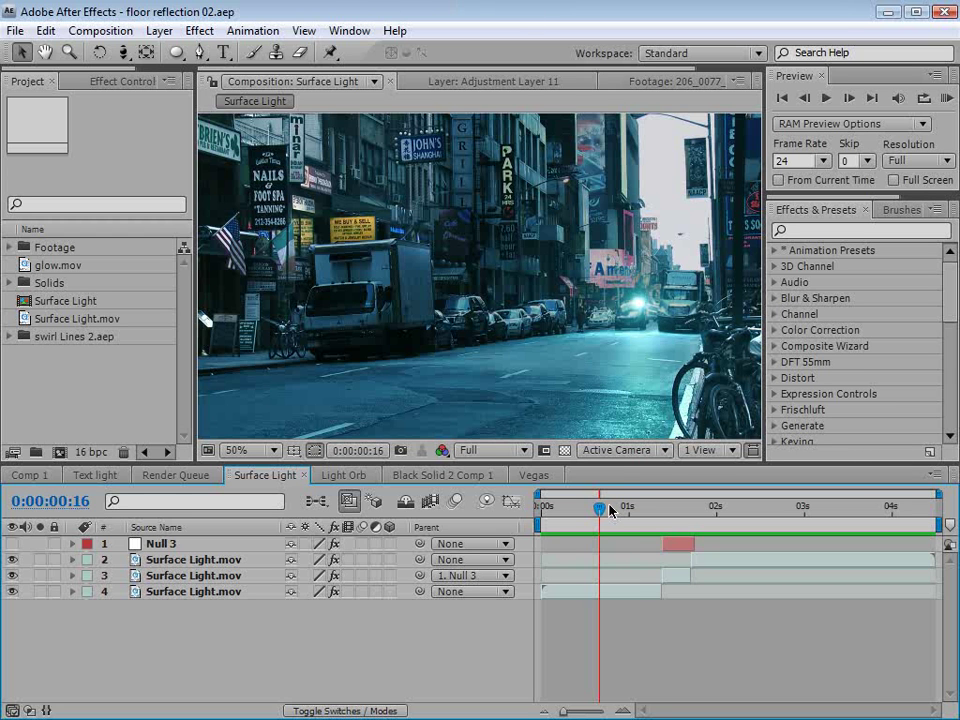
Preview the Surface Light composition in the enlarged viewer and scrub frame by frame through the light's flight after one second.
key("space")
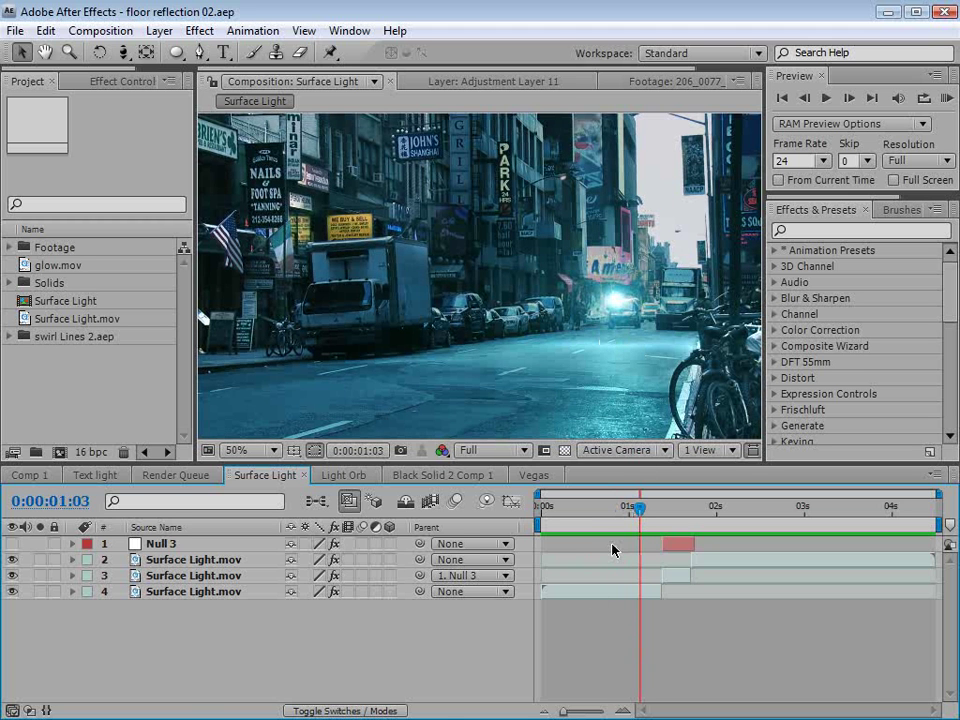
key("grave")
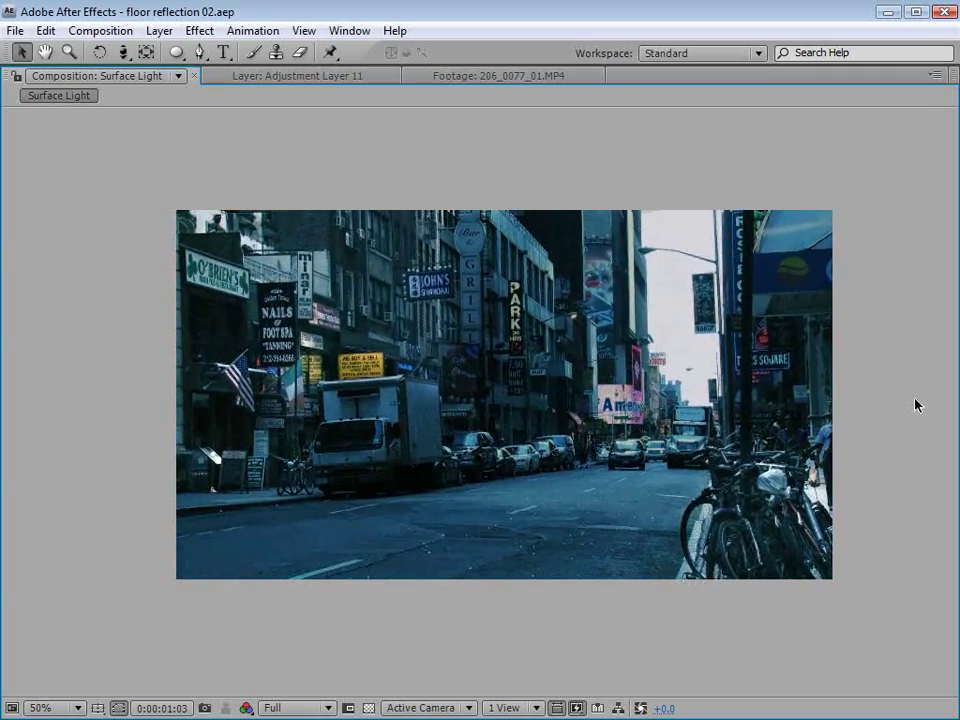
key("grave")
mouse_move(640, 508)
left_mouse_down()
mouse_move(628, 508)
mouse_move(658, 512)
mouse_move(632, 518)
left_mouse_up()
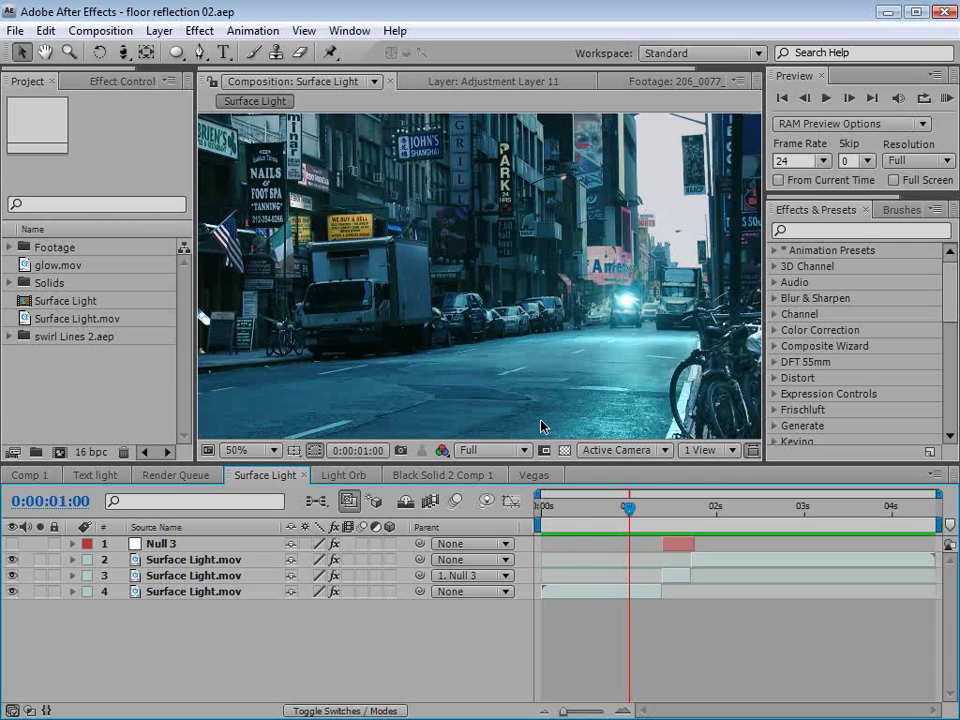
key("Page_Down")
key("Page_Down")
key("Page_Down")
key("Page_Down")
key("Page_Up")
key("Page_Up")
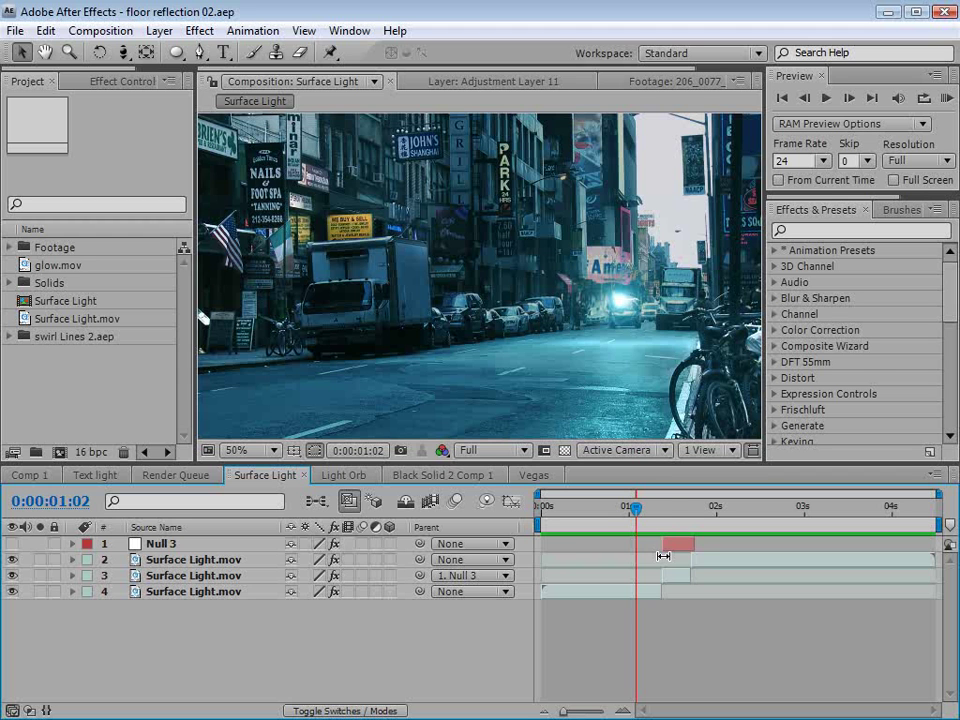
left_click_drag(660, 506, 669, 509)
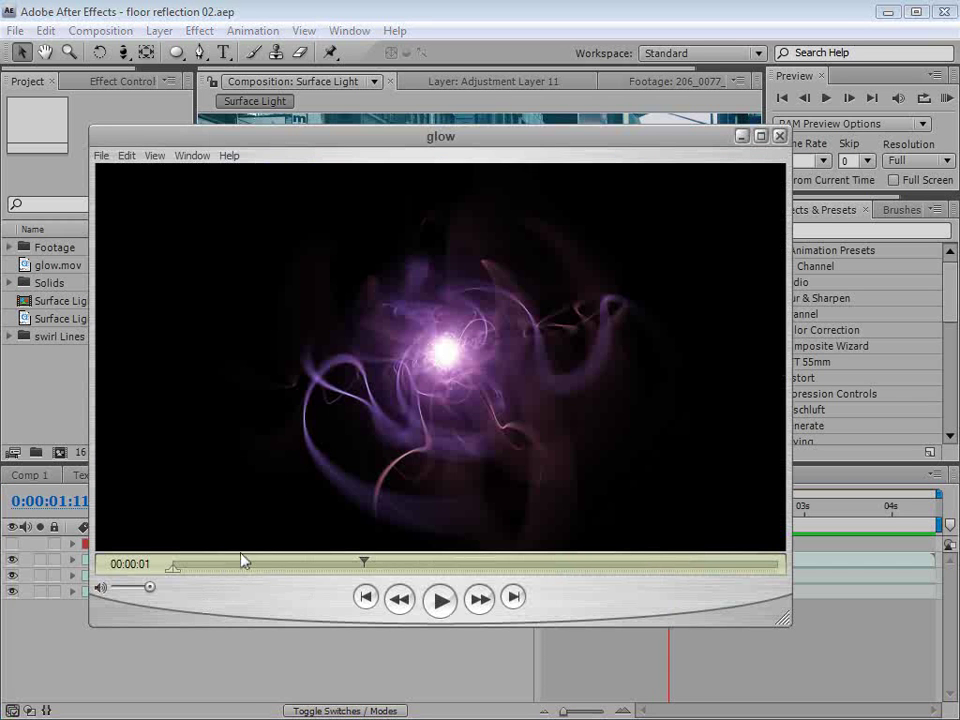
Scrub through the glow clip in the movie player and return to After Effects.
left_click_drag(238, 565, 646, 570)
left_click(464, 33)
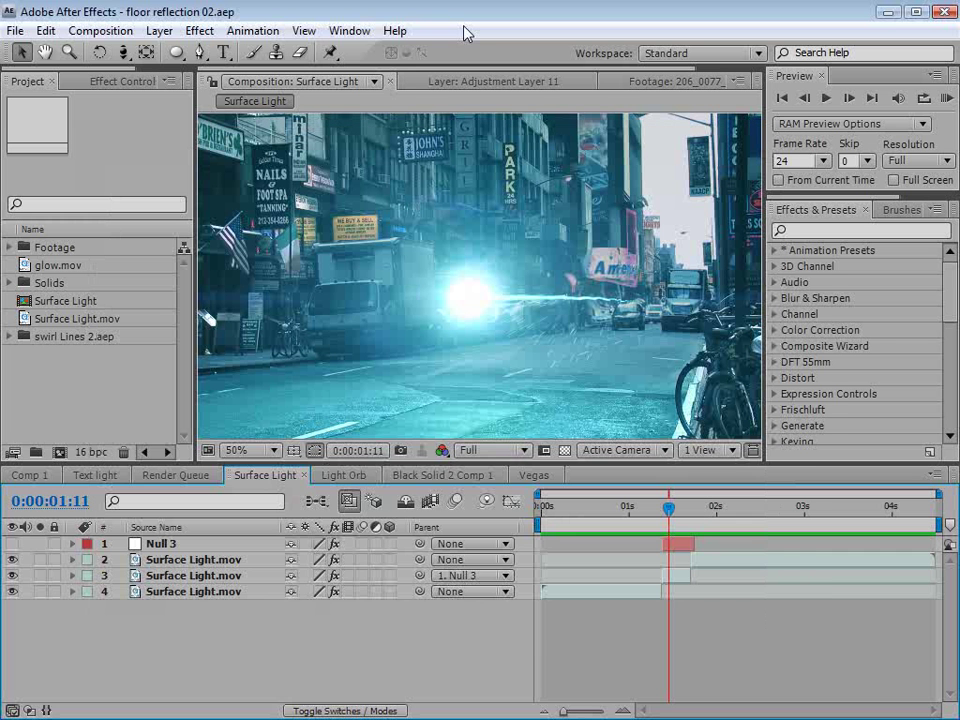
Start a new composition and set its width to 1280 px with the aspect ratio locked.
left_click(90, 30)
left_click(105, 51)
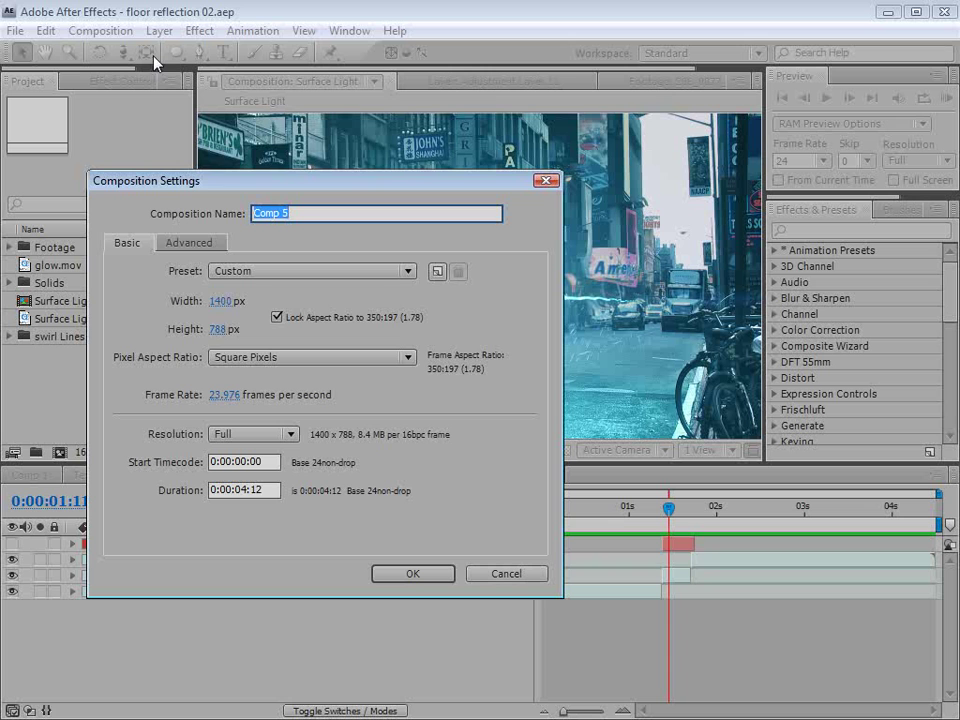
left_click(219, 300)
type("1280")
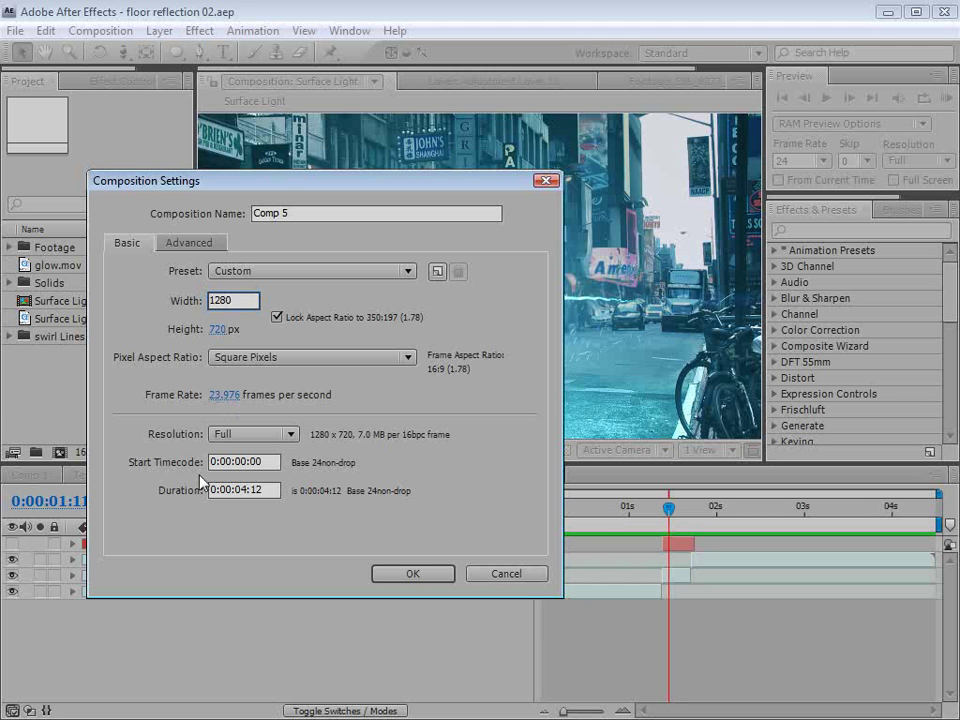
Set the new composition's duration to 0:00:10:00 and create it.
left_click(244, 489)
key("BackSpace")
key("BackSpace")
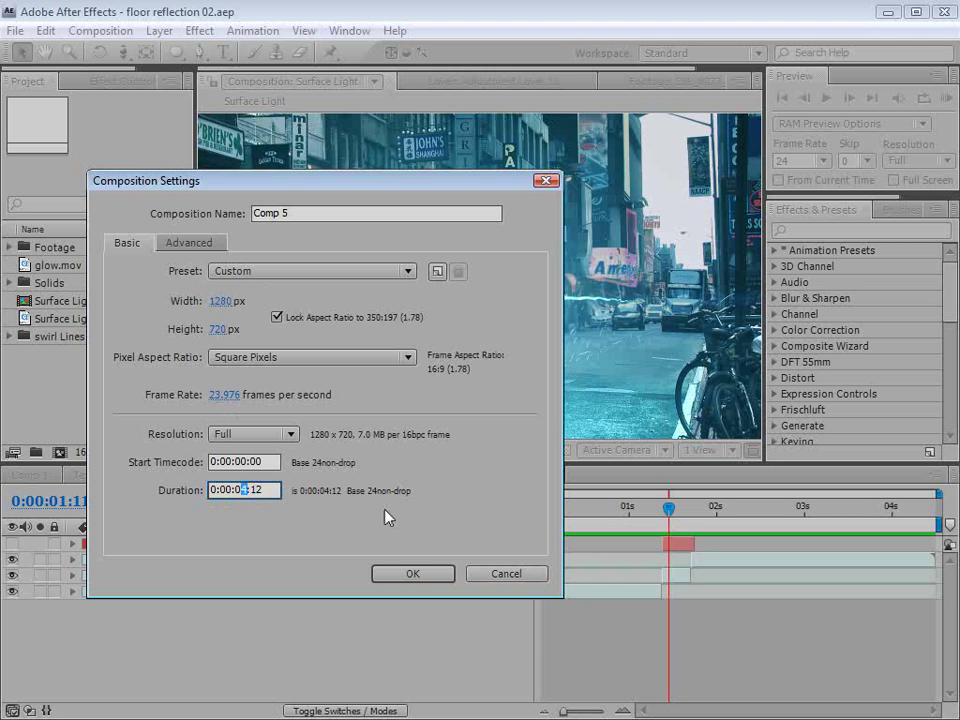
type("10:")
key("Delete")
key("Delete")
type("00")
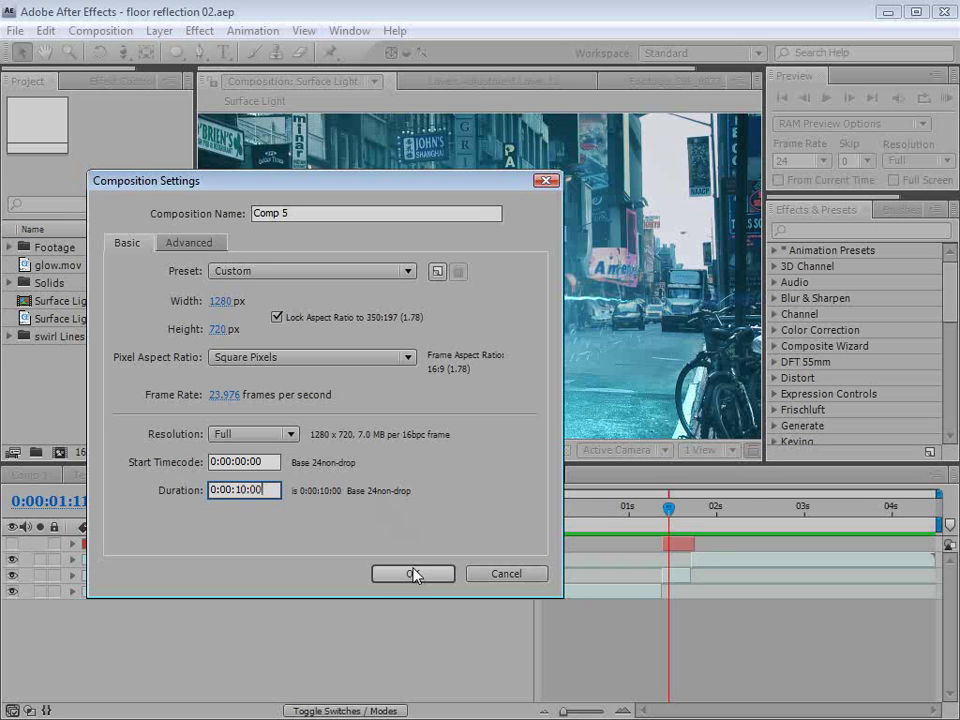
left_click(412, 575)
Add a comp-size solid layer coloured black (000000) to the new composition.
key("comma")
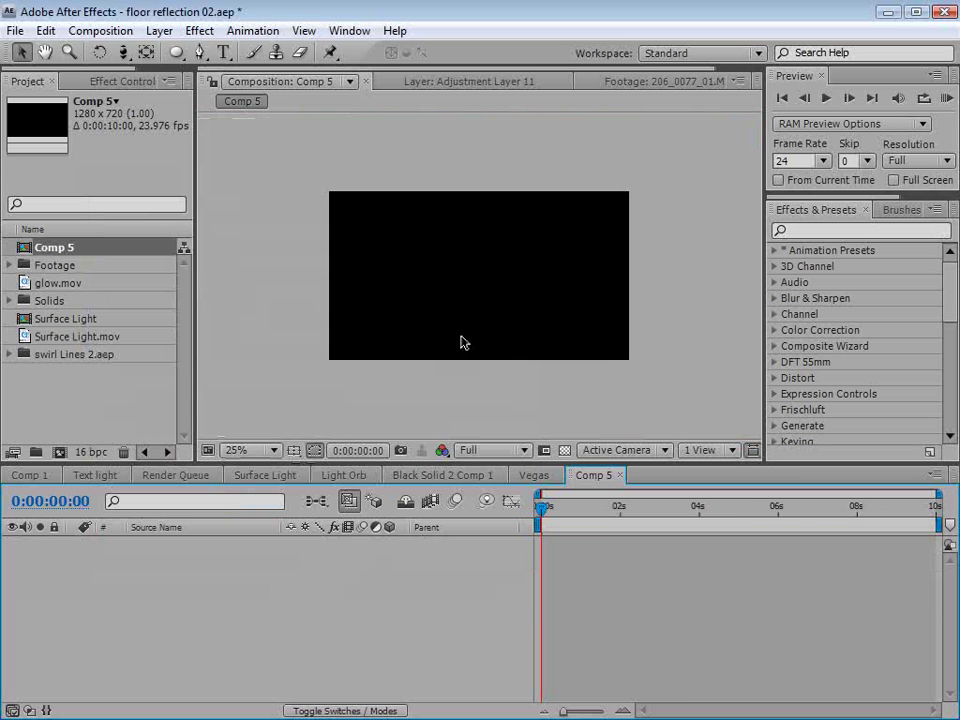
left_click(158, 30)
mouse_move(165, 52)
left_click(509, 73)
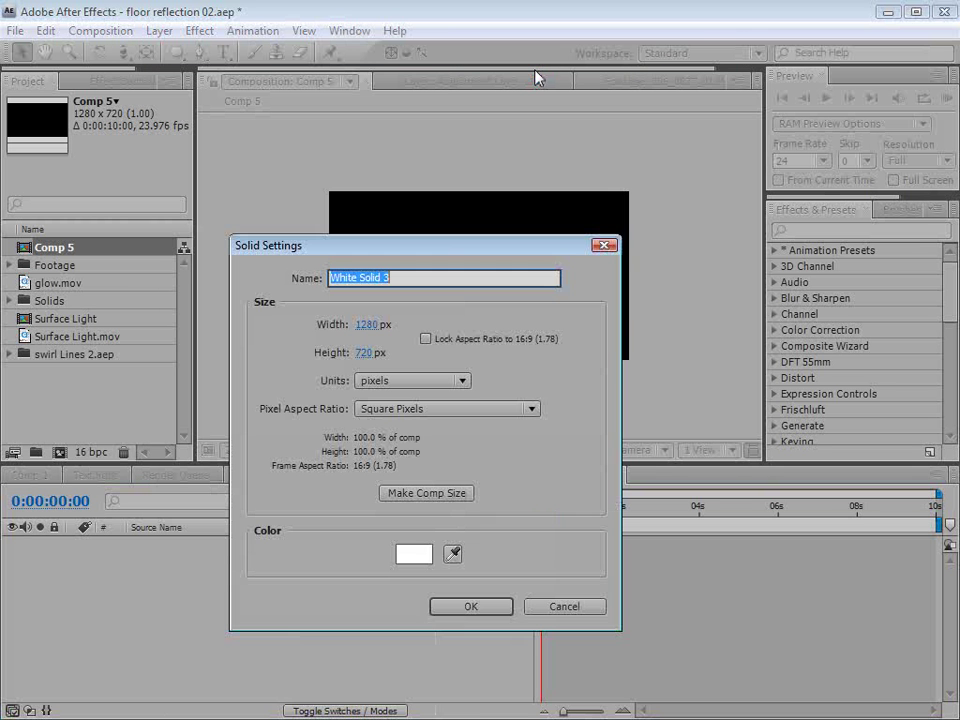
left_click(409, 496)
left_click(410, 555)
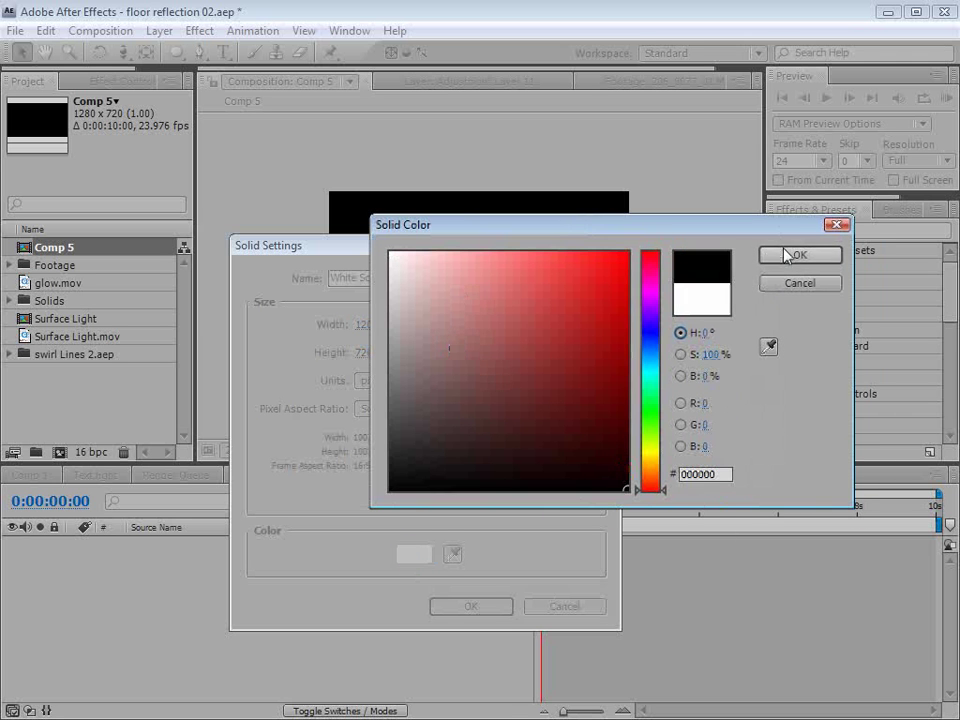
left_click(785, 254)
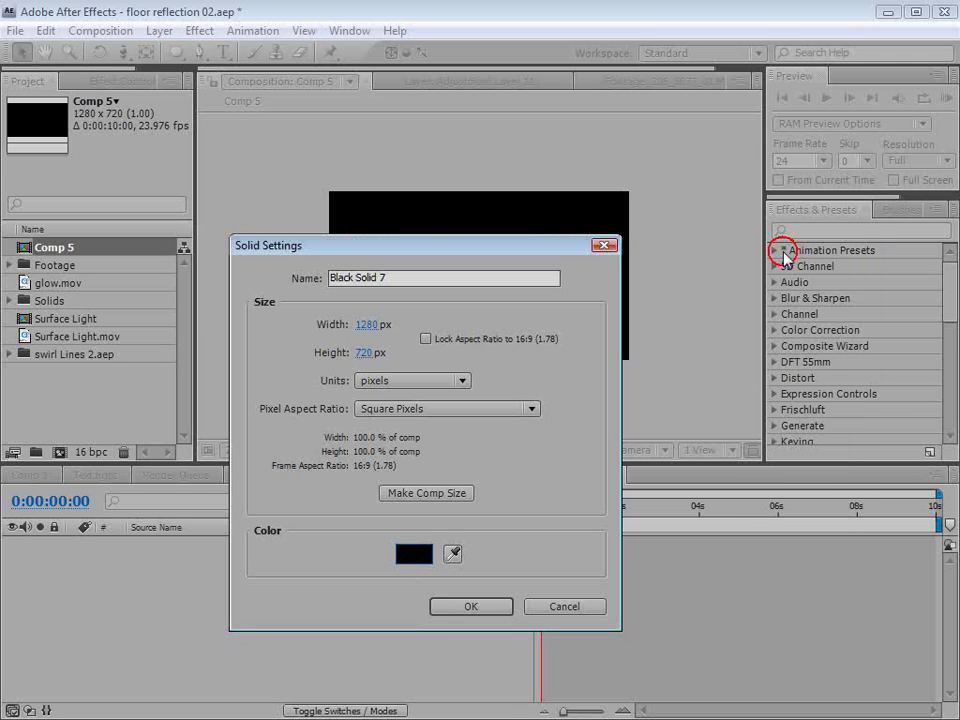
left_click(467, 608)
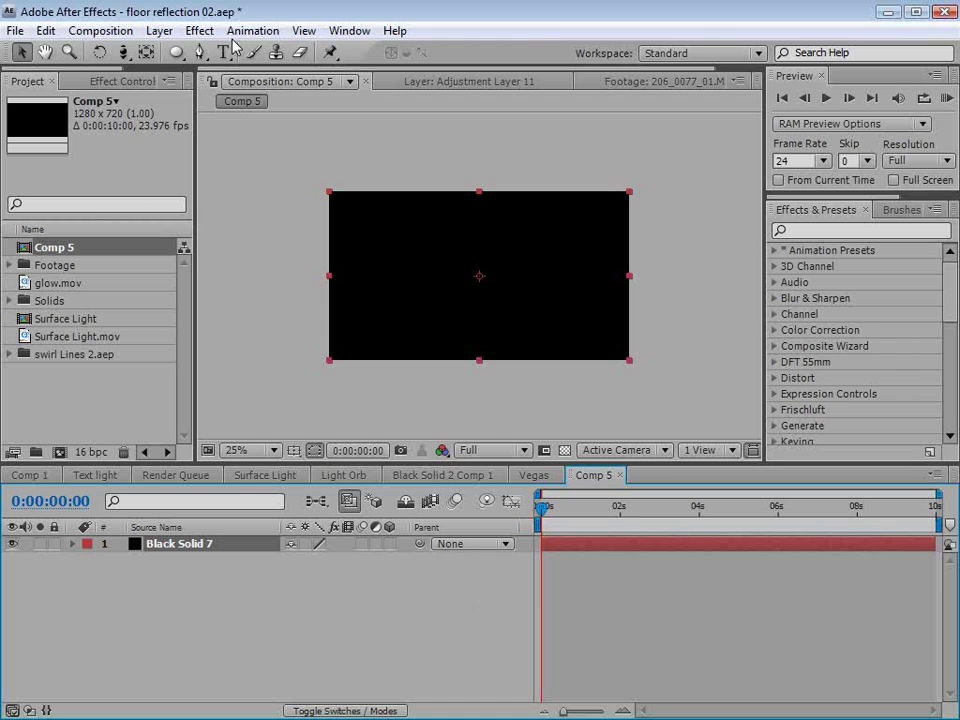
Draw an open, wavy mask path with the Pen tool from the black solid's upper left across to its upper right.
left_click(201, 54)
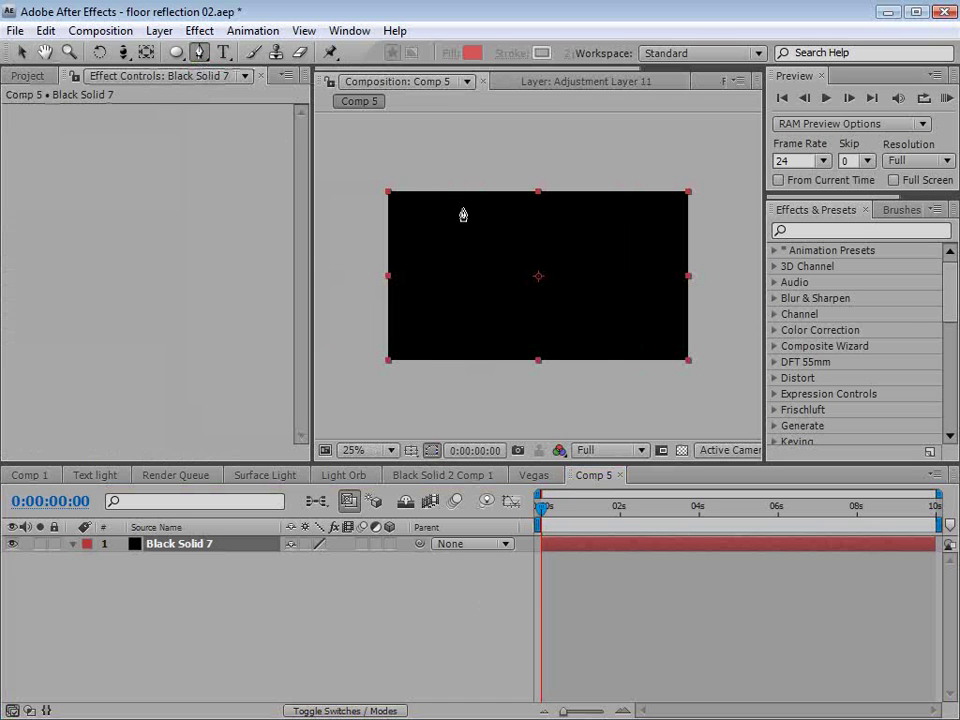
left_click_drag(446, 209, 588, 311)
left_click_drag(638, 271, 628, 207)
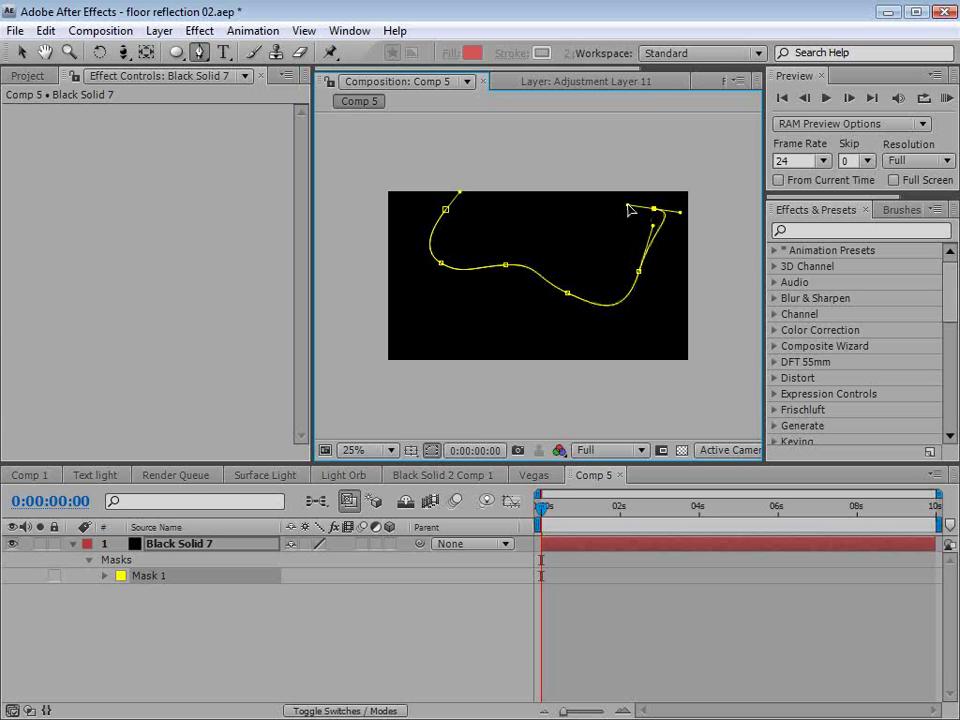
left_click(571, 597)
left_click(567, 545)
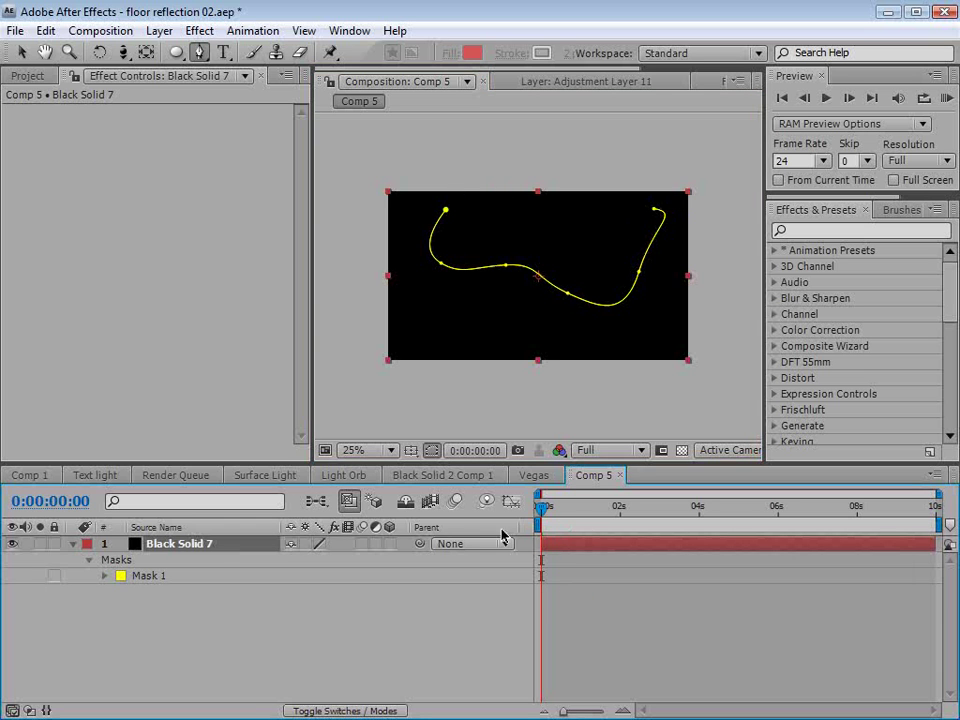
Draw a second open mask path that drops from the upper left, loops at the lower left and runs to the lower right.
left_click_drag(482, 210, 482, 240)
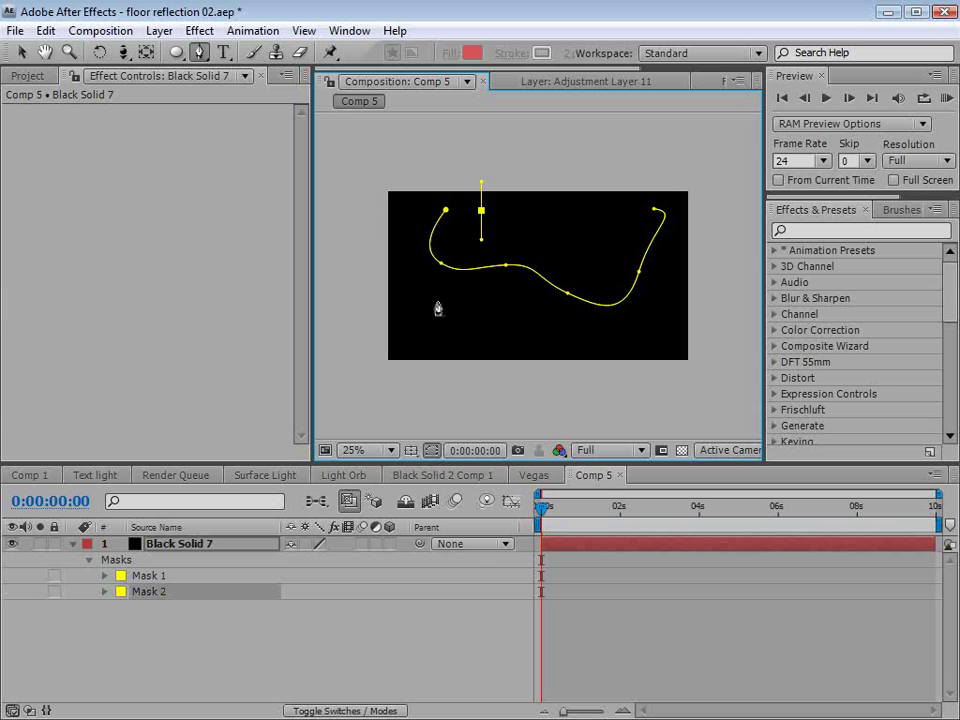
left_click_drag(471, 333, 461, 289)
left_click(532, 308)
left_click_drag(535, 313, 589, 317)
left_click_drag(647, 300, 672, 264)
left_click(636, 575)
left_click(574, 229)
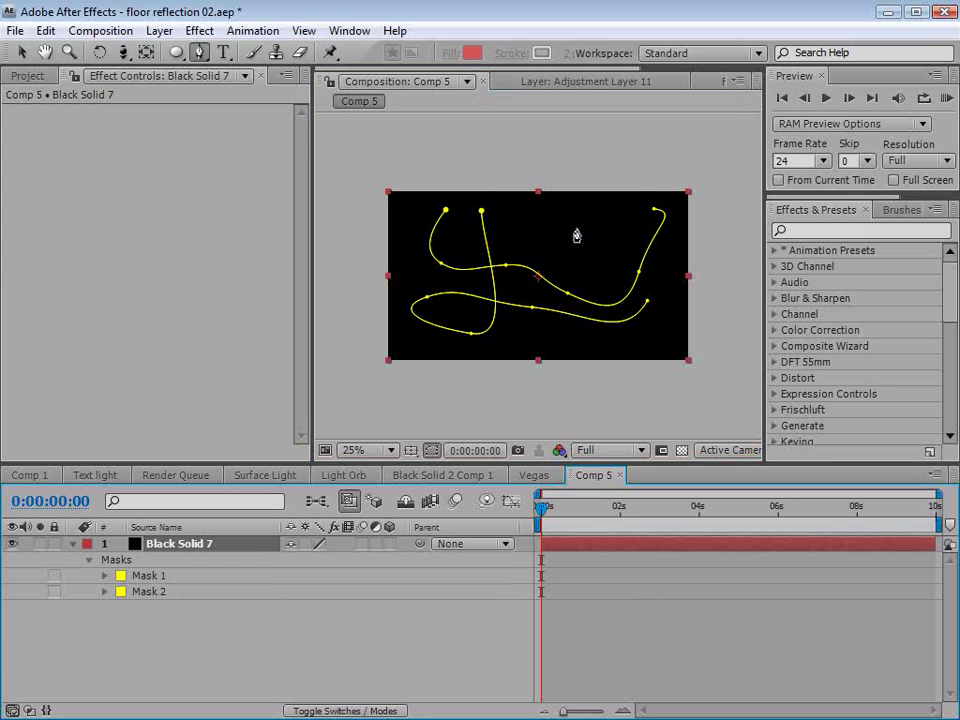
Draw a third open mask path that starts at the upper right, arches to the top centre and ends near the bottom centre.
mouse_move(629, 209)
left_mouse_down()
mouse_move(624, 229)
mouse_move(583, 223)
mouse_move(537, 244)
mouse_move(541, 254)
left_mouse_up()
left_click(616, 261)
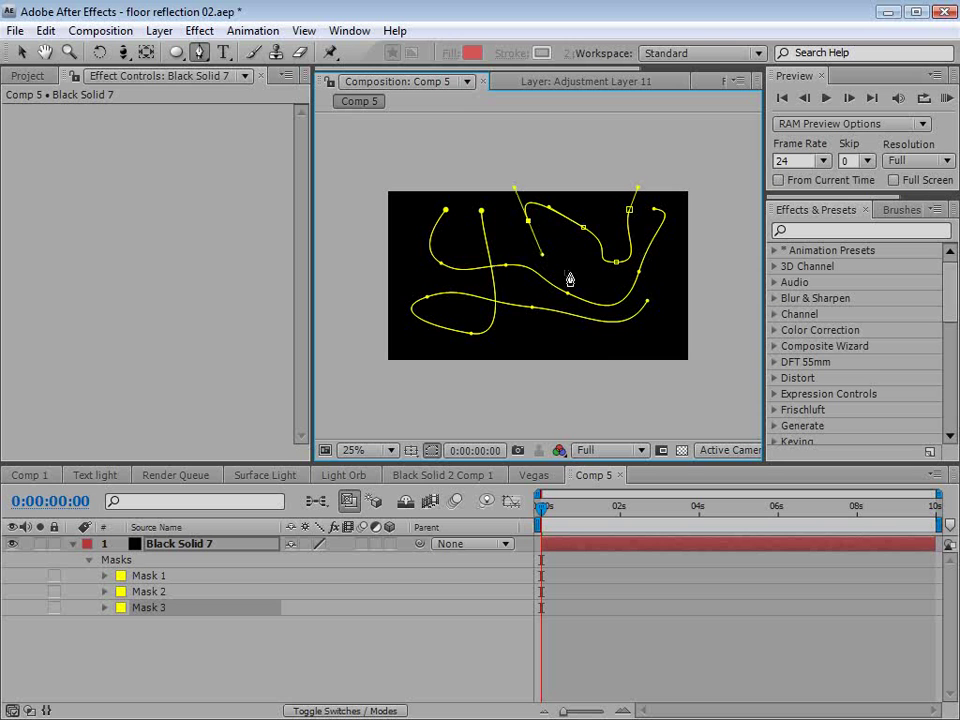
left_click_drag(591, 336, 568, 349)
left_click(530, 335)
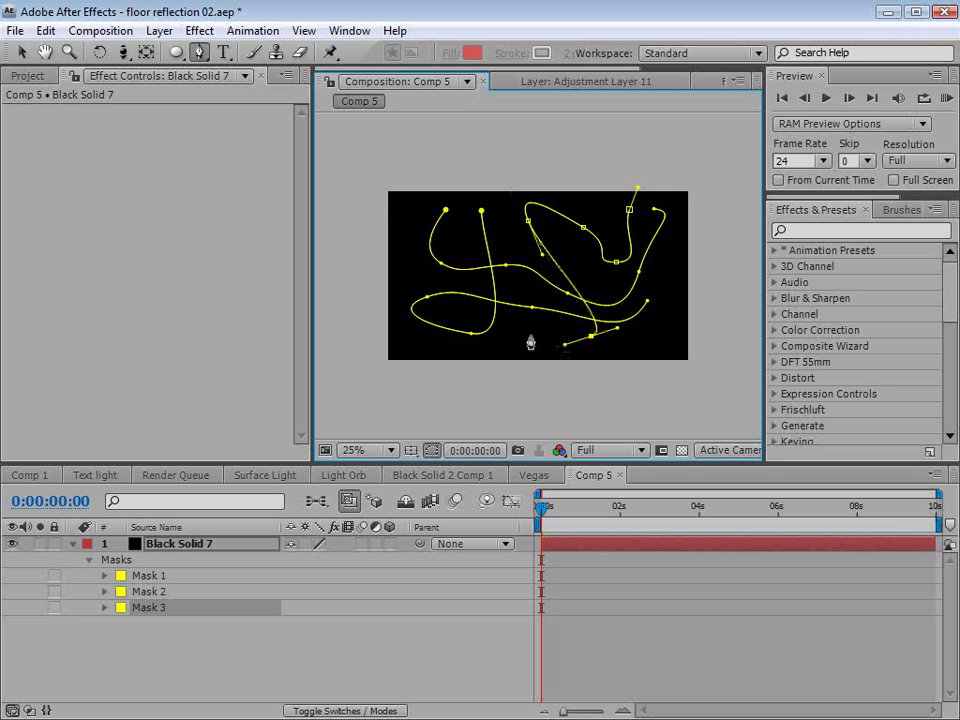
left_click(583, 579)
left_click(587, 546)
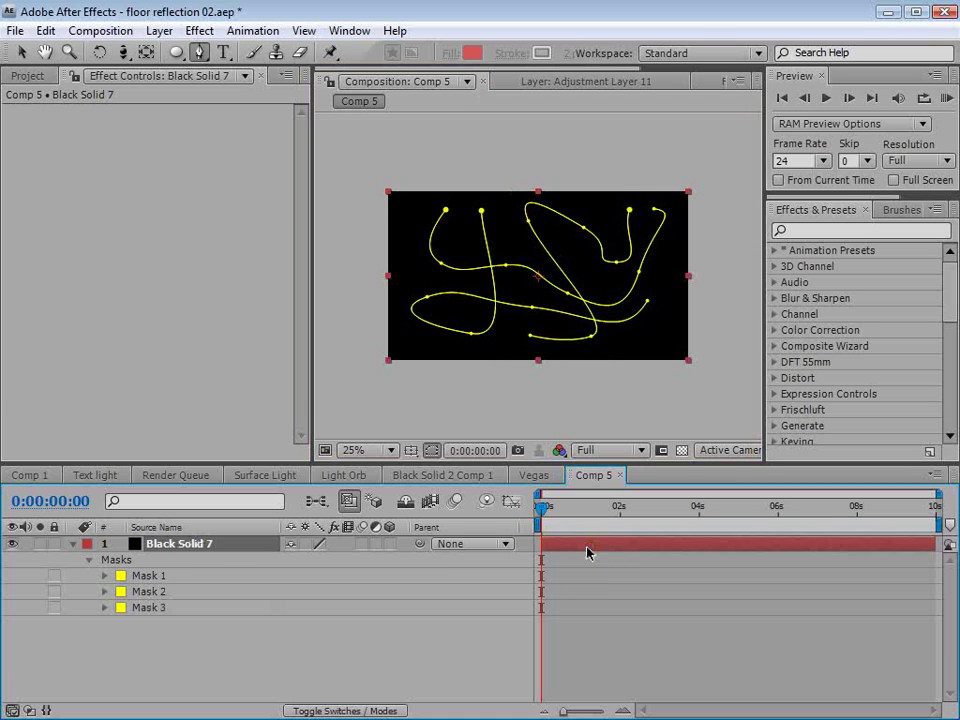
Apply the Generate effect Vegas to the black solid and hide the mask outlines in the viewer.
left_click(199, 30)
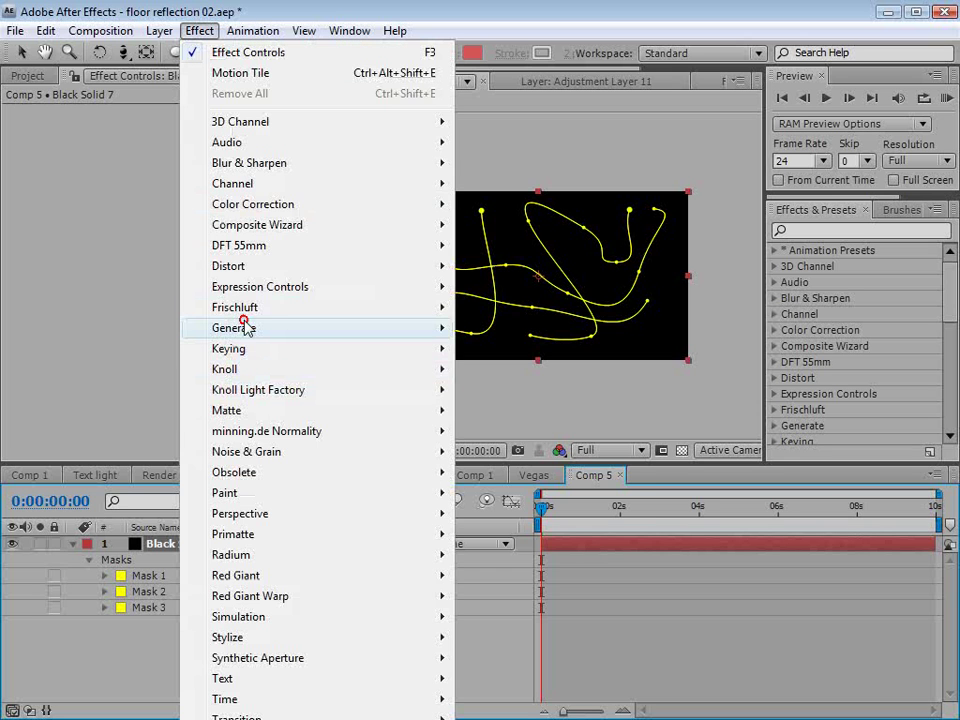
mouse_move(379, 336)
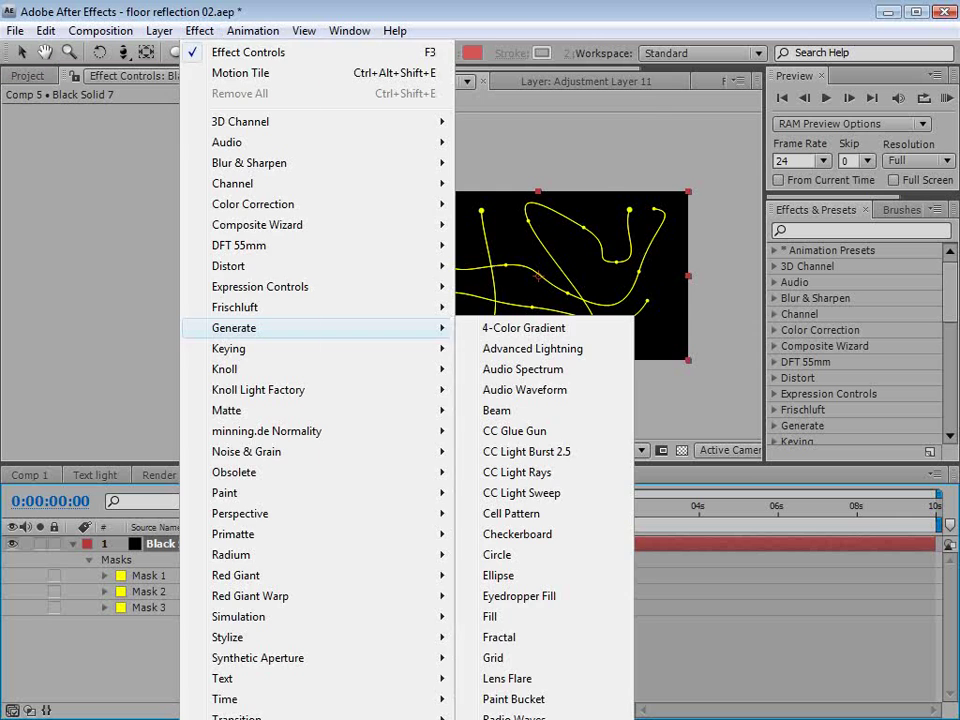
left_click(515, 718)
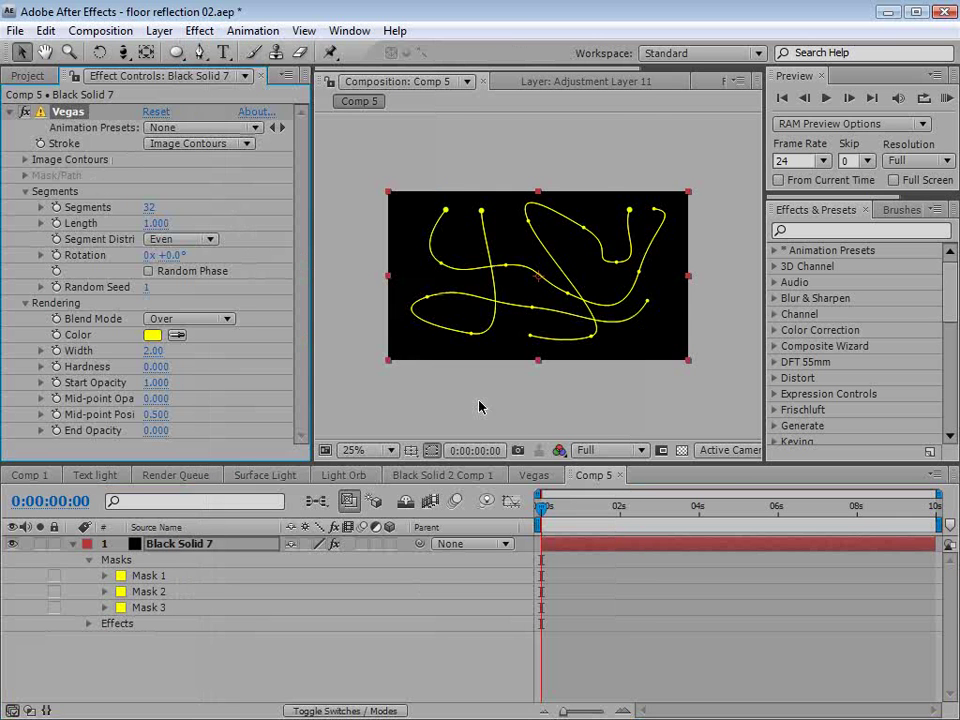
left_click(431, 451)
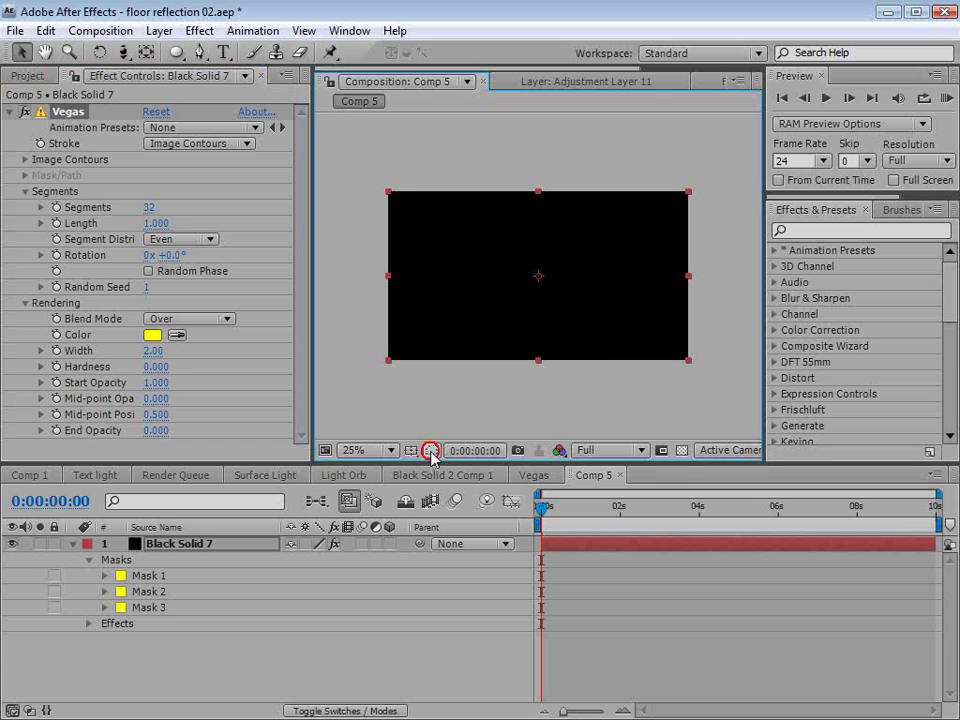
Set the Vegas stroke to Mask/Path using Mask 1 as the path.
left_click(190, 143)
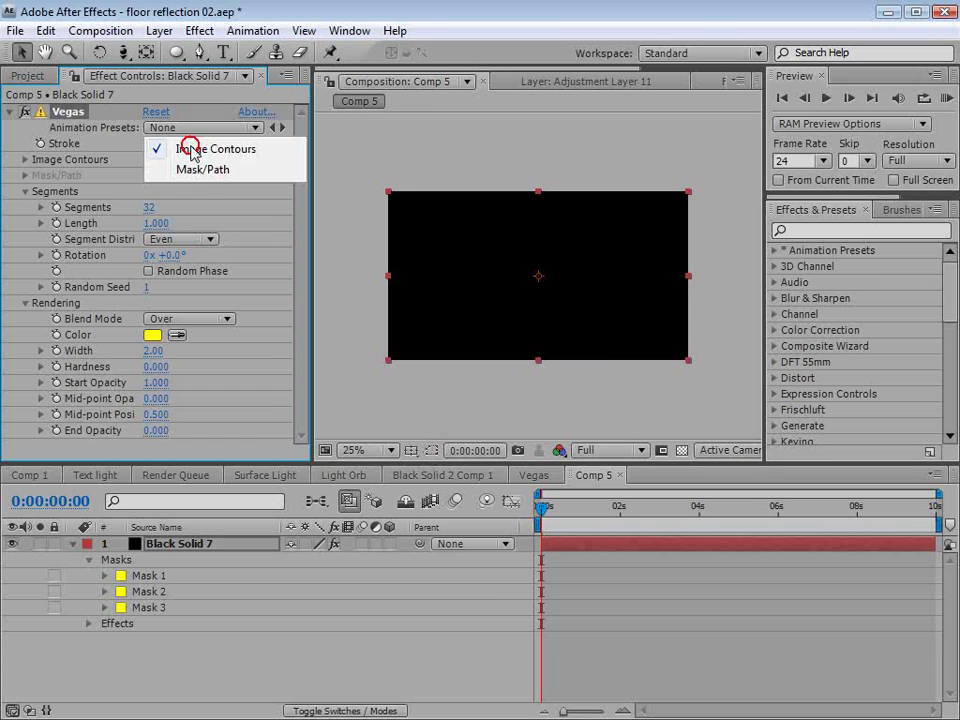
left_click(235, 177)
left_click(194, 193)
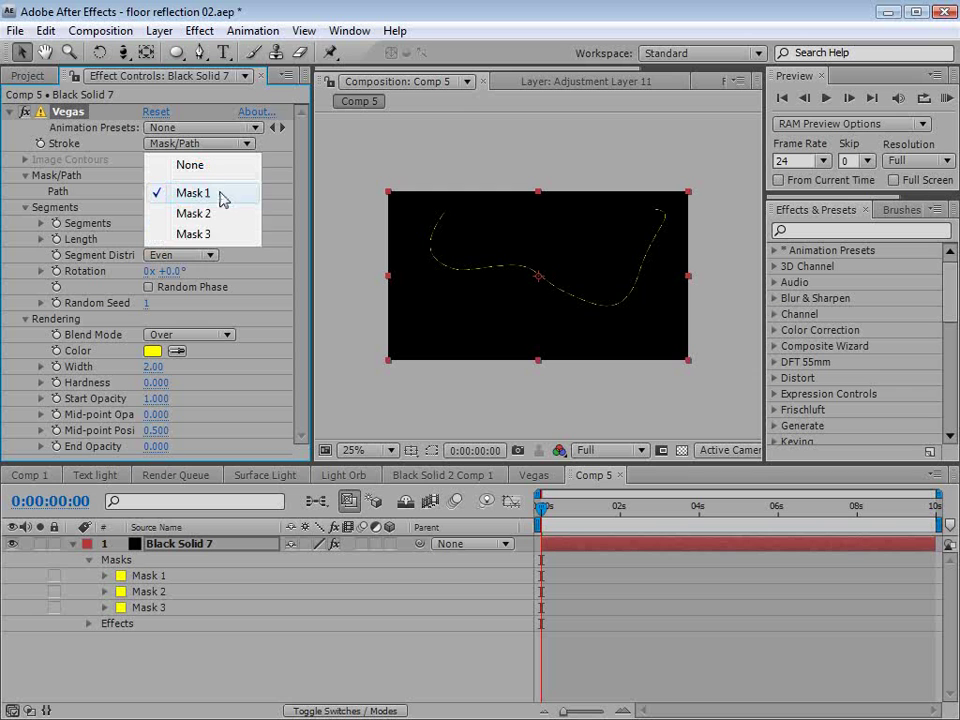
left_click(207, 193)
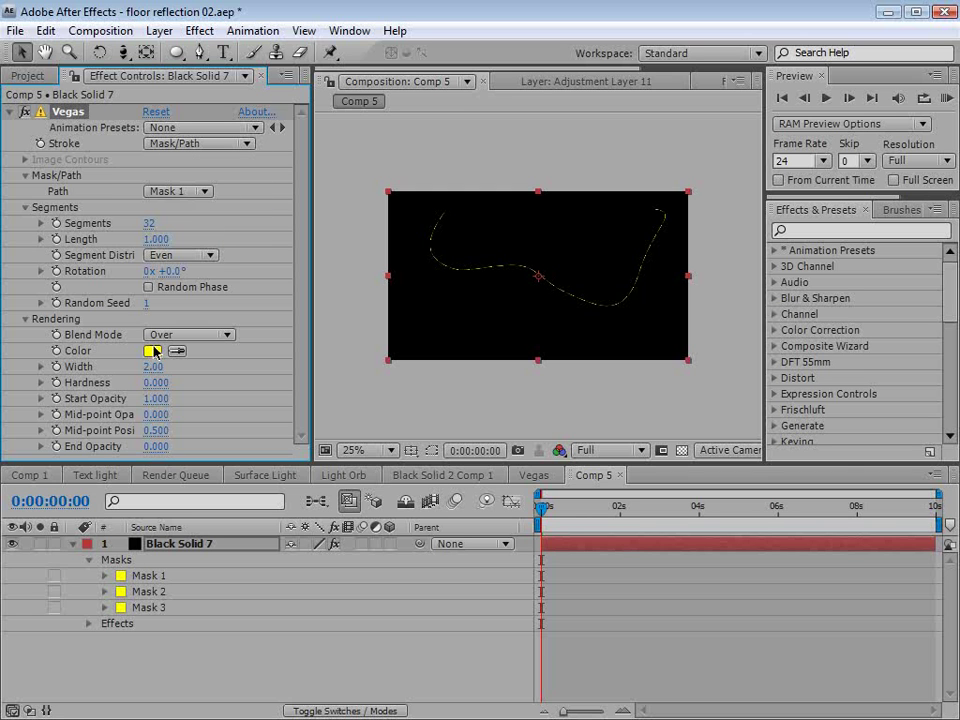
Set the Vegas colour to orange (FF9600) and the number of segments to 1.
left_click(153, 352)
left_click(652, 462)
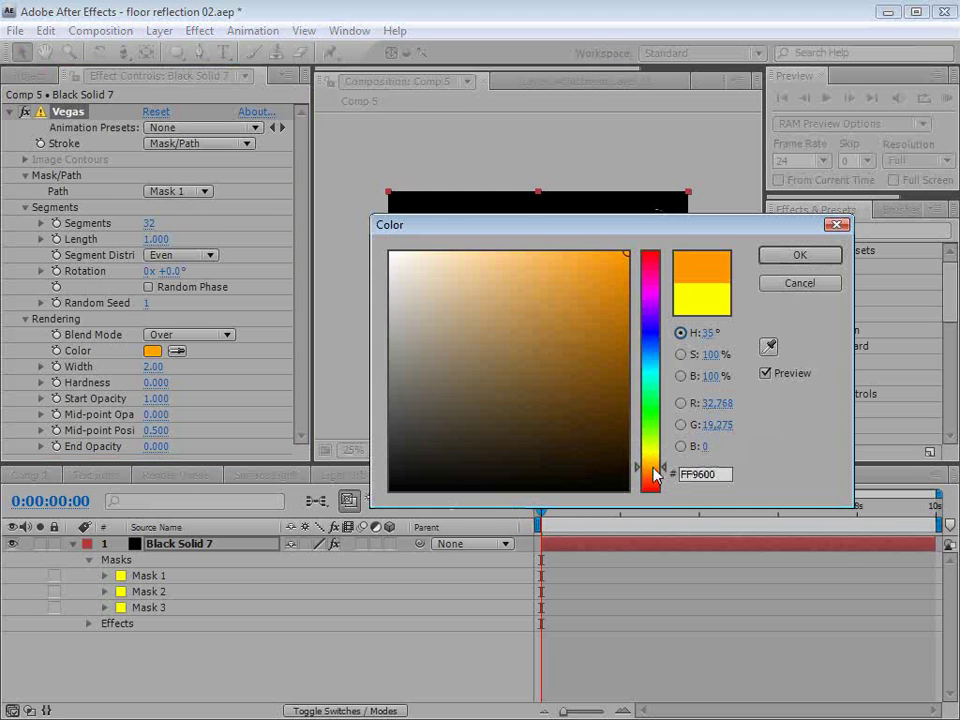
left_click(797, 257)
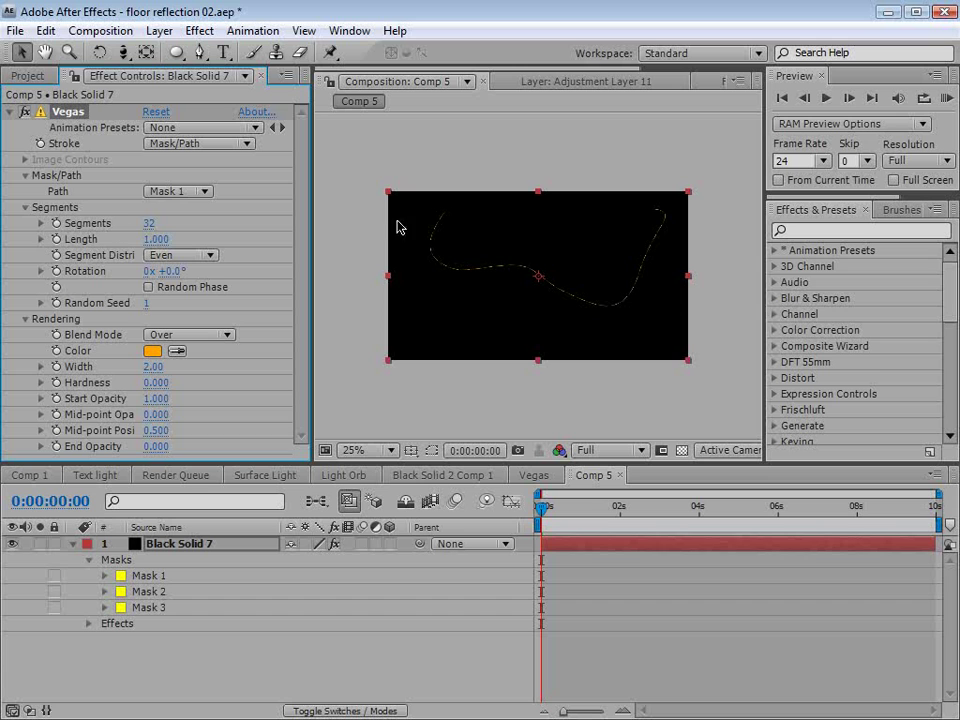
key("period")
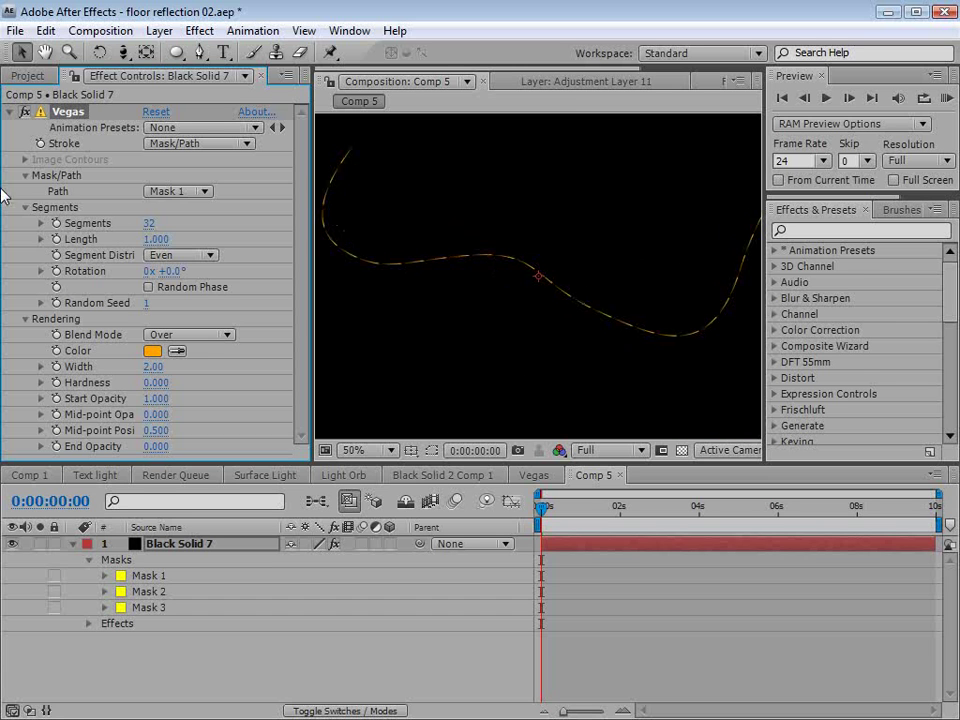
mouse_move(157, 229)
left_mouse_down()
mouse_move(112, 170)
mouse_move(78, 231)
left_mouse_up()
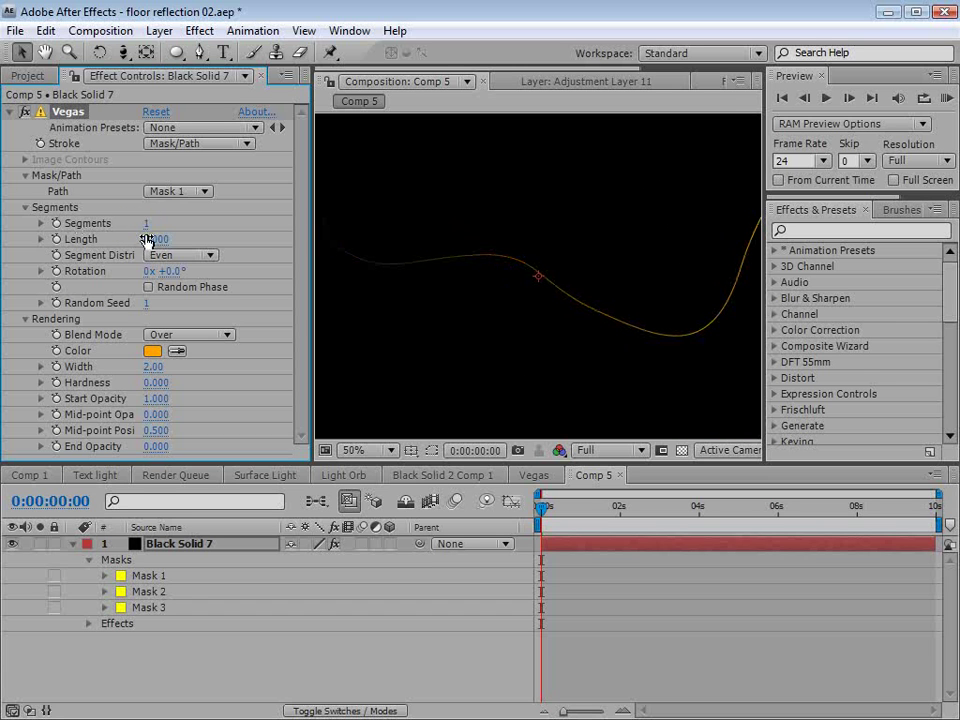
Lower the composition viewer's resolution to Half.
key("comma")
left_click(588, 450)
left_click(606, 526)
key("period")
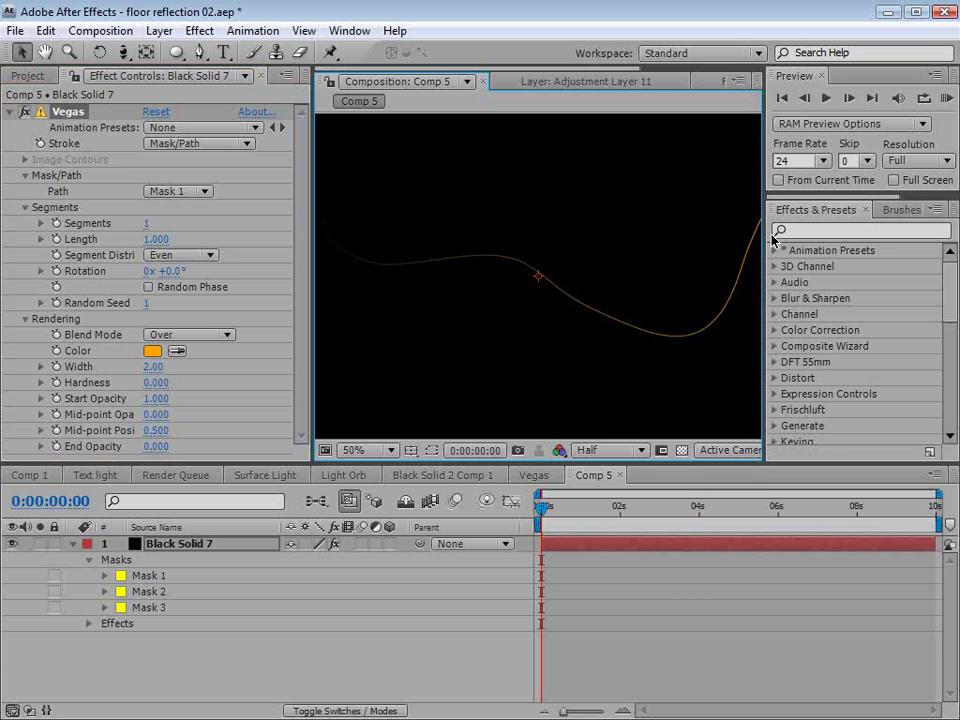
Set the Vegas stroke's mid-point opacity to 1, start opacity to 0 and hardness to 0.65.
left_click_drag(763, 244, 869, 244)
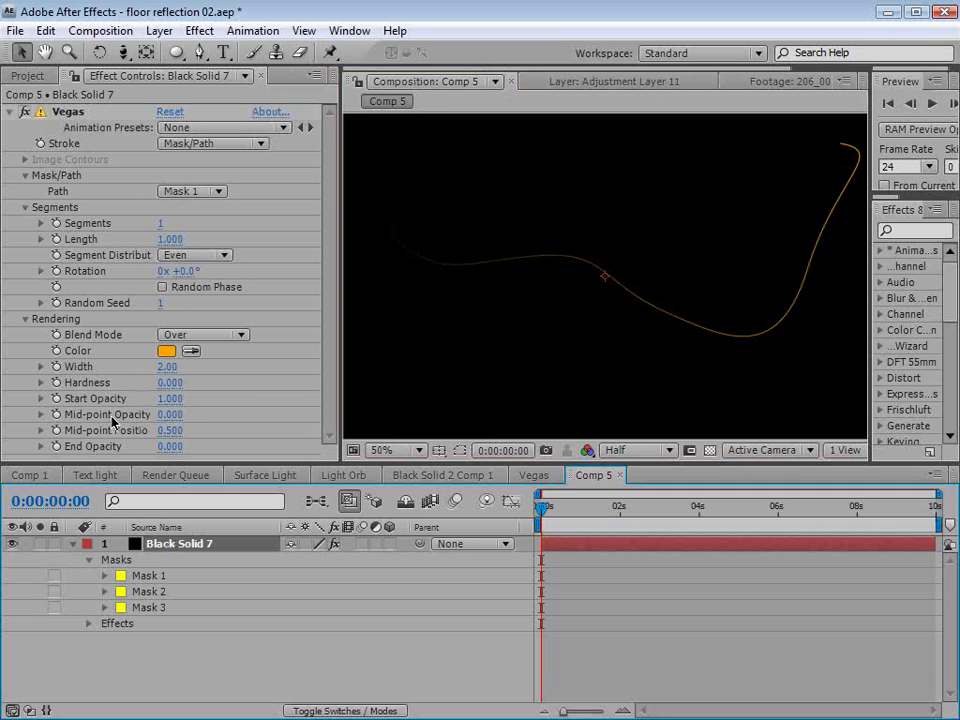
left_click_drag(180, 418, 345, 400)
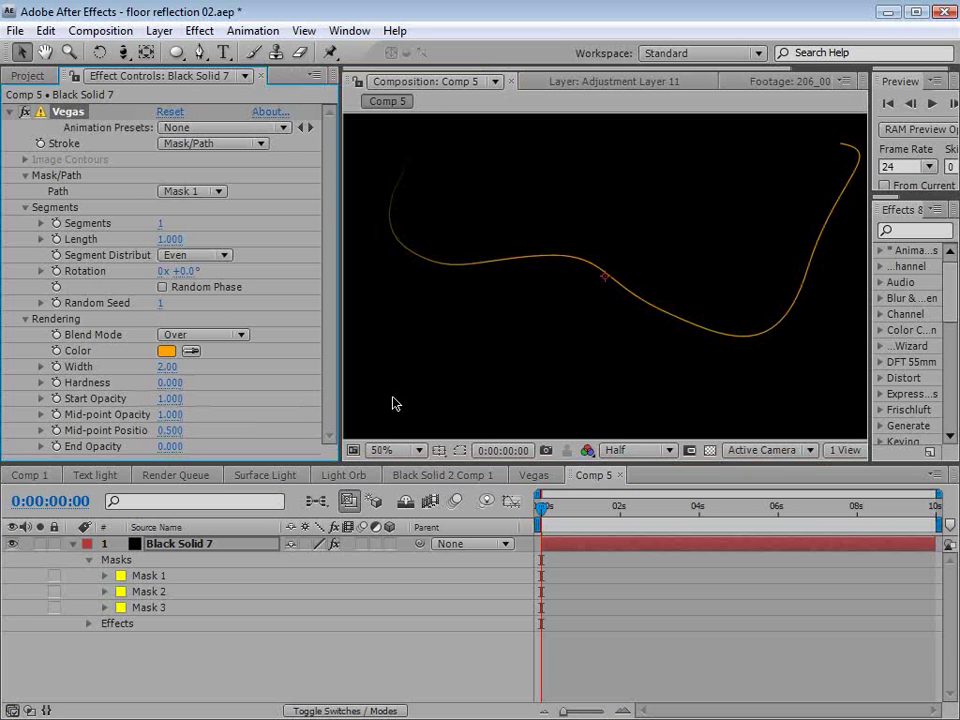
left_click(170, 398)
type("0")
key("Return")
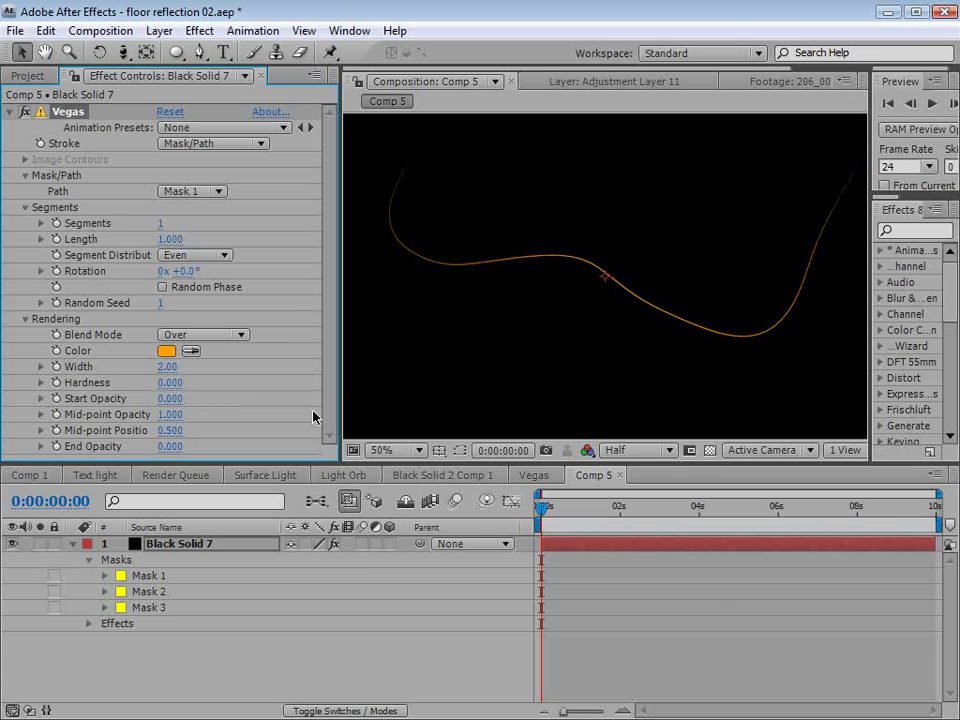
left_click_drag(170, 382, 215, 382)
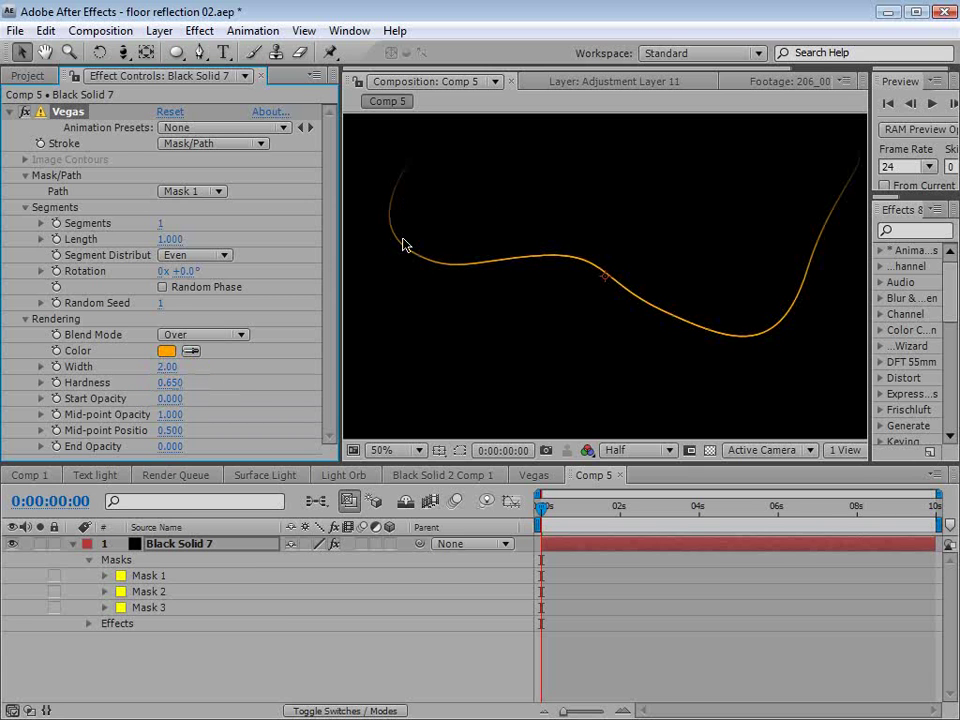
Duplicate the Vegas effect and set the copy's path to Mask 2.
left_click(9, 111)
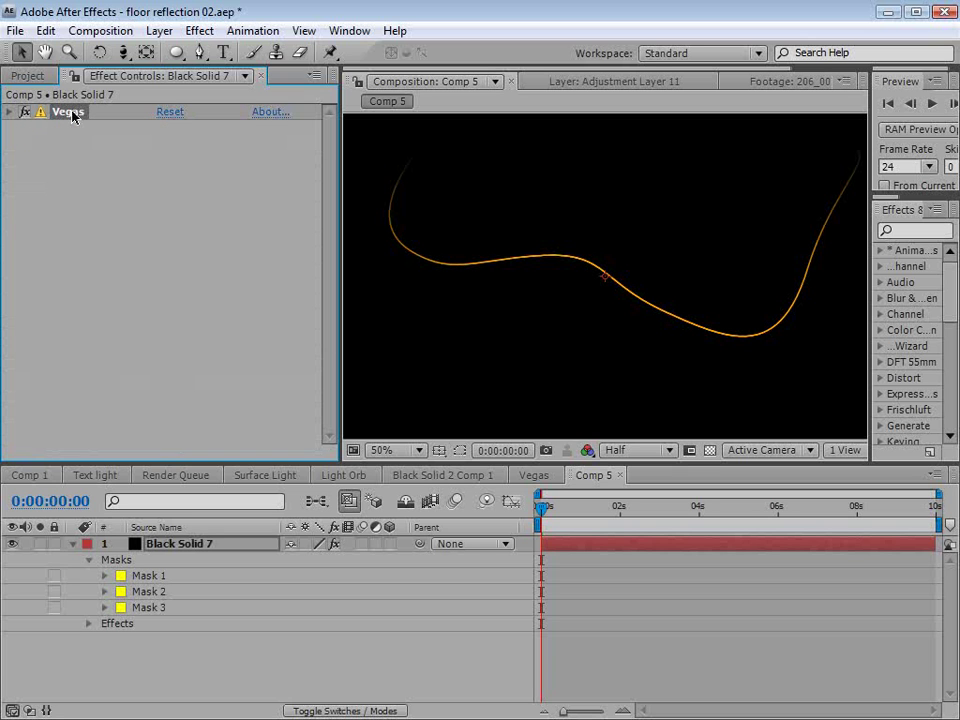
left_click(45, 30)
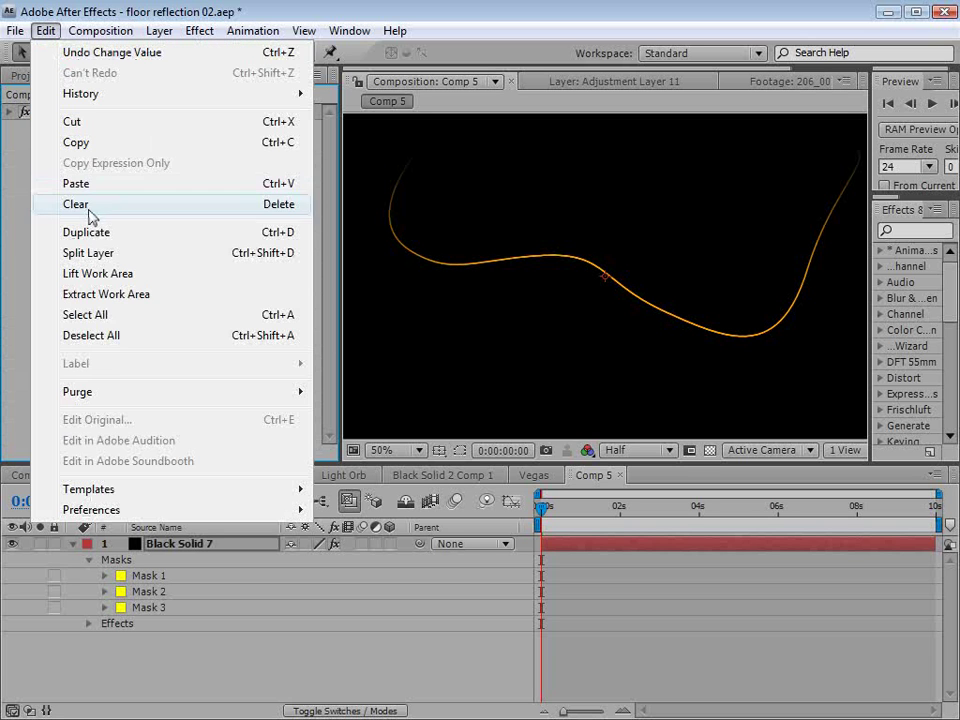
left_click(110, 233)
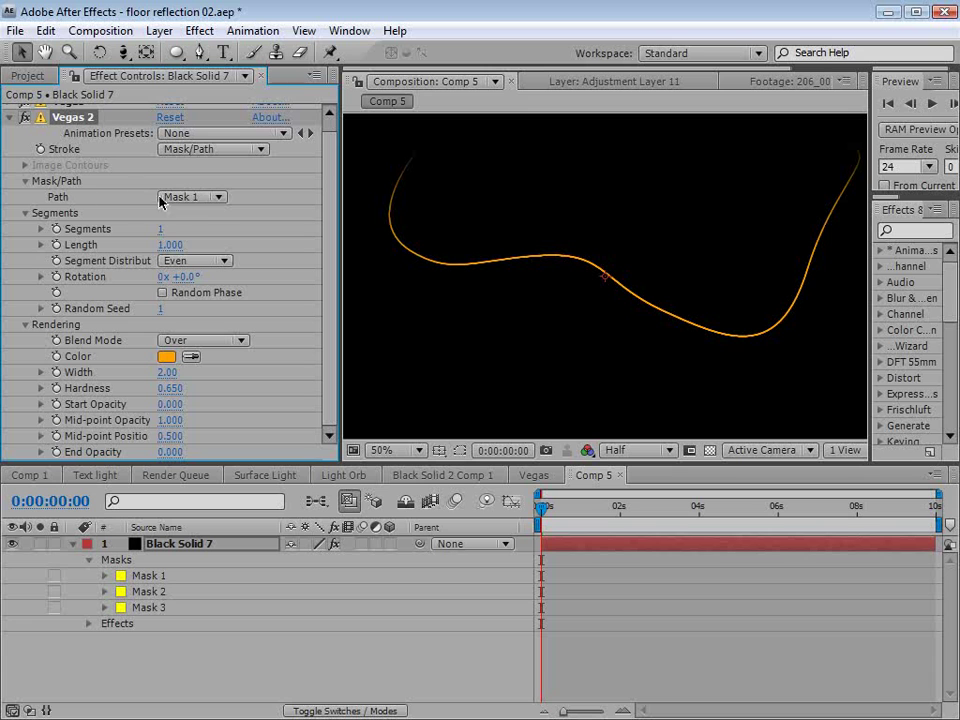
left_click(196, 196)
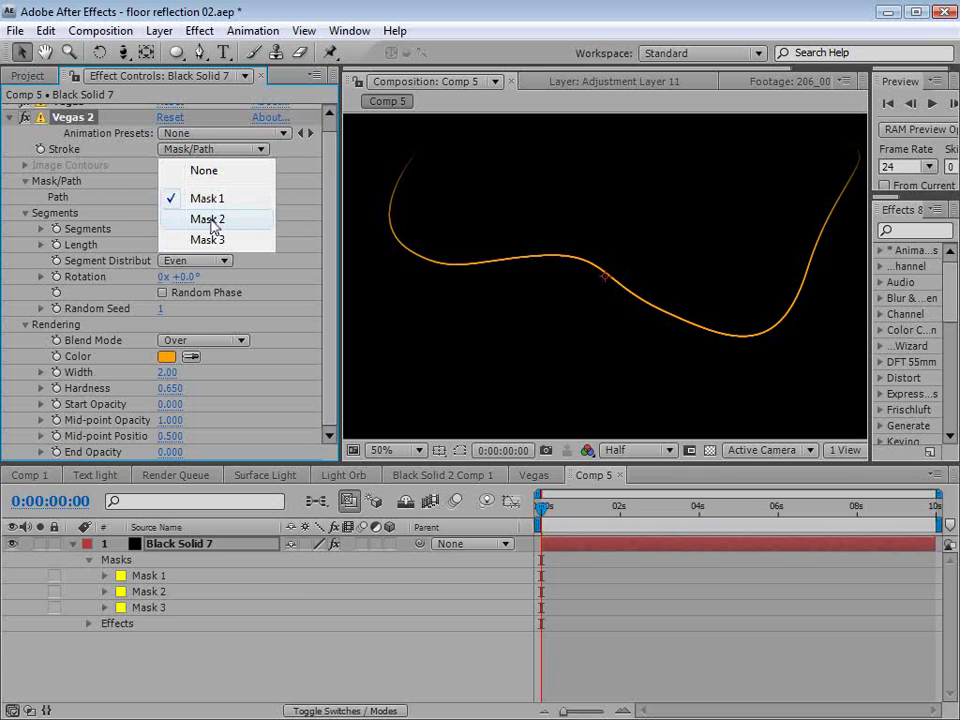
left_click(210, 220)
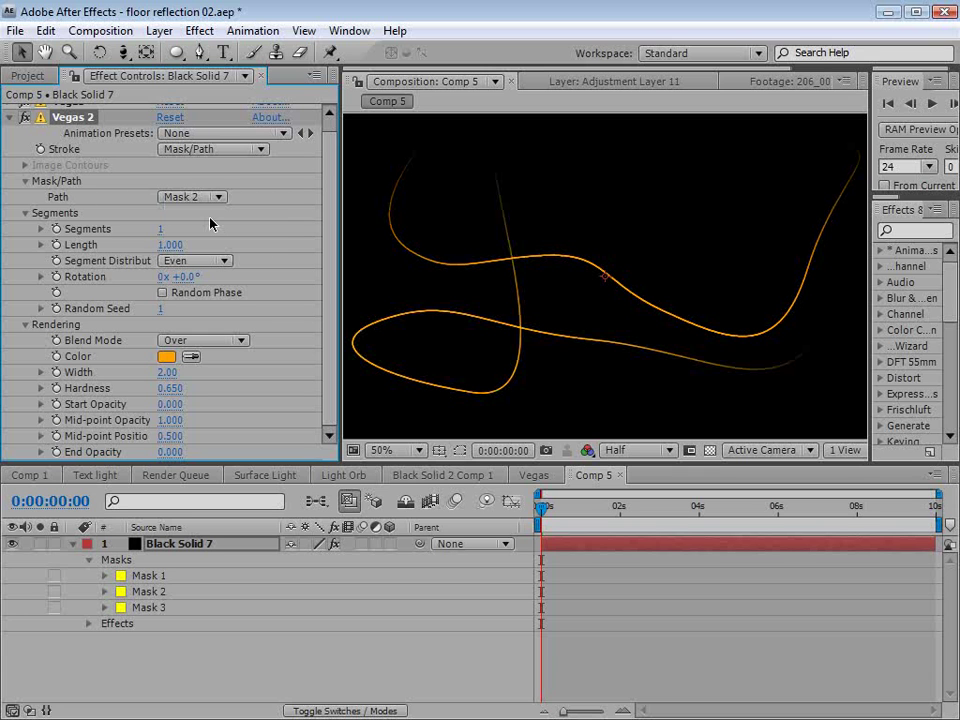
Duplicate the Vegas 2 effect and set the new copy's path to Mask 3.
scroll(210, 223, "up", 1)
left_click(45, 31)
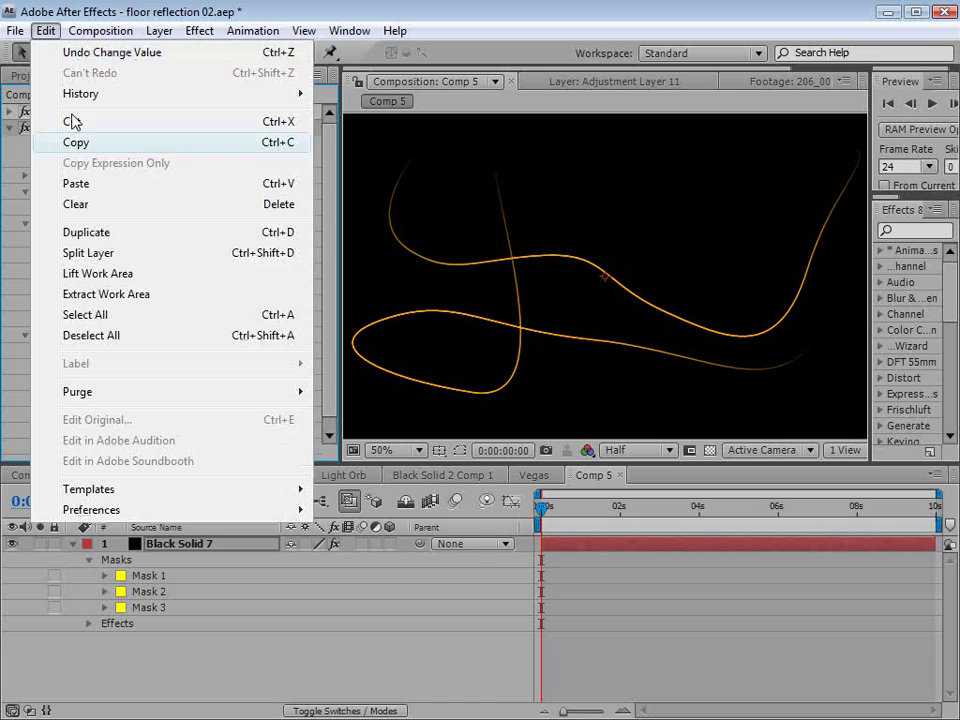
left_click(90, 232)
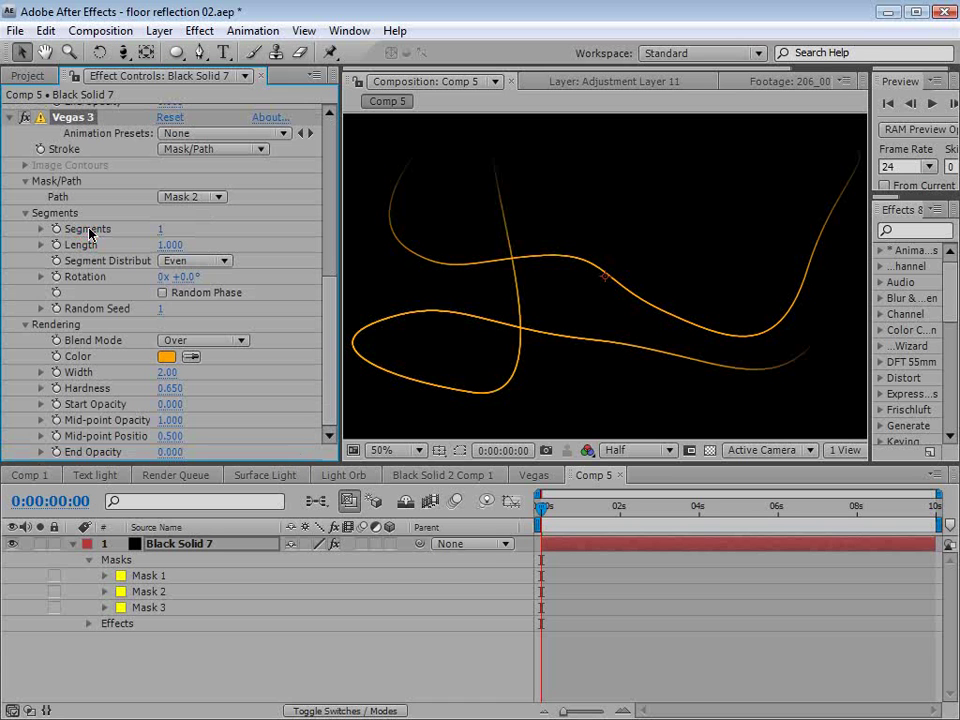
left_click(207, 199)
left_click(199, 218)
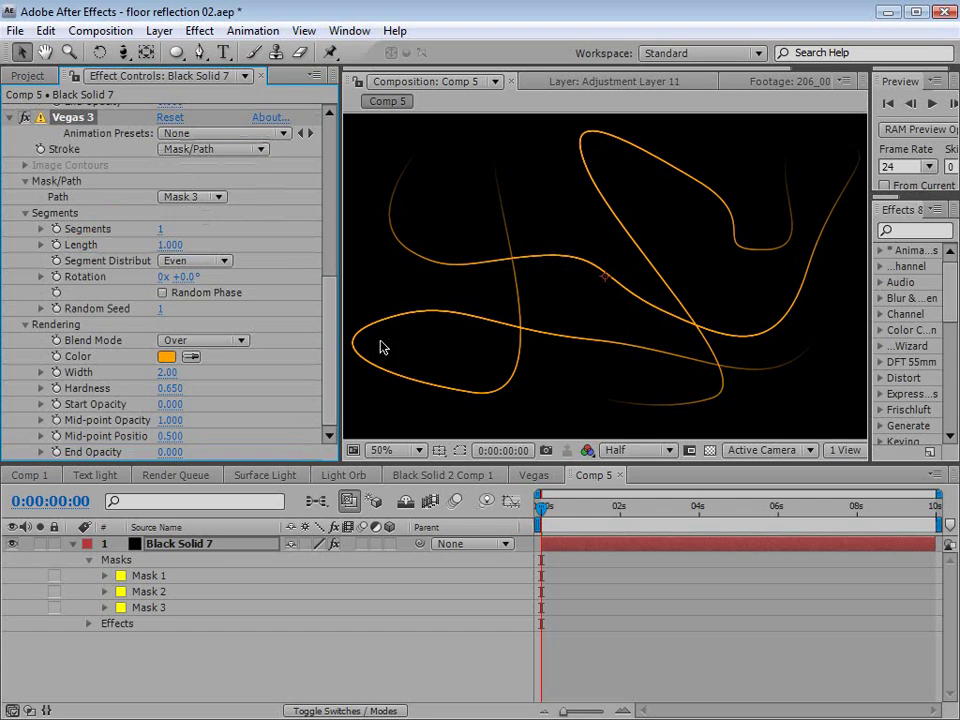
Pre-compose the black solid as "Lines", moving all attributes into the new composition.
left_click(625, 625)
mouse_move(557, 518)
left_mouse_down()
mouse_move(628, 521)
mouse_move(540, 520)
left_mouse_up()
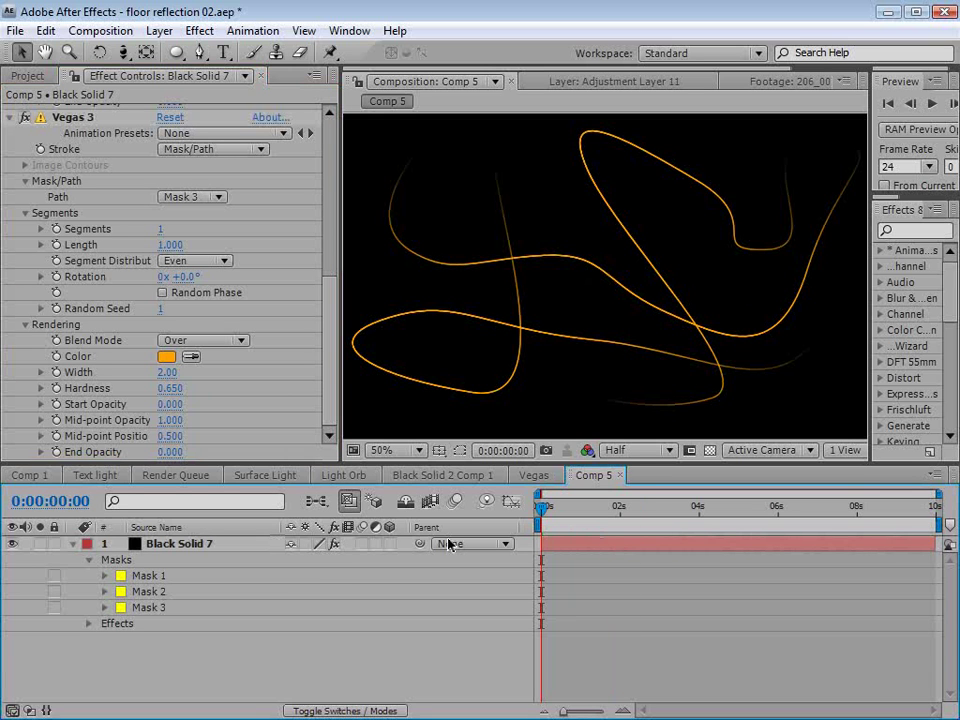
left_click(613, 548)
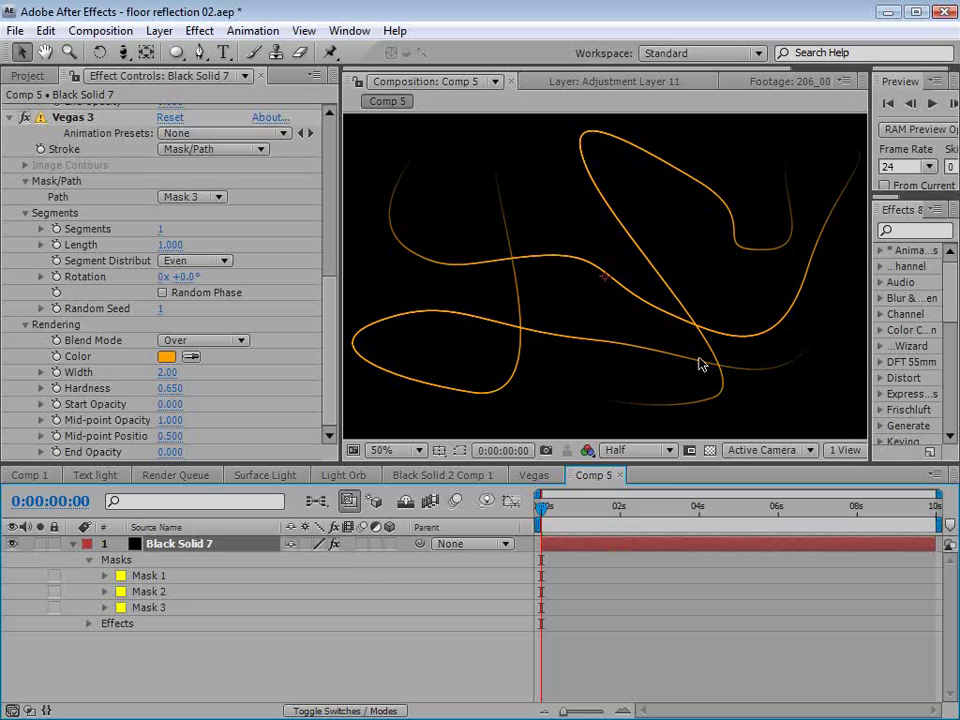
left_click(159, 30)
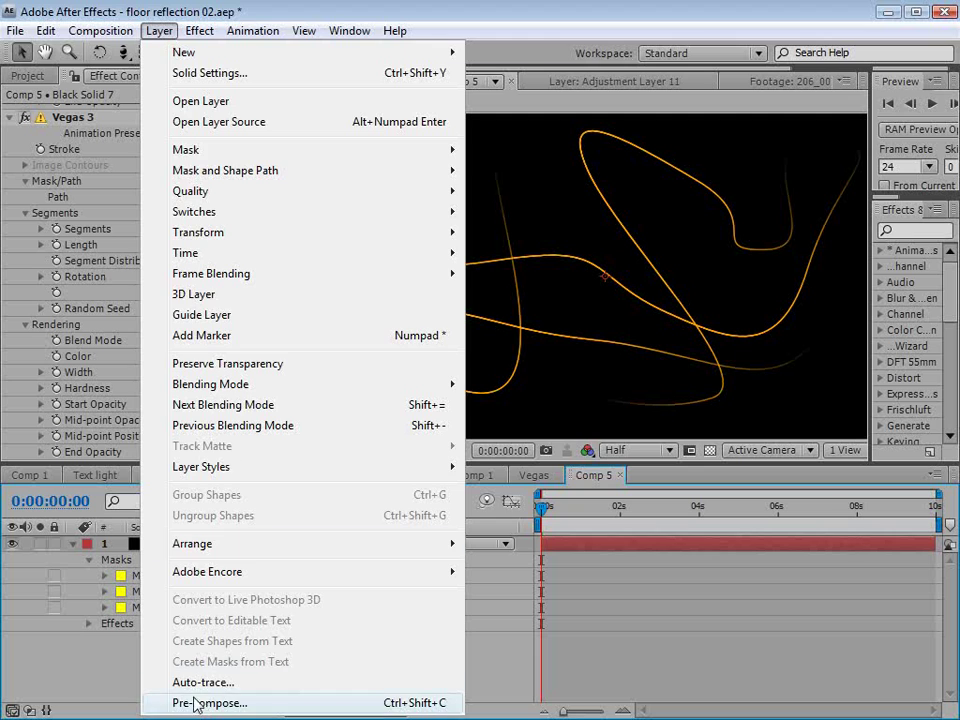
left_click(200, 703)
left_click(360, 507)
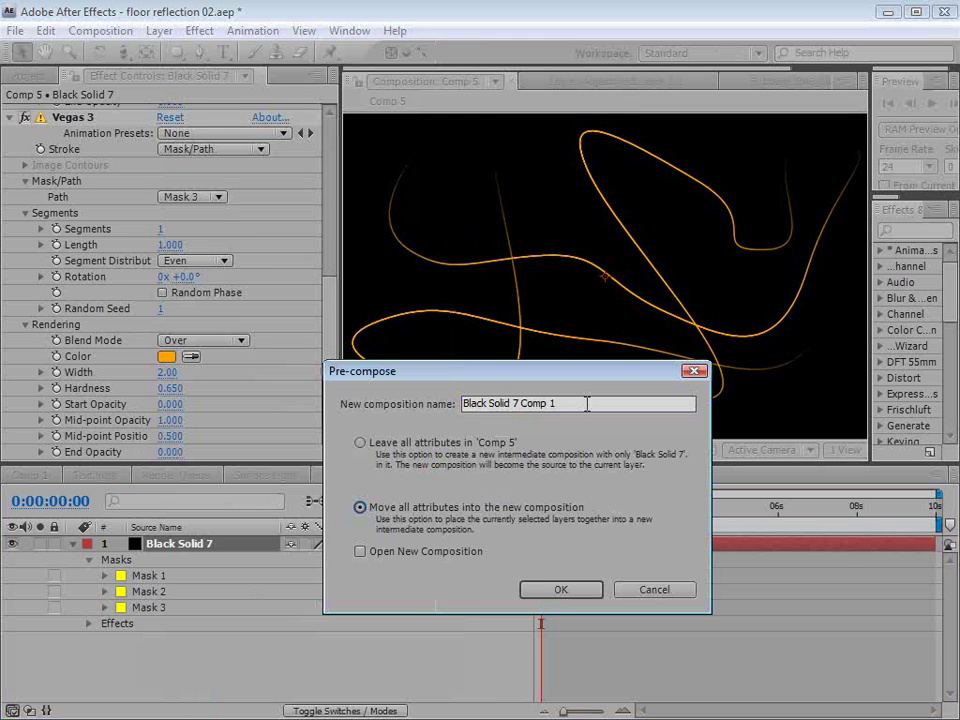
type("Line")
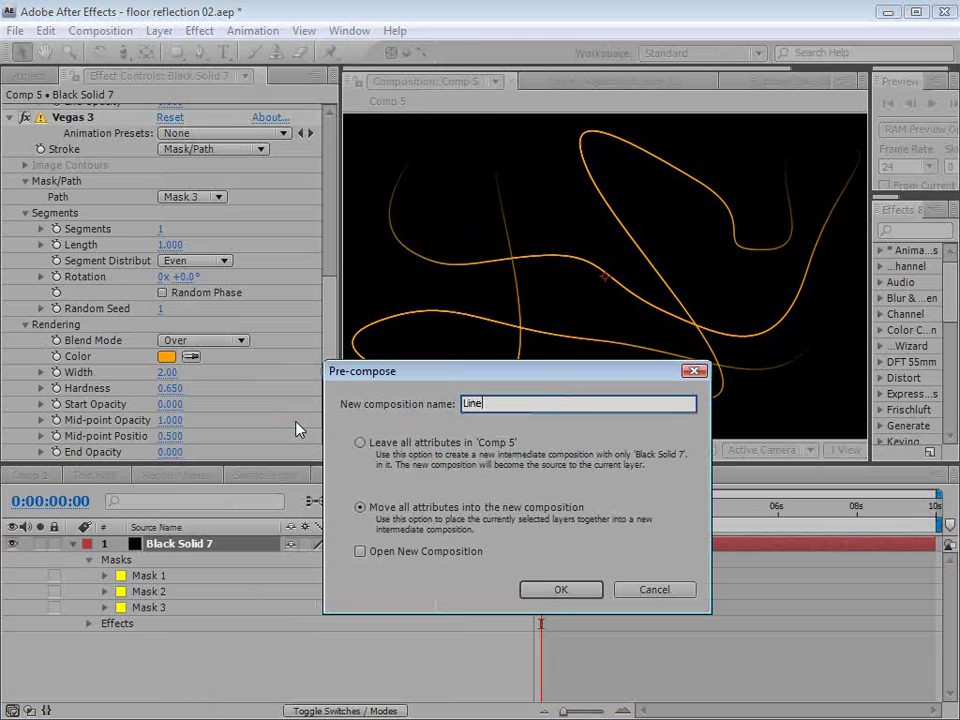
type("s")
left_click(562, 592)
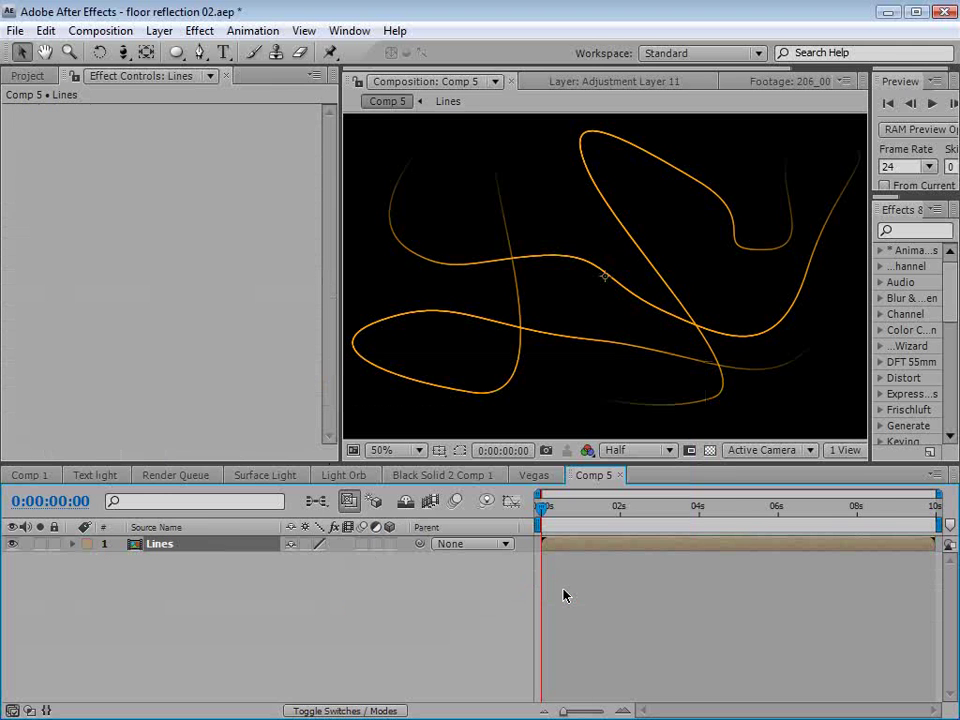
Find the Distort effect Offset and apply it to the Lines layer.
left_click_drag(336, 373, 187, 377)
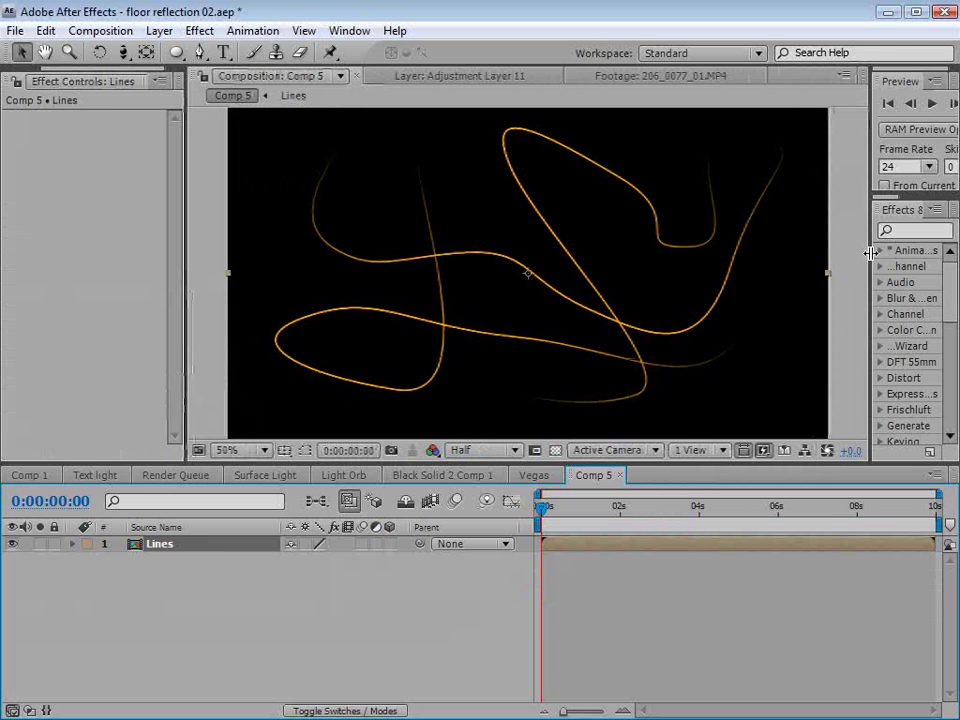
left_click_drag(868, 265, 736, 265)
left_click(830, 230)
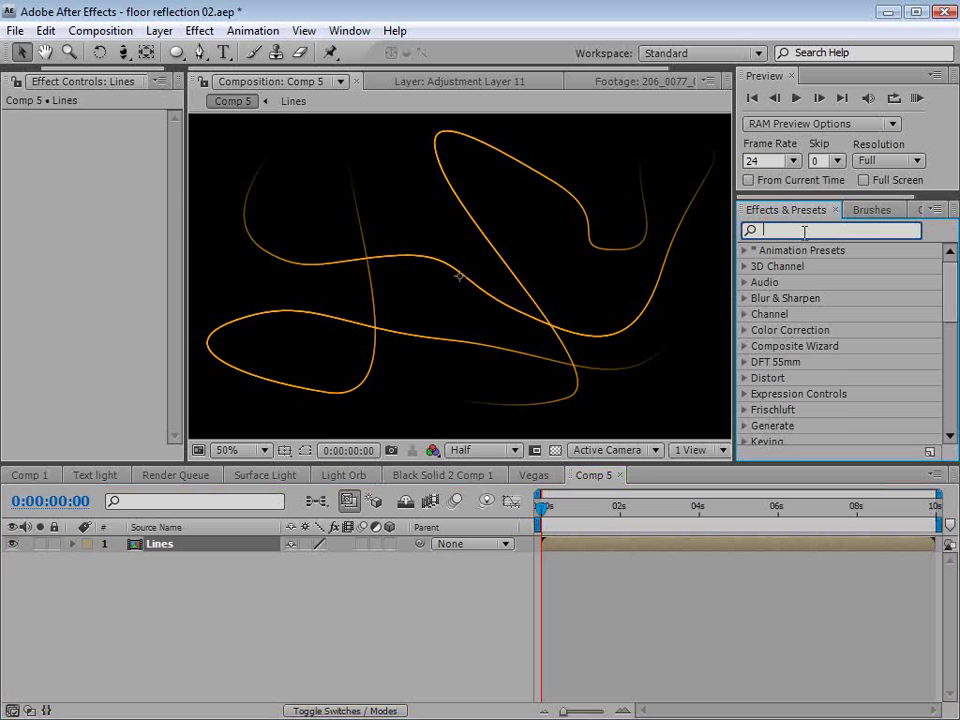
type("offse")
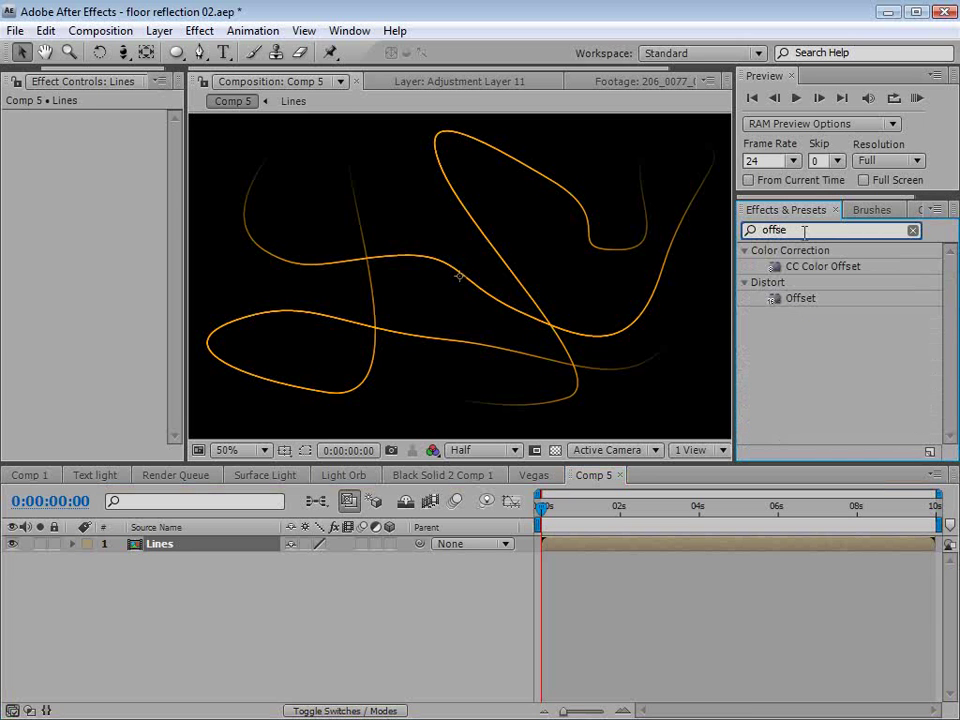
left_click_drag(795, 300, 556, 546)
left_click_drag(185, 223, 236, 223)
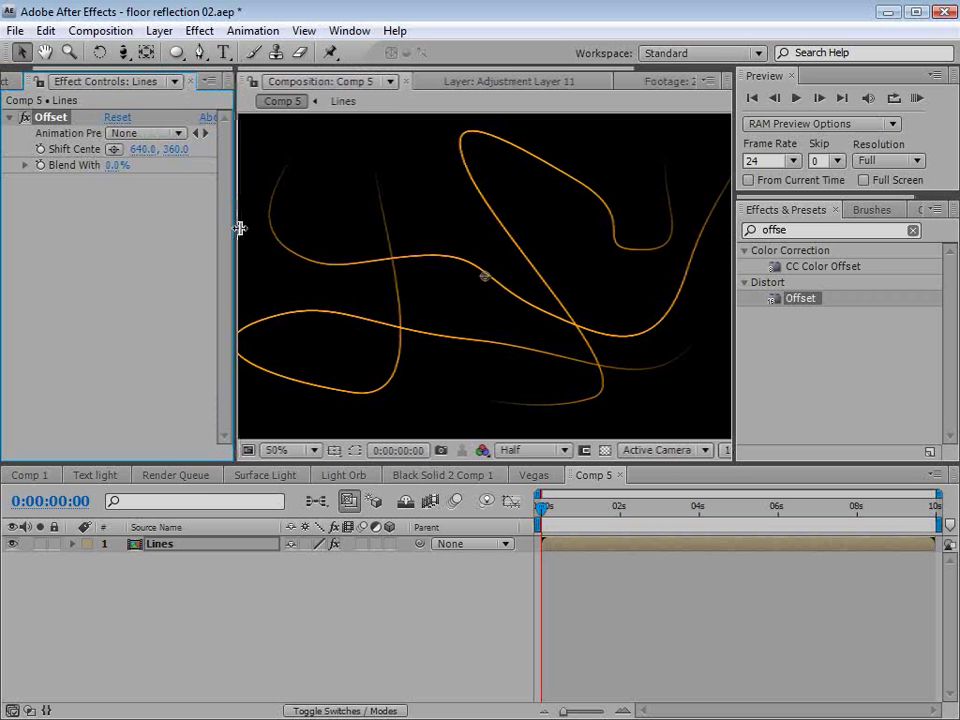
Animate the Offset's Shift Center To with a keyframe at 0:00:00:00 and a greatly increased vertical value at 0:00:09:23.
left_click(40, 149)
left_click_drag(553, 518, 936, 533)
key("u")
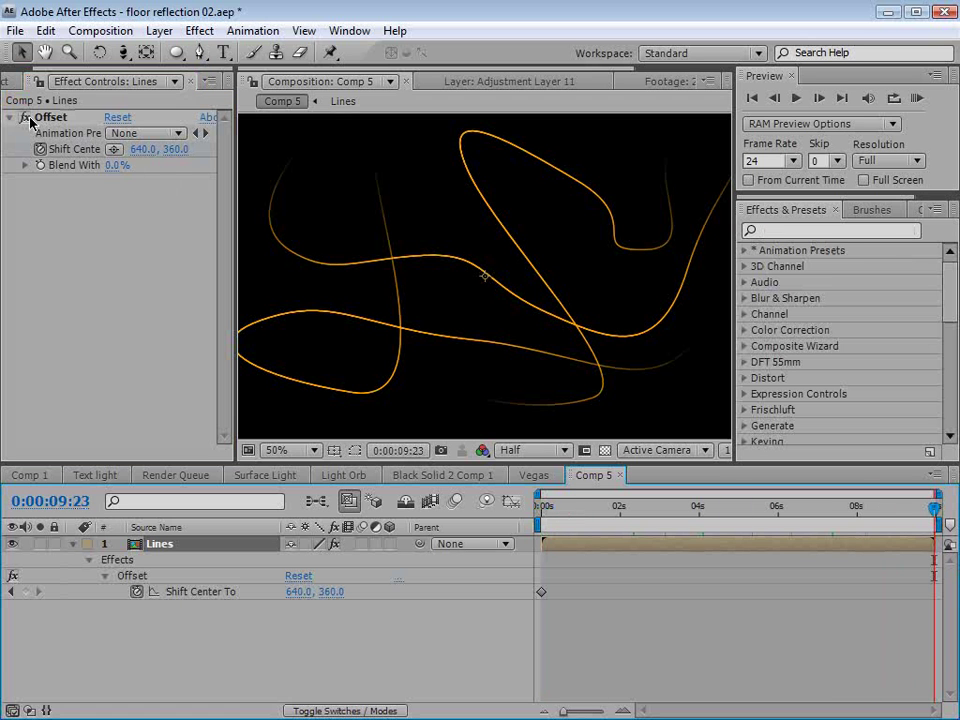
left_click_drag(172, 149, 341, 171)
left_click_drag(544, 508, 565, 510)
Apply Polar Coordinates to the Lines layer with the conversion Rect to Polar and 100% interpolation.
left_click(767, 232)
type("polar")
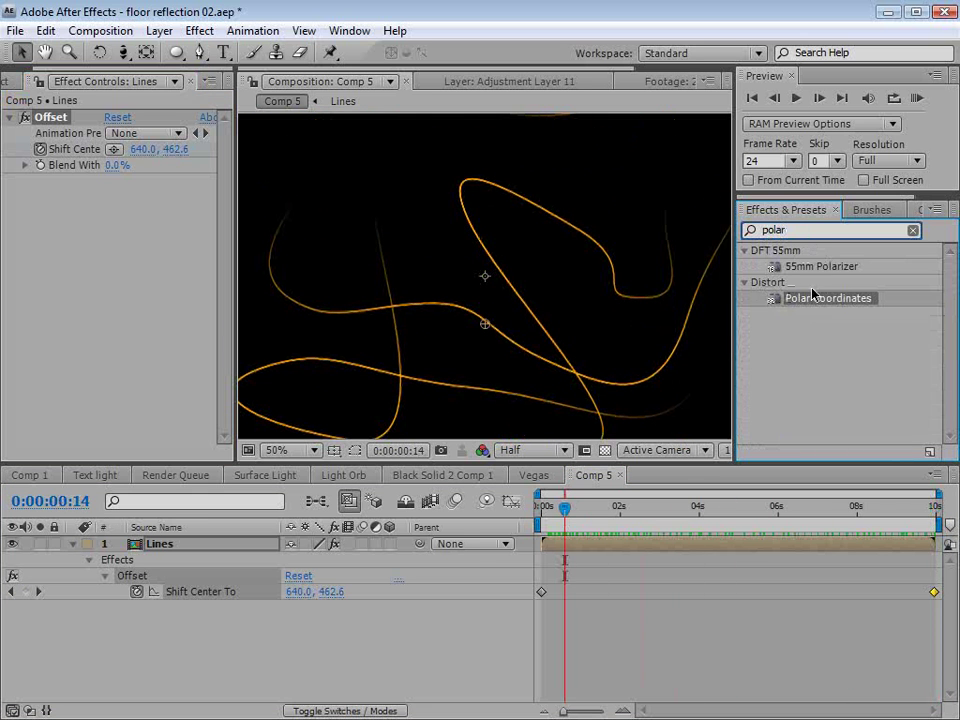
left_click_drag(815, 303, 574, 543)
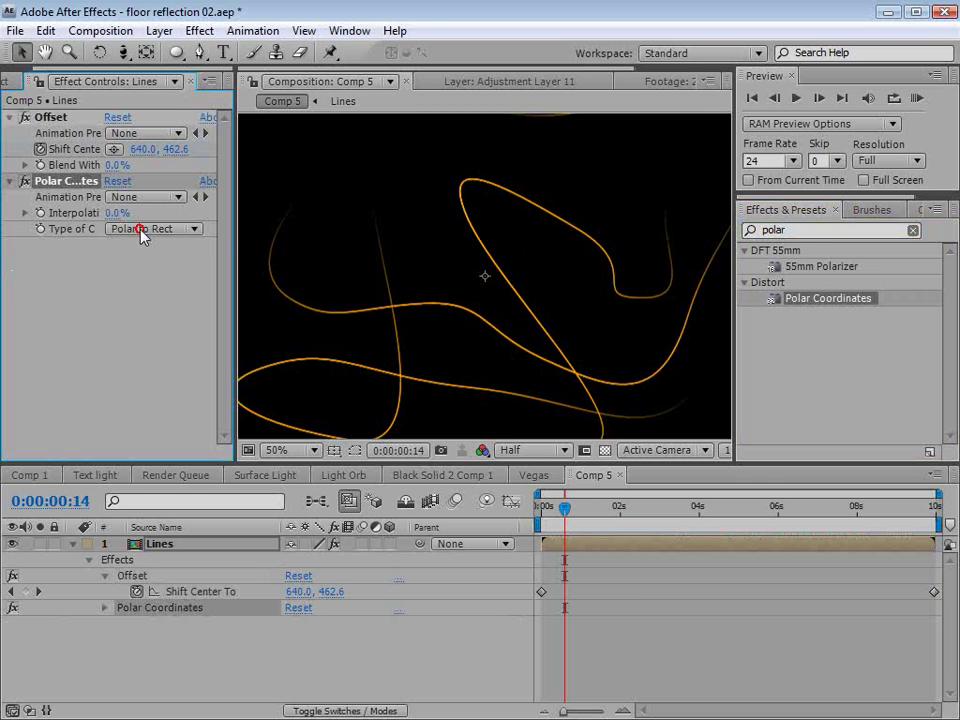
left_click(141, 230)
left_click(168, 212)
left_click_drag(113, 212, 235, 209)
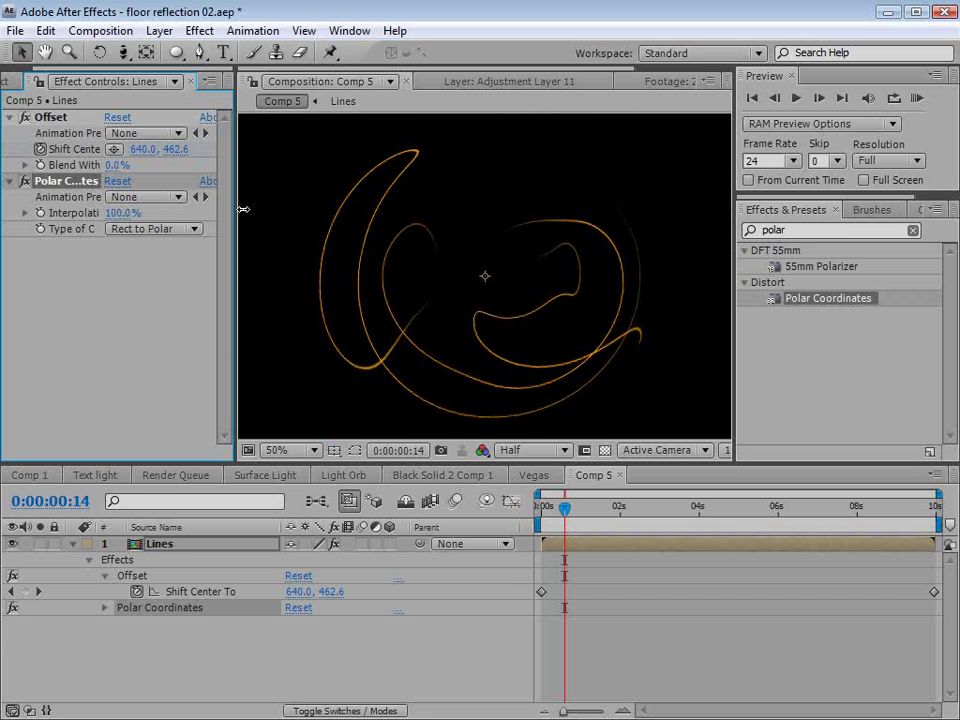
Preview the swirling line animation over time and inspect the composition at 100% magnification.
left_click_drag(565, 507, 754, 507)
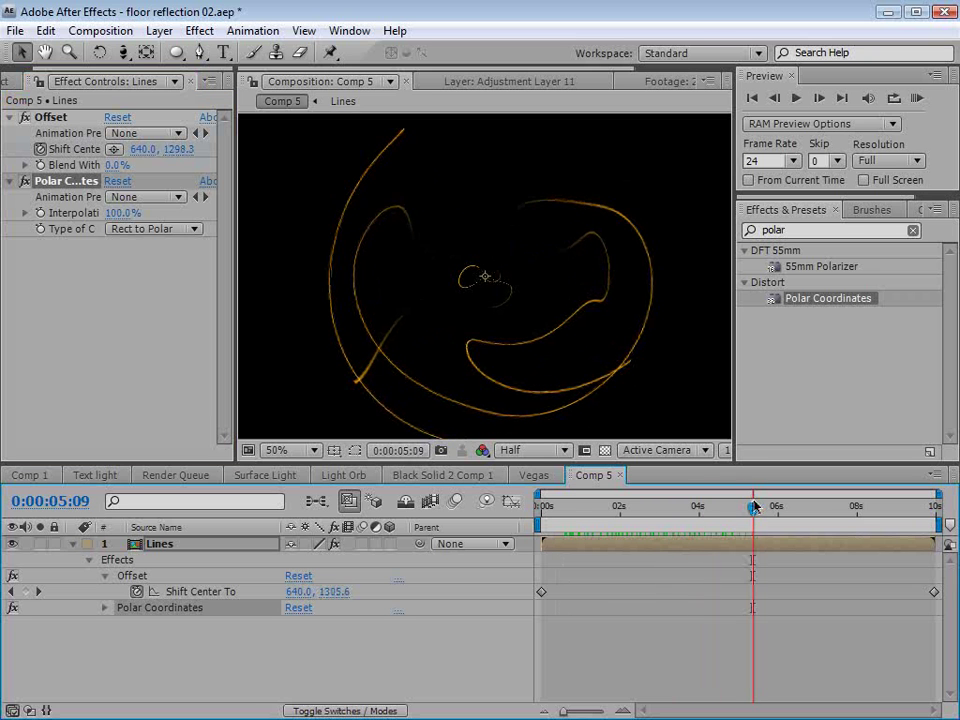
left_click(574, 508)
left_click_drag(574, 508, 668, 507)
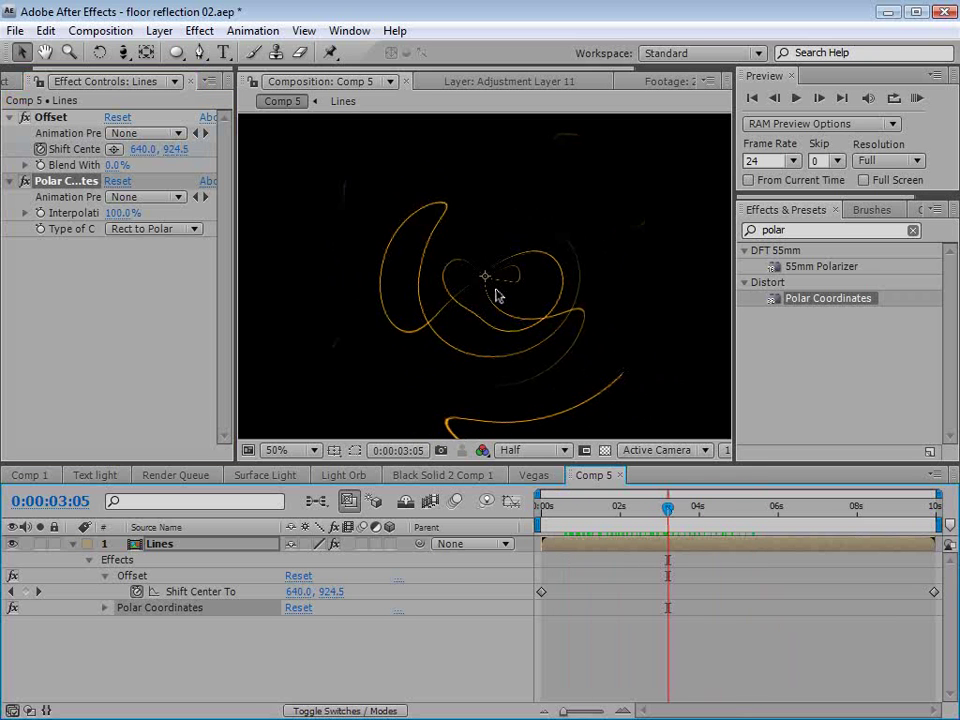
key("space")
key("slash")
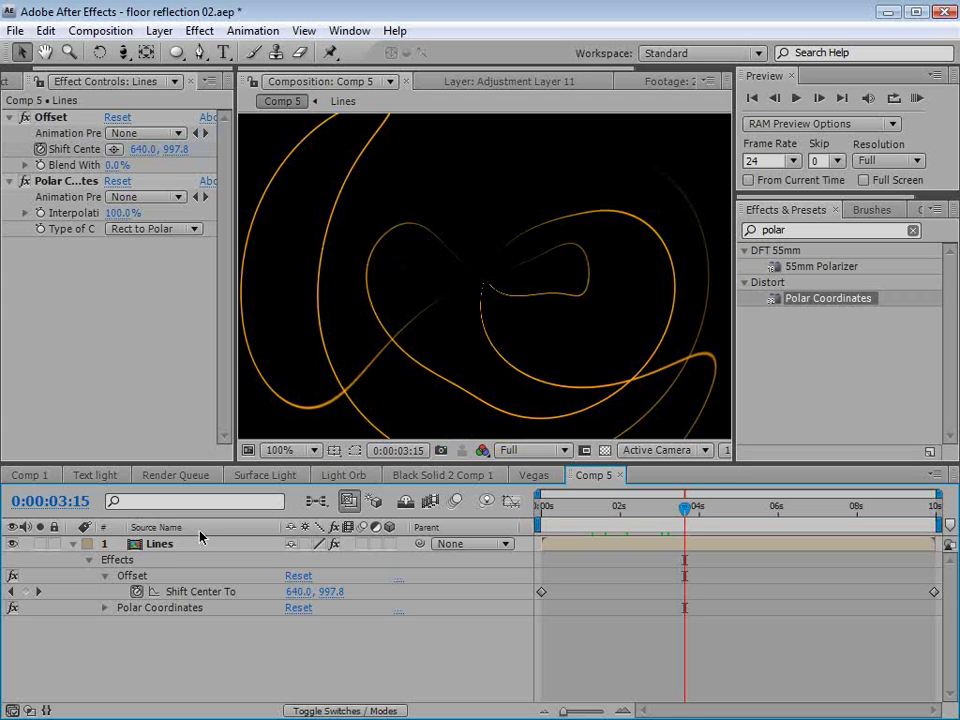
Open the Lines composition and increase the stroke width of the first Vegas effect on the black solid.
double_click(158, 544)
left_click(158, 544)
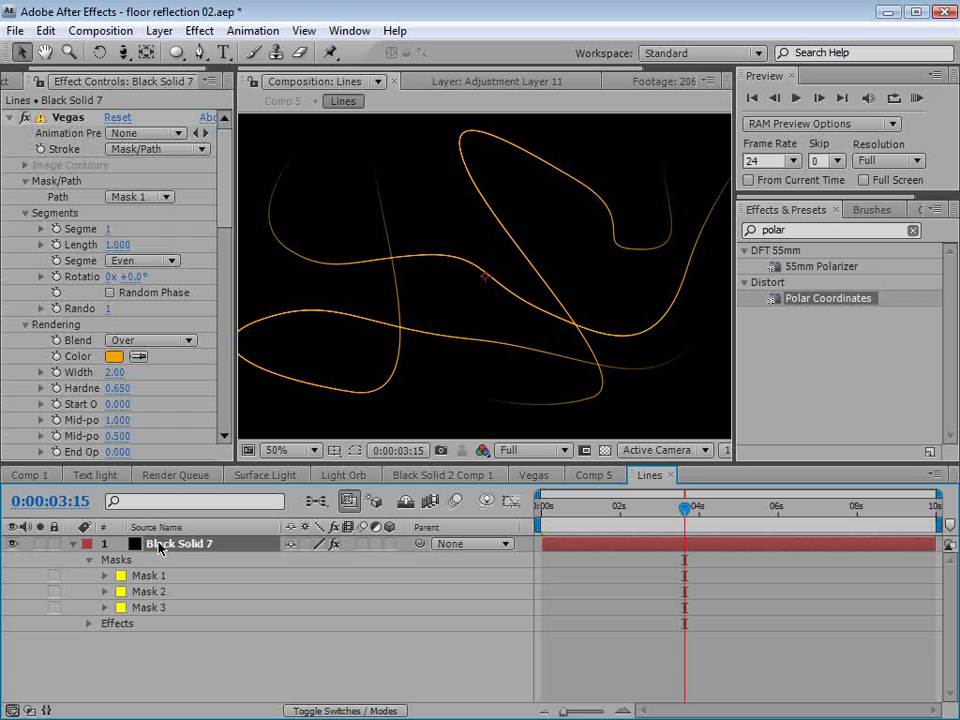
left_click(9, 117)
left_click(9, 133)
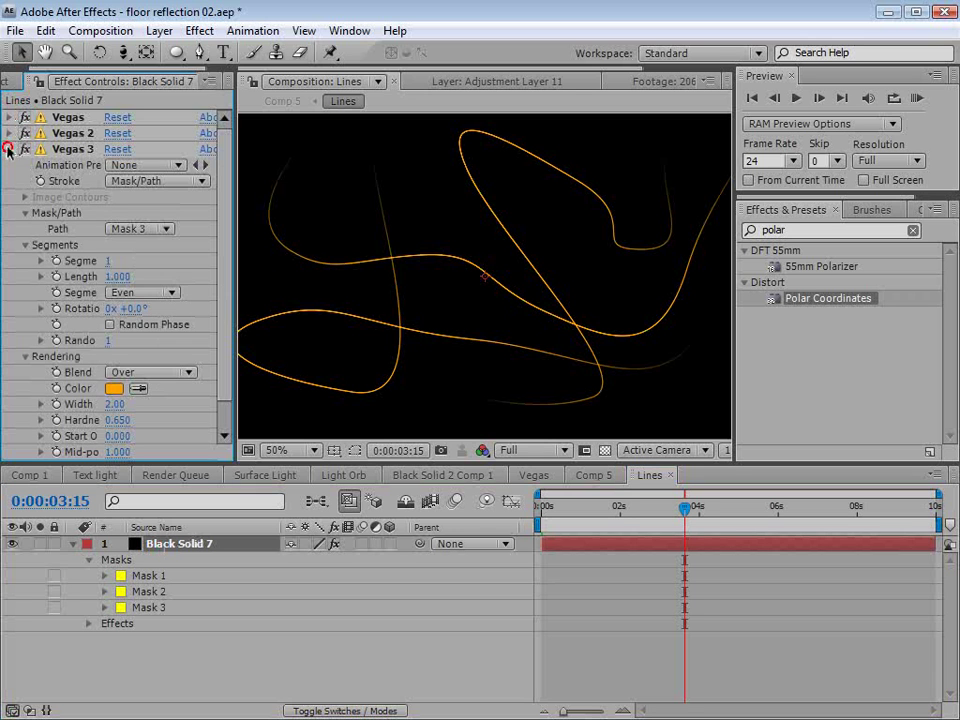
left_click(8, 149)
left_click(9, 117)
left_click(112, 372)
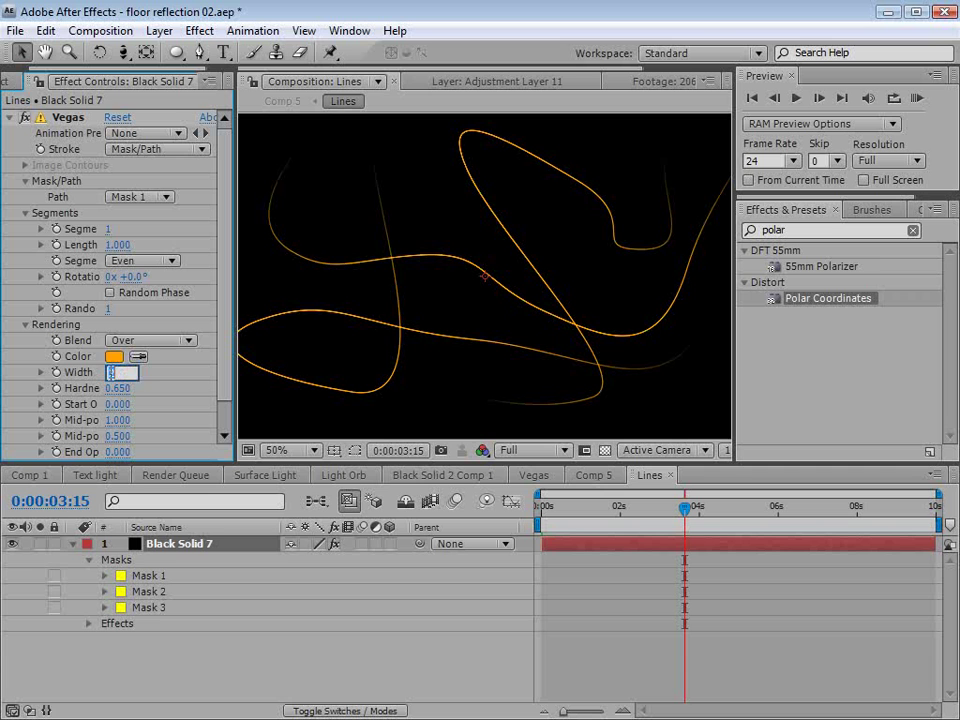
key("Return")
scroll(118, 364, "down", 1)
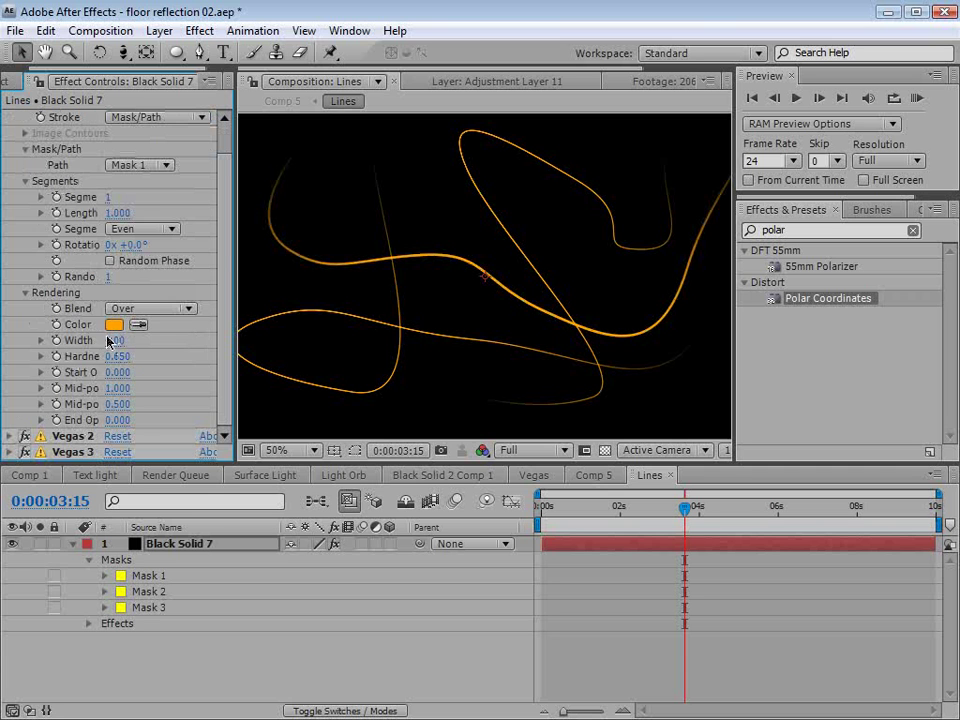
Set the stroke width of the Vegas 2 effect to 4.
left_click(9, 436)
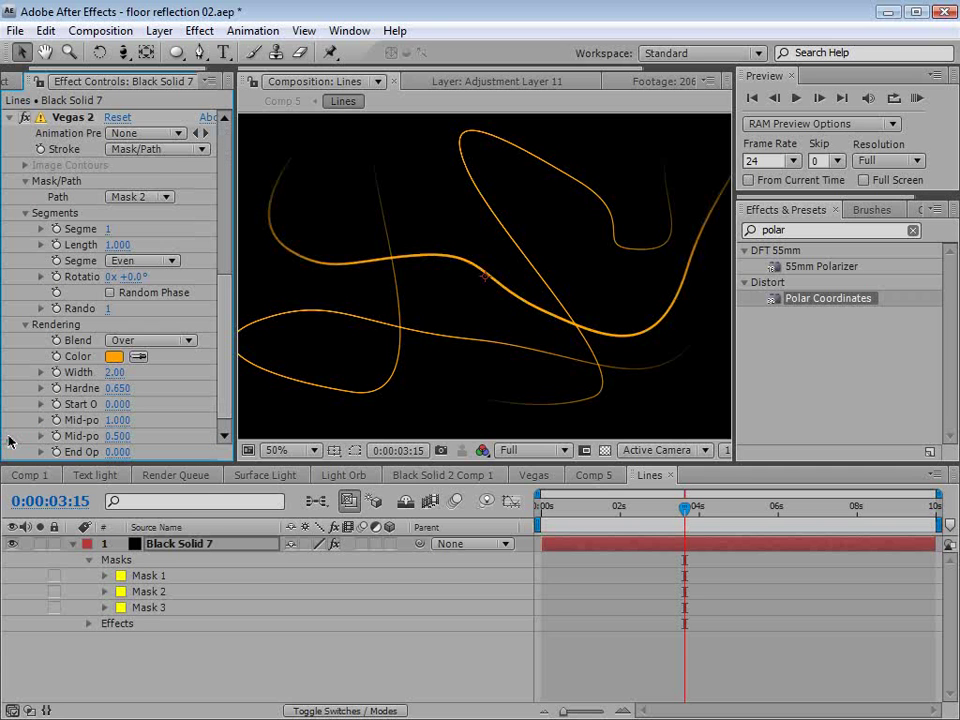
left_click(112, 372)
type("4")
key("Return")
scroll(220, 385, "down", 1)
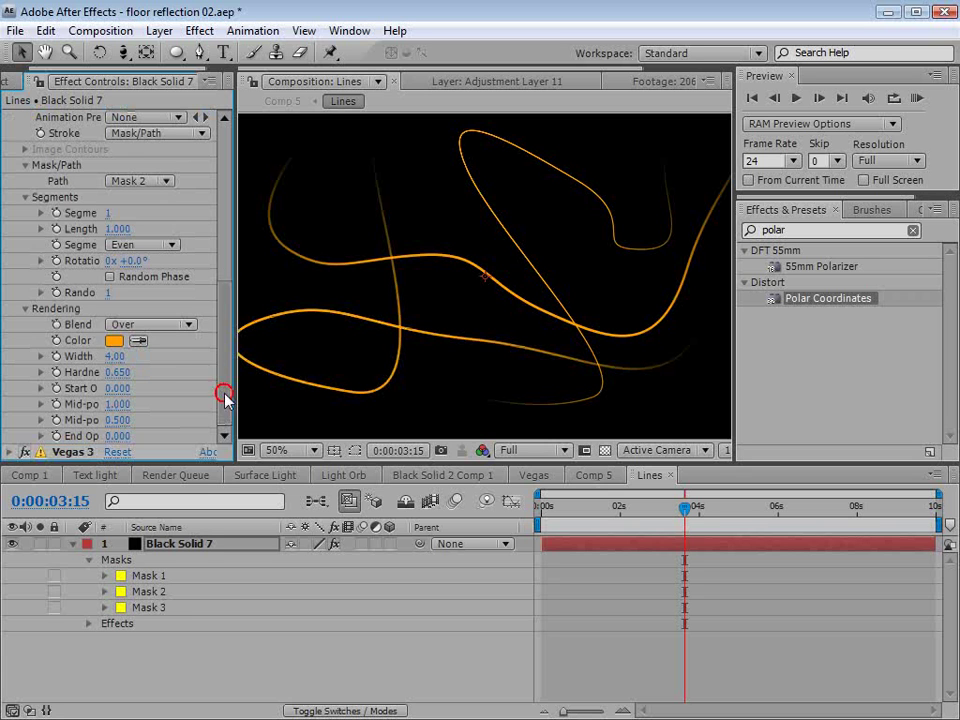
Set the stroke width of the Vegas 3 effect to 4.
left_click(9, 452)
left_click(115, 372)
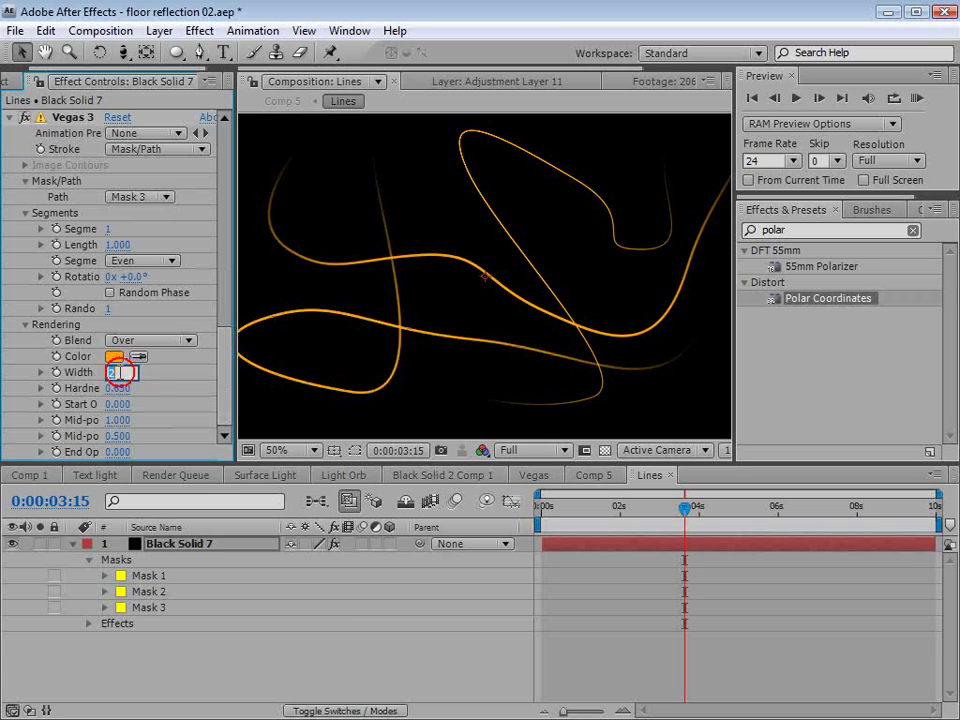
type("4")
key("Return")
left_click(607, 626)
Return to Comp 5, move to 0:00:05:01 and add a black 1280 x 720 px solid above the Lines layer.
left_click(585, 478)
left_click_drag(600, 515, 740, 527)
key("comma")
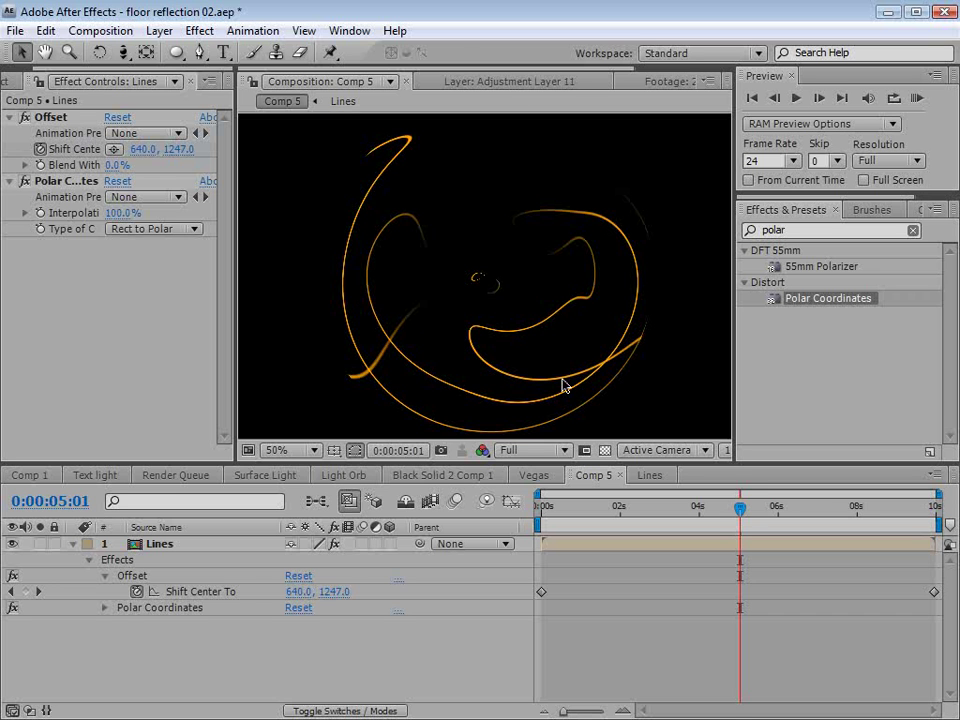
left_click(160, 31)
mouse_move(183, 55)
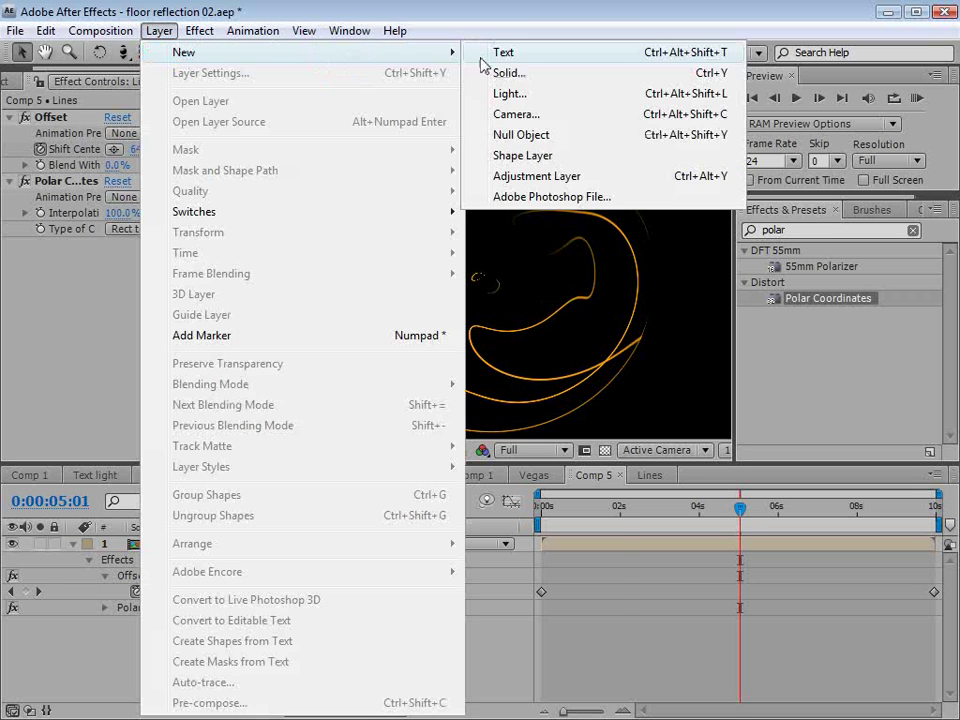
left_click(510, 73)
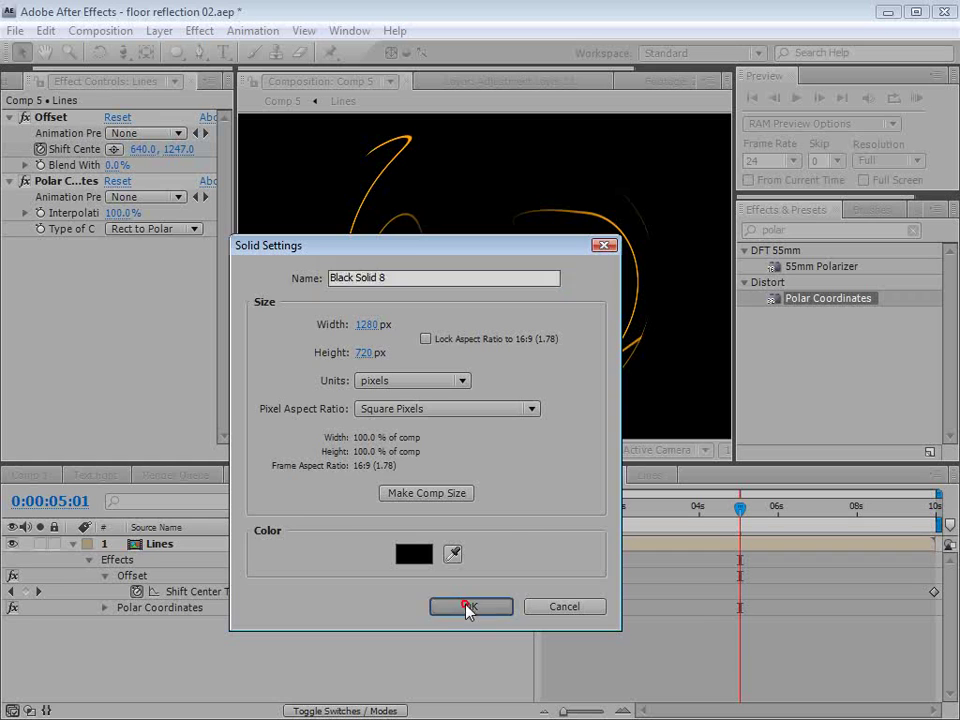
left_click(469, 607)
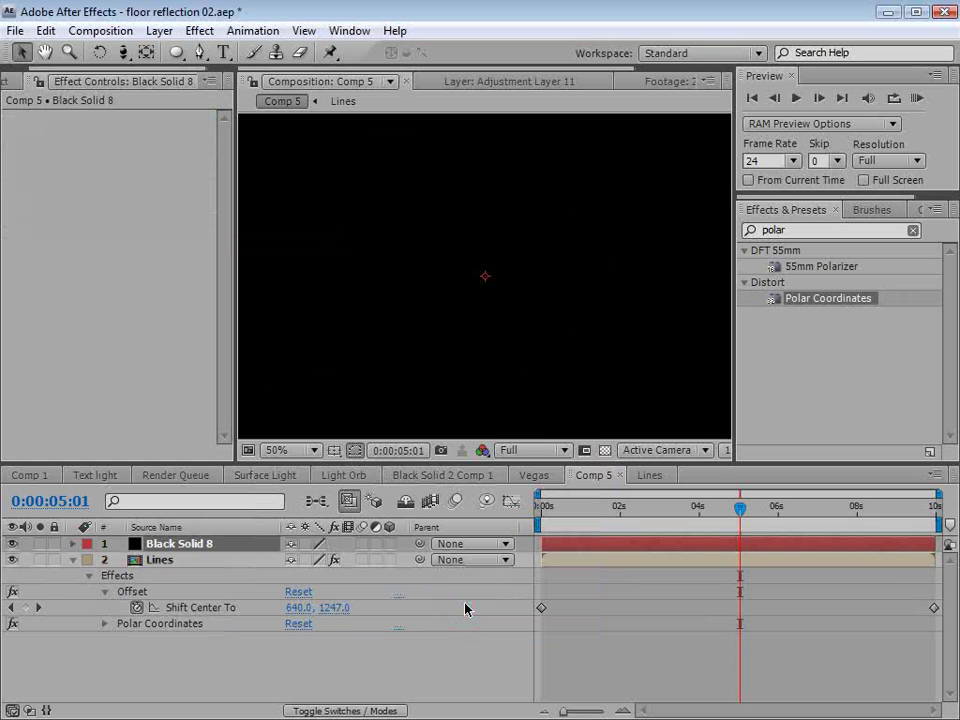
Draw a circular mask from the centre of the new black solid and enlarge it to enclose the swirling lines.
left_click(176, 52)
scroll(494, 285, "down", 2)
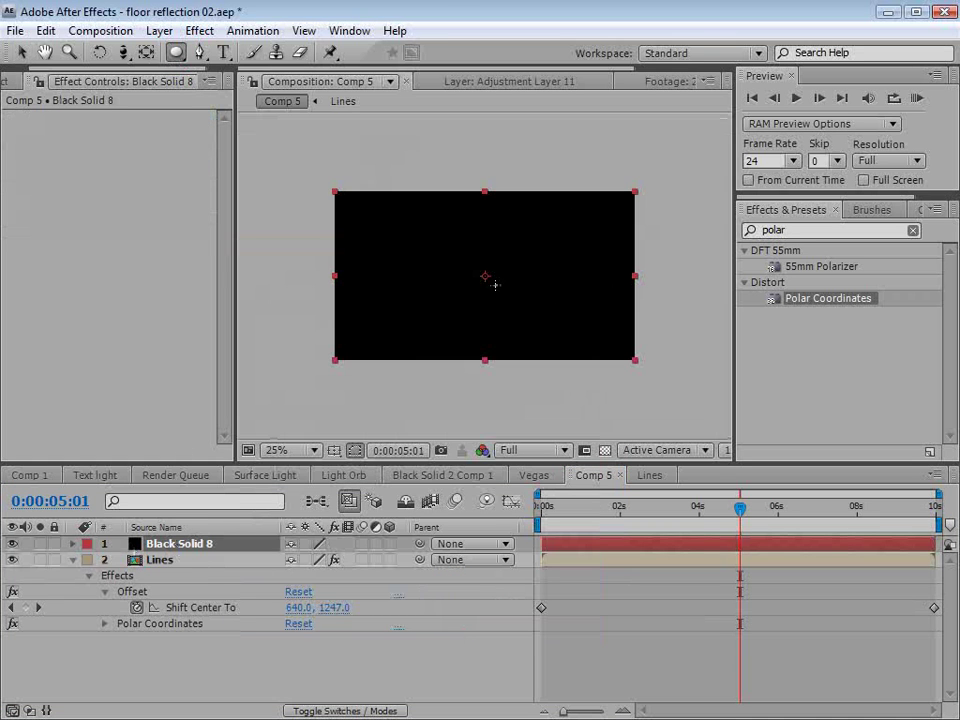
left_click_drag(485, 275, 562, 351)
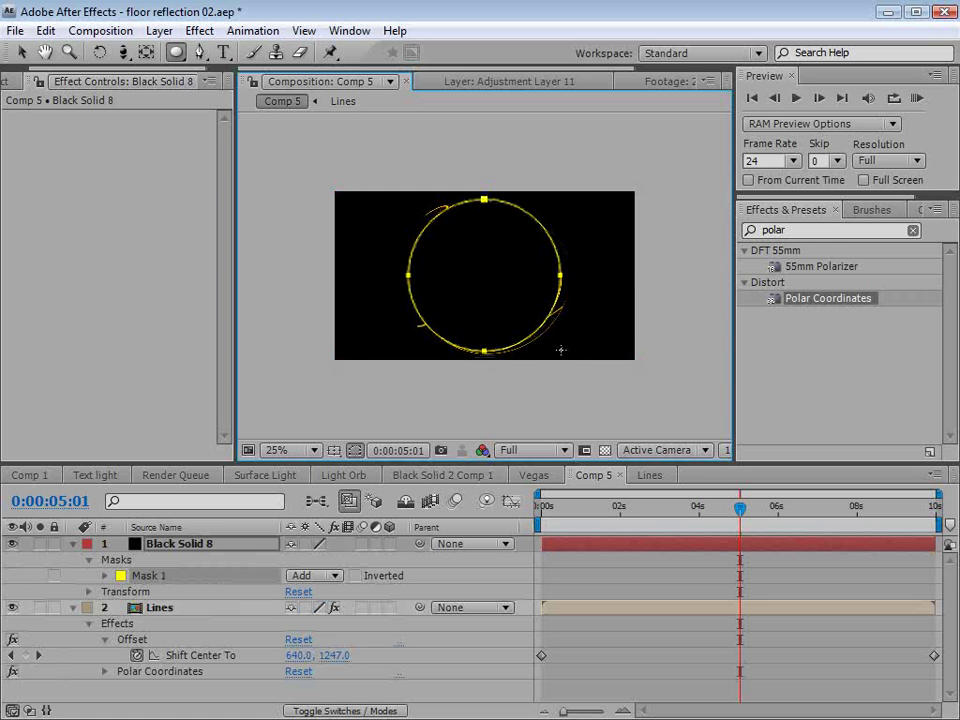
key("v")
left_click_drag(565, 278, 567, 283)
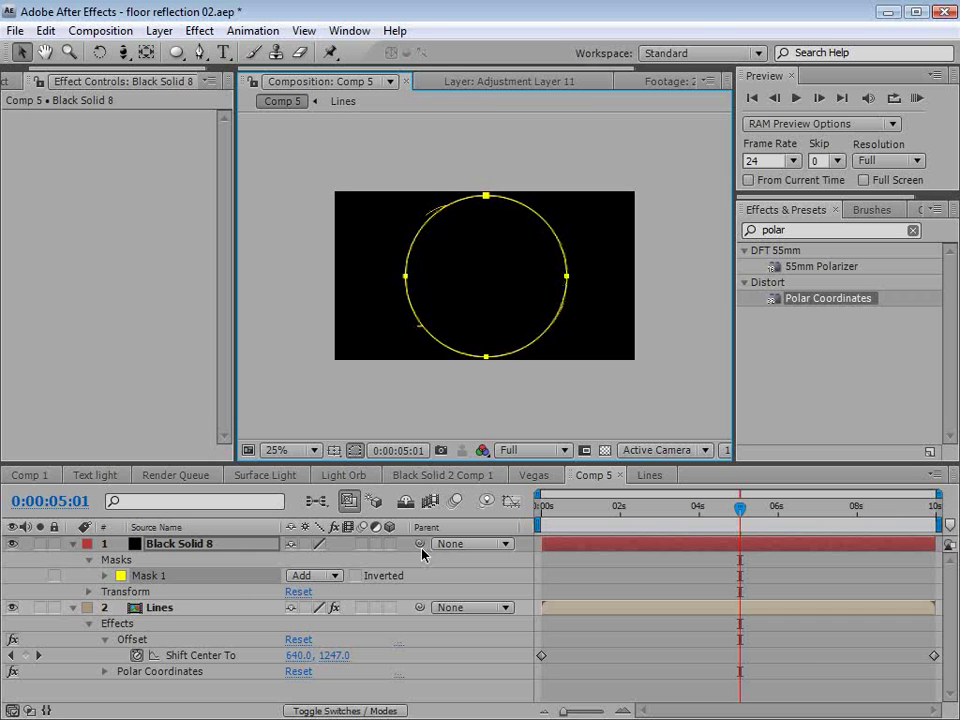
Set the circular mask's mode to Subtract and its feather to 95 pixels.
left_click(309, 581)
left_click(320, 597)
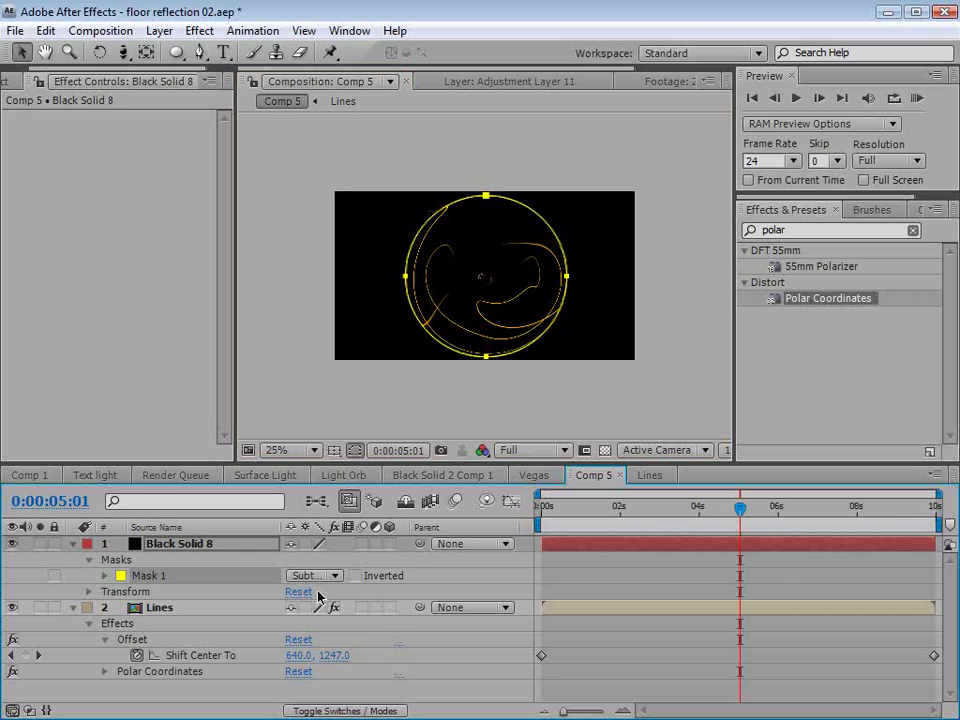
left_click(104, 576)
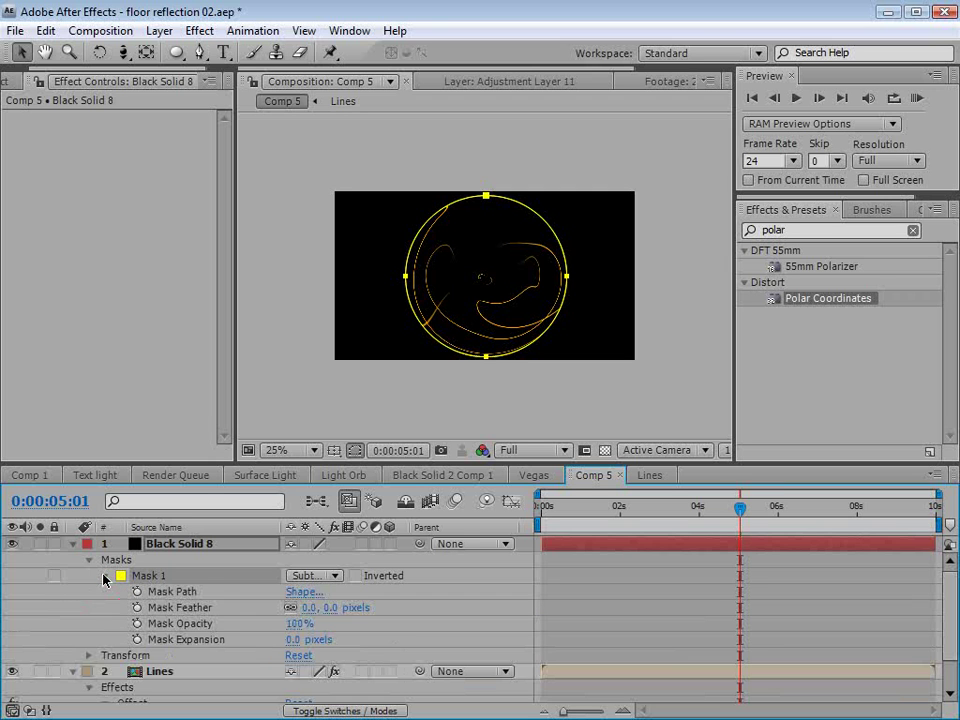
left_click_drag(333, 609, 381, 604)
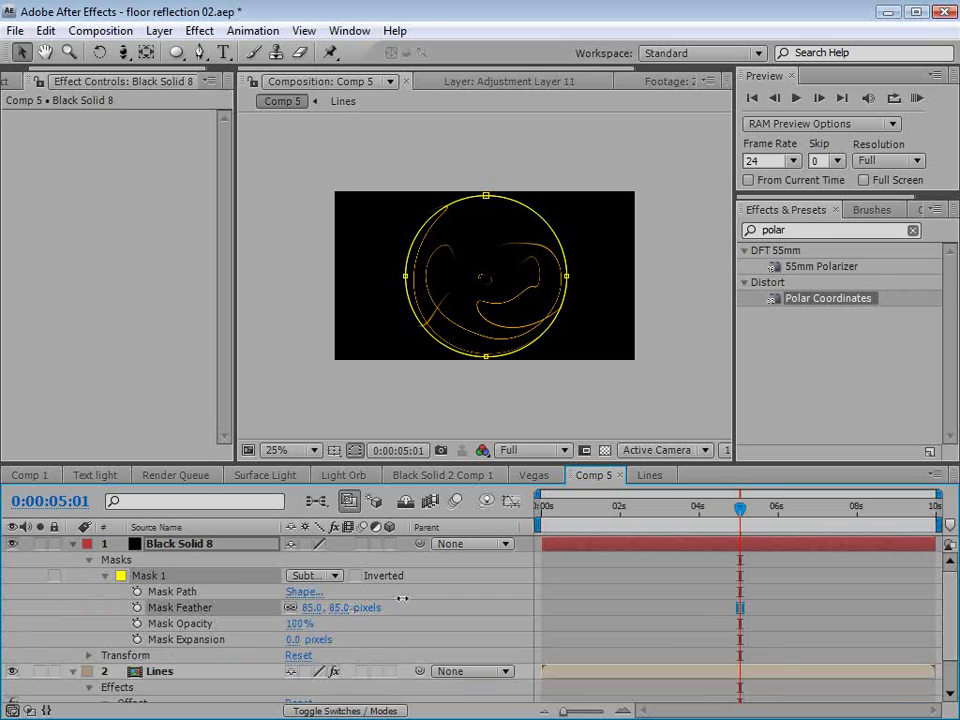
Set the Lines layer's track matte to Alpha Inverted Matte "Black Solid 8".
left_click(158, 671)
scroll(203, 622, "down", 2)
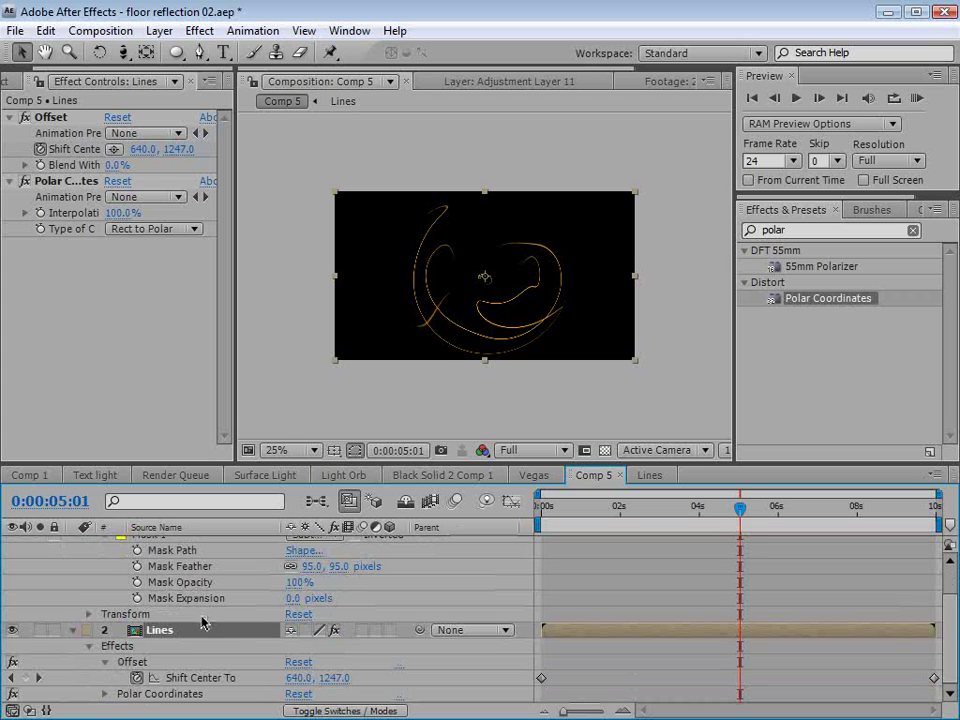
key("F4")
left_click(416, 631)
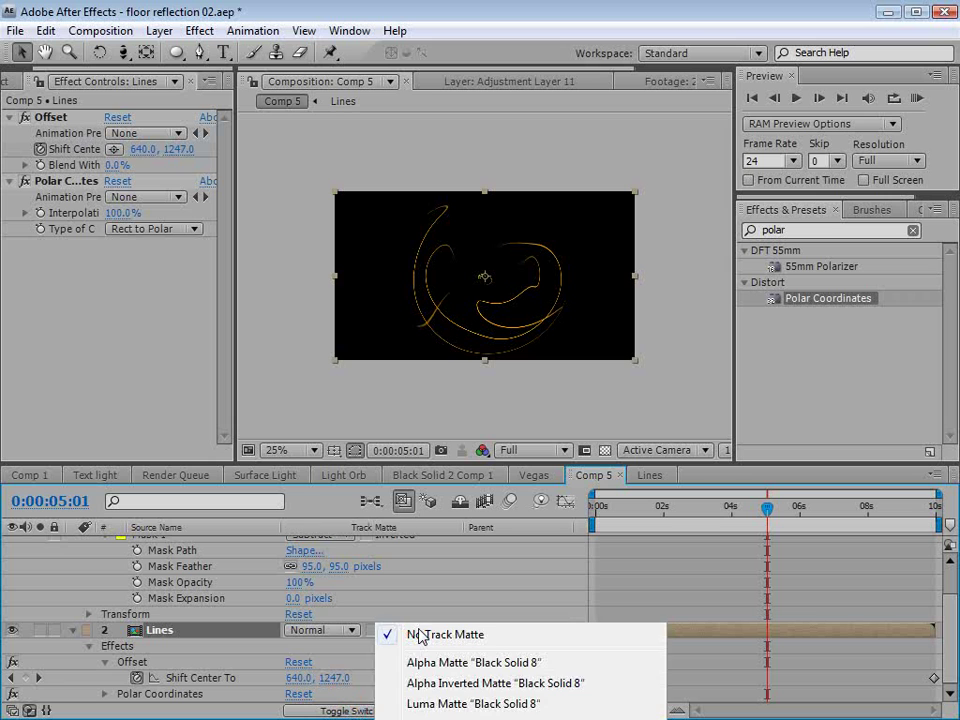
left_click(438, 684)
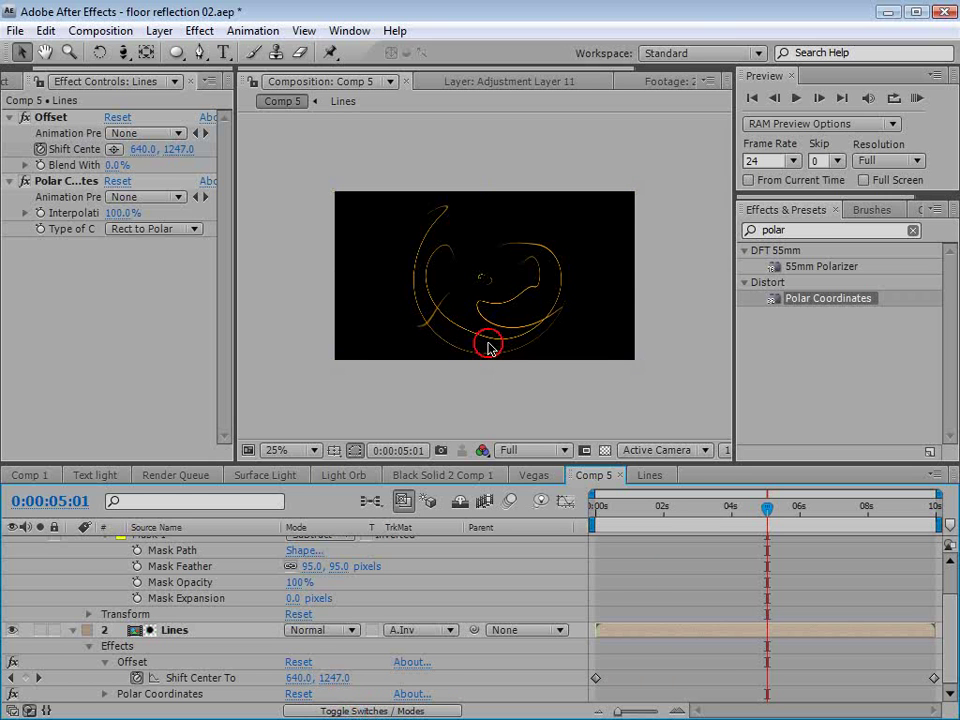
Reduce the expansion of the matte solid's mask and preview the faded swirl up to 0:00:05:23.
scroll(531, 385, "up", 1)
left_click_drag(295, 605, 255, 605)
left_click_drag(665, 506, 798, 508)
key("u")
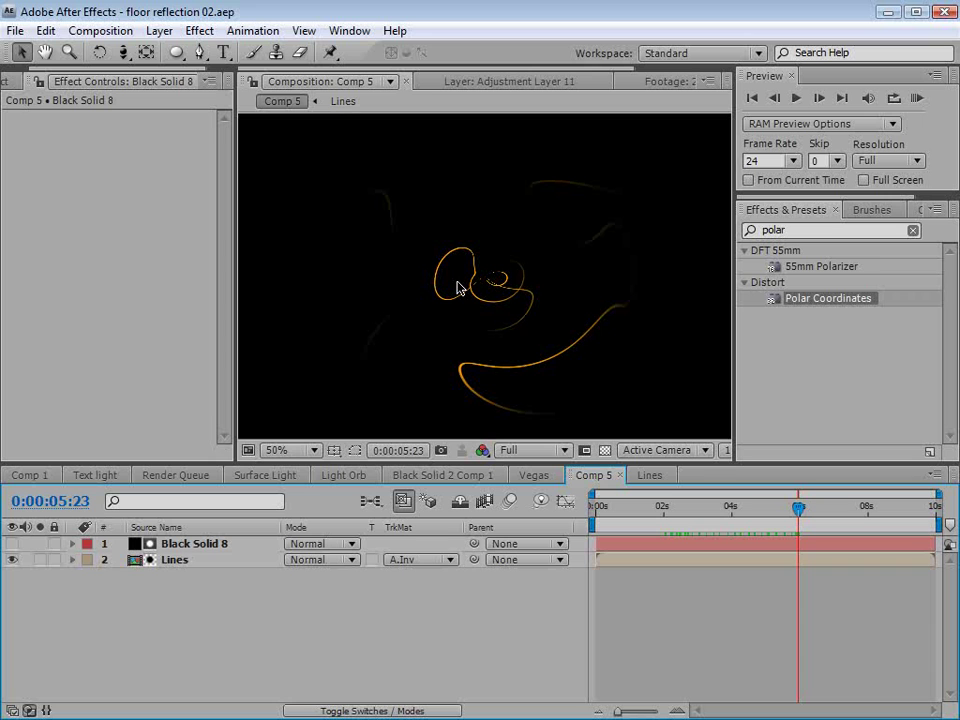
Pre-compose the Black Solid 8 and Lines layers as "String Energy", moving all attributes into the new composition.
left_click(168, 544)
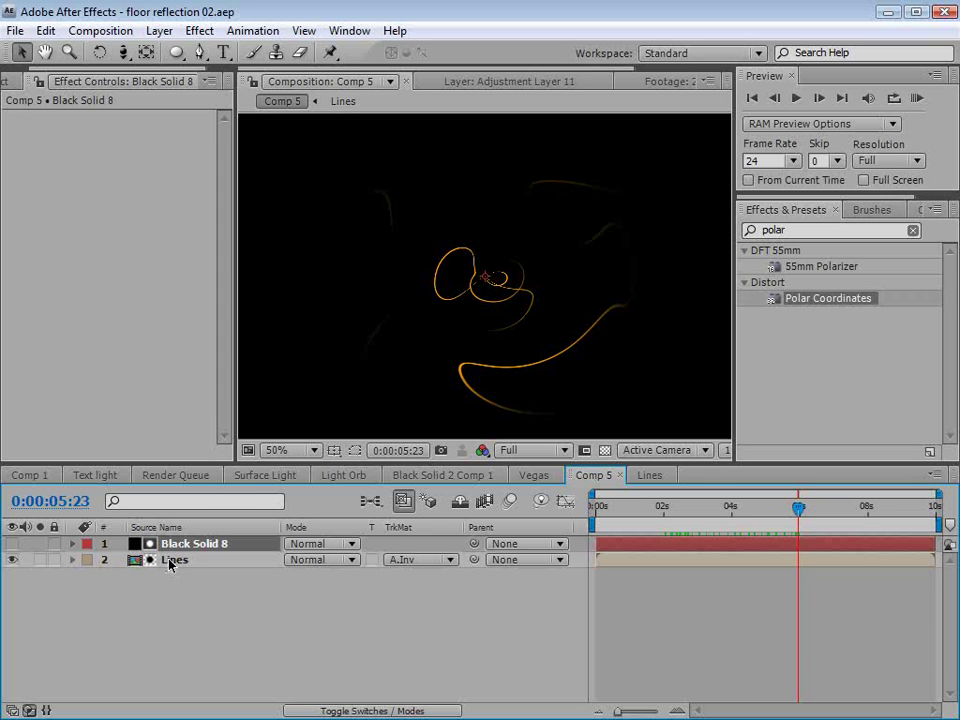
left_click(179, 562, "shift")
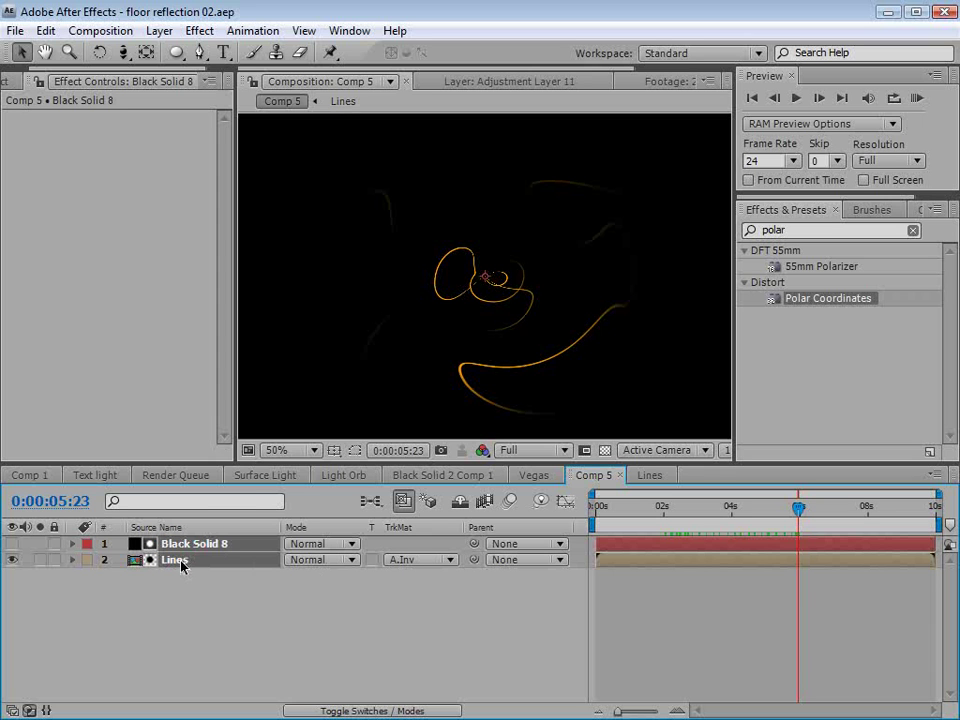
left_click(159, 30)
left_click(196, 704)
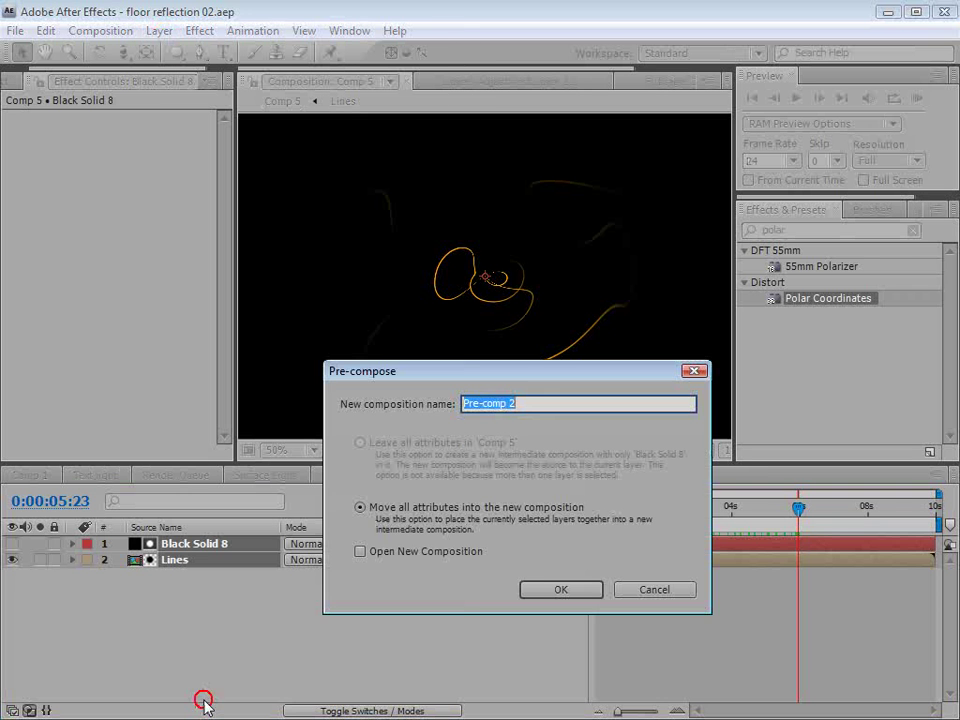
type("String Energy")
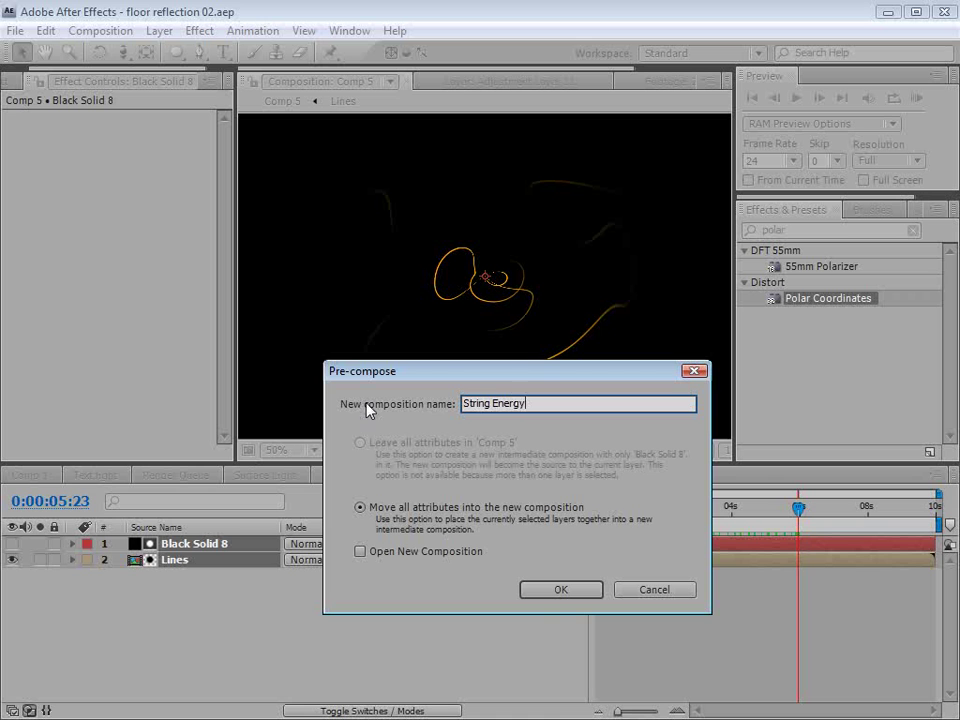
left_click(553, 594)
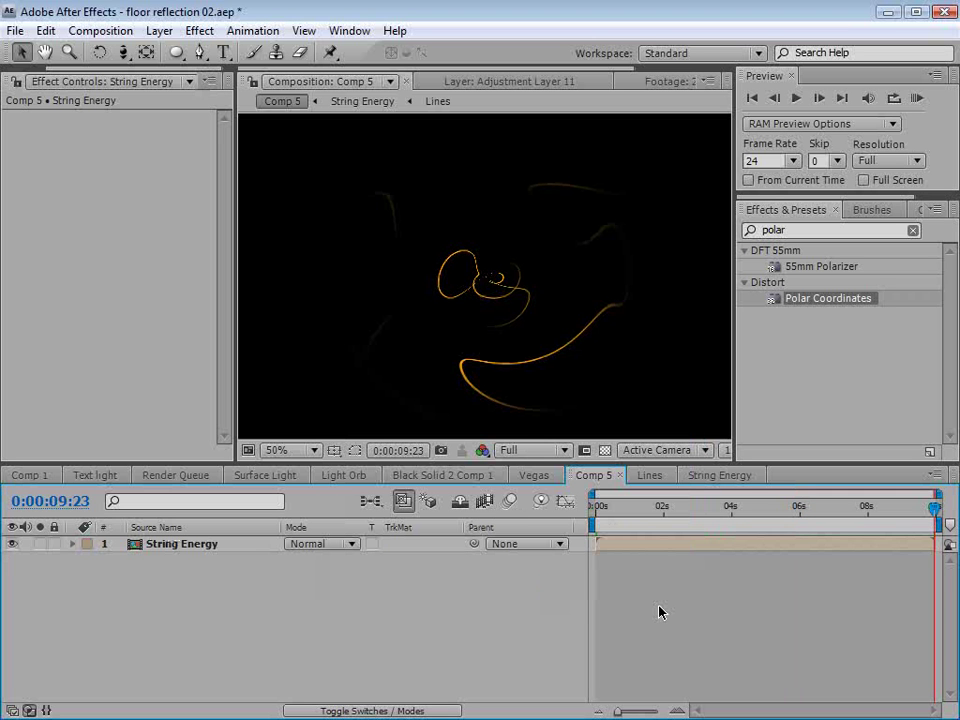
In String Energy, set the Lines layer's horizontal Offset shift to 841 at 0:00:09:23 and preview the rotation in Comp 5.
double_click(180, 550)
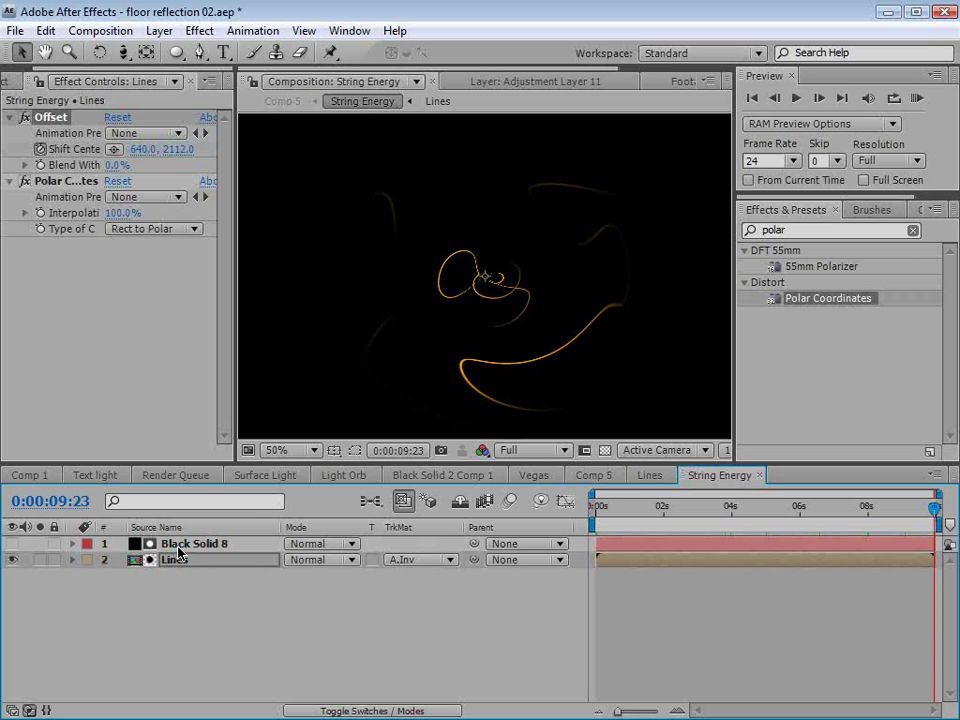
left_click(45, 115)
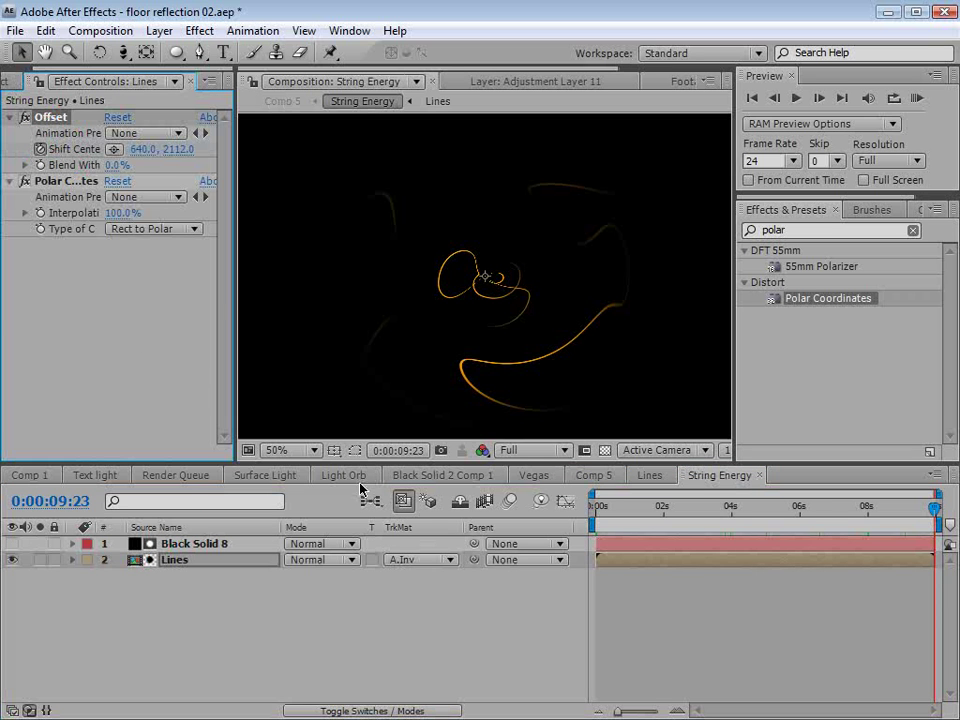
left_click_drag(830, 533, 935, 506)
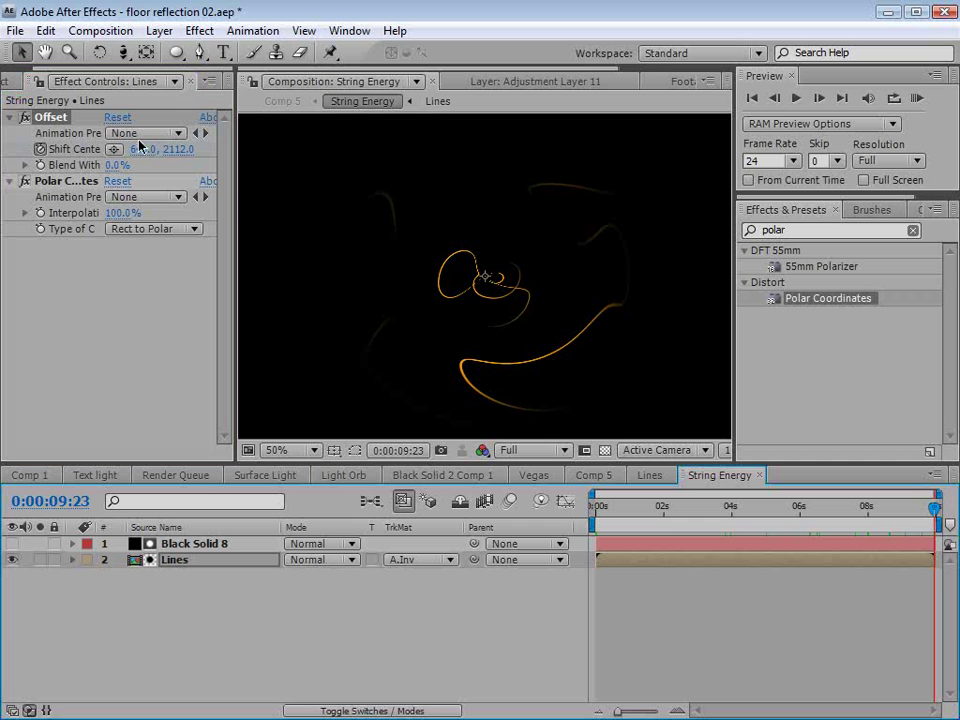
left_click_drag(140, 153, 344, 160)
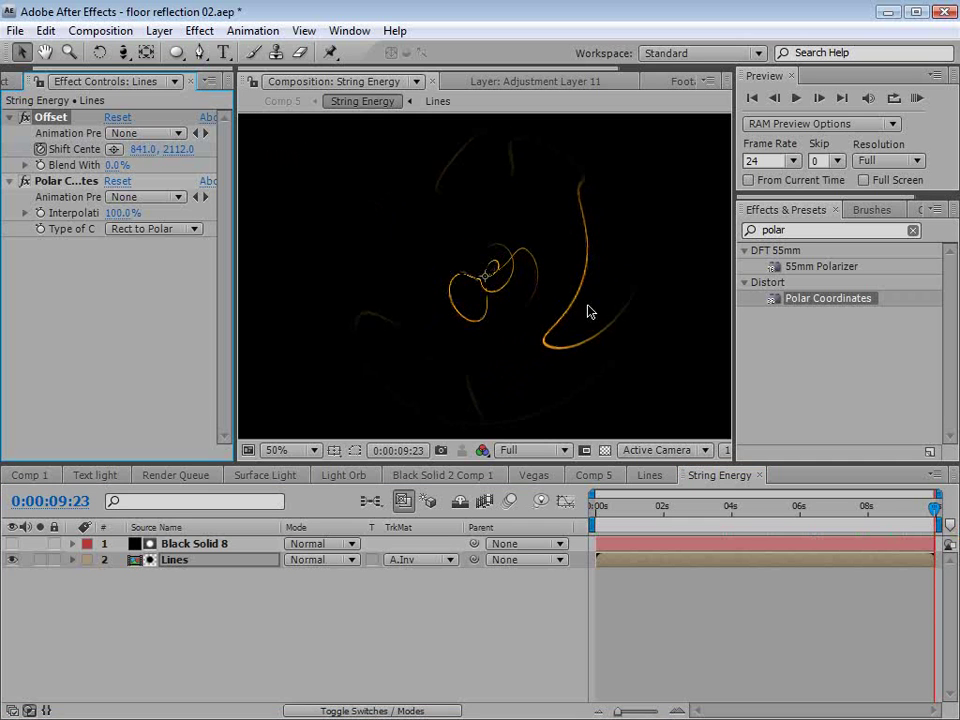
left_click(593, 475)
left_click_drag(644, 508, 868, 535)
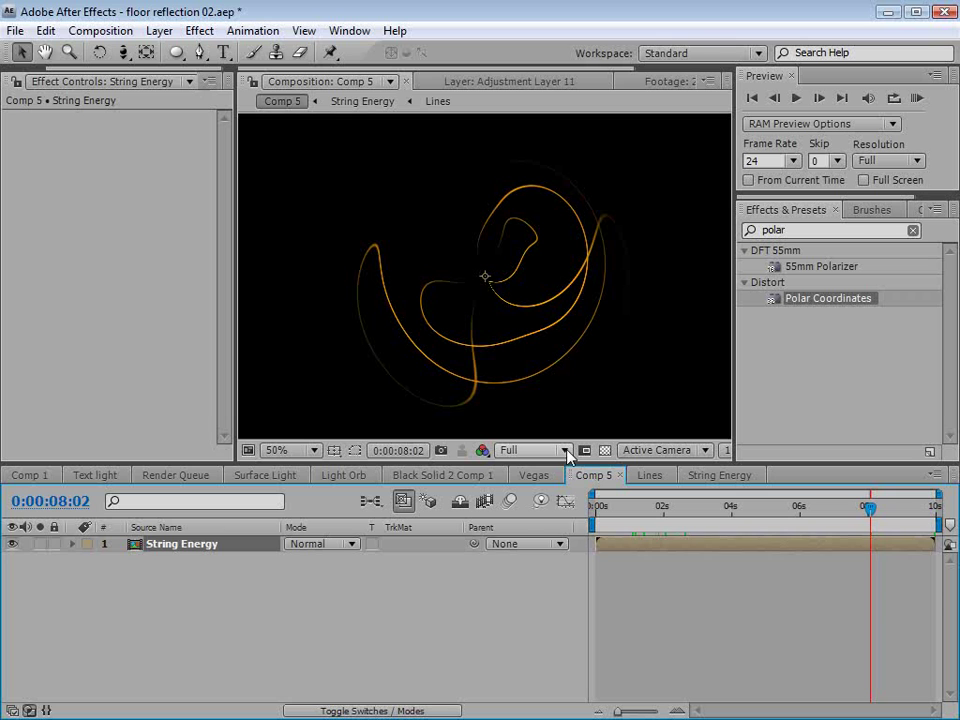
Add a new black solid to Comp 5 and place it beneath the String Energy layer as a background.
left_click(443, 592)
left_click(155, 32)
mouse_move(185, 53)
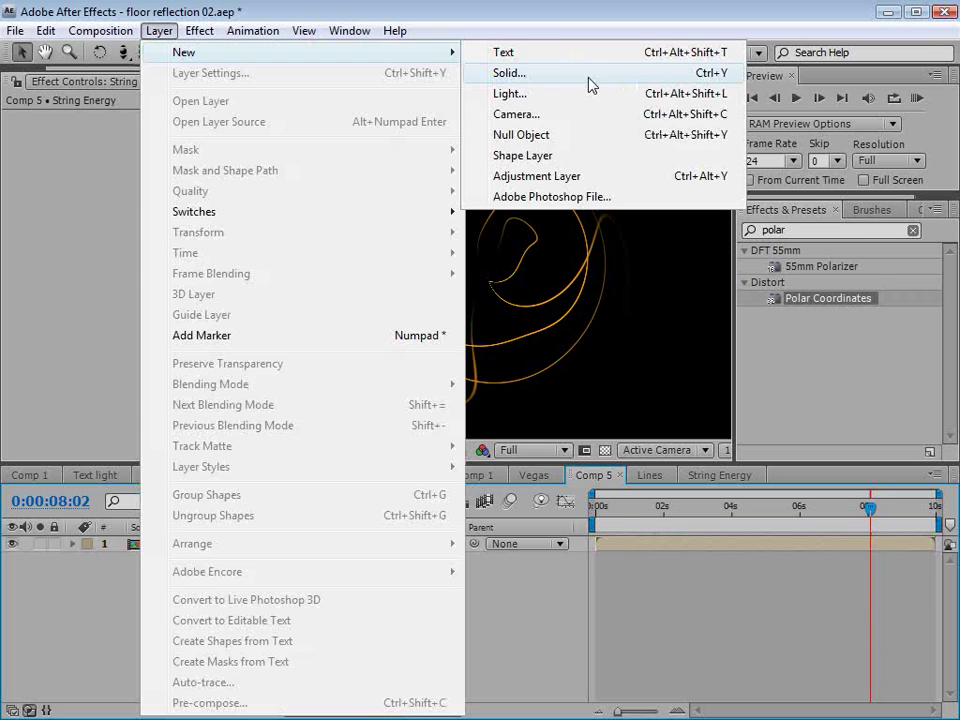
left_click(634, 71)
left_click(471, 606)
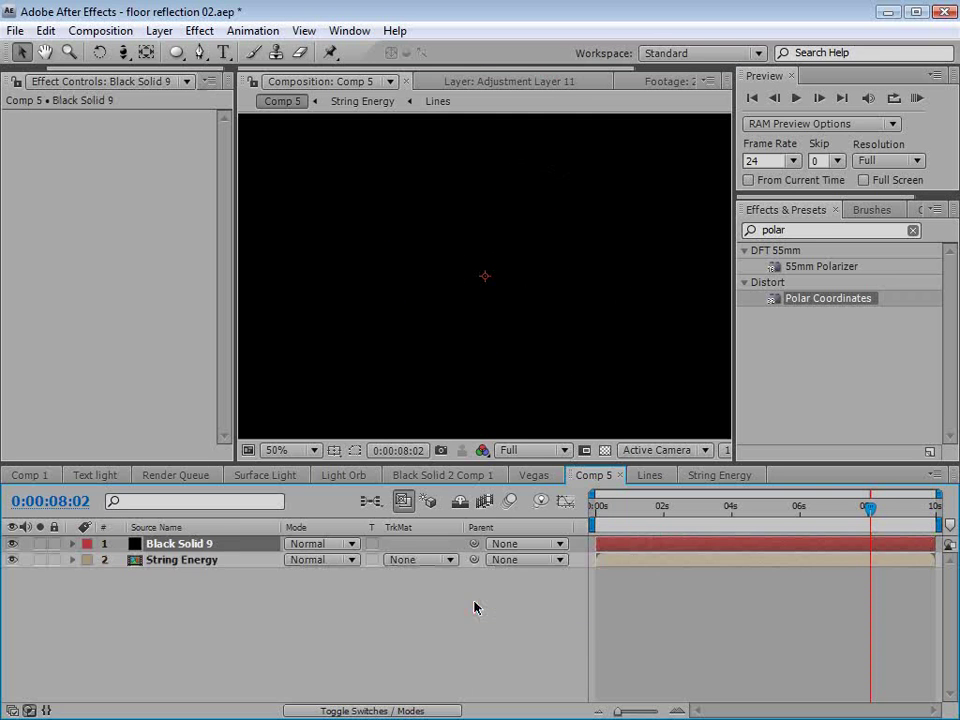
left_click_drag(155, 542, 173, 591)
Turn the String Energy layer into a 3D layer.
left_click(184, 544)
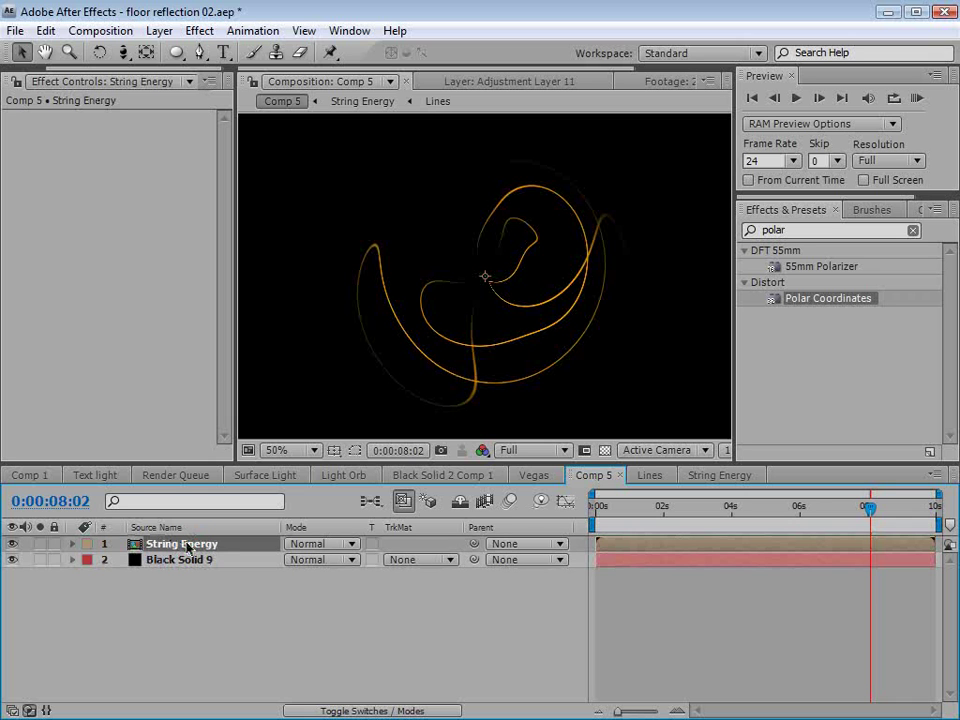
key("F4")
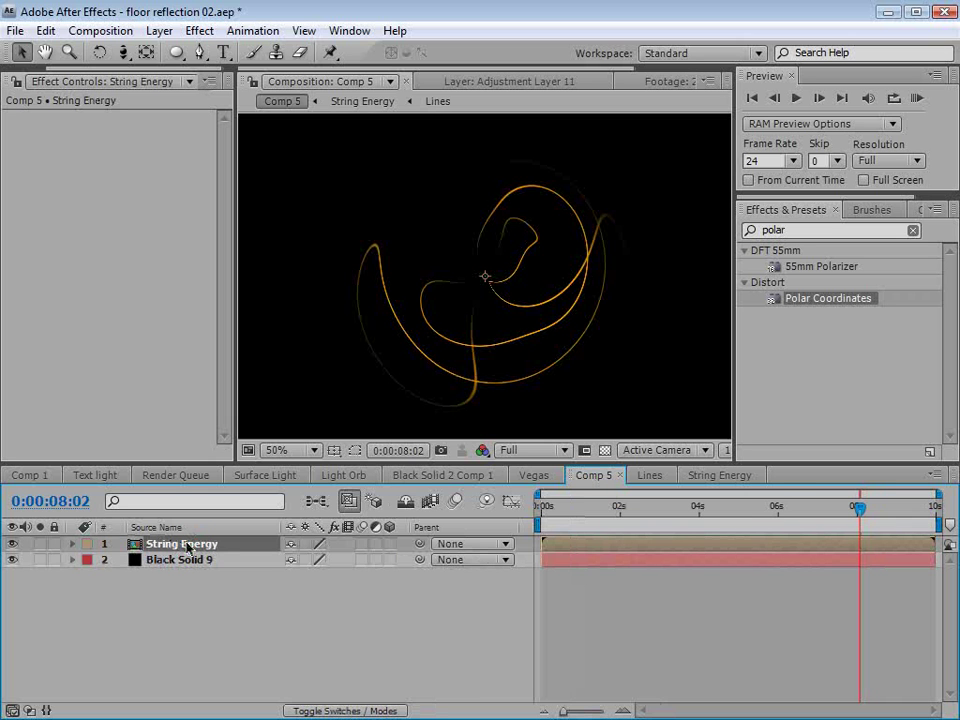
left_click(313, 707)
left_click(317, 705)
left_click(390, 545)
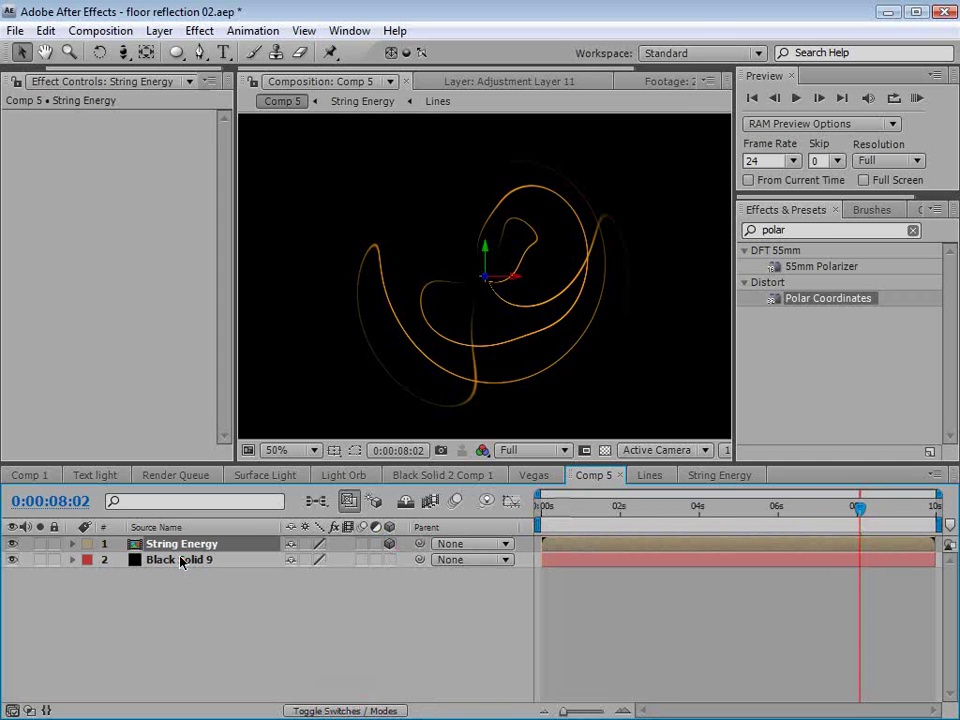
Duplicate the 3D String Energy layer twice and rotate the topmost copy to a different orientation in 3D space.
key("ctrl+d")
key("ctrl+d")
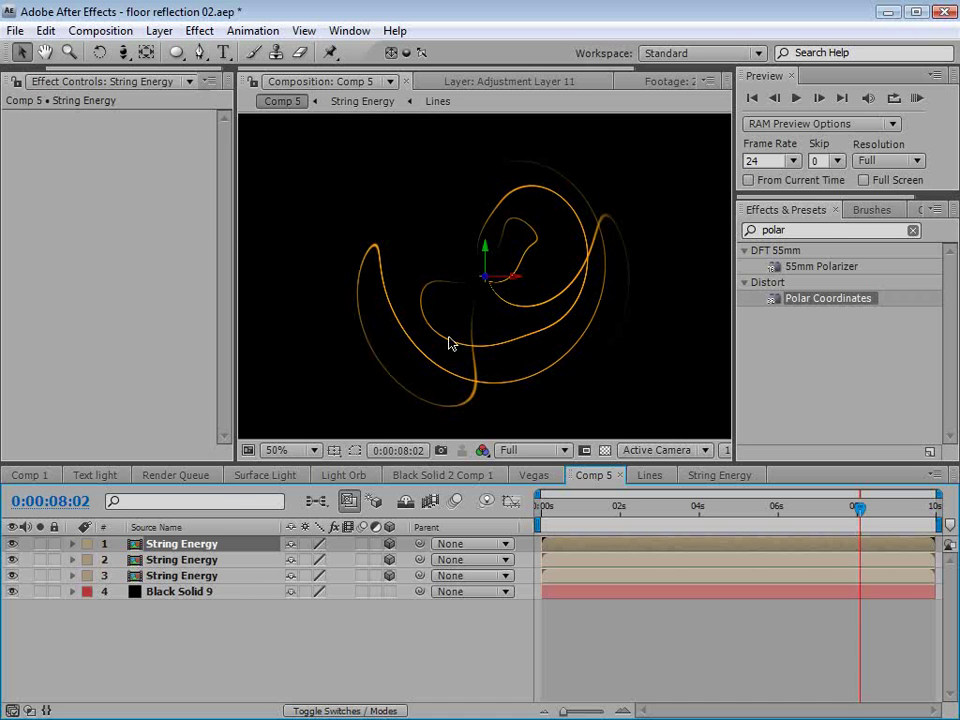
left_click(99, 52)
left_click_drag(483, 262, 453, 225)
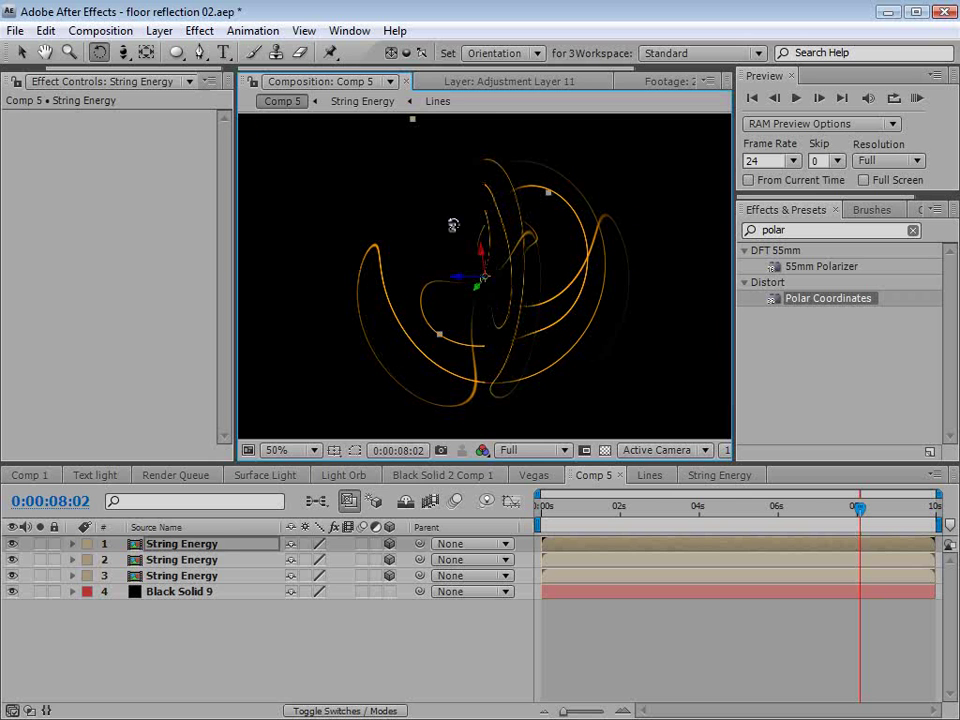
Set the blending mode of all three String Energy layers to Screen.
key("F4")
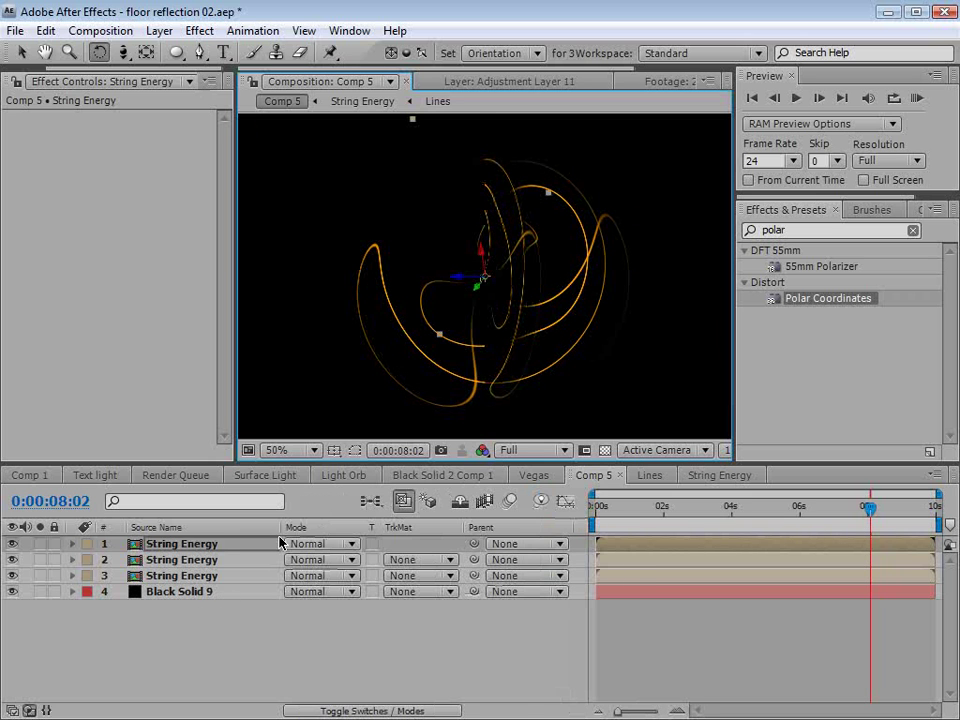
left_click(168, 578, "shift")
left_click(318, 545)
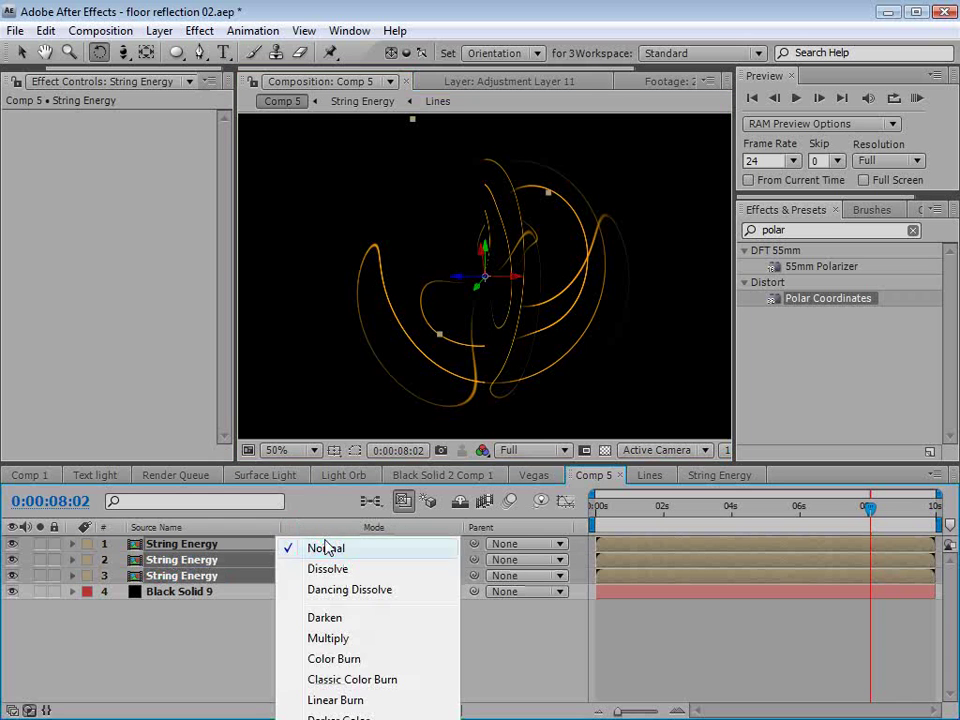
left_click(320, 715)
left_click(265, 632)
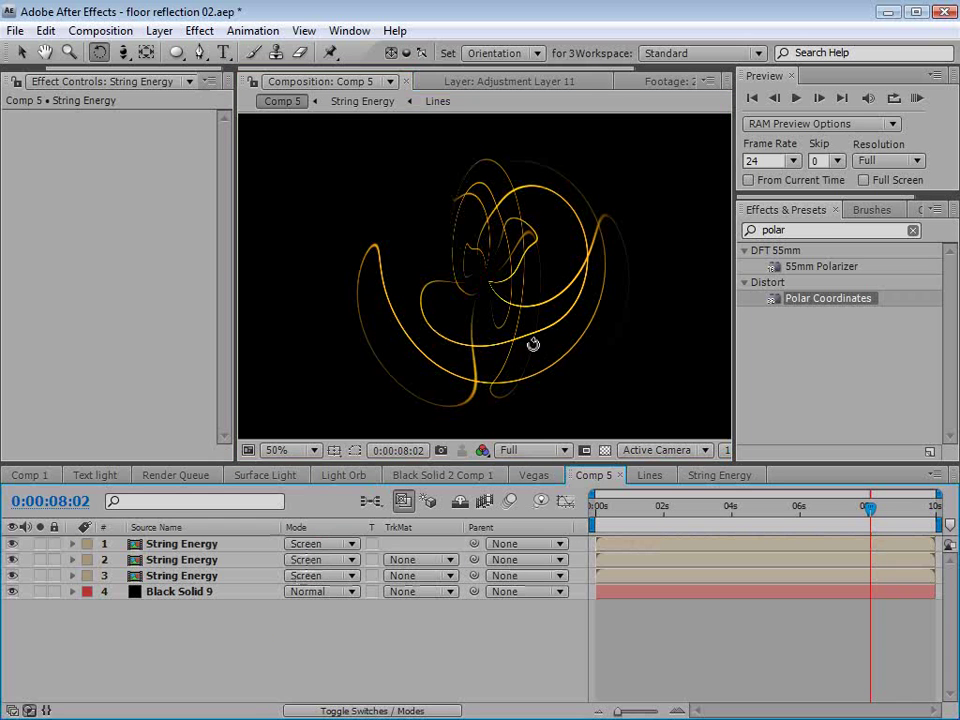
Scale the second String Energy layer to 72% and rotate it to a different orientation in 3D space.
key("c")
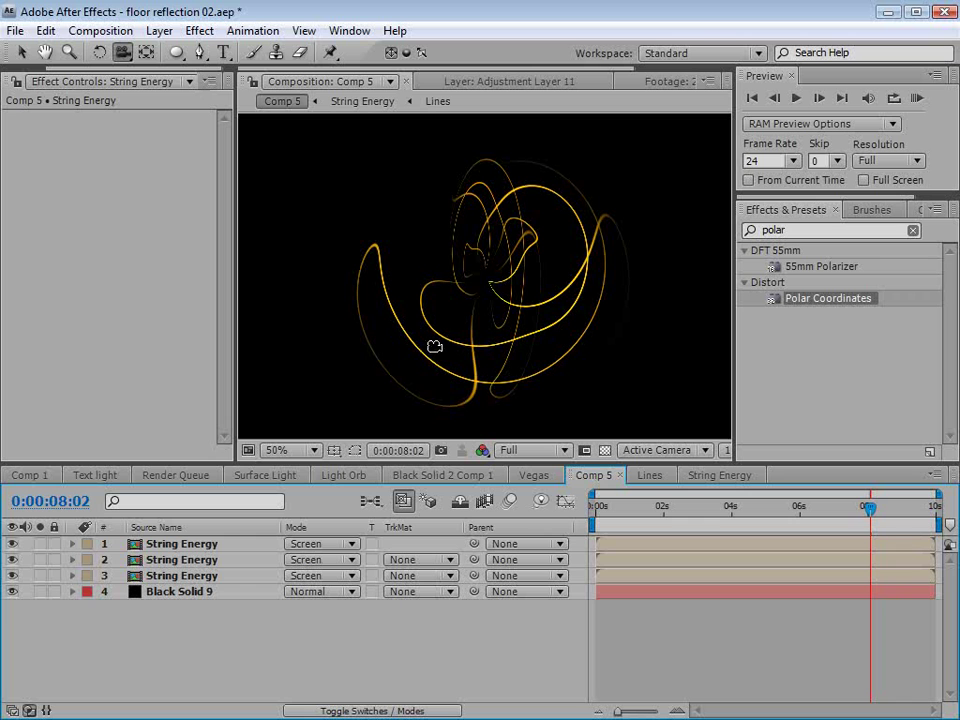
left_click(190, 560)
key("s")
left_click_drag(347, 576, 319, 576)
key("w")
left_click_drag(486, 279, 456, 307)
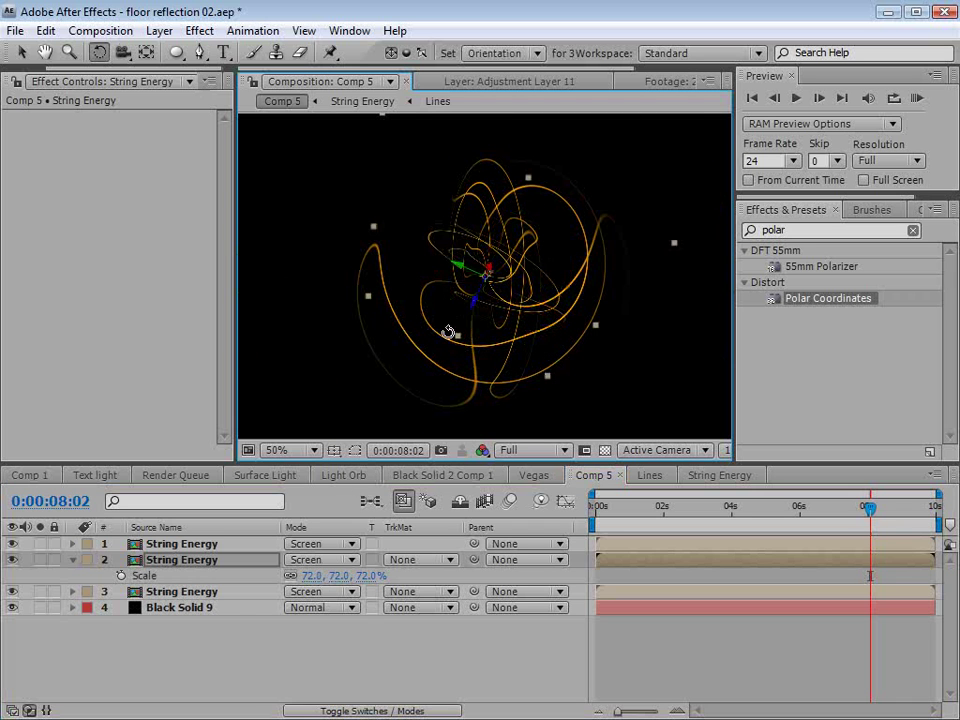
Duplicate the topmost String Energy layer and rotate the copy to a new 3D orientation.
left_click(195, 547)
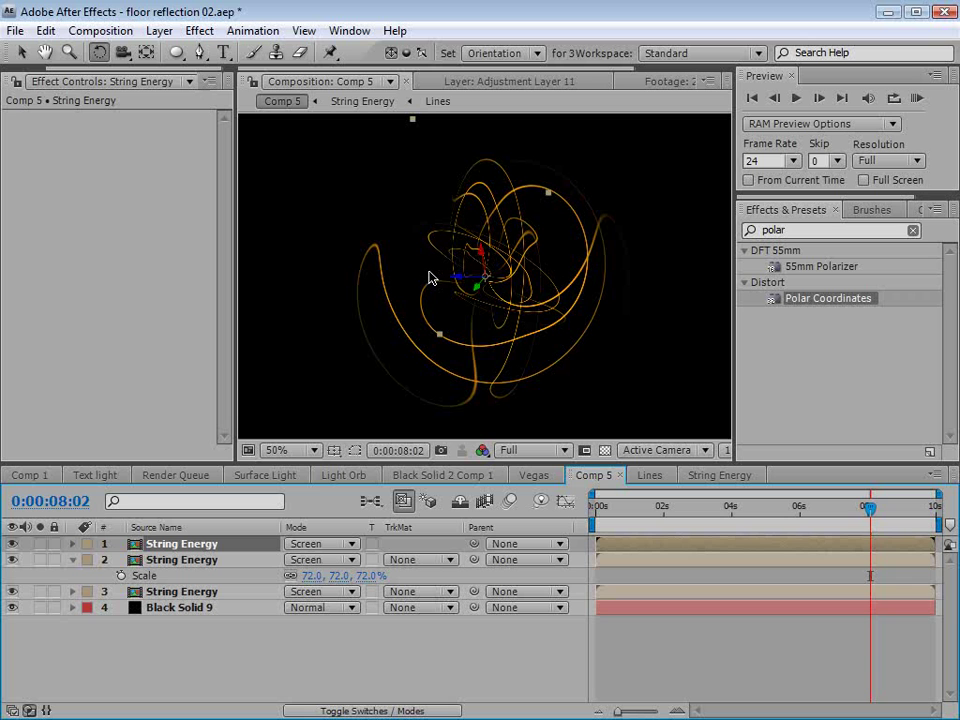
key("ctrl+d")
left_click_drag(482, 265, 549, 311)
Scale the 72% String Energy layer down to 56%, duplicate it, and rotate the copy to another 3D orientation.
left_click(161, 574)
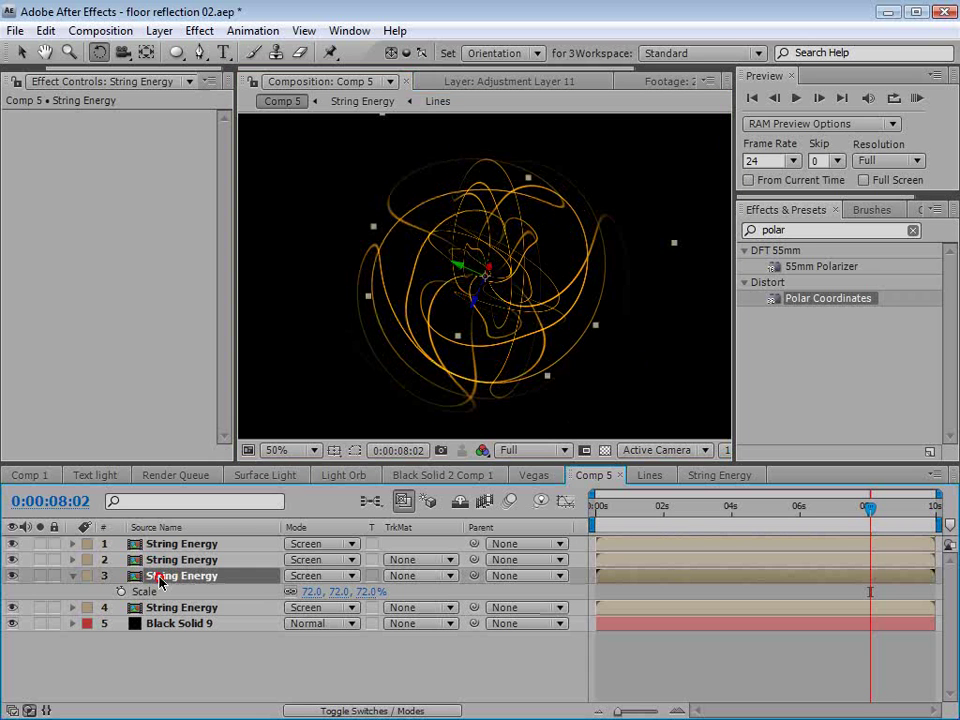
key("v")
mouse_move(546, 380)
left_mouse_down()
mouse_move(536, 343)
mouse_move(540, 364)
left_mouse_up()
key("ctrl+d")
key("w")
left_click_drag(478, 285, 456, 318)
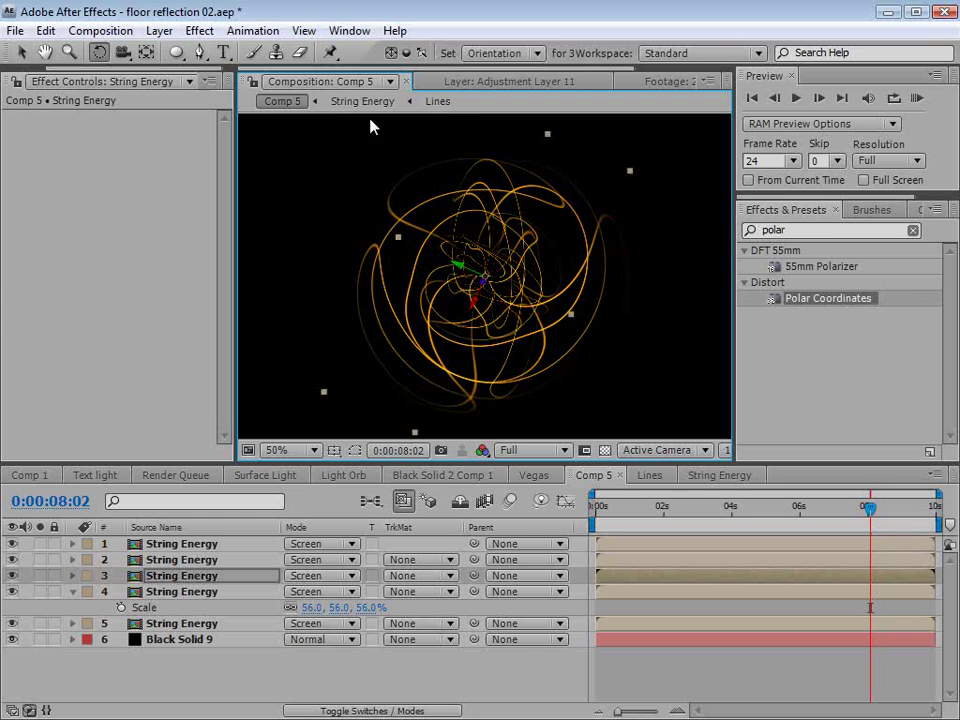
Add a camera with the 28mm preset to Comp 5 and orbit it around the string layers.
left_click(159, 30)
mouse_move(175, 56)
left_click(518, 117)
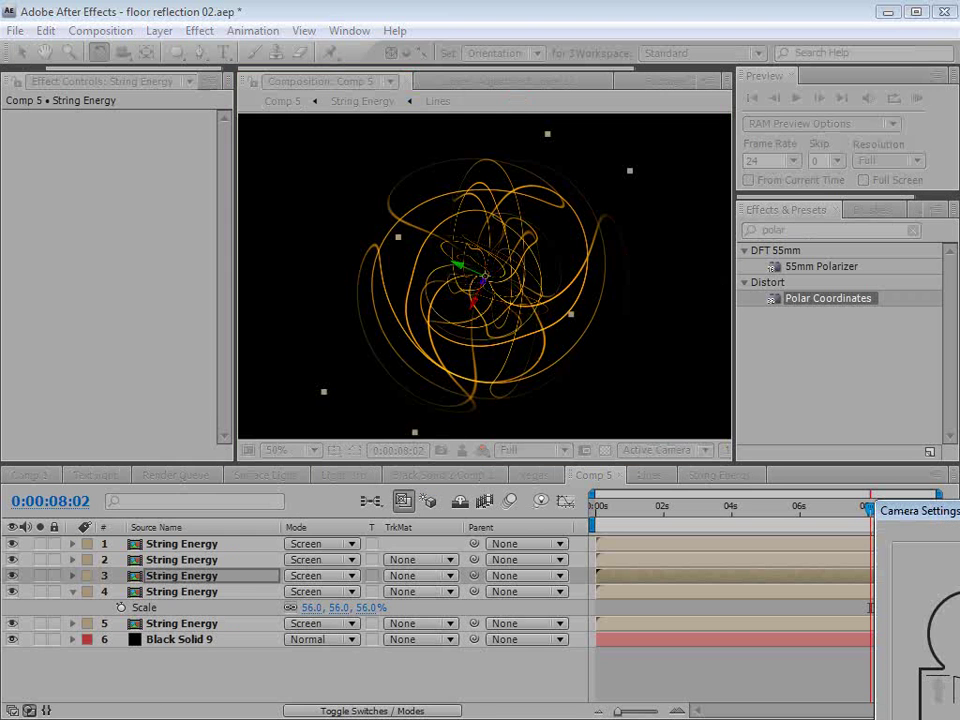
left_click(532, 218)
left_click(516, 331)
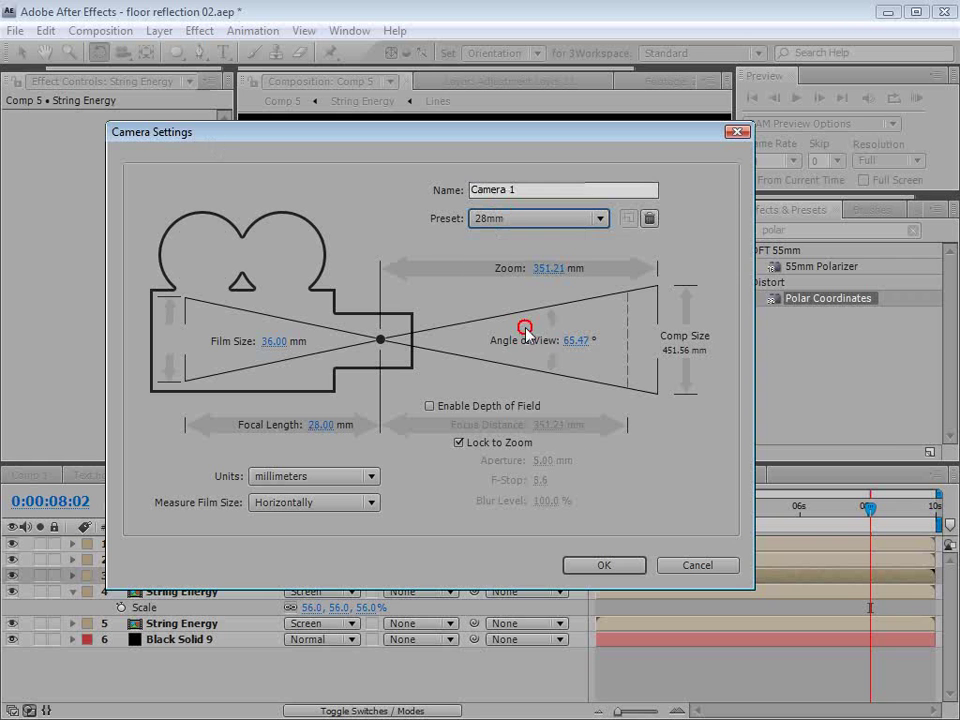
left_click(602, 566)
left_click_drag(122, 52, 171, 66)
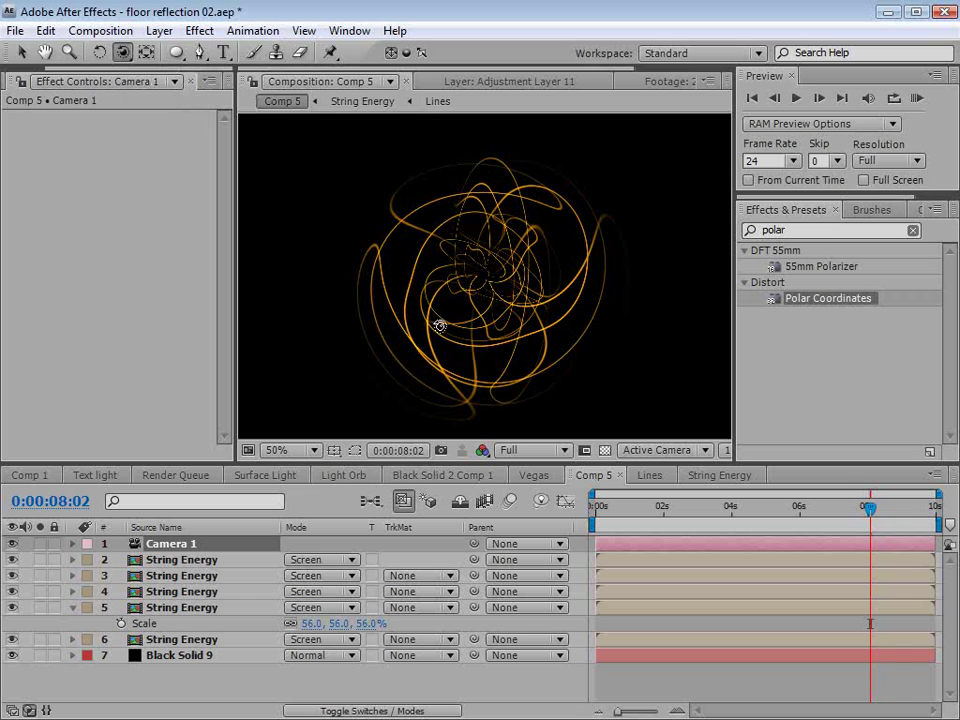
left_click_drag(379, 279, 564, 227)
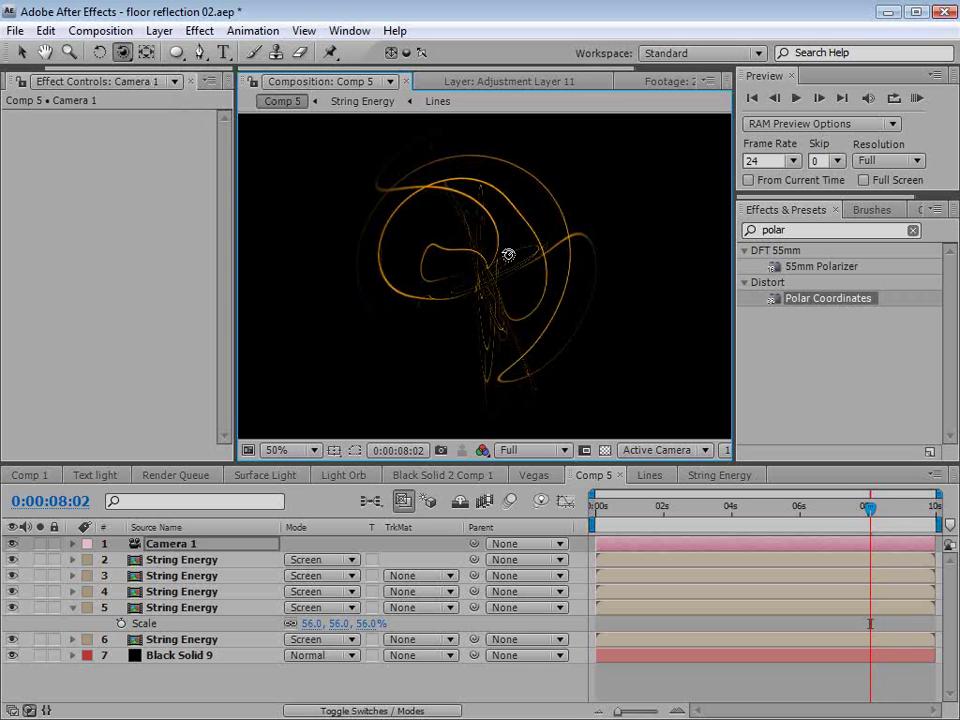
Duplicate the fourth layer, a String Energy copy, then rotate the duplicate in 3D space and resize it.
left_click(210, 592)
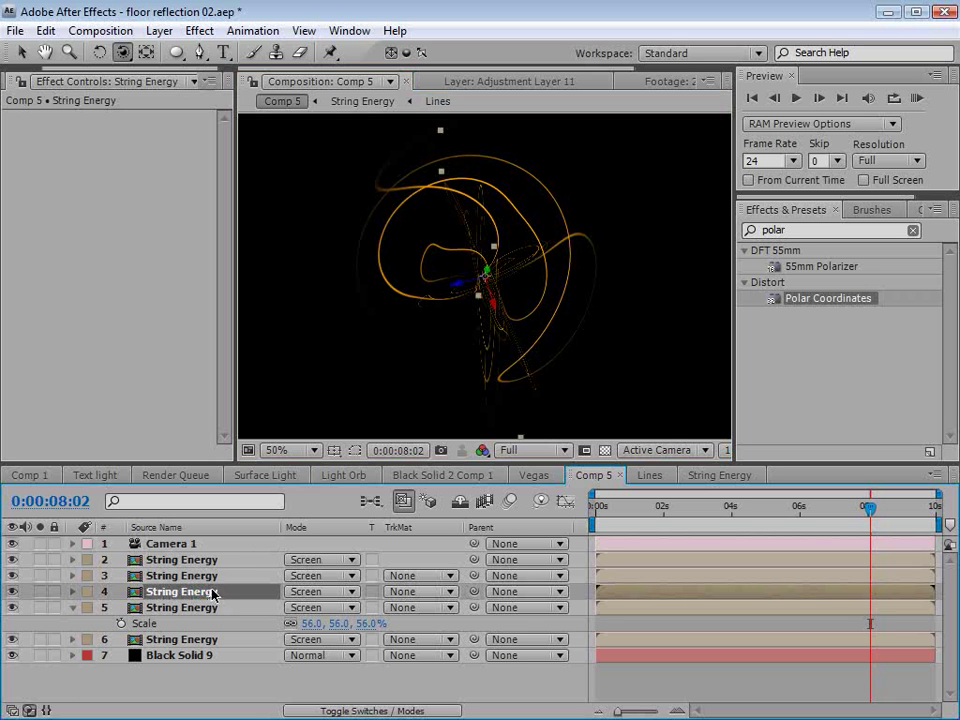
left_click(46, 30)
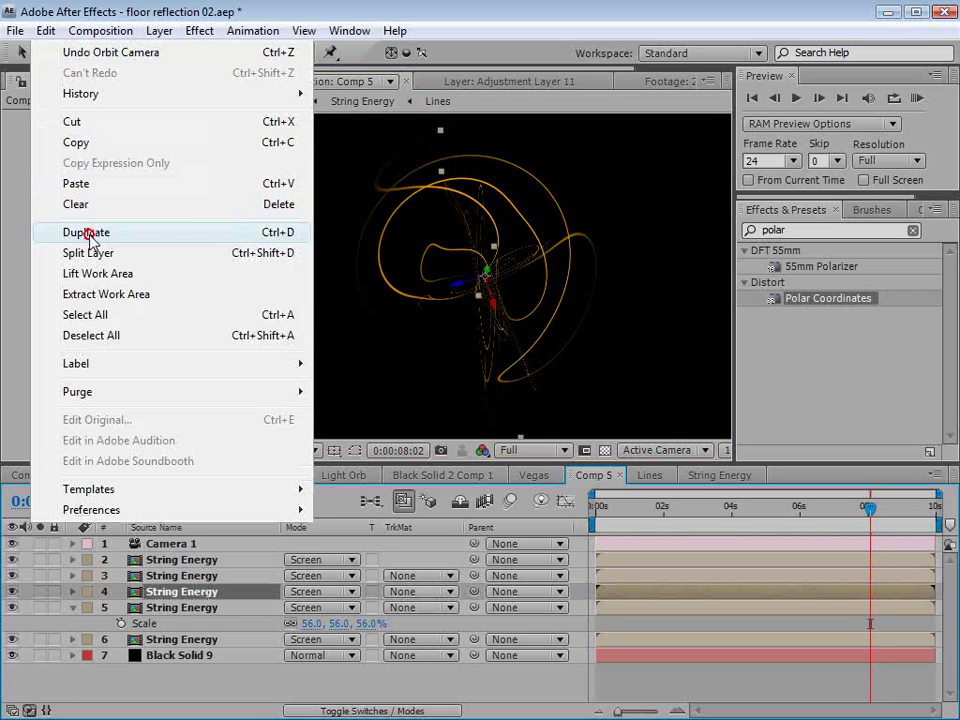
left_click(64, 231)
key("w")
left_click_drag(489, 281, 452, 302)
key("v")
left_click_drag(570, 258, 598, 254)
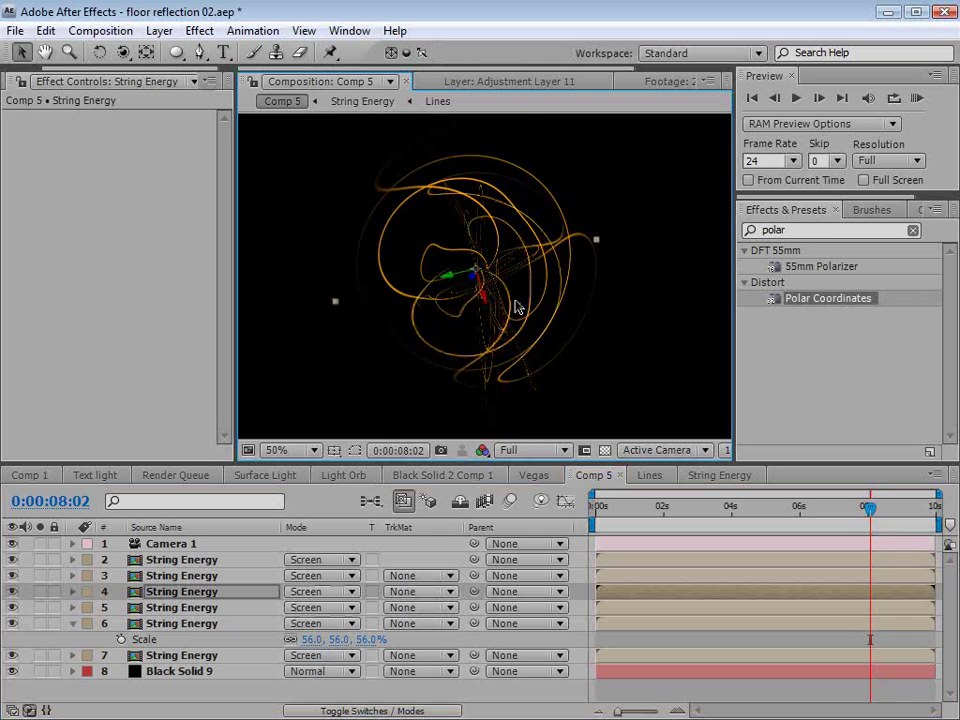
left_click_drag(517, 307, 527, 316)
Shift the upper String Energy layers earlier in time by staggered amounts and check the animation at other frames.
left_click_drag(855, 512, 823, 508)
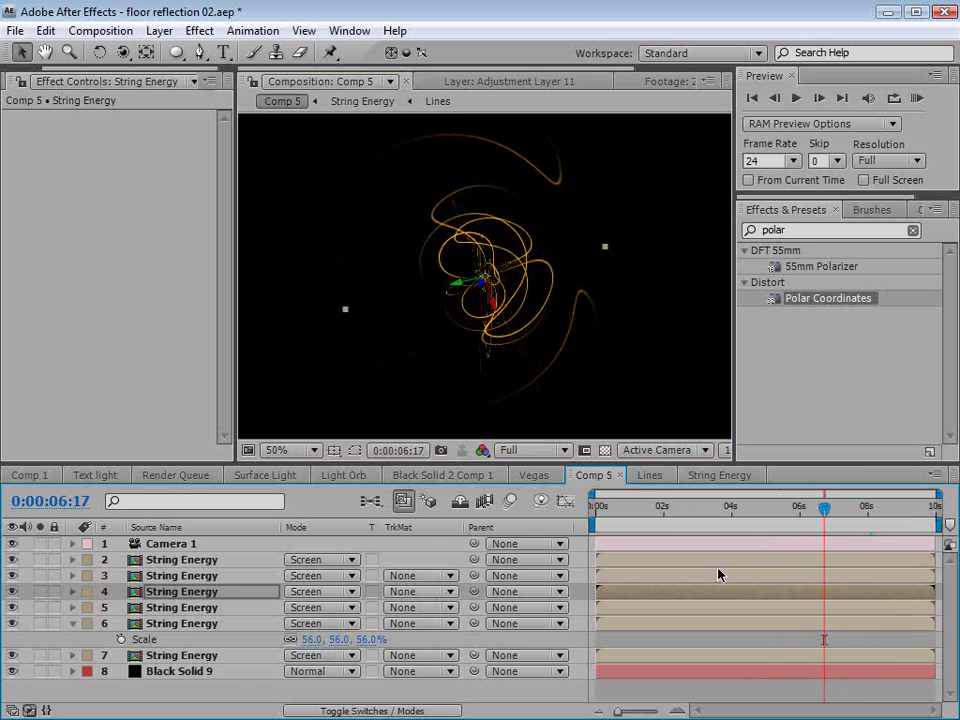
left_click_drag(738, 596, 701, 578)
left_click_drag(717, 562, 669, 564)
left_click_drag(624, 508, 702, 516)
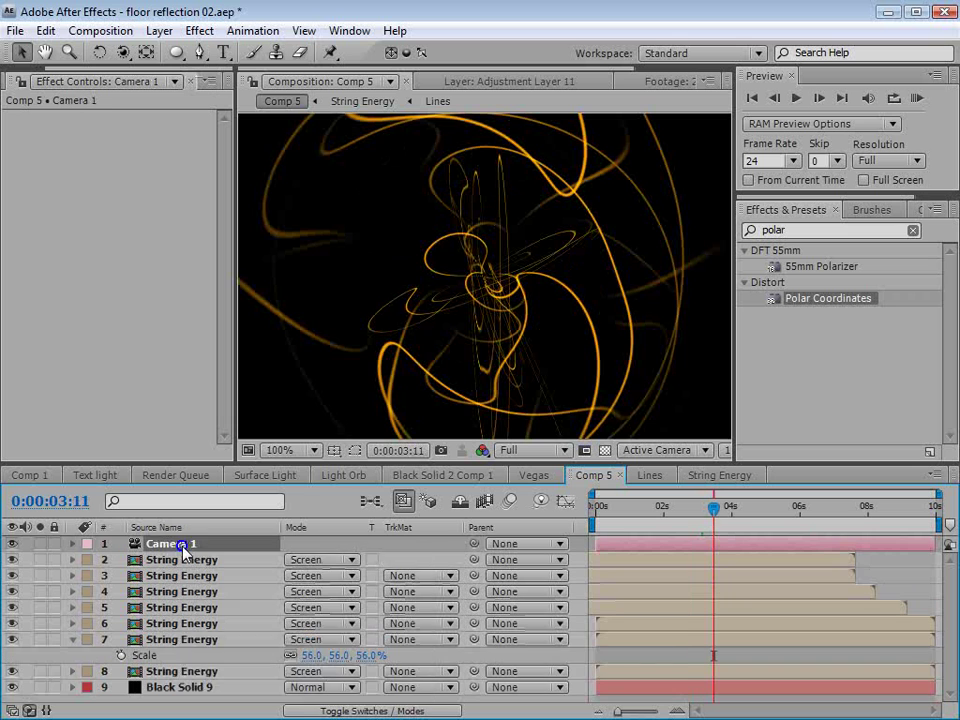
Reset the transform of Camera 1.
right_click(182, 545)
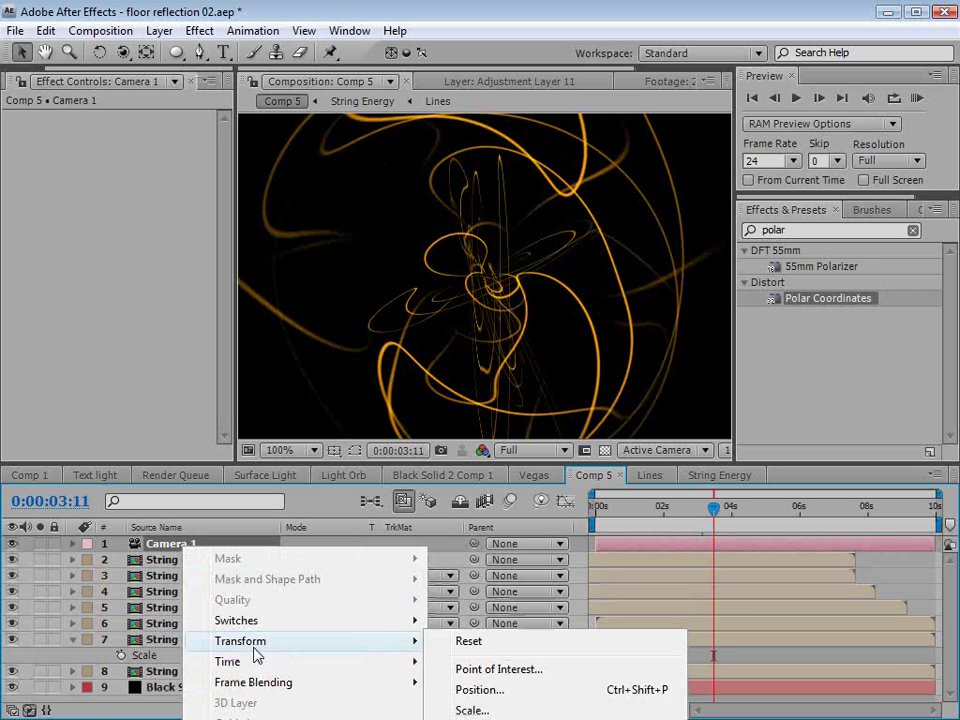
mouse_move(400, 641)
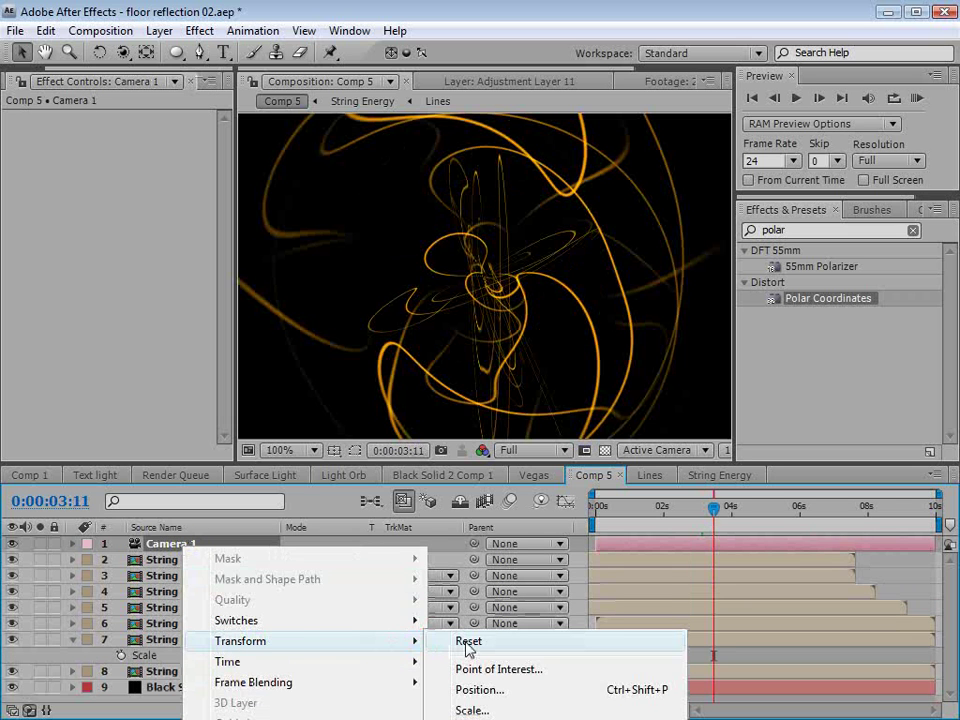
left_click(467, 643)
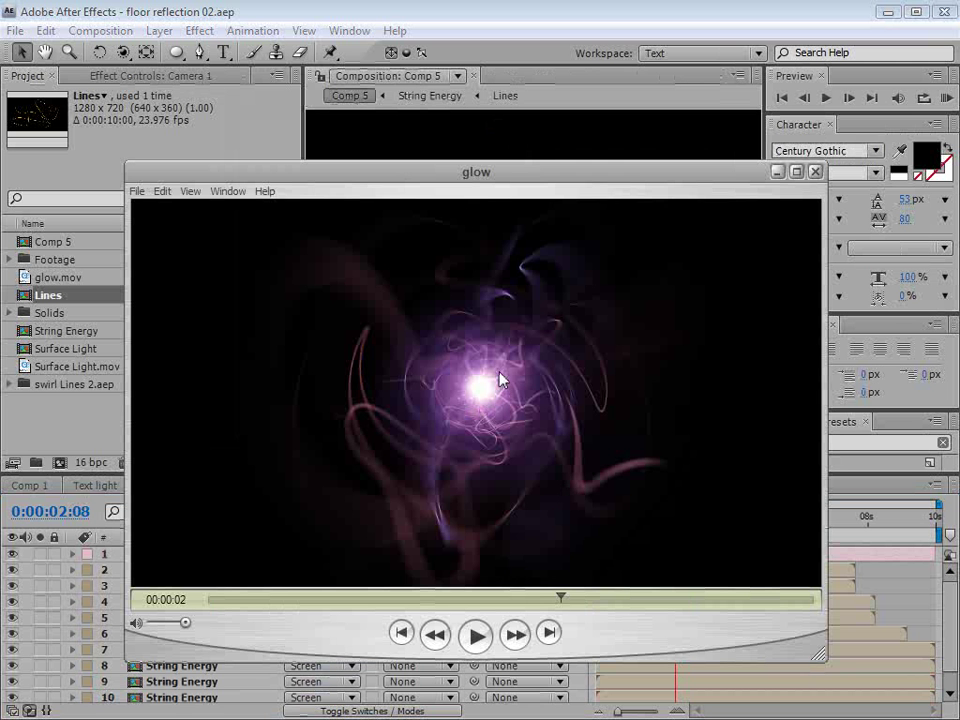
Leave the glow reference movie and add a 1280 x 720 solid in a light orange color to Comp 5.
left_click(439, 11)
left_click(159, 30)
mouse_move(184, 52)
left_click(509, 72)
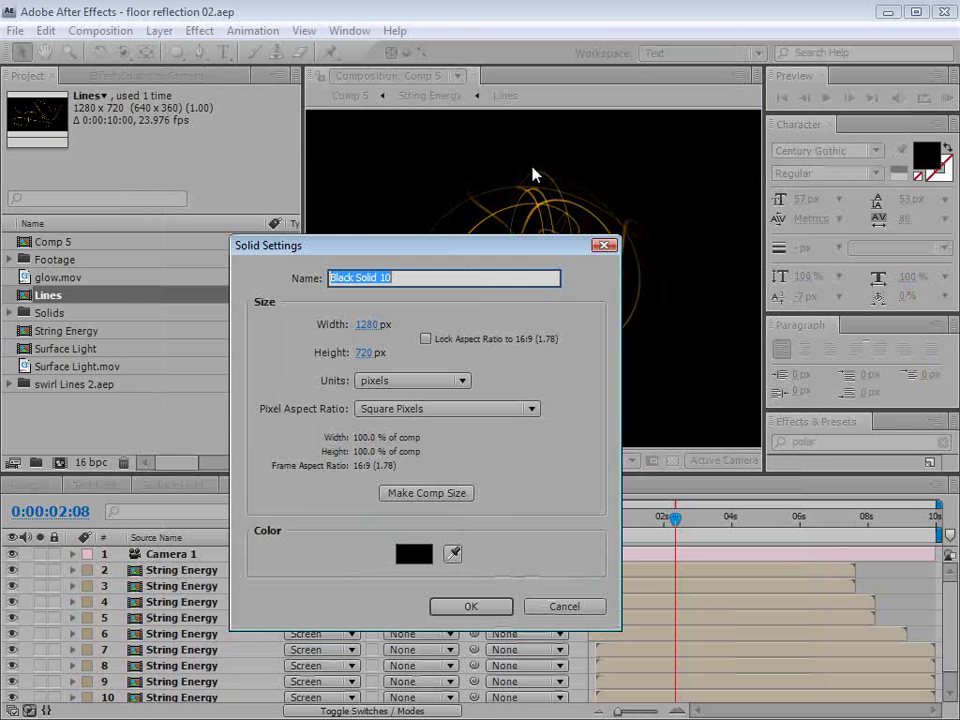
left_click(414, 553)
left_click(650, 466)
mouse_move(484, 259)
left_mouse_down()
mouse_move(476, 266)
mouse_move(499, 268)
left_mouse_up()
left_click(795, 256)
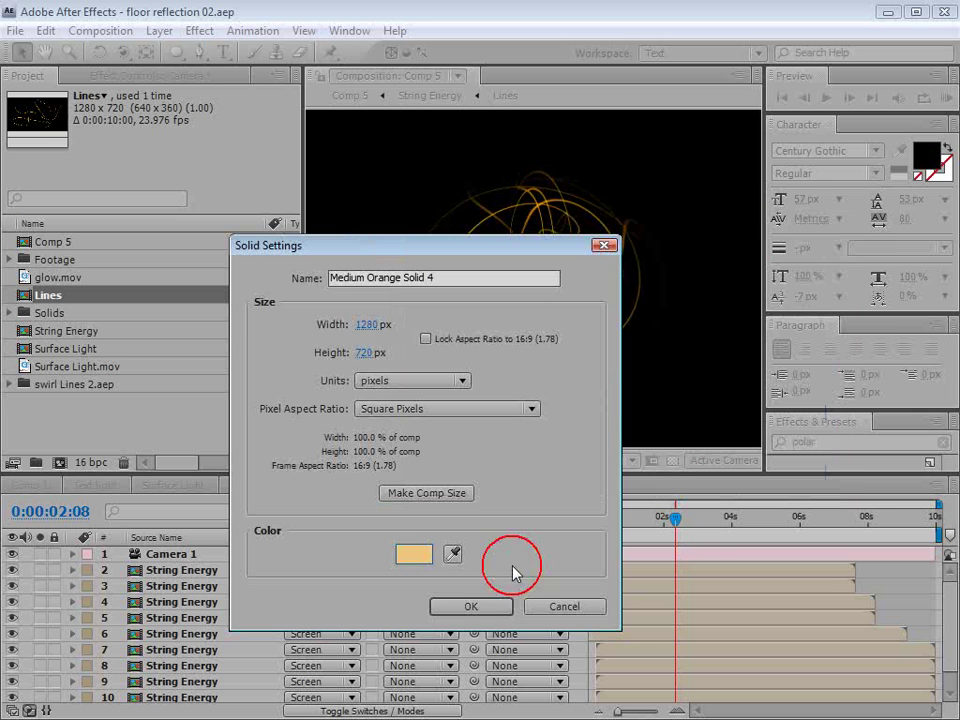
left_click(474, 608)
Hide the orange solid, draw a small circular mask centered on the swirl with the Ellipse tool, and show the solid again.
left_click_drag(176, 52, 238, 92)
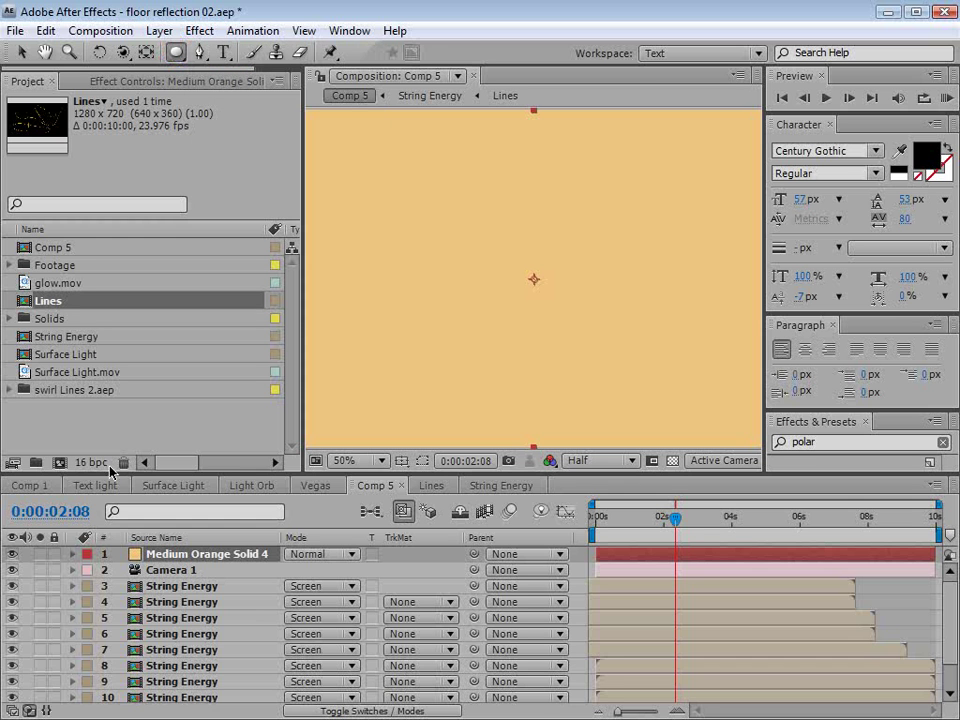
left_click(13, 555)
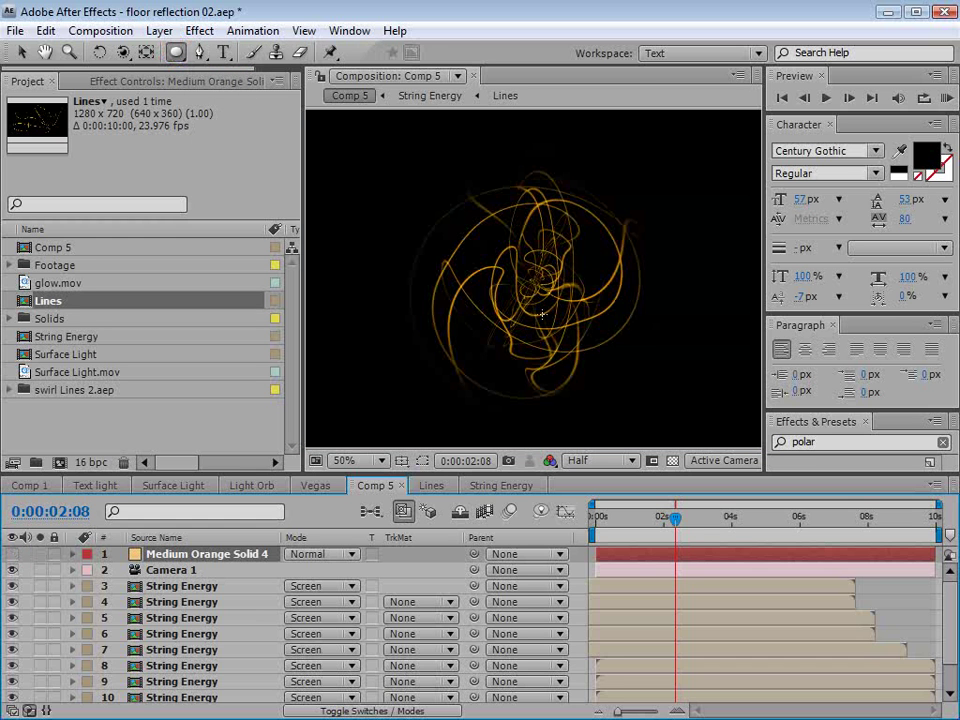
scroll(540, 300, "up", 2)
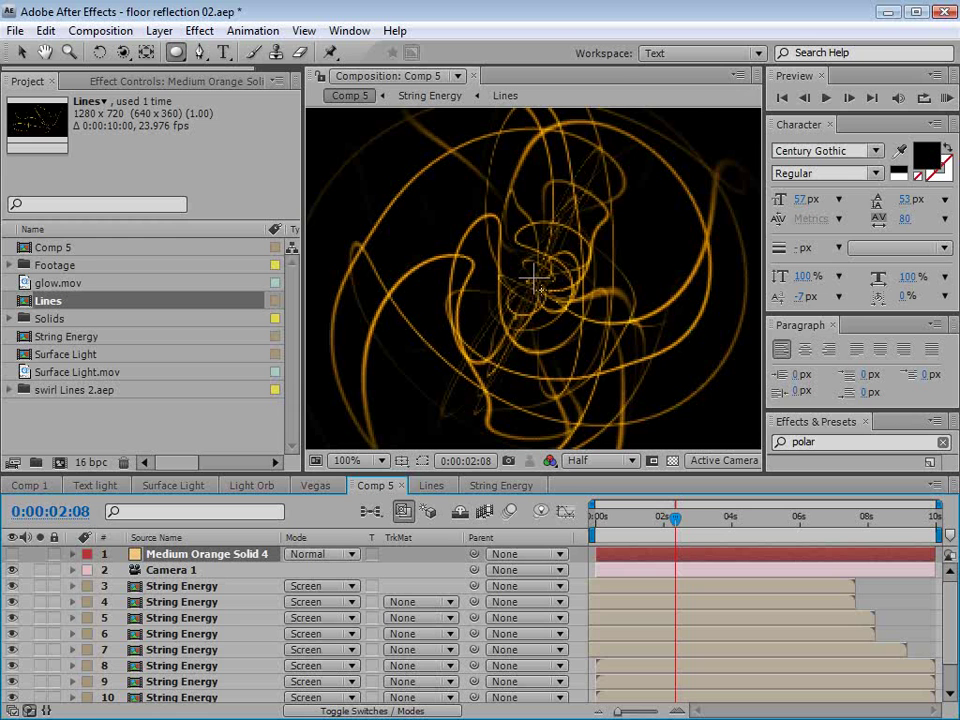
left_click_drag(534, 278, 560, 310)
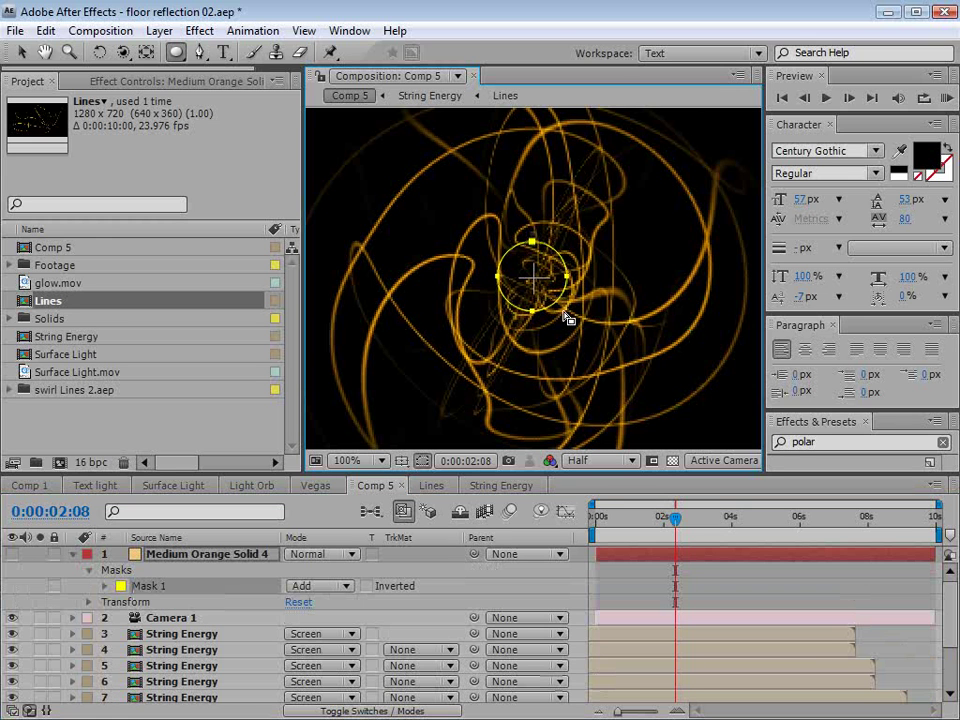
left_click(12, 553)
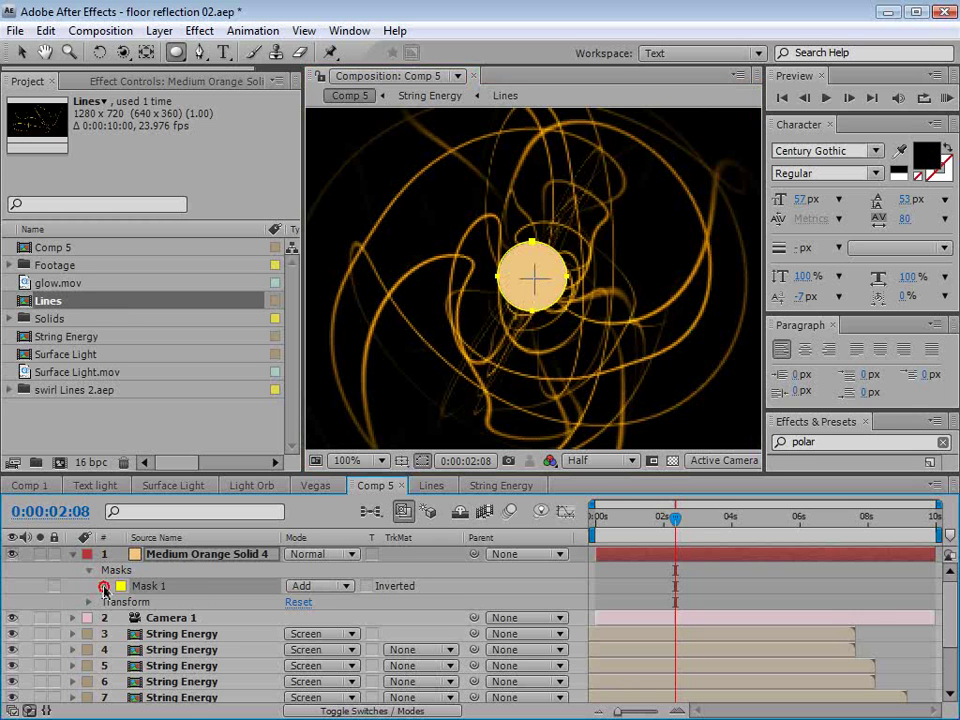
Set the Mask Feather of Mask 1 on the orange solid to 7 pixels.
left_click(104, 588)
left_click_drag(332, 619, 335, 617)
left_click(659, 580)
left_click(643, 556)
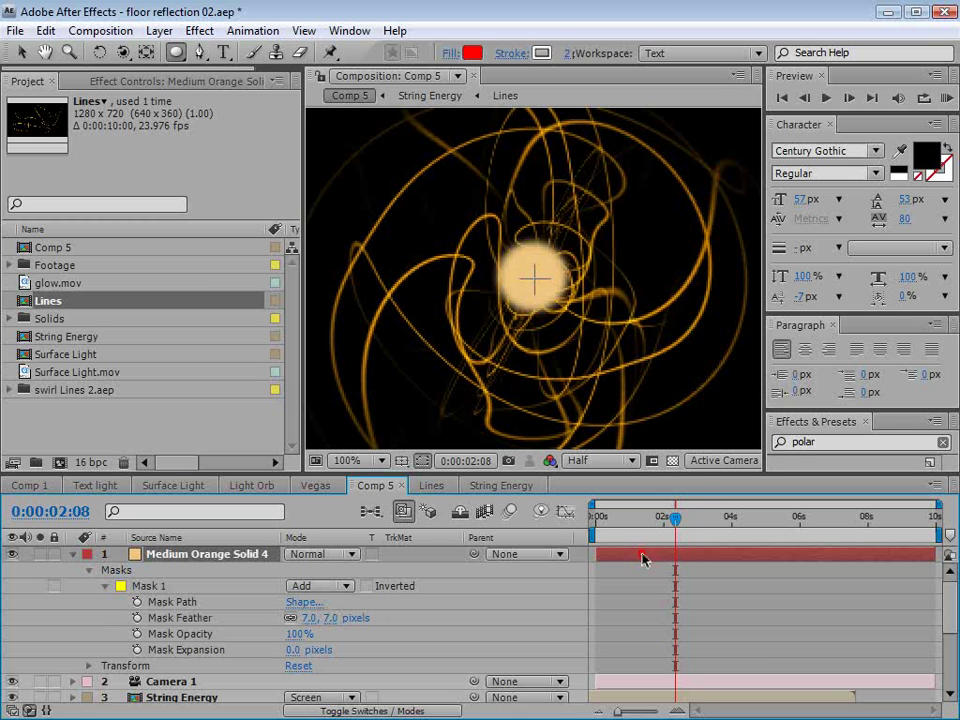
Duplicate Mask 1 on the orange solid and set the copy's Mask Feather to 70 pixels.
left_click(152, 586)
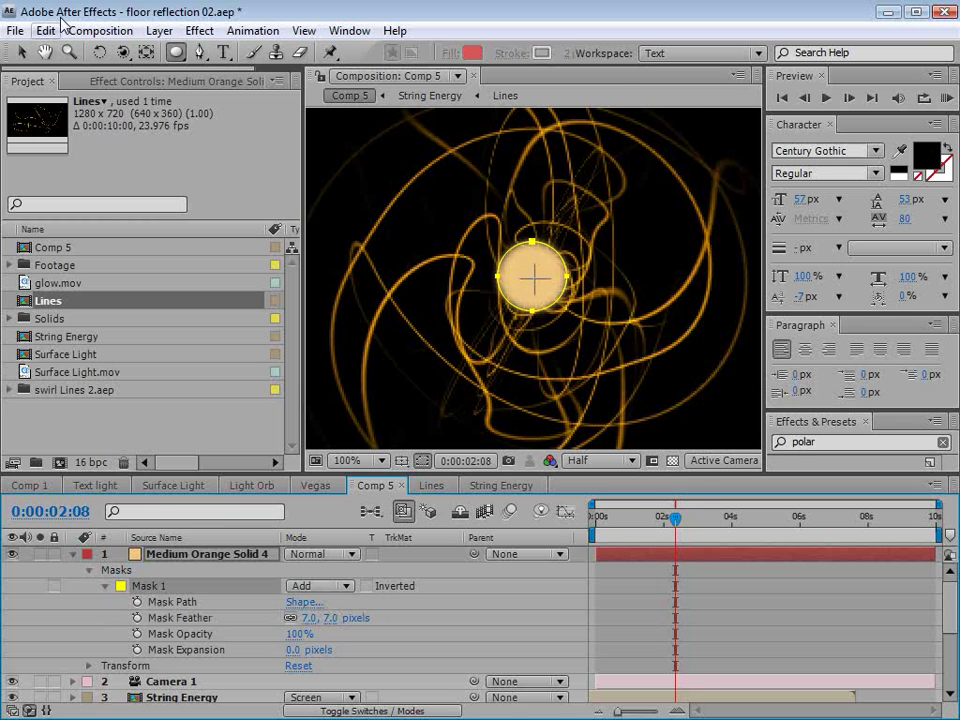
left_click(46, 30)
left_click(100, 236)
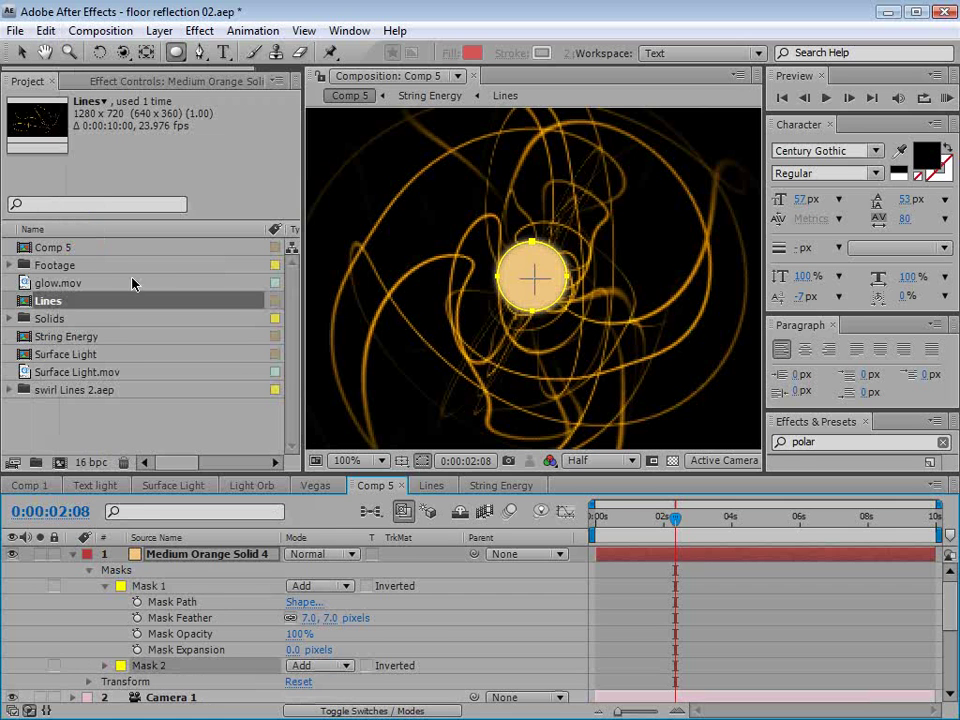
left_click(104, 667)
mouse_move(326, 662)
left_mouse_down()
mouse_move(448, 664)
mouse_move(435, 652)
mouse_move(450, 660)
mouse_move(377, 656)
left_mouse_up()
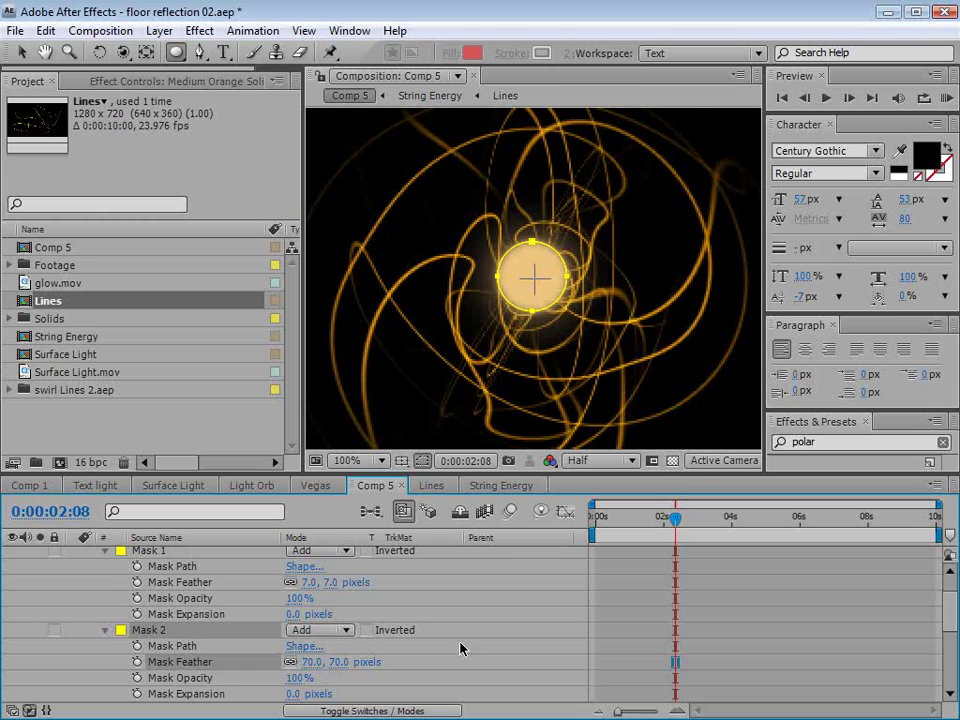
left_click(555, 285)
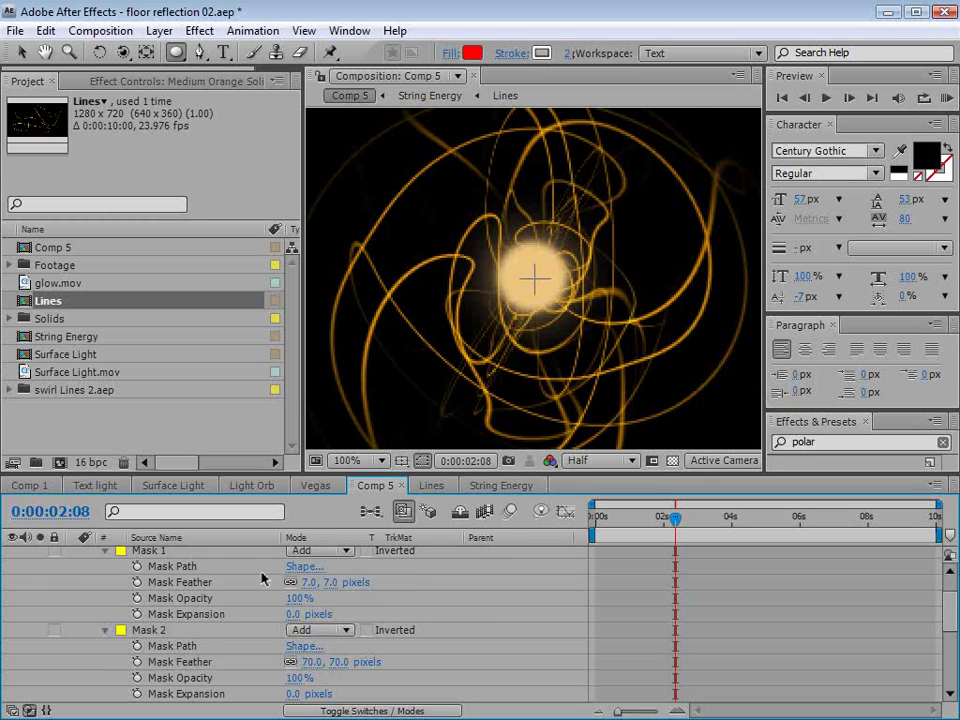
Set the orange solid's blending mode to Add and collapse its properties.
scroll(252, 575, "up", 2)
left_click(204, 556)
left_click(320, 556)
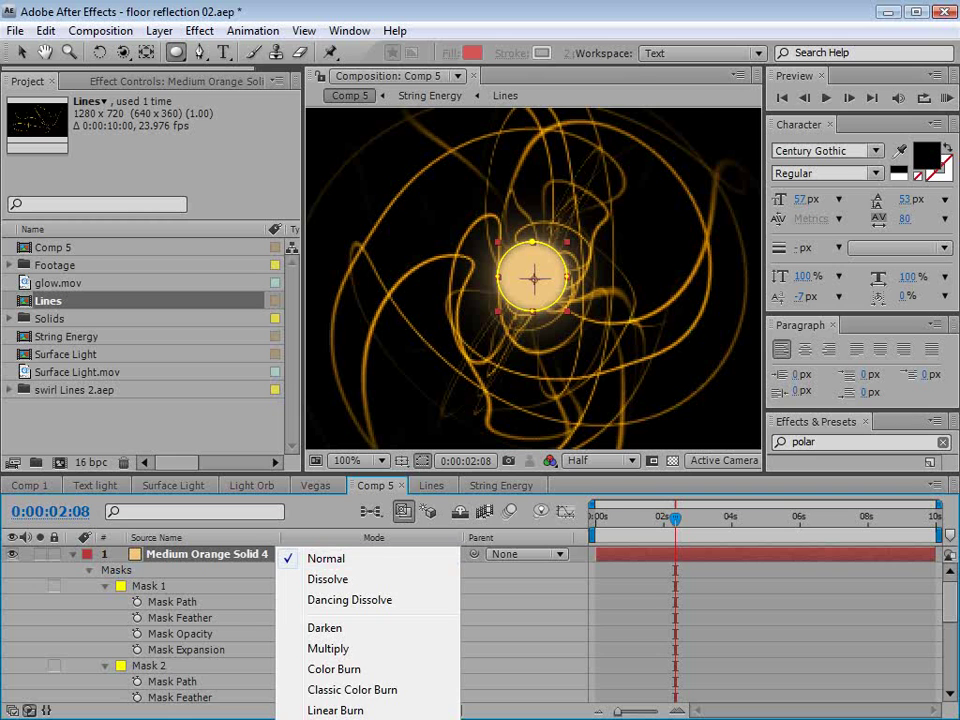
left_click(327, 686)
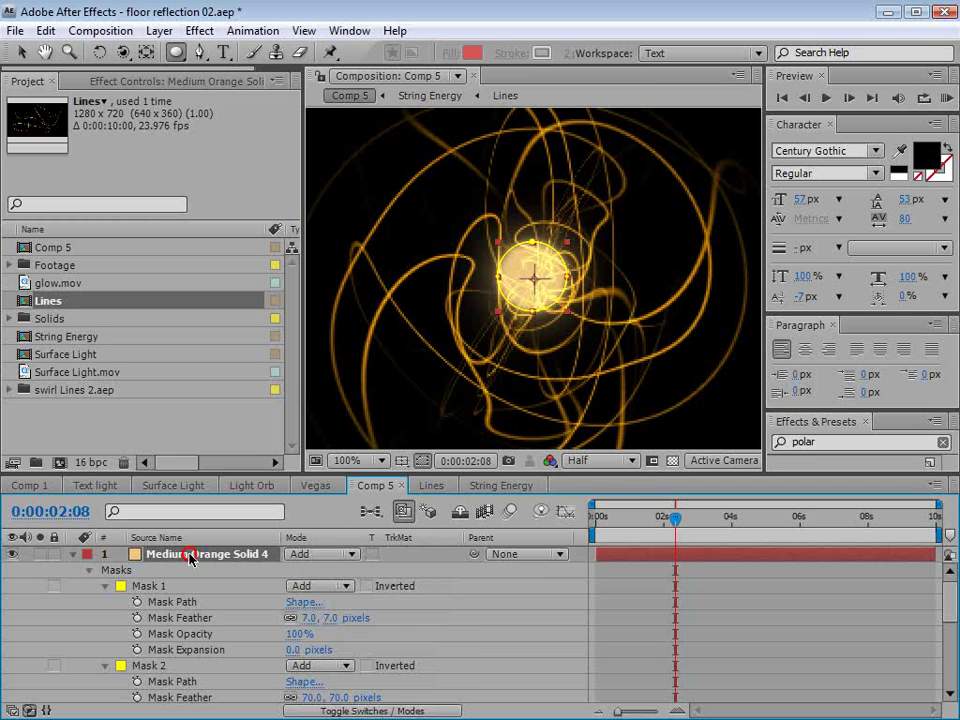
left_click(76, 555)
left_click(176, 569)
Duplicate the masked orange solid and scale the copy down slightly to form a brighter core.
left_click(188, 555)
left_click(41, 31)
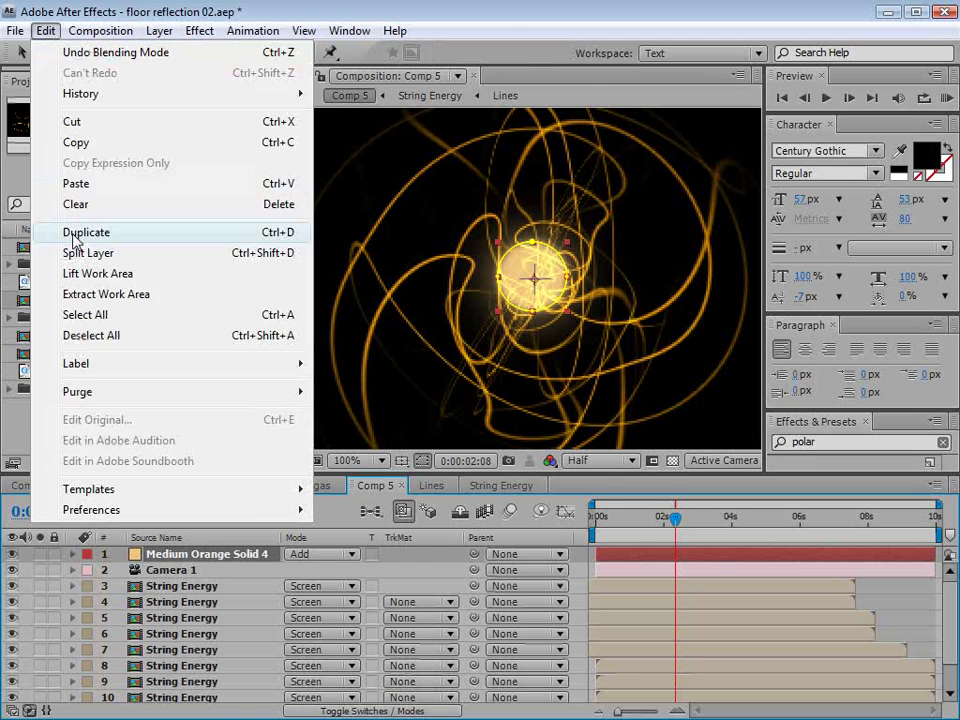
left_click(71, 231)
key("v")
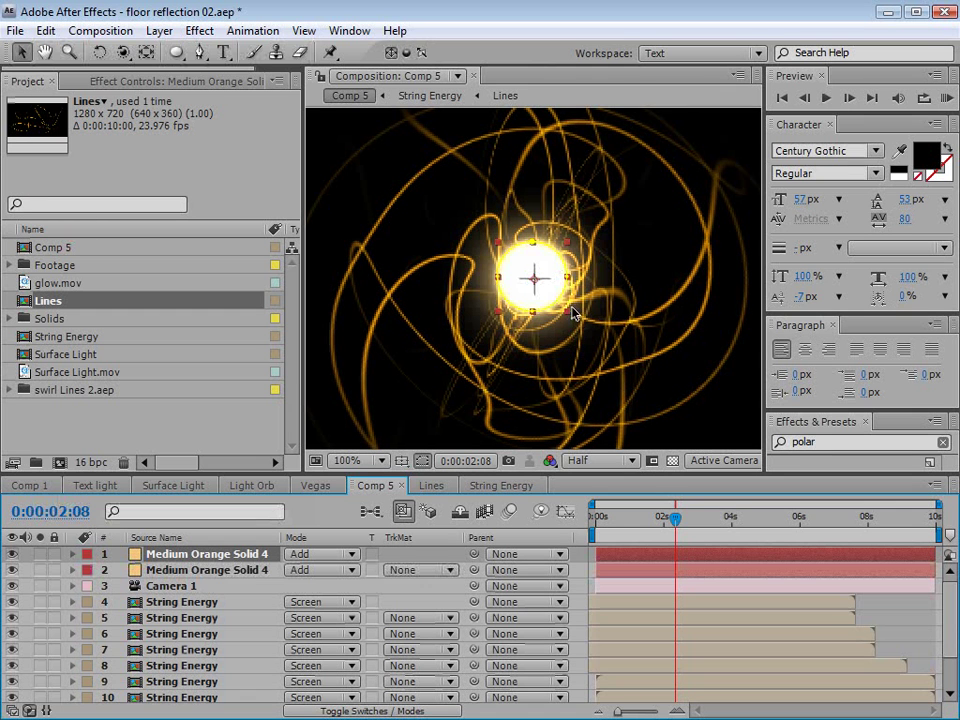
left_click_drag(566, 313, 557, 308)
left_click(879, 602)
key("comma")
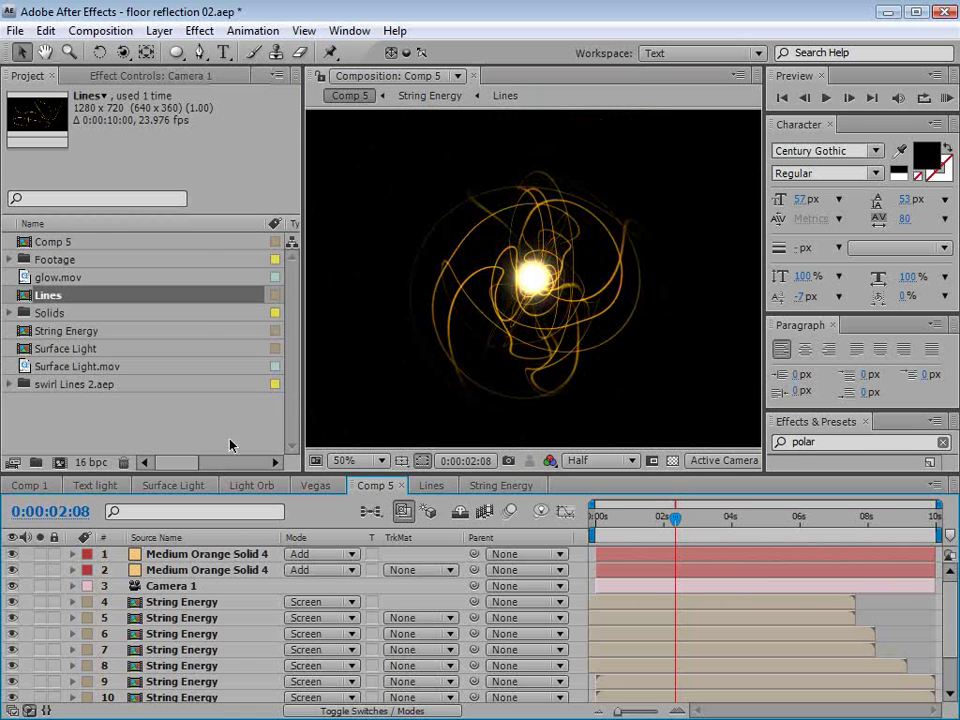
Create a new 1280 x 720 solid in a deep orange color.
left_click(158, 31)
mouse_move(172, 55)
left_click(520, 71)
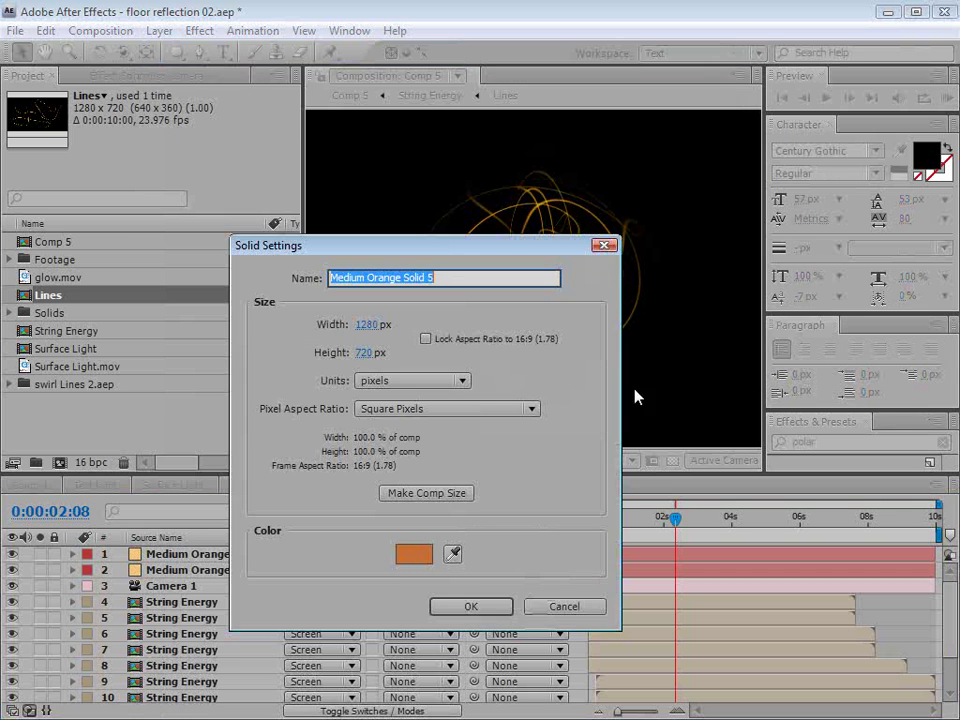
left_click(425, 552)
left_click_drag(568, 302, 576, 316)
left_click(791, 258)
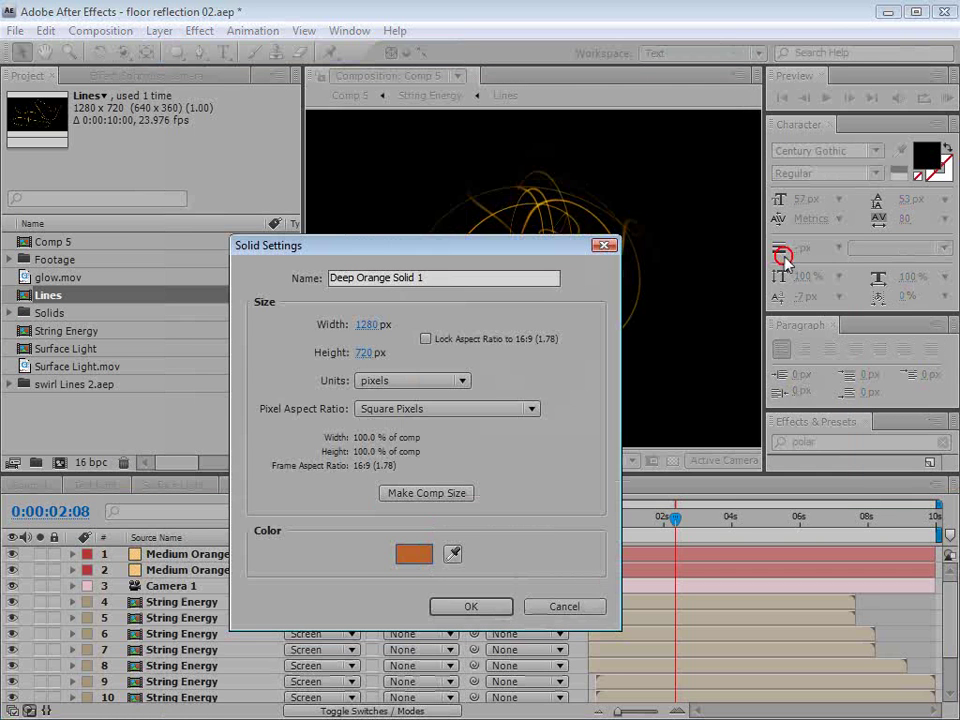
left_click(474, 608)
Draw a circular mask on the deep orange solid, roughly centered on and larger than the bright core.
left_click(175, 52)
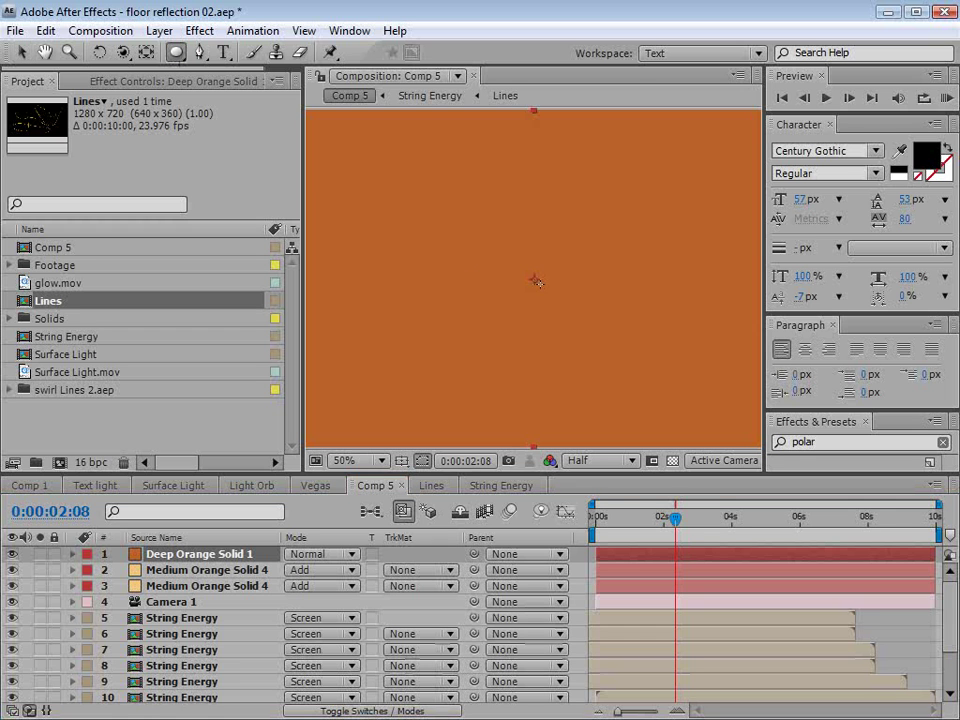
left_click_drag(533, 278, 541, 335)
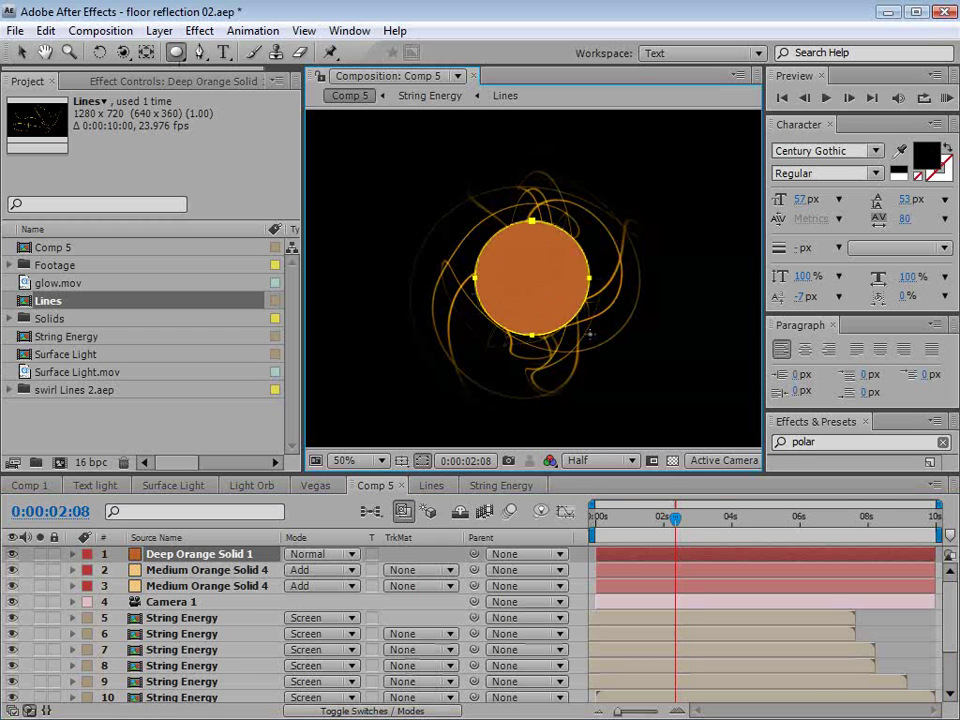
key("v")
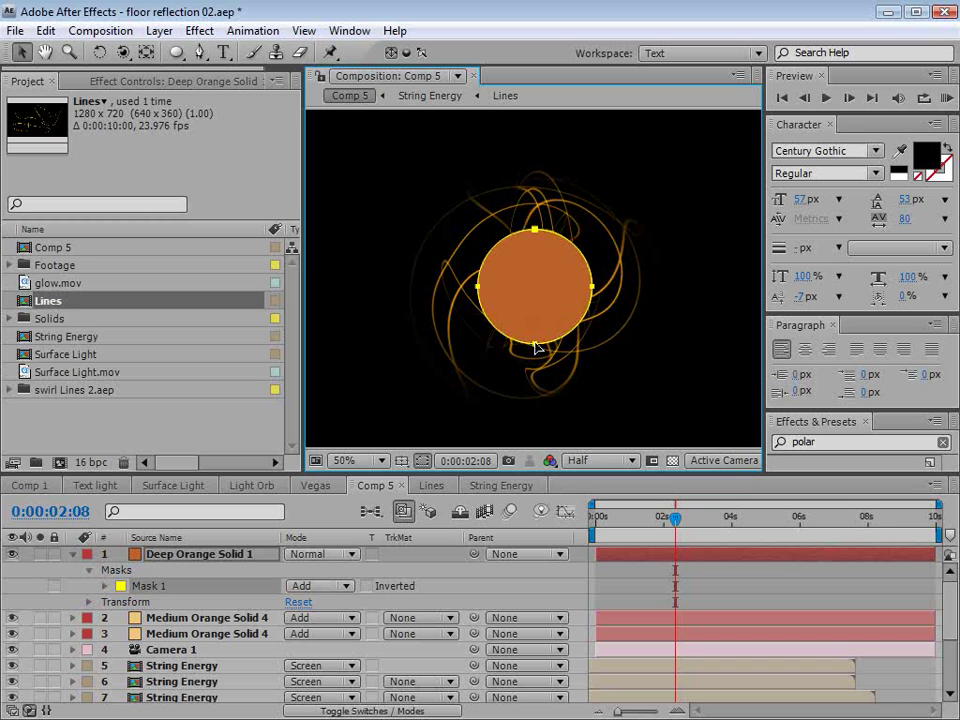
Feather the deep orange solid's mask to 151 pixels and set the layer's blending mode to Add.
key("f")
left_click_drag(312, 586, 442, 569)
left_click(321, 554)
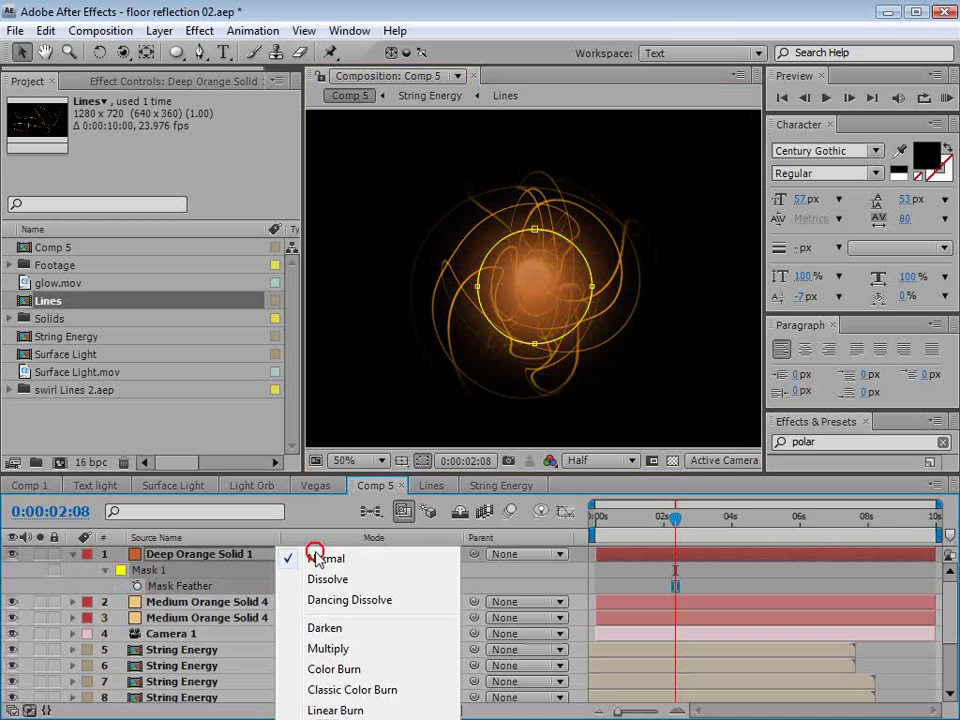
key("a")
key("Return")
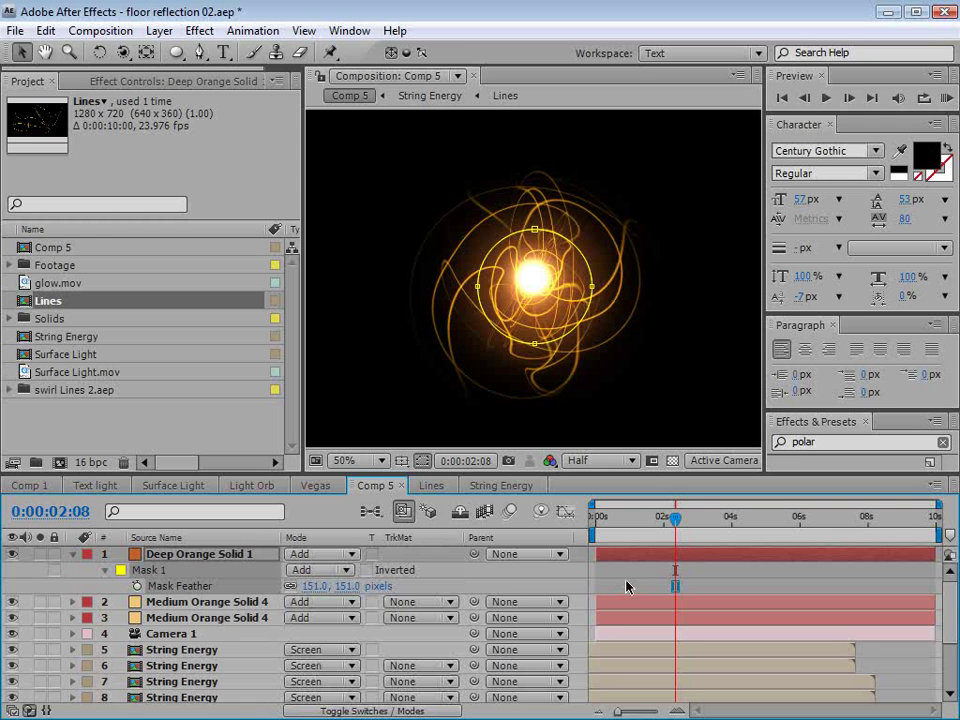
left_click(626, 582)
key("grave")
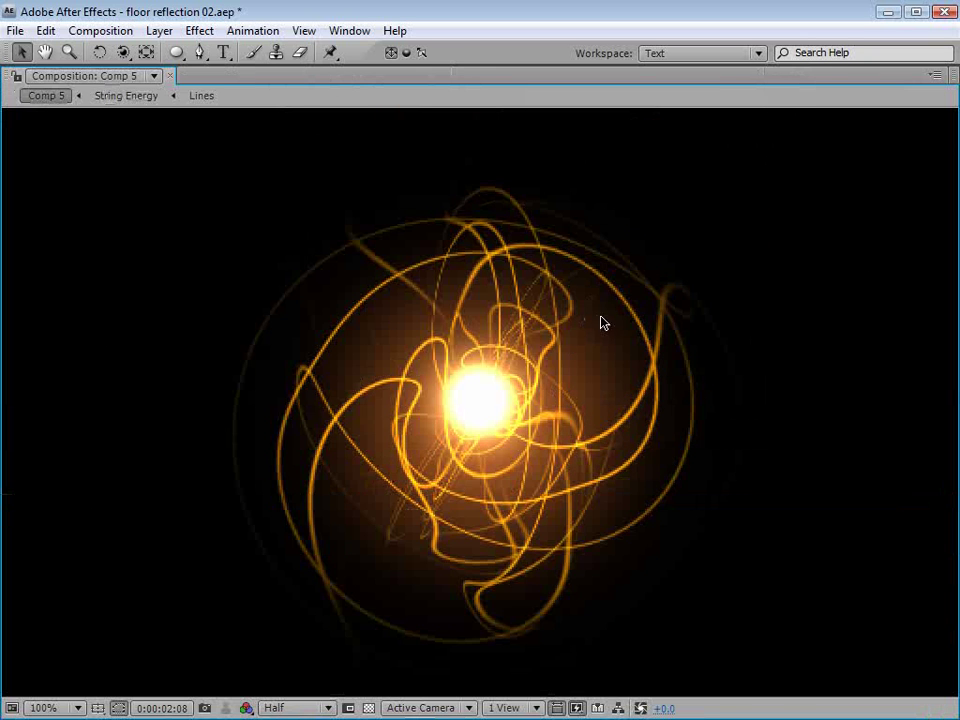
key("grave")
left_click(212, 556)
scroll(540, 244, "down", 2)
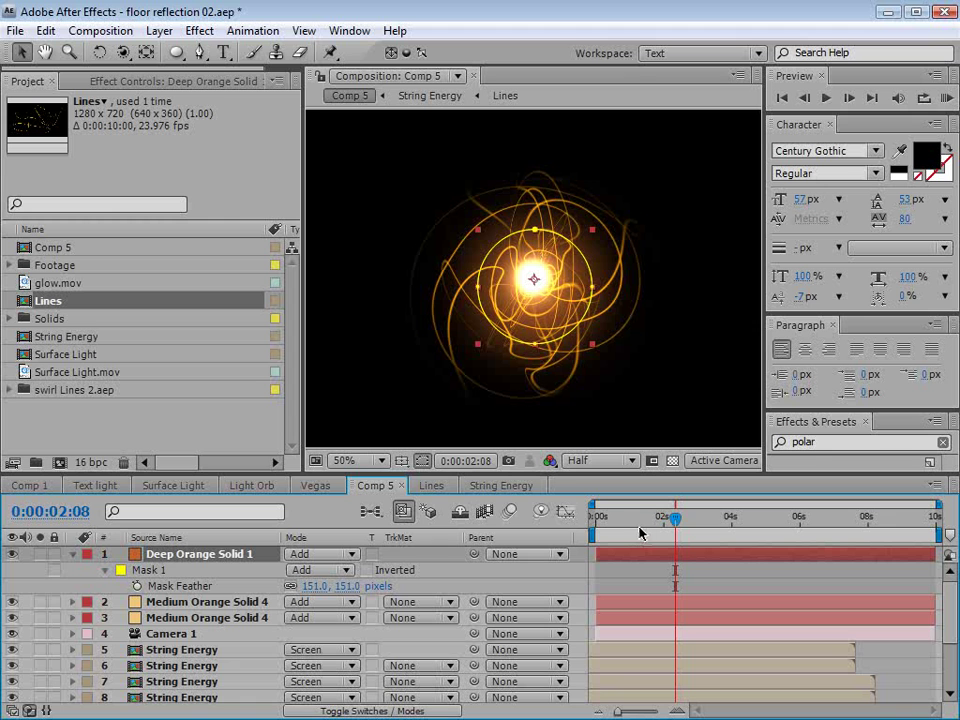
Add a null object and make it a 3D layer, with the timeline enlarged and the deep orange solid's properties collapsed.
left_click(160, 30)
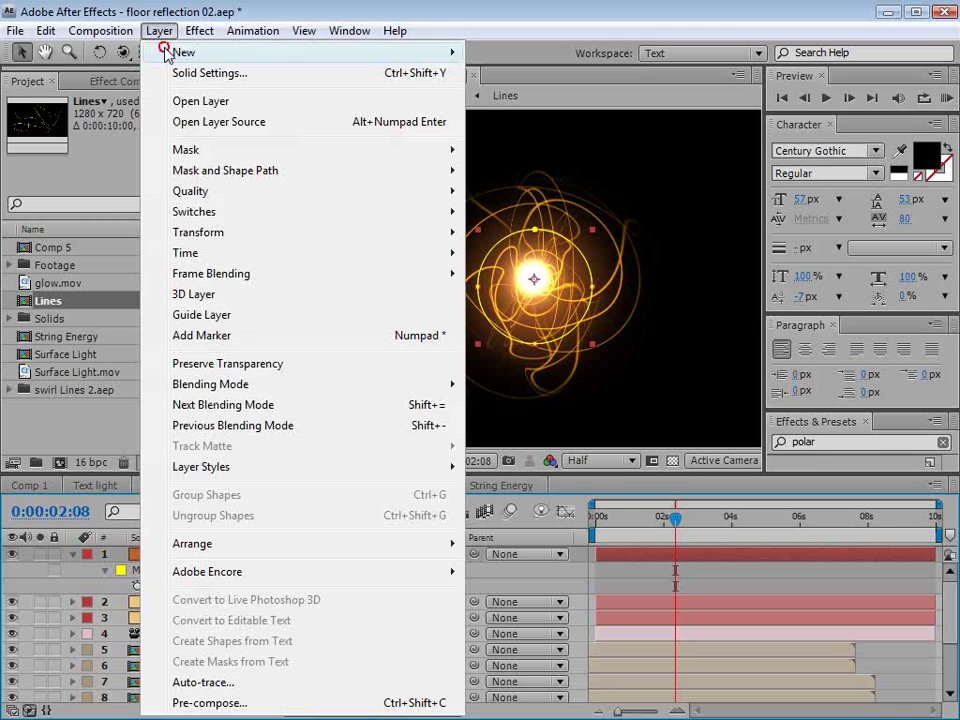
mouse_move(250, 52)
left_click(521, 136)
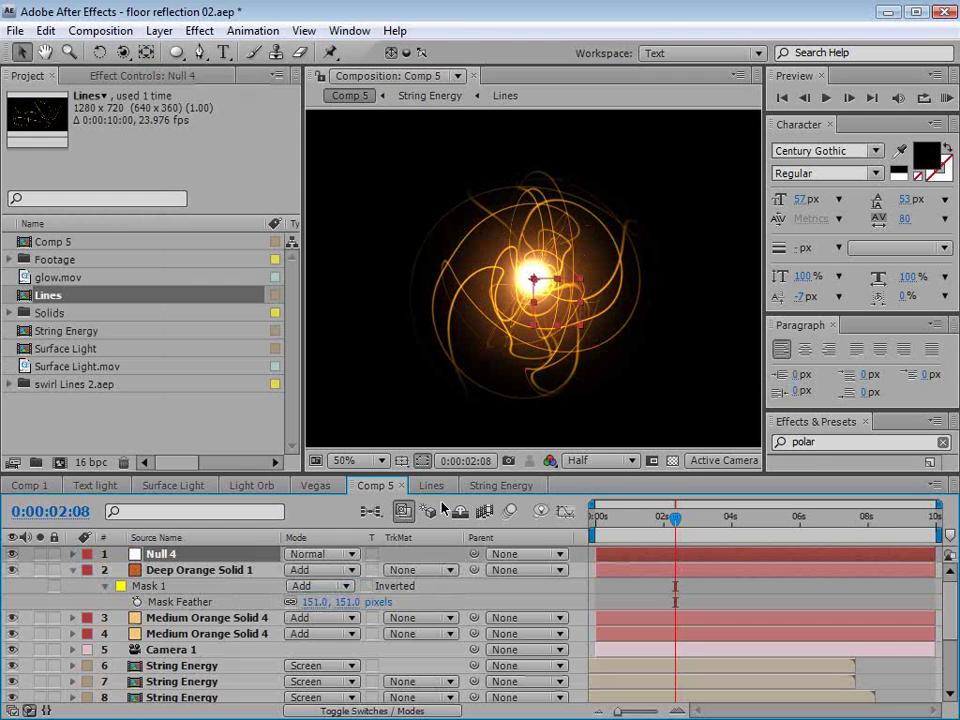
left_click(350, 711)
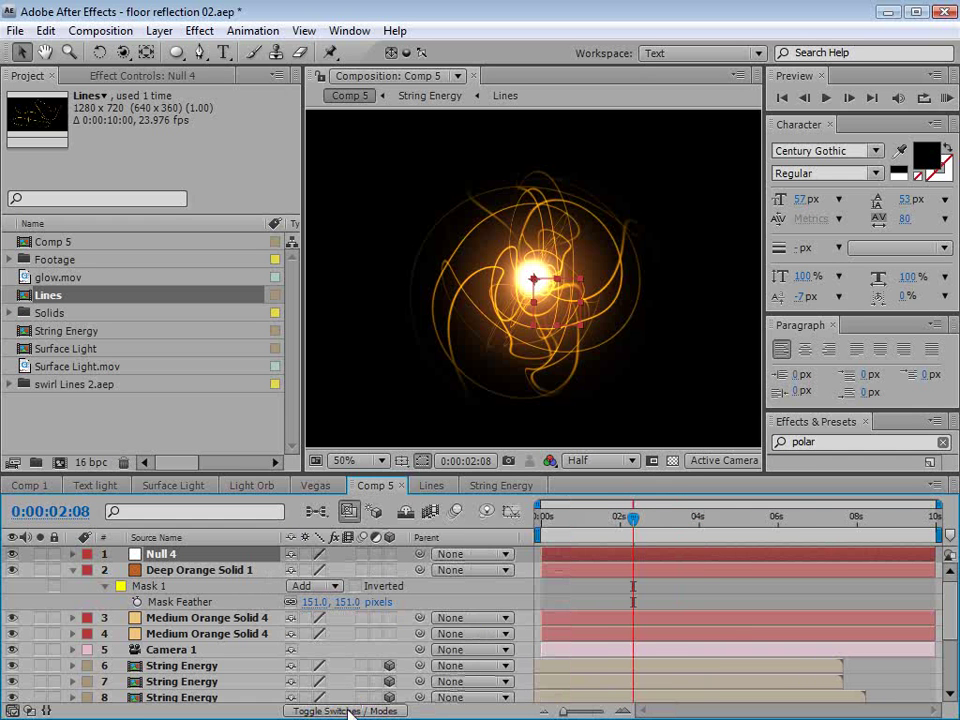
left_click(391, 553)
left_click_drag(333, 474, 330, 347)
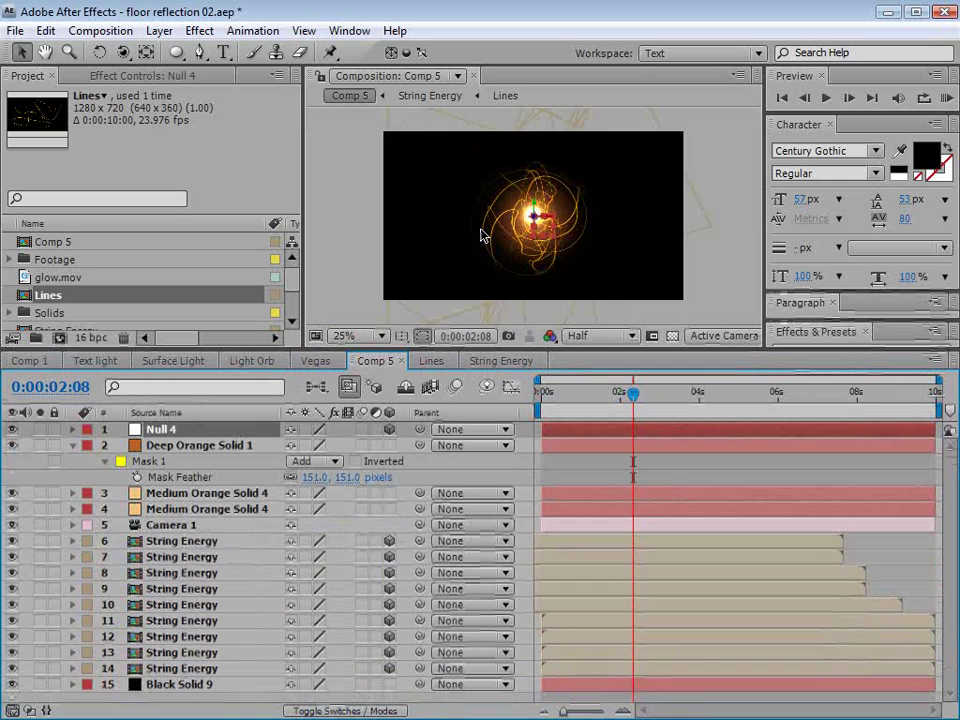
left_click(72, 445)
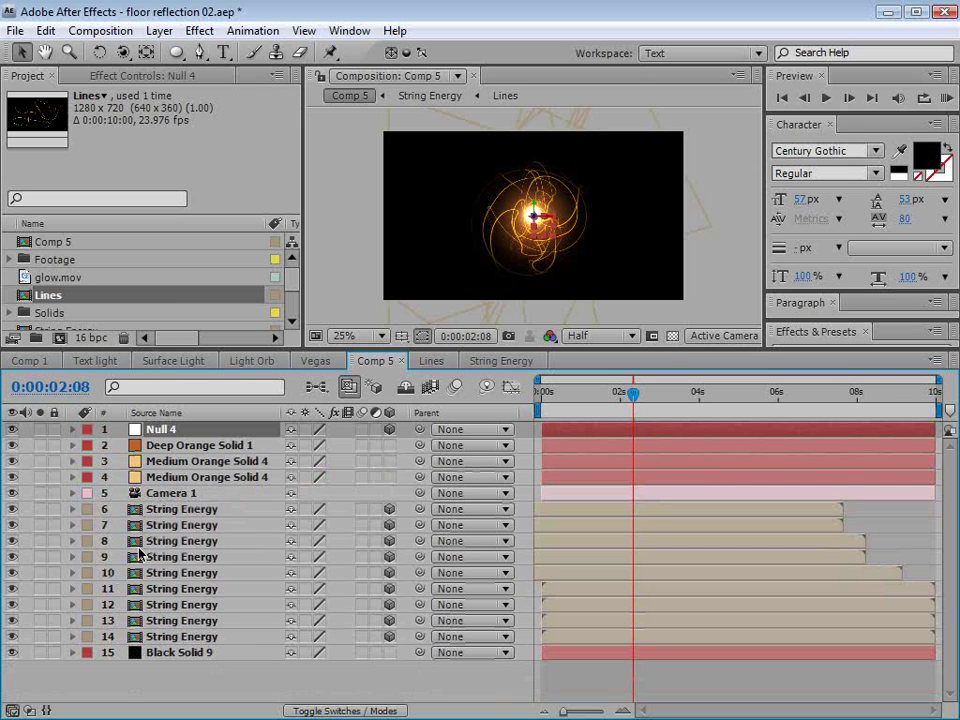
Parent all nine String Energy layers to the null and make the deep orange solid a 3D layer.
left_click(174, 509)
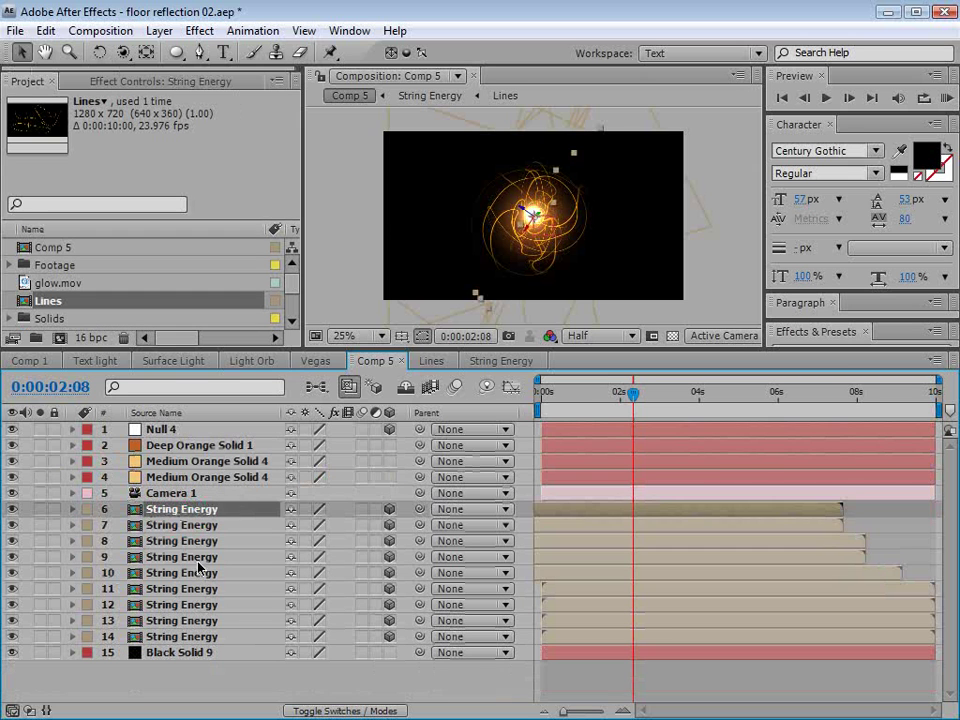
left_click(183, 637, "shift")
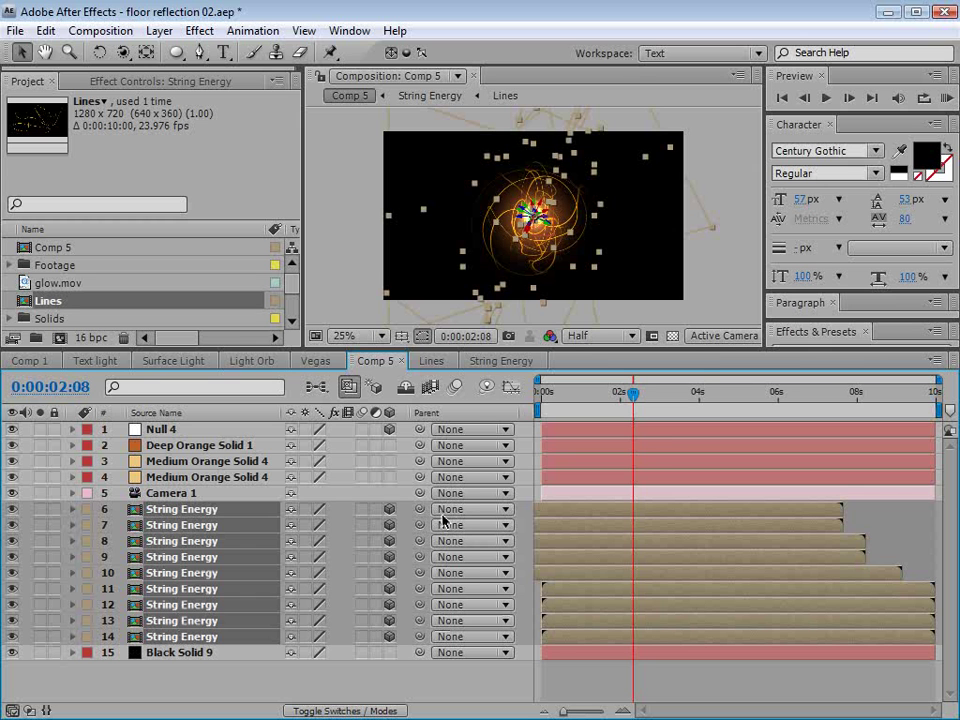
left_click_drag(420, 512, 158, 435)
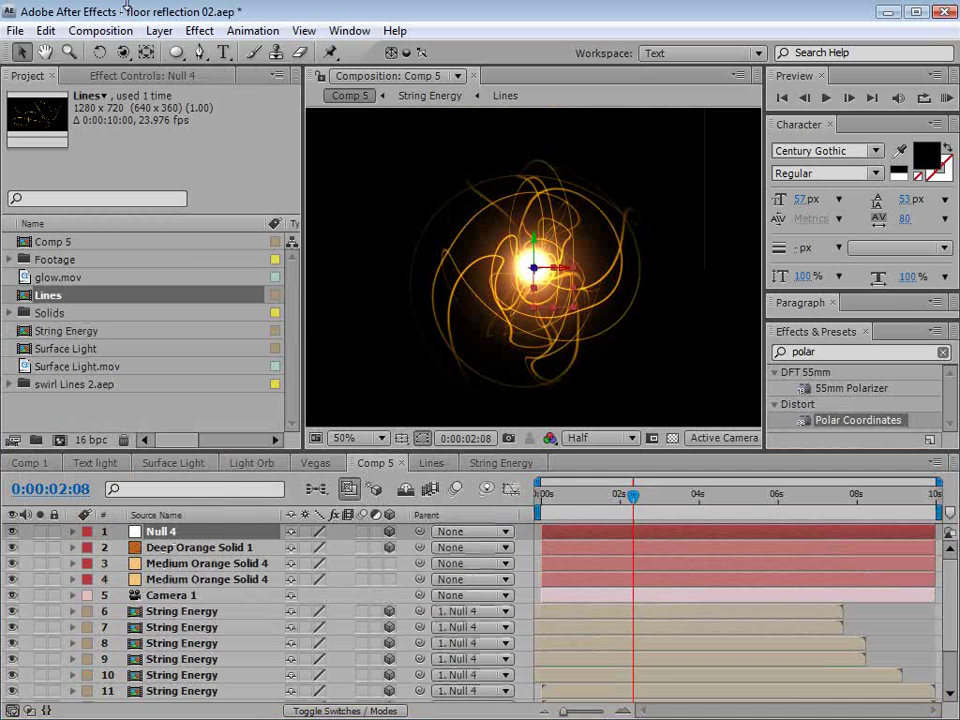
Try rotating the null to spin the parented String Energy layers together.
key("w")
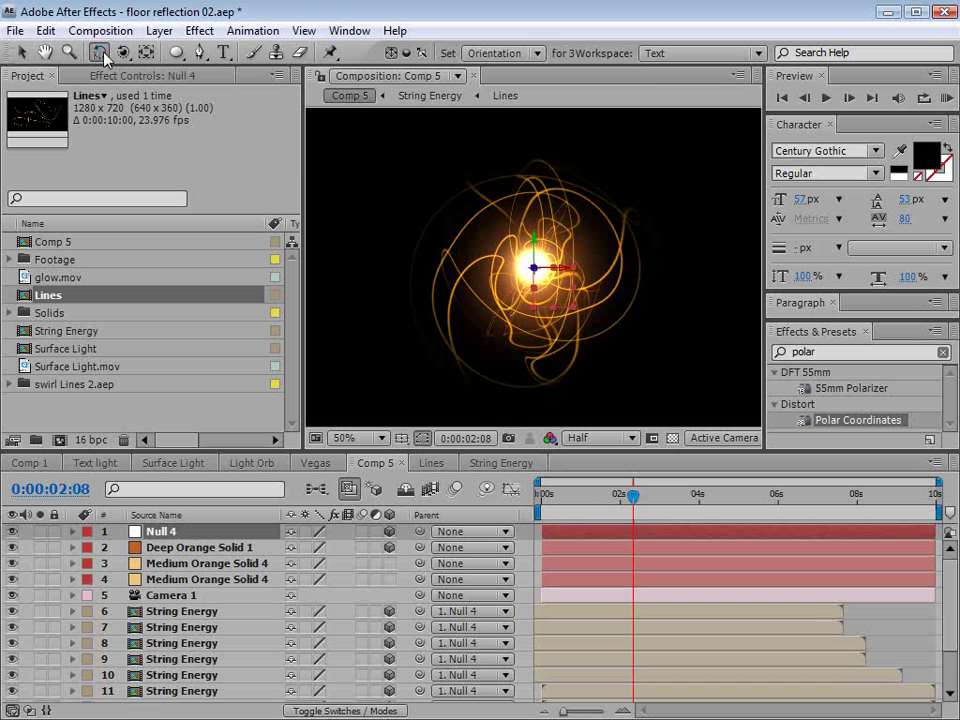
left_click_drag(536, 252, 450, 280)
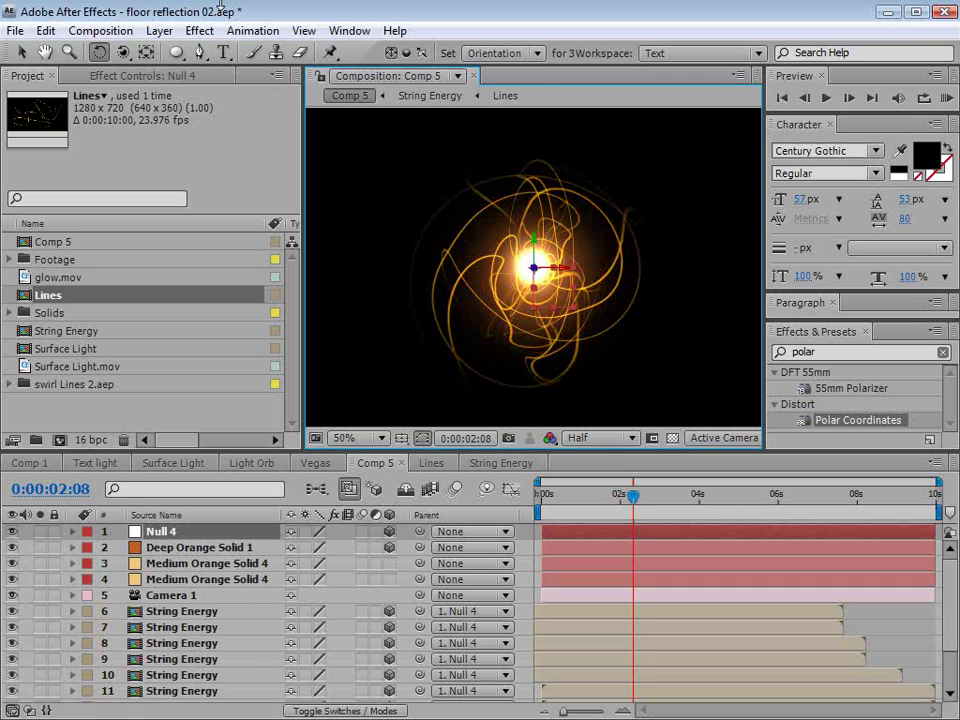
Create a new comp-size black solid for the particles.
left_click(159, 30)
mouse_move(178, 58)
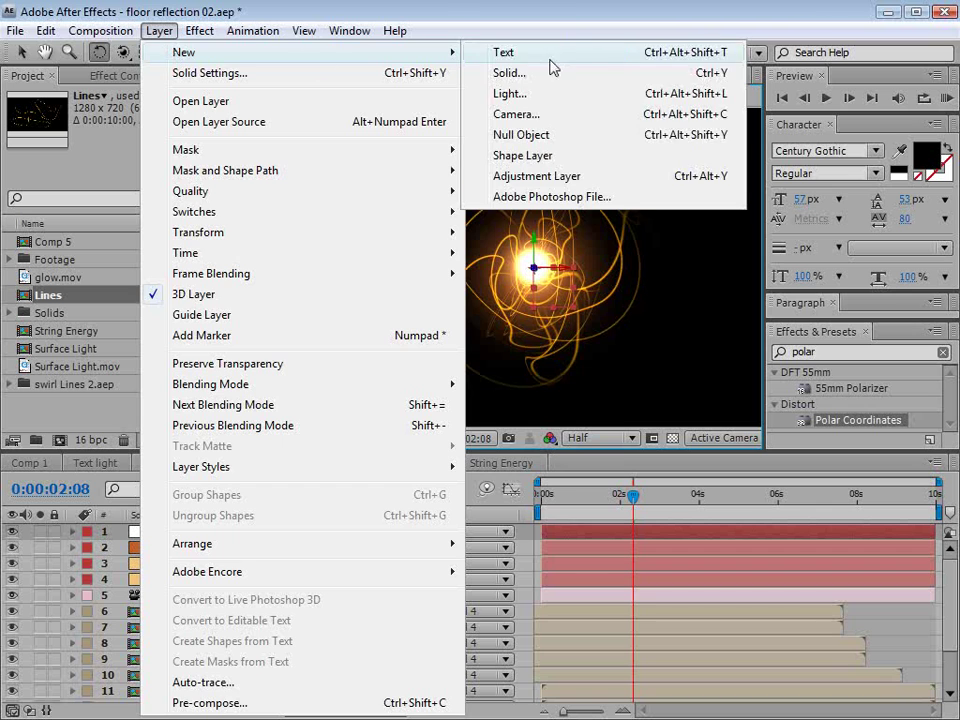
left_click(560, 73)
left_click(410, 560)
left_click_drag(440, 485, 716, 575)
key("Return")
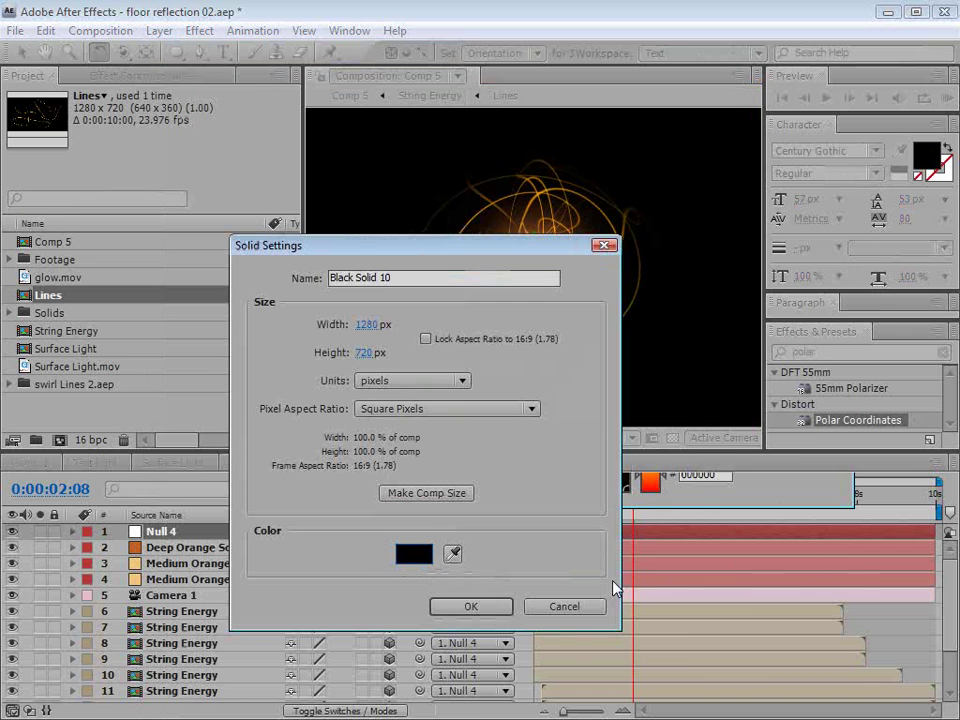
left_click(471, 606)
Apply CC Particle World to the new black solid and set its Grid to Off.
left_click(218, 31)
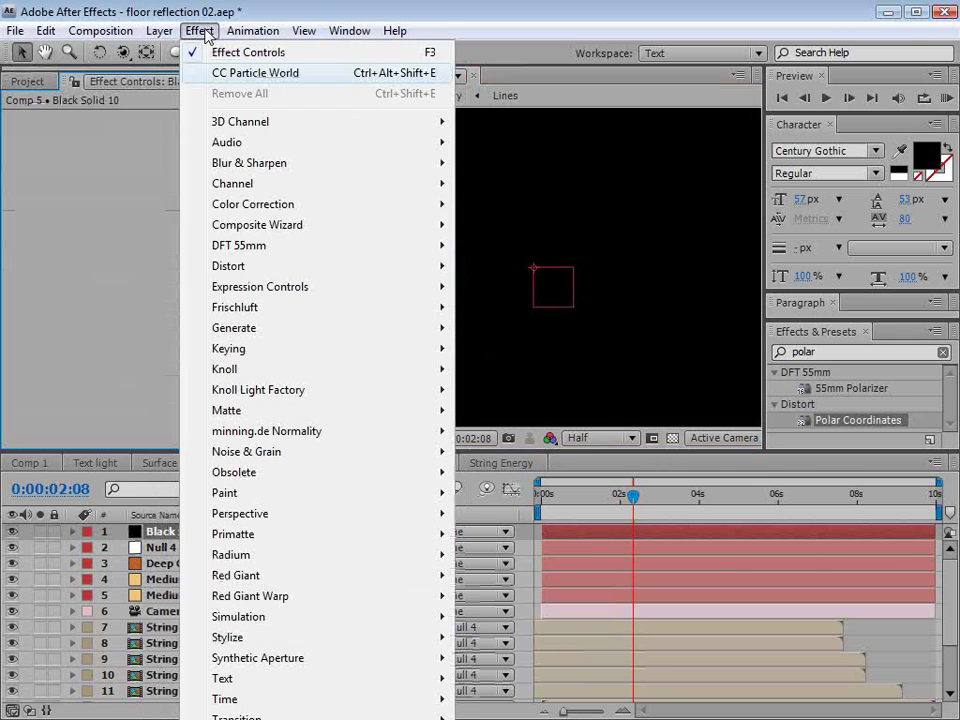
mouse_move(420, 625)
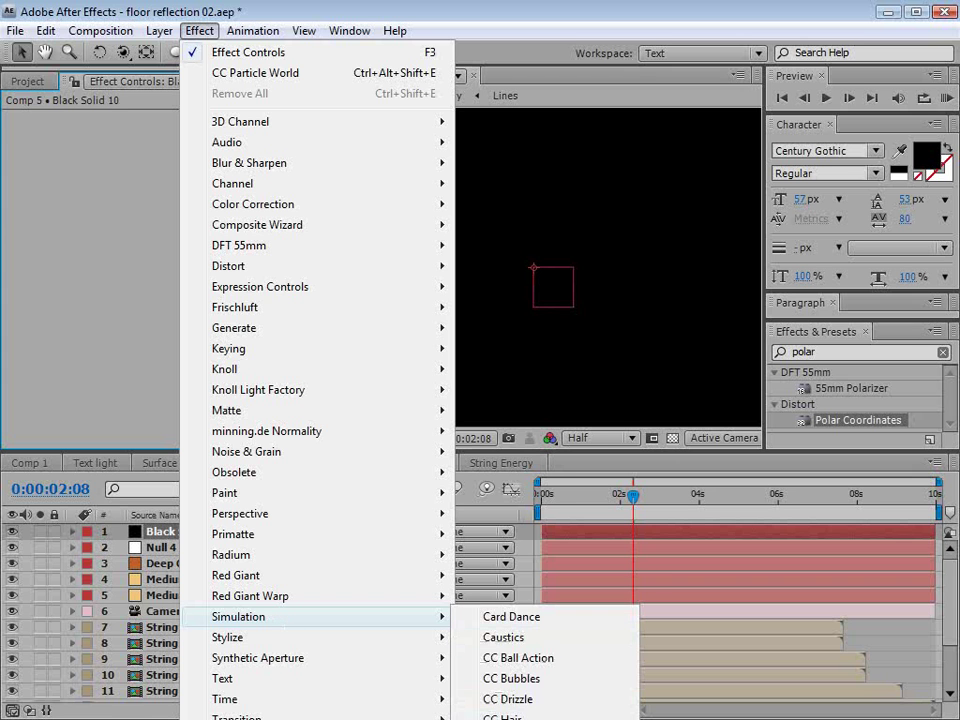
left_click(520, 719)
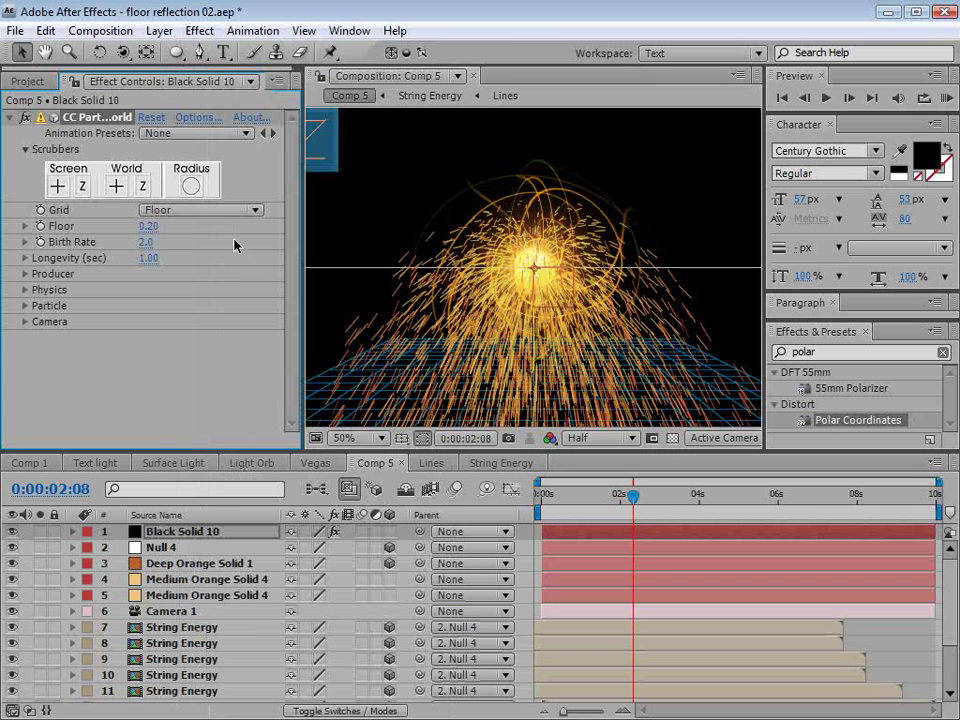
left_click(186, 211)
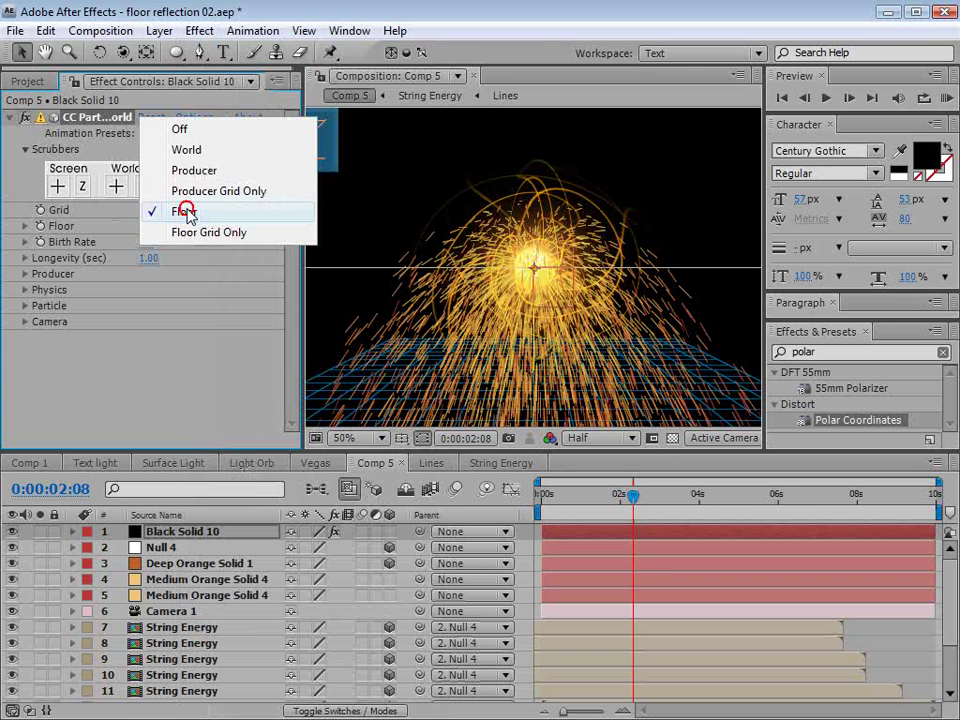
left_click(180, 130)
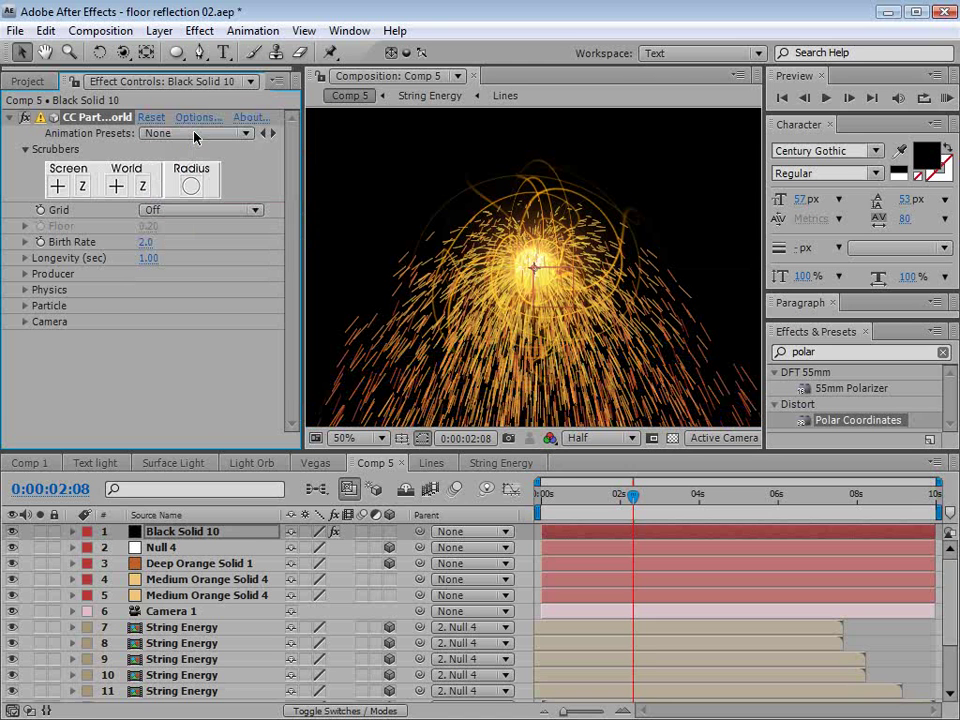
Set the Particle Type of CC Particle World to Faded Sphere.
left_click(25, 306)
left_click(181, 204)
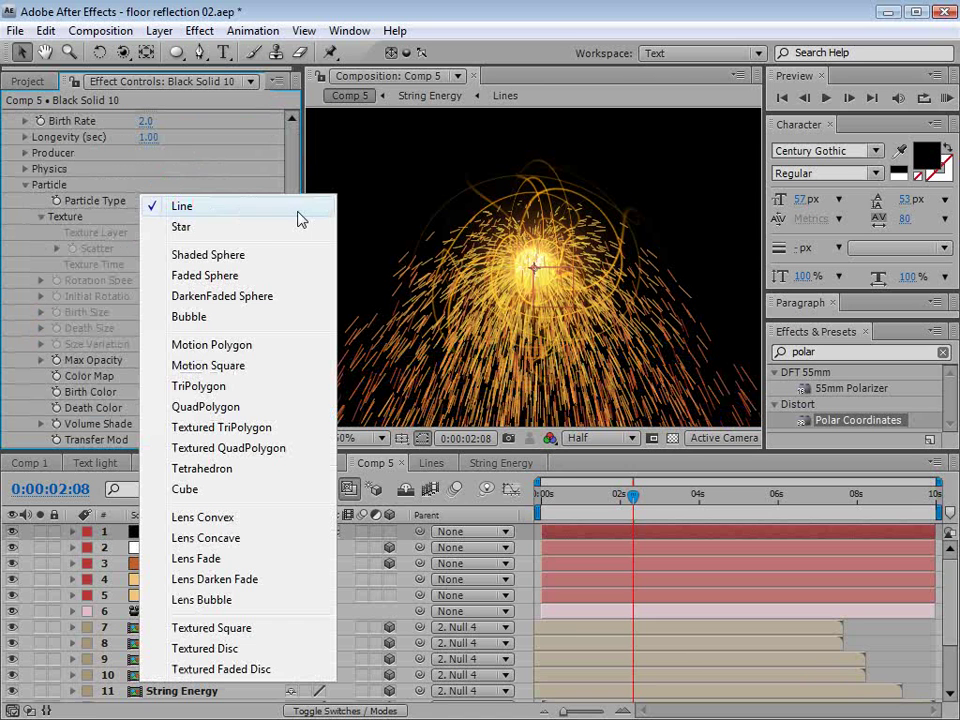
left_click(234, 279)
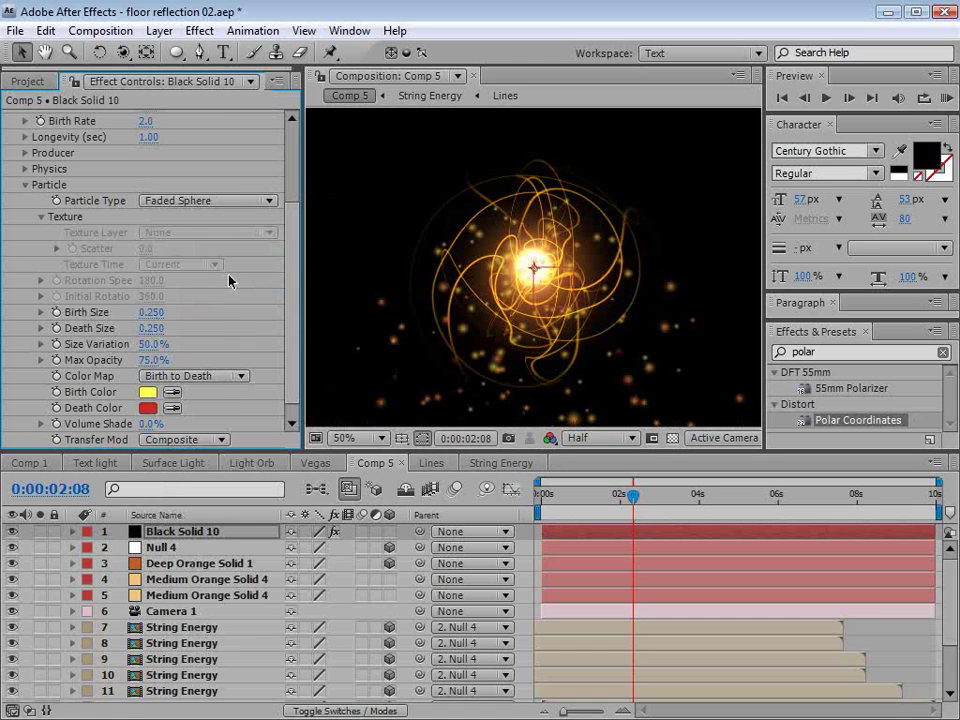
Set the particle physics to Velocity 0.66 and Gravity 0.
left_click(25, 170)
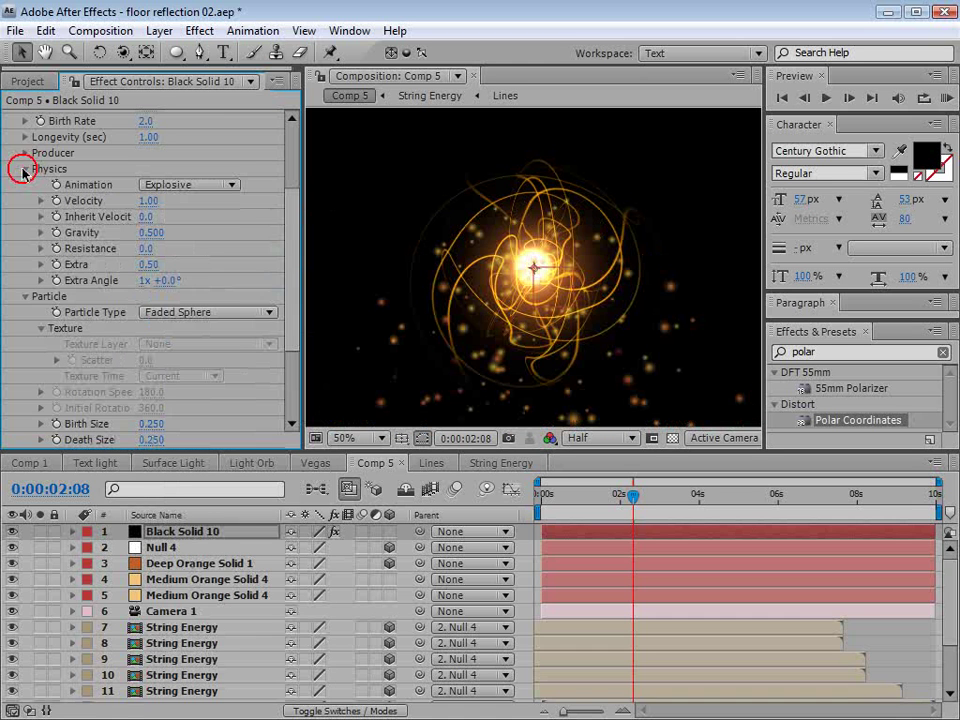
left_click_drag(146, 200, 152, 240)
left_click(150, 233)
type("0")
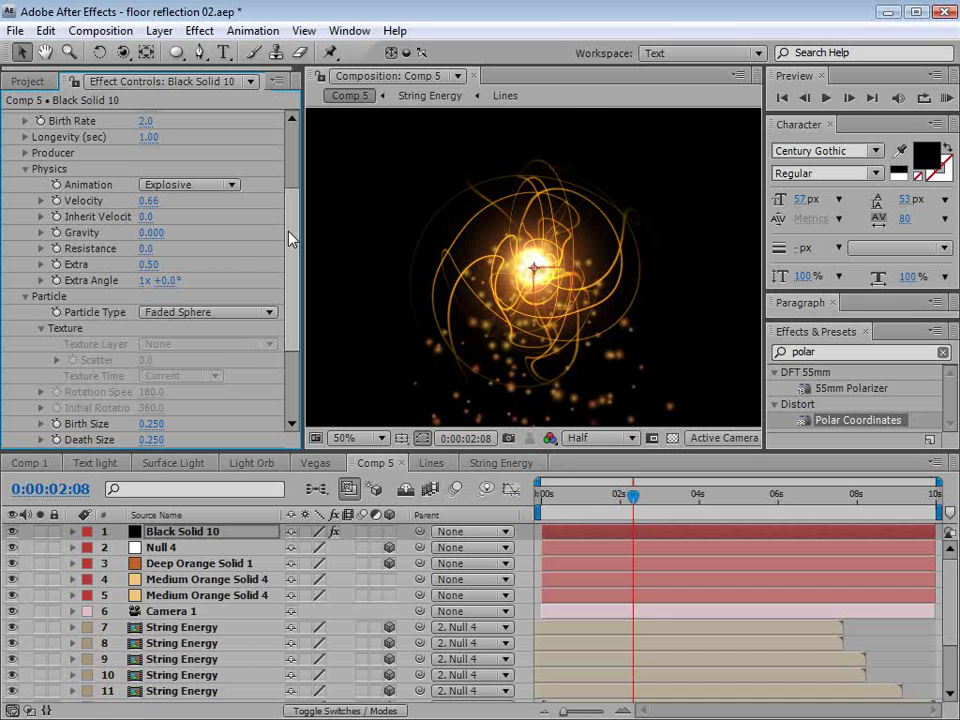
key("Return")
Thin out and slow the particles with Birth Rate 0.7 and Resistance 2.9, and set Death Size to 0.060.
scroll(197, 221, "up", 2)
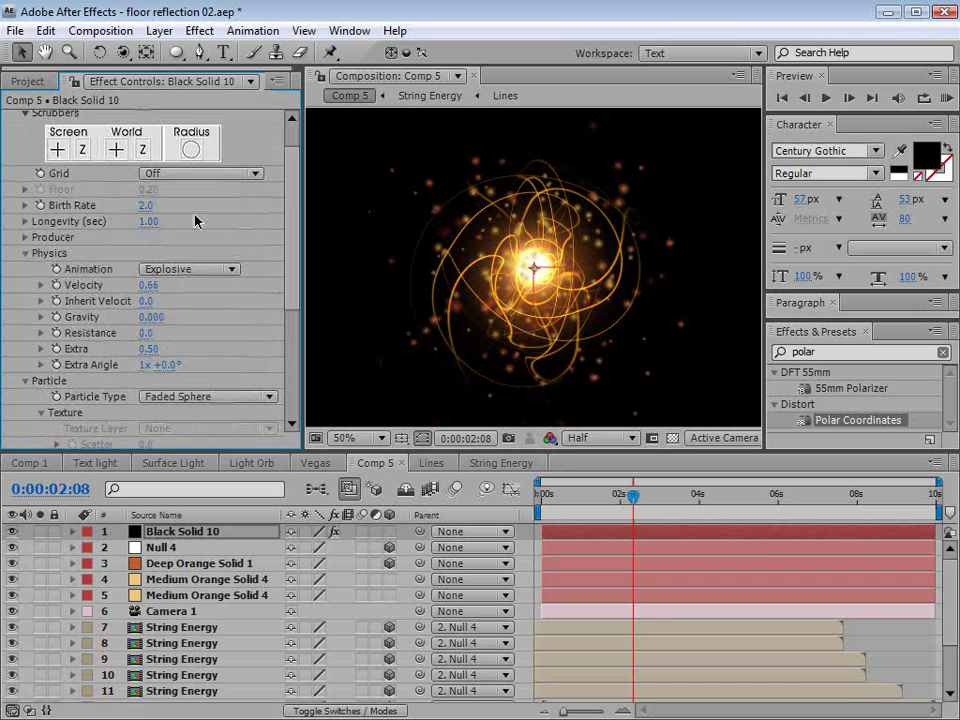
left_click_drag(144, 205, 133, 208)
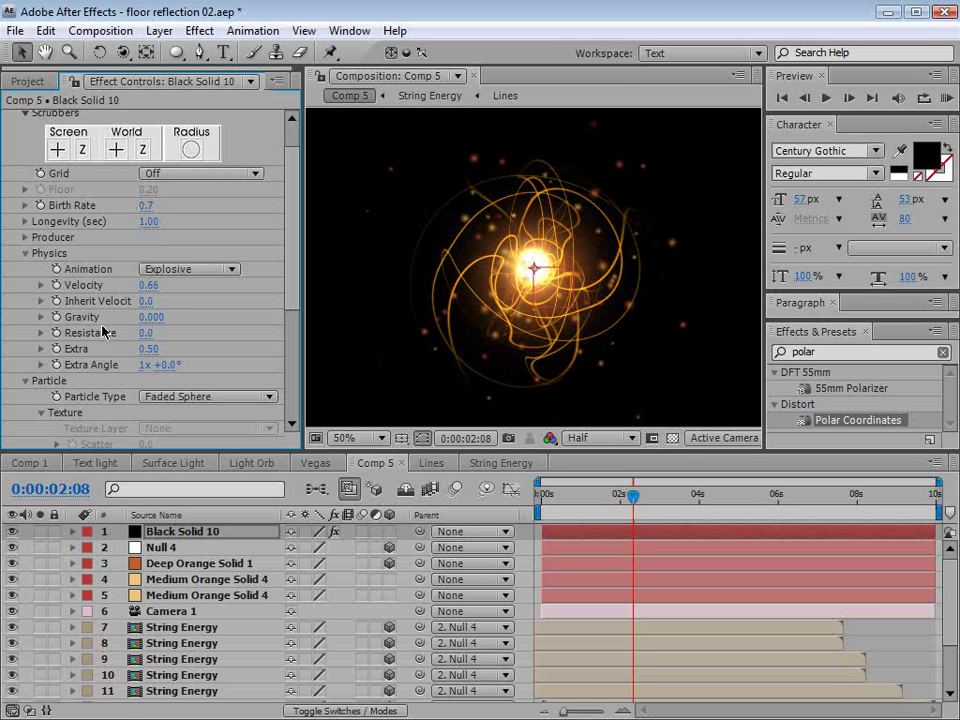
left_click_drag(155, 347, 139, 313)
scroll(272, 364, "down", 6)
Show the composition at 100% in Full resolution and set the particles' Birth Size to 0.110.
key("slash")
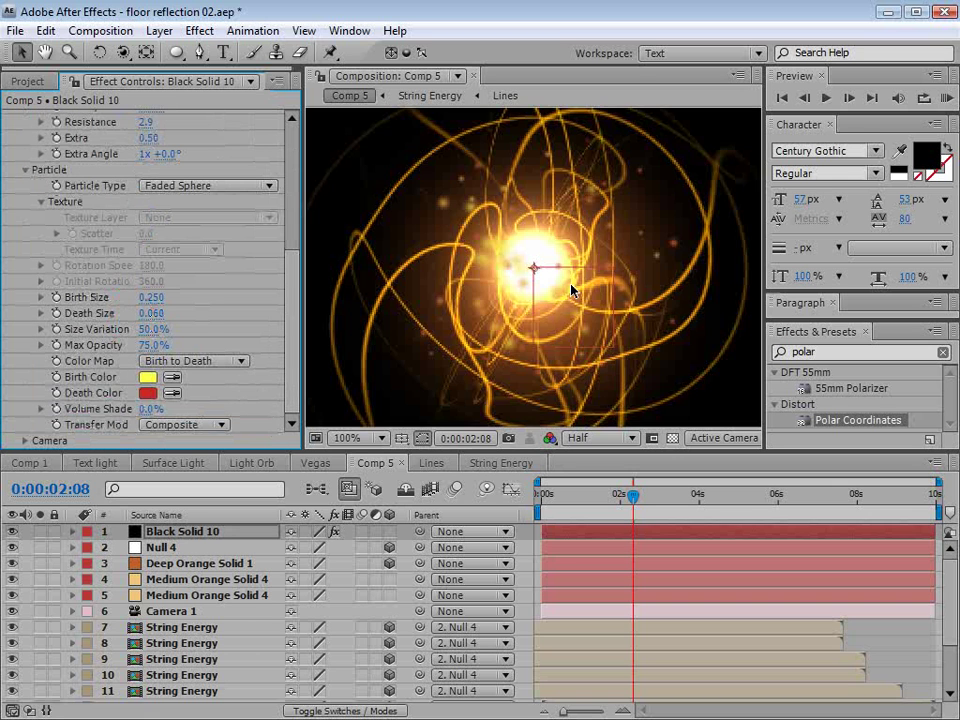
left_click(592, 437)
left_click(601, 488)
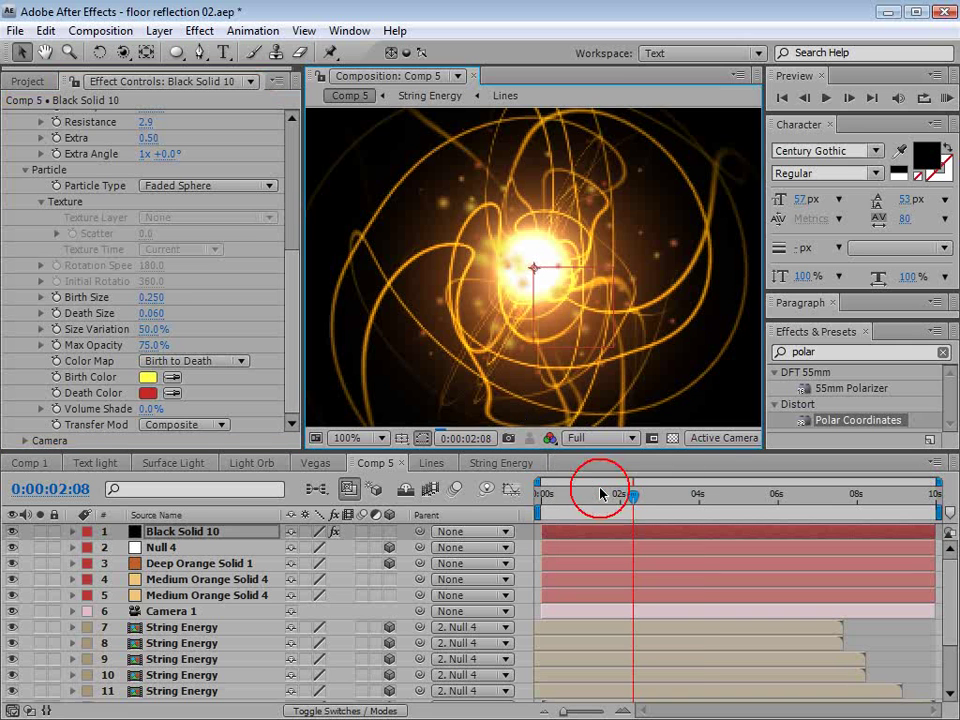
left_click_drag(150, 297, 120, 298)
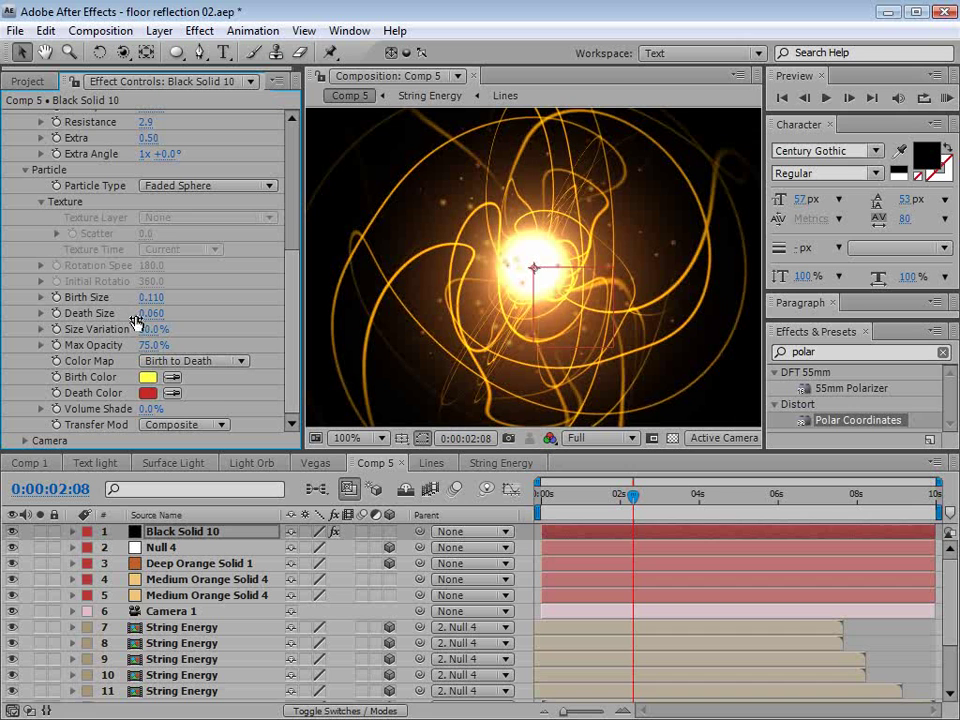
Set the particles' Death Size to 0.010 and rename the Black Solid 10 layer to Particles.
left_click_drag(148, 313, 143, 314)
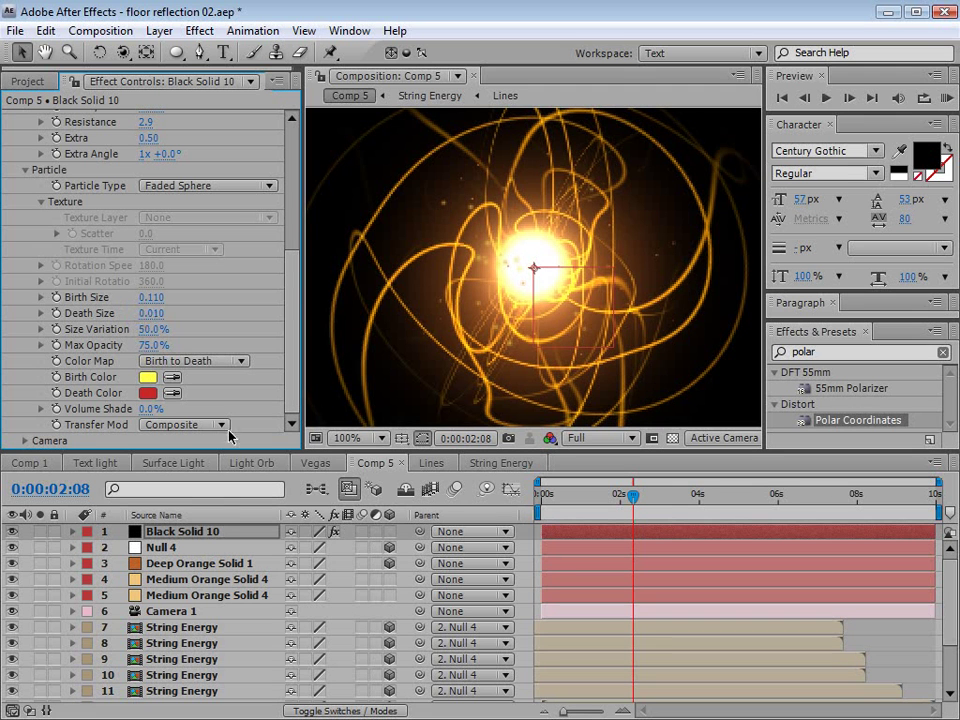
key("Return")
type("Particles")
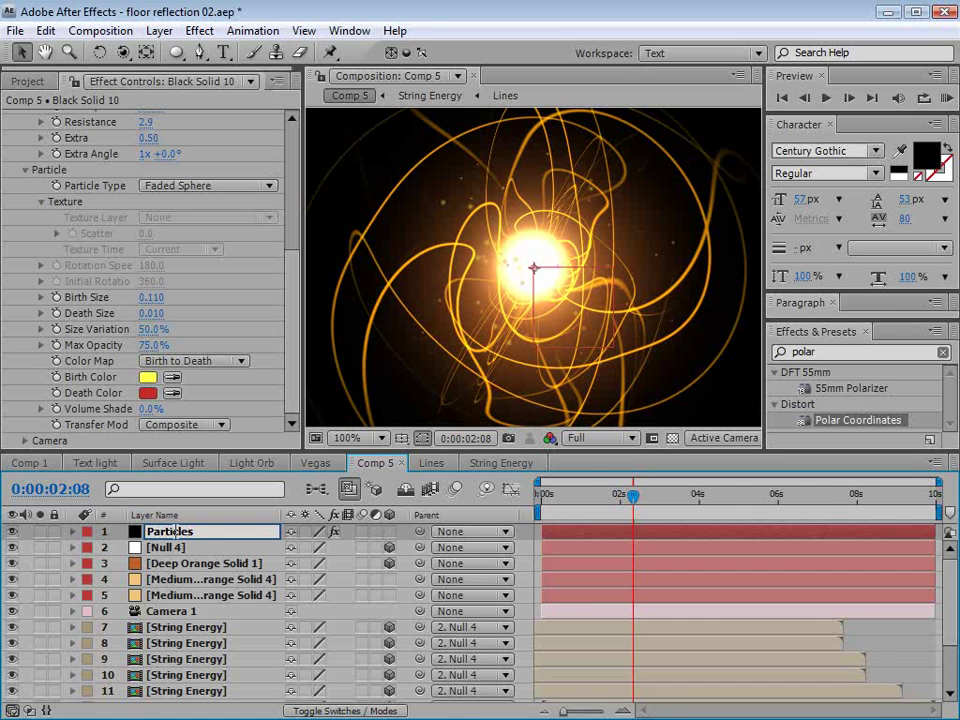
Set the blending mode of the Particles layer to Add.
left_click(345, 711)
left_click(332, 531)
left_click(250, 690)
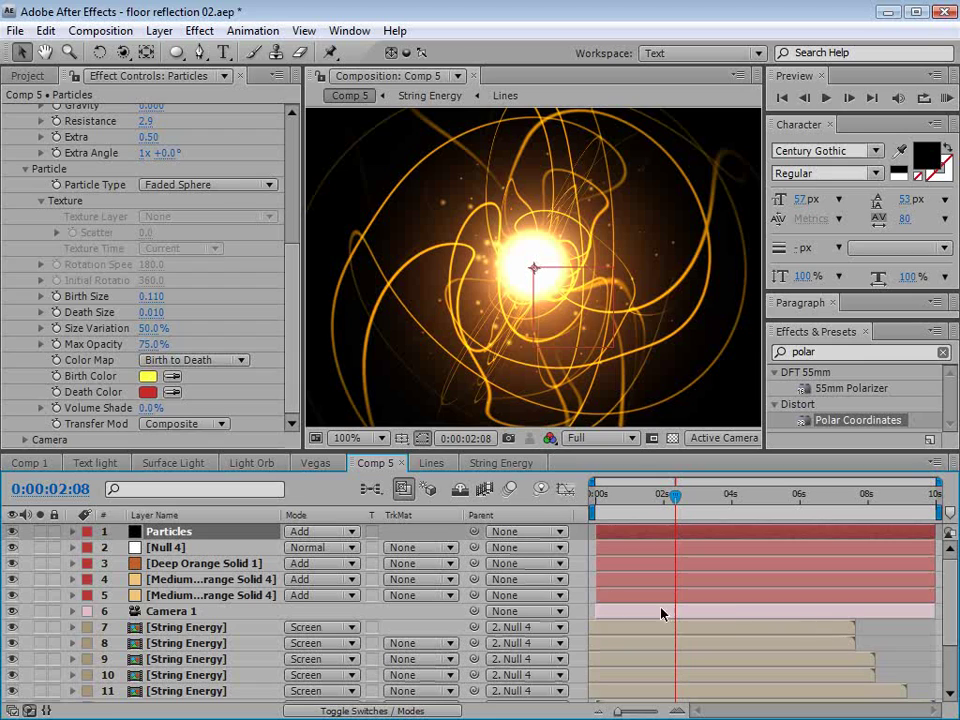
Check the particles' spread at 0:00:01:17 and set their physics Velocity to 0.43.
key("grave")
key("grave")
left_click_drag(632, 495, 657, 488)
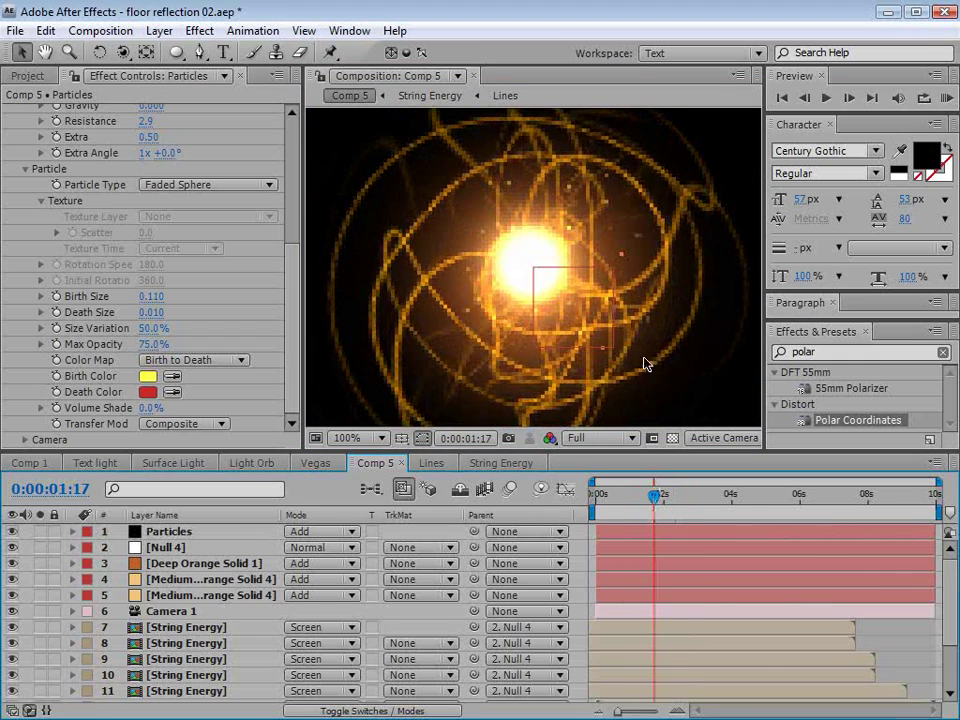
scroll(206, 272, "up", 3)
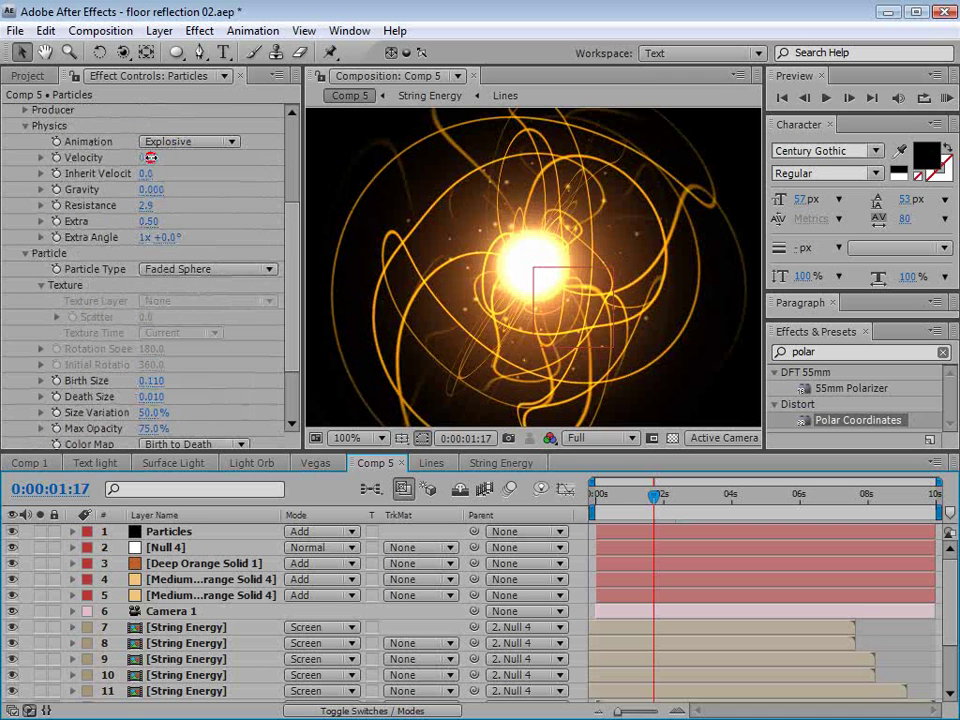
left_click_drag(148, 157, 137, 158)
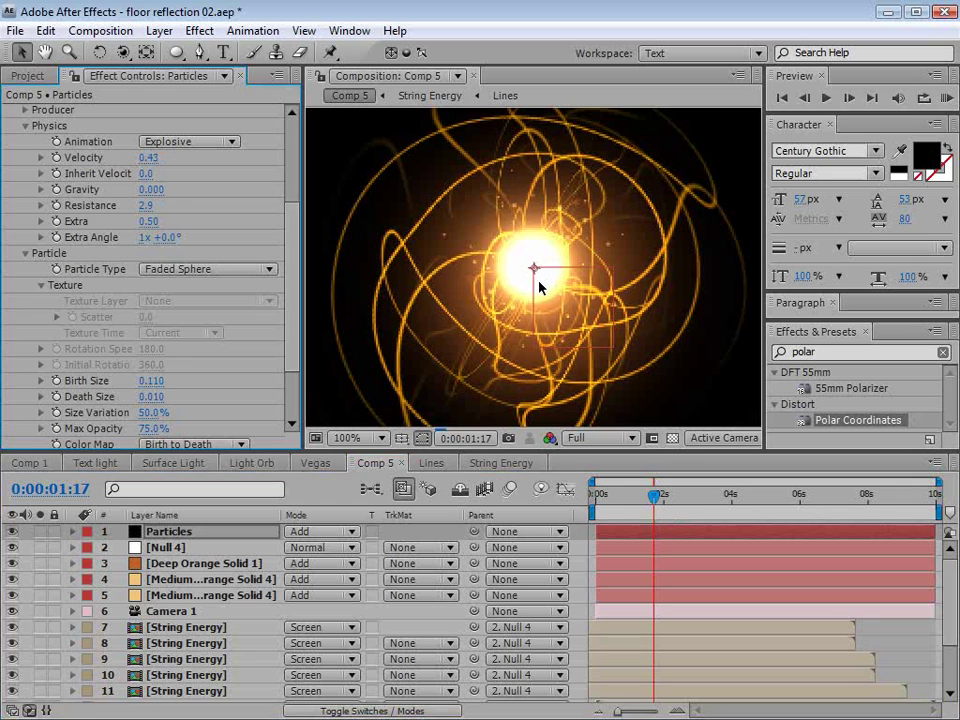
key("grave")
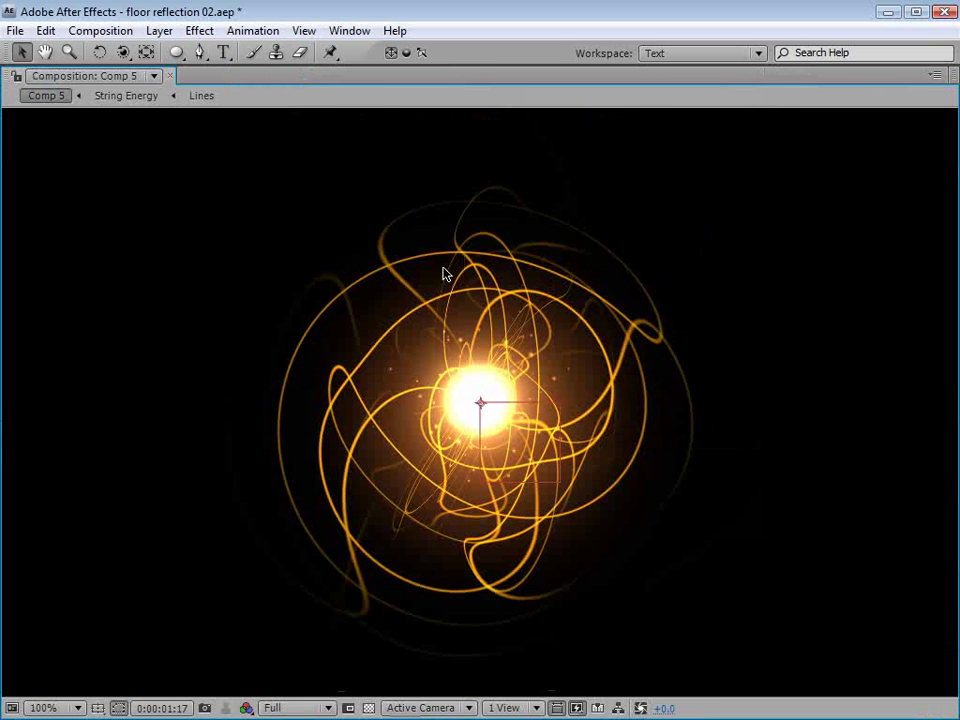
key("grave")
Try to orbit Camera 1 around the glowing core with the Orbit Camera tool.
left_click(172, 611)
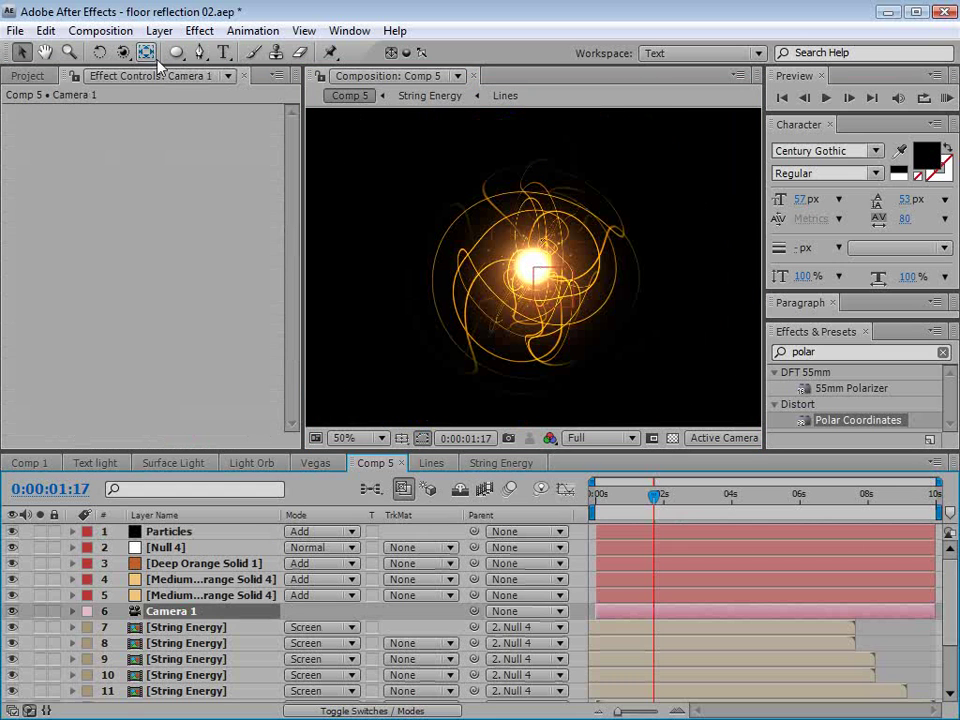
left_click(122, 52)
left_click_drag(348, 198, 508, 270)
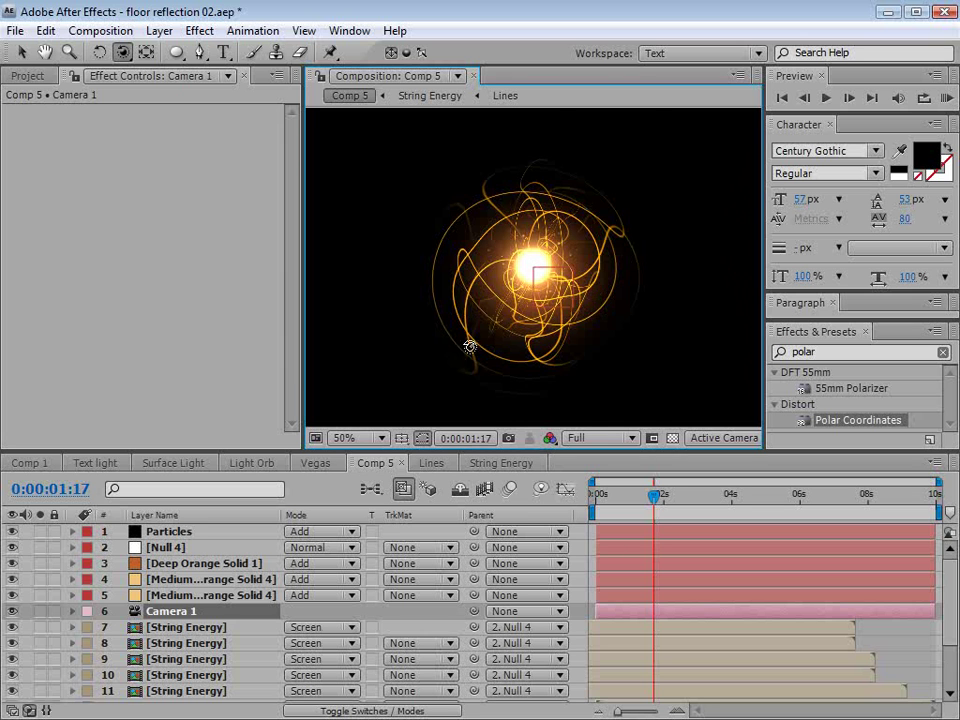
Turn on Depth of Field in Camera 1's Camera Options.
key("period")
key("period")
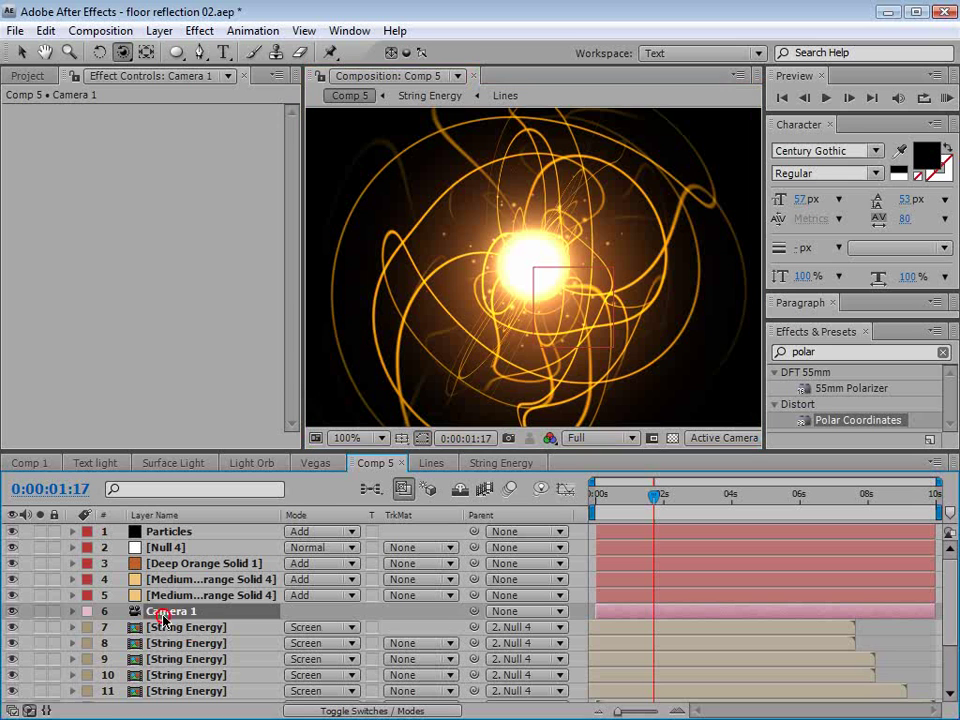
scroll(190, 614, "down", 1)
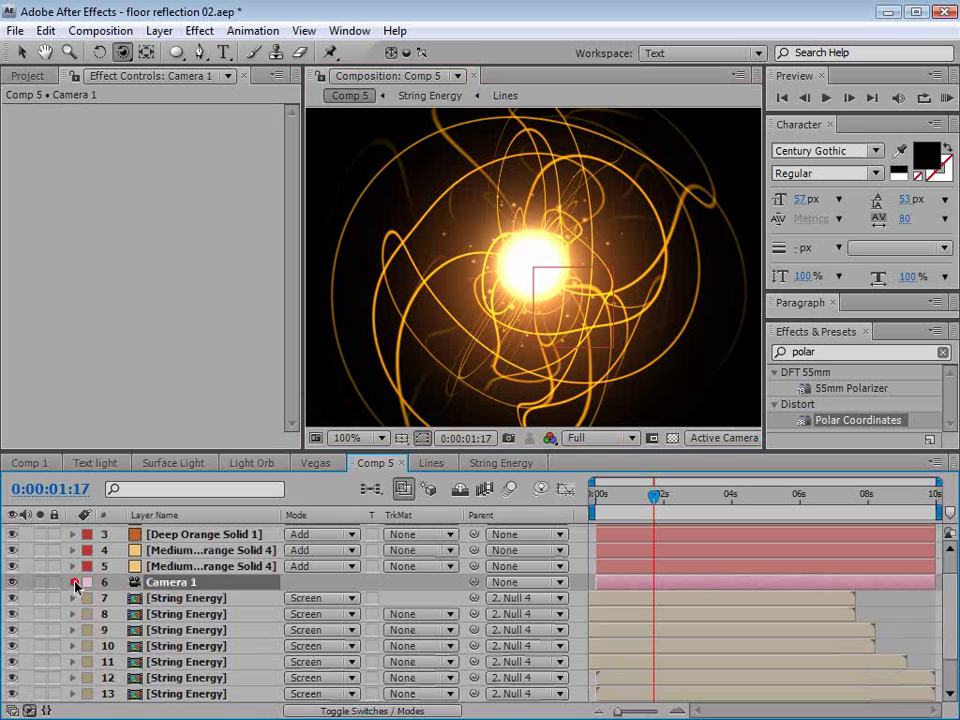
left_click(74, 582)
left_click(152, 613)
scroll(307, 612, "down", 1)
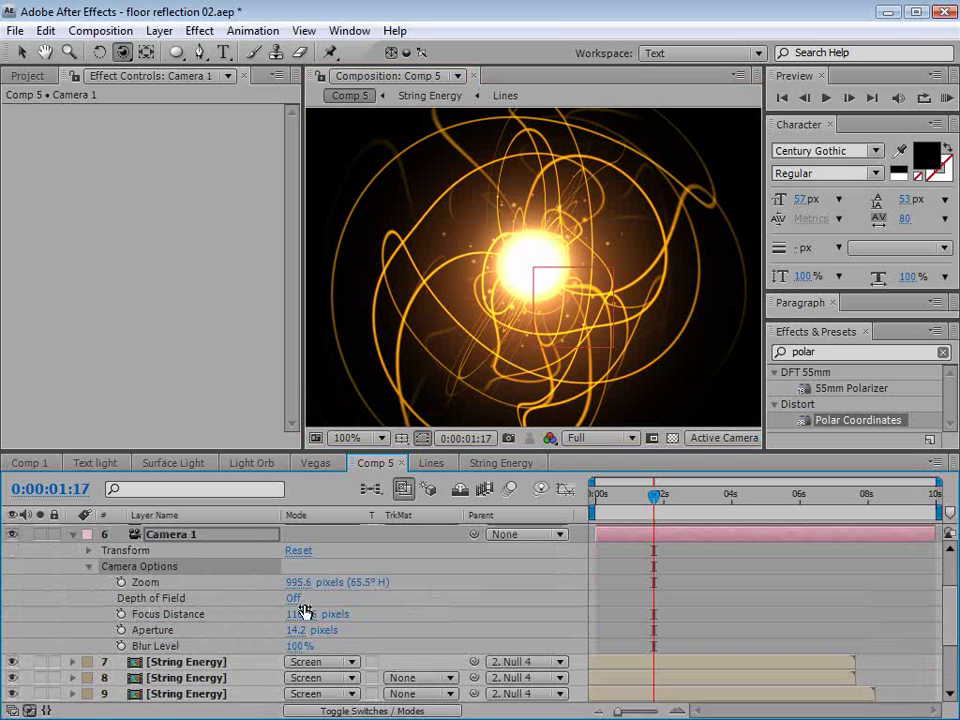
left_click(293, 599)
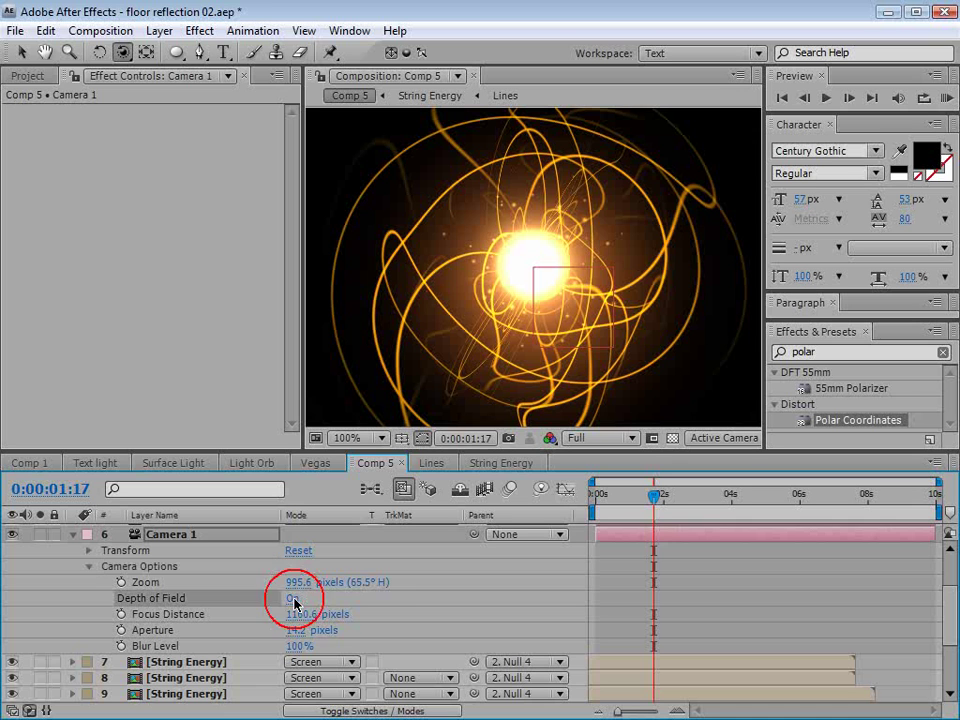
Set Camera 1's Aperture to 50 pixels and its Blur Level to 355%.
left_click(299, 630)
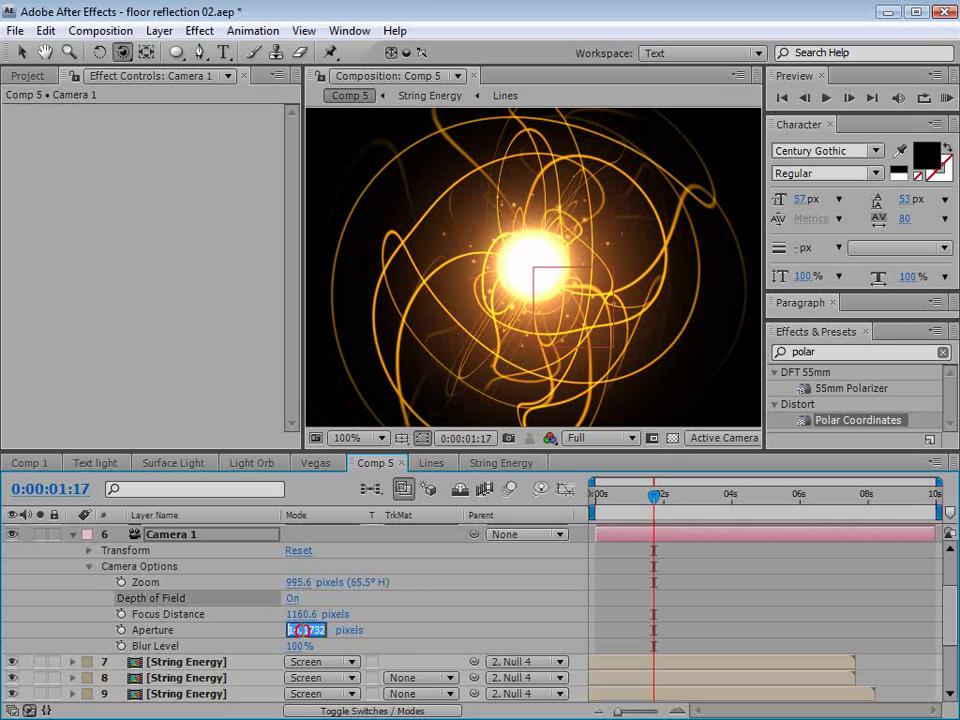
type("50")
key("Return")
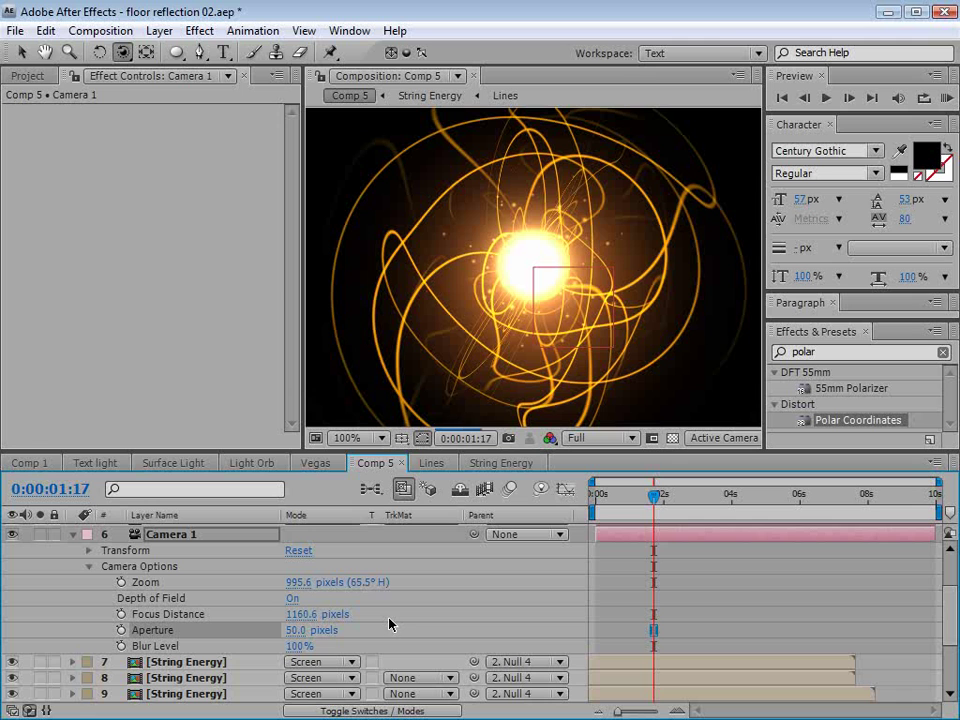
left_click_drag(322, 648, 385, 644)
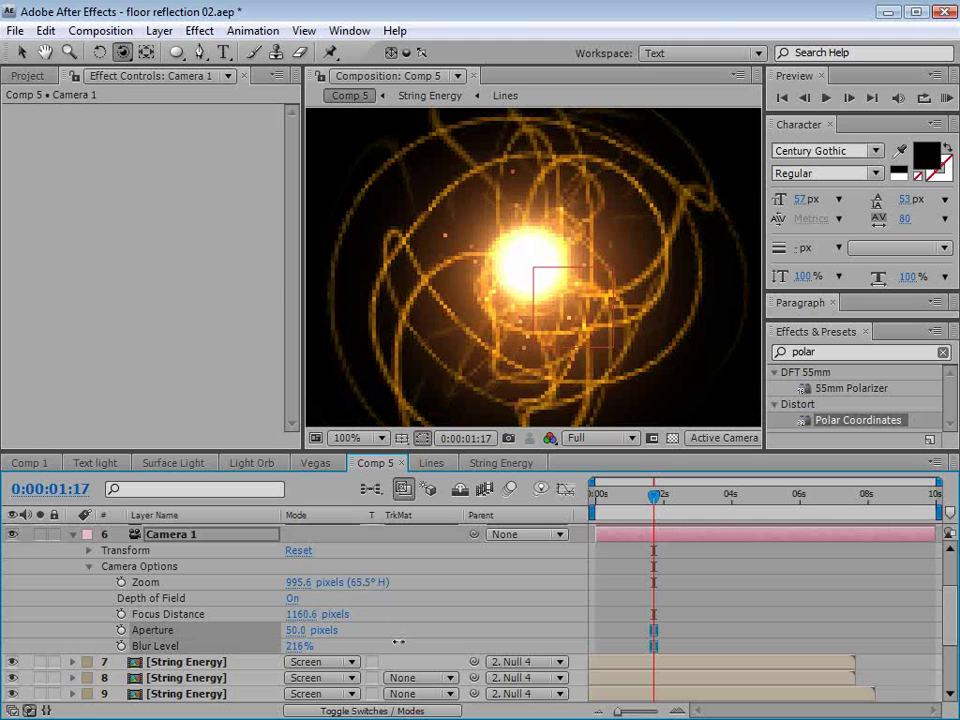
left_click_drag(465, 628, 465, 600)
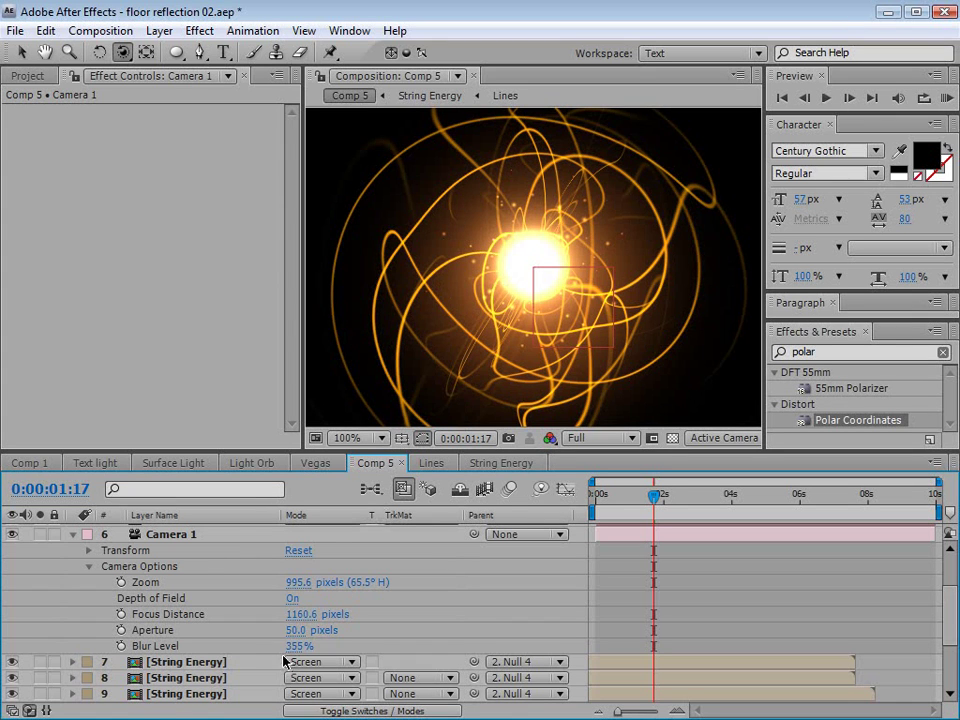
Raise Camera 1's Aperture to 432 pixels and check the blurred streaks in the enlarged composition view.
left_click_drag(298, 630, 585, 599)
left_click_drag(704, 588, 615, 597)
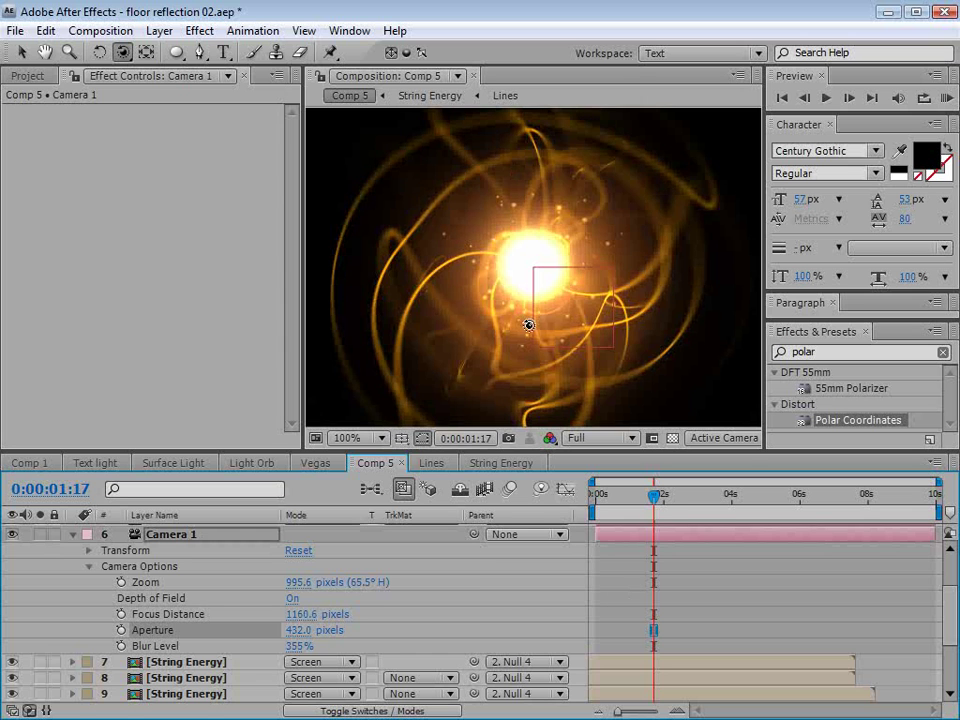
key("grave")
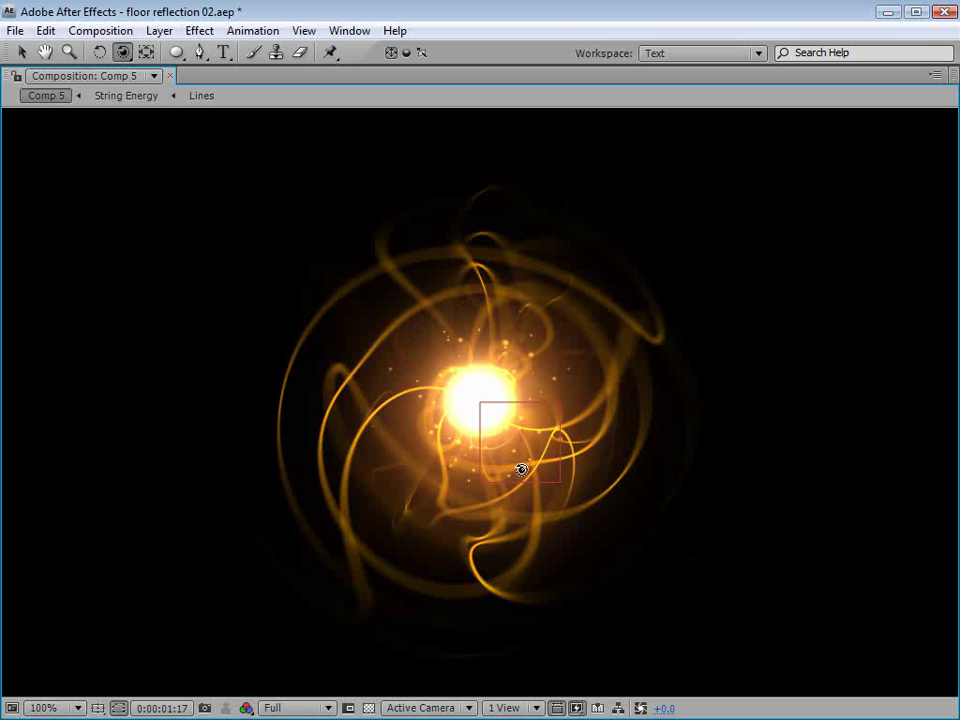
key("grave")
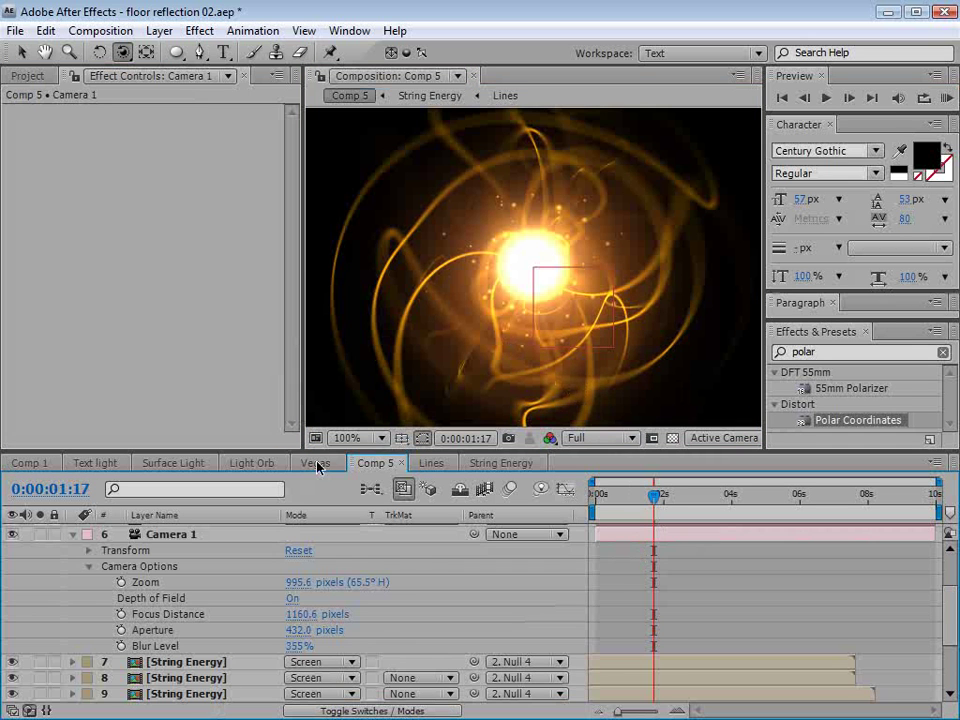
Hide the Null 4 layer in Comp 5 and save the project.
scroll(73, 556, "up", 3)
left_click(13, 547)
key("ctrl+s")
key("grave")
key("grave")
scroll(542, 240, "down", 2)
scroll(533, 307, "up", 2)
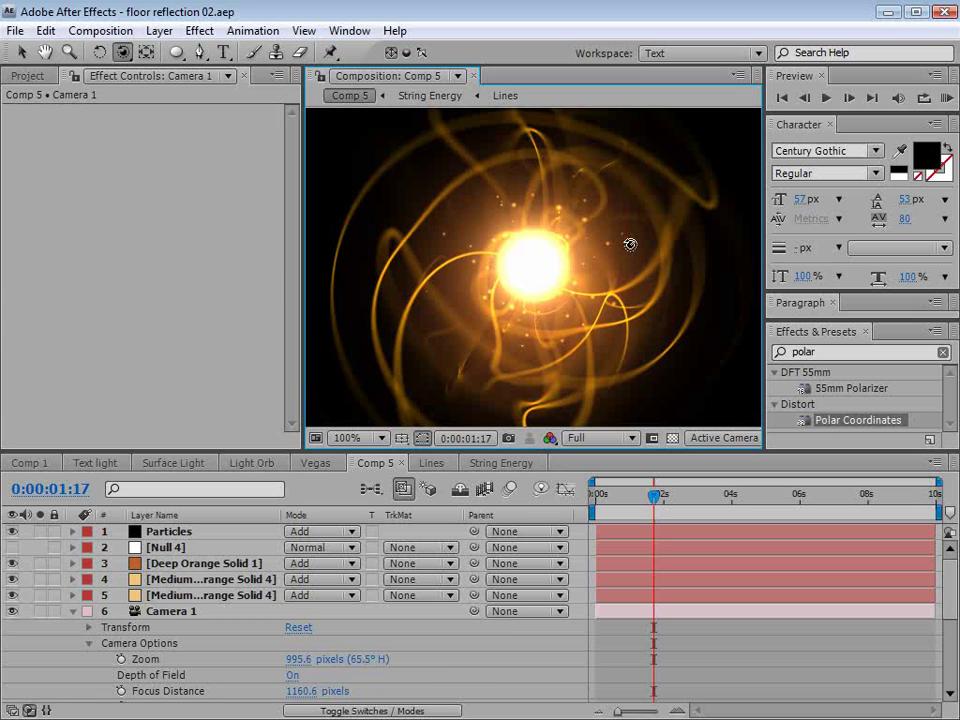
left_click(76, 612)
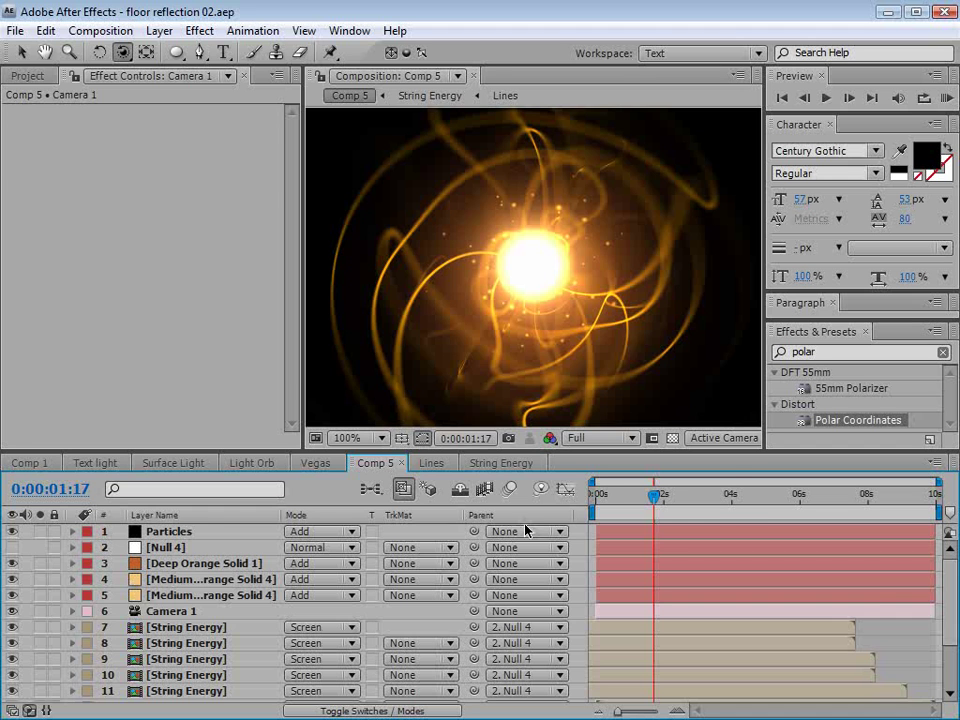
In the nested Lines composition, change the Vegas 2 stroke color on Black Solid 7 to deeper orange FF6000.
left_click(497, 462)
left_click(174, 533)
left_click(172, 549)
double_click(174, 549)
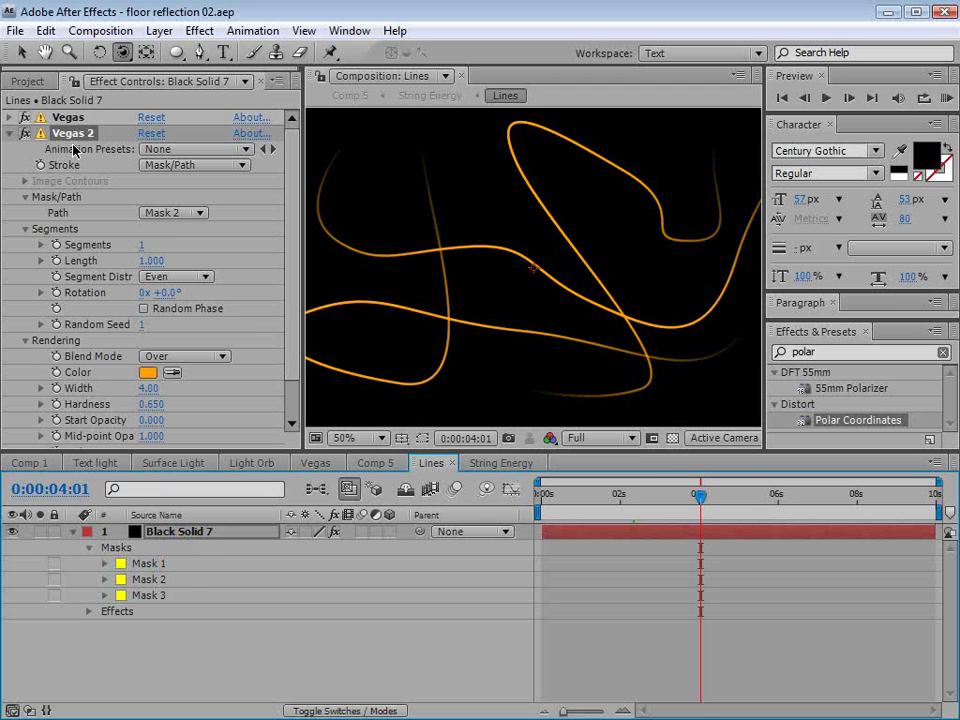
left_click(147, 372)
mouse_move(657, 465)
left_mouse_down()
mouse_move(655, 452)
mouse_move(654, 480)
left_mouse_up()
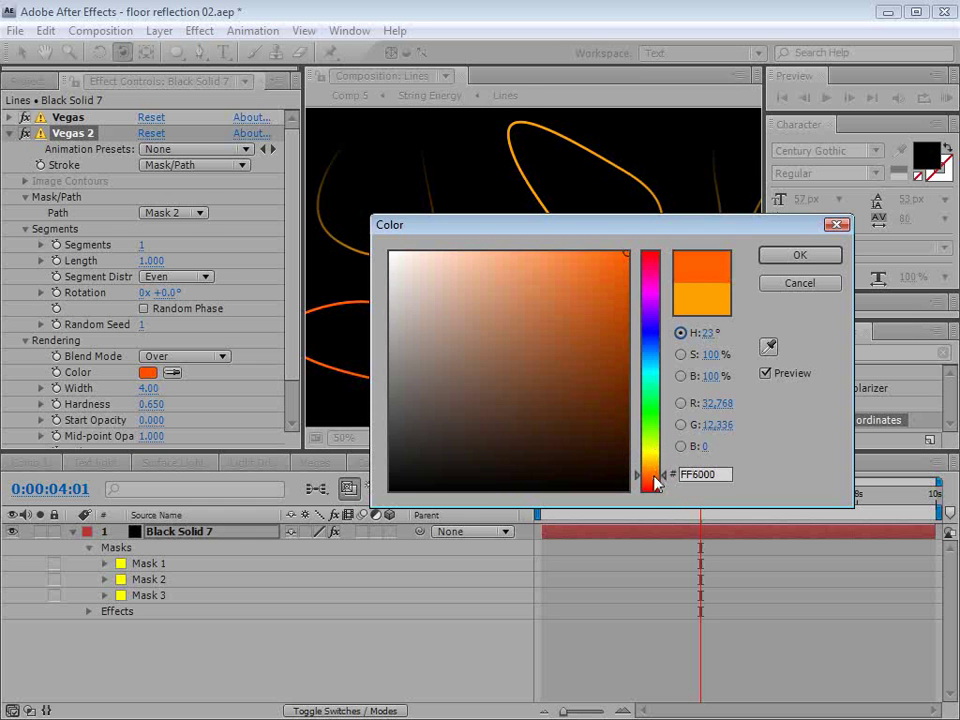
left_click(812, 255)
left_click(600, 657)
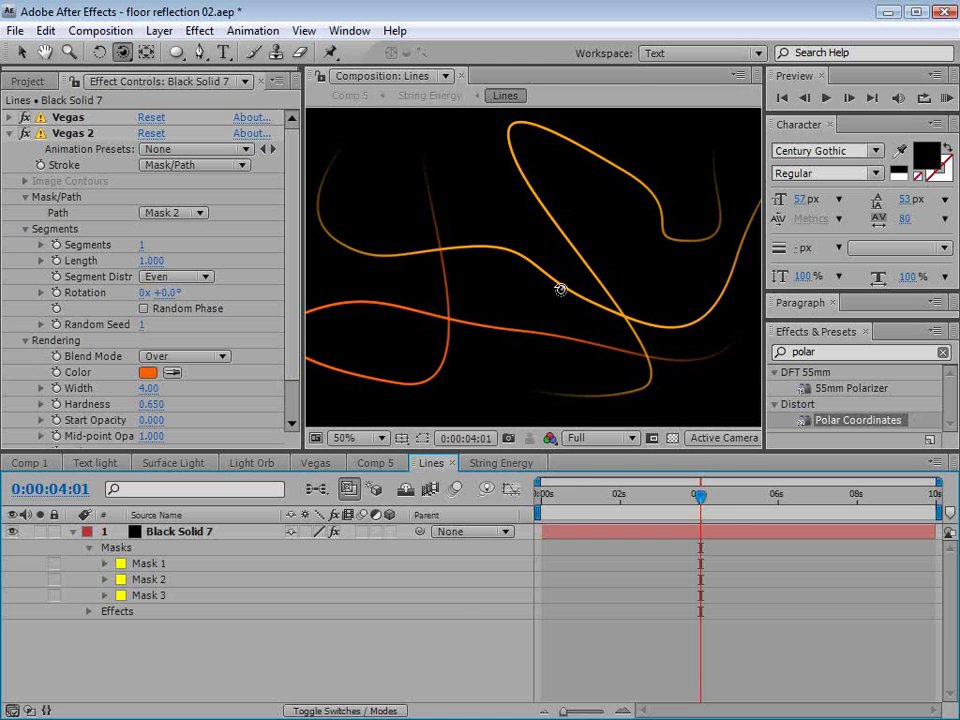
Review the recolored streaks in Comp 5 and compare them with the finished glow movie in the media player.
left_click(370, 462)
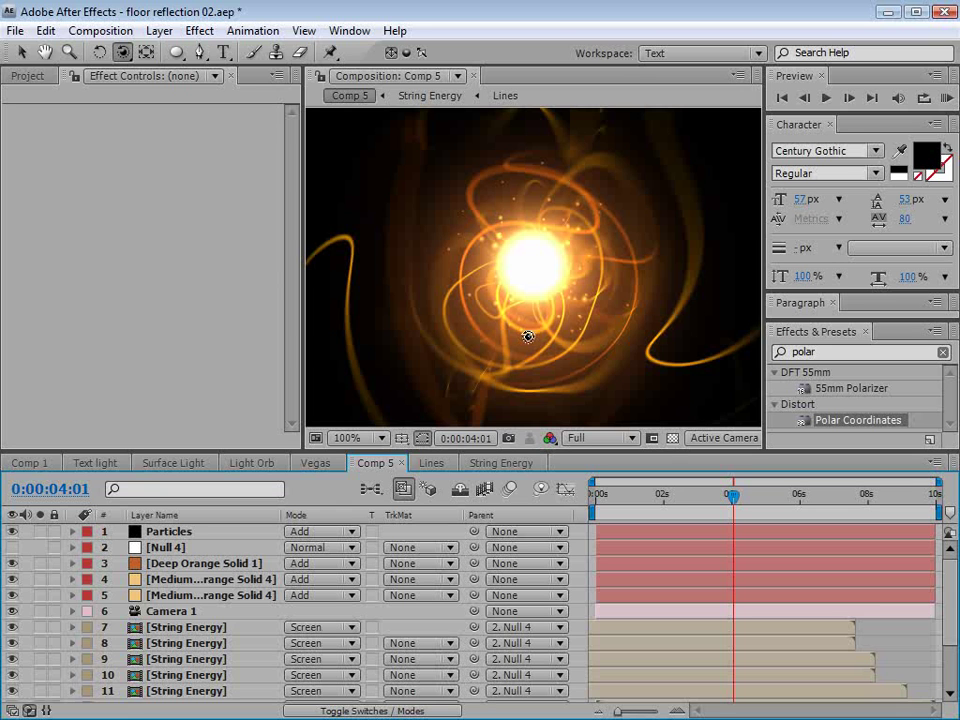
key("alt+Tab")
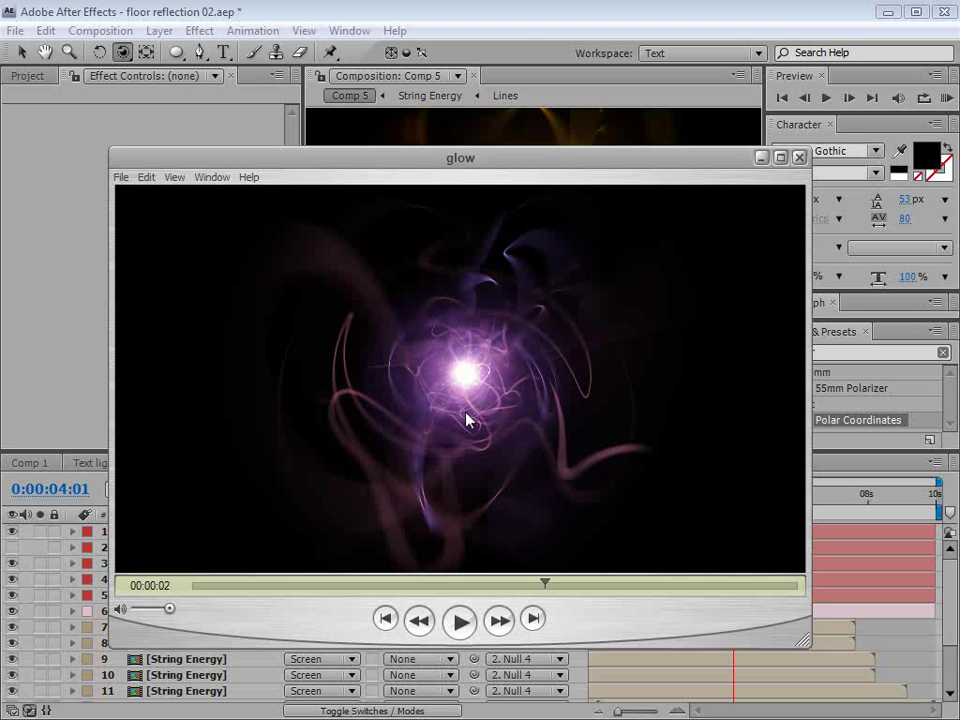
left_click(546, 21)
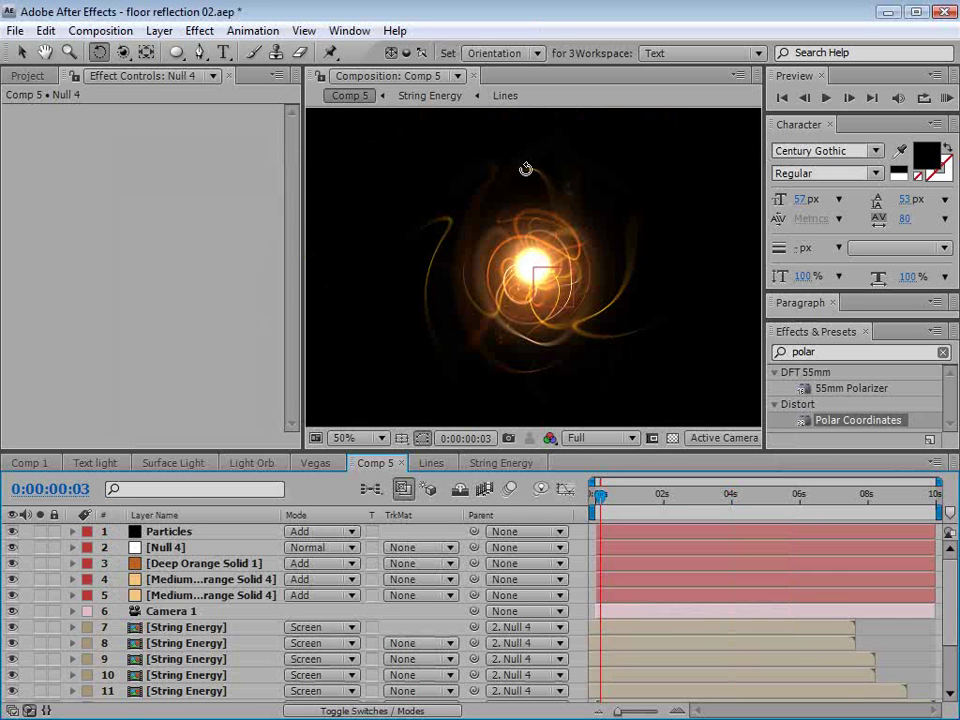
Add starting keyframes at 0:00:00:03 for the X, Y and Z Rotation of Null 4.
left_click(178, 549)
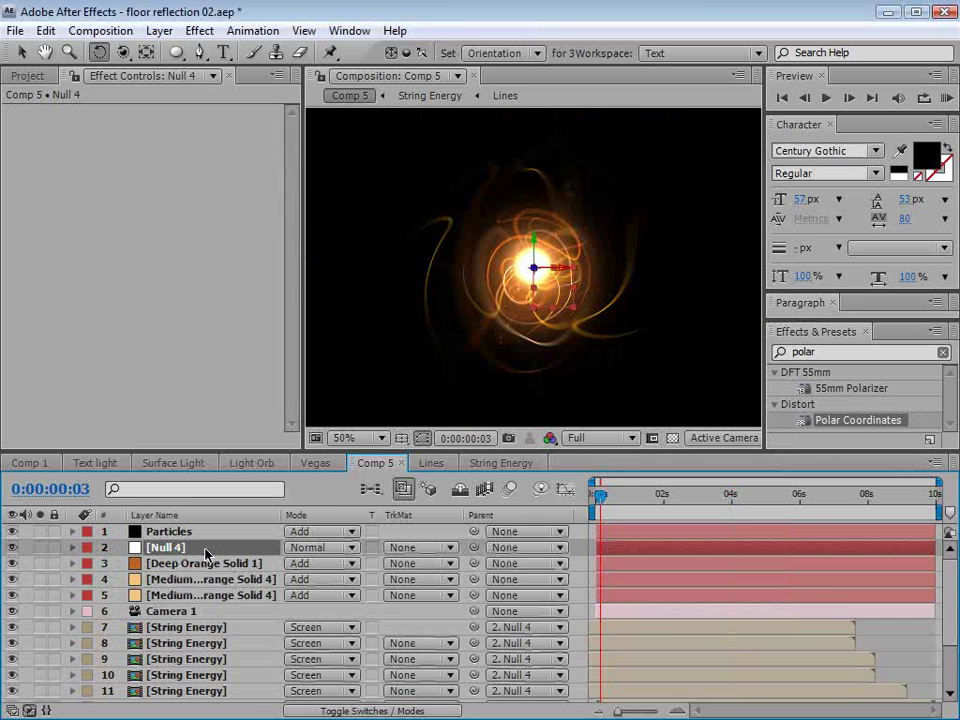
key("r")
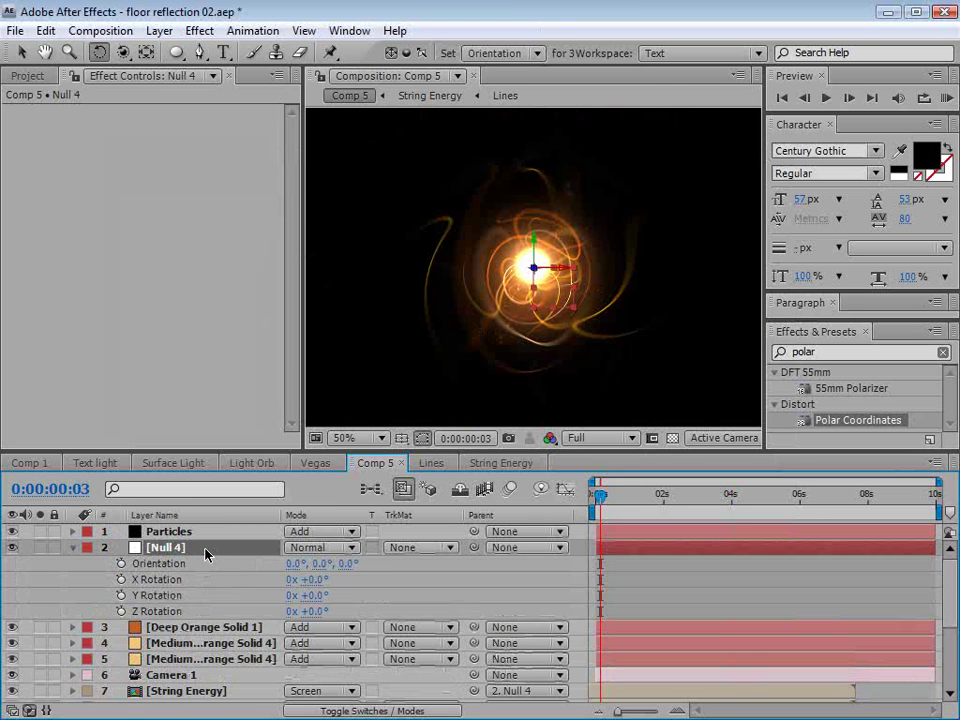
left_click(121, 579)
left_click(121, 611)
left_click(121, 595)
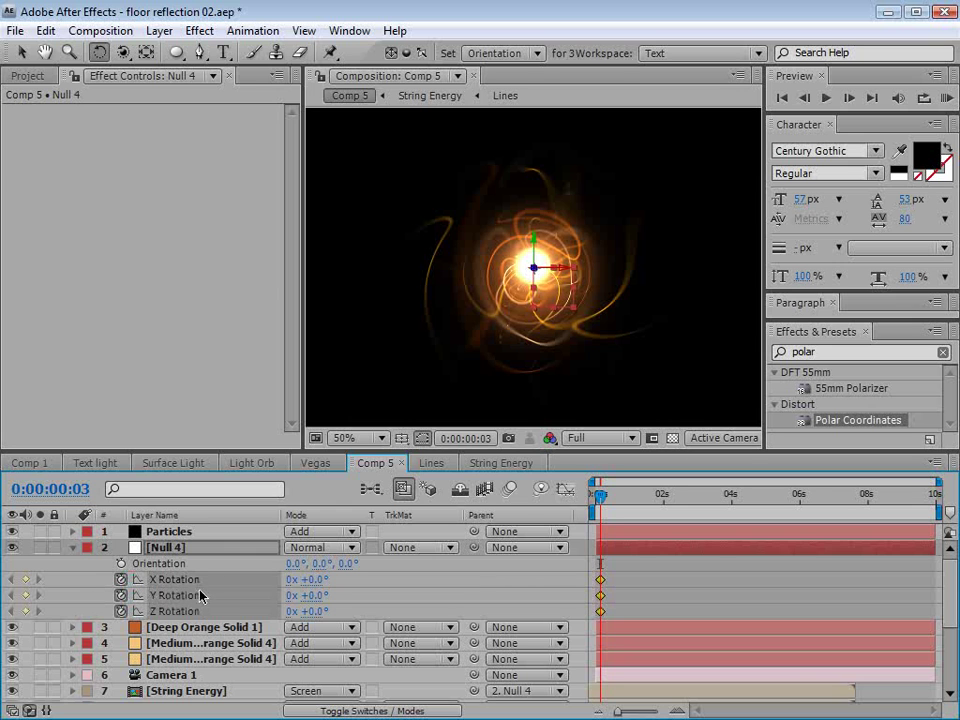
At 0:00:06:00, keyframe Null 4's X Rotation at 69° and Y Rotation at -351°, increase Z Rotation, and preview the spin.
left_click(797, 505)
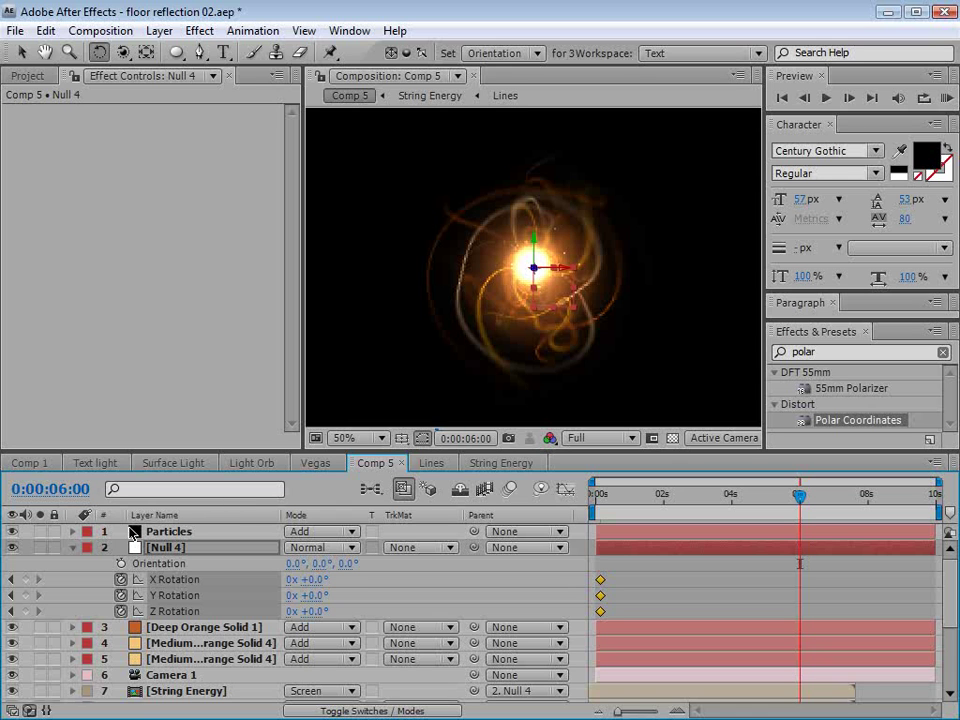
left_click_drag(315, 595, 120, 595)
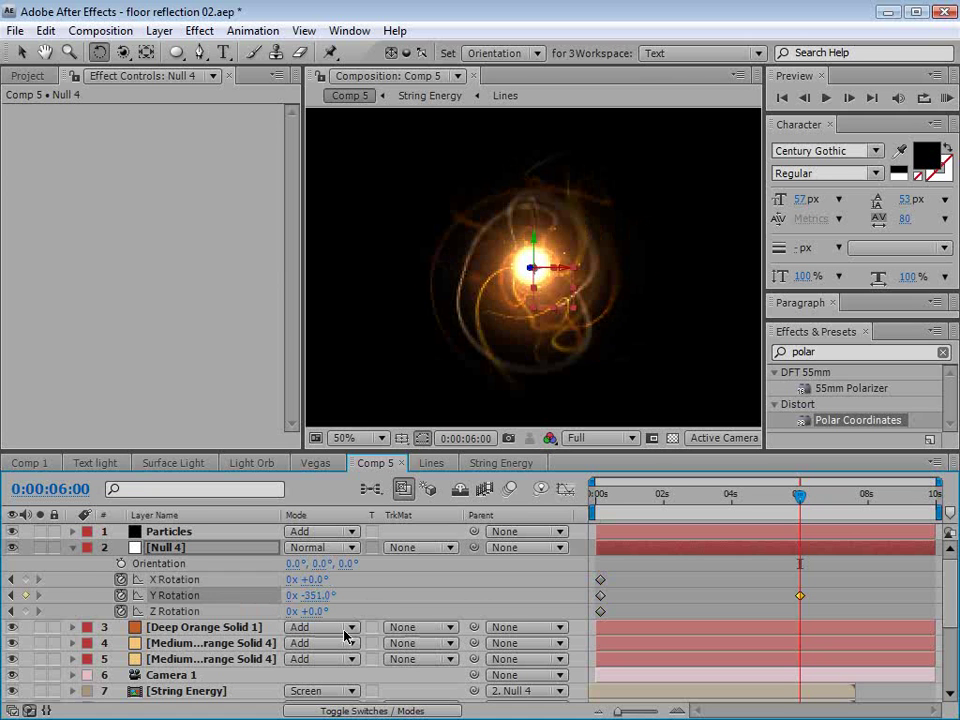
left_click_drag(311, 579, 379, 582)
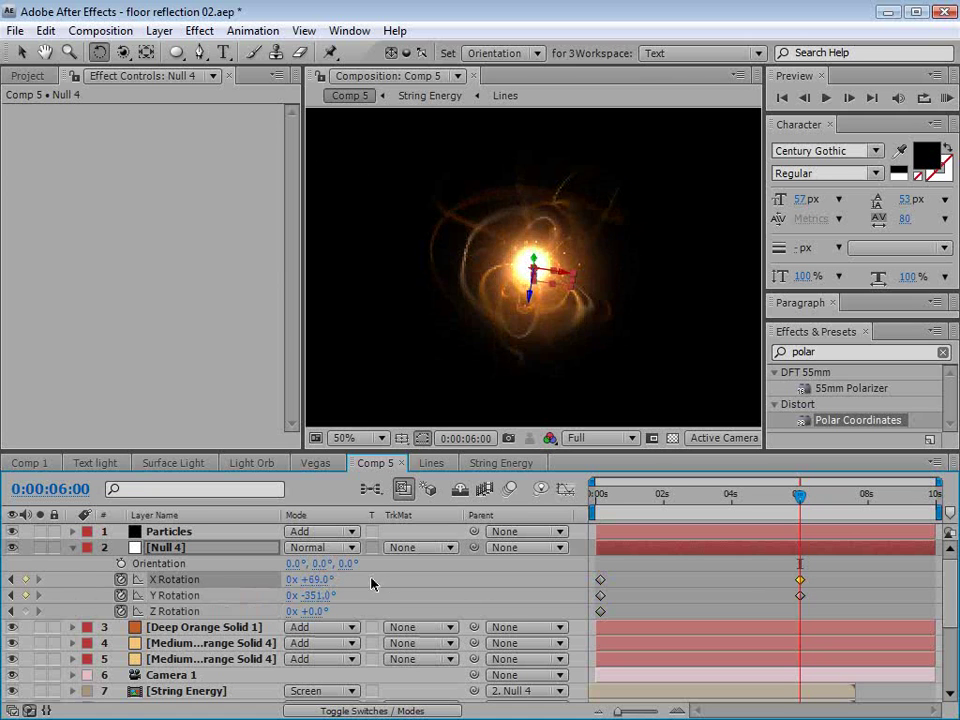
left_click_drag(311, 611, 583, 606)
left_click_drag(671, 491, 717, 513)
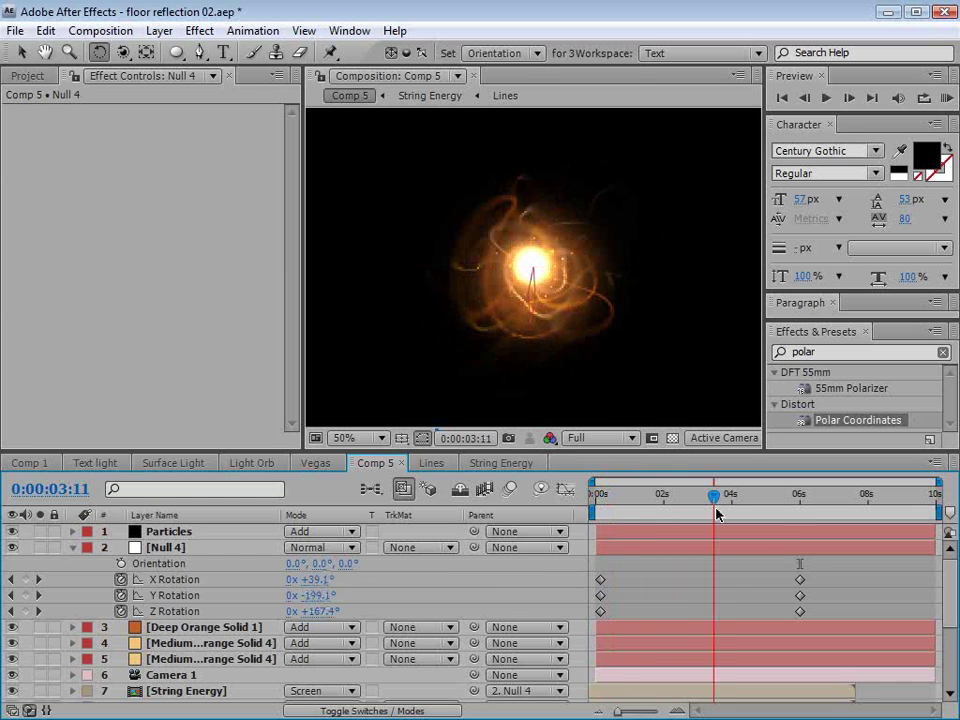
Preview Null 4's spin in Draft 3D and try moving its starting rotation keyframes to about 6 seconds.
left_click(428, 489)
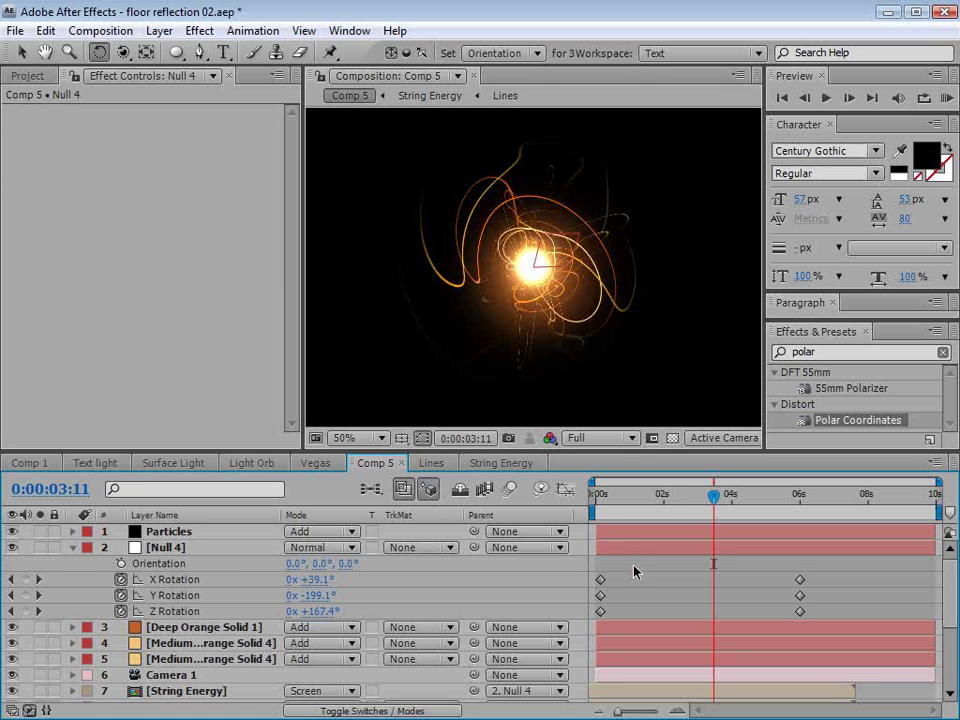
left_click_drag(614, 497, 744, 497)
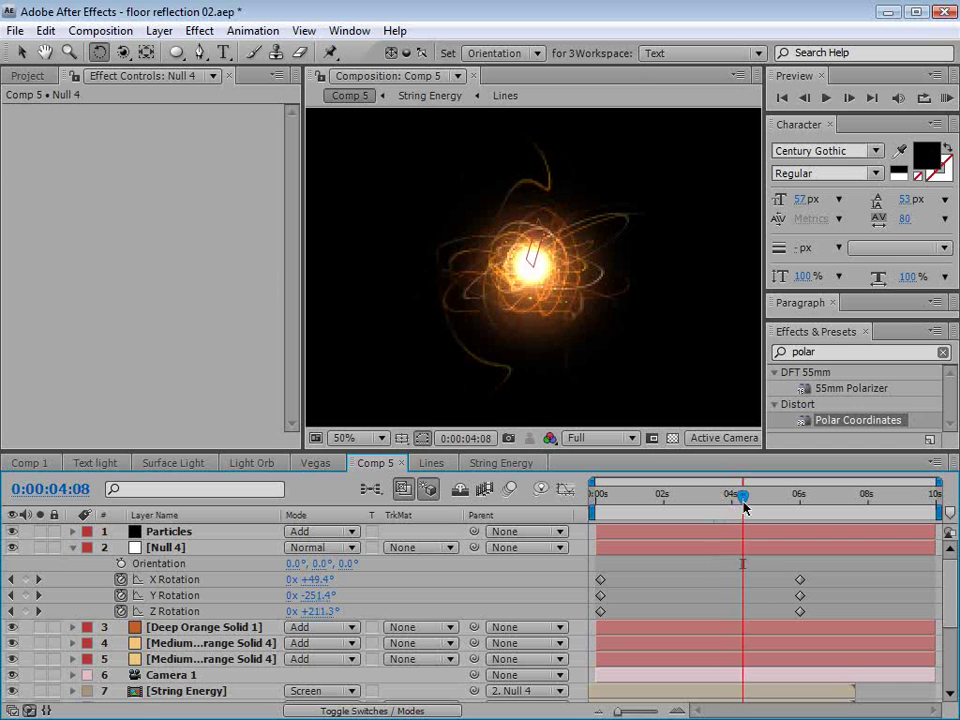
left_click_drag(612, 572, 797, 583)
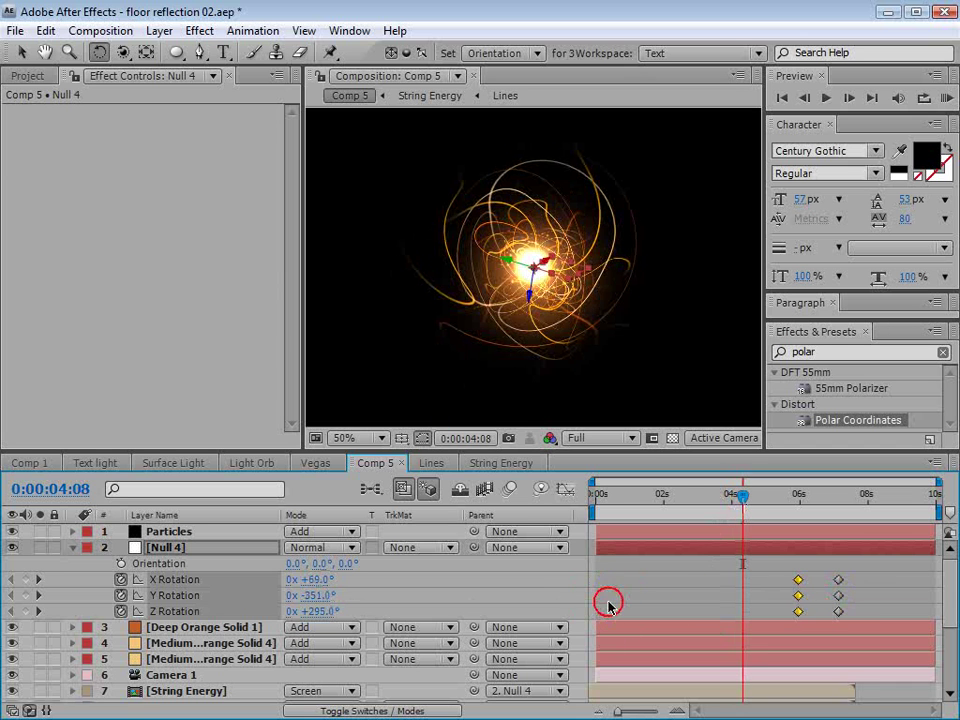
key("ctrl+z")
left_click_drag(743, 497, 696, 500)
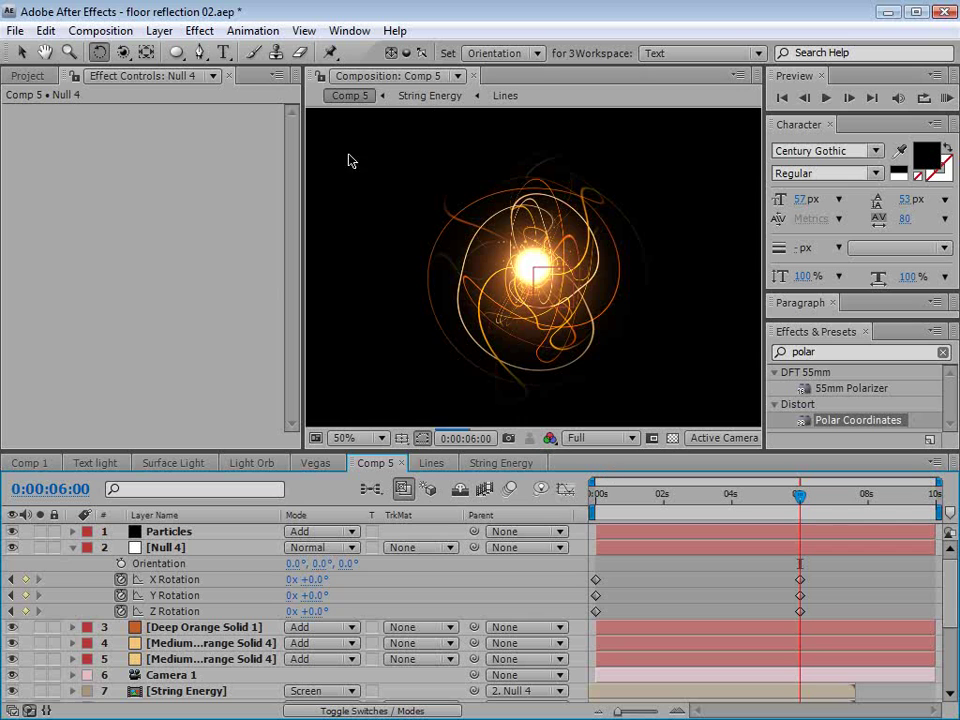
left_click_drag(561, 189, 560, 185)
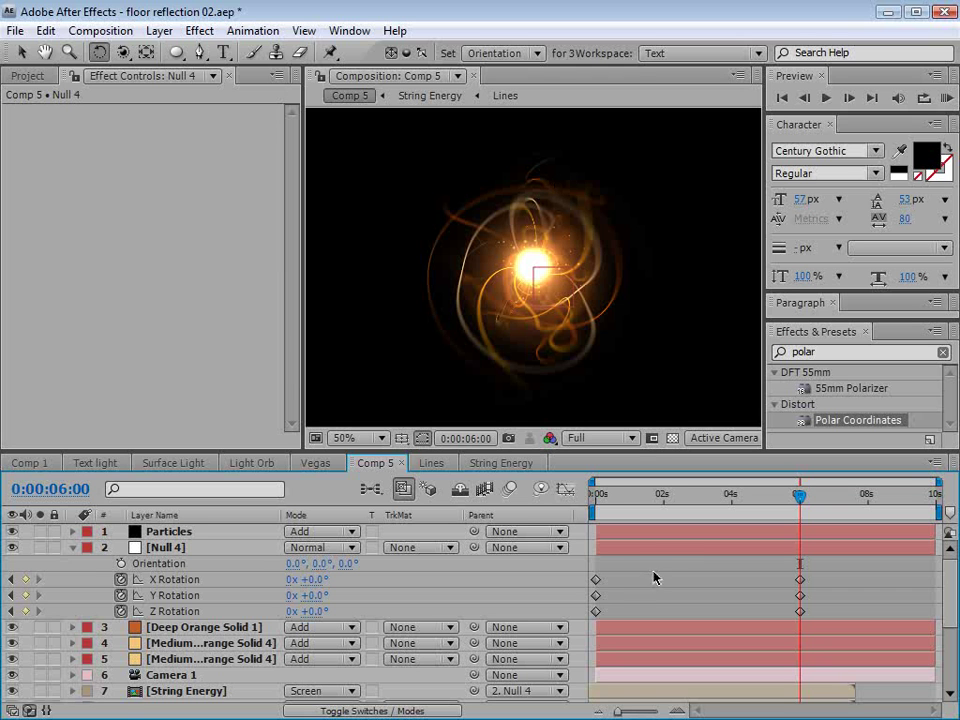
Render Comp 5 as Orange_Energy.mov, a QuickTime Movie with Photo - JPEG compression at quality 96.
left_click(102, 30)
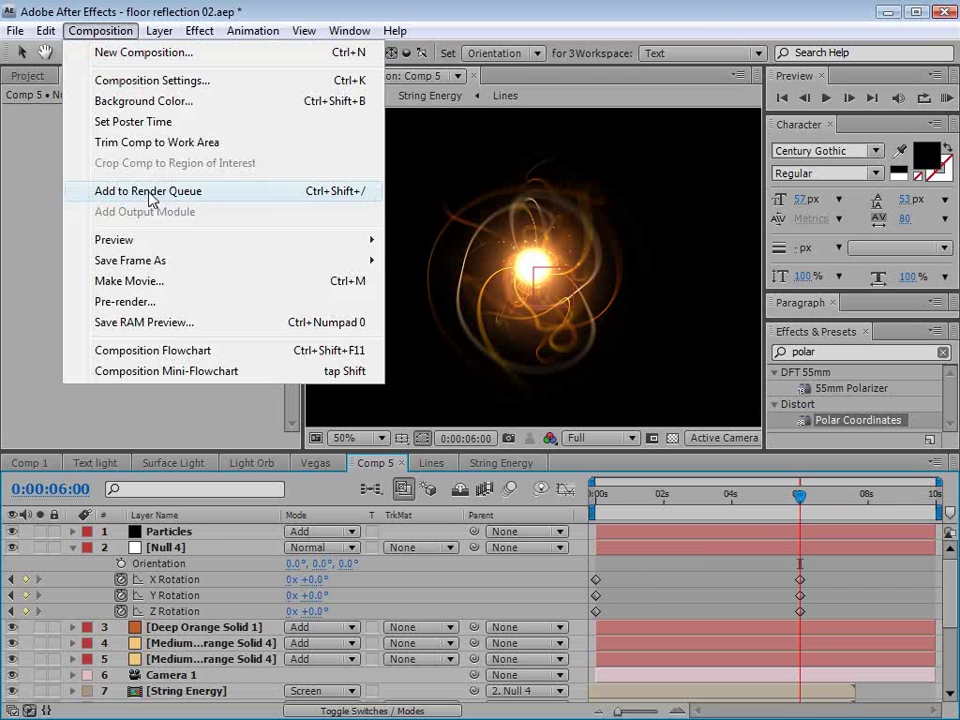
left_click(150, 193)
left_click(165, 584)
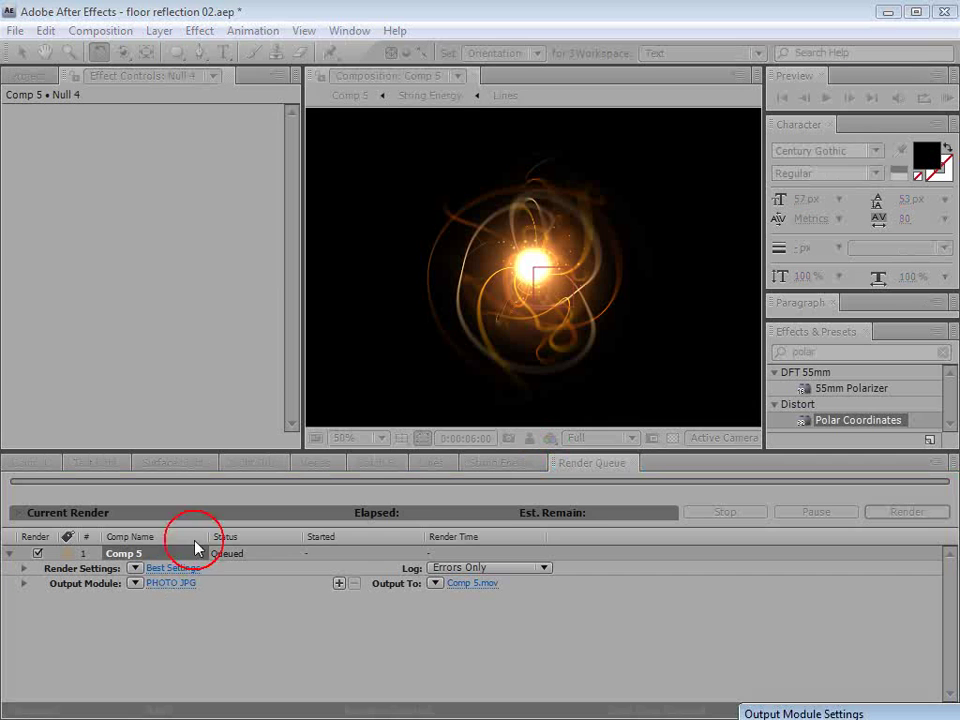
left_click_drag(800, 710, 422, 100)
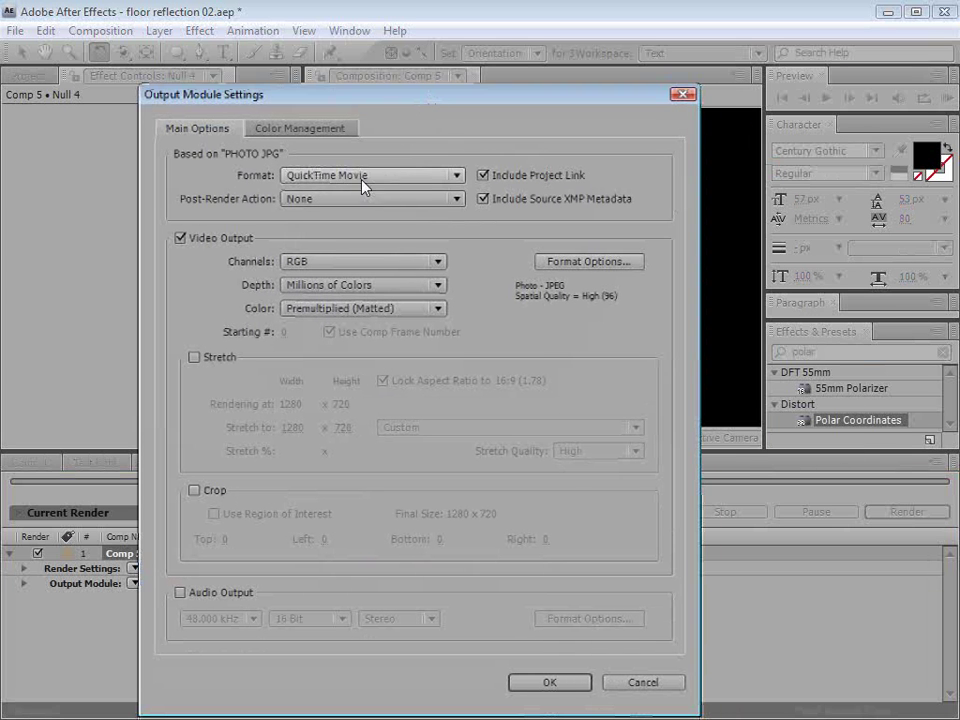
left_click(575, 261)
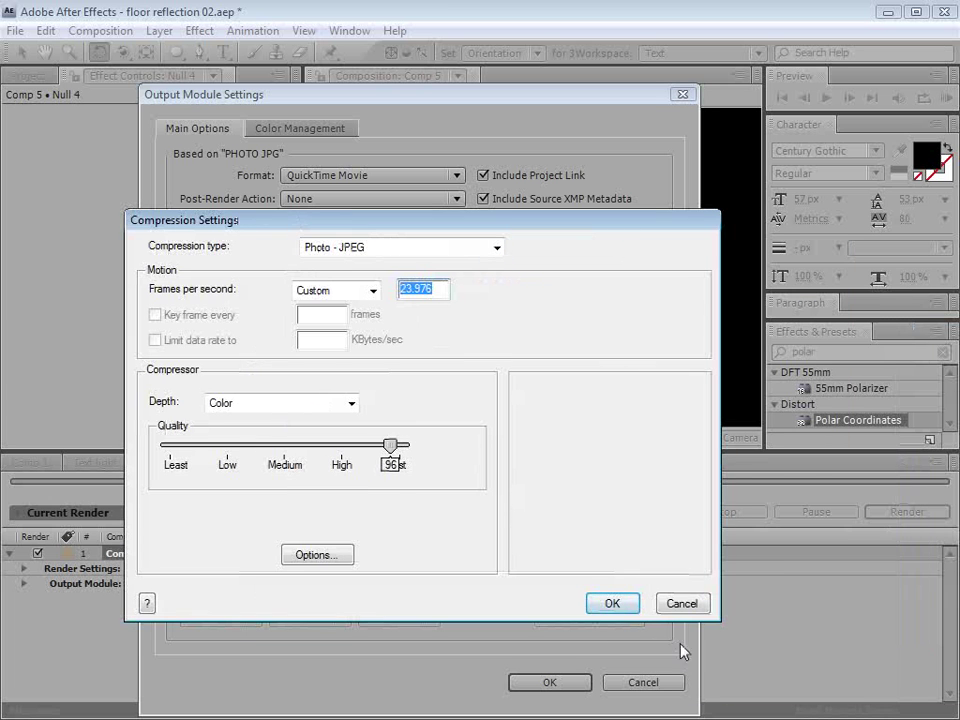
left_click(613, 604)
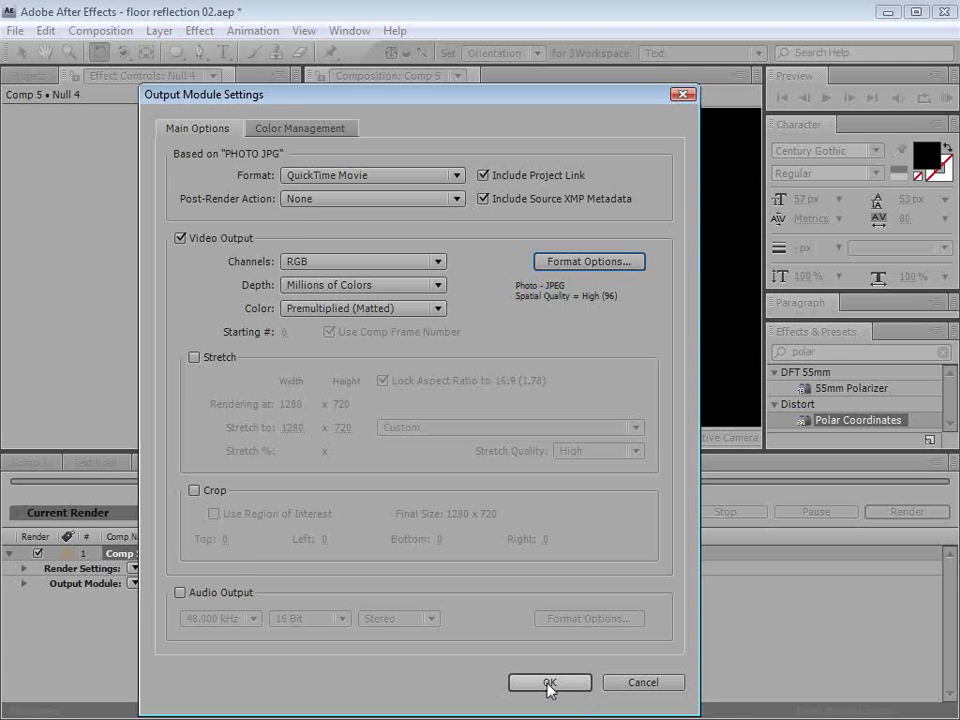
left_click(549, 683)
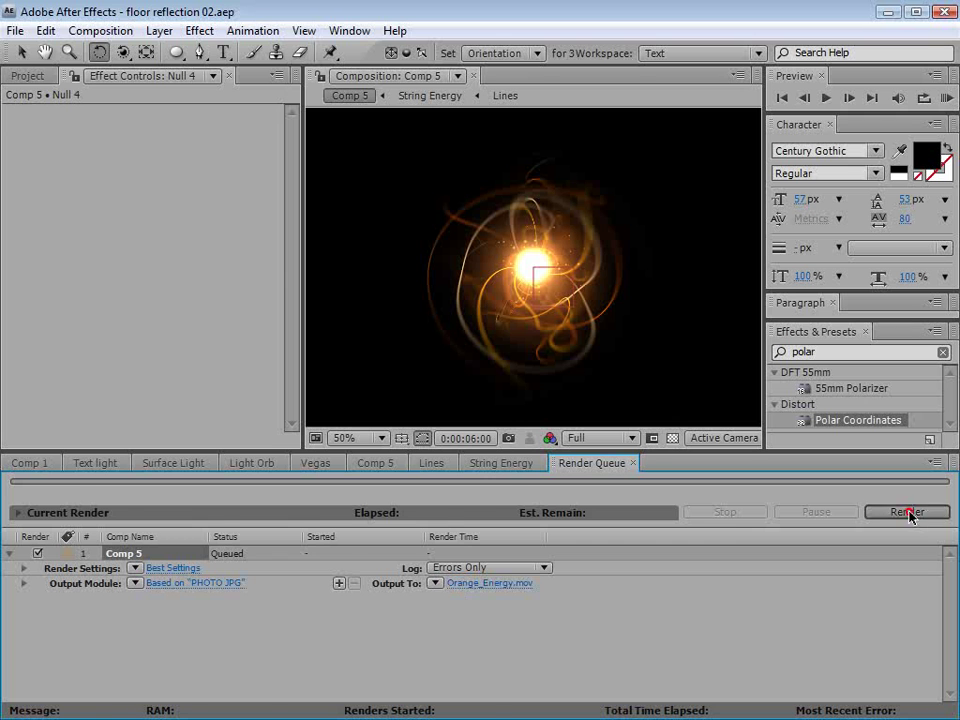
left_click(908, 512)
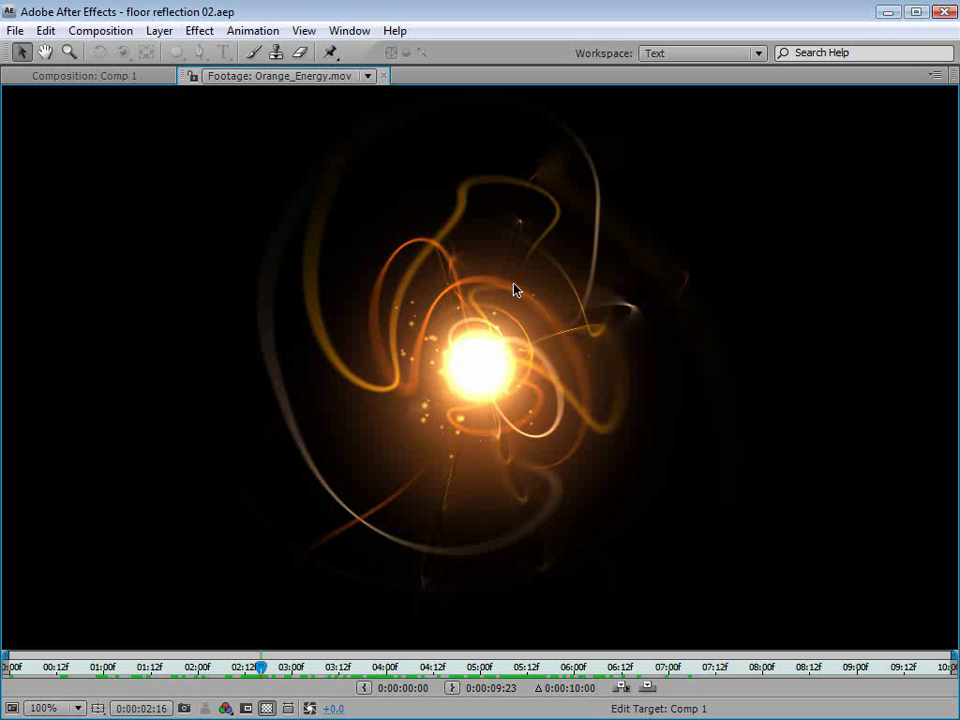
Review the rendered Orange_Energy.mov and scrub through the Street_Footage.mov source clip.
key("grave")
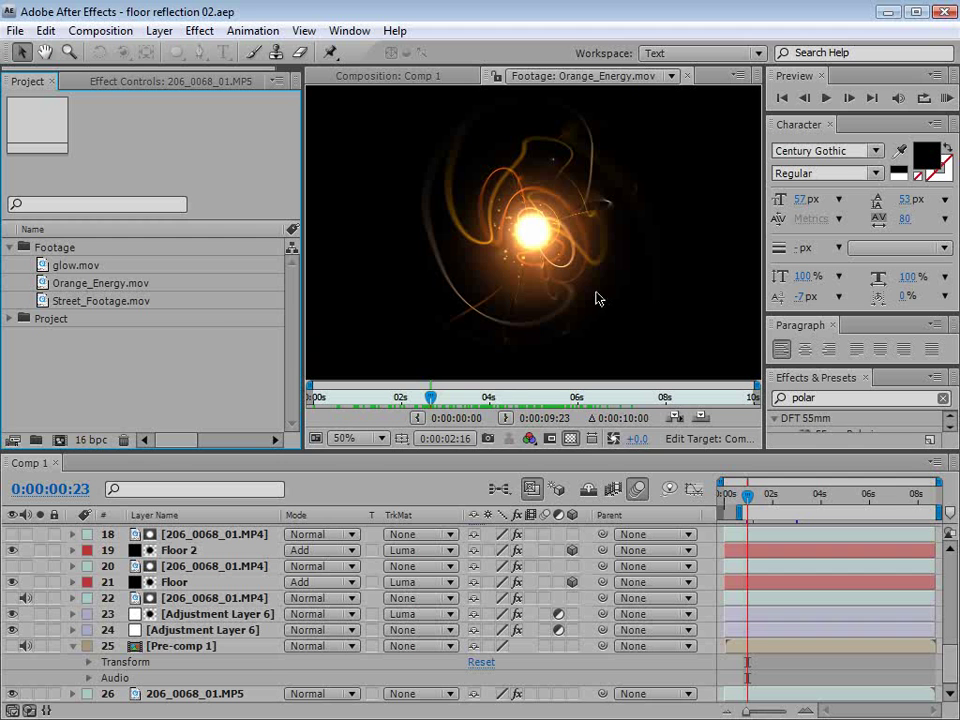
left_click_drag(430, 396, 632, 396)
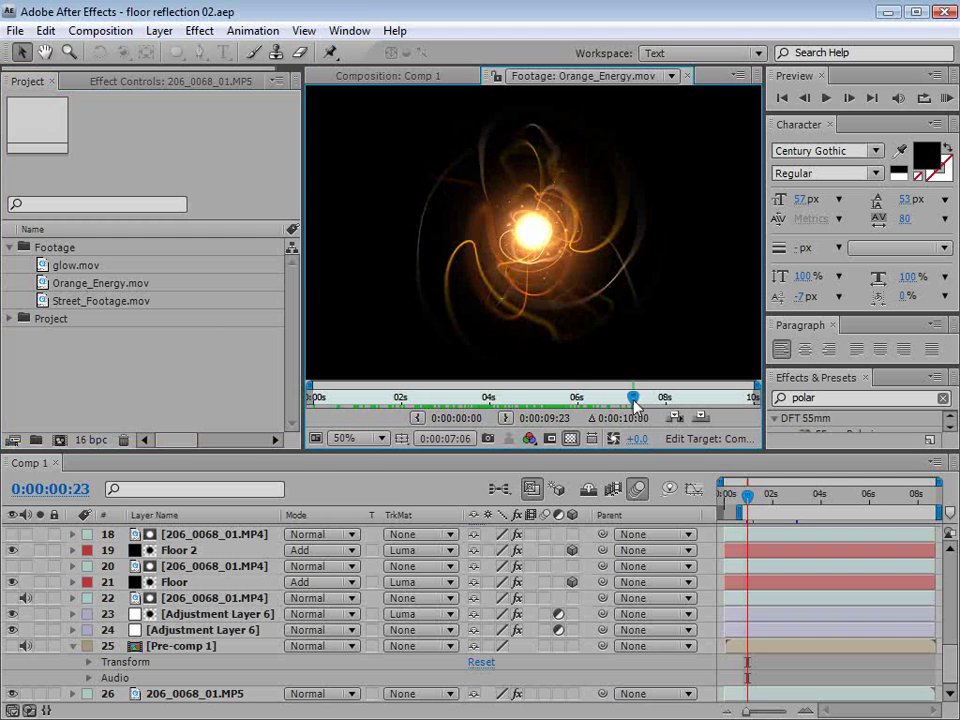
double_click(38, 302)
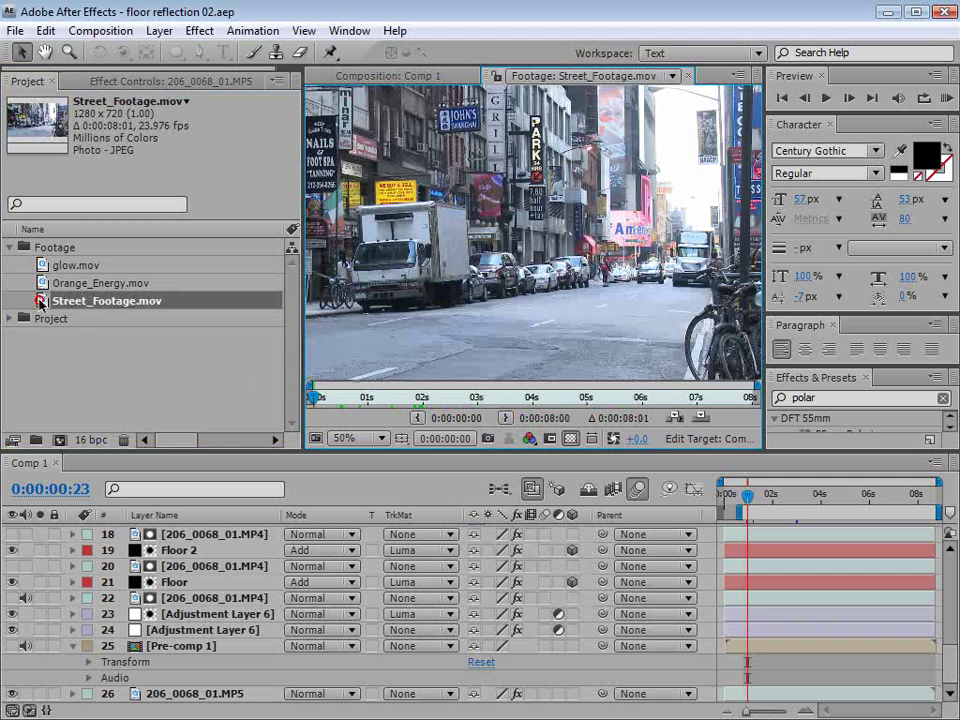
left_click_drag(384, 396, 586, 398)
left_click(146, 360)
Create a composition from Street_Footage.mov and scrub through it at 25% magnification to check the camera movement.
left_click(40, 300)
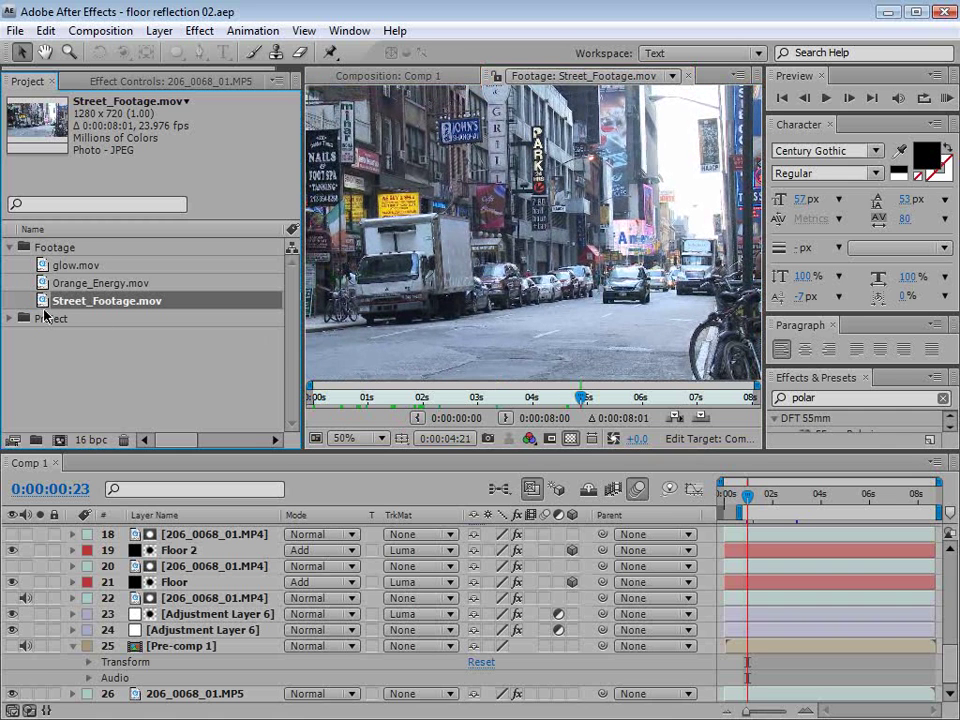
left_click_drag(40, 300, 60, 440)
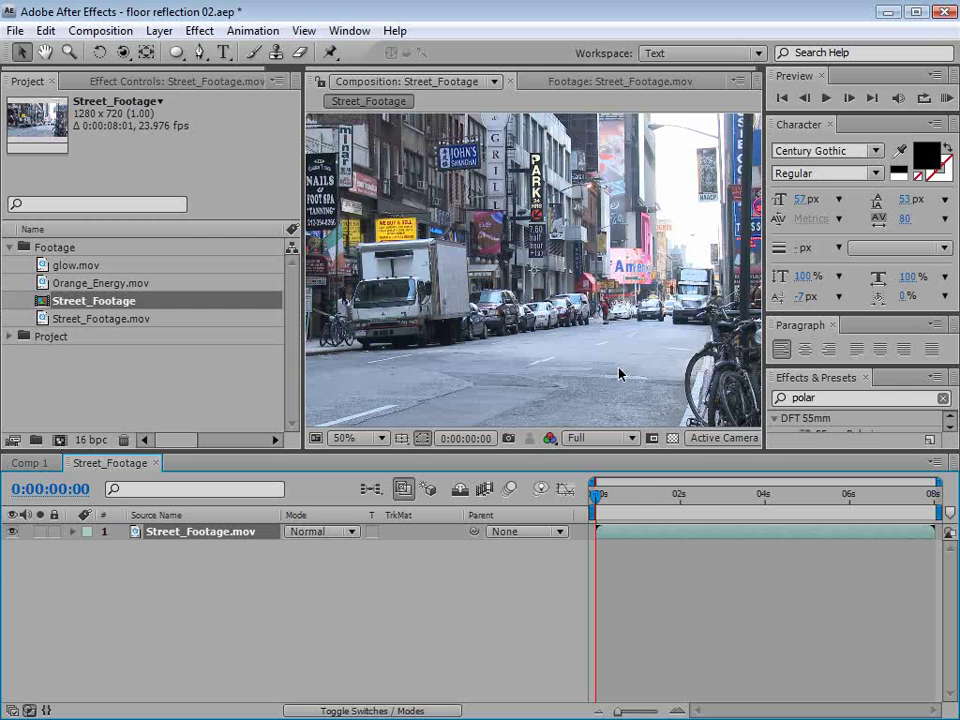
left_click_drag(621, 495, 679, 495)
left_click(694, 566)
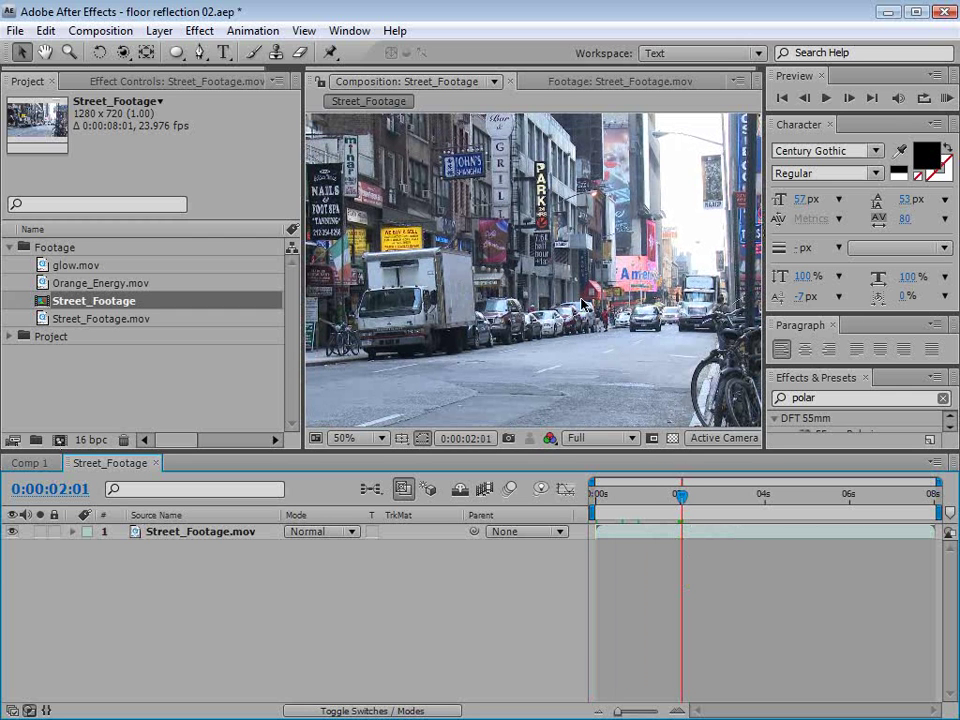
left_click(386, 218)
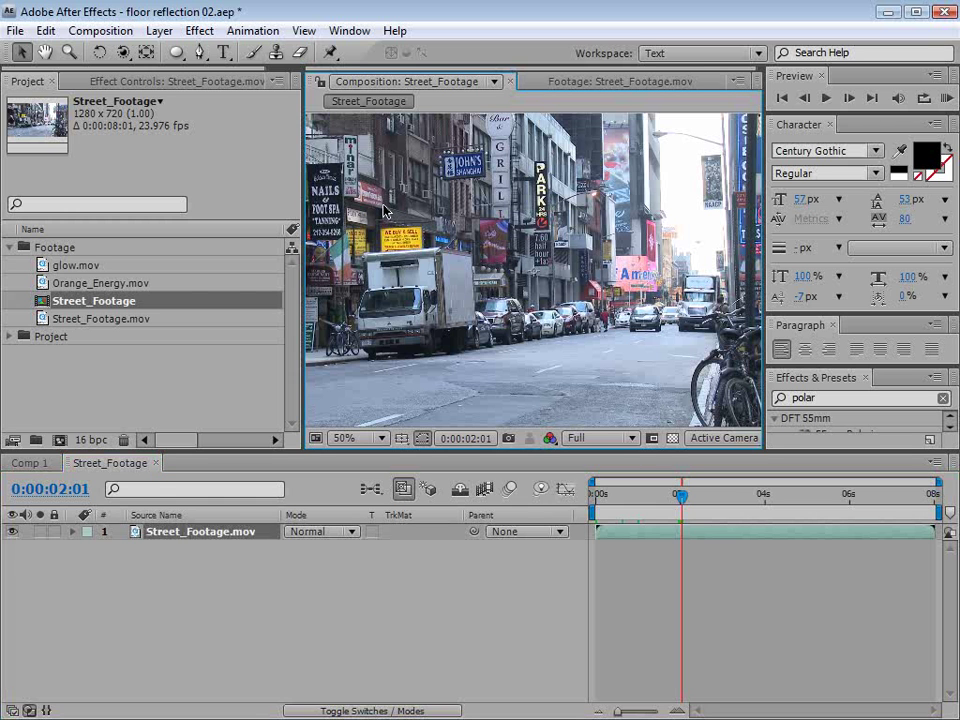
key("grave")
key("grave")
key("comma")
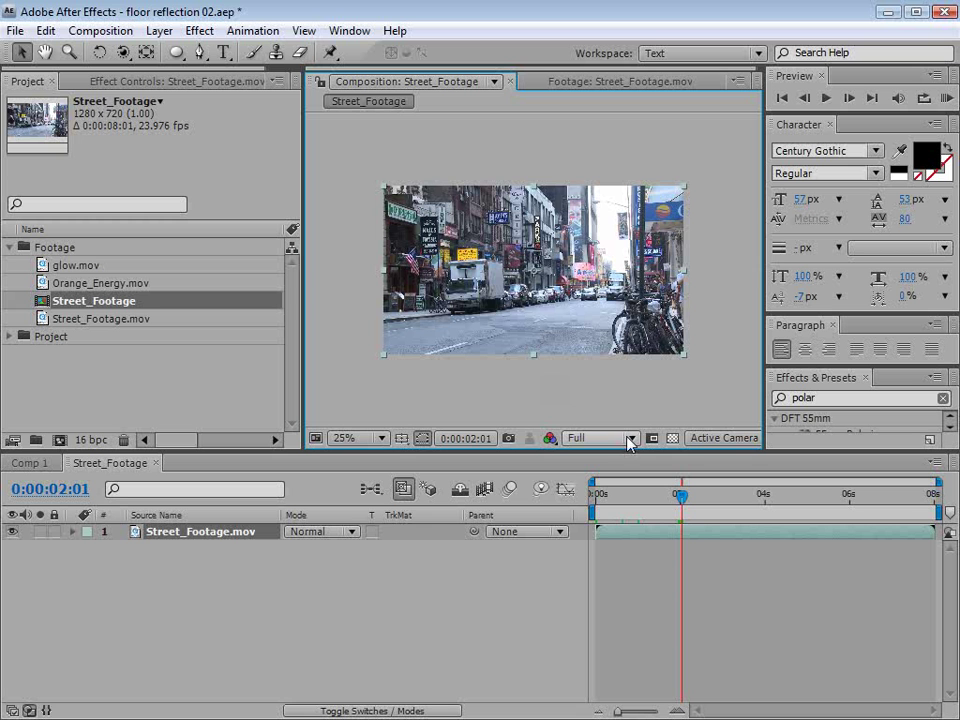
left_click_drag(612, 512, 800, 515)
left_click(731, 597)
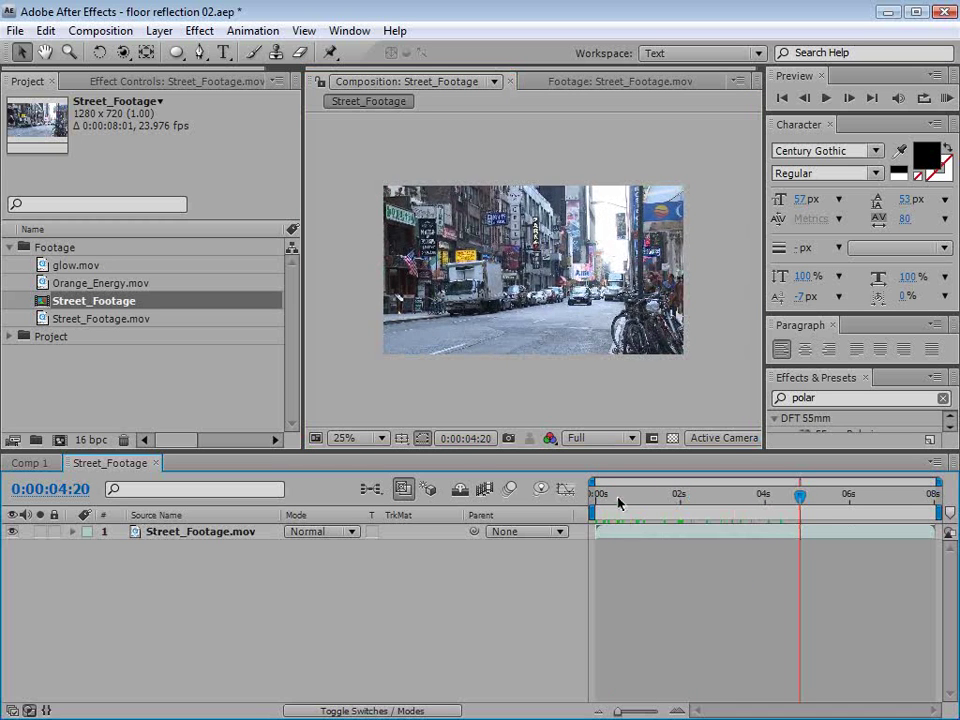
Start a Stabilize Motion track on the Street_Footage.mov layer from the first frame, with Position and Rotation enabled.
left_click_drag(621, 512, 578, 513)
left_click(620, 533)
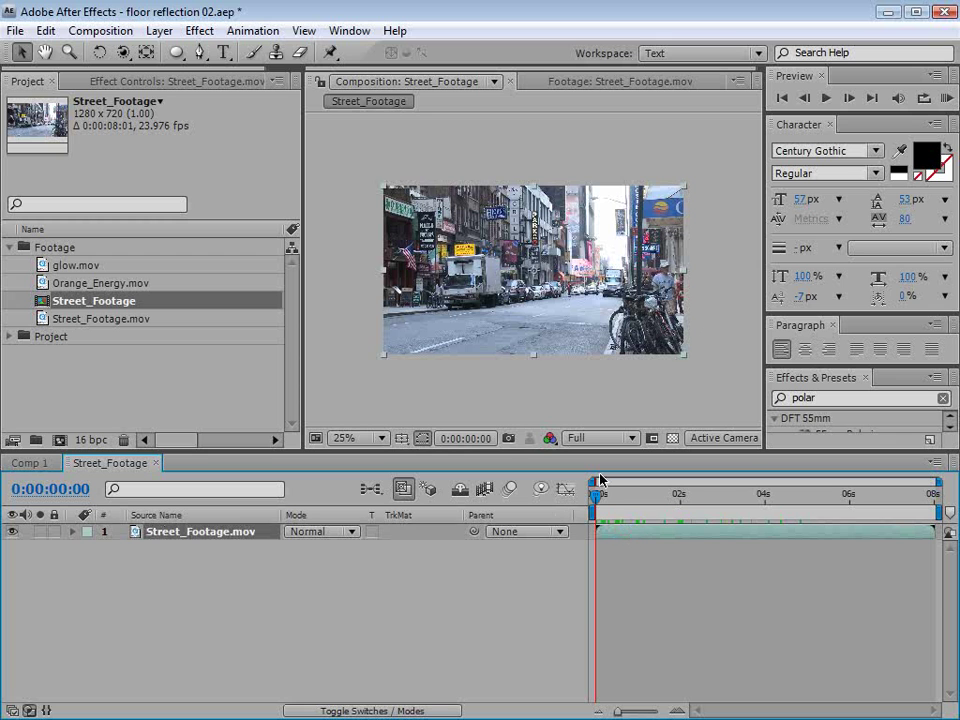
left_click(340, 30)
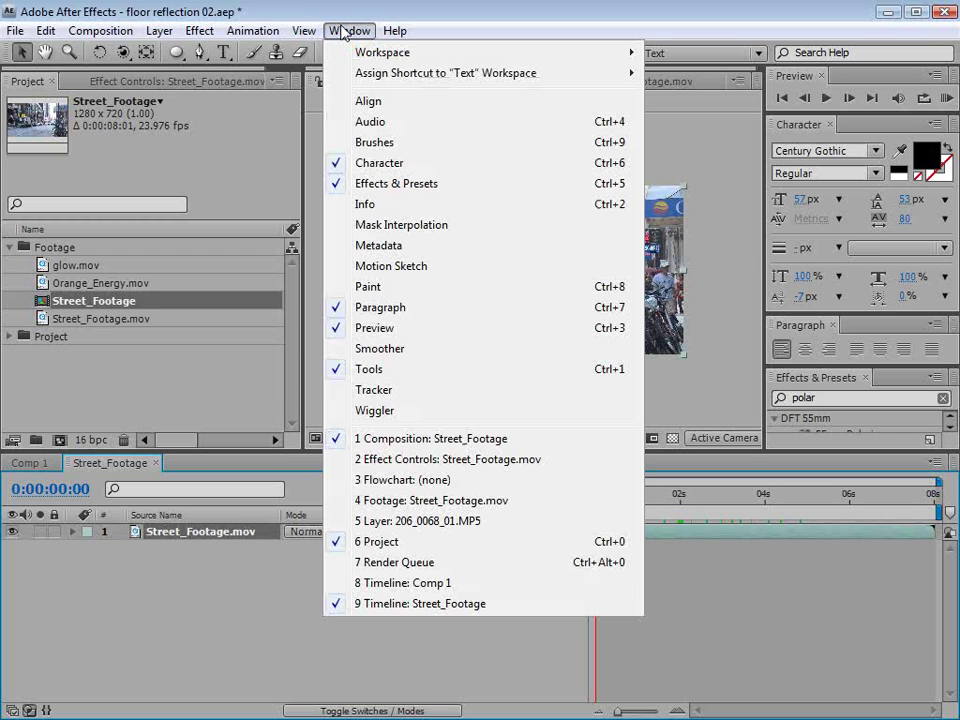
left_click(420, 392)
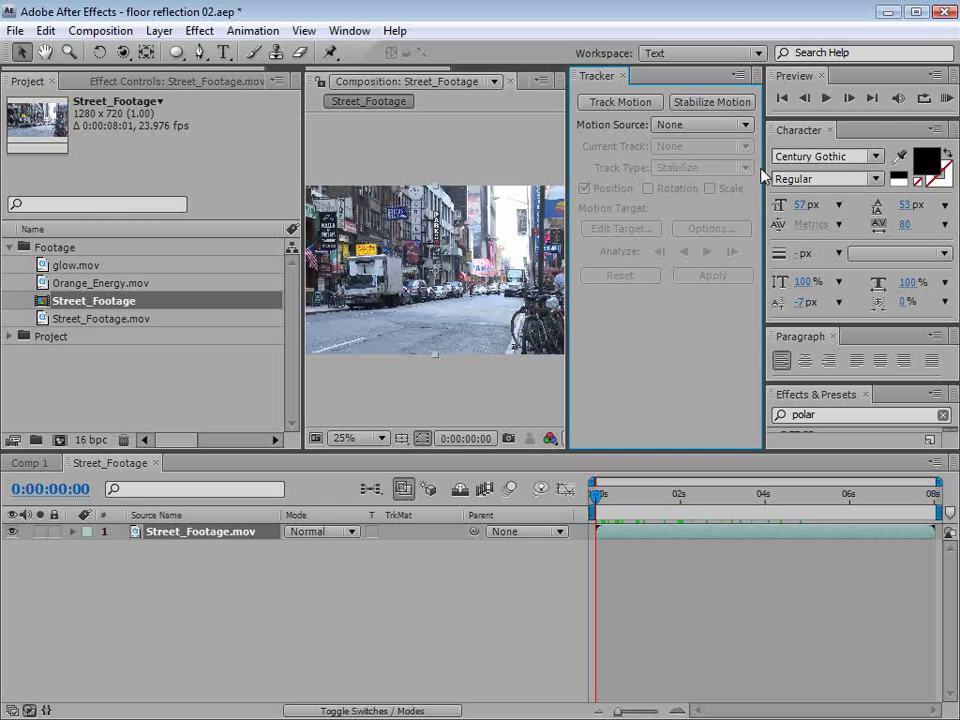
left_click(718, 104)
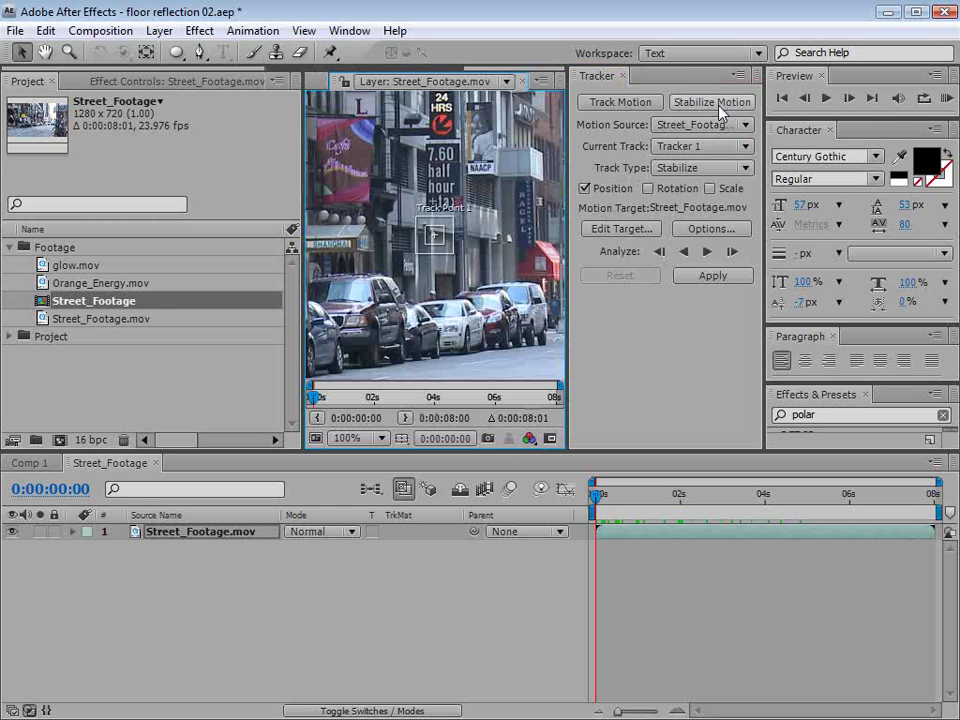
left_click(648, 189)
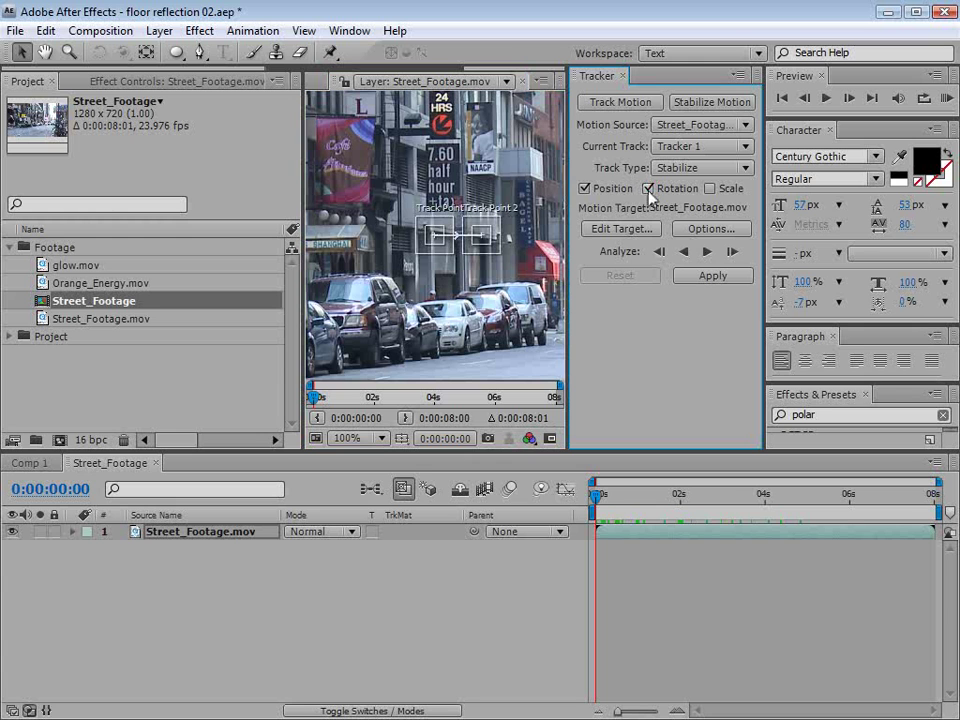
Place Track Point 1 on the far street edge below the sidewalk signs and Track Point 2 beside the parked bicycles' front wheel.
key("grave")
left_click_drag(331, 495, 476, 439)
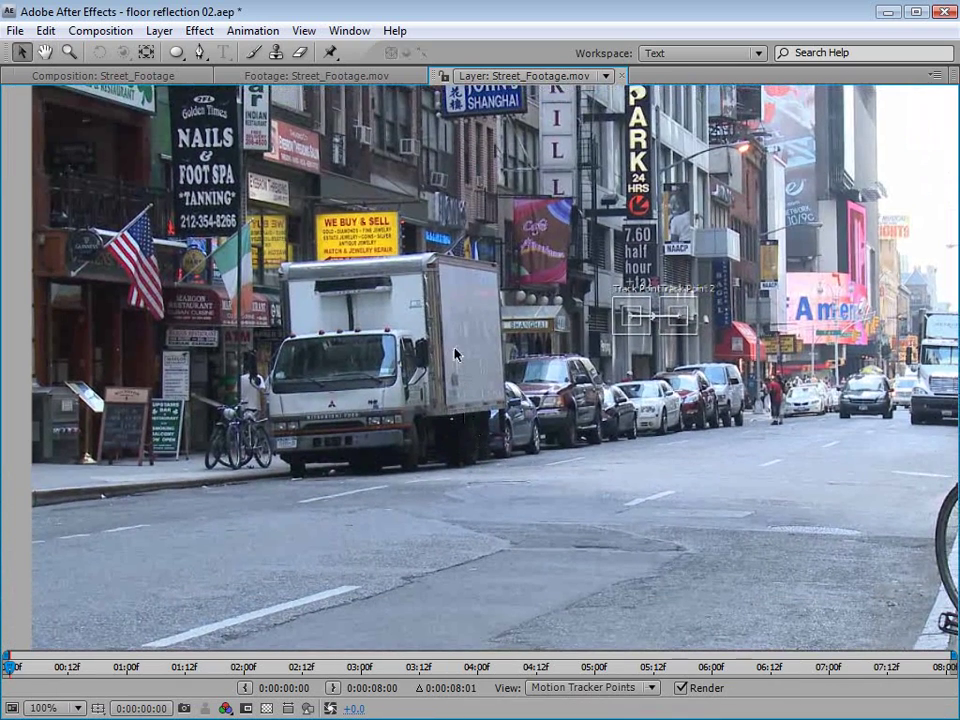
left_click_drag(633, 322, 107, 506)
key("space")
left_click_drag(750, 354, 563, 361)
left_click_drag(493, 330, 790, 518)
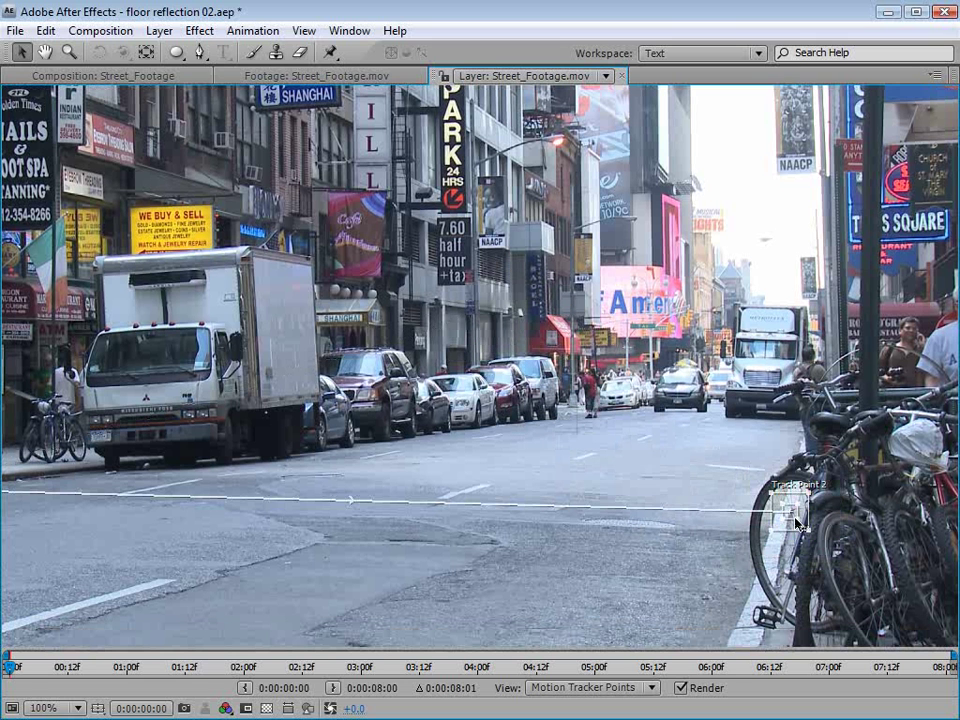
scroll(448, 505, "down", 1)
left_click_drag(424, 416, 435, 435)
key("grave")
scroll(472, 270, "down", 1)
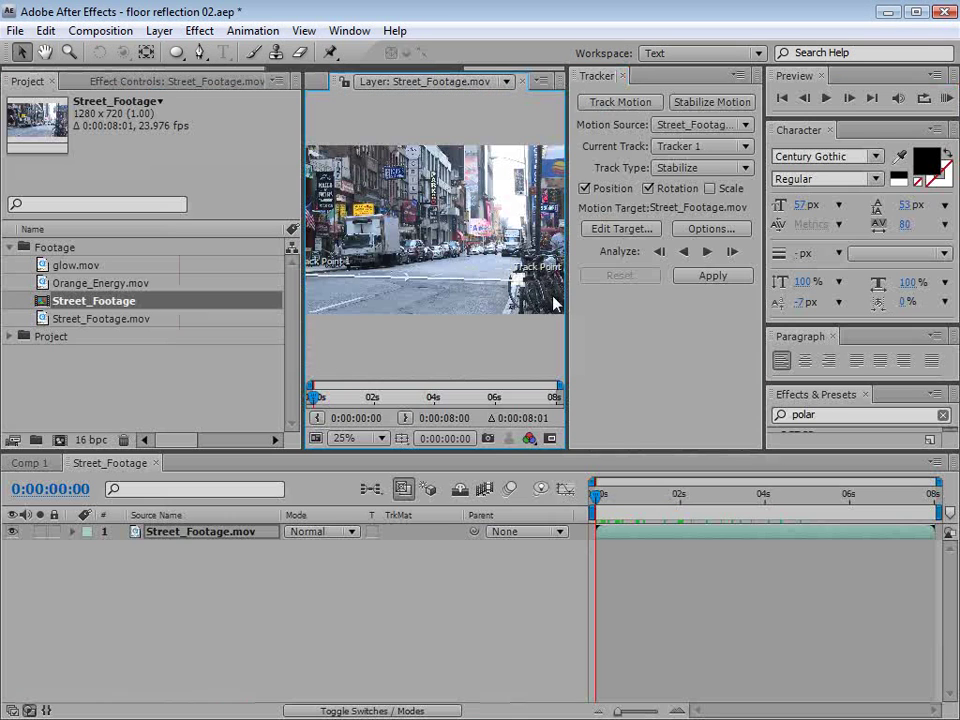
left_click_drag(303, 317, 220, 317)
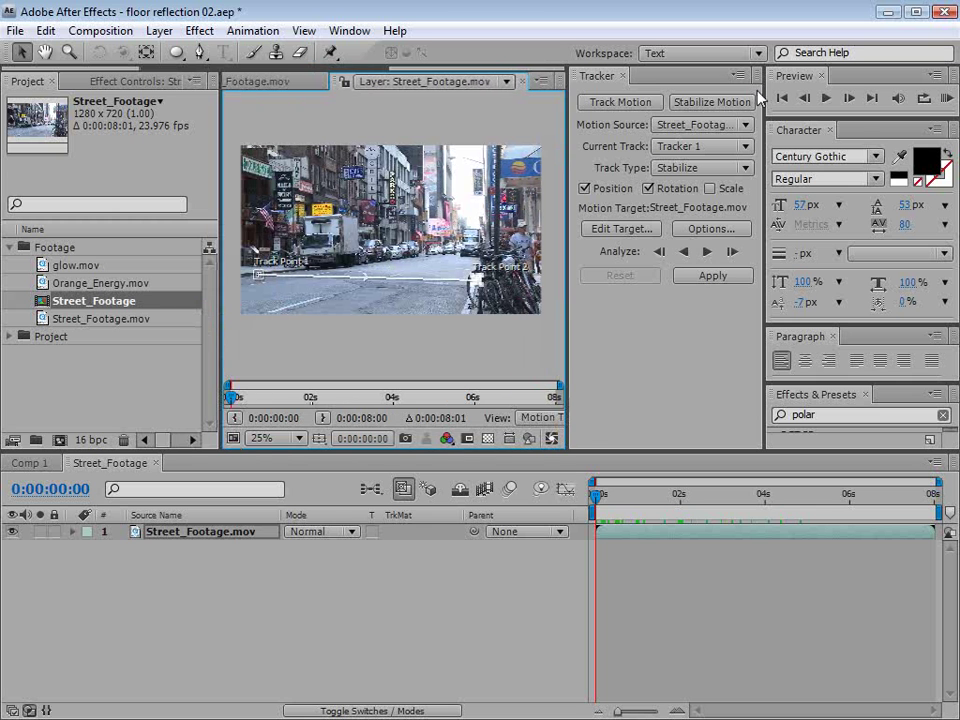
Analyze both track points forward through the clip, apply the stabilization in X and Y, and scrub the result.
left_click(707, 252)
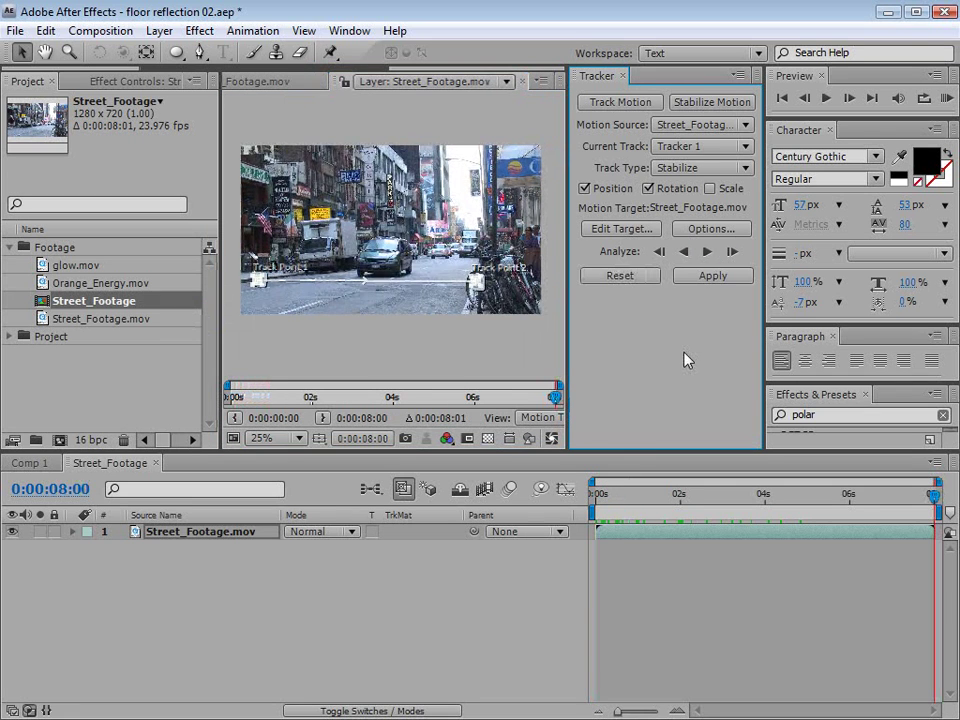
left_click(707, 280)
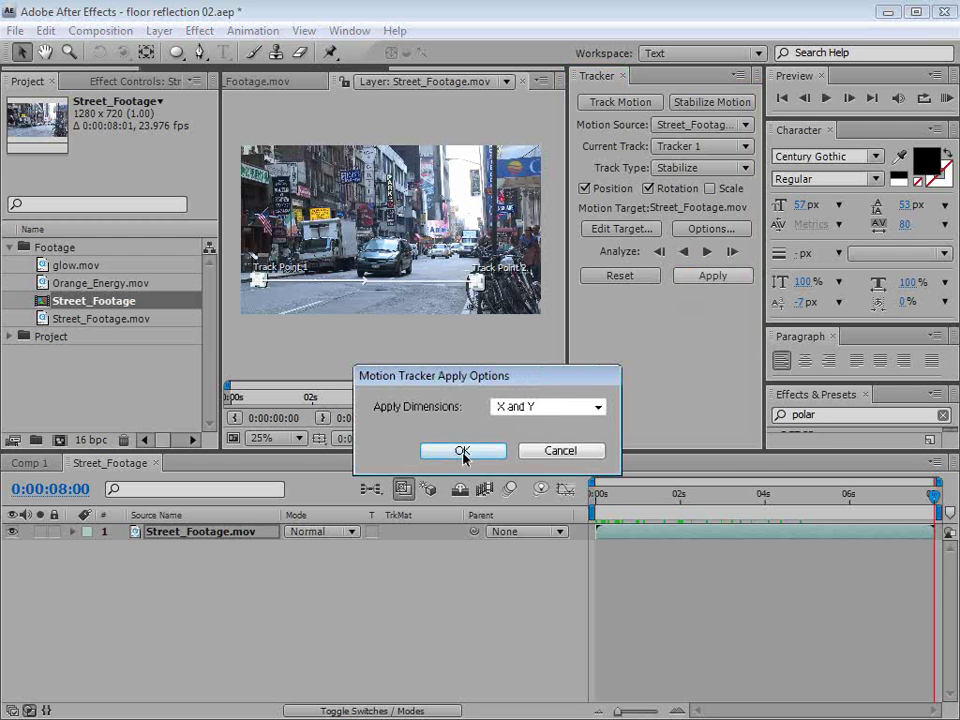
left_click(461, 452)
left_click_drag(622, 498, 327, 545)
left_click(72, 531)
left_click(686, 600)
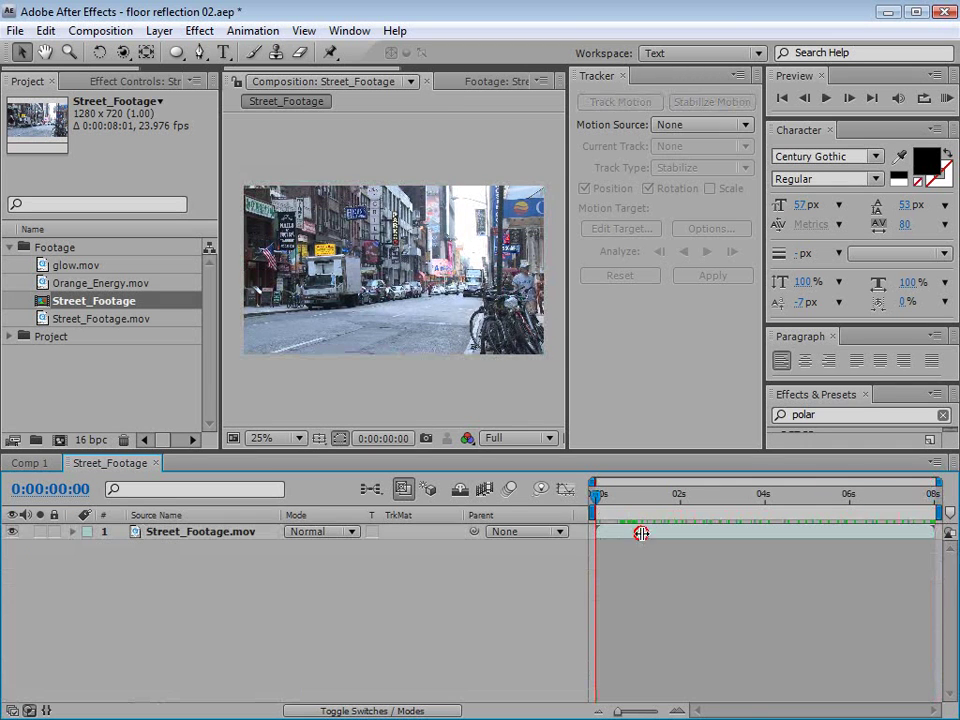
Close the Tracker and enlarge the composition viewer to show the stabilized street footage at 50%.
left_click(623, 77)
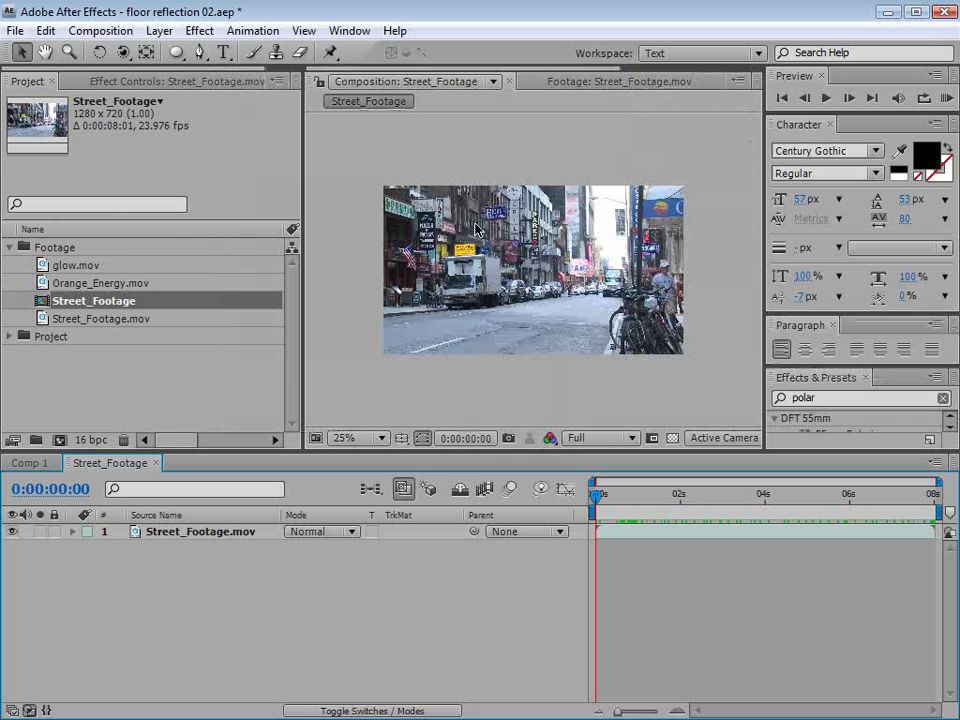
left_click_drag(301, 272, 157, 272)
key("period")
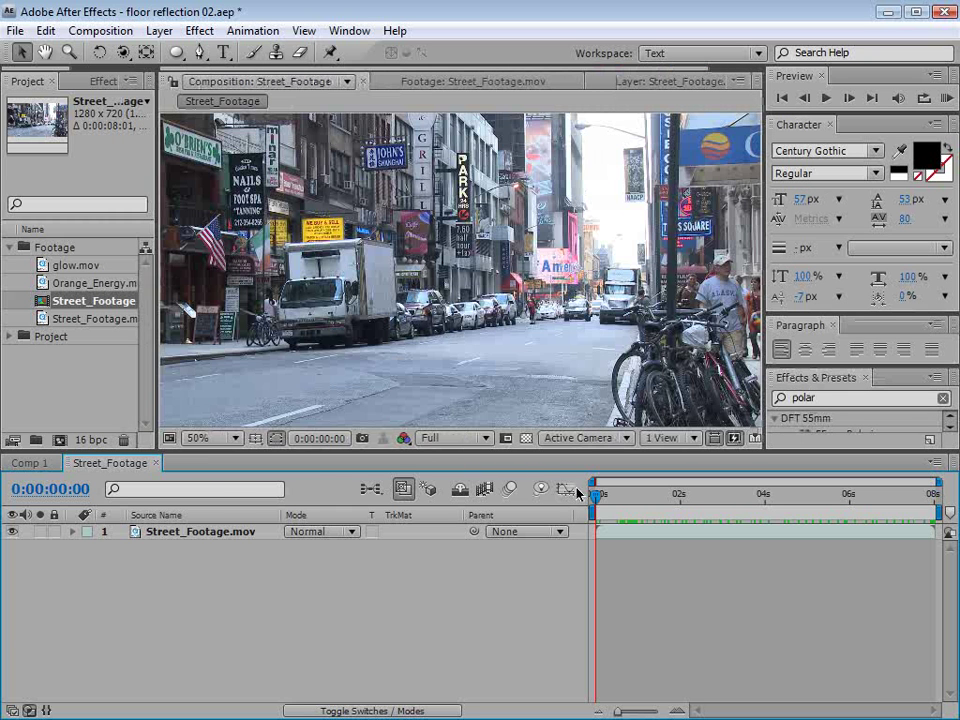
Resize the composition viewer to show the whole street frame and move the current time to 0:00:01:01.
left_click_drag(541, 458, 527, 587)
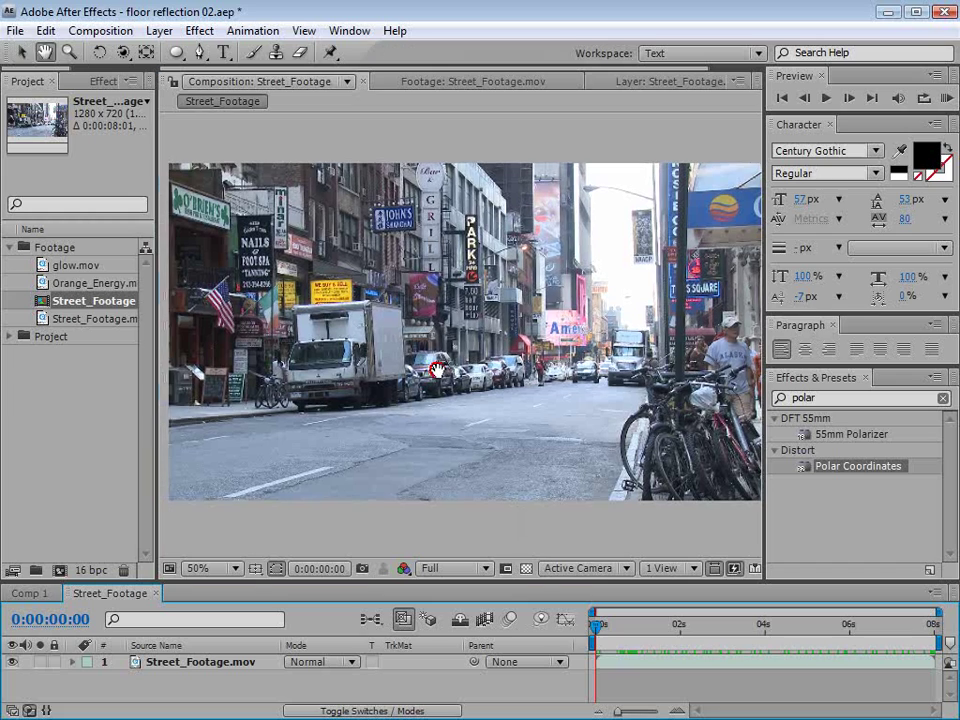
left_click_drag(597, 627, 639, 645)
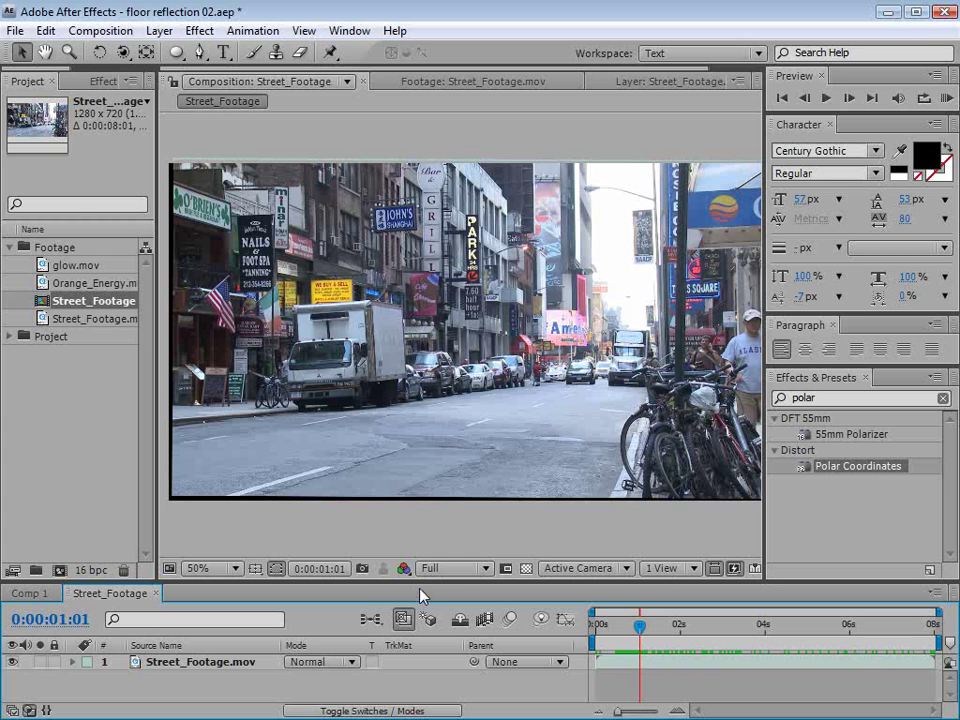
left_click_drag(421, 586, 421, 544)
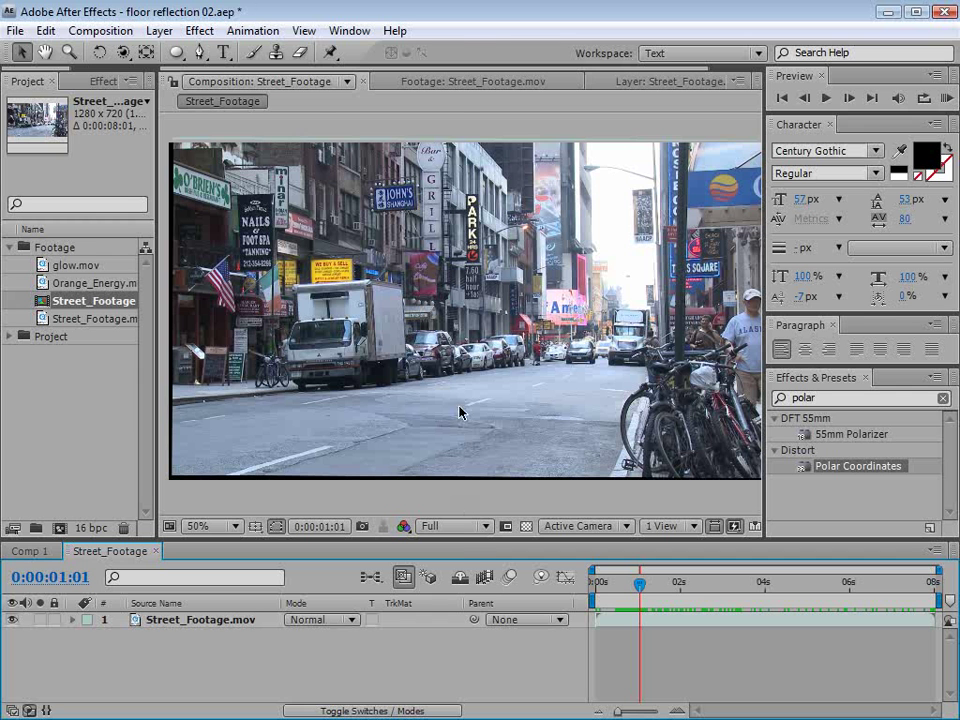
Create a 1280 x 720 px mid-gray (#828282) solid named Ground Plane above the street footage.
left_click(159, 30)
mouse_move(183, 52)
left_click(506, 73)
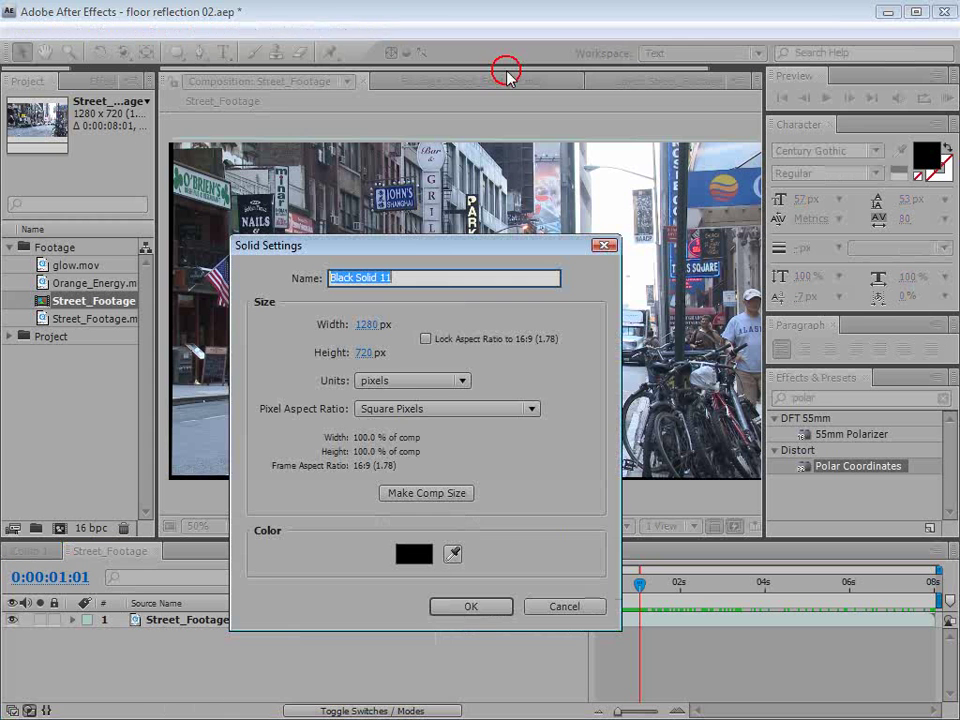
left_click(414, 553)
left_click_drag(560, 384, 516, 288)
left_click(240, 430)
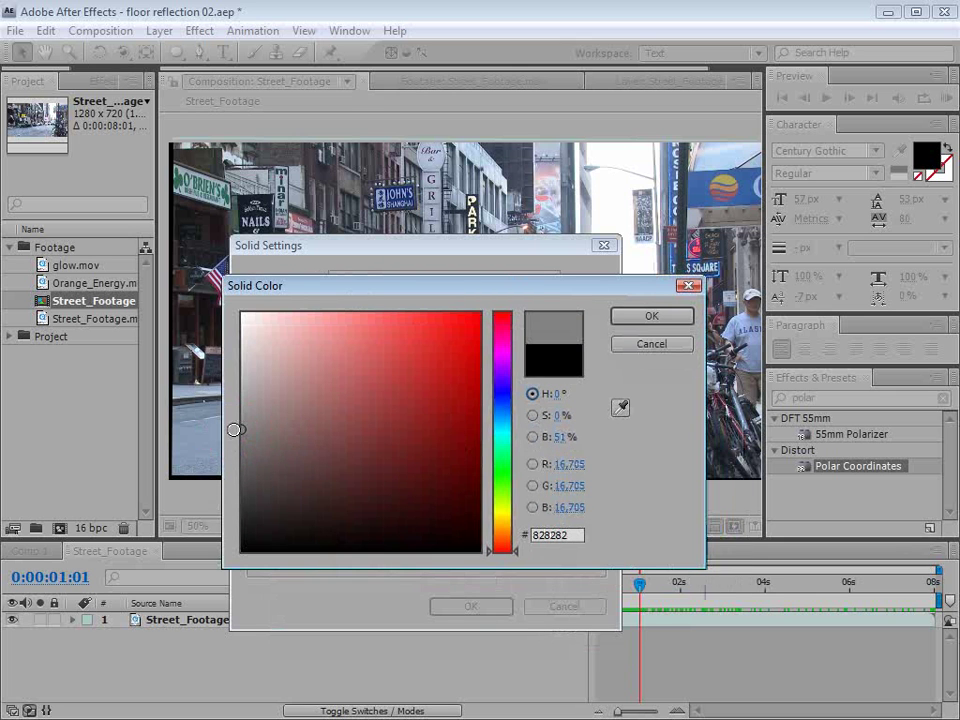
left_click(678, 318)
left_click_drag(403, 278, 331, 278)
type("Ground Plane")
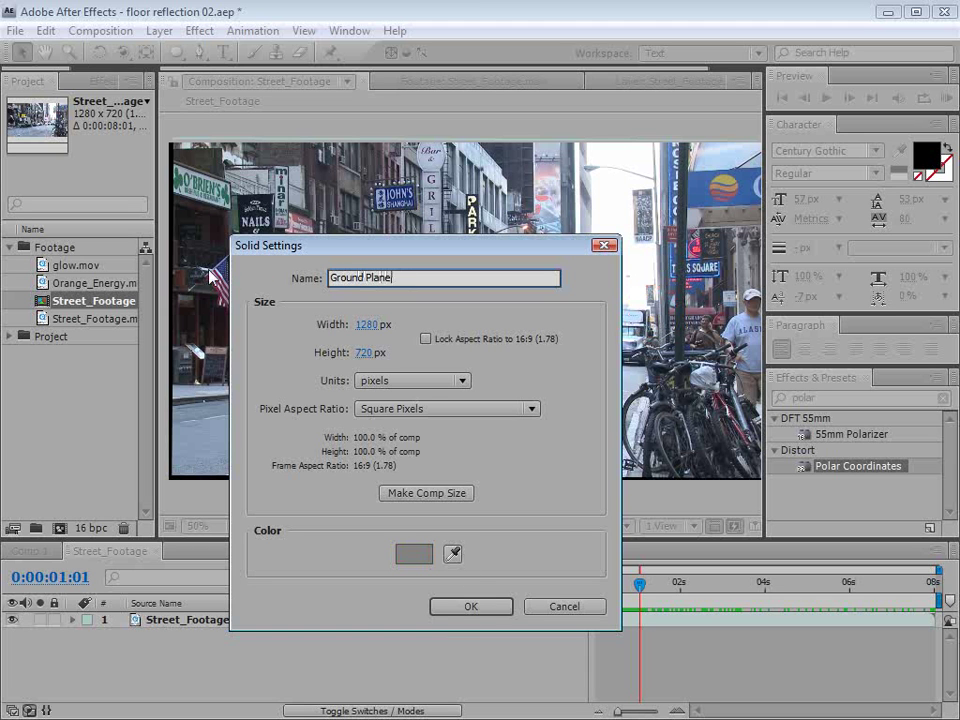
left_click(467, 610)
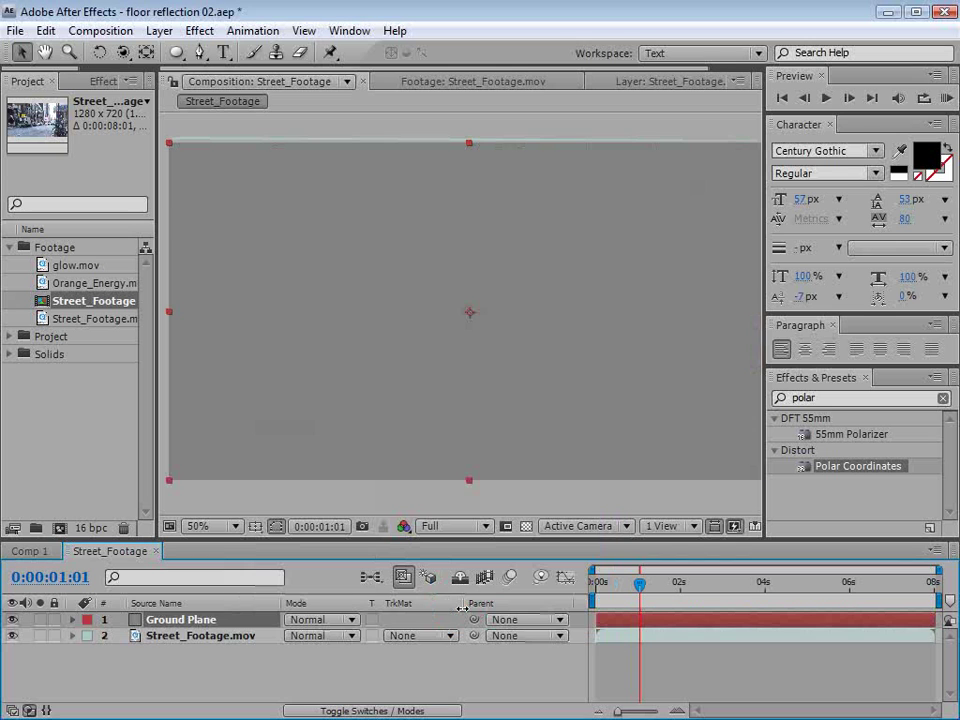
Apply the Grid effect to the Ground Plane solid and make it a 3D layer.
left_click(199, 30)
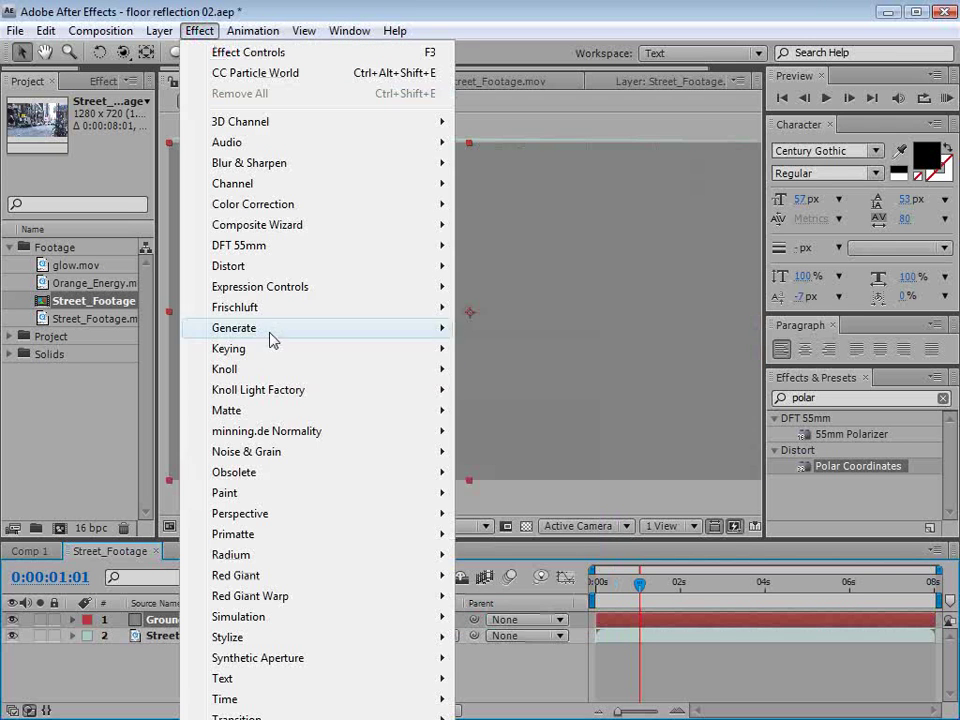
mouse_move(251, 328)
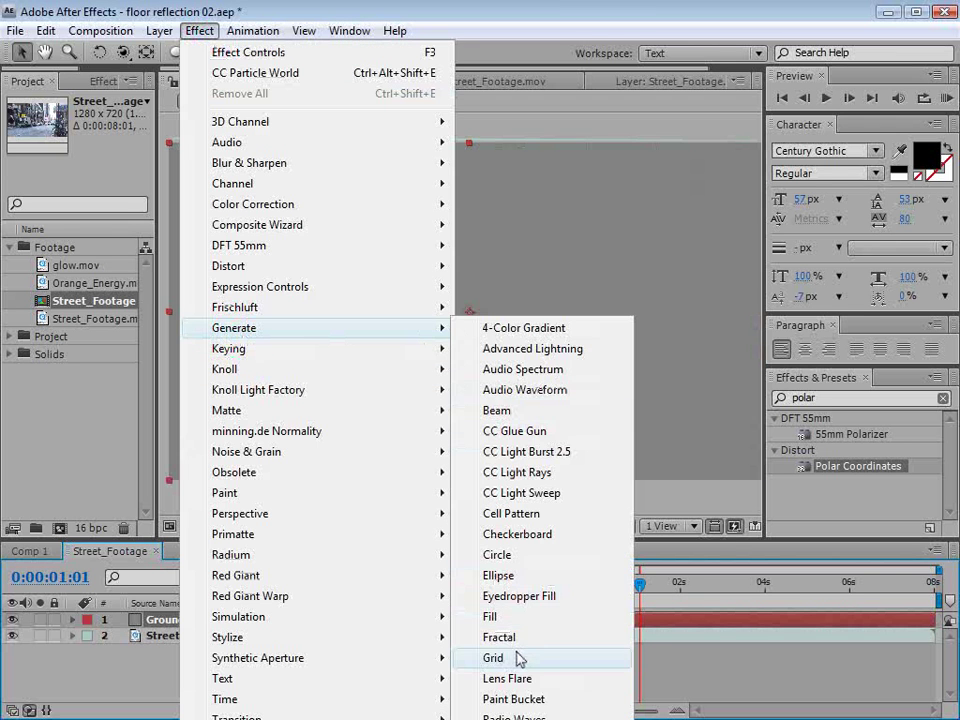
left_click(519, 659)
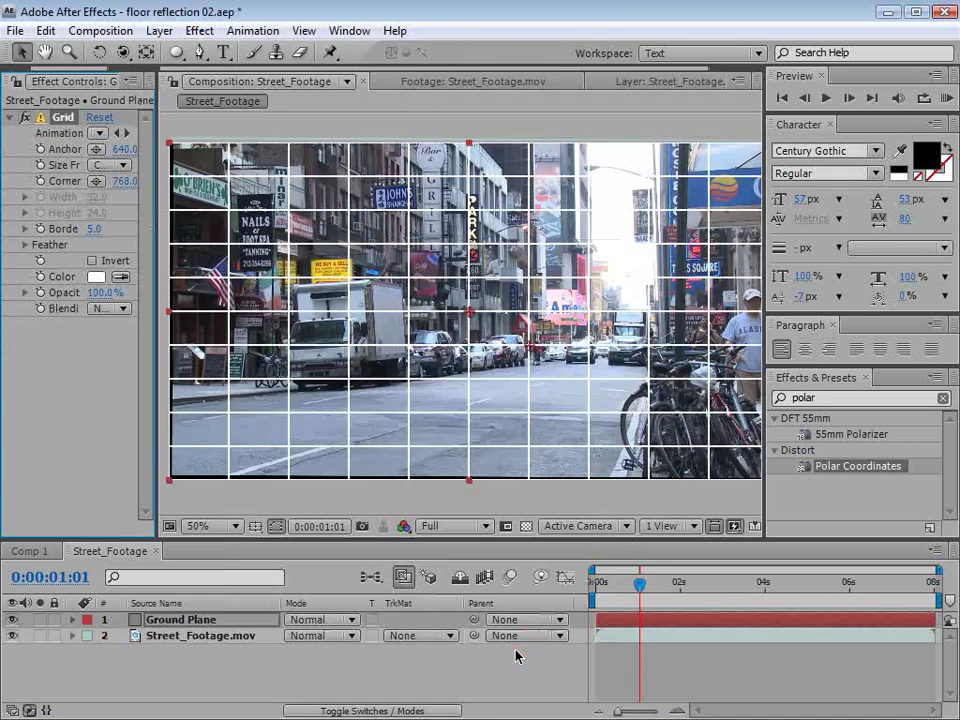
key("F4")
left_click(388, 620)
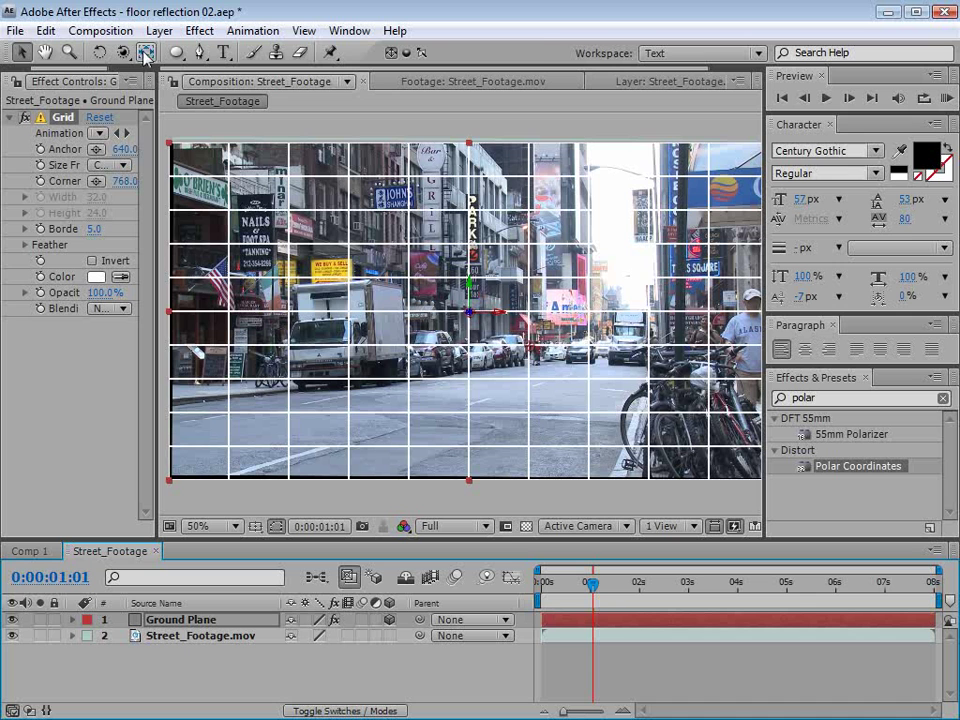
Rotate the Ground Plane about its X axis to lie flat and lower it onto the street surface.
key("w")
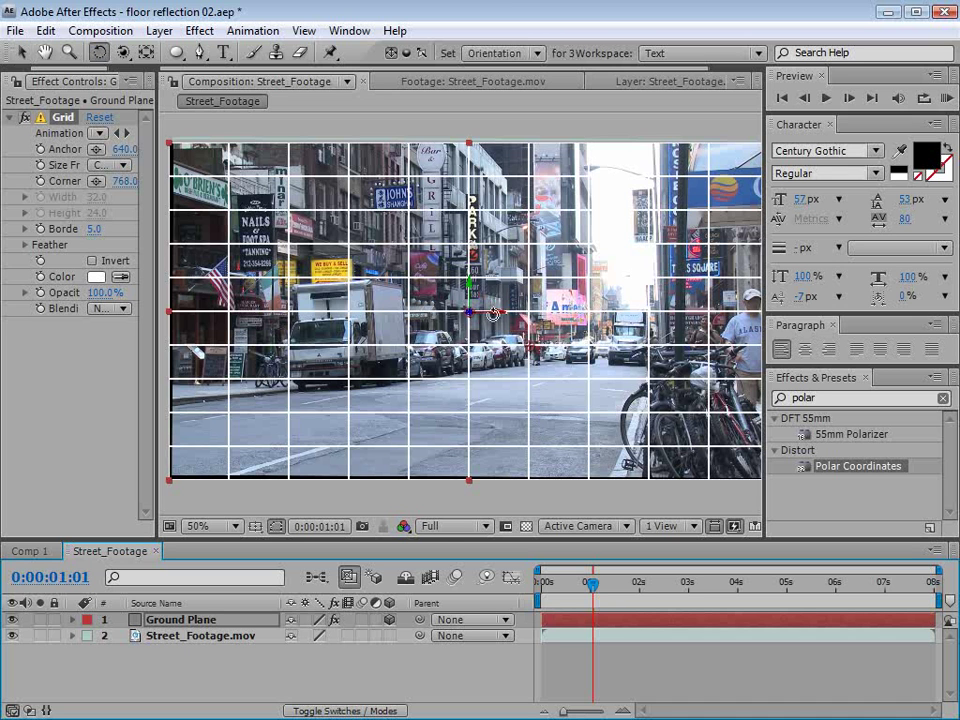
left_click_drag(486, 313, 486, 279)
key("v")
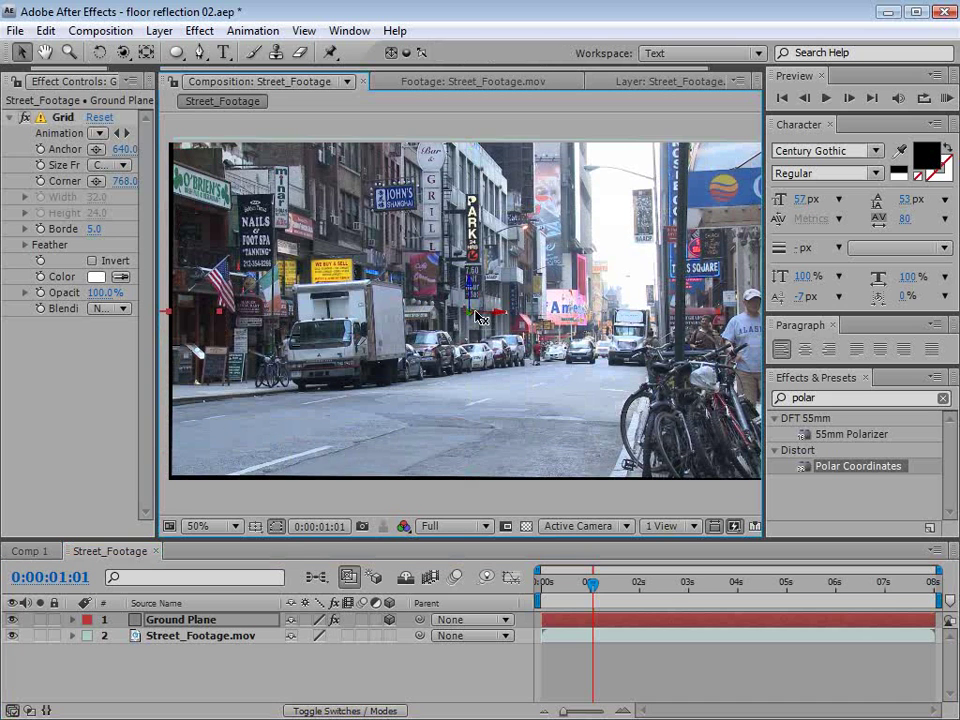
left_click_drag(480, 317, 466, 388)
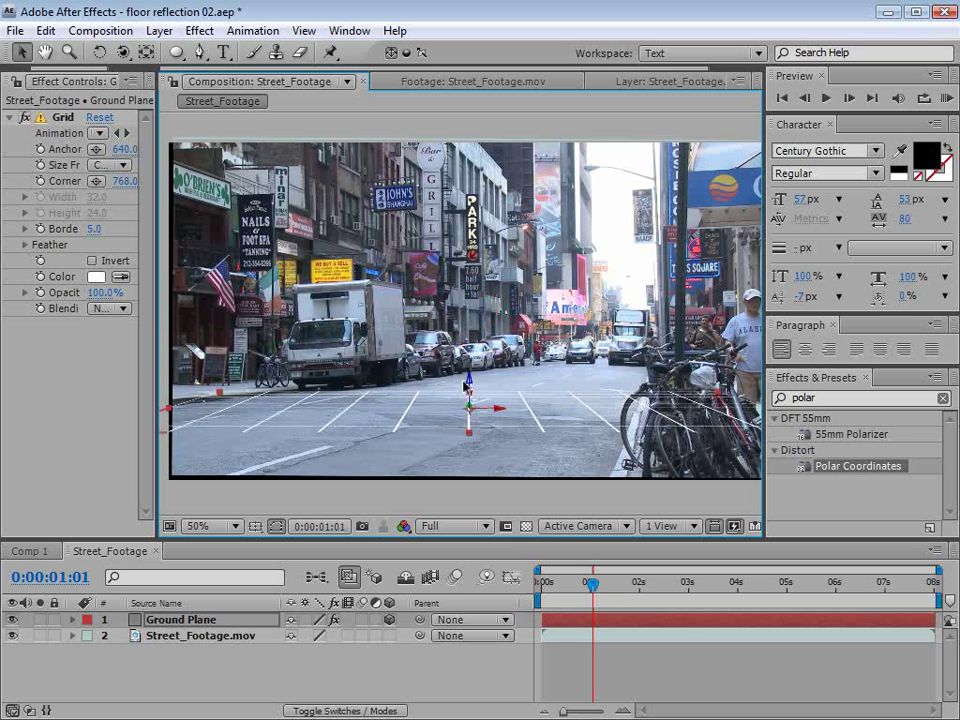
Apply the Exposure effect to Street_Footage.mov and lower the exposure to darken the street behind the grid.
left_click(193, 636)
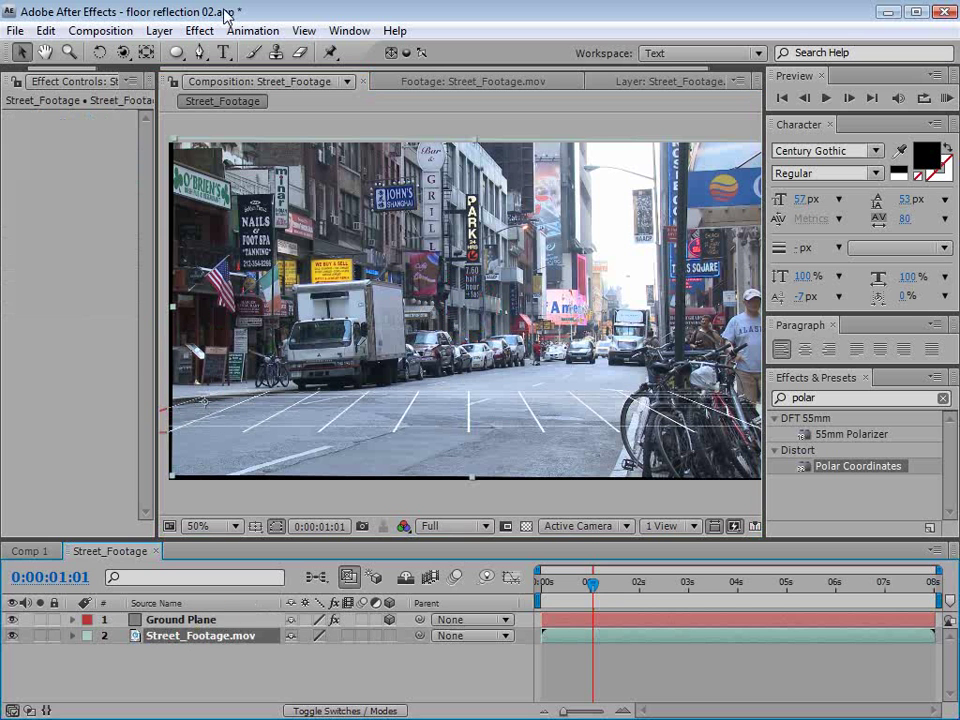
left_click(199, 30)
mouse_move(259, 210)
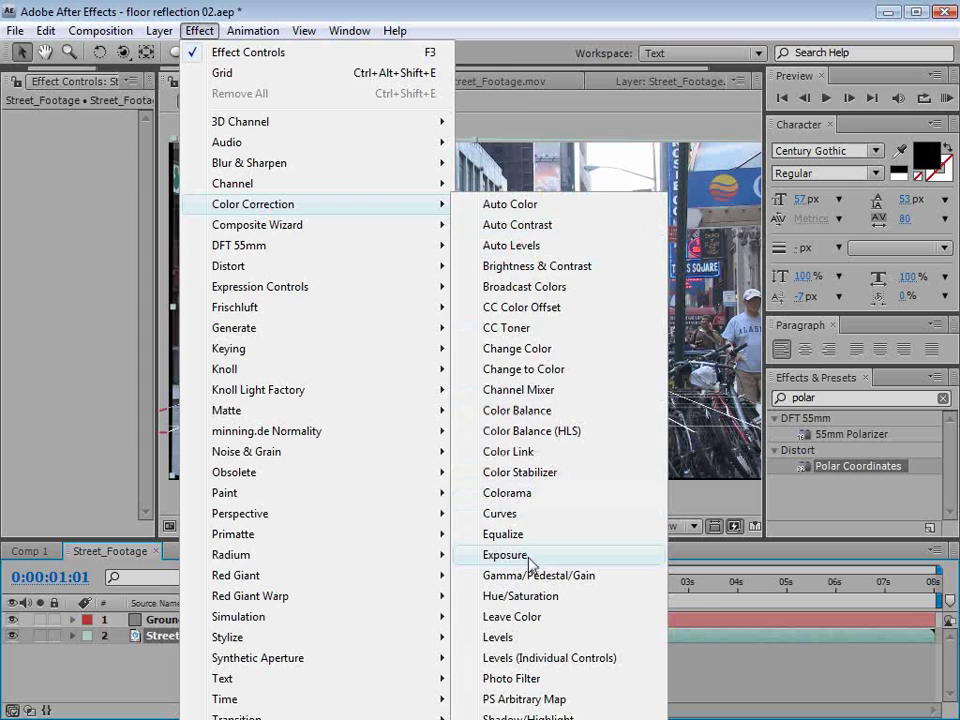
left_click(620, 556)
left_click_drag(87, 186, 70, 220)
Stretch the Ground Plane's near and far edges so the grid extends toward the viewer and far down the street.
left_click(178, 622)
left_click_drag(470, 437, 461, 476)
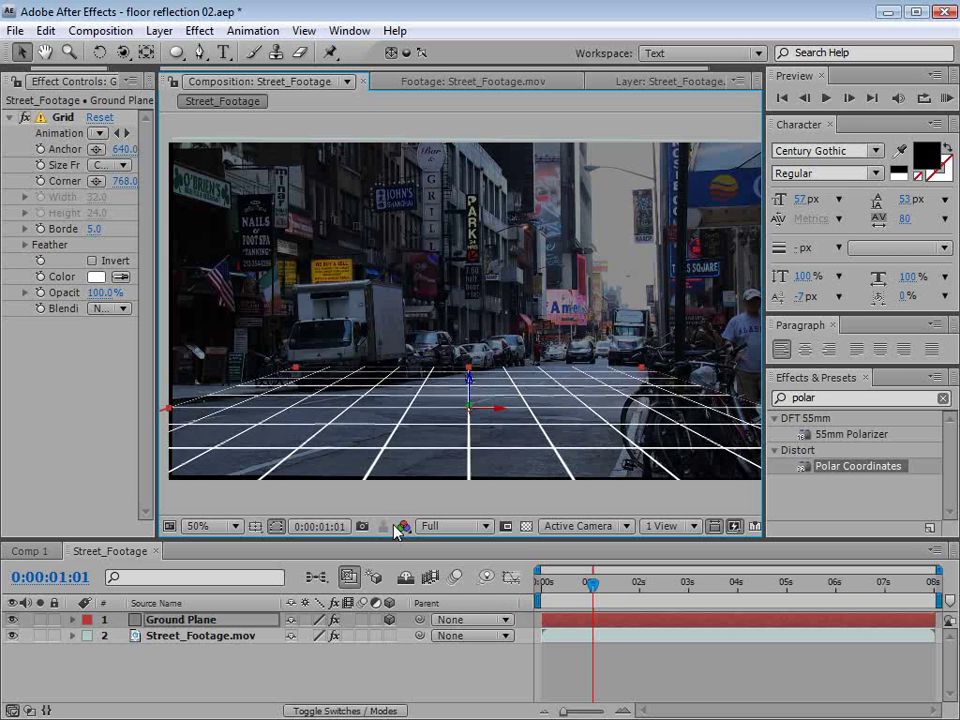
left_click_drag(466, 372, 463, 336)
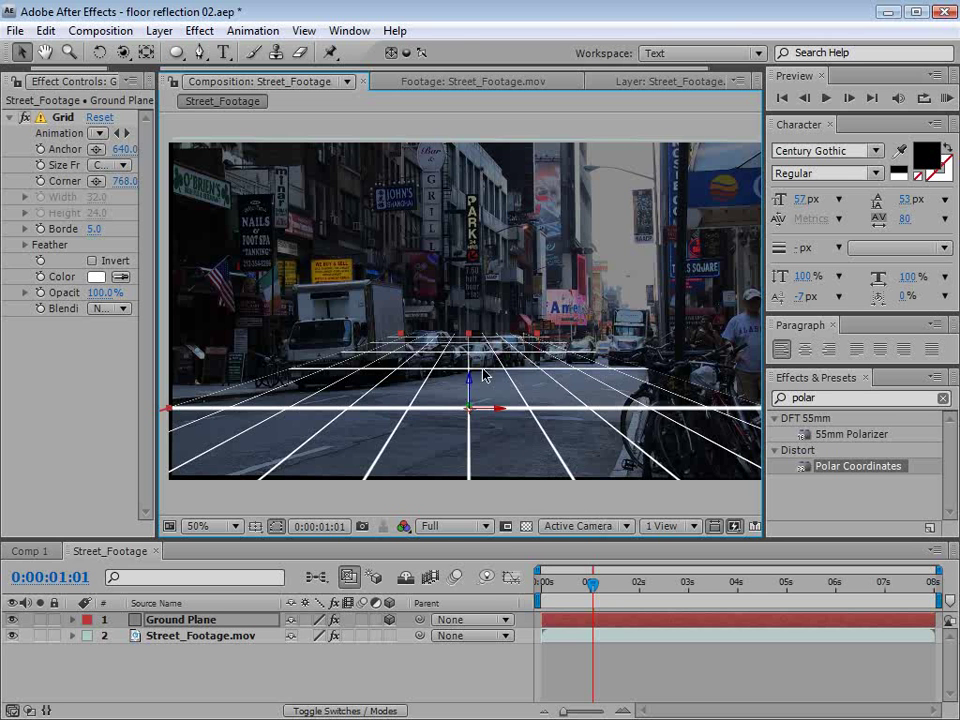
Add a camera named Camera 1 with the 28mm preset.
left_click(158, 30)
left_click(161, 54)
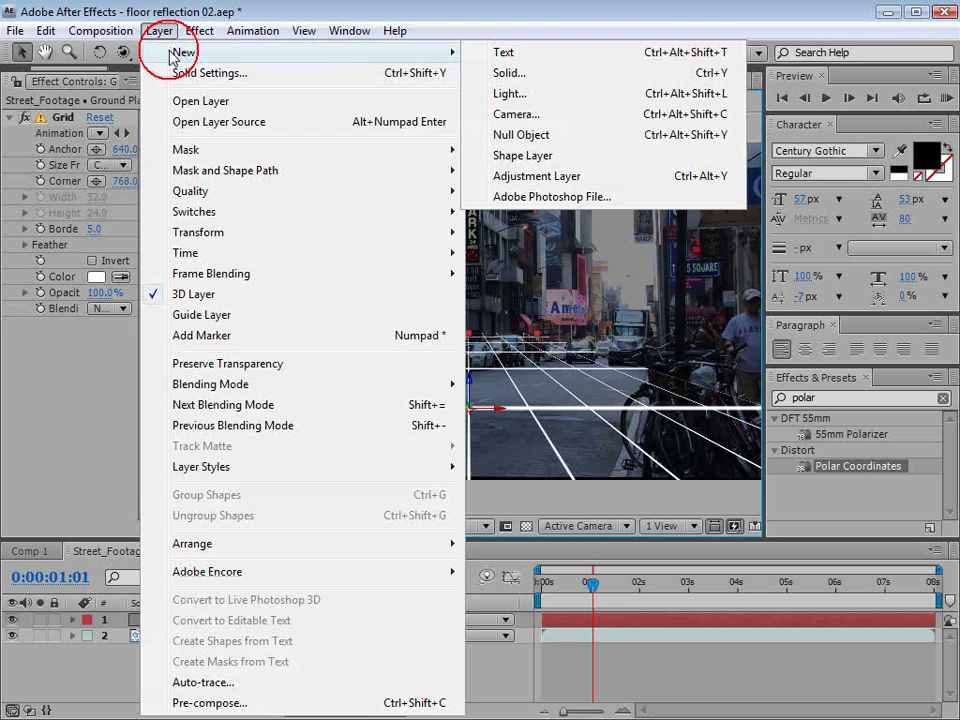
left_click(517, 112)
left_click(551, 220)
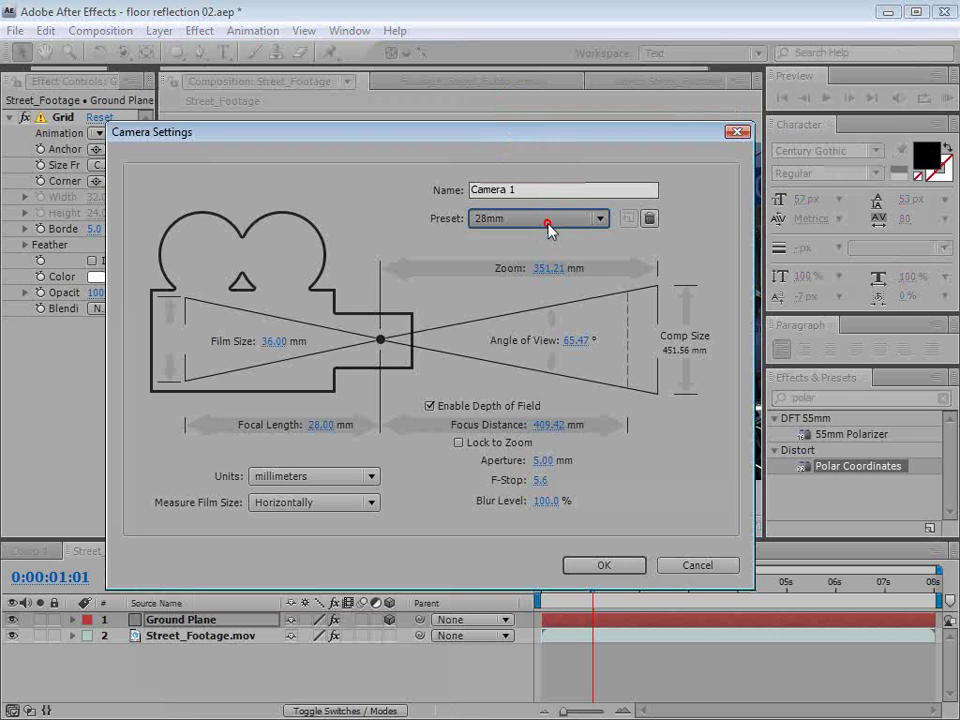
left_click(525, 332)
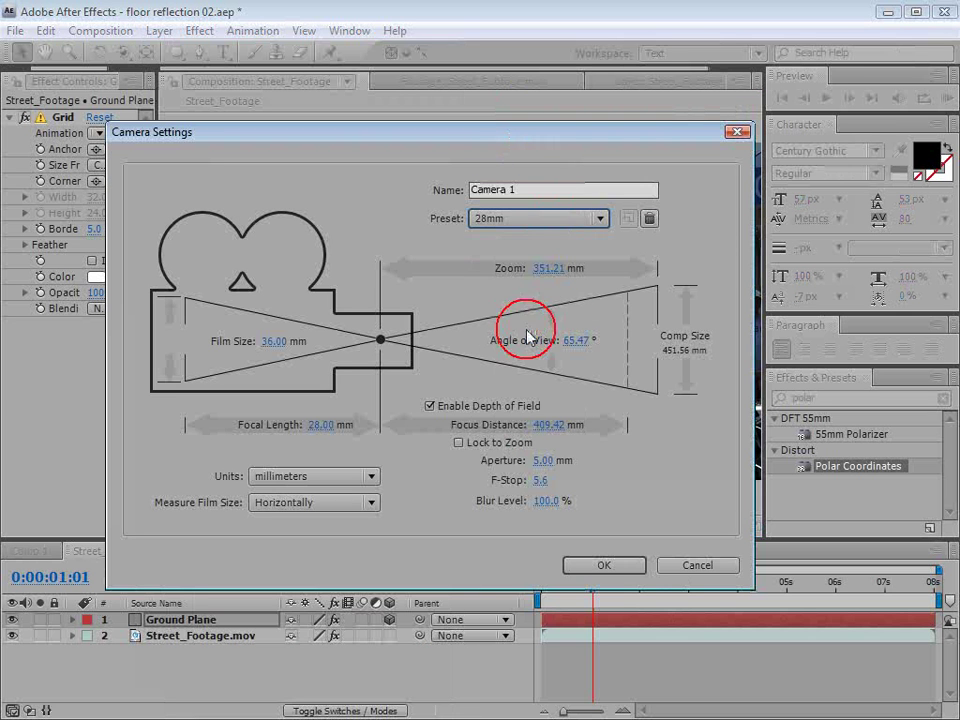
left_click(603, 566)
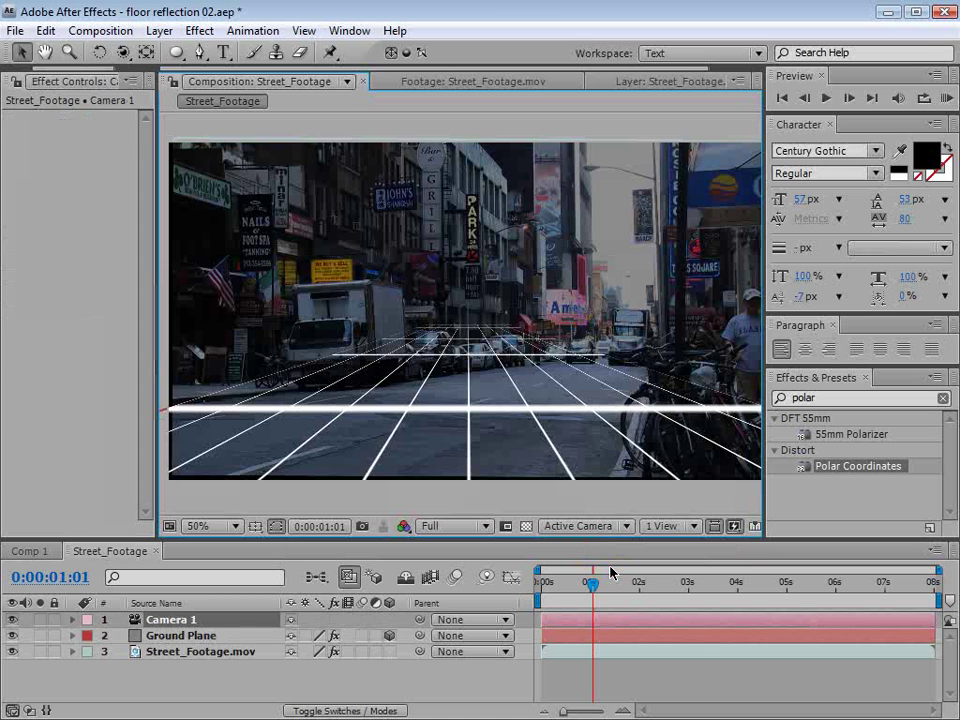
Orbit and reposition Camera 1 until the grid lines follow the street's perspective between the left curb and the parked bicycles.
left_click(122, 52)
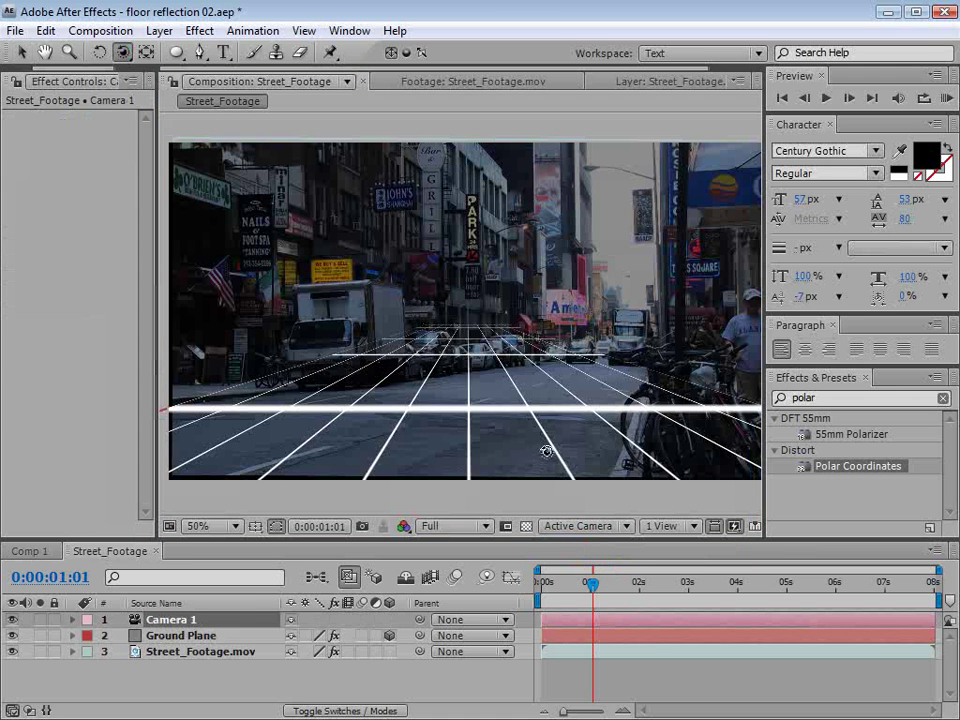
left_click_drag(560, 446, 523, 437)
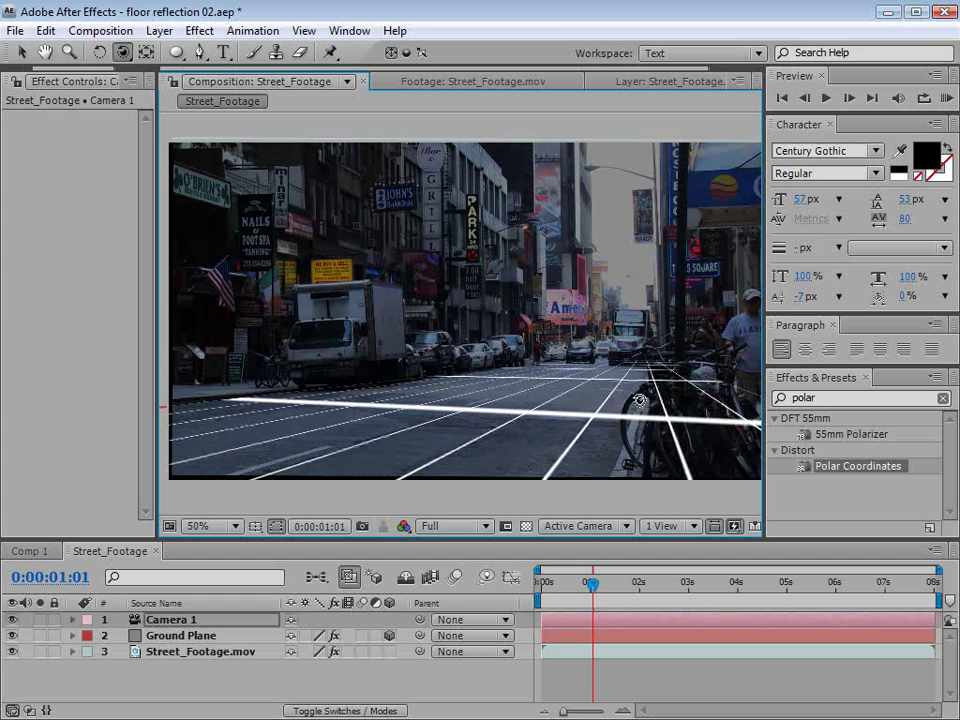
left_click_drag(122, 52, 165, 111)
left_click_drag(486, 379, 530, 560)
left_click_drag(127, 55, 190, 47)
left_click_drag(499, 351, 434, 396)
left_click_drag(122, 52, 182, 80)
left_click_drag(544, 444, 540, 450)
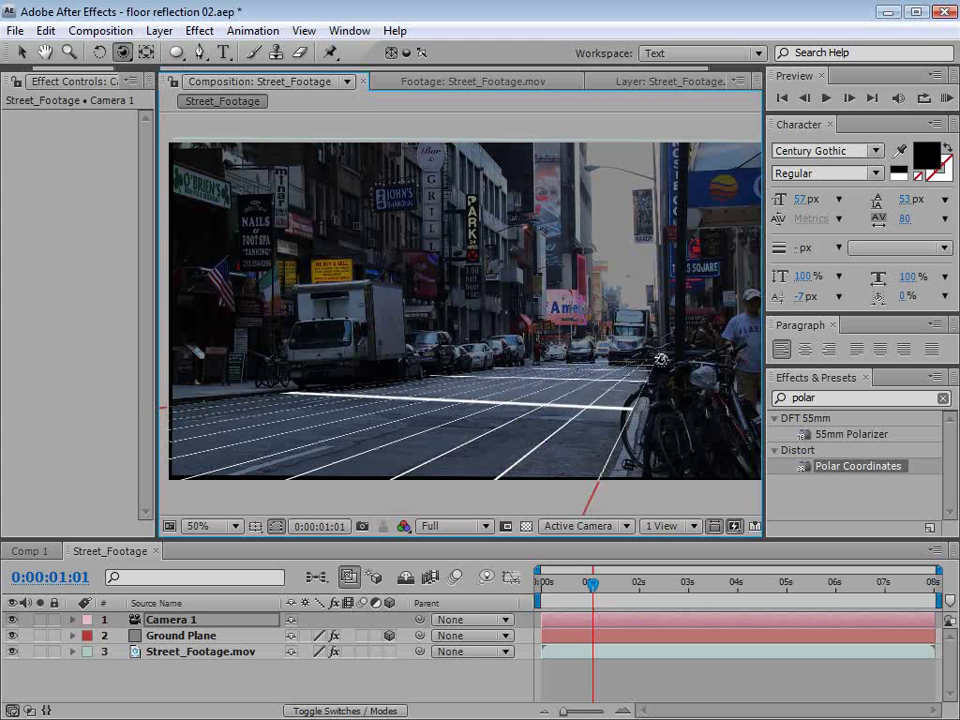
left_click_drag(482, 463, 483, 464)
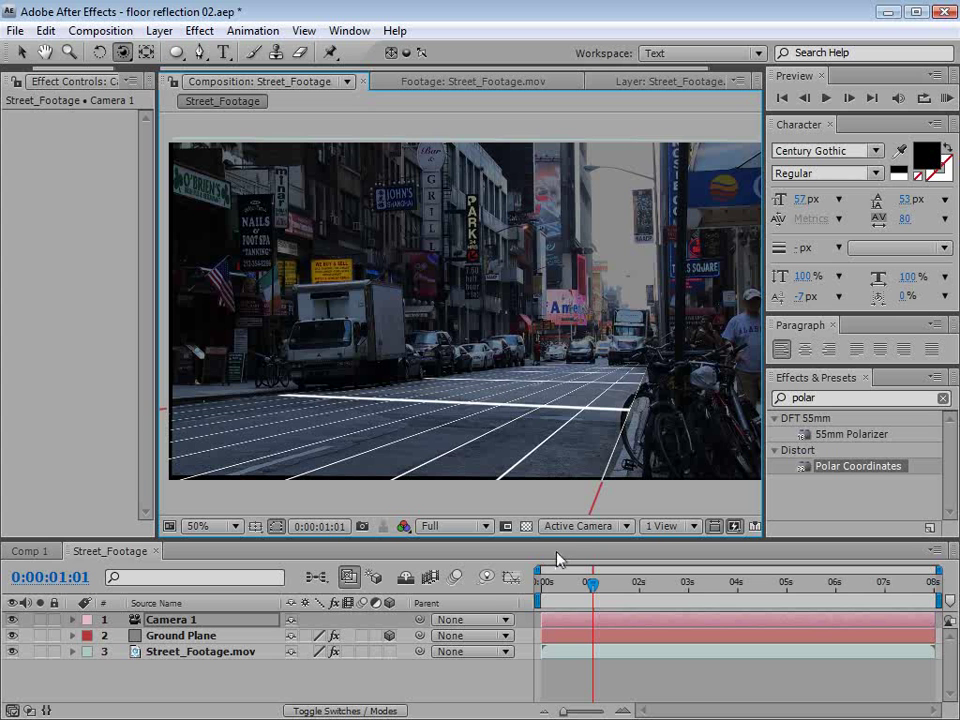
Set the viewer resolution to Half, save the project and deselect all layers.
left_click(458, 526)
left_click(446, 598)
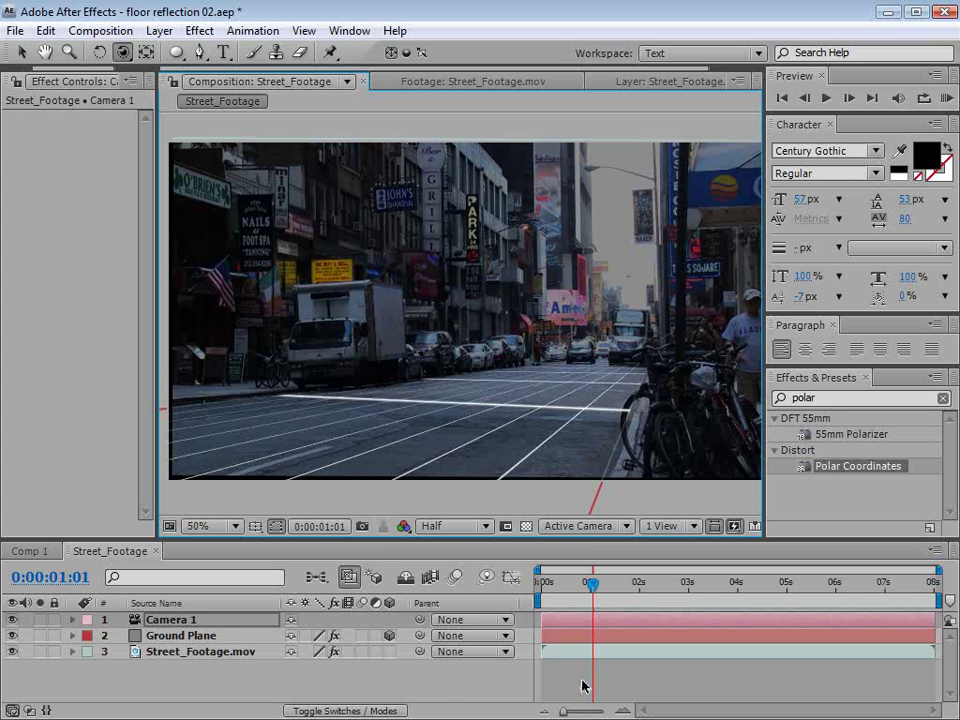
key("ctrl+s")
key("v")
left_click(622, 690)
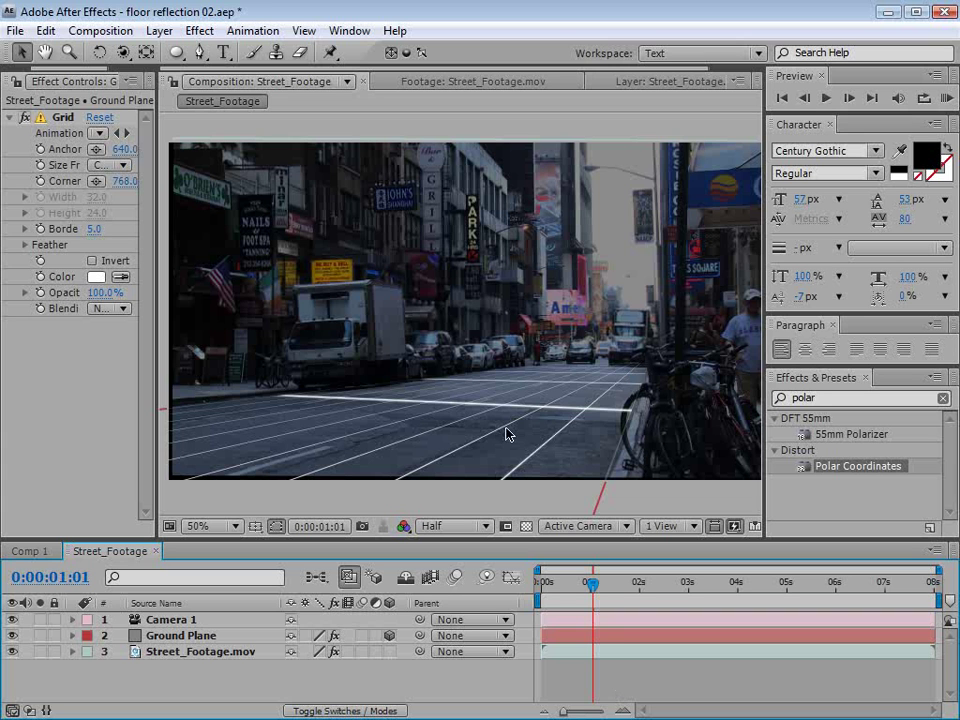
Remove the Grid effect from the Ground Plane layer and deselect it, leaving a plain gray surface.
left_click(190, 635)
left_click(68, 119)
key("Delete")
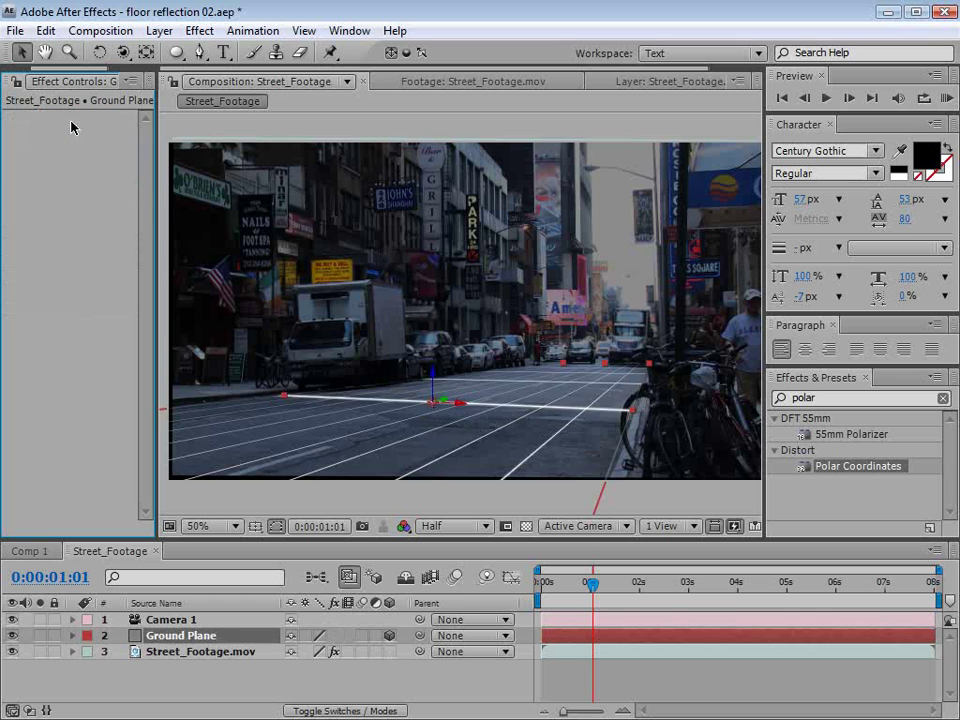
left_click(408, 660)
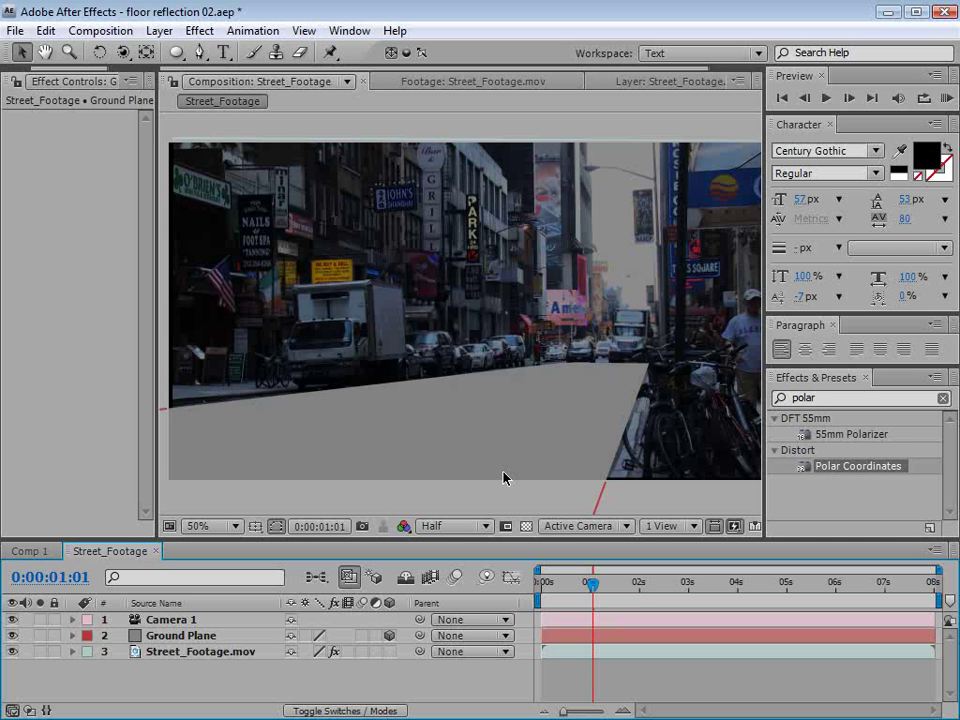
Add a blue point light named Light 1 and lower it toward the street surface.
left_click(159, 30)
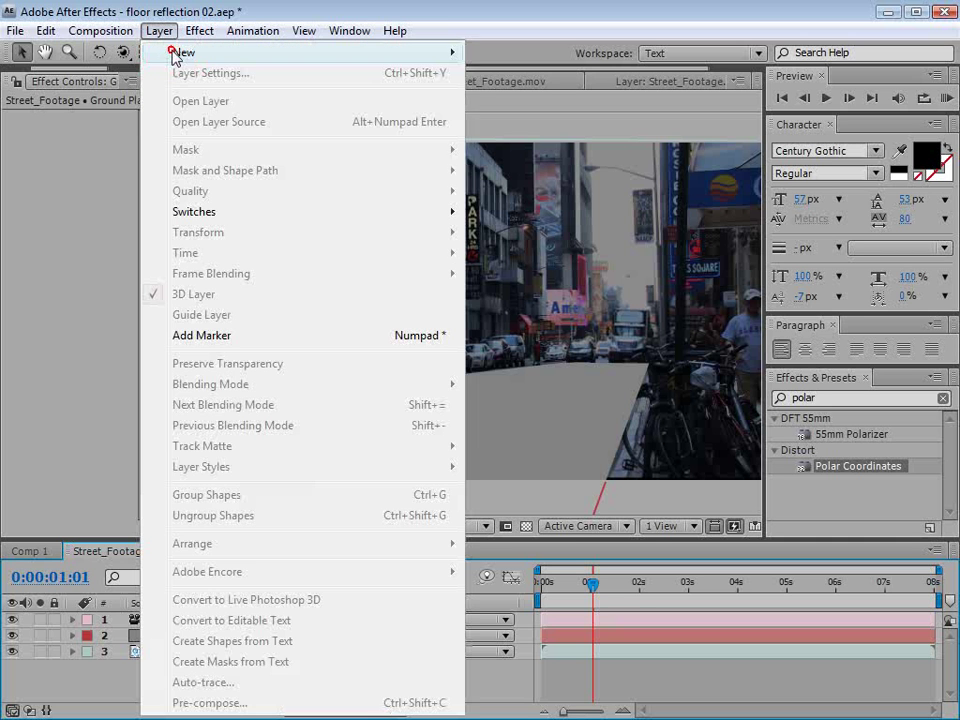
mouse_move(185, 52)
left_click(518, 93)
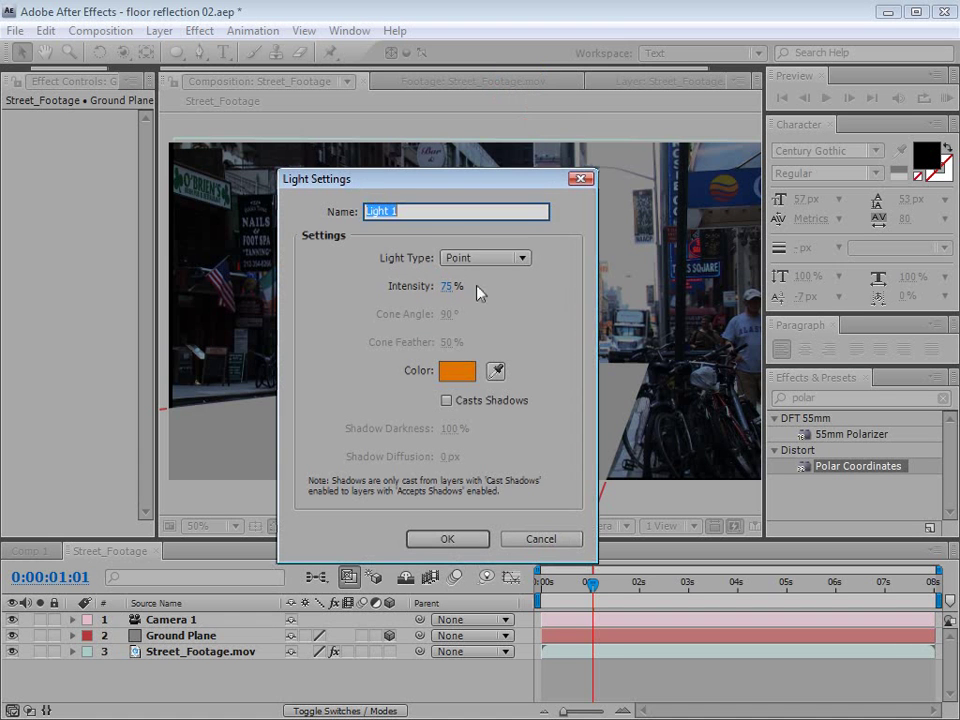
left_click(505, 258)
left_click(478, 322)
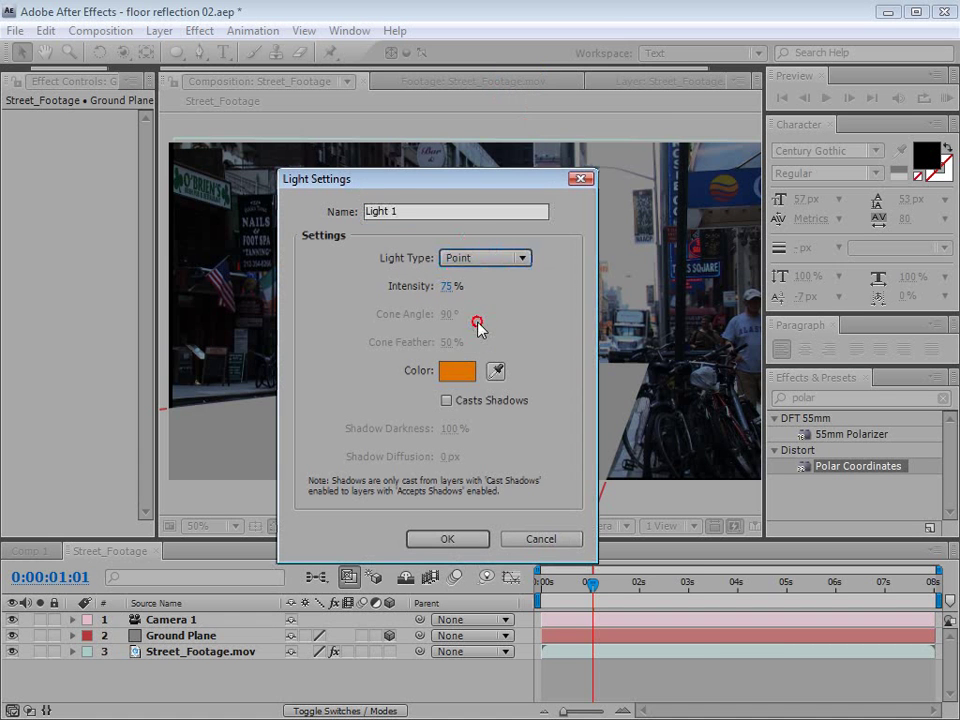
left_click(457, 371)
left_click(502, 410)
left_click_drag(448, 344, 423, 350)
left_click(651, 316)
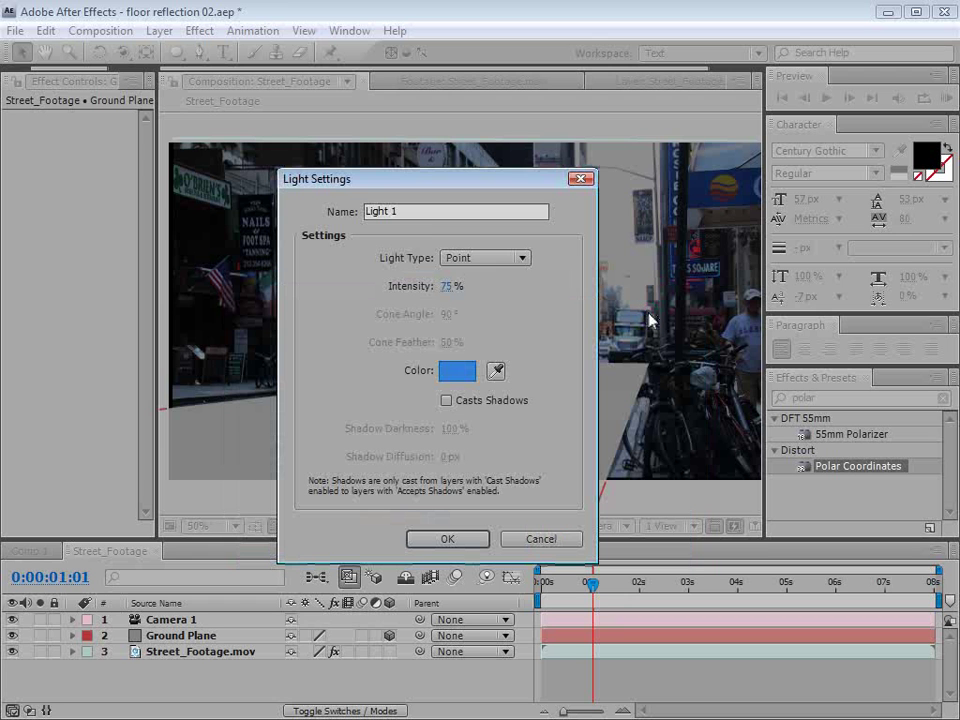
left_click(446, 286)
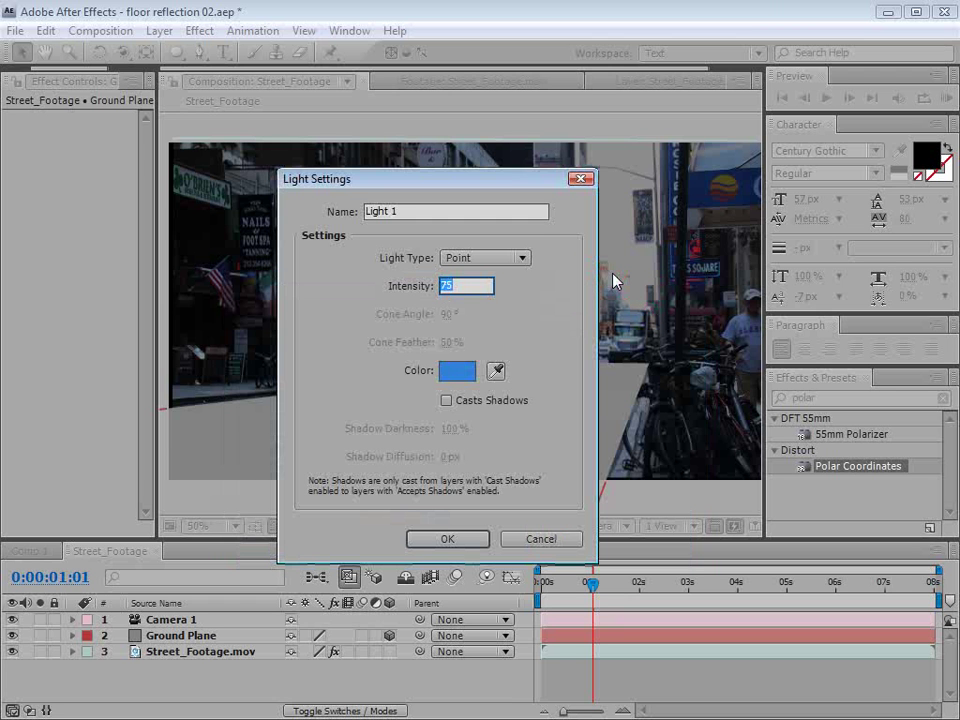
left_click(450, 542)
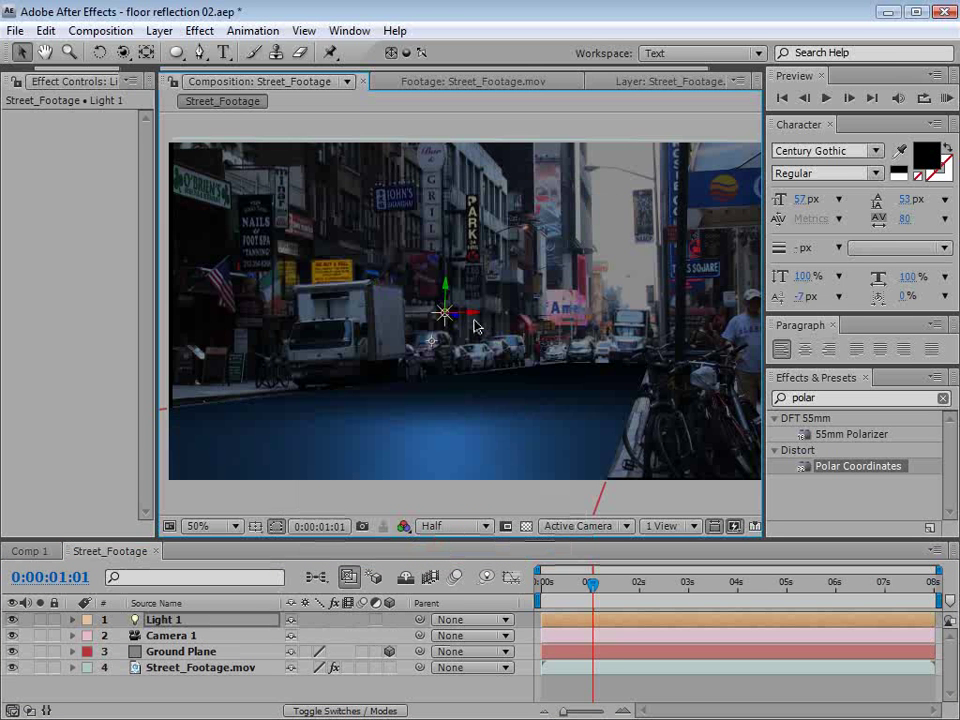
left_click_drag(448, 304, 449, 343)
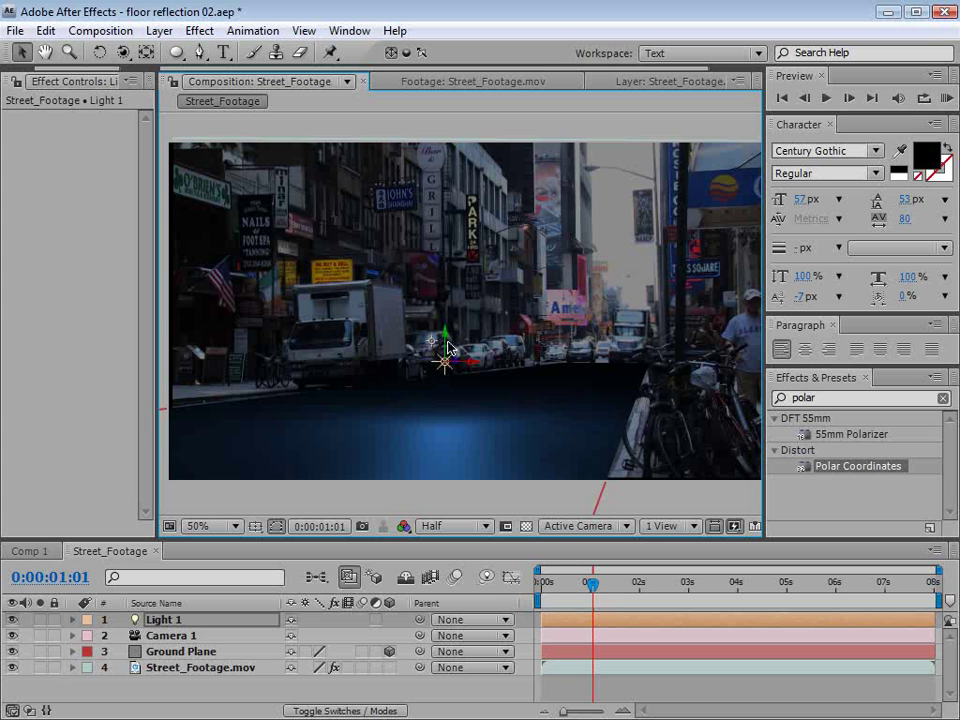
Set the Ground Plane layer's blending mode to Classic Color Dodge and shift Light 1 across the street toward the white truck.
left_click(210, 655)
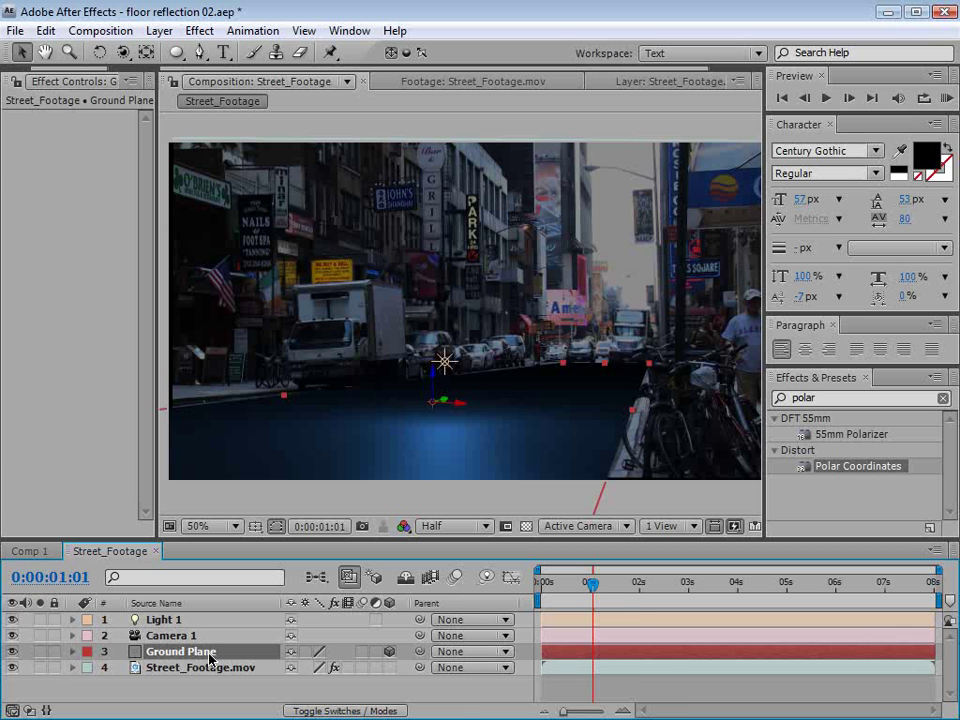
key("F4")
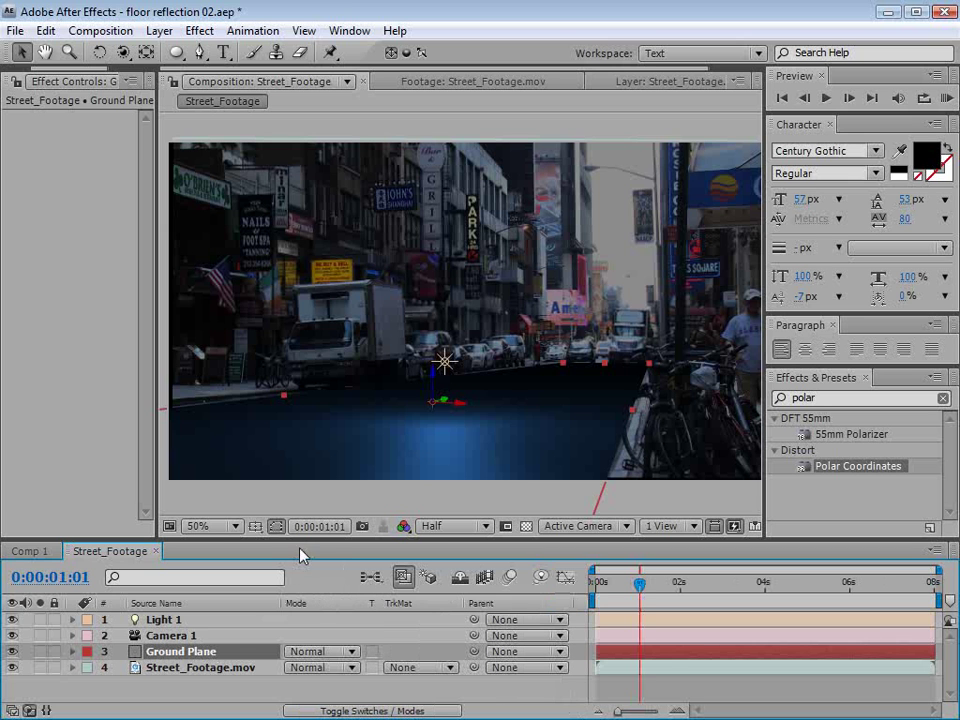
left_click(313, 652)
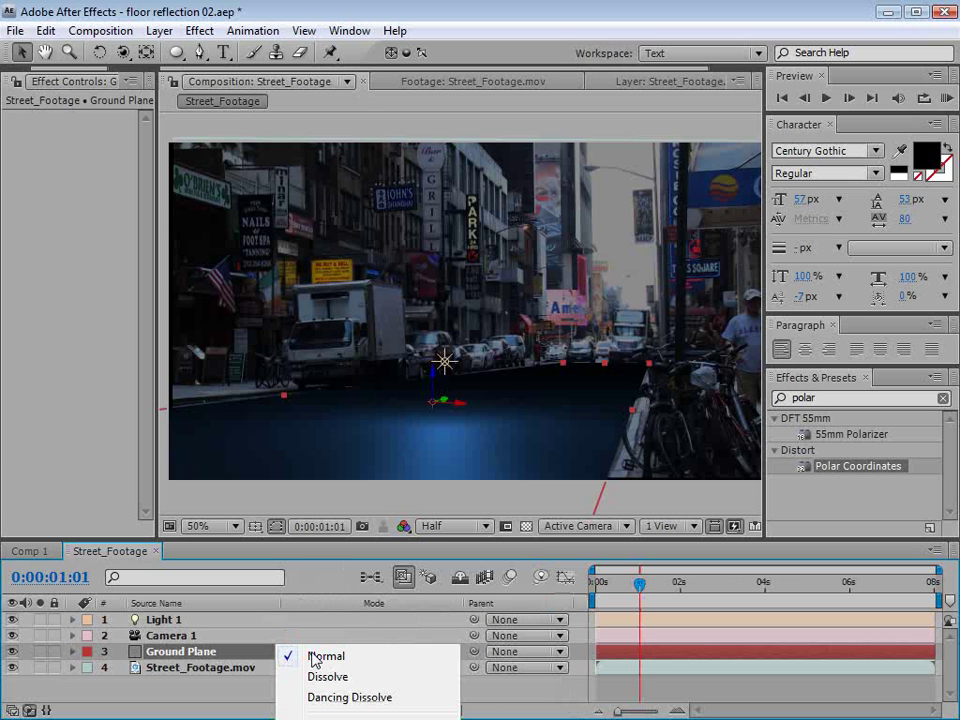
left_click(360, 718)
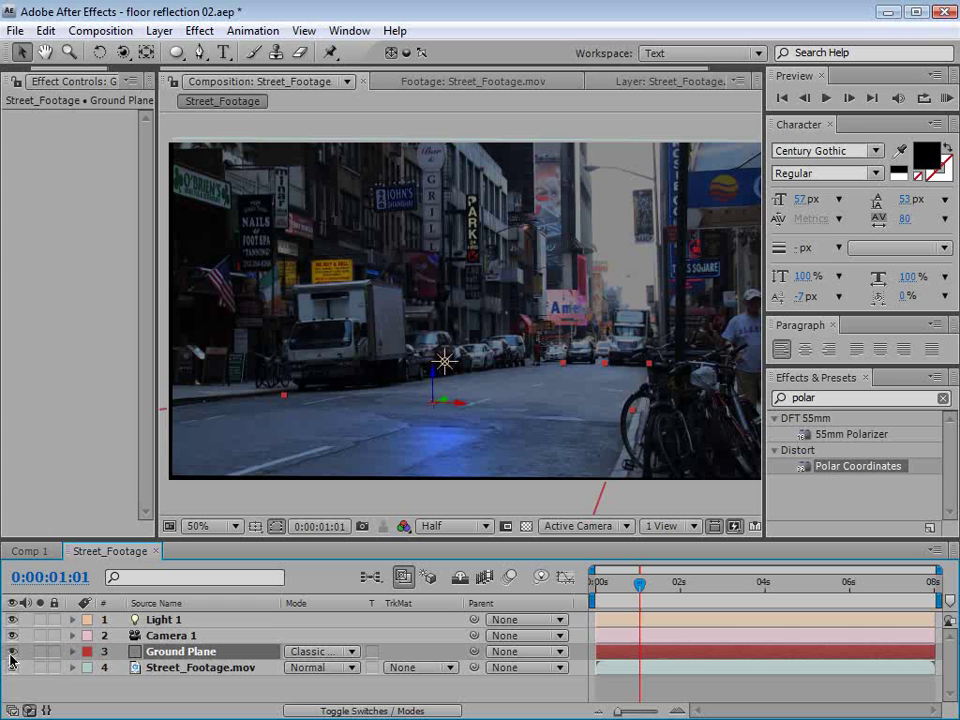
mouse_move(453, 372)
left_mouse_down()
mouse_move(440, 366)
mouse_move(591, 377)
mouse_move(460, 370)
left_mouse_up()
left_click_drag(494, 381, 371, 375)
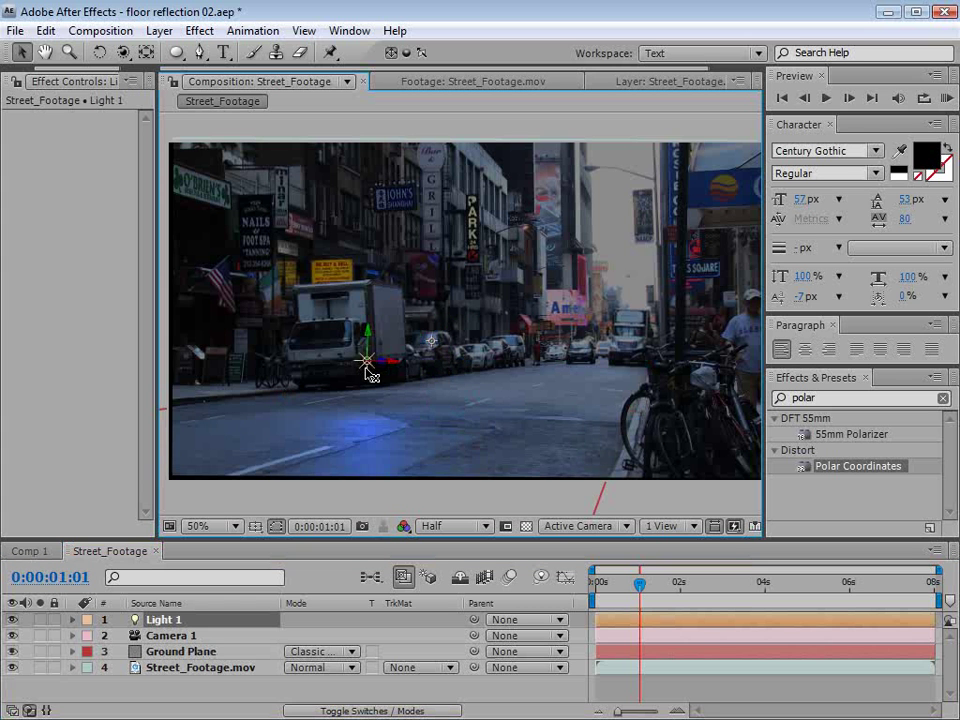
Set Light 1's intensity to 252%.
key("t")
left_click_drag(300, 651, 345, 651)
key("t")
key("a")
key("a")
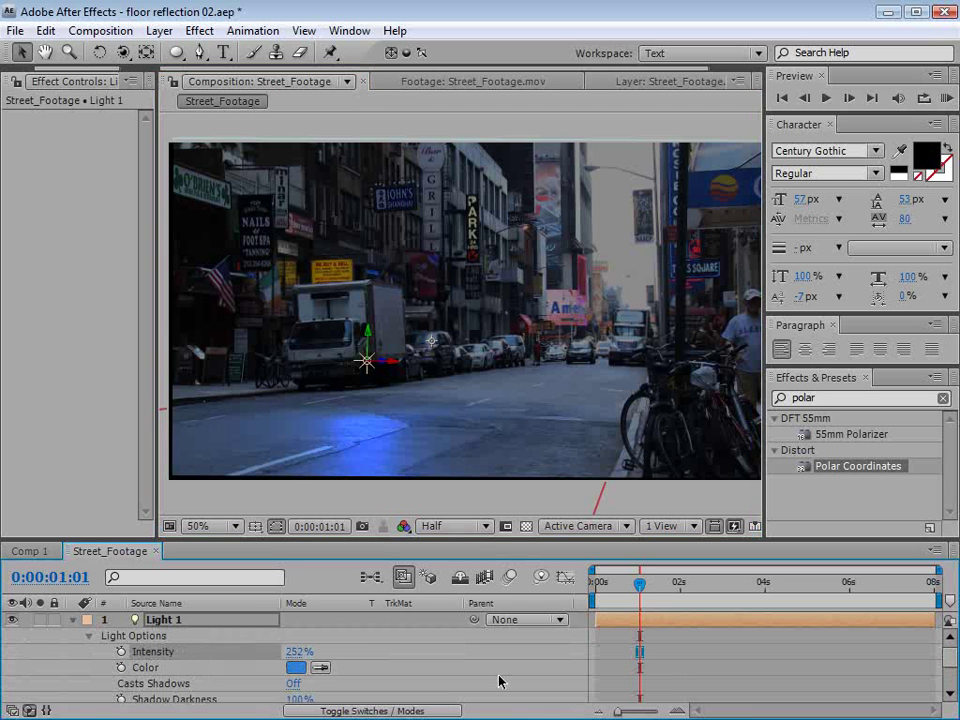
Change Light 1's color to a paler blue and move the light back to the middle of the street.
left_click(295, 667)
left_click_drag(671, 364, 575, 371)
left_click(889, 330)
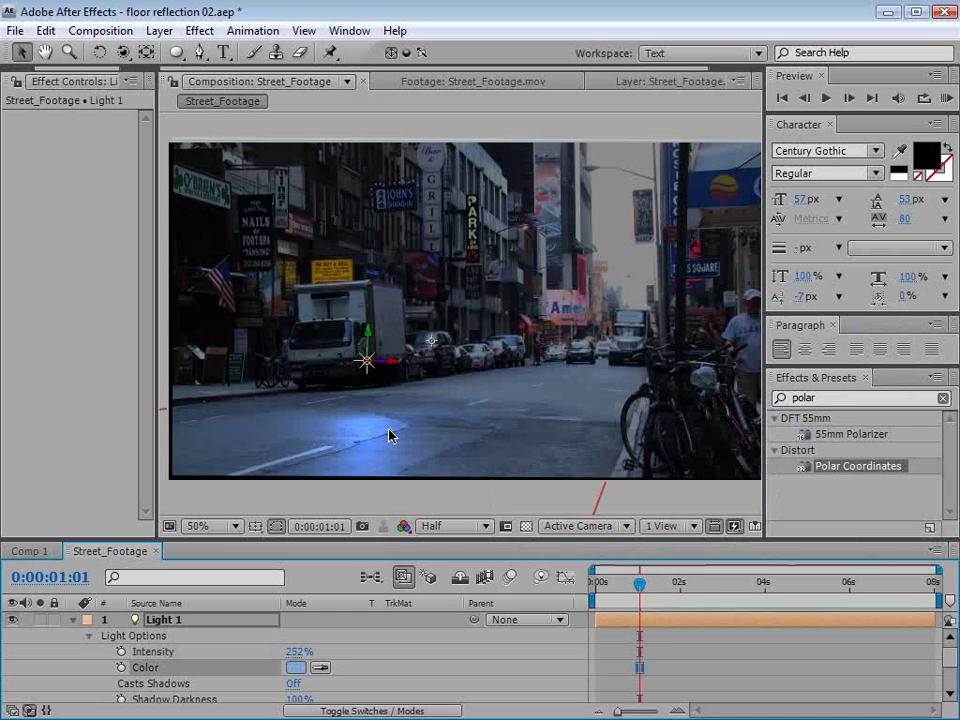
key("Page_Down")
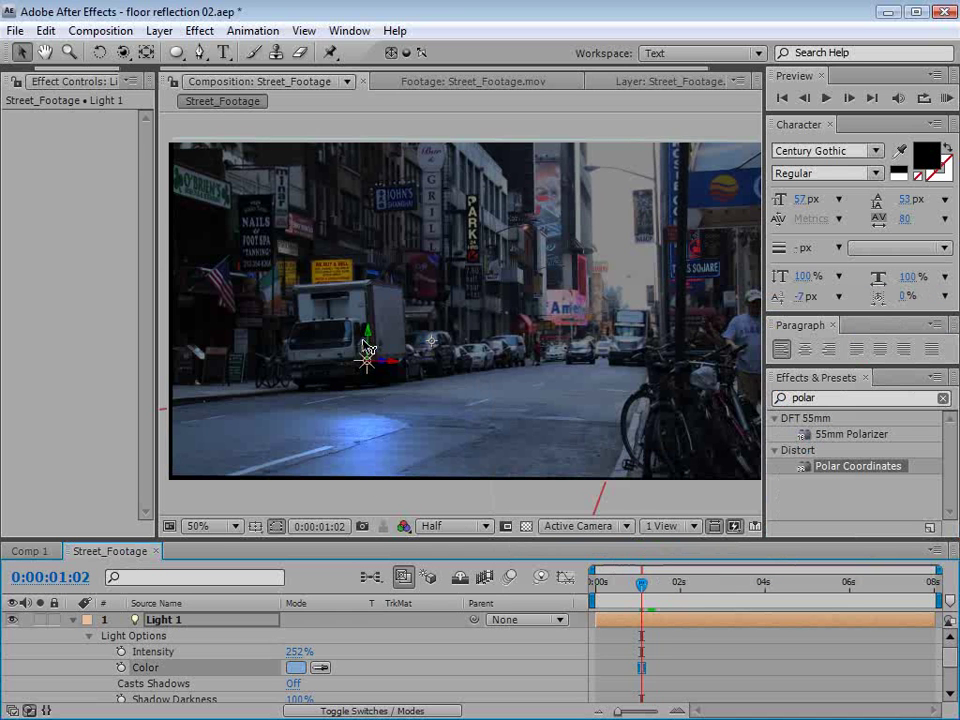
left_click_drag(367, 362, 505, 366)
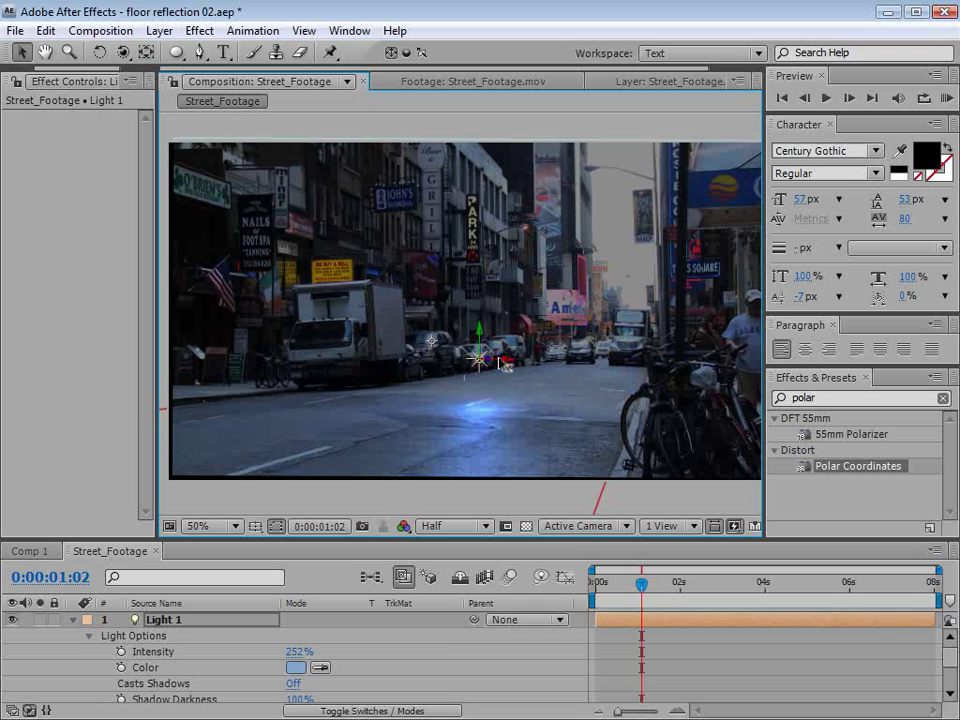
Give the timeline more height and expand the Ground Plane layer's Material Options.
left_click(73, 621)
left_click_drag(184, 543, 186, 452)
left_click(191, 563)
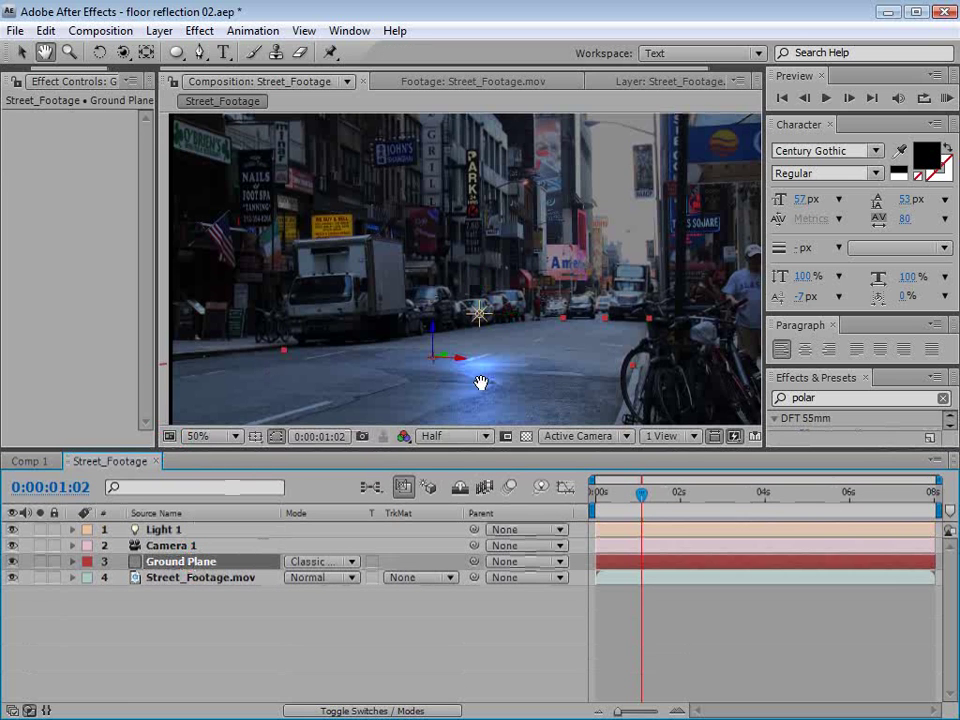
left_click_drag(431, 381, 435, 351)
left_click(71, 563)
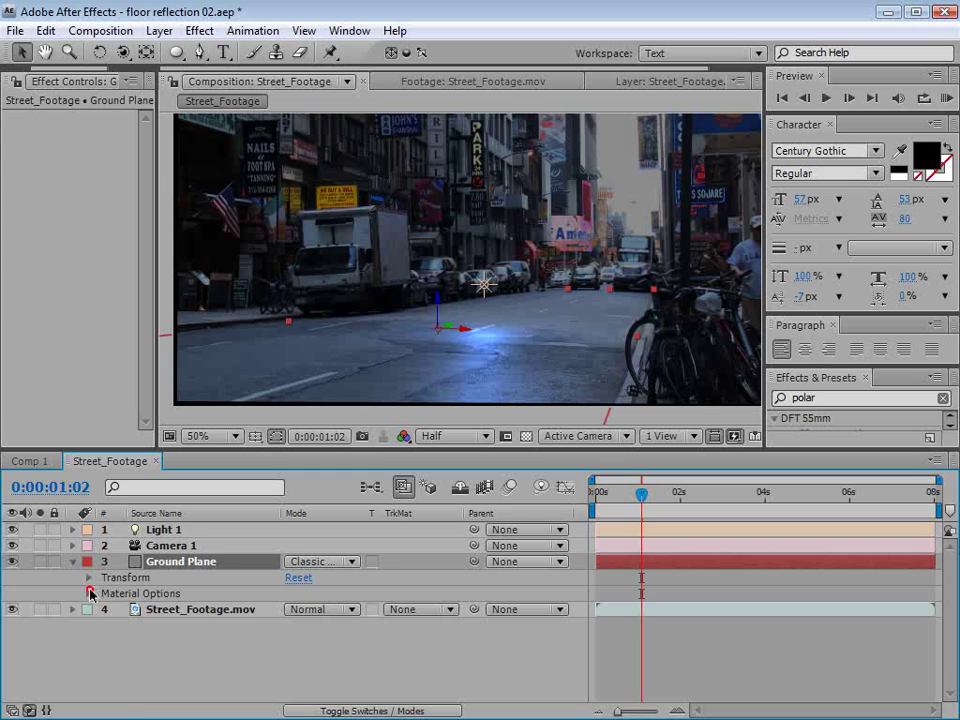
left_click(90, 594)
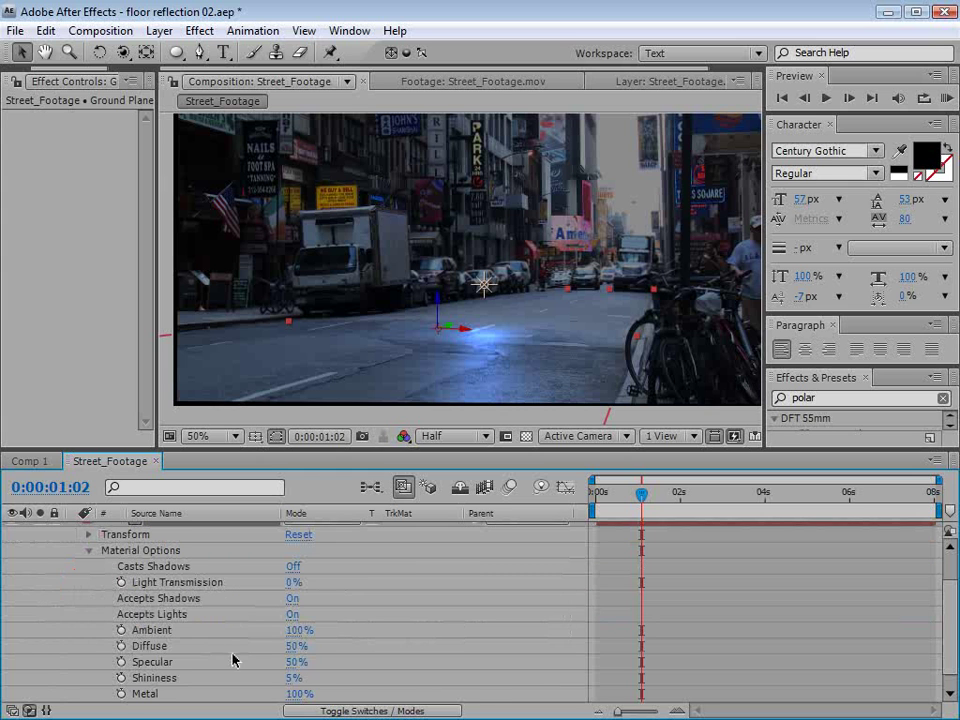
Try the Ground Plane with Diffuse at 100% and Specular lowered, shifting Light 1 slightly to test the falloff.
left_click_drag(294, 646, 365, 641)
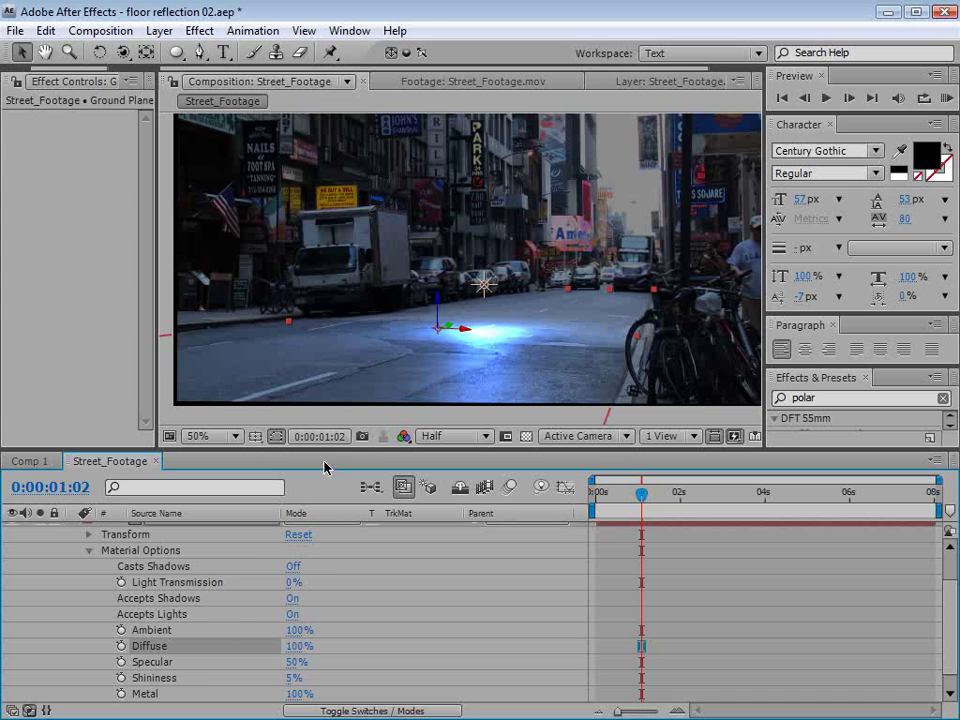
left_click_drag(285, 667, 207, 637)
left_click(660, 548)
scroll(660, 548, "up", 1)
left_click(483, 286)
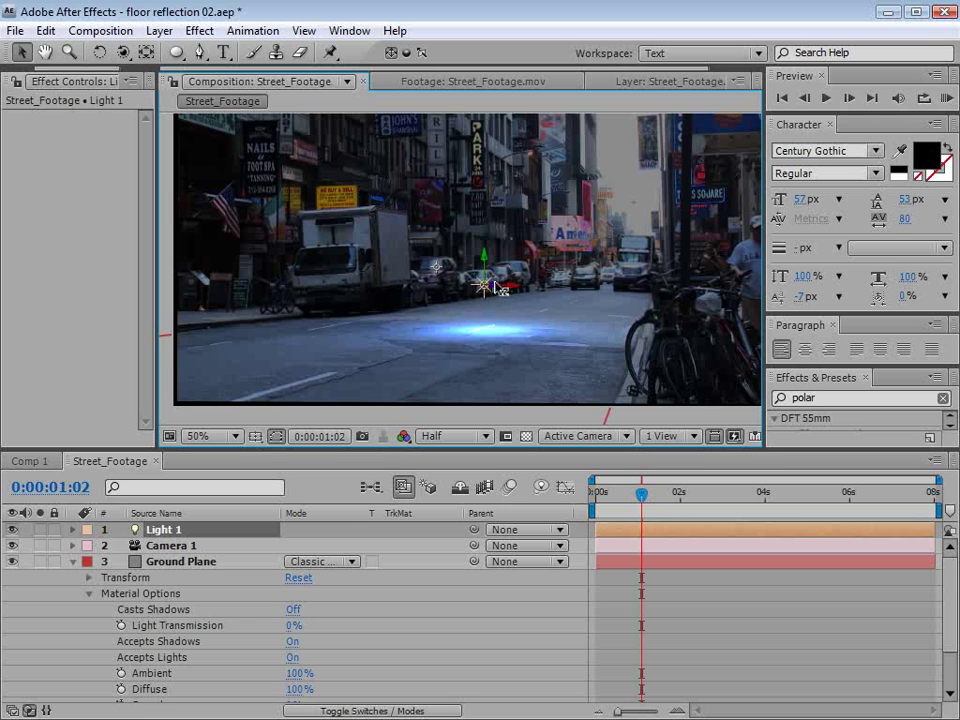
mouse_move(467, 290)
left_mouse_down()
mouse_move(250, 366)
mouse_move(485, 283)
mouse_move(520, 283)
mouse_move(447, 292)
mouse_move(456, 214)
mouse_move(439, 101)
mouse_move(460, 255)
mouse_move(463, 244)
mouse_move(455, 278)
left_mouse_up()
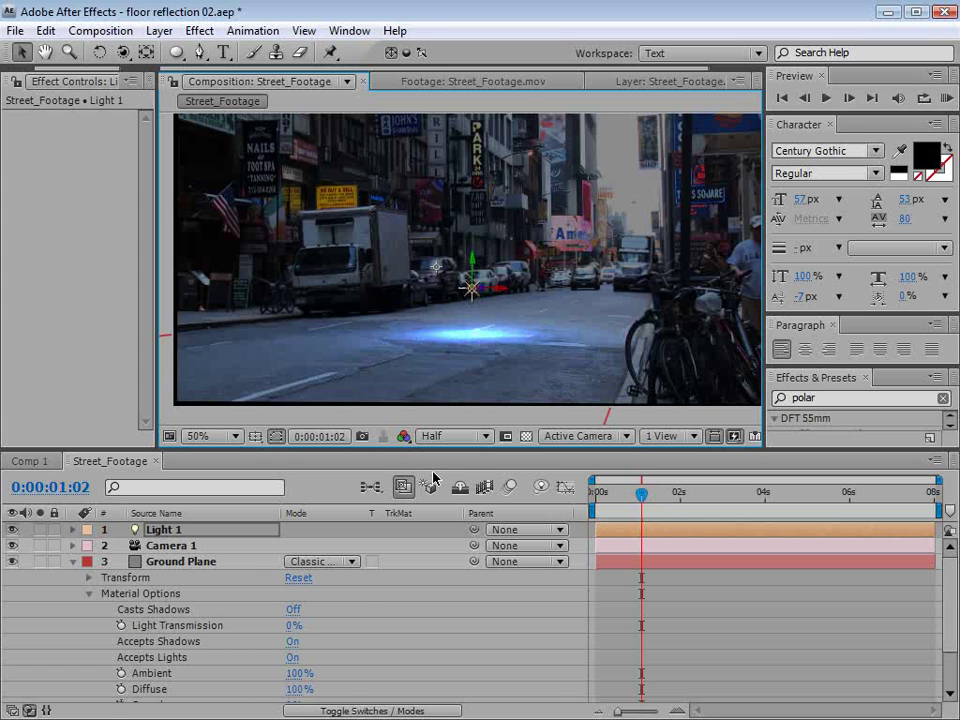
Set the Ground Plane's Specular to 81% with Diffuse down at about 0%, and shift Light 1 slightly toward the truck.
scroll(334, 629, "down", 2)
left_click(332, 640)
left_click_drag(291, 648, 196, 626)
left_click(472, 287)
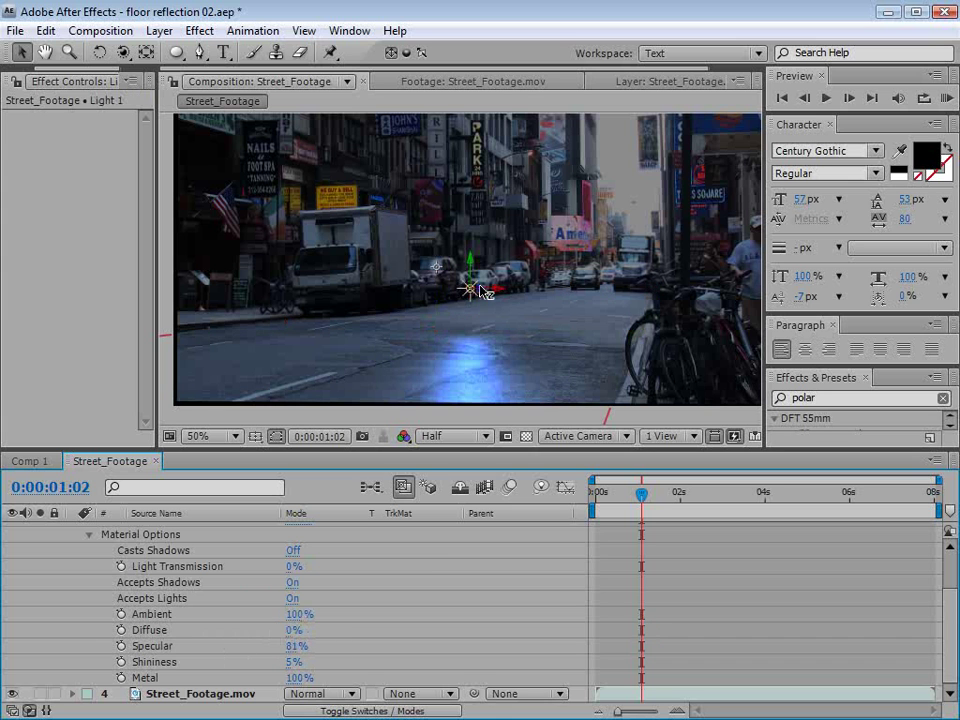
left_click_drag(515, 283, 435, 302)
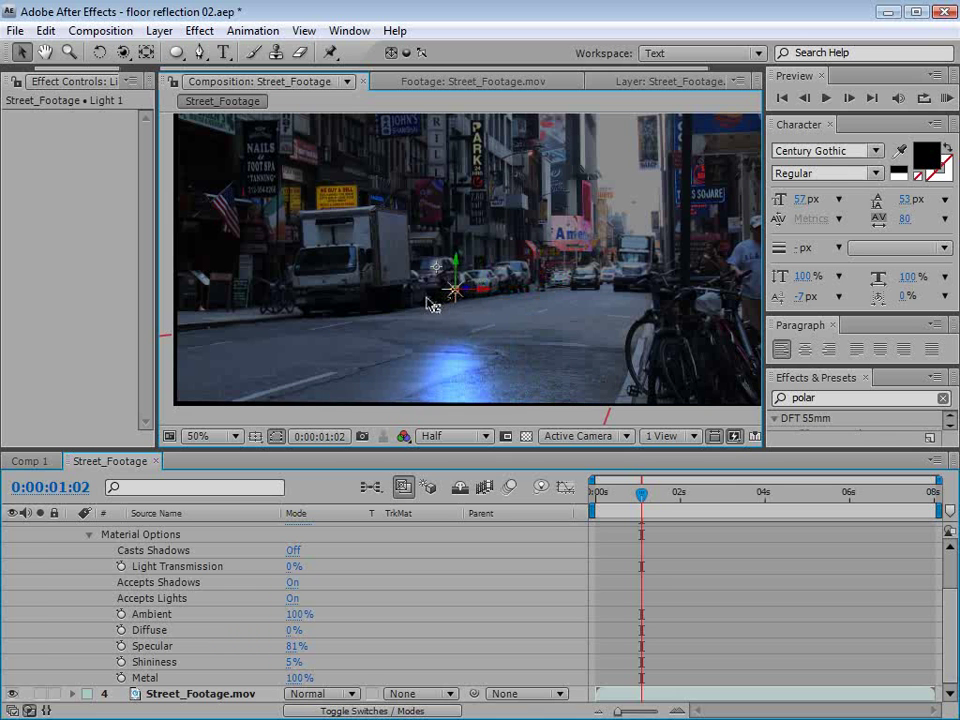
left_click_drag(290, 631, 268, 645)
At the first frame, set the Exposure effect on Street_Footage.mov to Exposure -0.70 and Gamma 0.53, and deselect the layer.
left_click_drag(655, 501, 590, 497)
key("u")
left_click(188, 624)
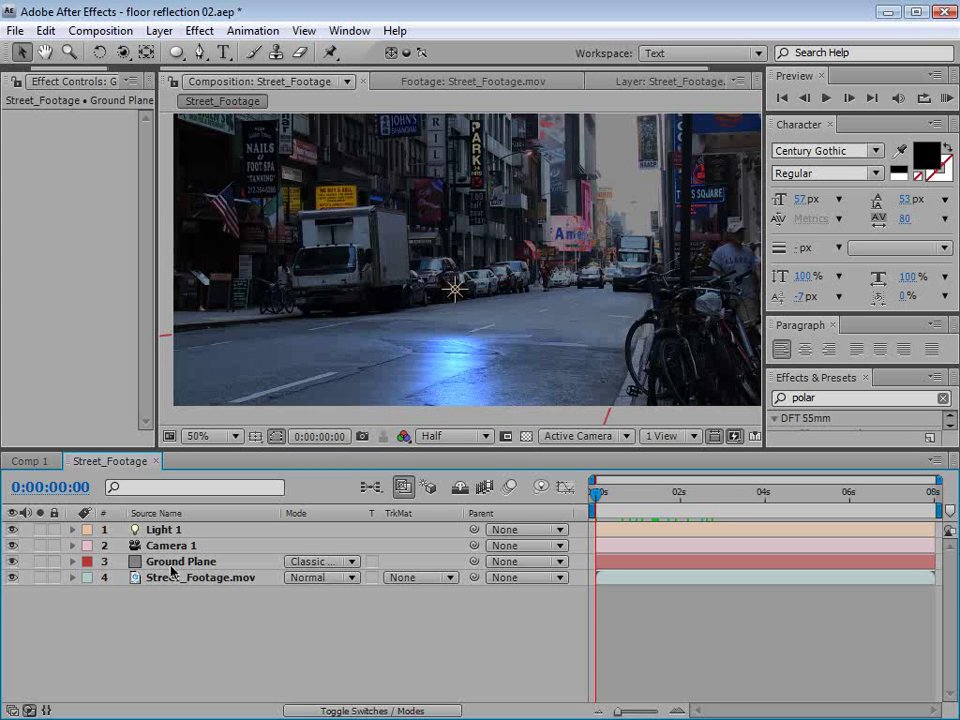
left_click(190, 578)
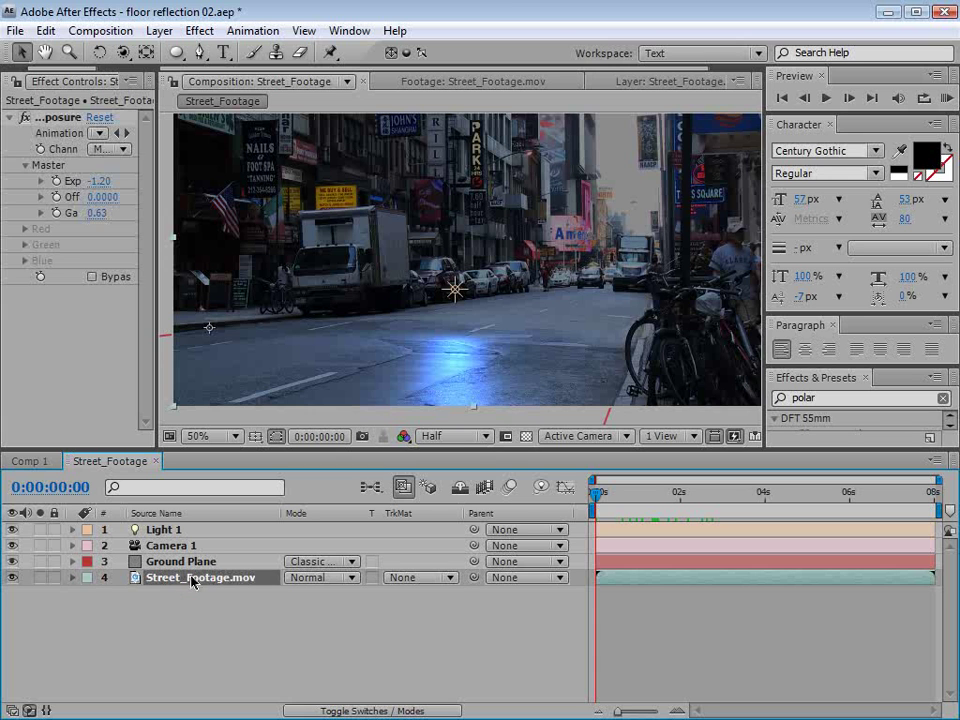
left_click_drag(155, 338, 217, 337)
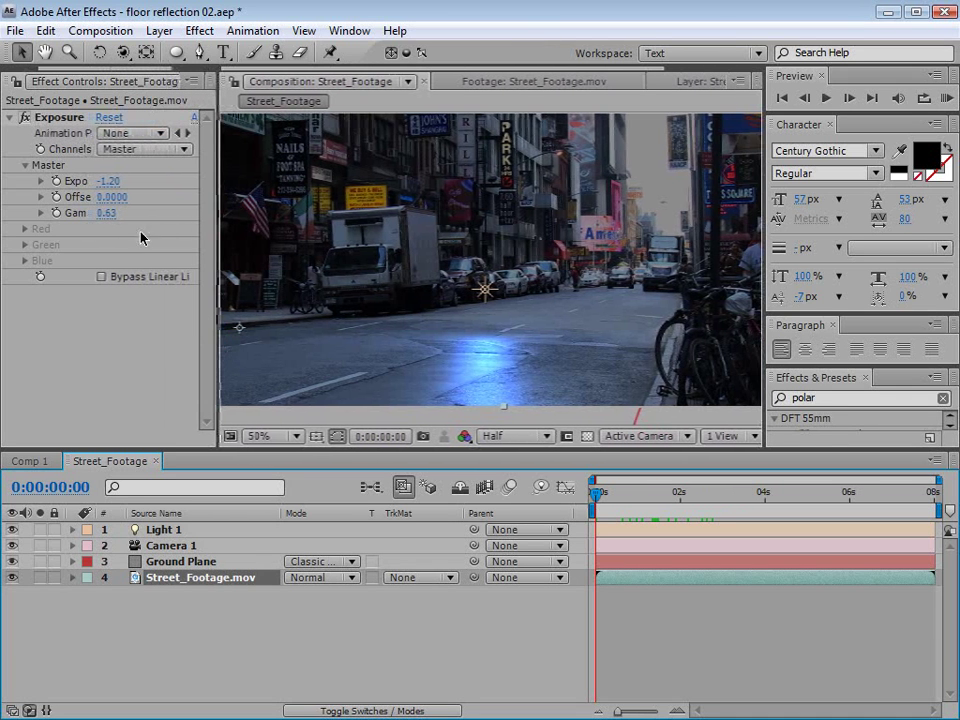
left_click_drag(105, 213, 109, 181)
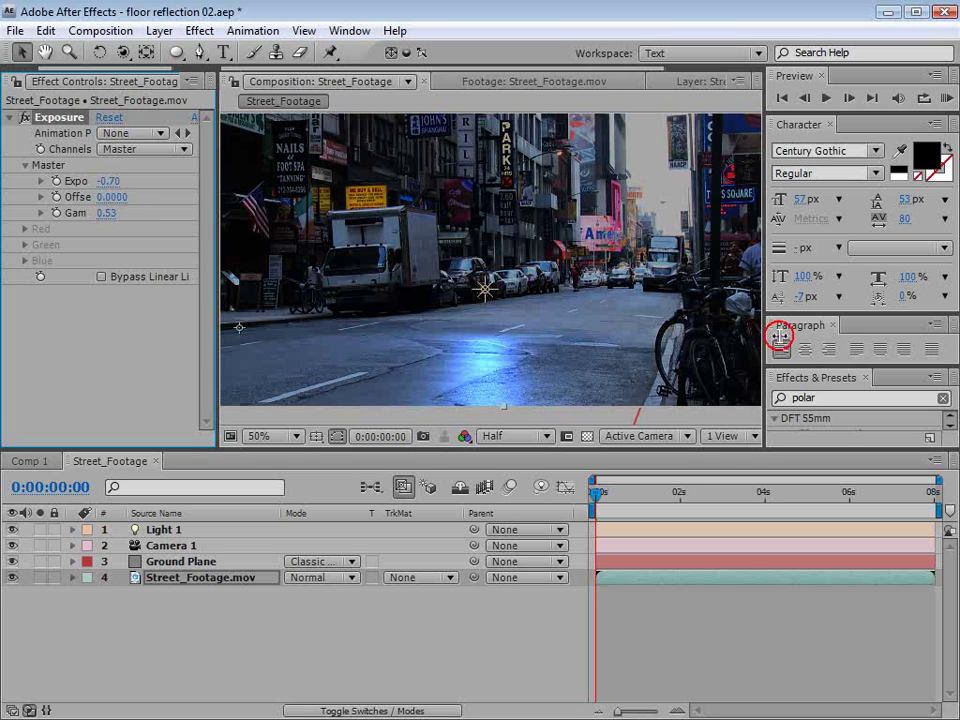
left_click(259, 651)
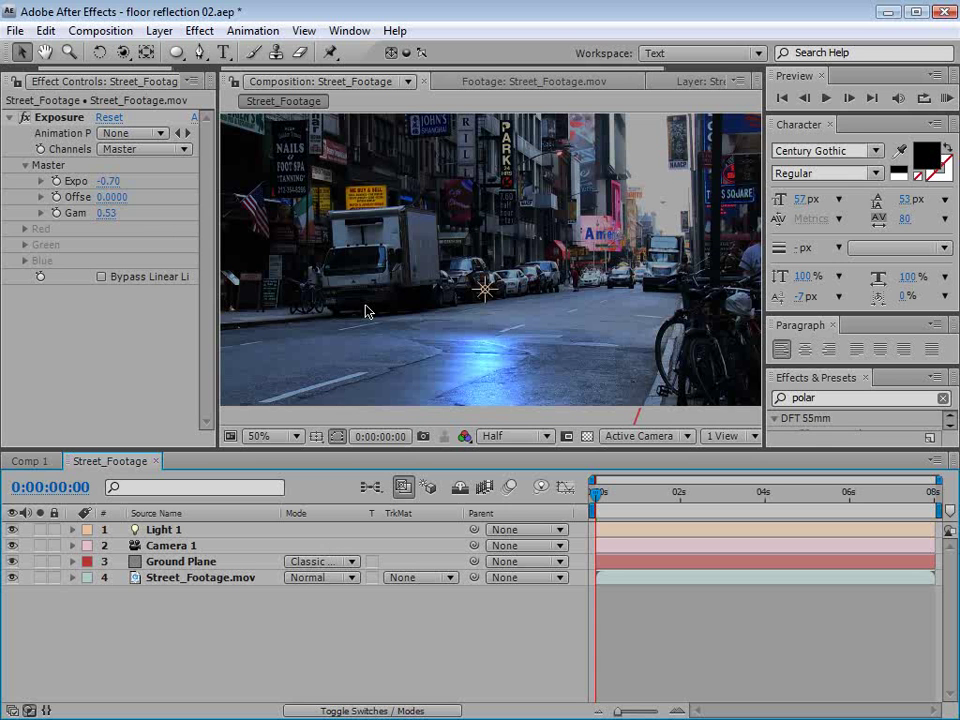
Duplicate the Street_Footage.mov layer and apply Freeze Frame to the upper copy at 0:00:00:00.
left_click(190, 576)
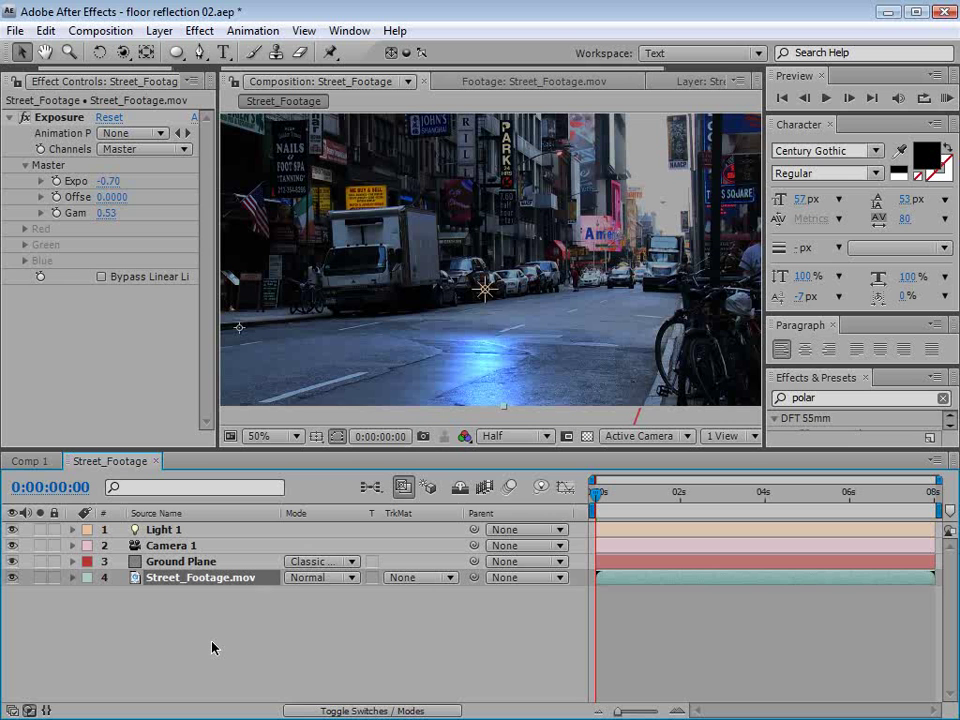
key("ctrl+d")
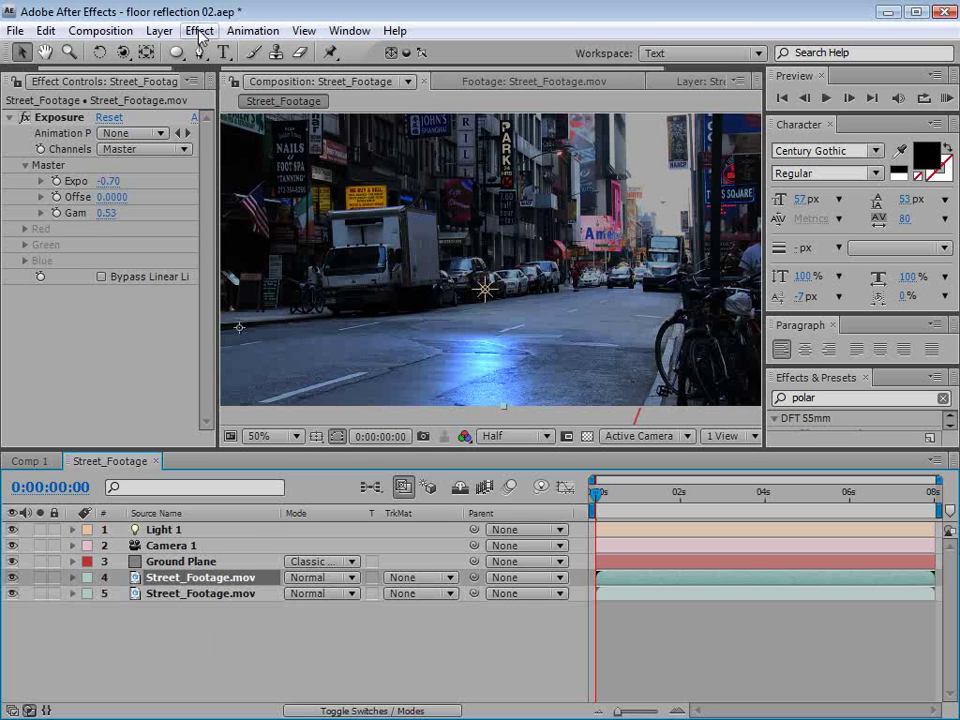
left_click(159, 30)
left_click(197, 253)
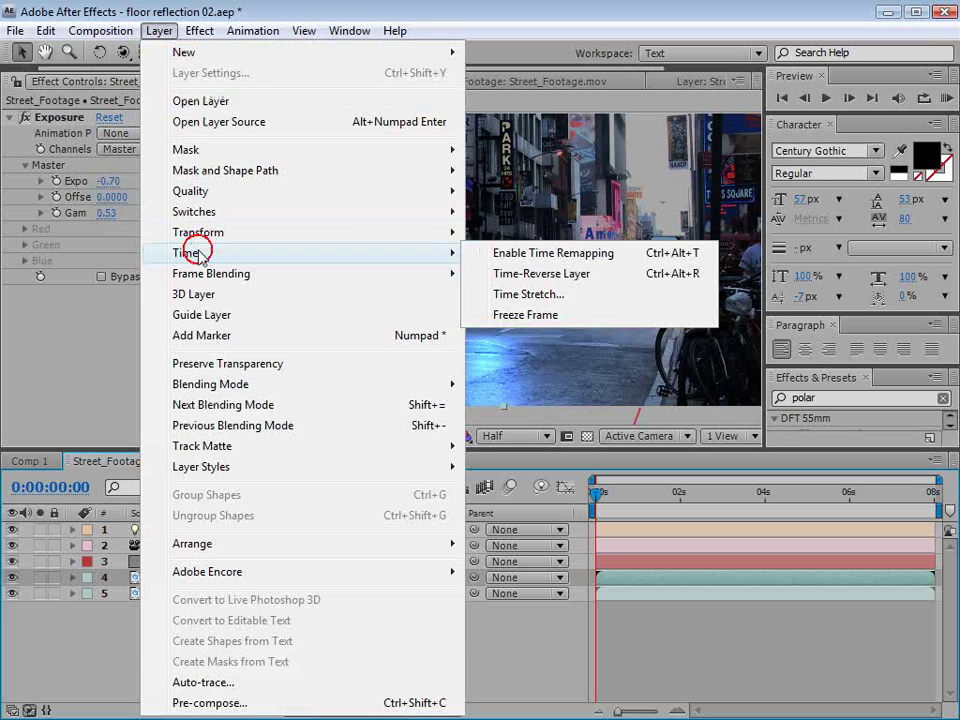
left_click(530, 315)
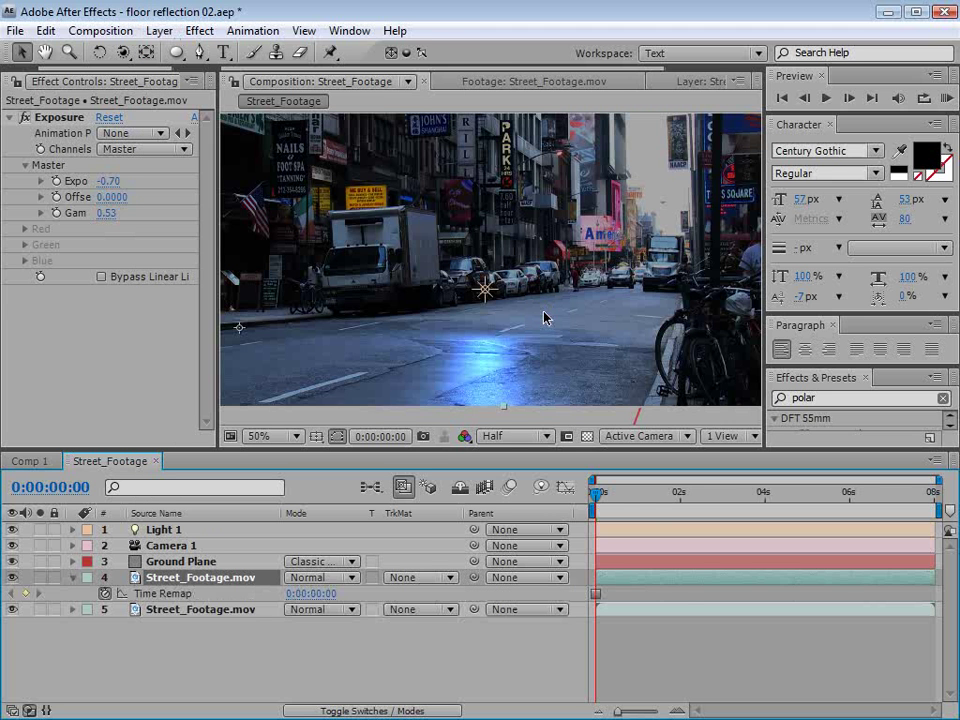
Scrub the frozen Street_Footage.mov copy and reveal its keyframed properties, including the motion tracker data.
left_click_drag(612, 492, 517, 497)
key("u")
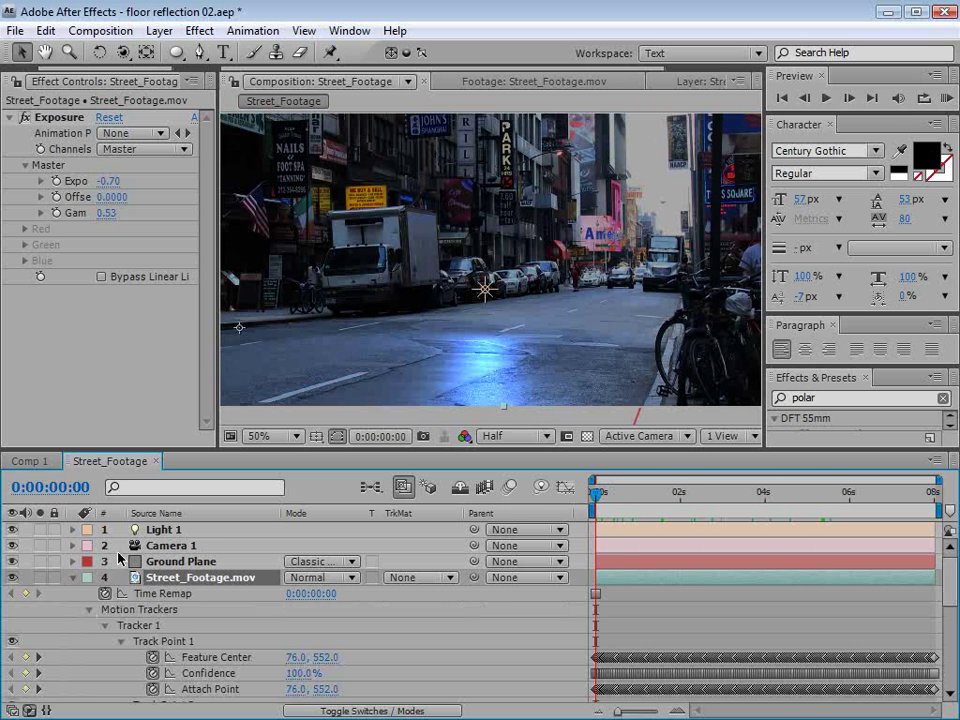
Delete both track points from the motion trackers of the upper Street_Footage.mov layer.
left_click_drag(171, 451, 171, 318)
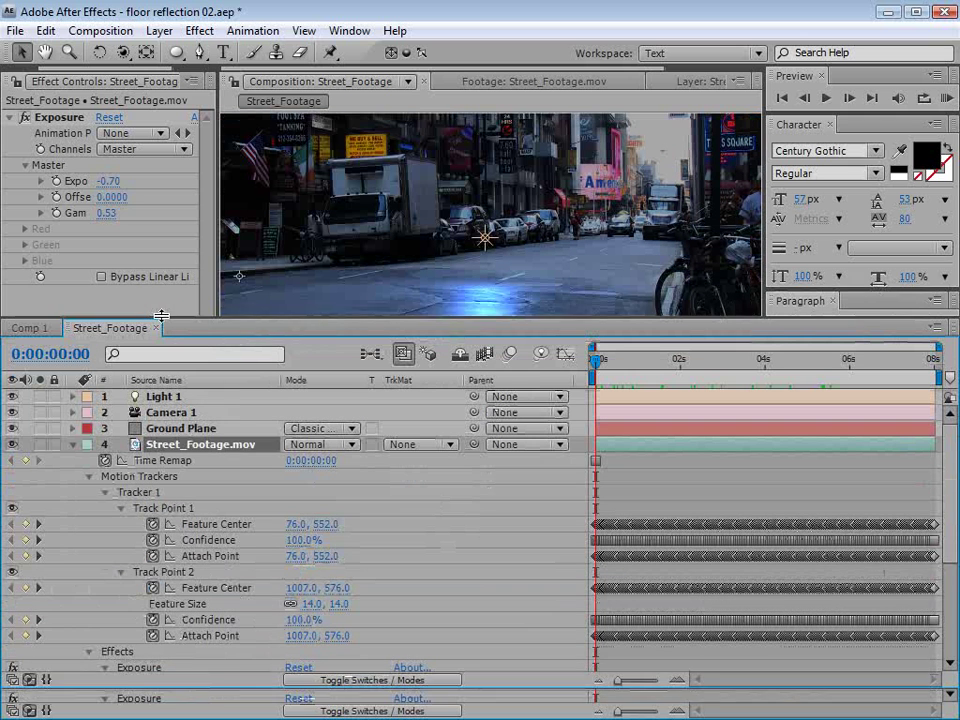
left_click(166, 510)
key("Delete")
left_click(154, 508)
key("Delete")
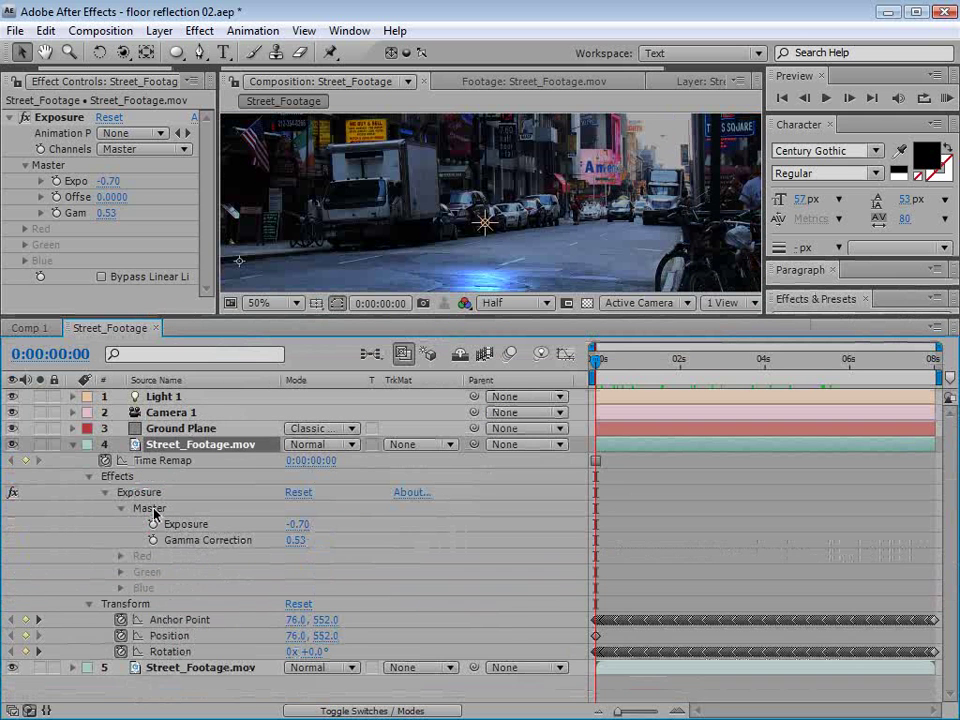
Remove all Anchor Point, Position and Rotation keyframes from the upper Street_Footage.mov layer and collapse its properties.
left_click_drag(120, 619, 121, 652)
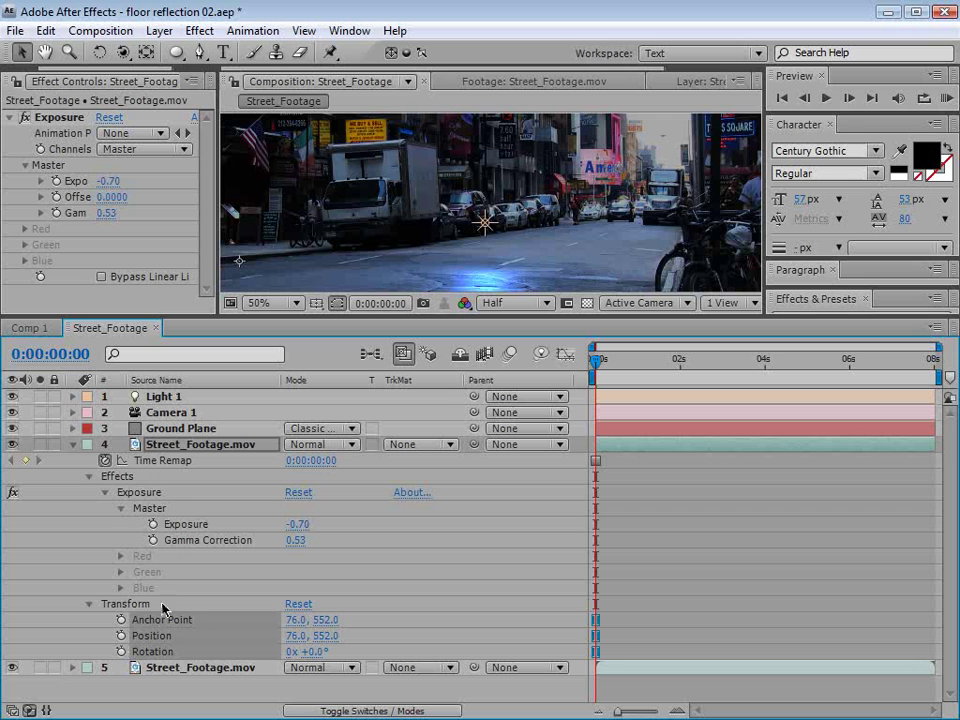
left_click(78, 460)
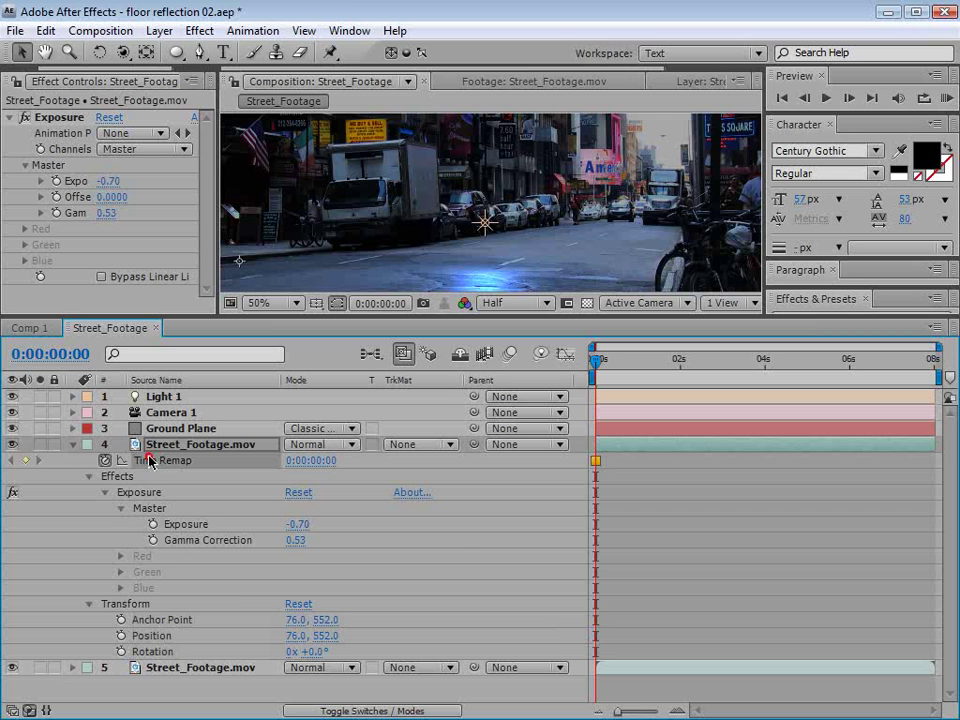
left_click(72, 444)
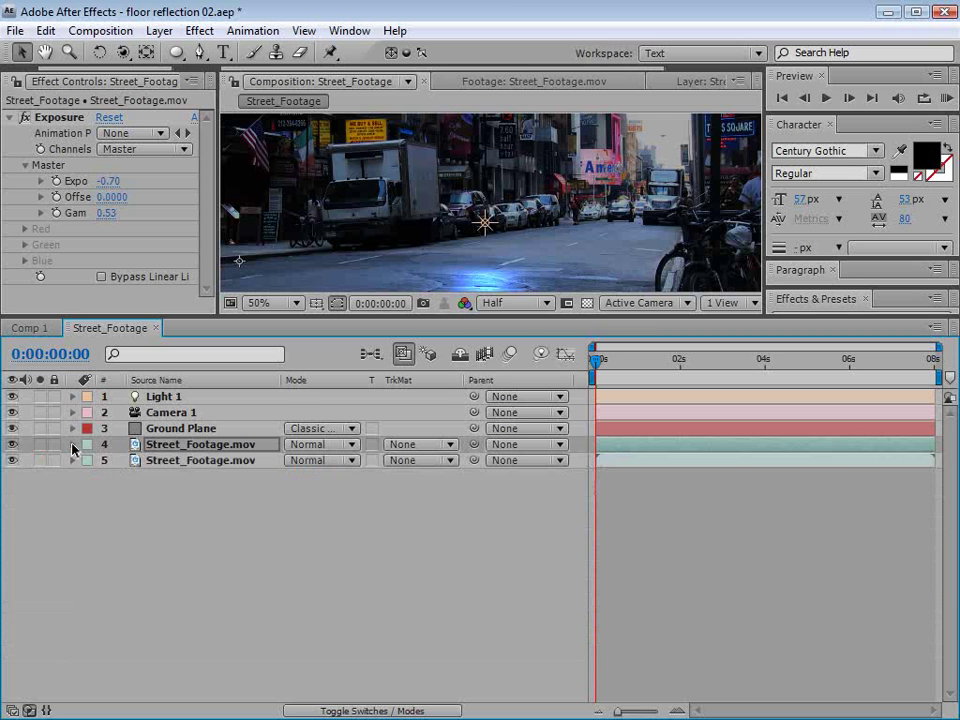
left_click_drag(514, 316, 486, 497)
left_click_drag(606, 533, 582, 553)
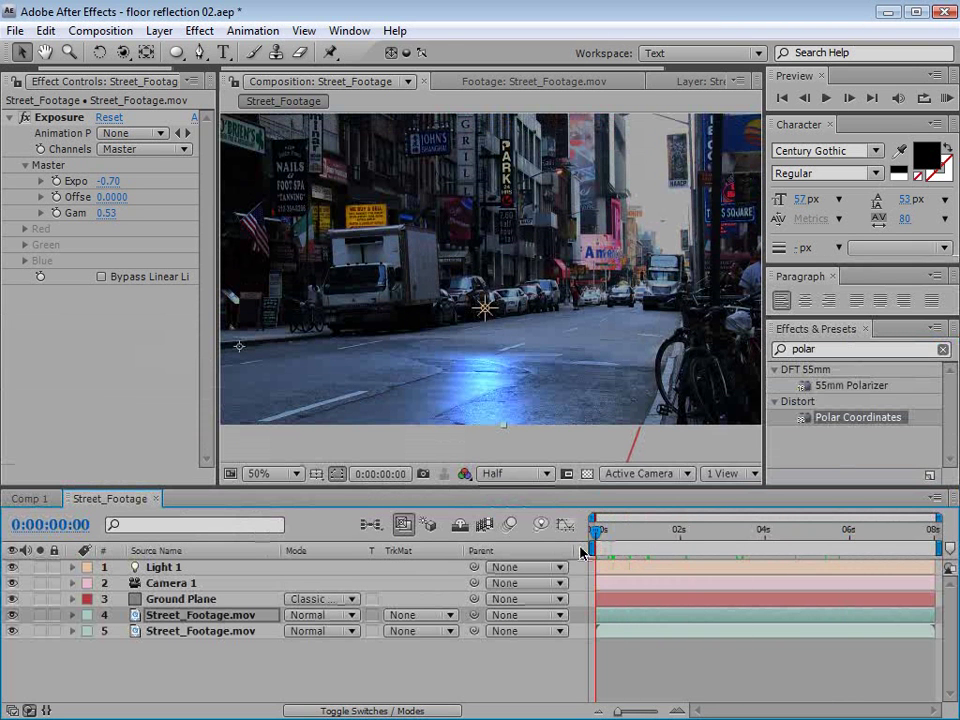
Apply the Tint and Curves color correction effects to the upper Street_Footage.mov layer.
left_click(199, 30)
mouse_move(257, 208)
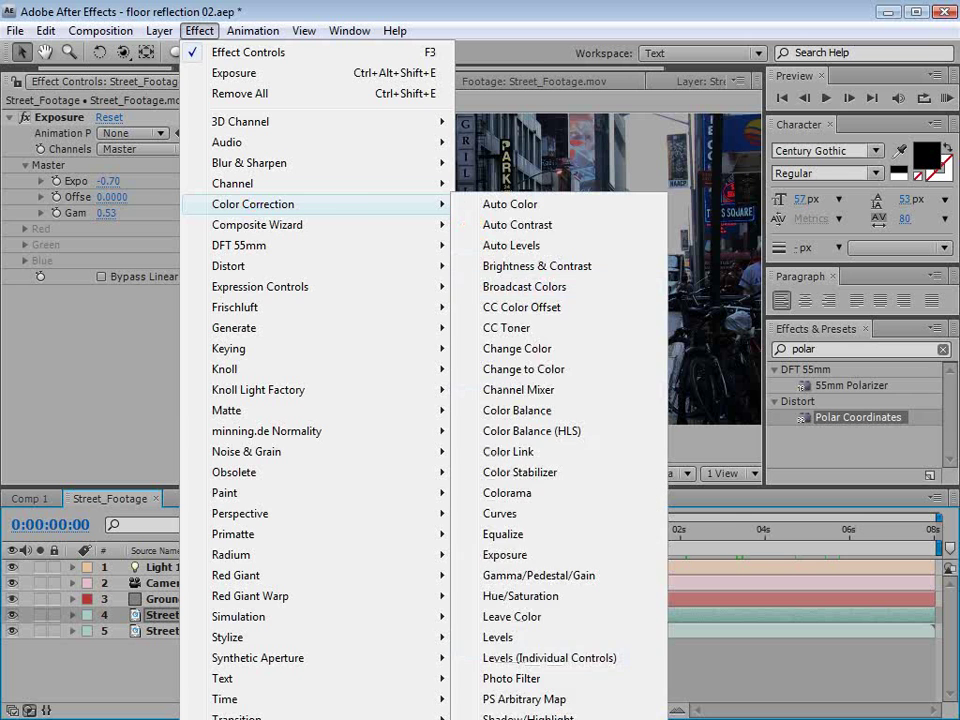
left_click(505, 718)
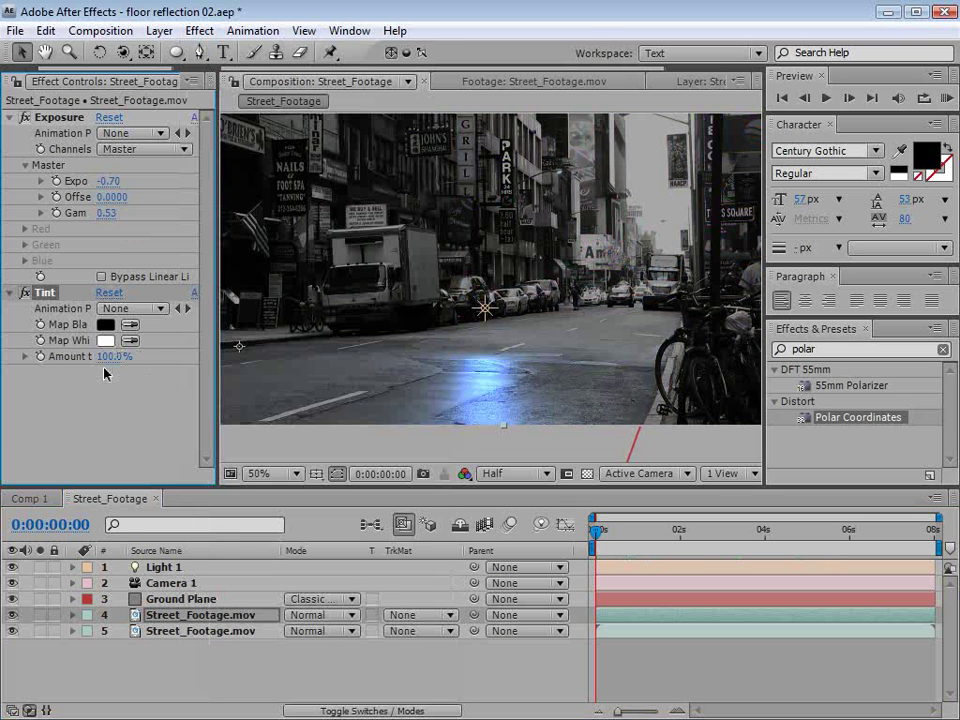
left_click(199, 30)
mouse_move(269, 209)
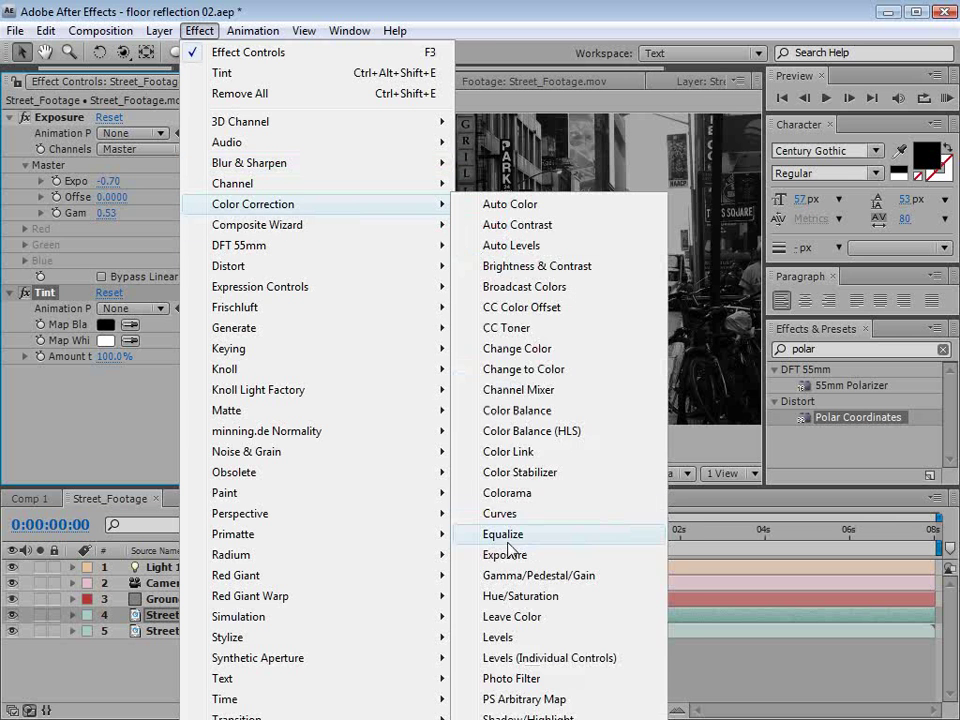
left_click(490, 515)
left_click_drag(218, 376, 313, 362)
Place the tinted Street_Footage.mov layer directly above Ground Plane and set Ground Plane's track matte to Luma Matte.
left_click_drag(172, 620, 172, 597)
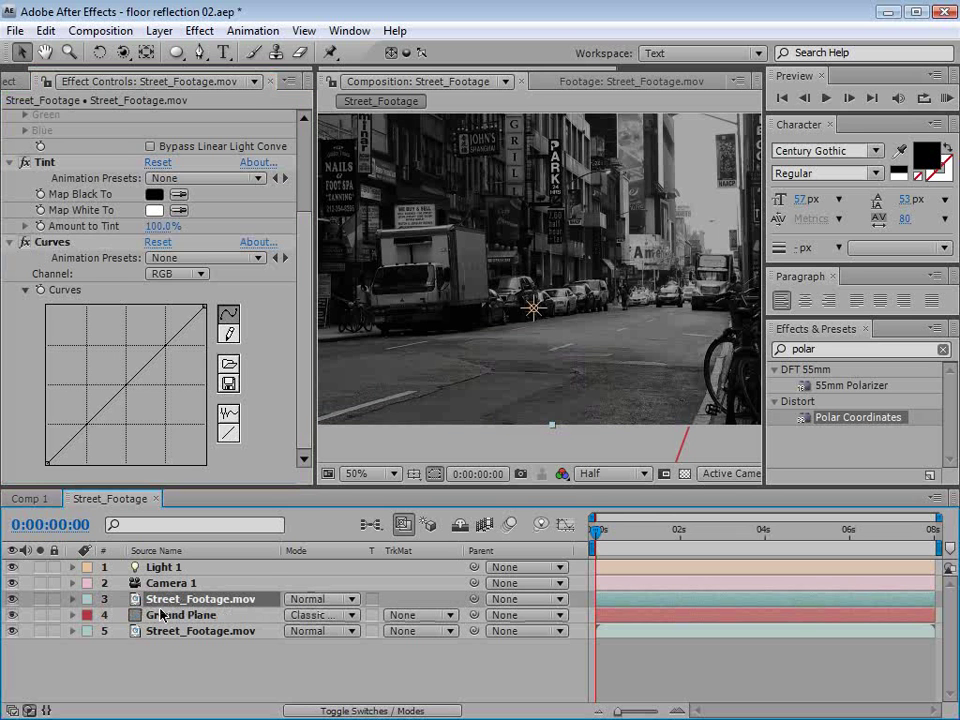
left_click(160, 614)
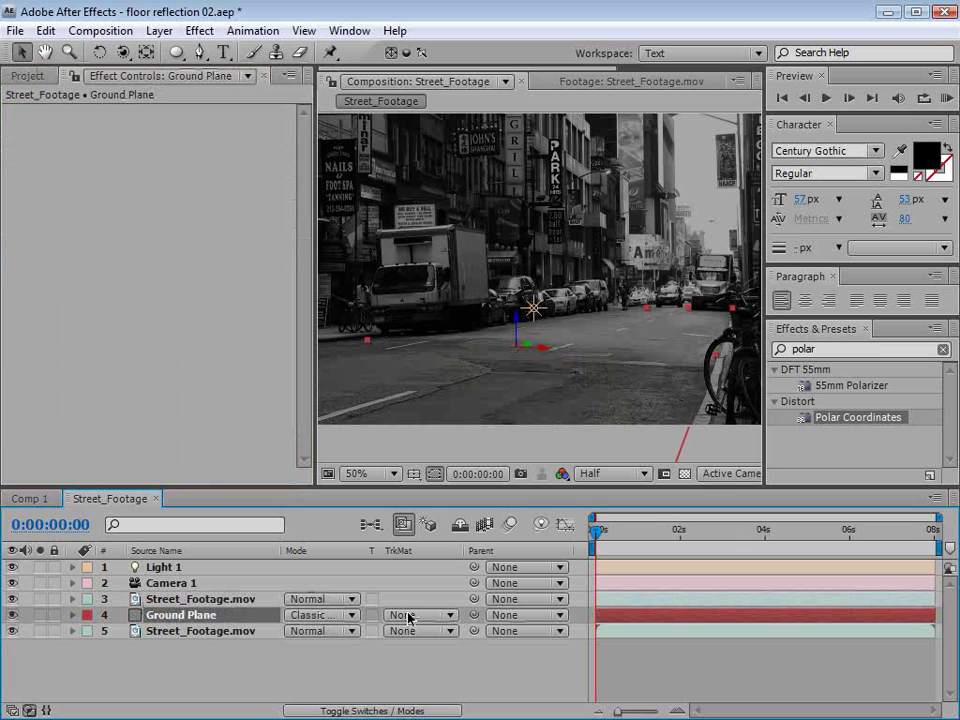
left_click(345, 708)
left_click(345, 708)
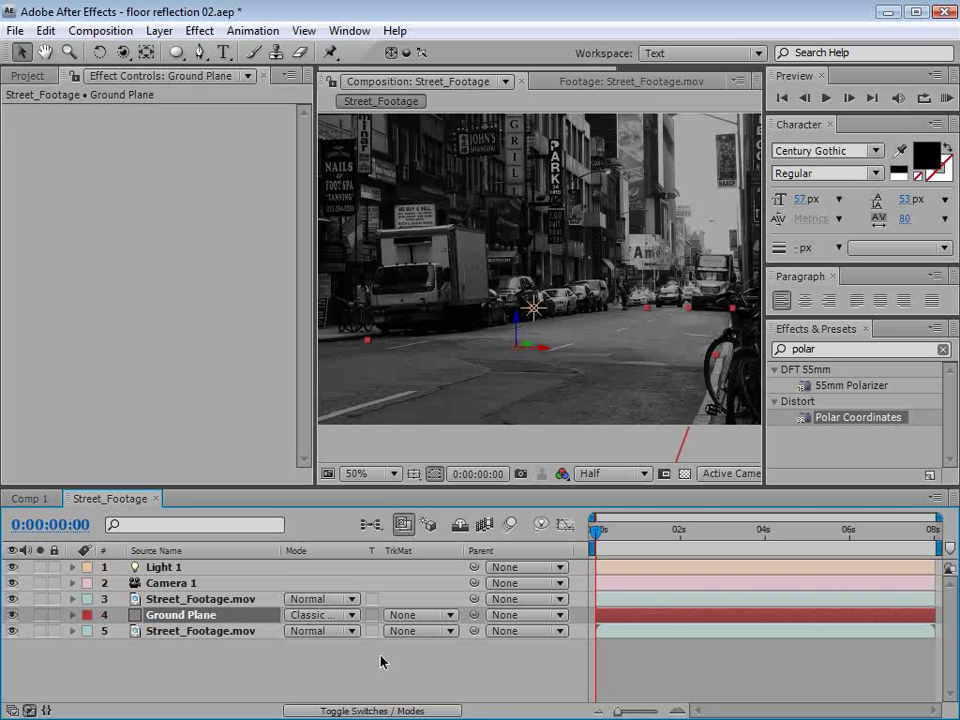
left_click(412, 618)
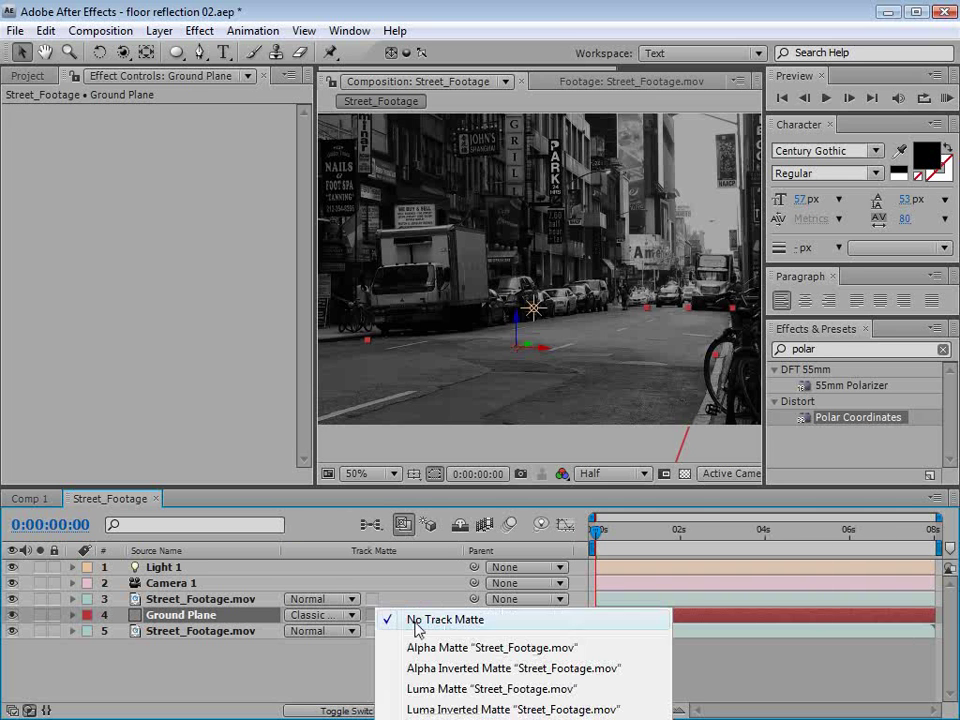
left_click(434, 689)
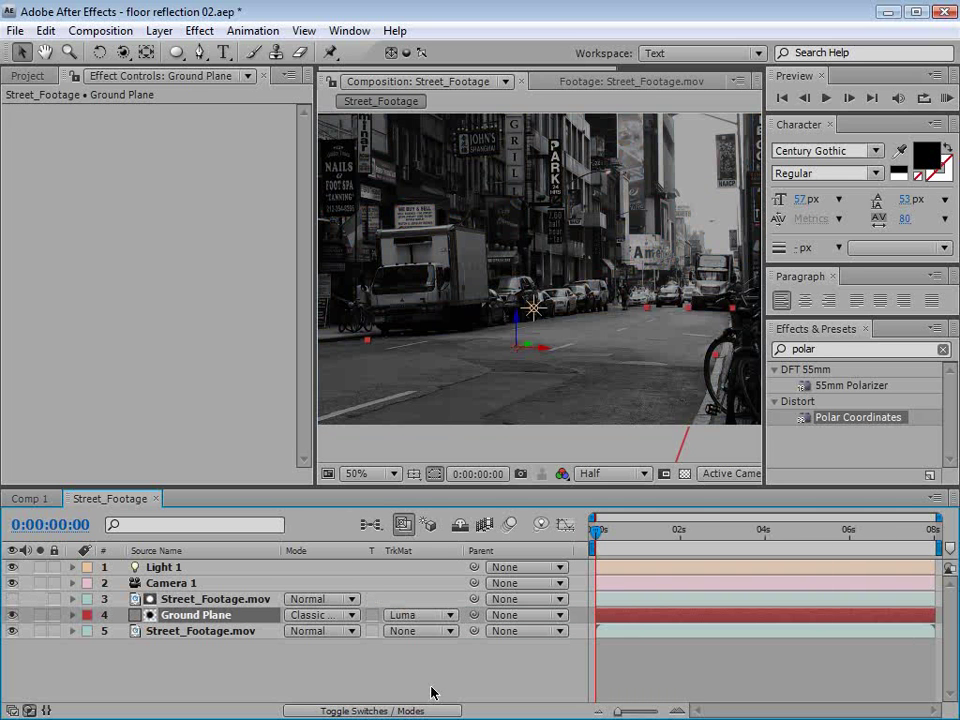
Show the matte footage layer and bend its RGB curve into a steep S shape for strong black-and-white contrast.
left_click(12, 599)
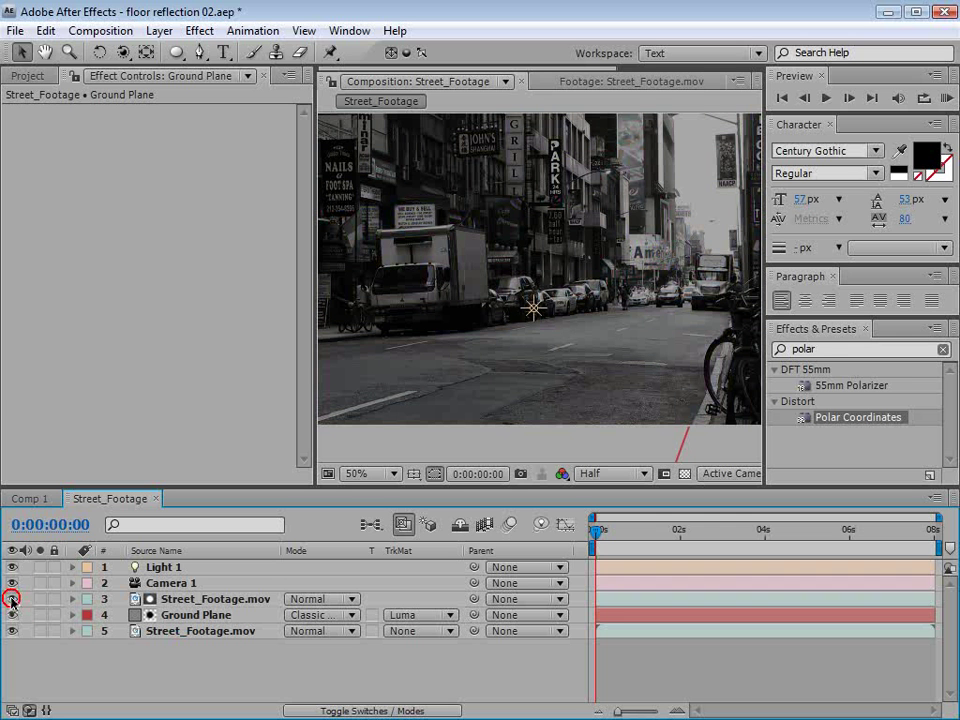
left_click(172, 601)
scroll(300, 293, "down", 4)
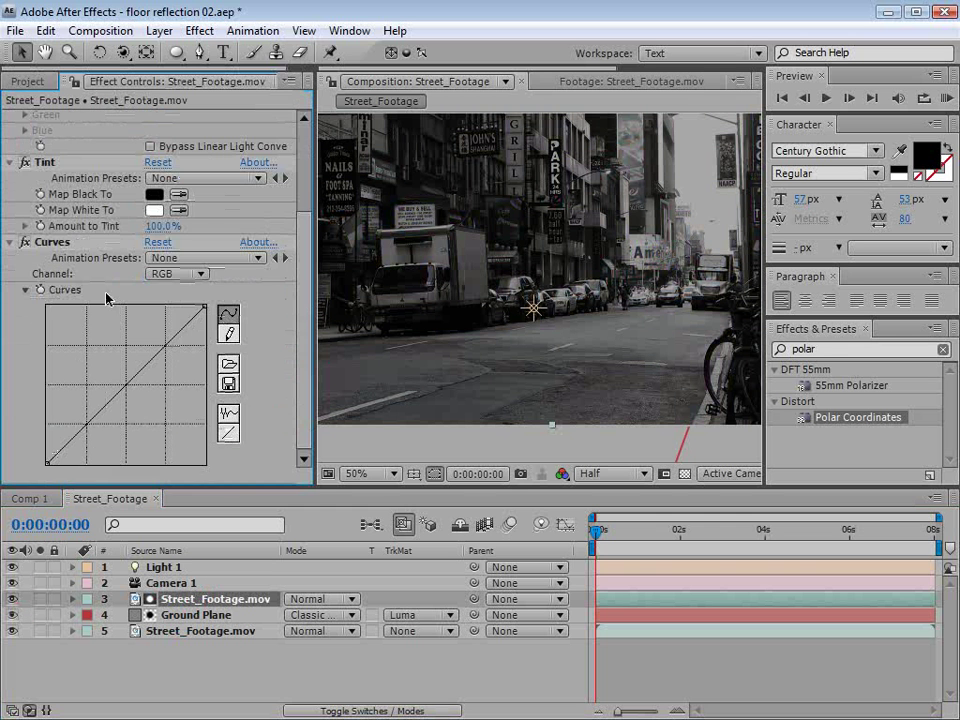
left_click_drag(128, 390, 125, 327)
left_click_drag(88, 393, 86, 432)
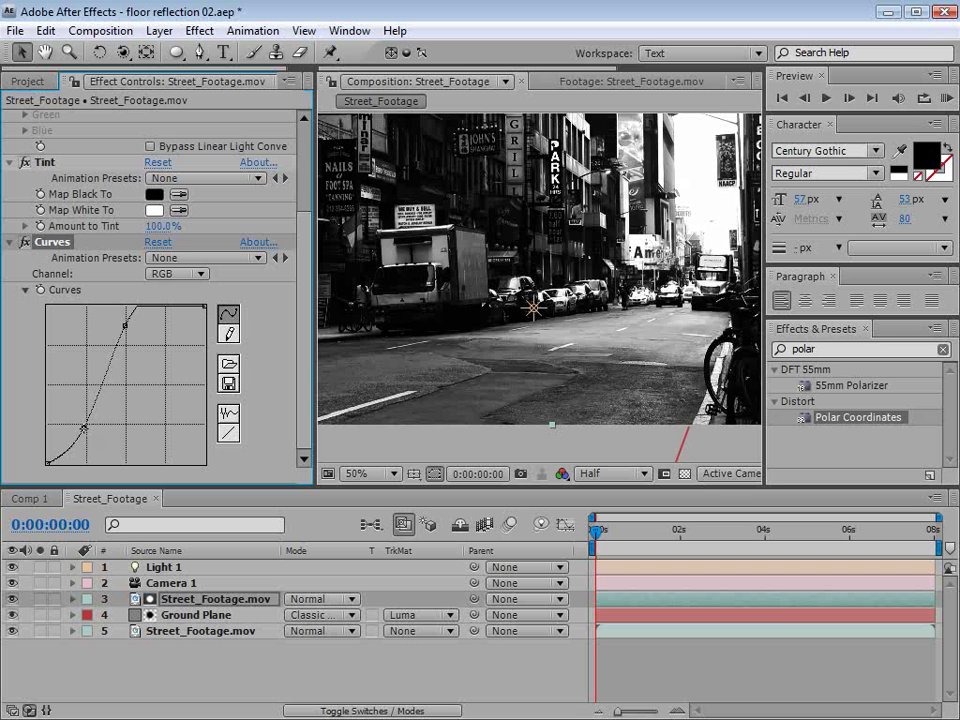
left_click_drag(124, 326, 115, 325)
left_click(79, 428)
left_click_drag(81, 429, 76, 426)
left_click_drag(95, 379, 90, 370)
scroll(588, 395, "up", 1)
scroll(576, 400, "down", 1)
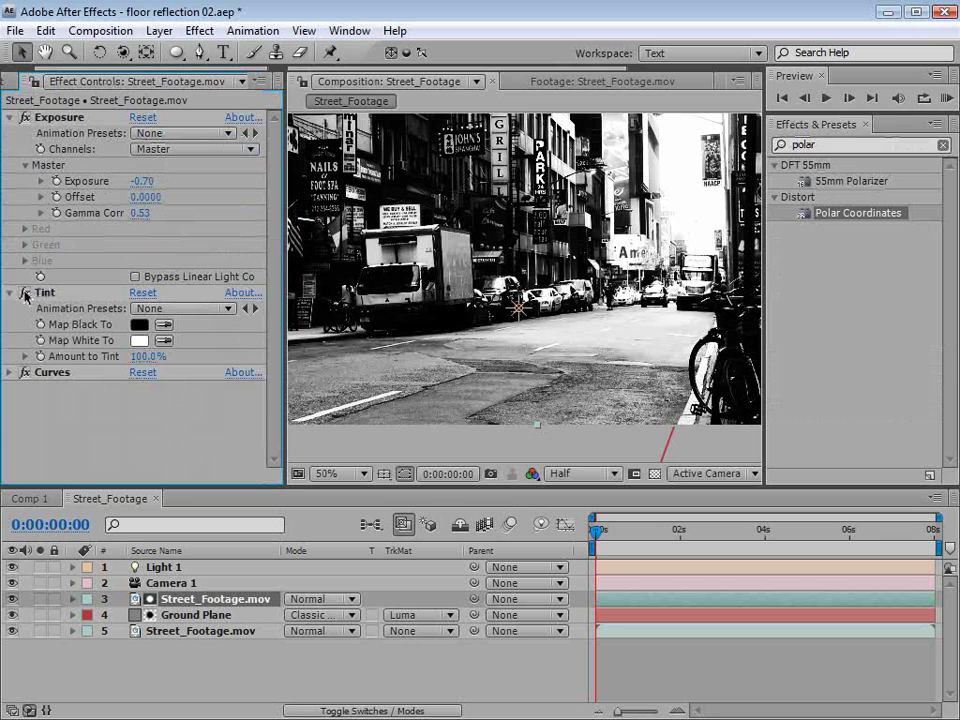
Turn off Tint and Curves on the matte footage layer and open that layer for painting with the Brush tool.
left_click(24, 292)
left_click(26, 372)
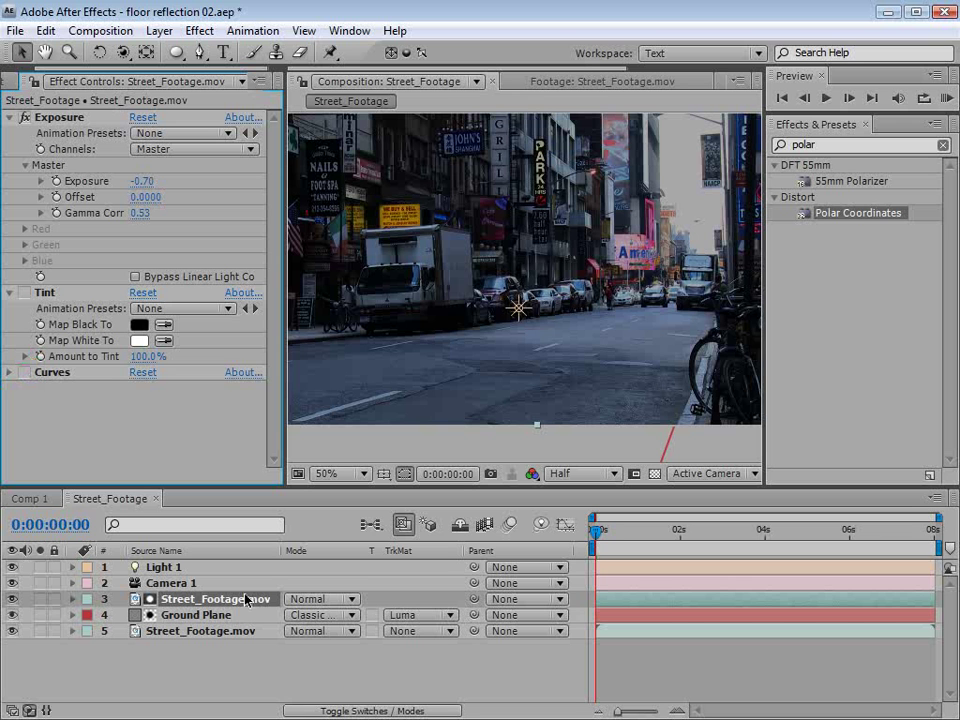
double_click(611, 599)
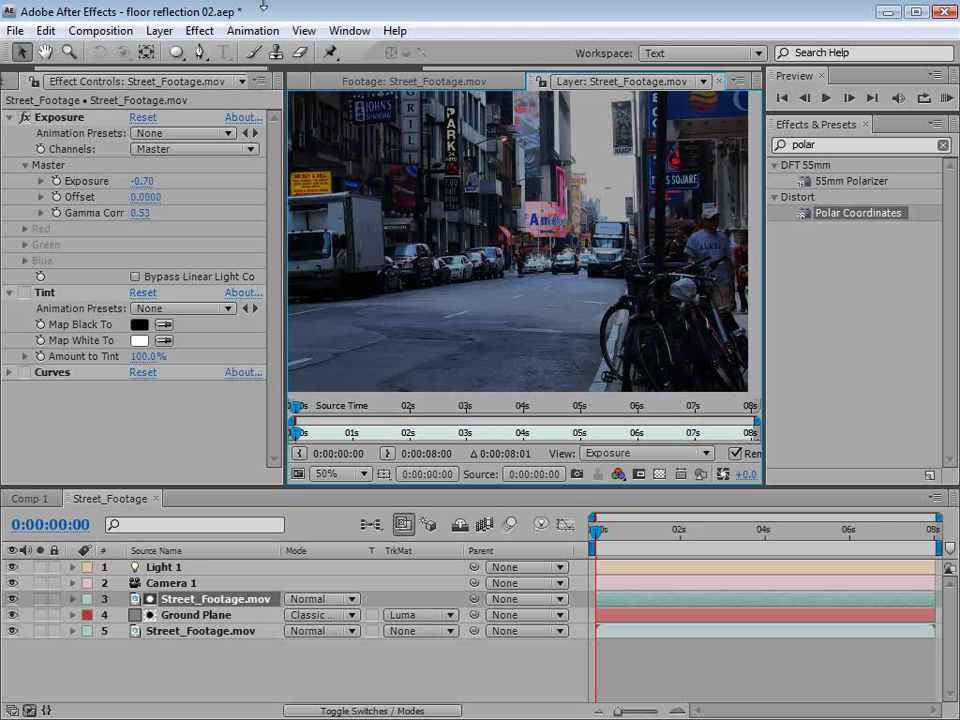
left_click(253, 52)
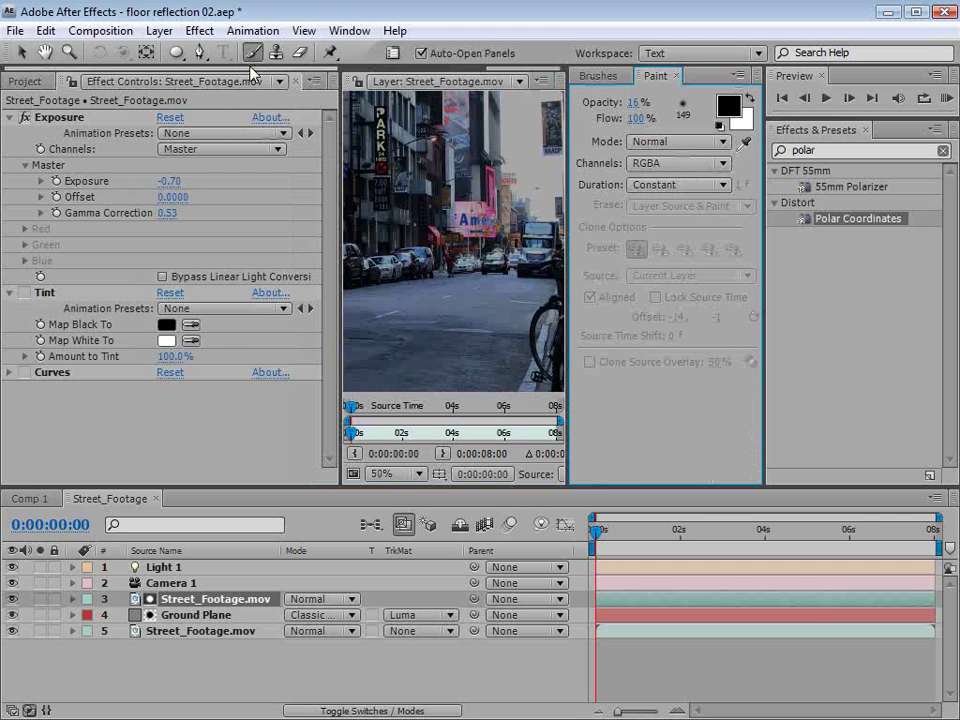
left_click_drag(339, 296, 196, 296)
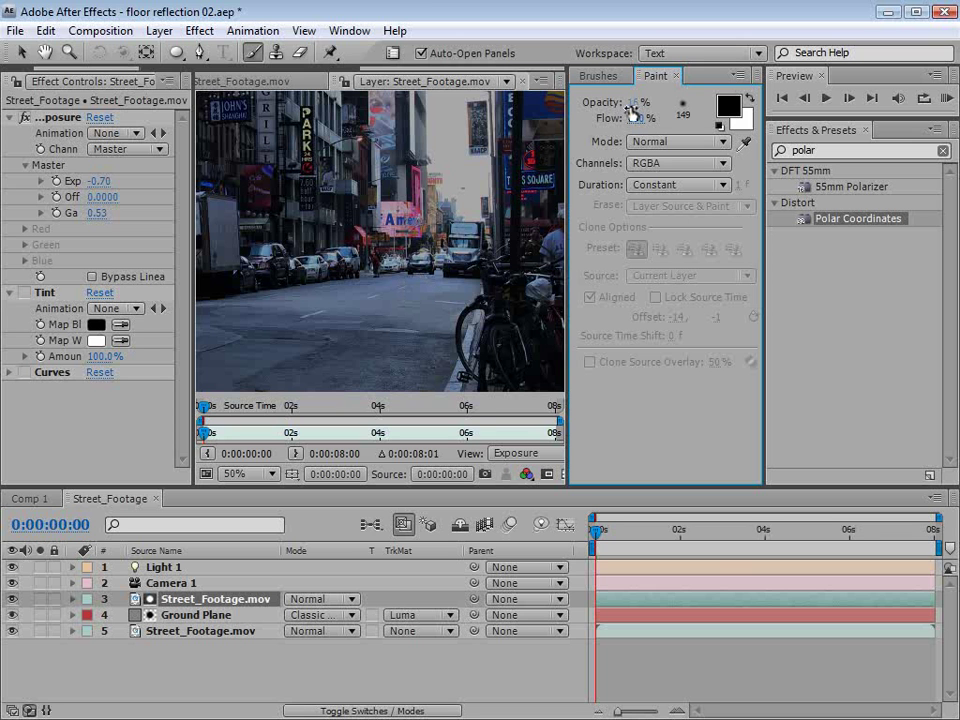
Paint over the lane markings on the road with a soft brush of 0% hardness, about 89 px wide, undoing the last stray dab.
left_click(590, 75)
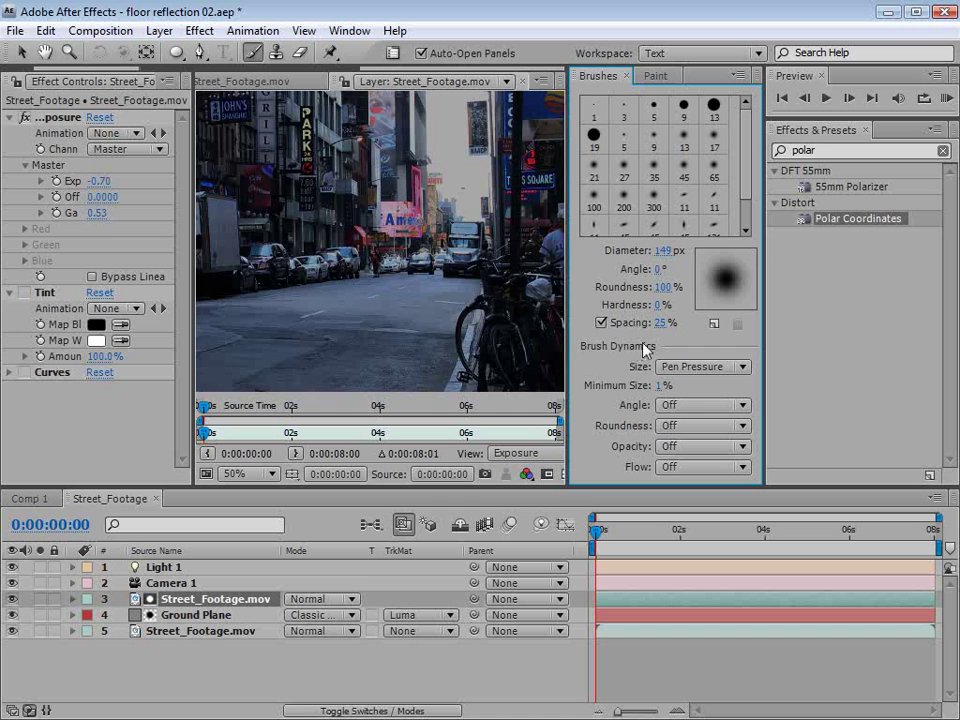
left_click(657, 305)
mouse_move(396, 304)
left_mouse_down()
mouse_move(410, 304)
mouse_move(396, 297)
mouse_move(375, 376)
left_mouse_up()
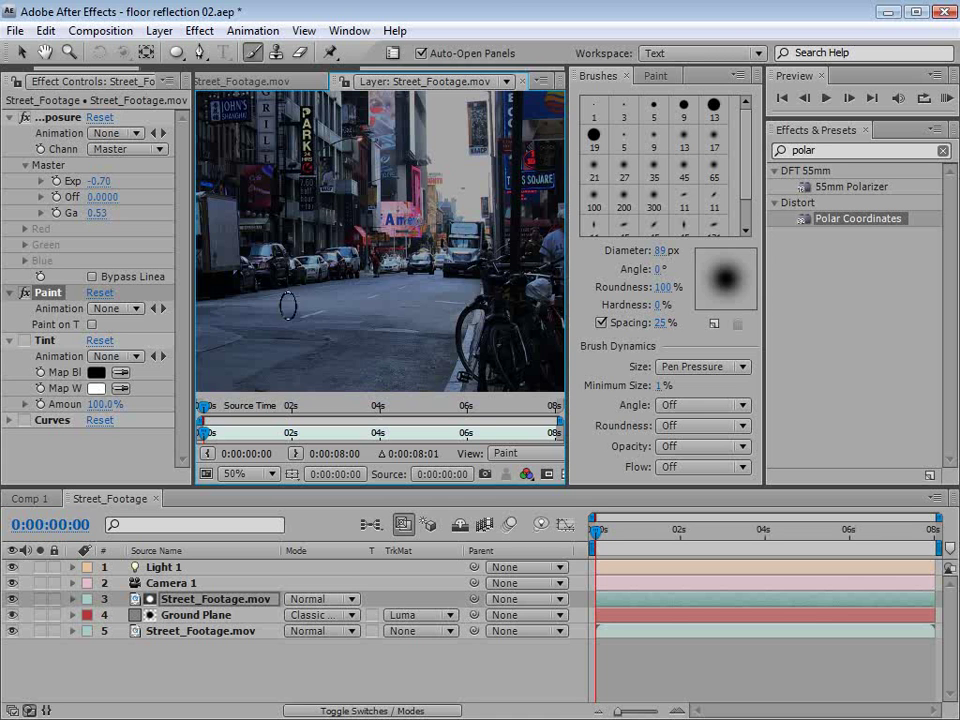
left_click_drag(332, 276, 283, 307)
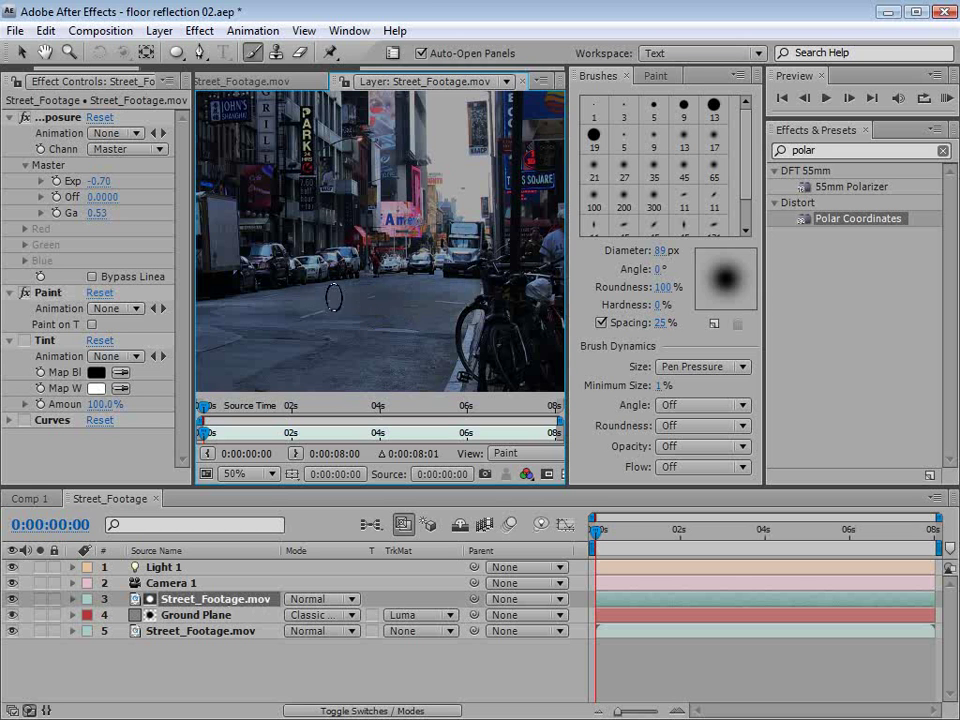
left_click_drag(407, 343, 422, 336)
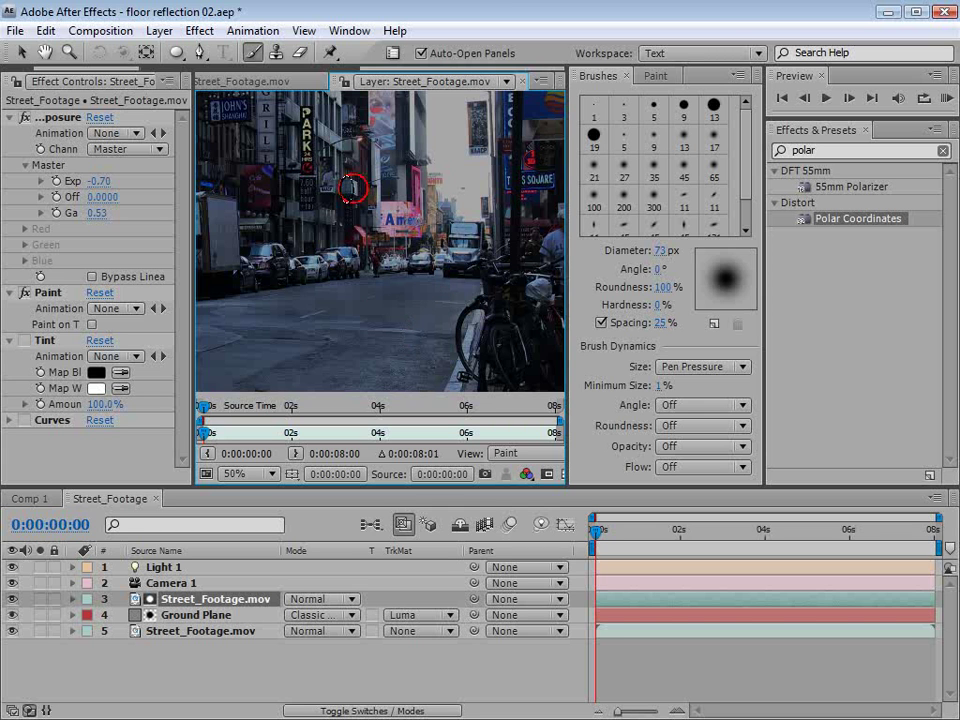
left_click(327, 316)
key("ctrl+z")
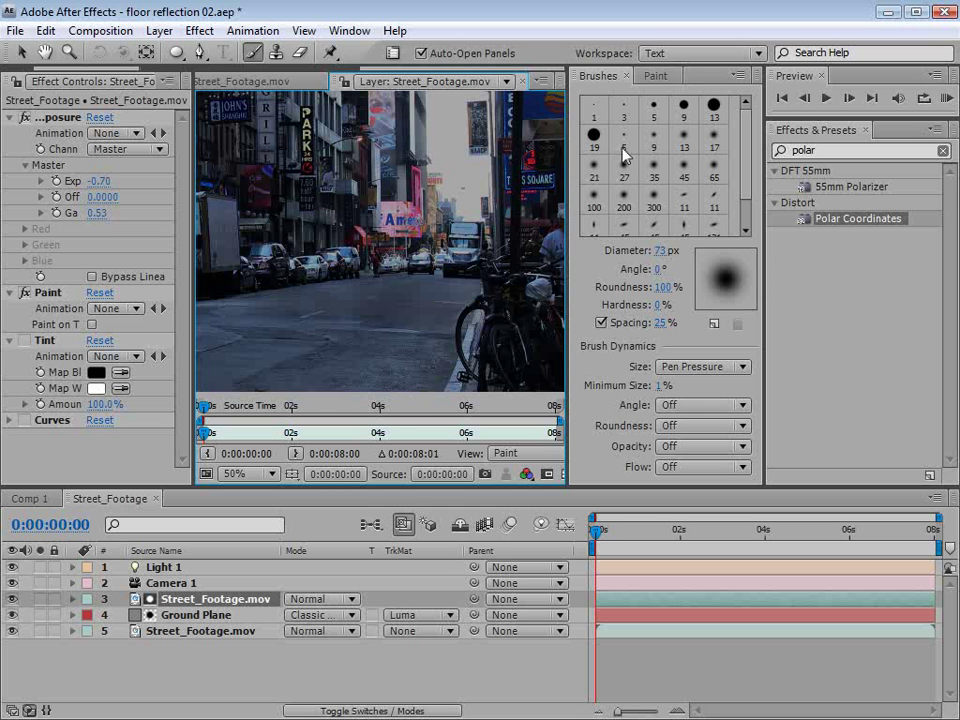
Close the brush and paint settings and turn Tint and Curves back on for the matte footage layer.
left_click(611, 76)
left_click(611, 77)
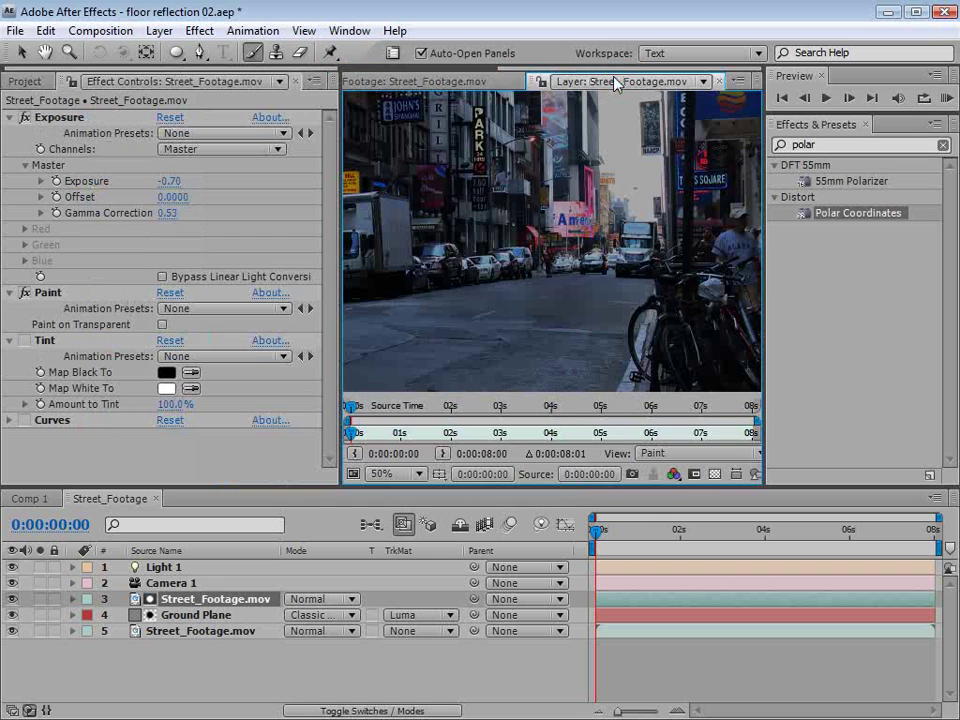
left_click(25, 341)
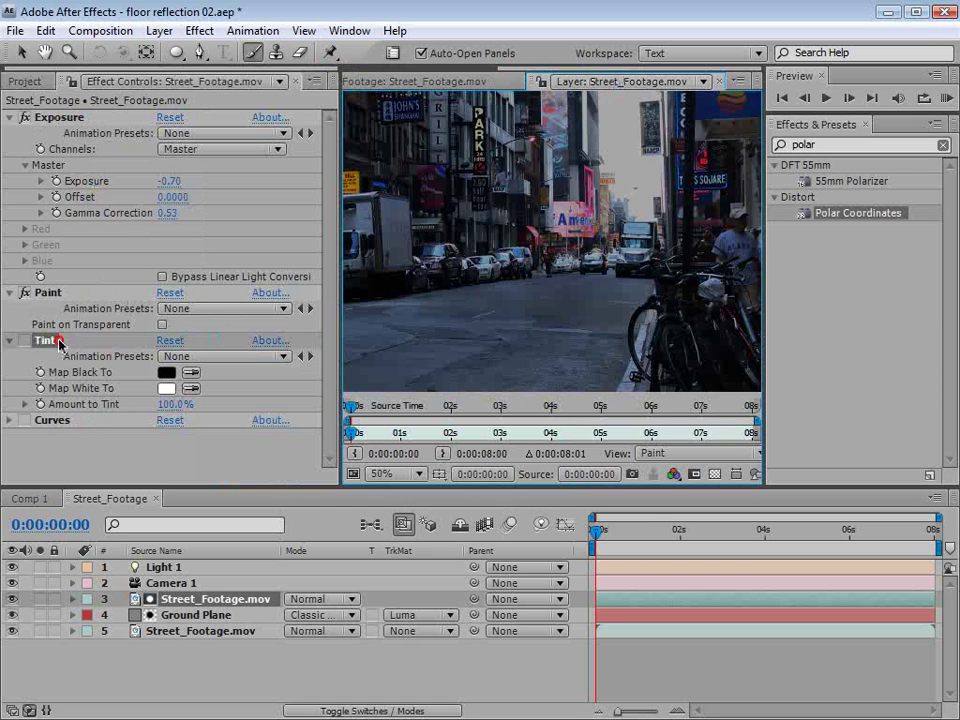
left_click(24, 420)
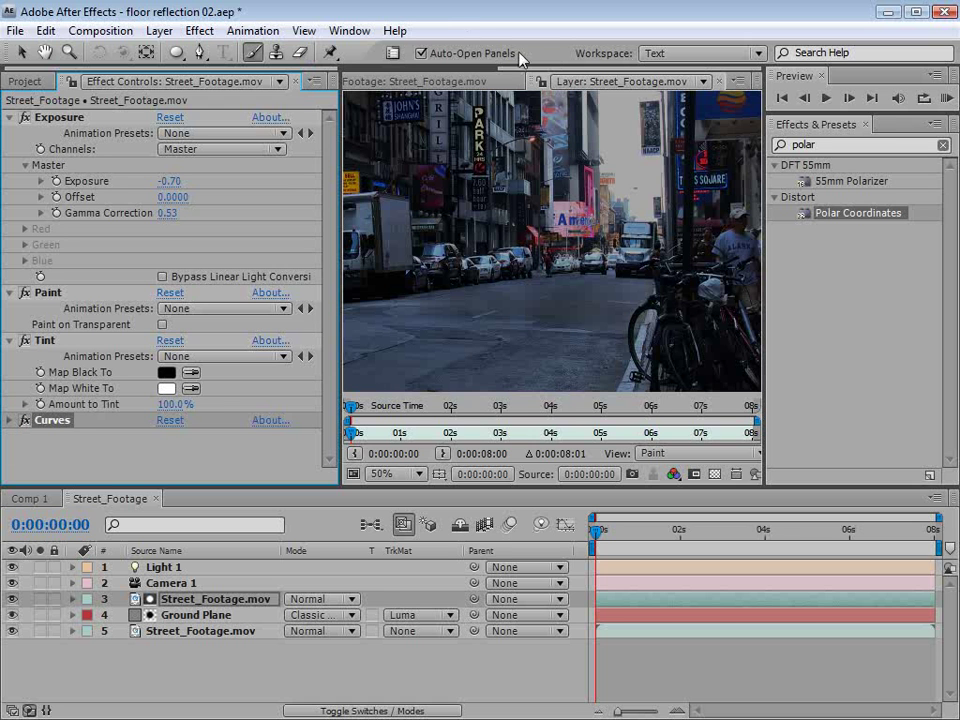
Return to the Street_Footage composition view and examine the high-contrast matte in an enlarged view.
left_click(542, 81)
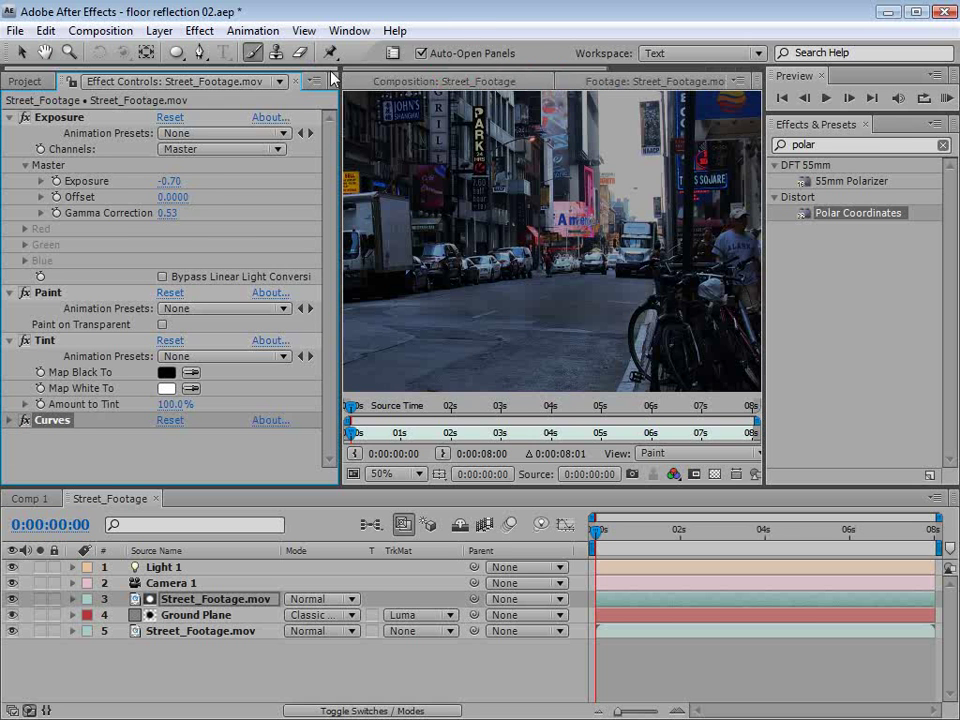
left_click(437, 86)
left_click(604, 401)
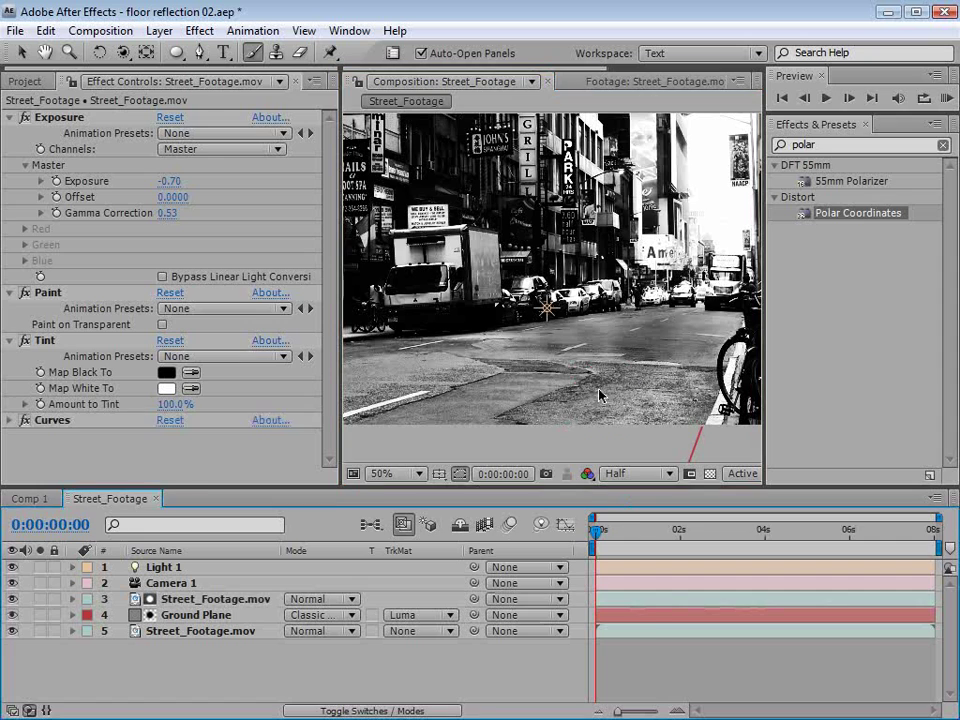
key("grave")
key("grave")
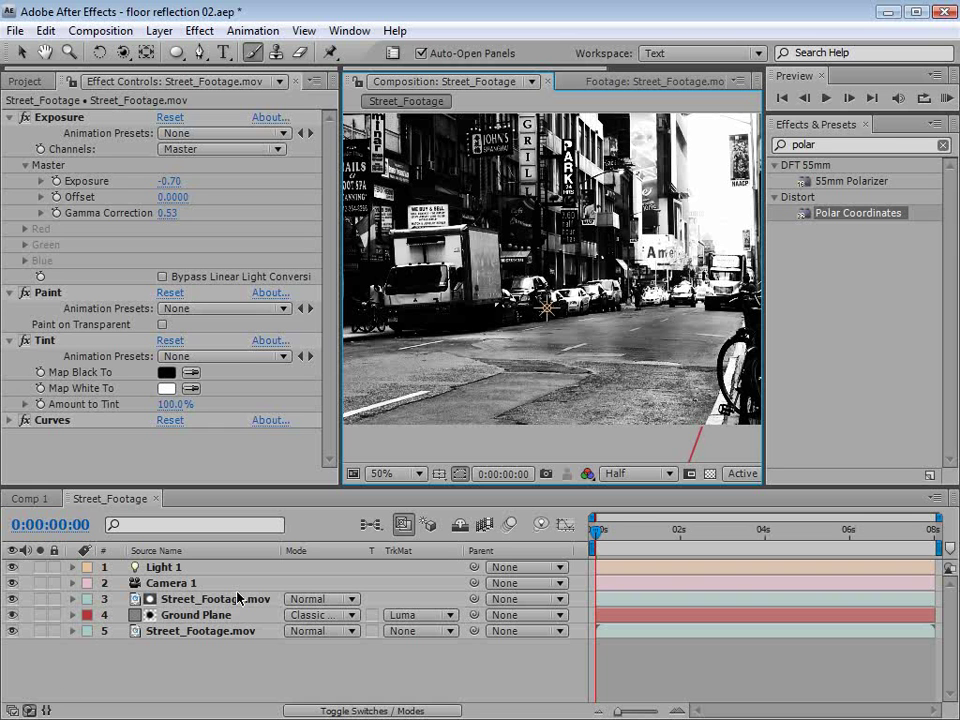
Hide the matte footage layer and move Light 1 around above the road to test its reflection on the ground.
left_click(12, 600)
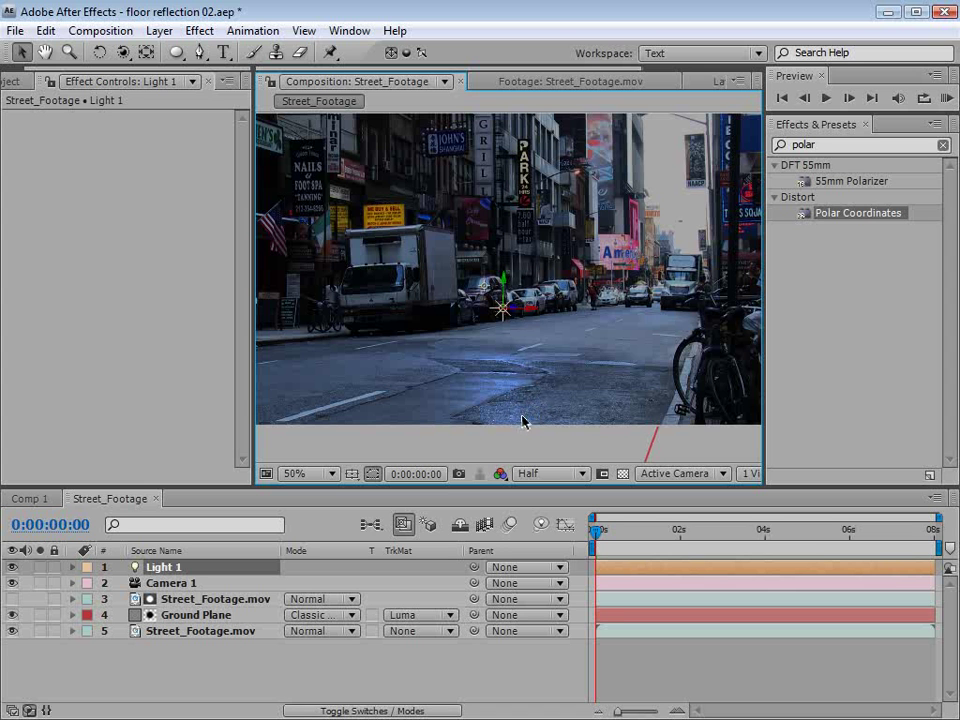
mouse_move(538, 316)
left_mouse_down()
mouse_move(317, 317)
mouse_move(343, 332)
mouse_move(535, 360)
mouse_move(515, 350)
mouse_move(429, 354)
mouse_move(345, 318)
mouse_move(523, 309)
left_mouse_up()
left_click_drag(510, 455, 367, 497)
left_click_drag(224, 659, 519, 375)
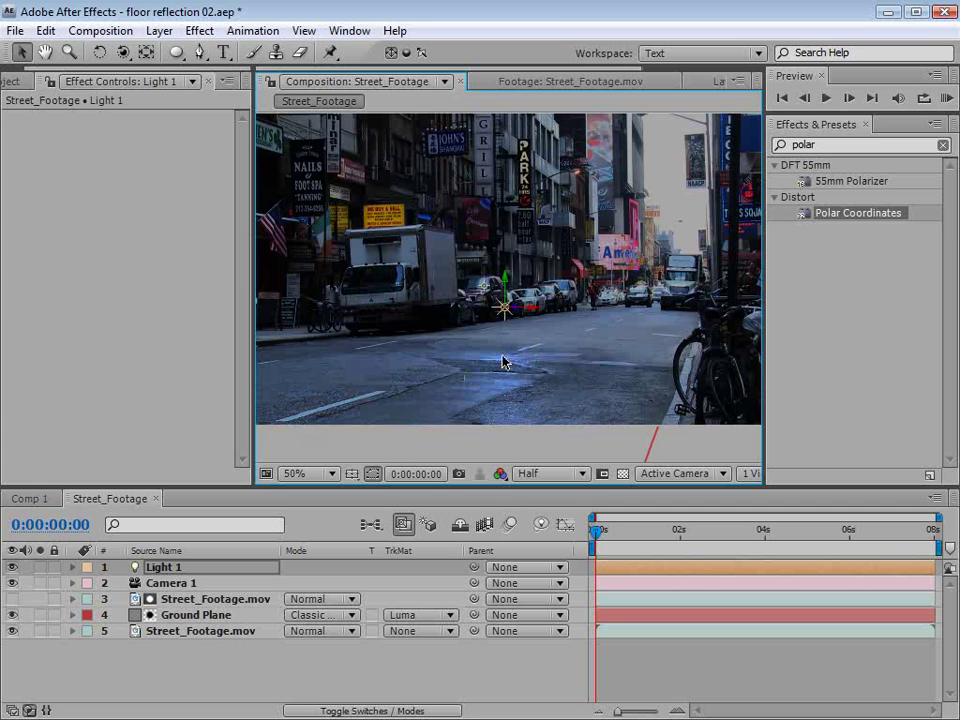
Duplicate the Ground Plane and its matte footage layer together to strengthen the light reflection.
left_click(184, 620)
left_click(166, 603, "shift")
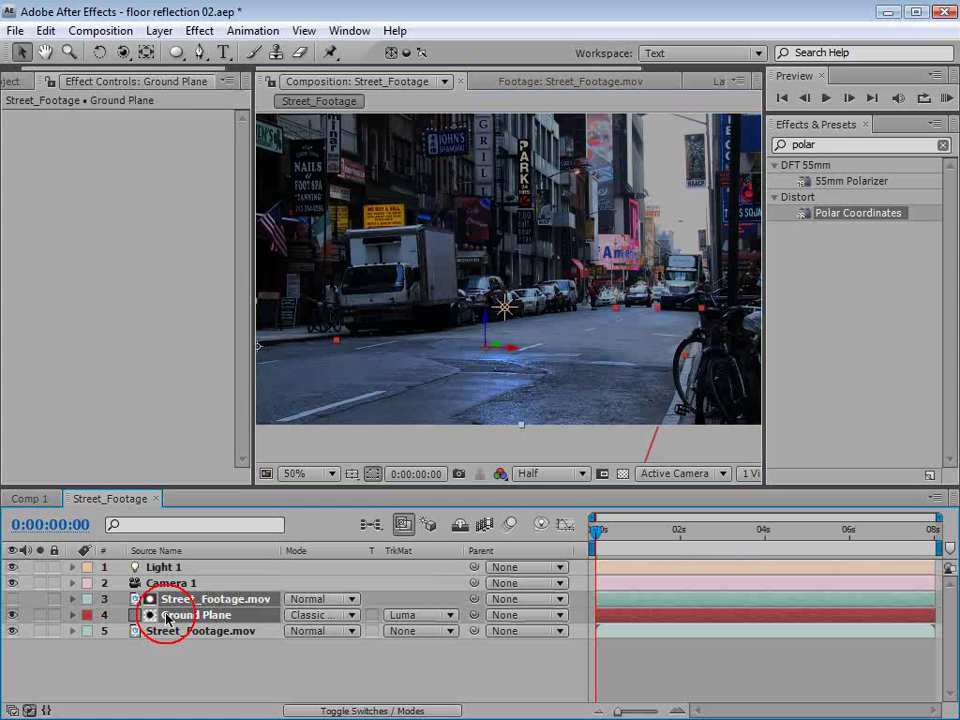
left_click(45, 30)
left_click(93, 236)
left_click(638, 681)
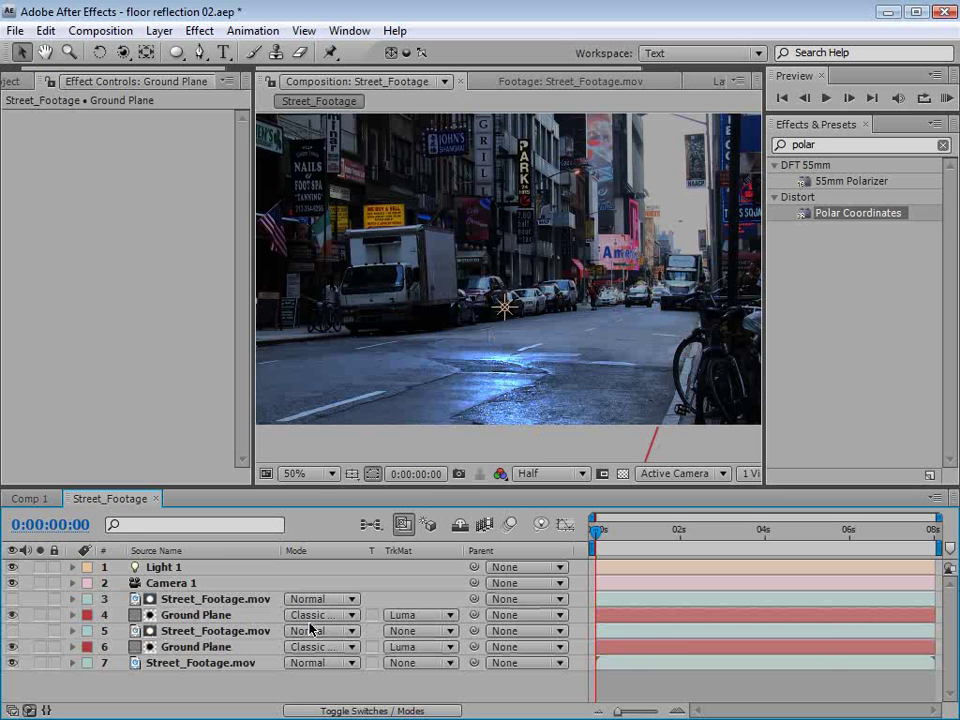
Move Light 1 slightly lower above the road to test the strengthened reflection on the street.
left_click(163, 567)
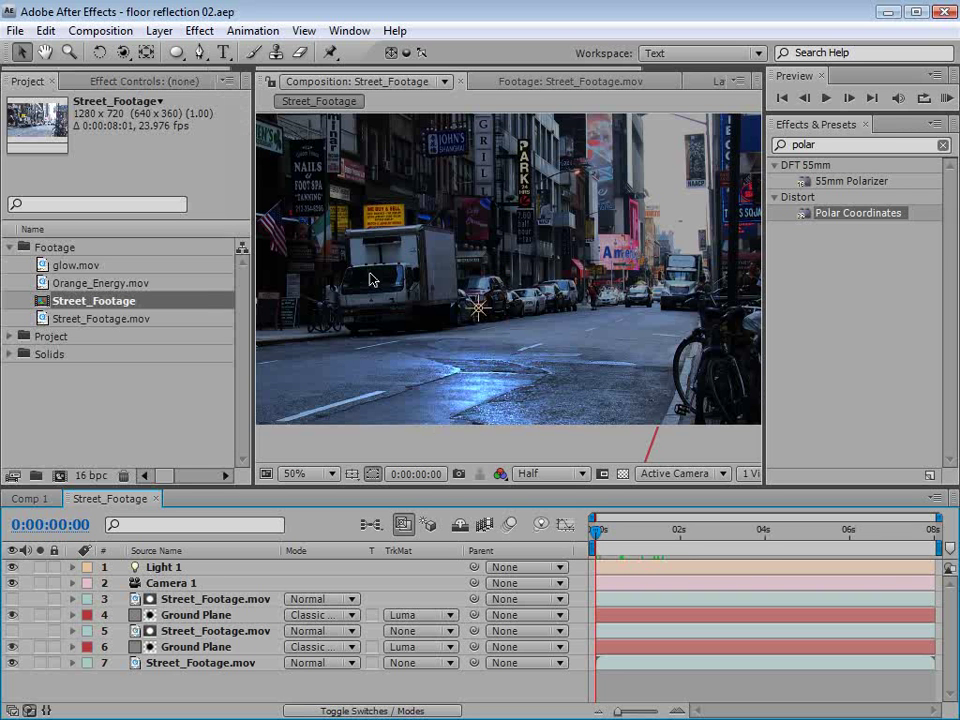
mouse_move(598, 528)
left_mouse_down()
mouse_move(669, 530)
mouse_move(595, 530)
left_mouse_up()
mouse_move(478, 307)
left_mouse_down()
mouse_move(471, 221)
mouse_move(476, 334)
mouse_move(467, 305)
left_mouse_up()
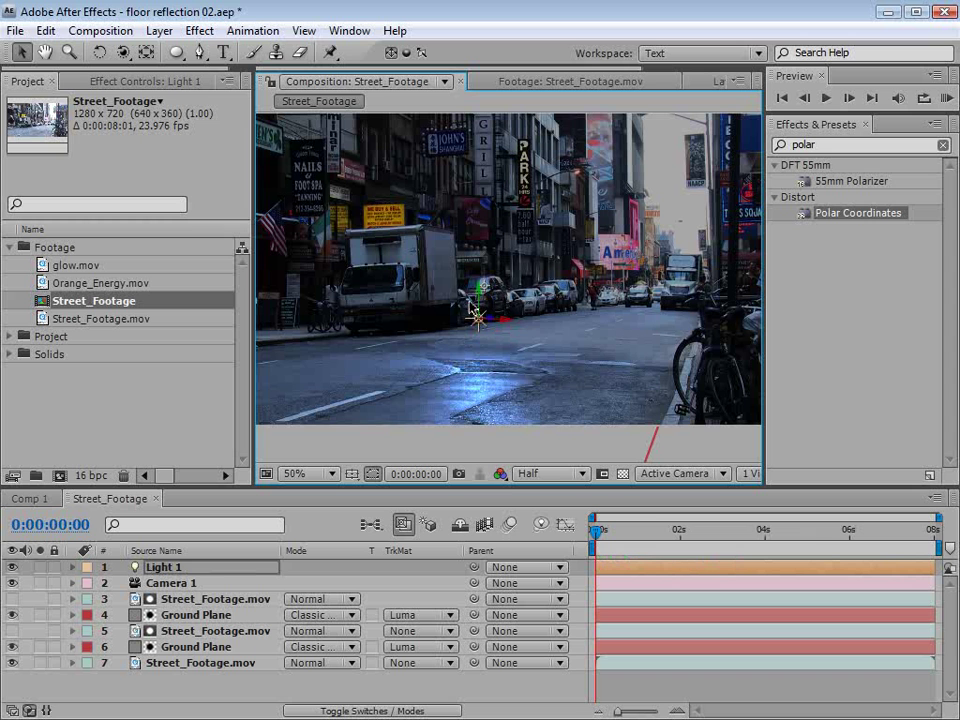
Shift the hue of Light 1's color to orange in its light options.
left_click(184, 566)
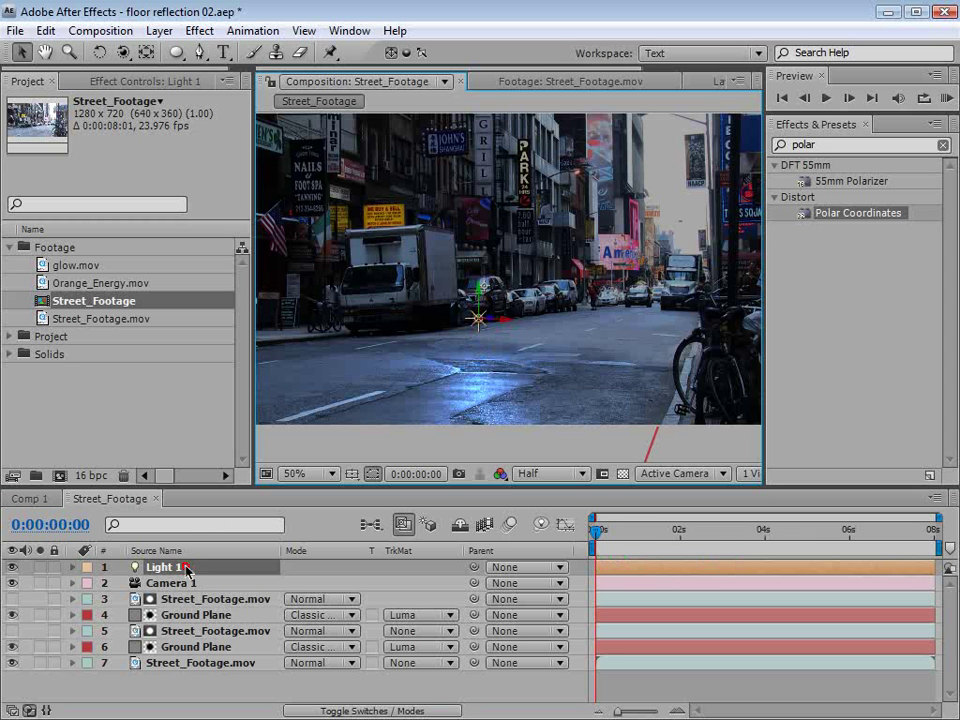
key("a")
key("a")
left_click(295, 615)
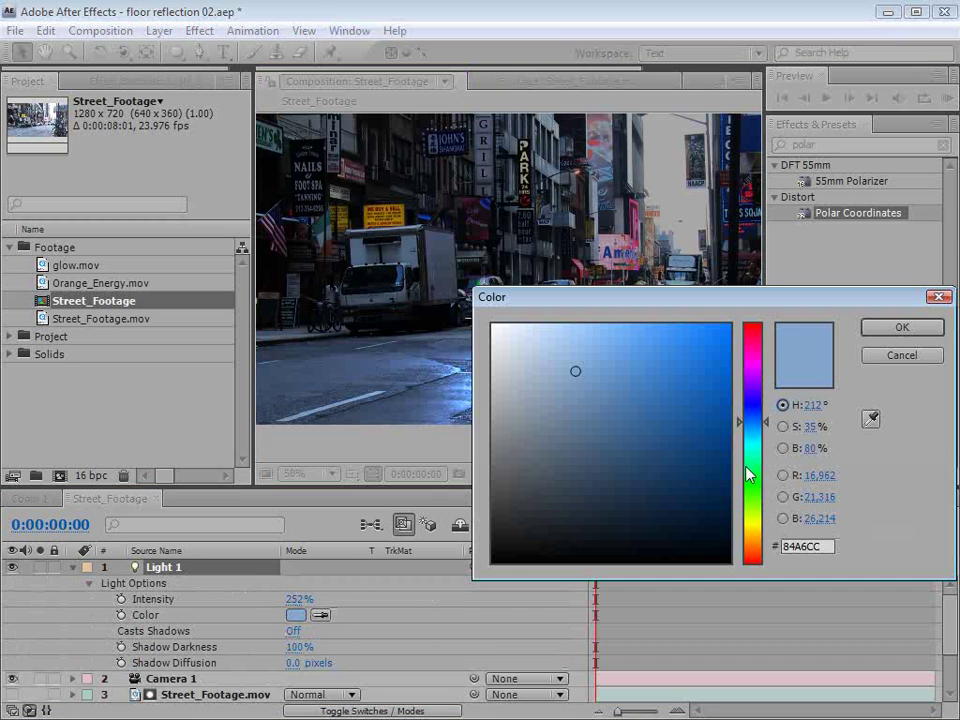
left_click(752, 547)
left_click(902, 327)
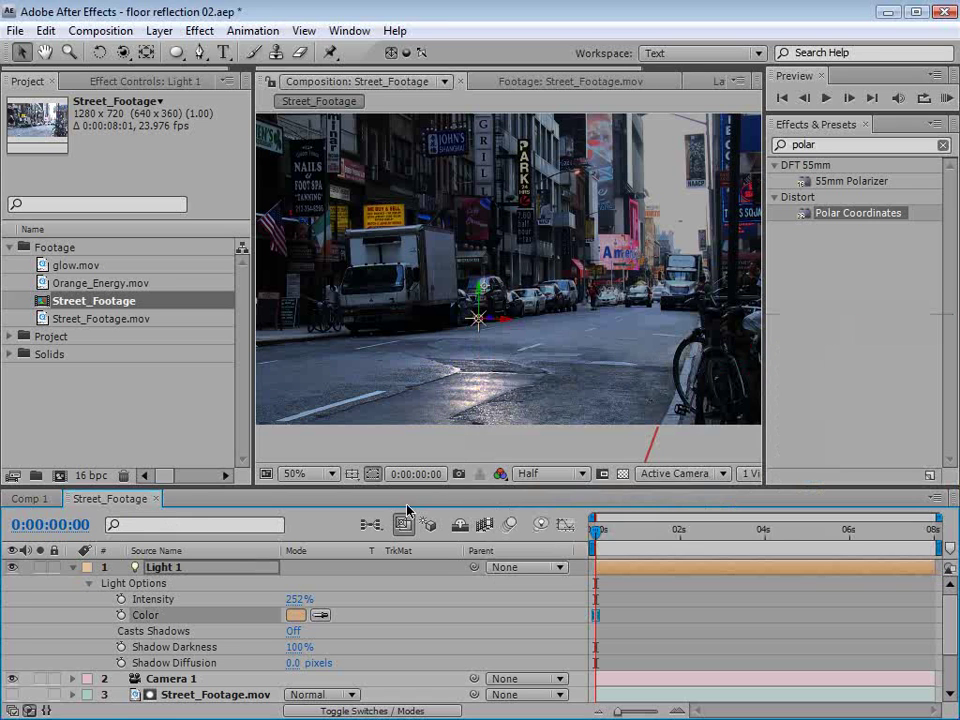
Deepen Light 1's color to a more saturated orange, DD9453, and move the light around above the road.
left_click(297, 615)
left_click(639, 377)
left_click(900, 328)
left_click(296, 615)
left_click(638, 356)
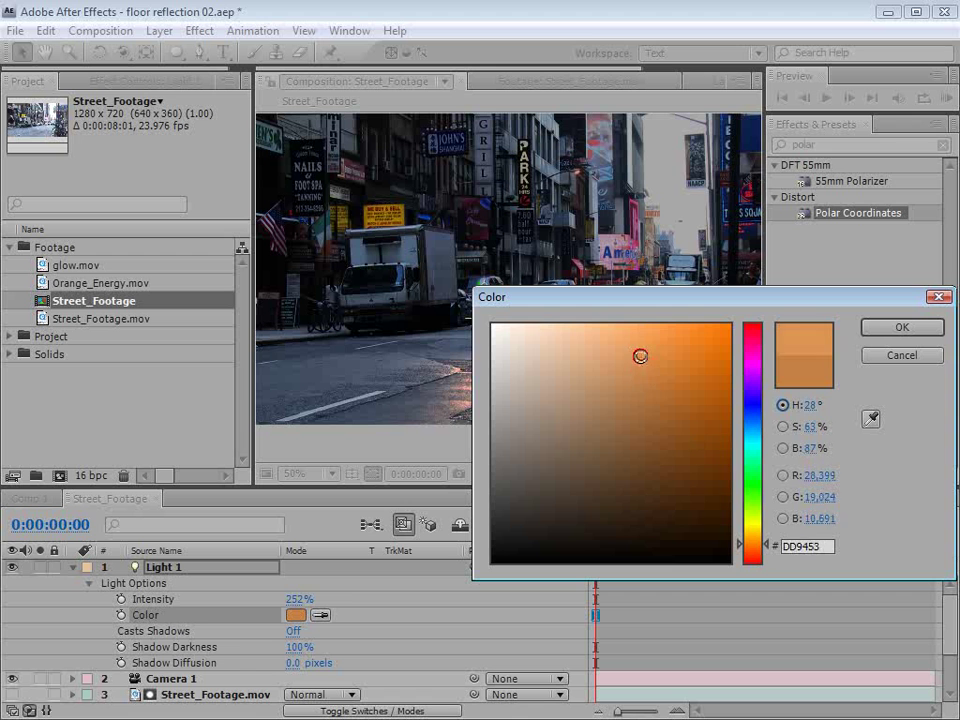
left_click(888, 328)
mouse_move(483, 308)
left_mouse_down()
mouse_move(489, 268)
mouse_move(461, 178)
mouse_move(510, 326)
mouse_move(527, 343)
mouse_move(578, 285)
mouse_move(484, 322)
left_mouse_up()
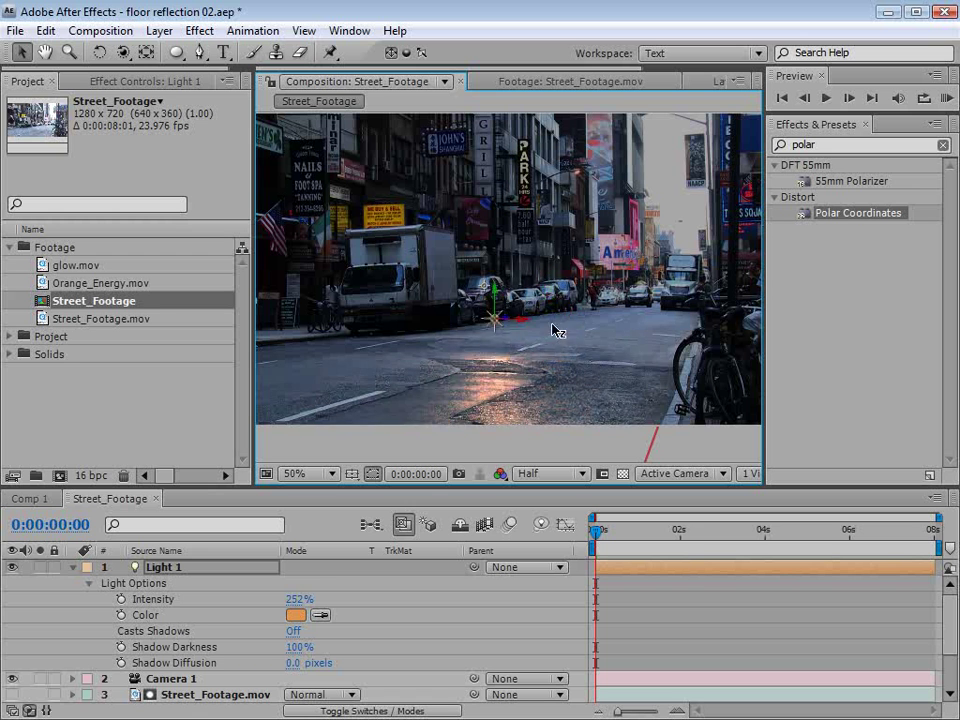
Try a light yellow-green color on Light 1 for the street reflection.
left_click(297, 615)
left_click_drag(707, 297, 713, 414)
left_click(757, 544)
left_click(592, 472)
left_click_drag(758, 640, 757, 618)
left_click(907, 444)
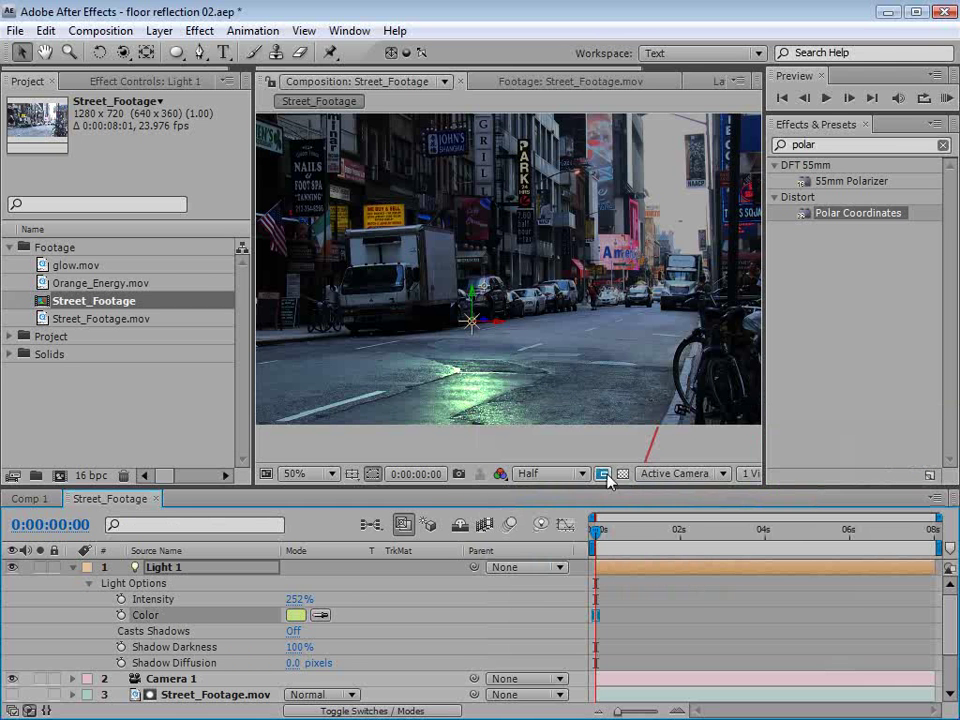
Undo the trial color and position changes of Light 1 back to the blue light.
key("ctrl+z")
key("ctrl+z")
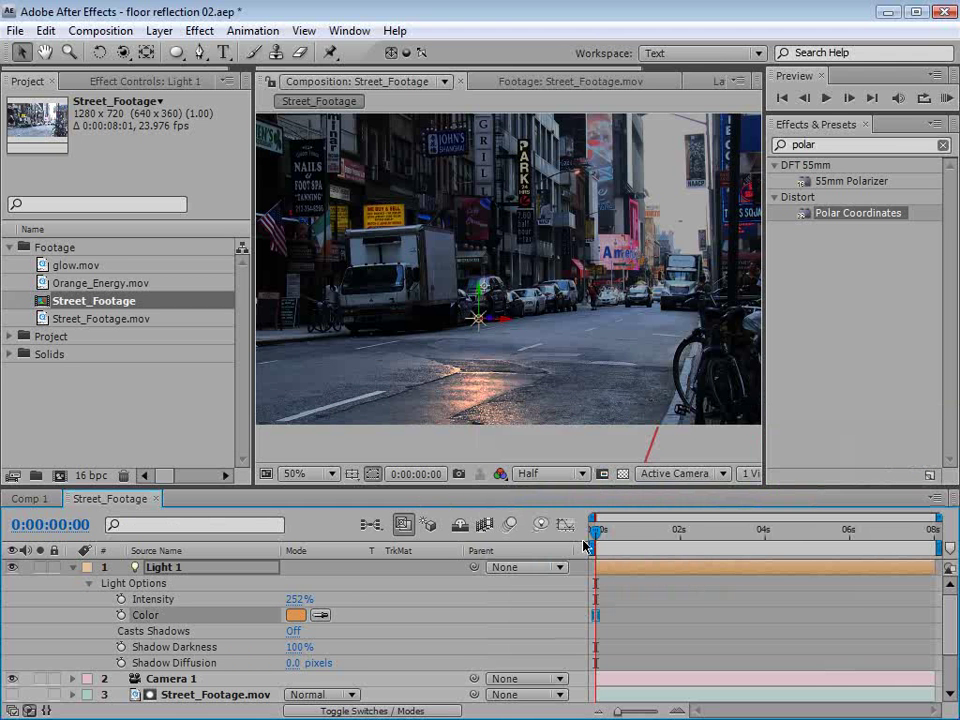
key("ctrl+z")
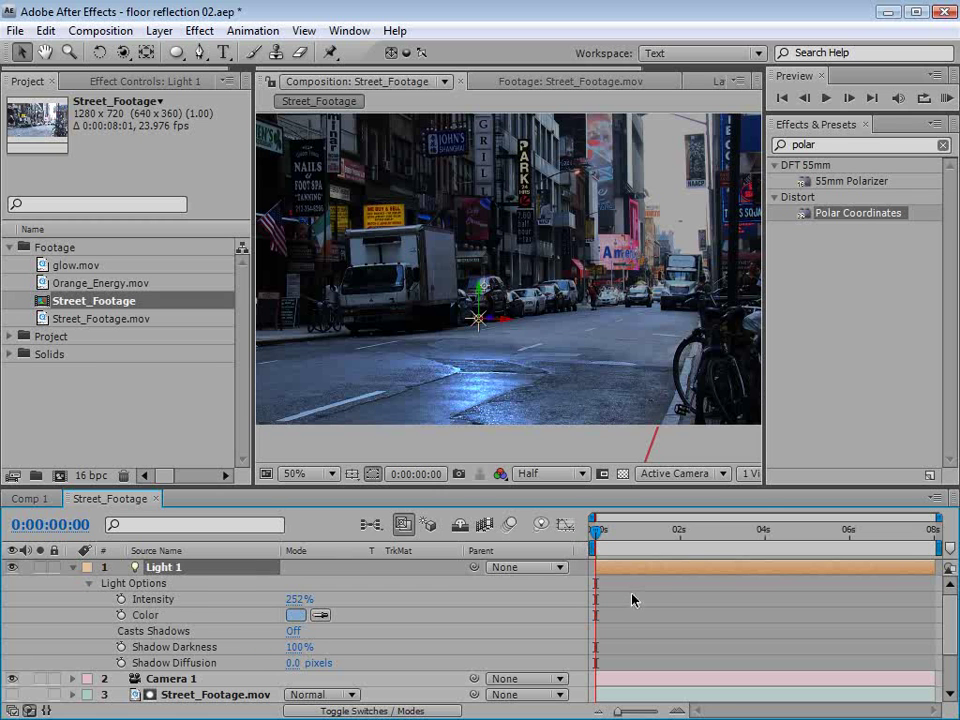
Save the project and add a new 800 × 800 px gray solid to the Street_Footage composition.
key("ctrl+s")
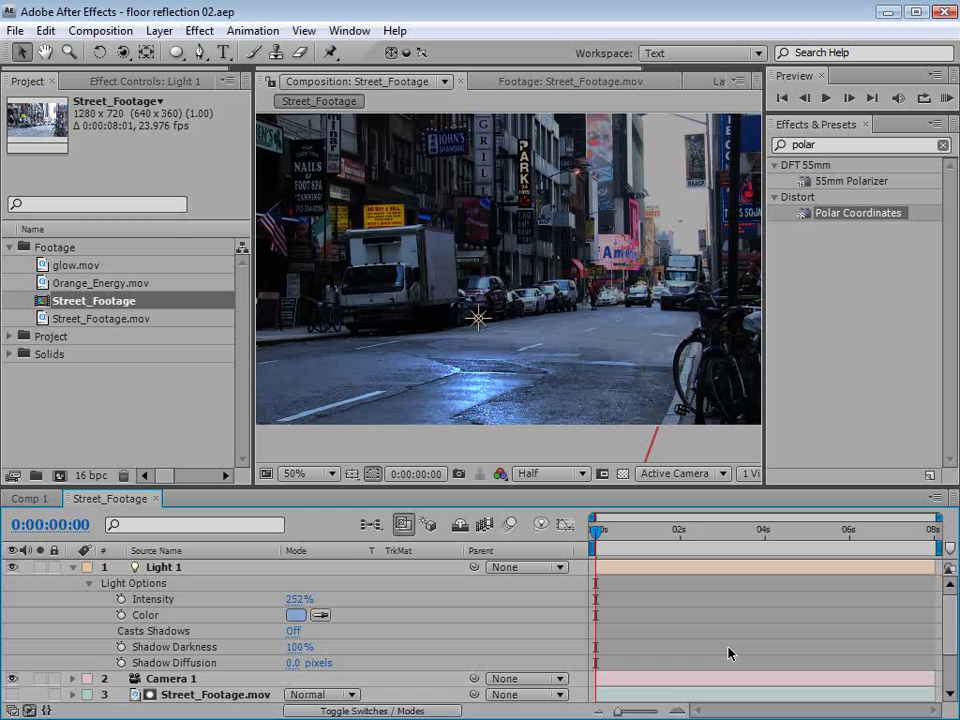
left_click(159, 30)
mouse_move(184, 54)
left_click(546, 73)
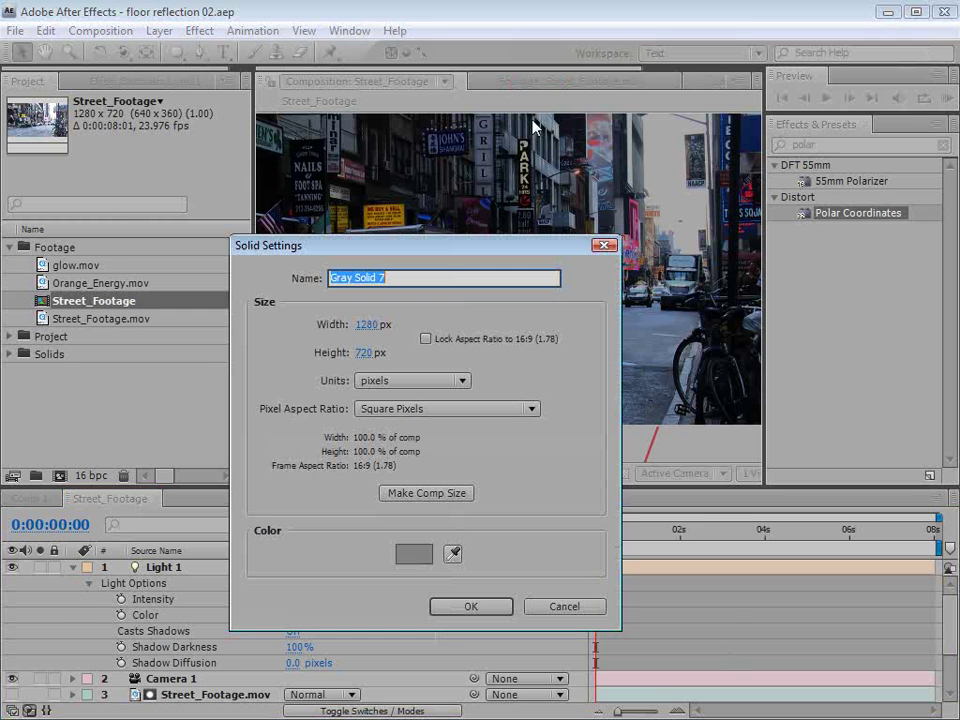
left_click(366, 324)
type("800")
key("Tab")
type("800")
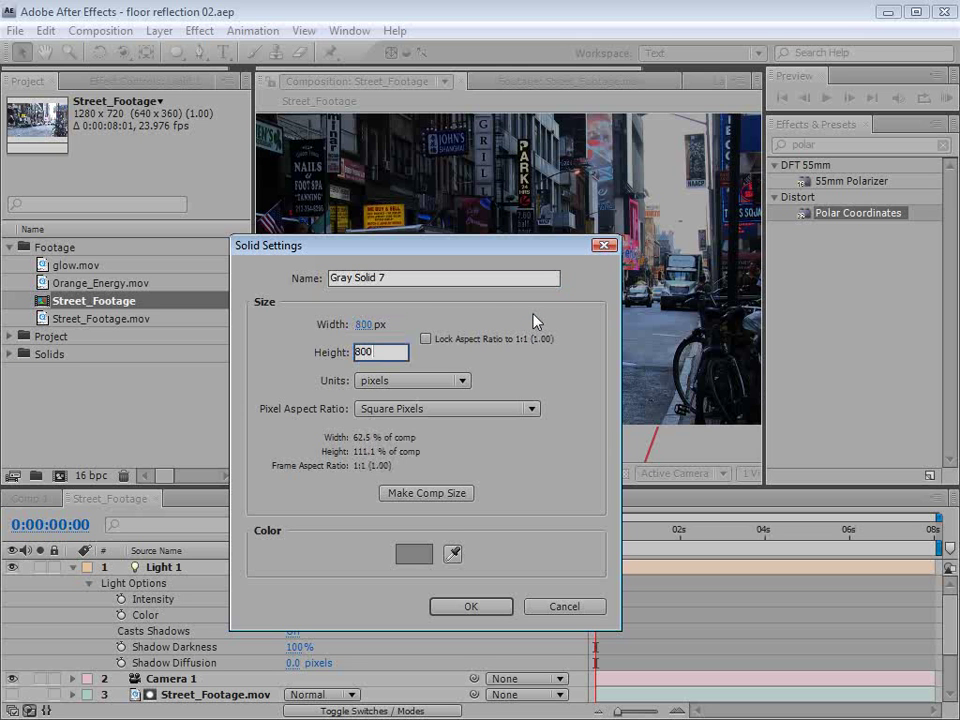
left_click(471, 606)
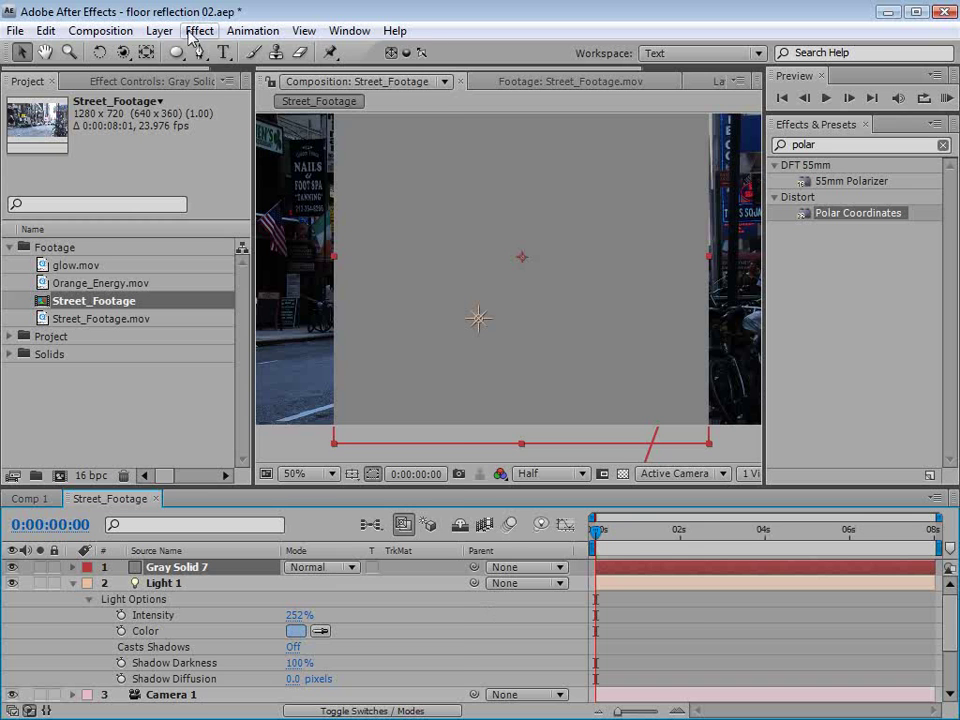
Pre-compose the gray solid, leaving all attributes in Street_Footage, and open the new Gray Solid 7 Comp 1 composition.
left_click(159, 30)
left_click(205, 703)
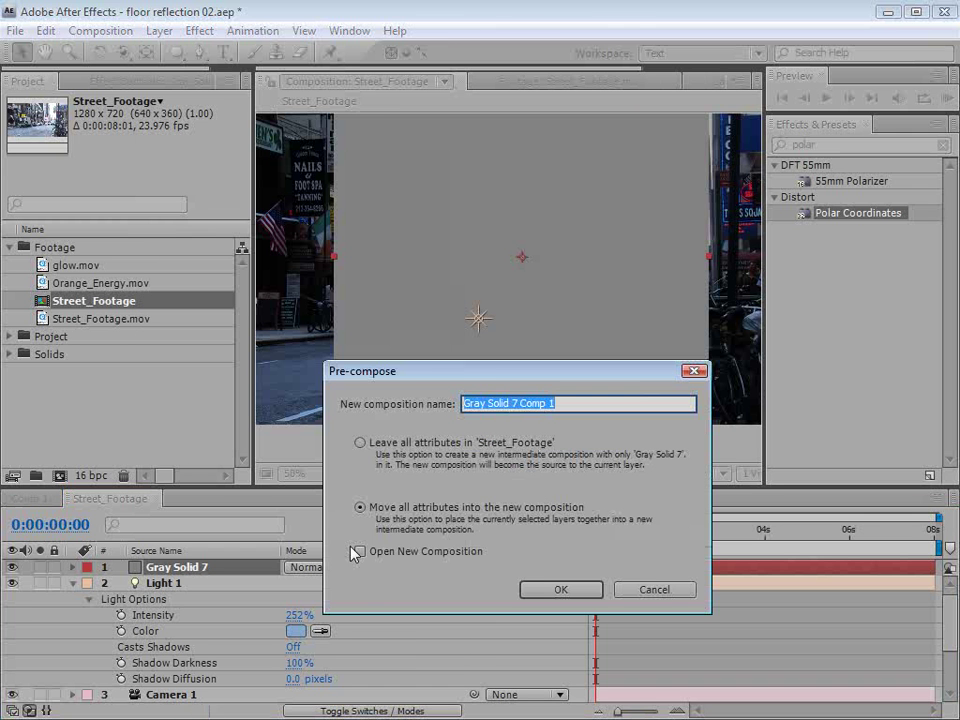
left_click(359, 442)
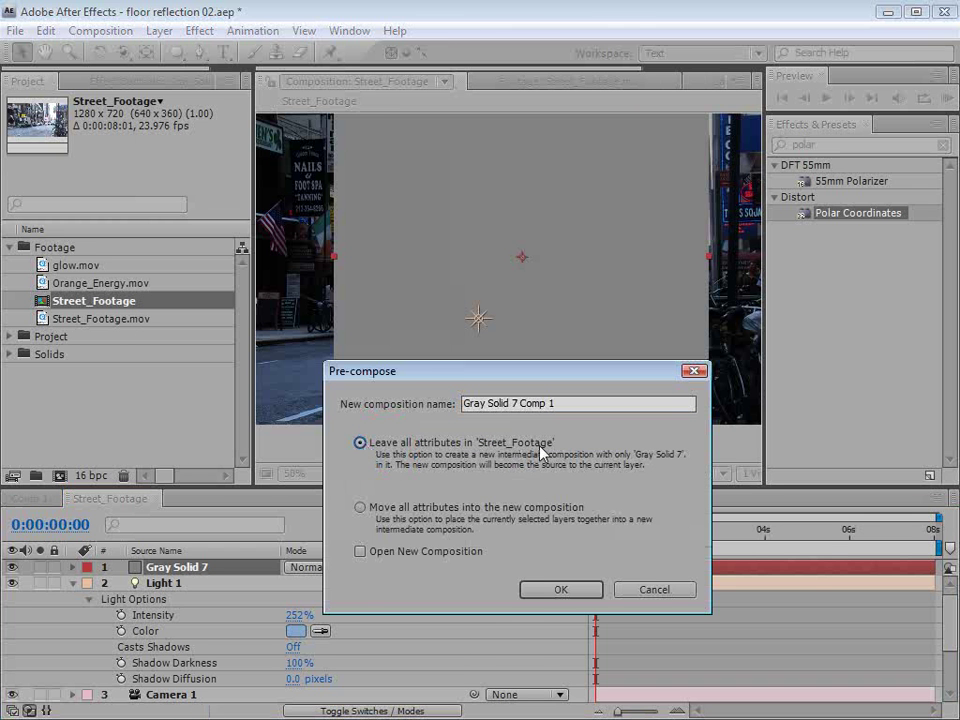
left_click(561, 590)
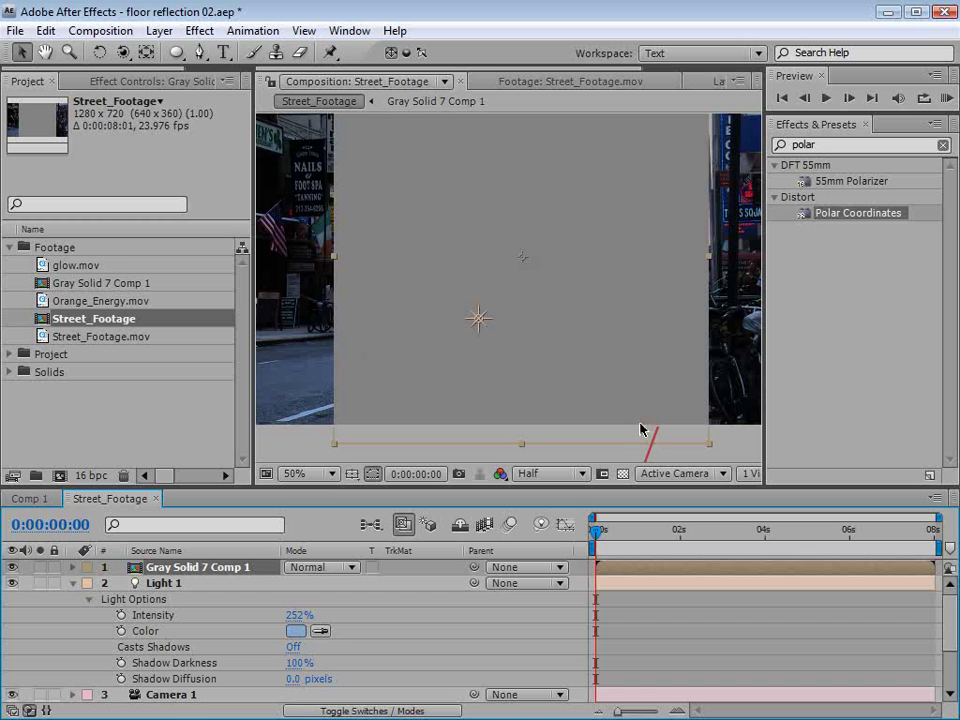
double_click(191, 570)
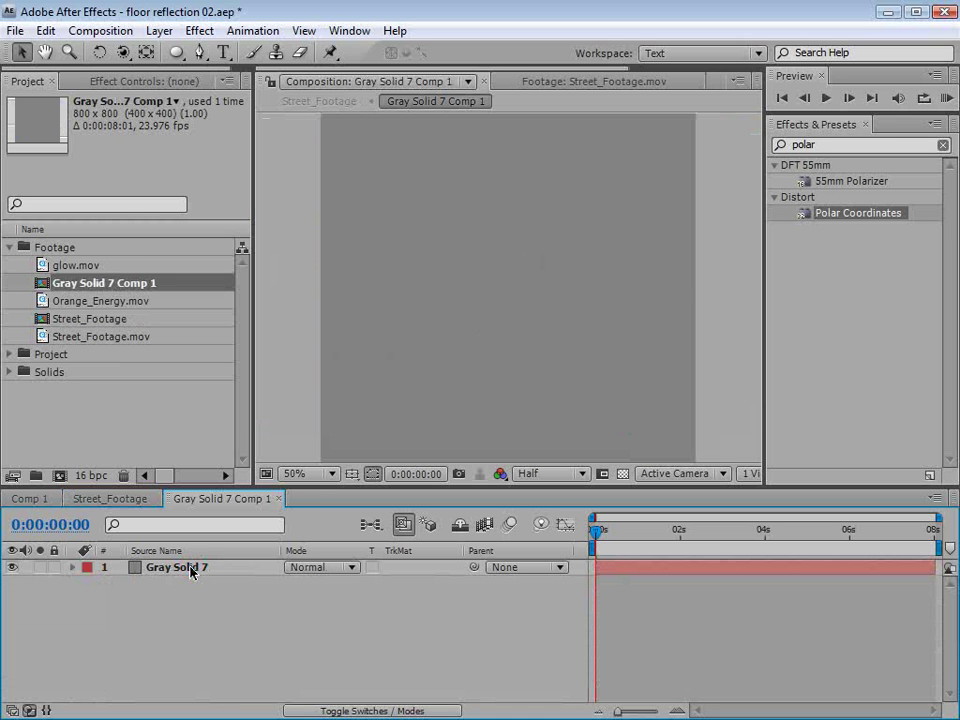
Enlarge the composition view and change the gray solid's color to light blue in its solid settings.
left_click(465, 328)
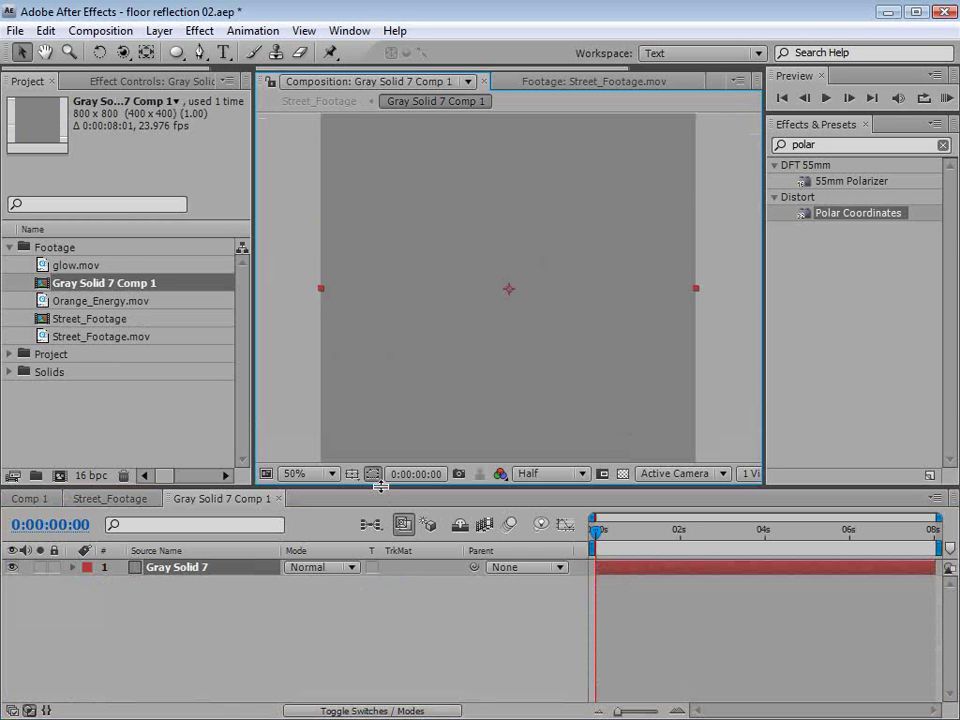
left_click_drag(378, 487, 380, 568)
left_click(176, 53)
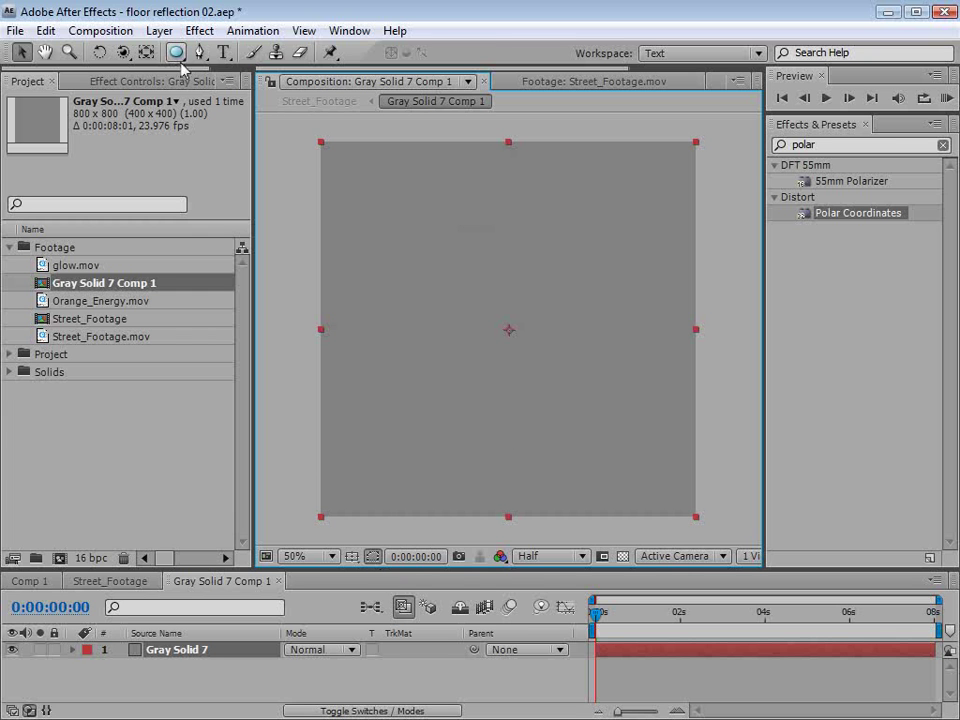
left_click(159, 30)
left_click(190, 71)
left_click(630, 556)
left_click_drag(750, 572, 760, 543)
left_click(598, 456)
left_click(905, 443)
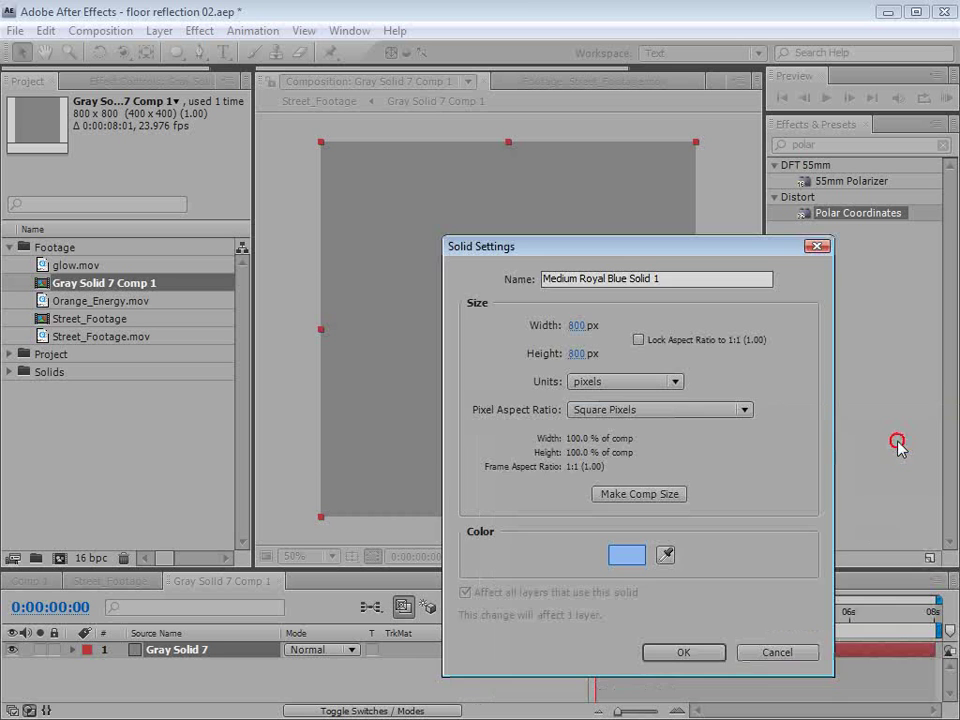
left_click(685, 652)
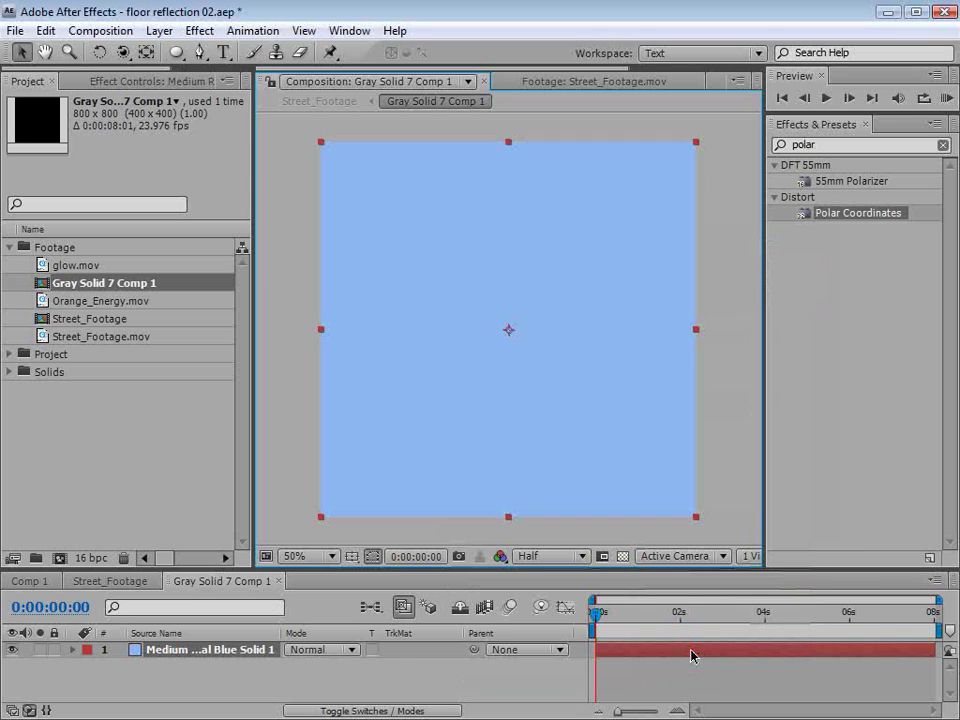
Draw a small circular mask from the center of the light blue solid and feather it by 7 pixels.
left_click(177, 53)
left_click(238, 92)
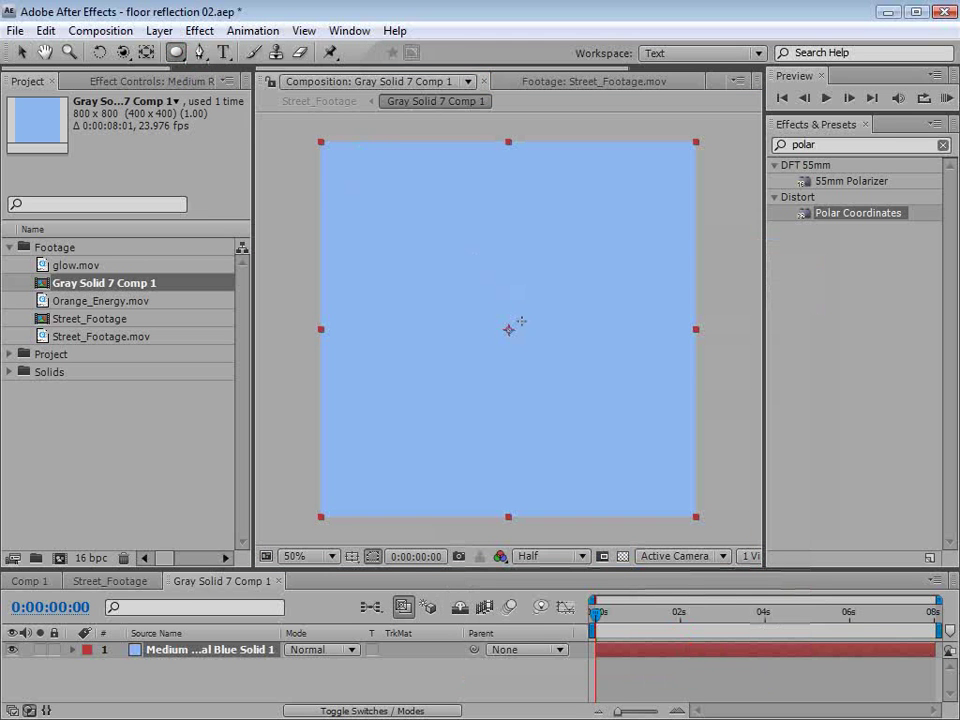
left_click_drag(508, 329, 529, 353)
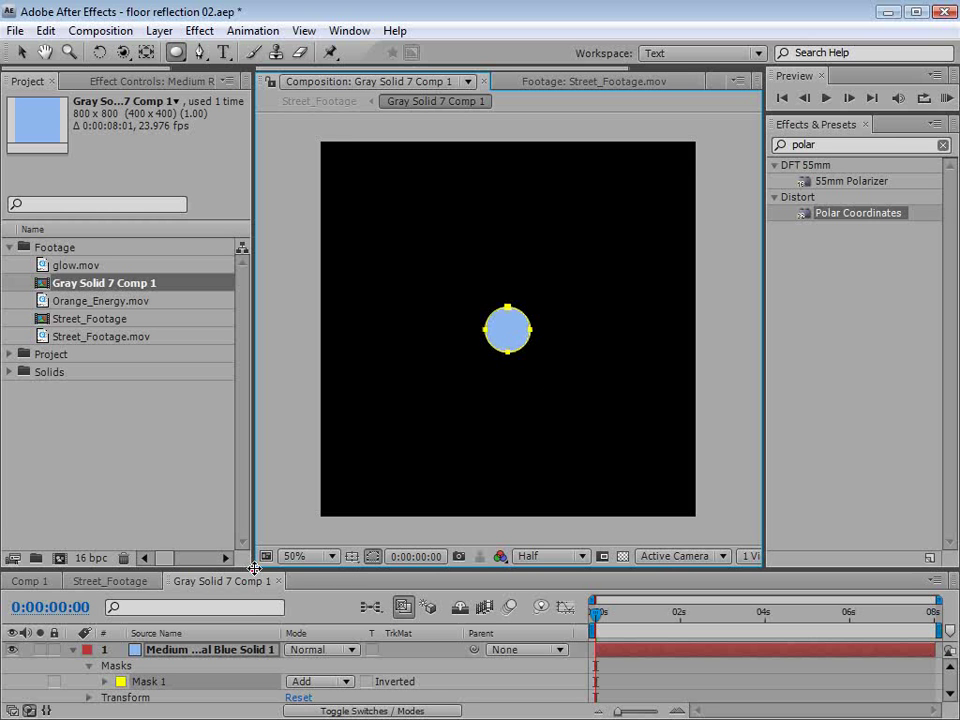
left_click_drag(254, 569, 250, 457)
left_click(104, 569)
left_click_drag(325, 603, 565, 612)
Duplicate Mask 1 and set the copy's feather to 108 pixels for a soft outer glow.
left_click(150, 569)
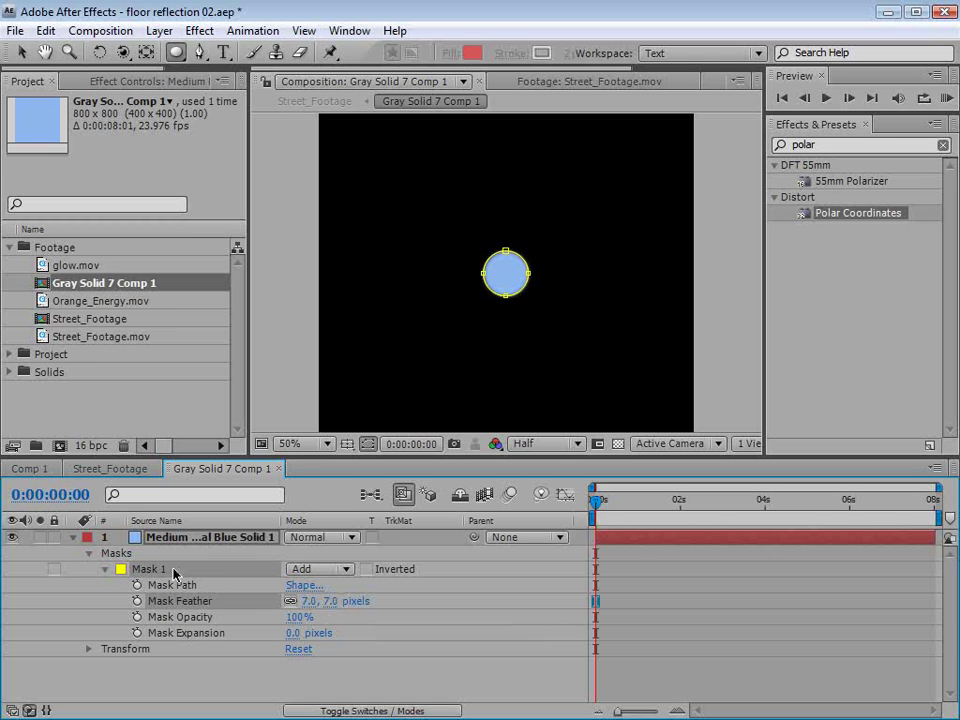
key("ctrl+d")
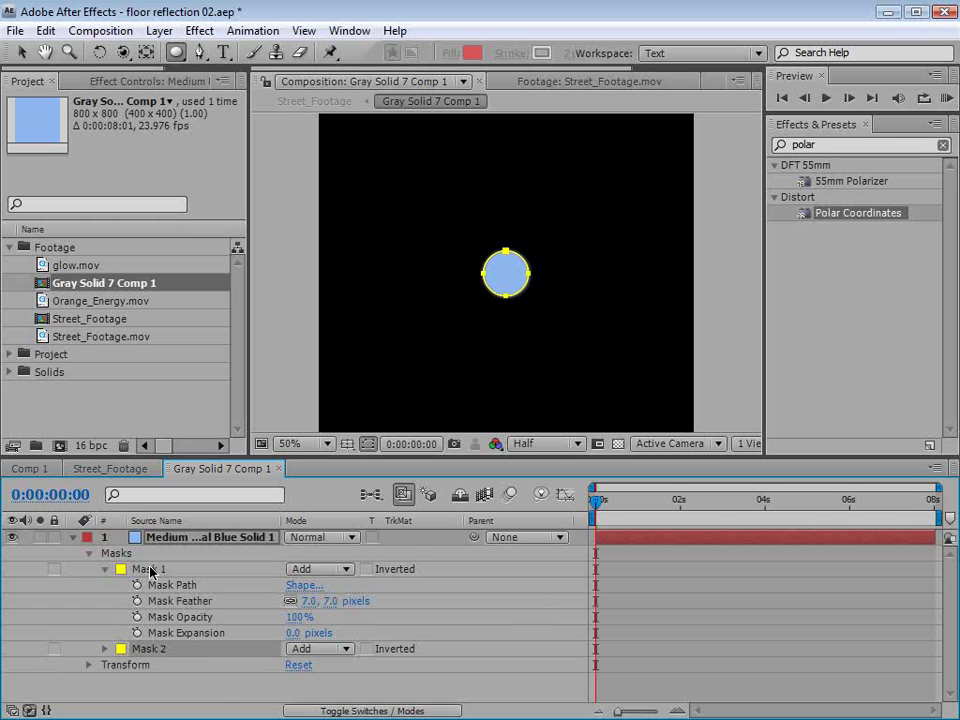
left_click(104, 648)
left_click_drag(321, 662, 459, 657)
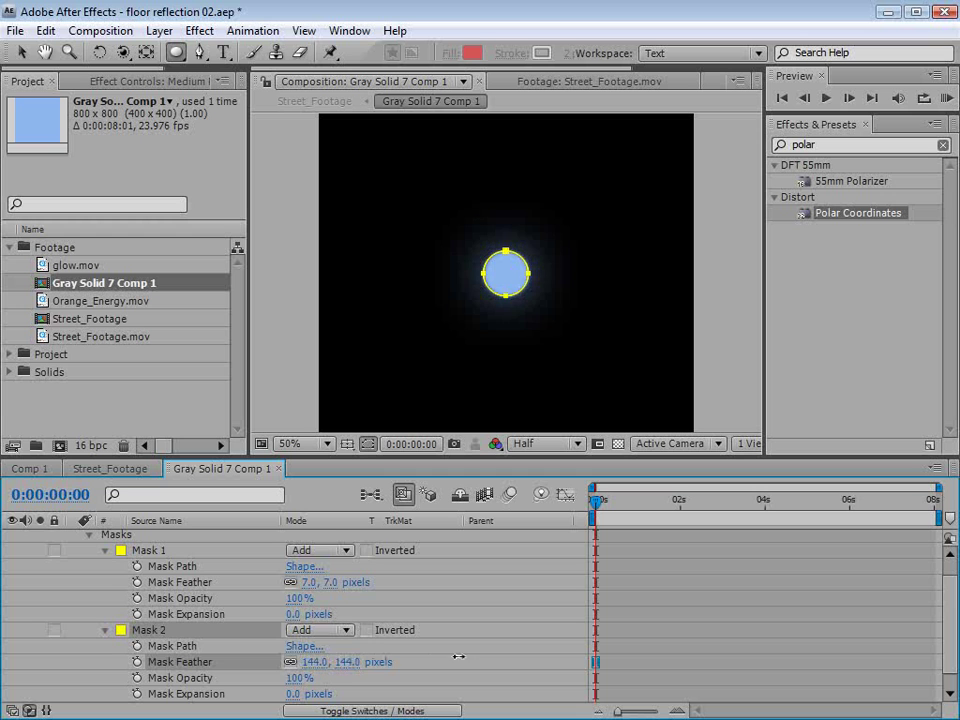
left_click(621, 633)
Duplicate the light blue glow layer and set the upper copy's blending mode to Add.
left_click(612, 533)
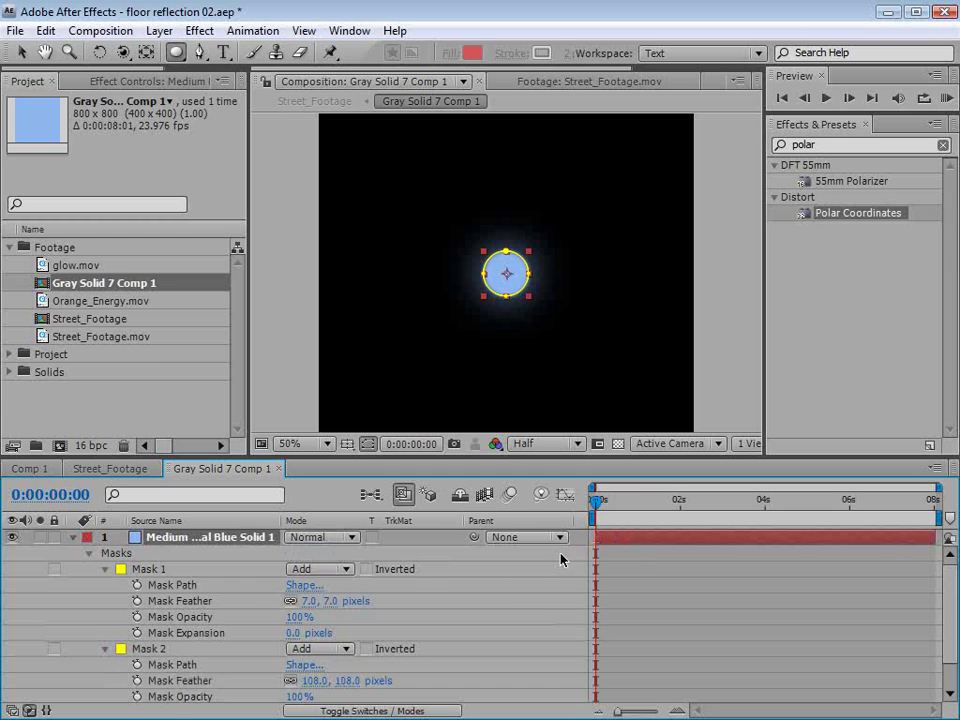
key("ctrl+d")
left_click(320, 537)
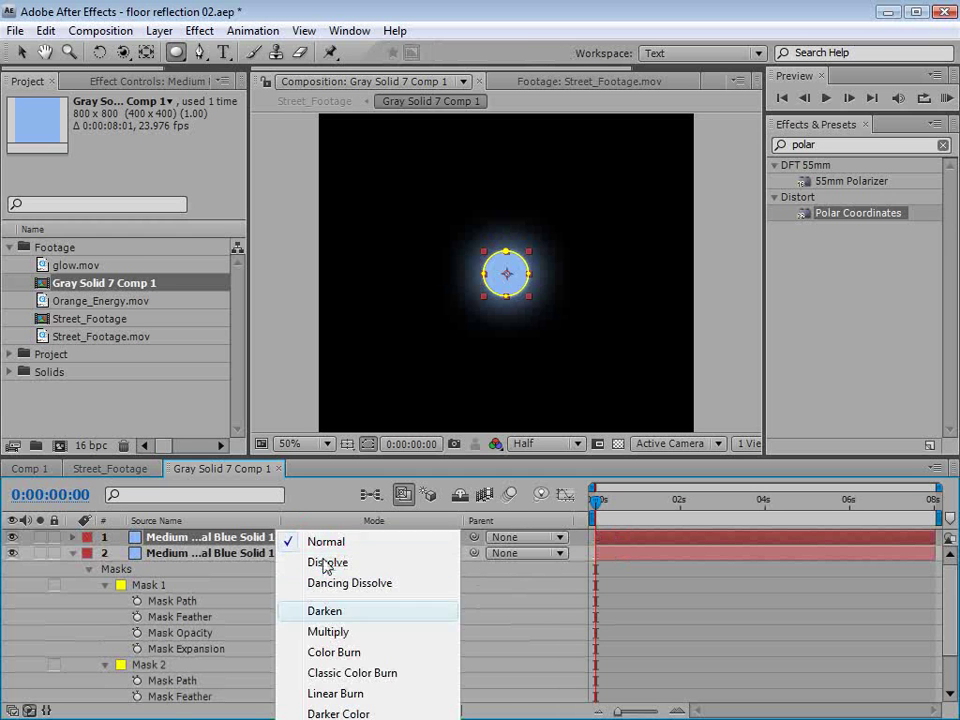
left_click(315, 715)
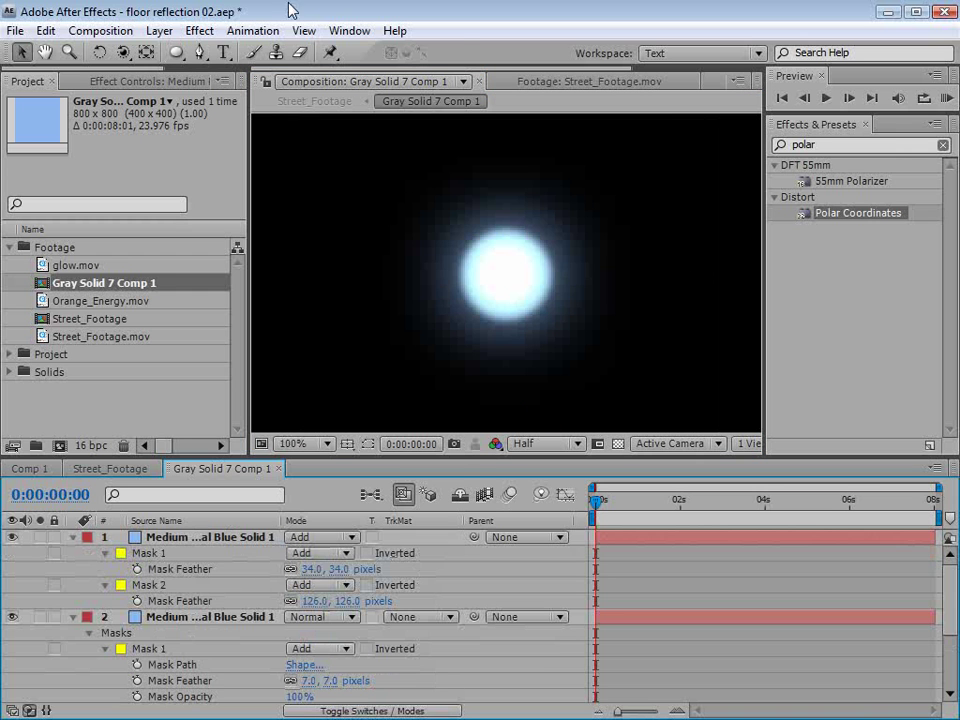
Create a new 800 × 800 px solid in dark gray-blue above the glow layers.
left_click(159, 30)
mouse_move(274, 56)
left_click(507, 73)
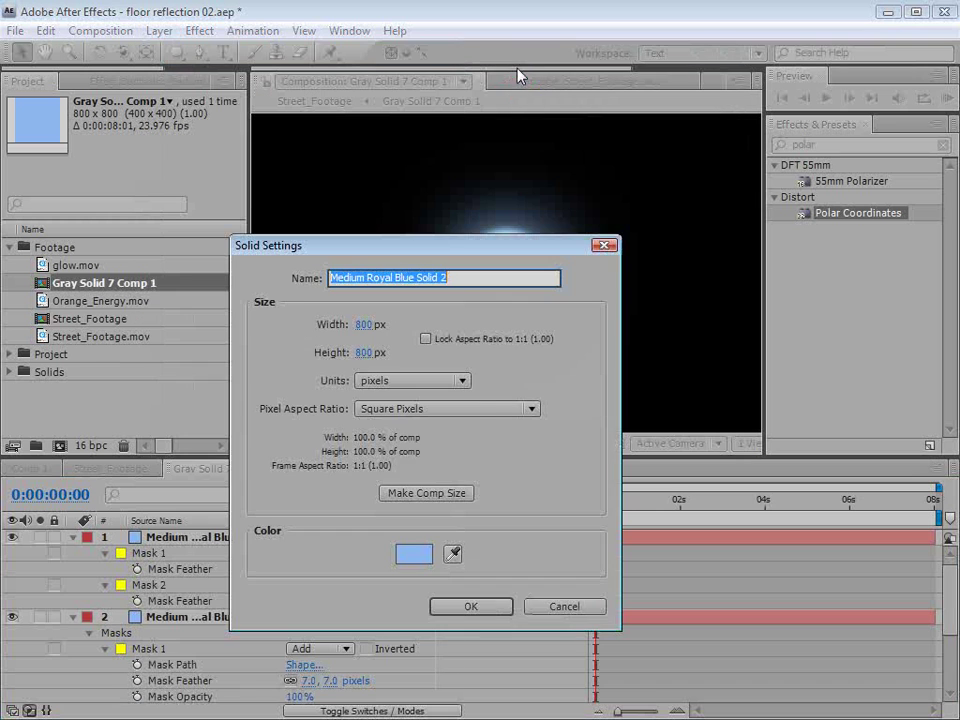
left_click(412, 553)
left_click_drag(675, 508, 622, 575)
left_click(907, 444)
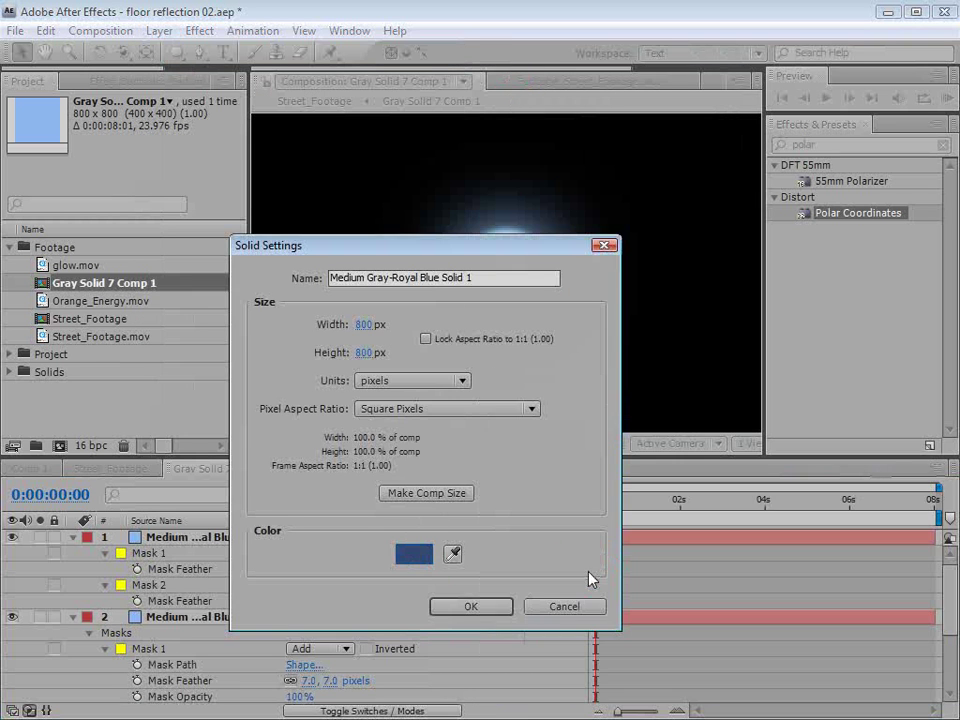
left_click(445, 605)
Draw a large circular mask from the center of the dark gray-blue solid and feather it by 191 pixels.
left_click(176, 52)
left_click_drag(507, 273, 585, 365)
left_click(104, 569)
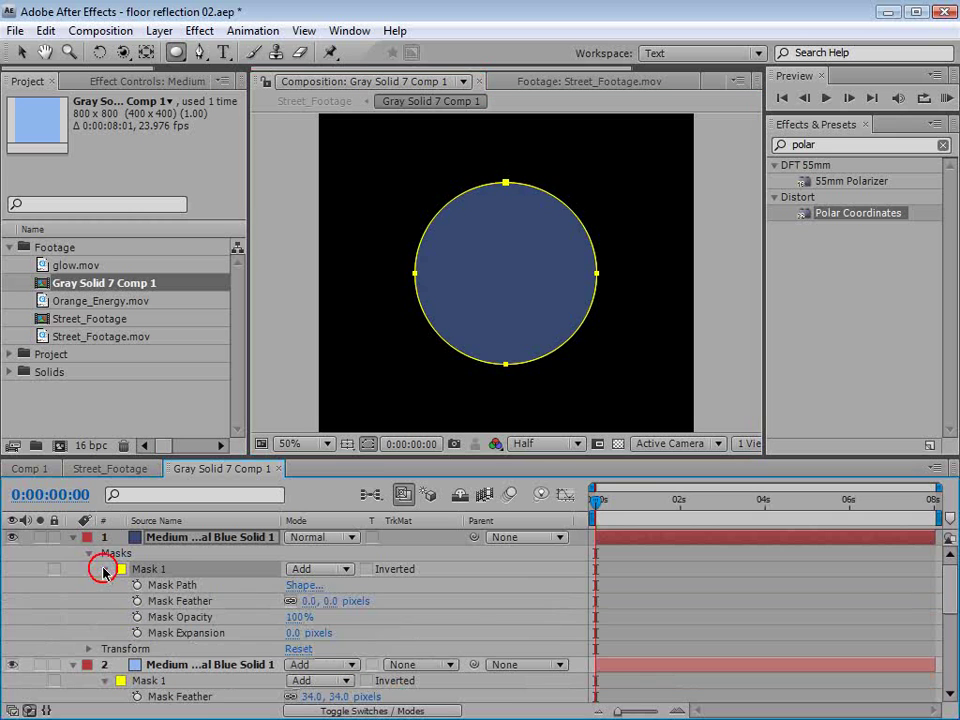
left_click_drag(332, 603, 497, 587)
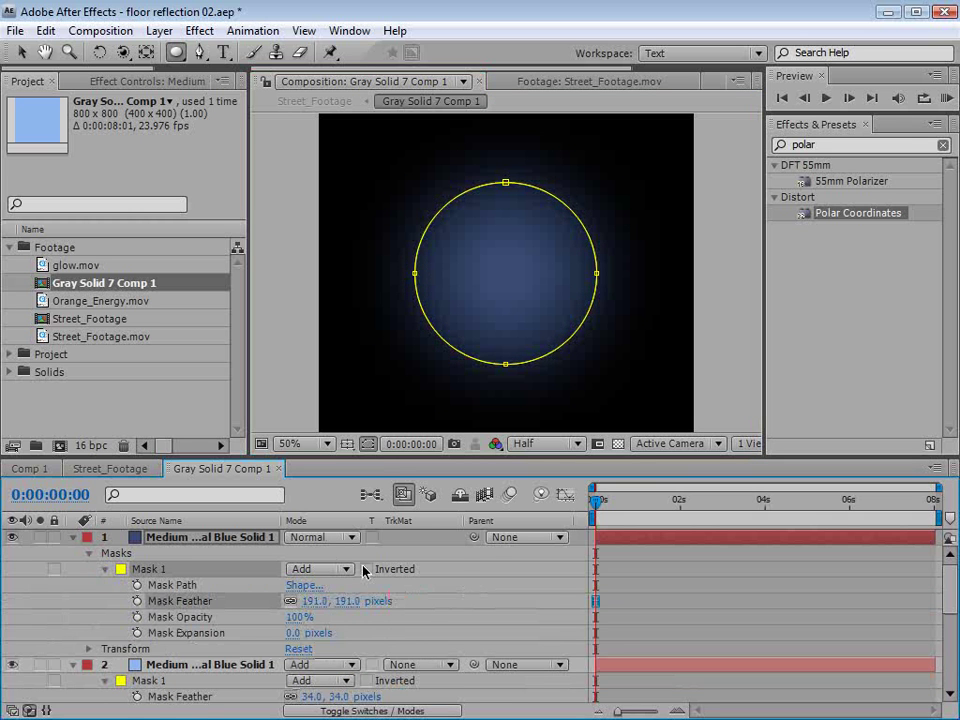
Set the dark gray-blue solid's blending mode to Add and deselect the layer.
left_click(330, 537)
left_click(330, 716)
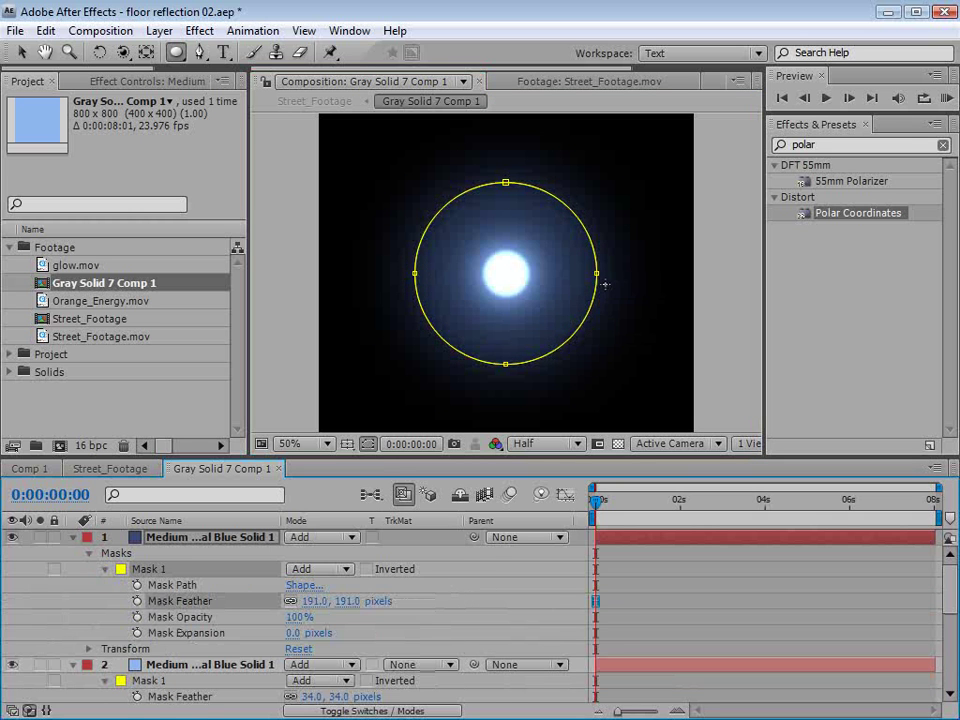
key("v")
left_click(634, 574)
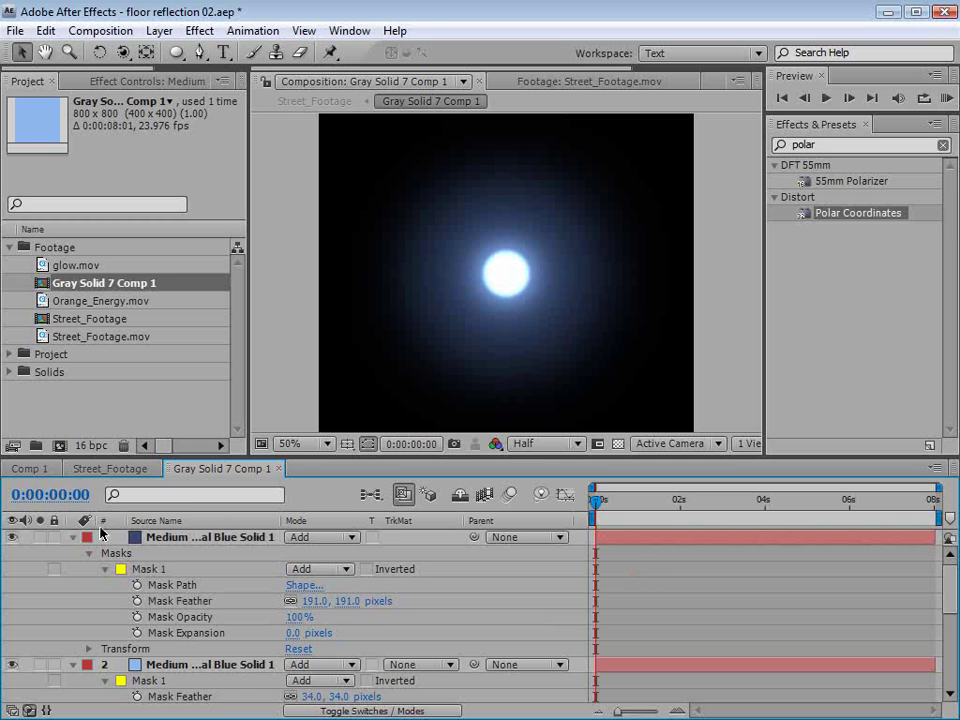
Duplicate the upper light blue glow layer, enlarge the copy to about three times its size, and lower its opacity to about 44%.
left_click(71, 538)
left_click(189, 553)
key("ctrl+d")
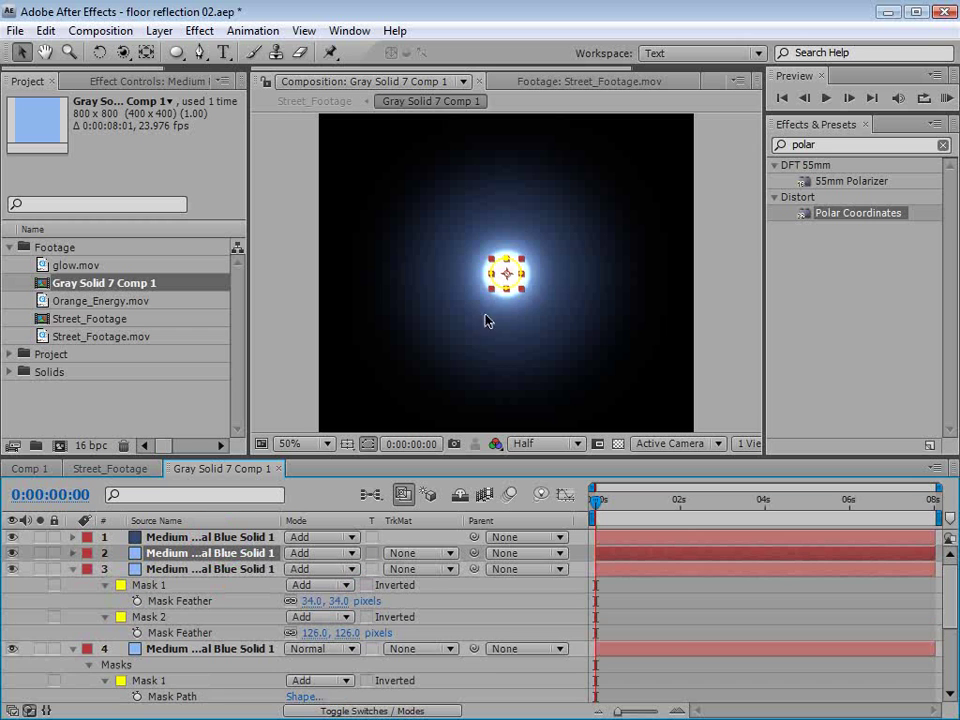
left_click_drag(523, 293, 555, 321)
key("t")
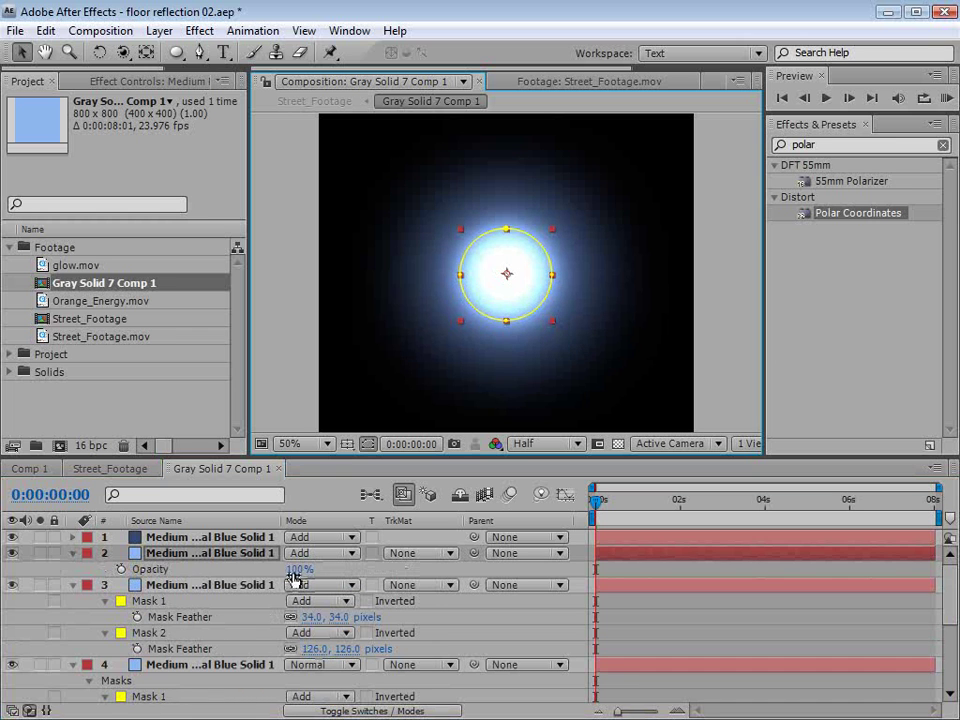
mouse_move(228, 570)
left_mouse_down()
mouse_move(215, 570)
mouse_move(245, 570)
left_mouse_up()
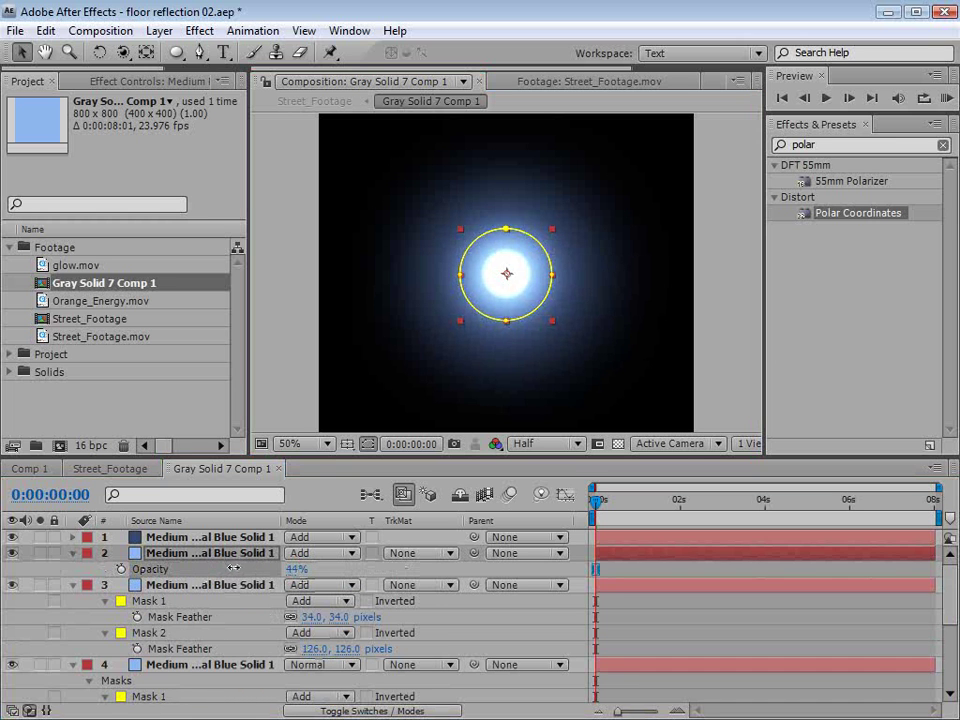
Try scaling the two lower light blue glow layers down together, to 30.7% and 64%.
left_click(165, 577)
left_click(165, 574, "shift")
key("s")
left_click_drag(345, 617, 325, 617)
left_click(632, 666)
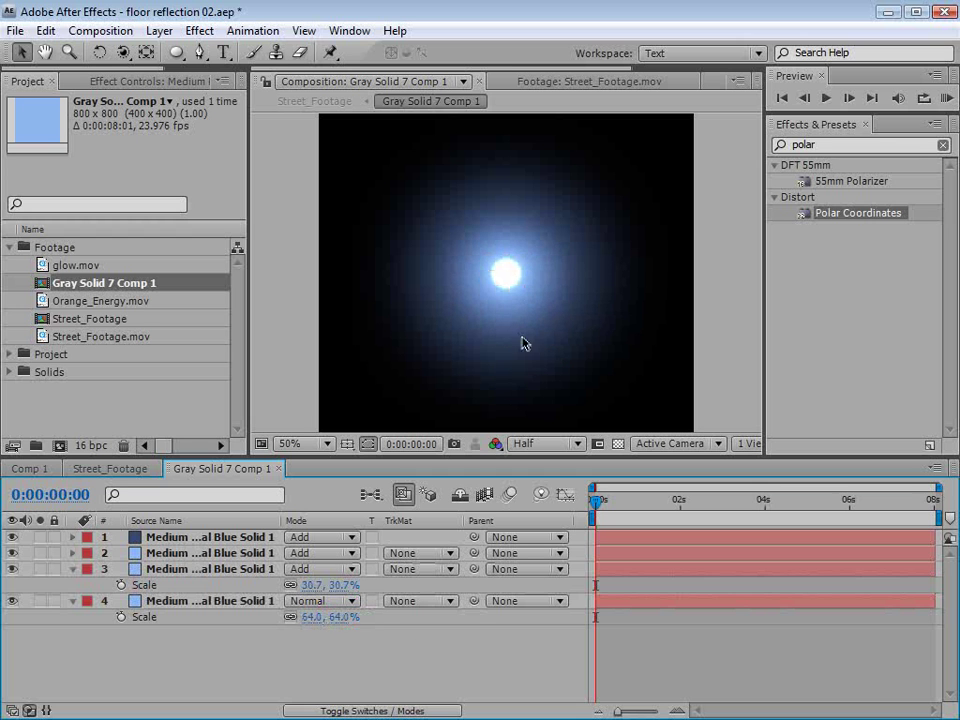
Undo the combined scaling of the two lower glow layers.
key("ctrl+z")
key("ctrl+z")
key("ctrl+z")
key("ctrl+z")
left_click(351, 660)
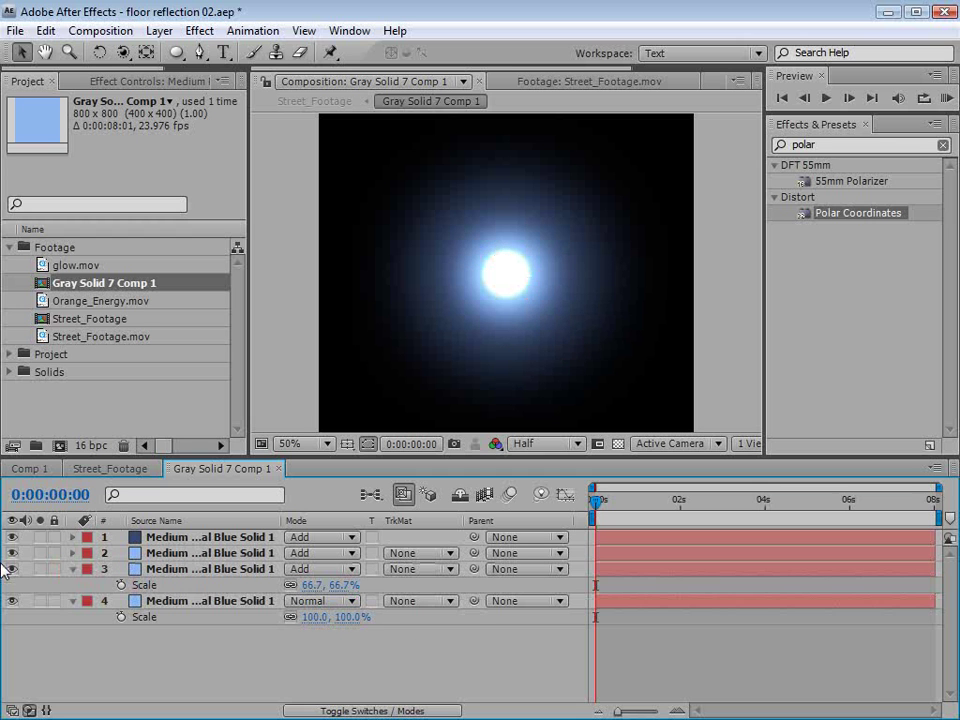
Scale the bottom glow layer down to 54% and the glow layer above it to 42.7%.
left_click(226, 603)
key("s")
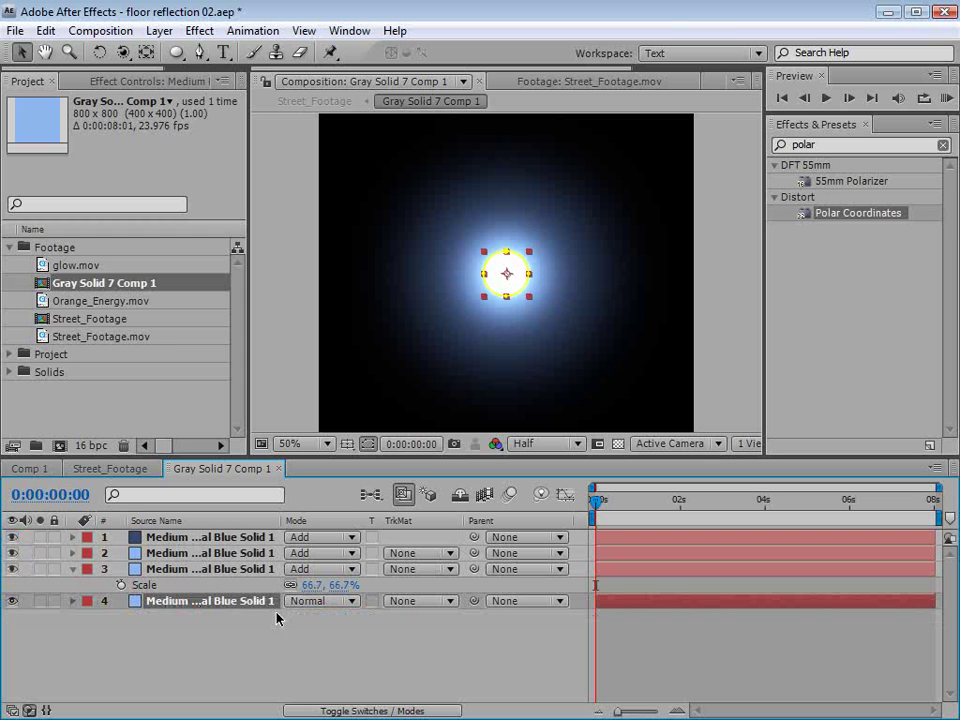
key("s")
left_click_drag(313, 619, 270, 616)
left_click(572, 686)
left_click_drag(313, 585, 289, 585)
left_click(603, 676)
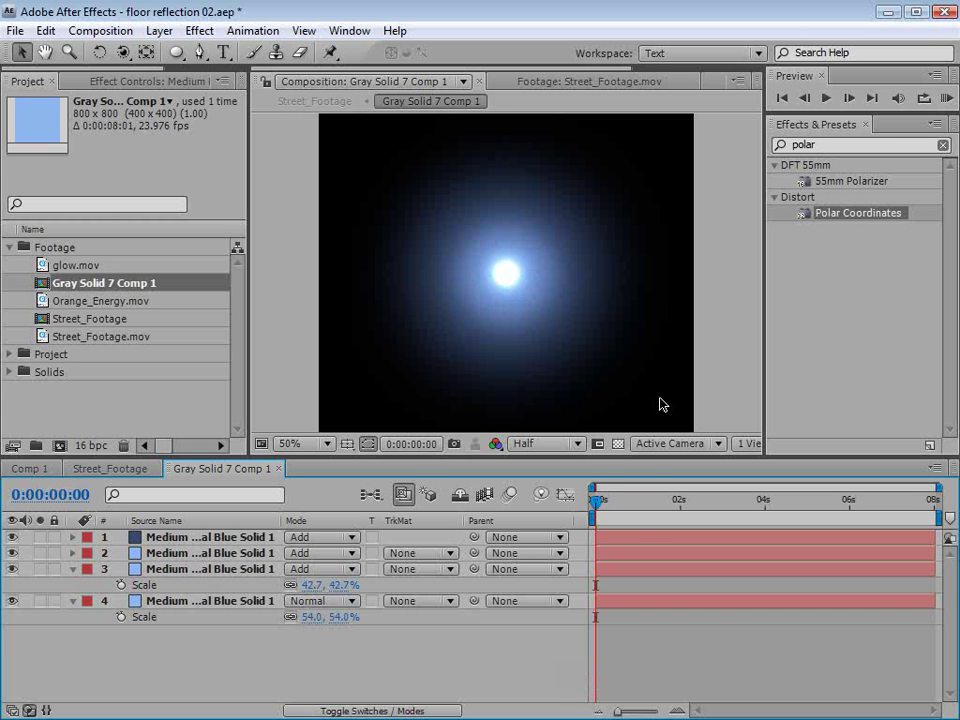
Rename the glow orb's composition to Light Source.
key("t")
key("ctrl+k")
type("Light Source")
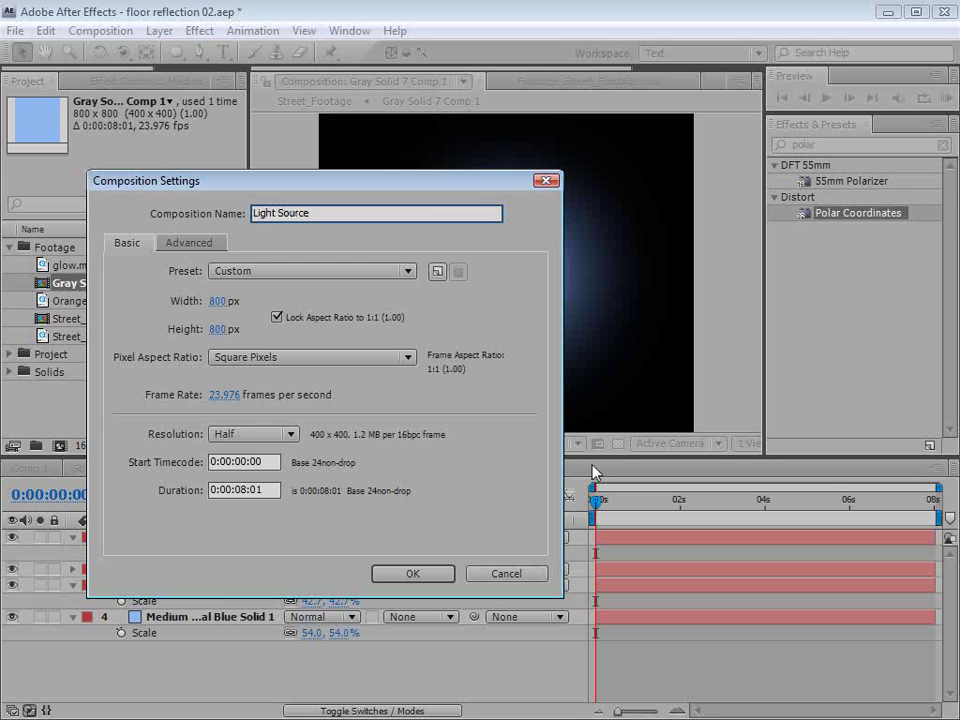
left_click(413, 572)
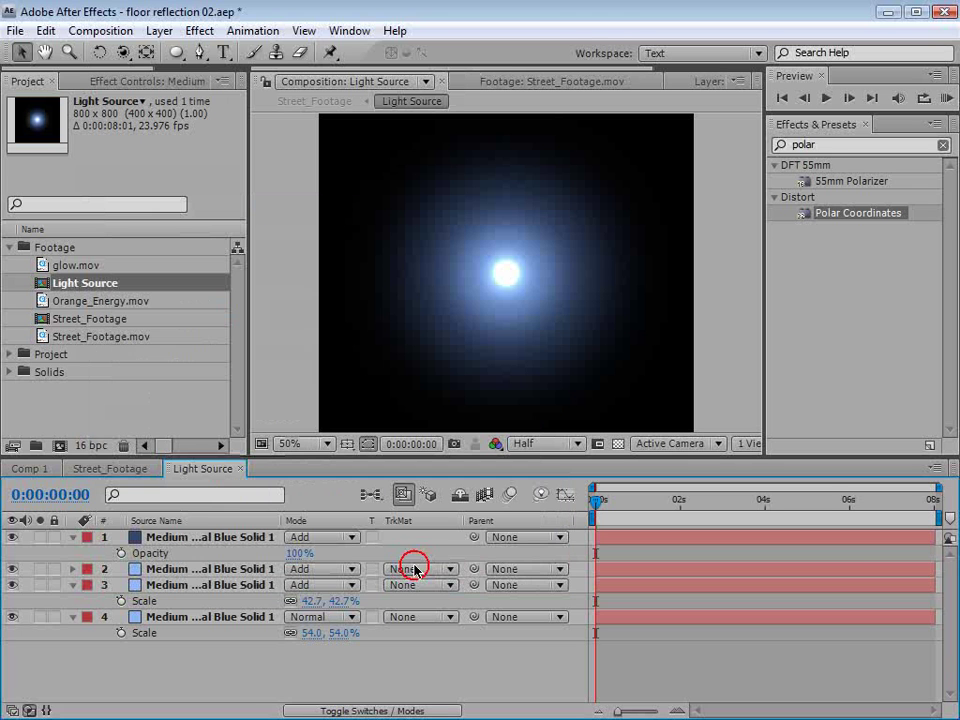
Return to the Street_Footage composition and set the Light Source layer's blending mode to Add.
left_click(240, 468)
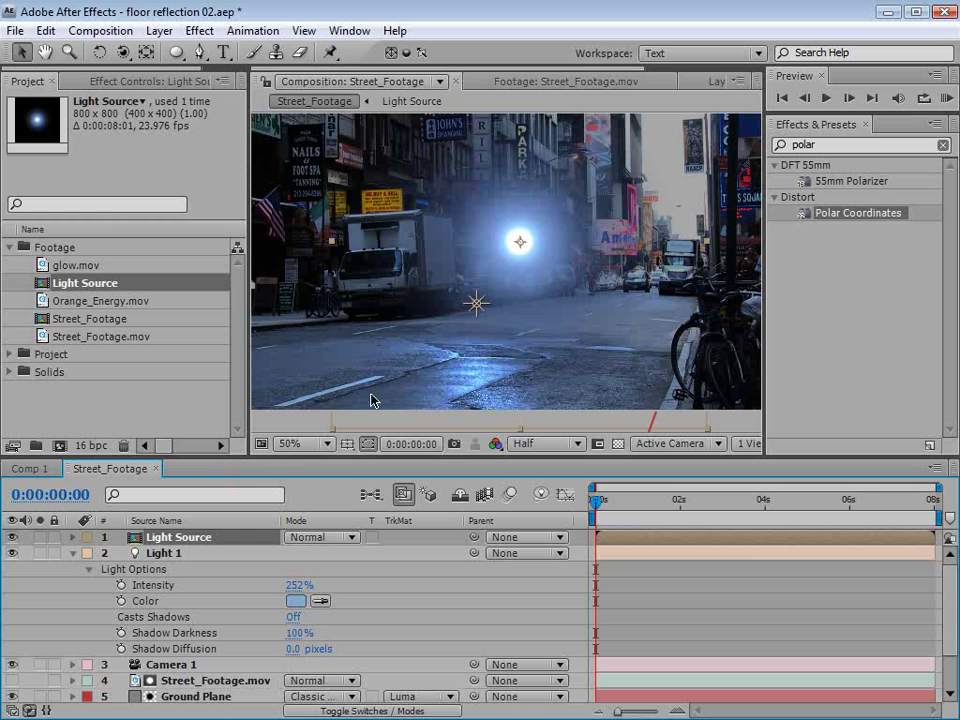
left_click(212, 540)
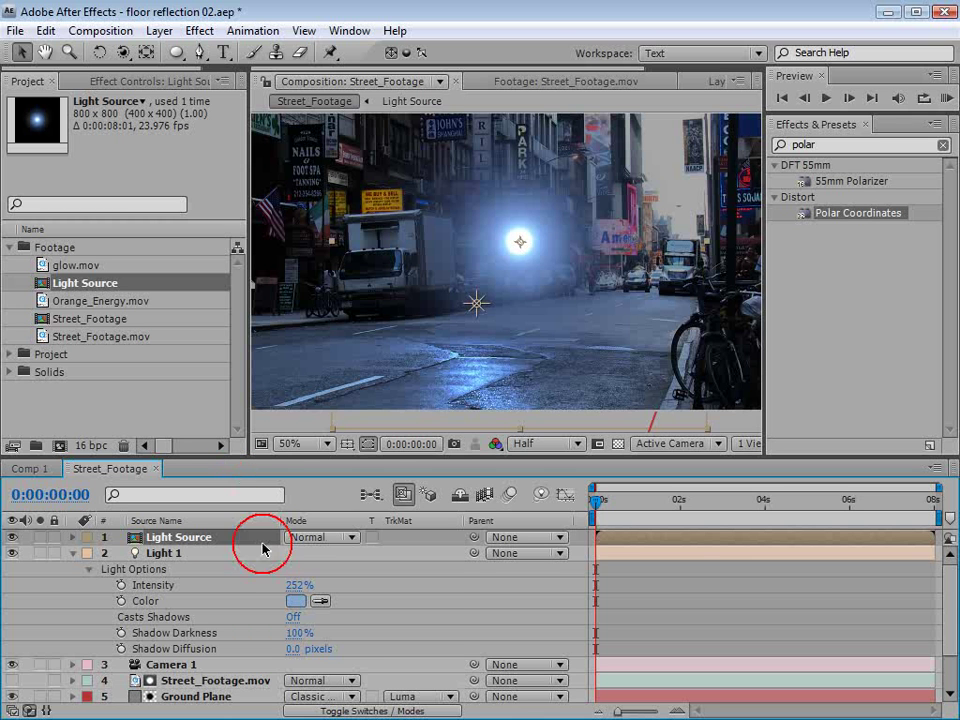
left_click(313, 538)
left_click(332, 708)
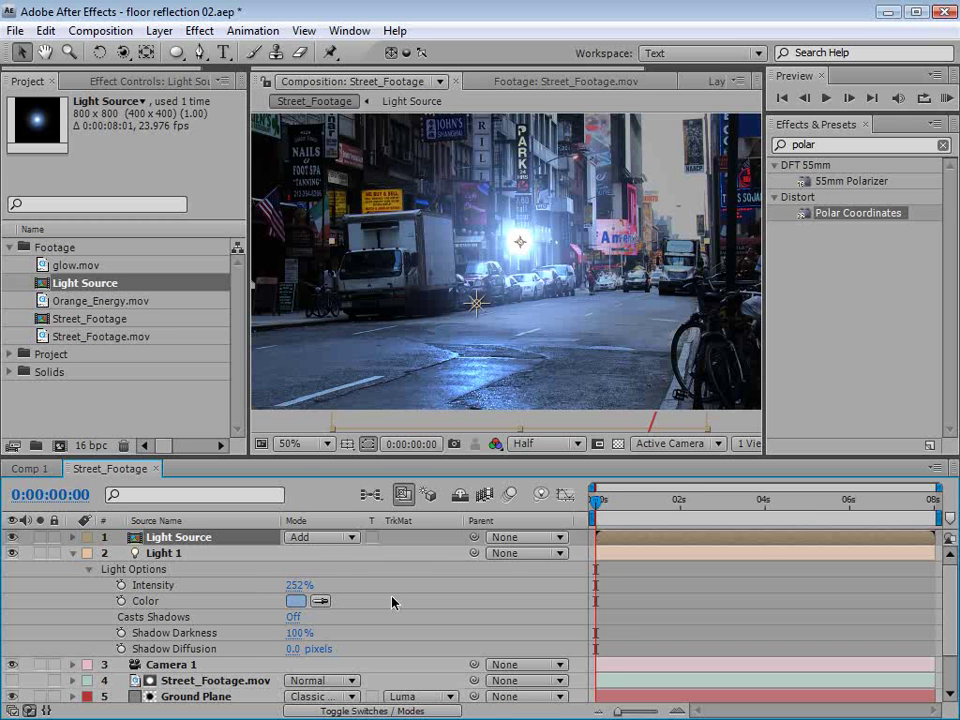
Make the Light Source layer 3D and set it to auto-orient towards the camera.
left_click(379, 711)
left_click(390, 538)
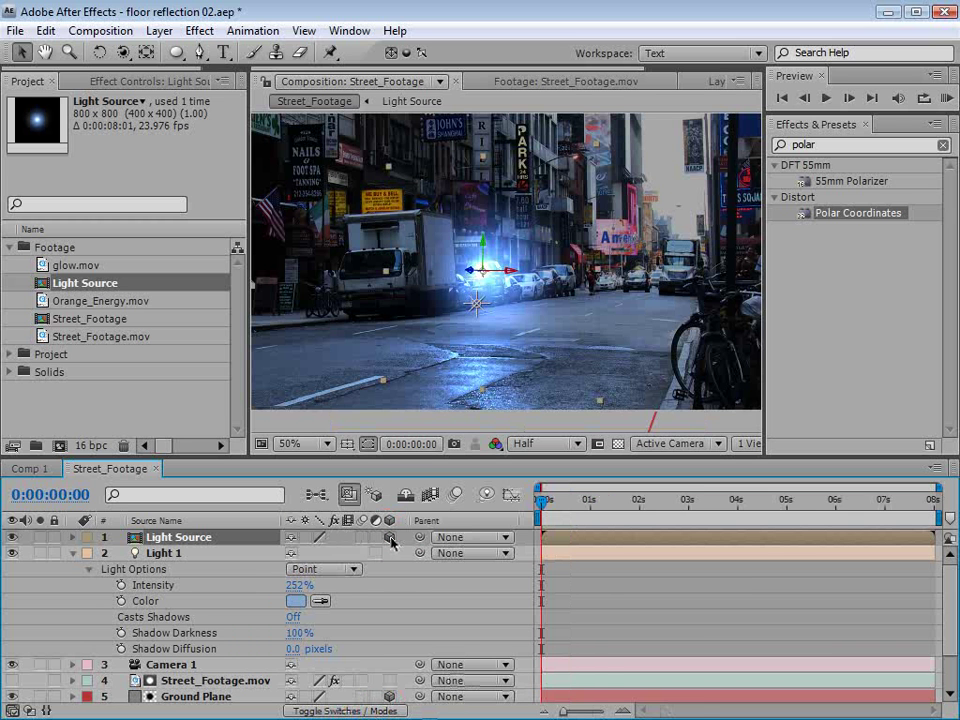
right_click(438, 197)
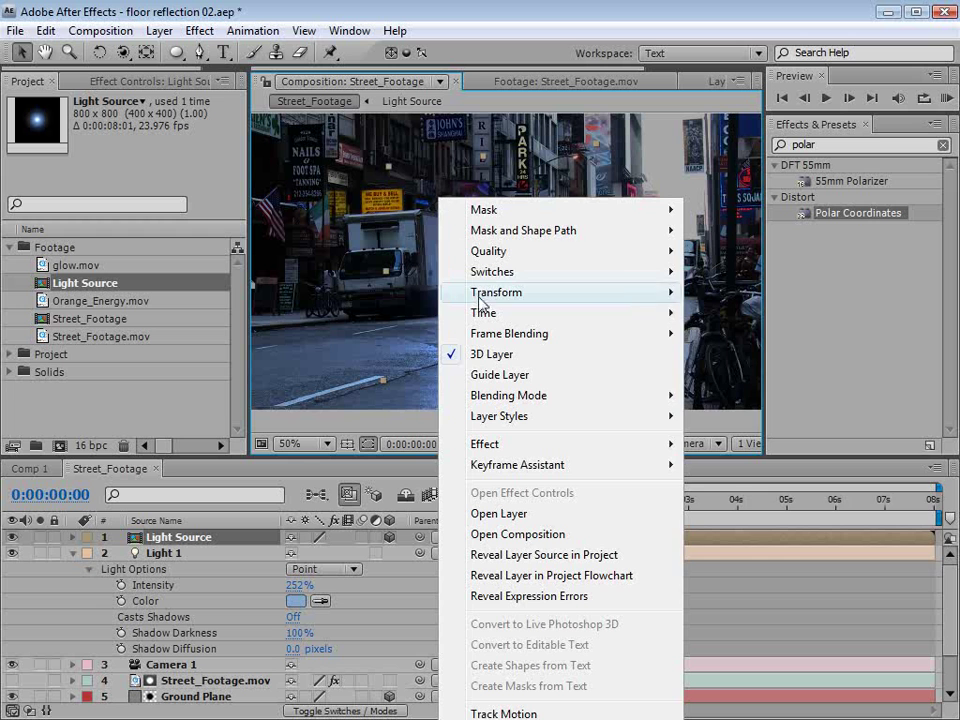
mouse_move(640, 292)
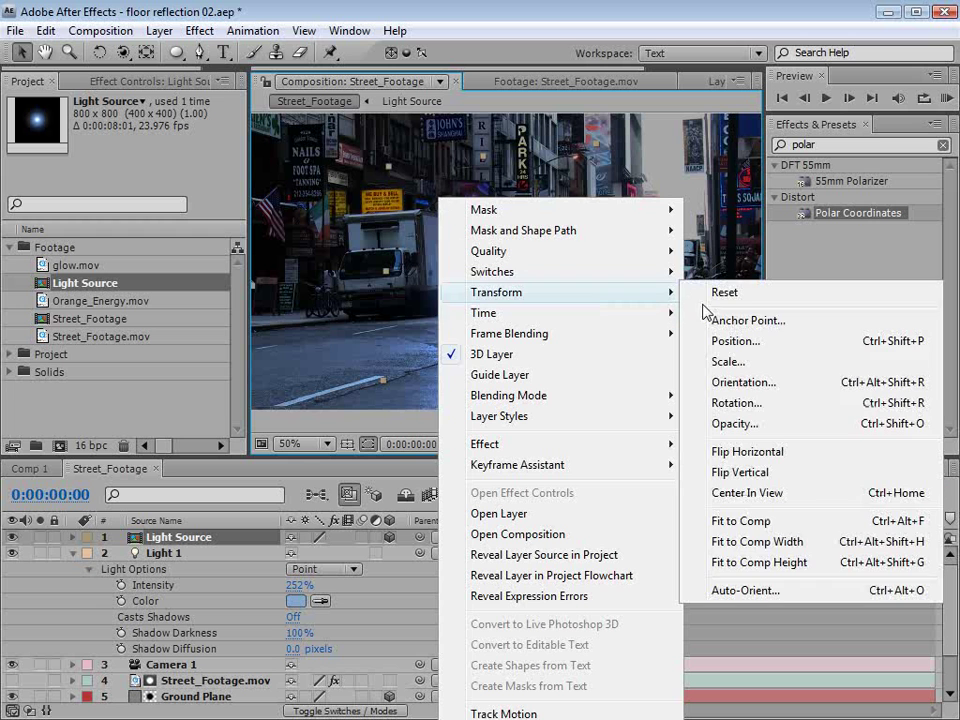
left_click(787, 592)
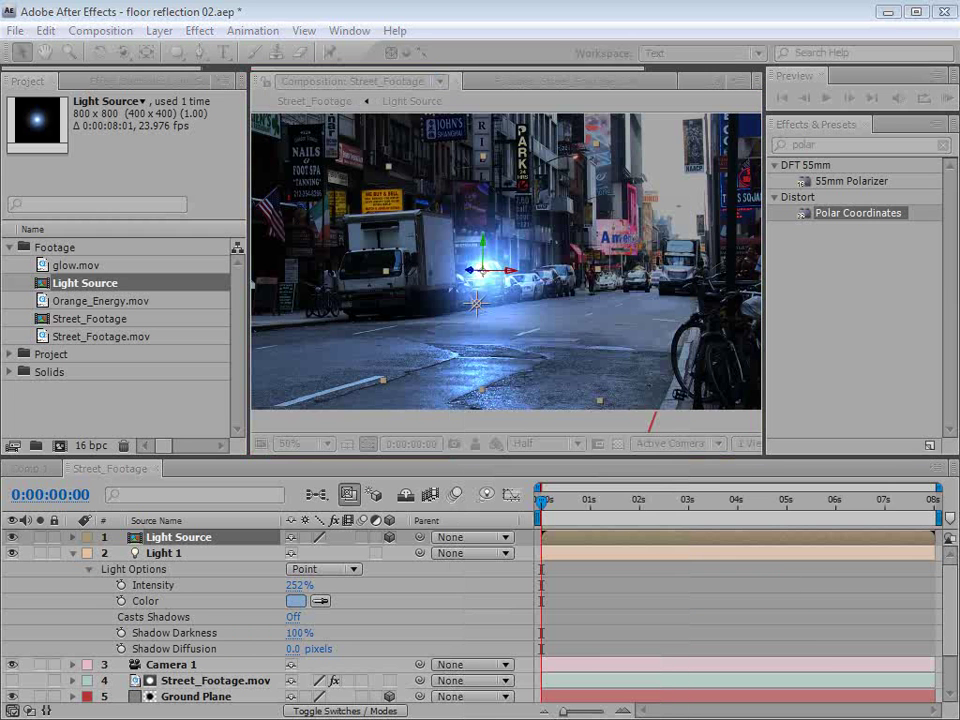
left_click(308, 273)
left_click(395, 325)
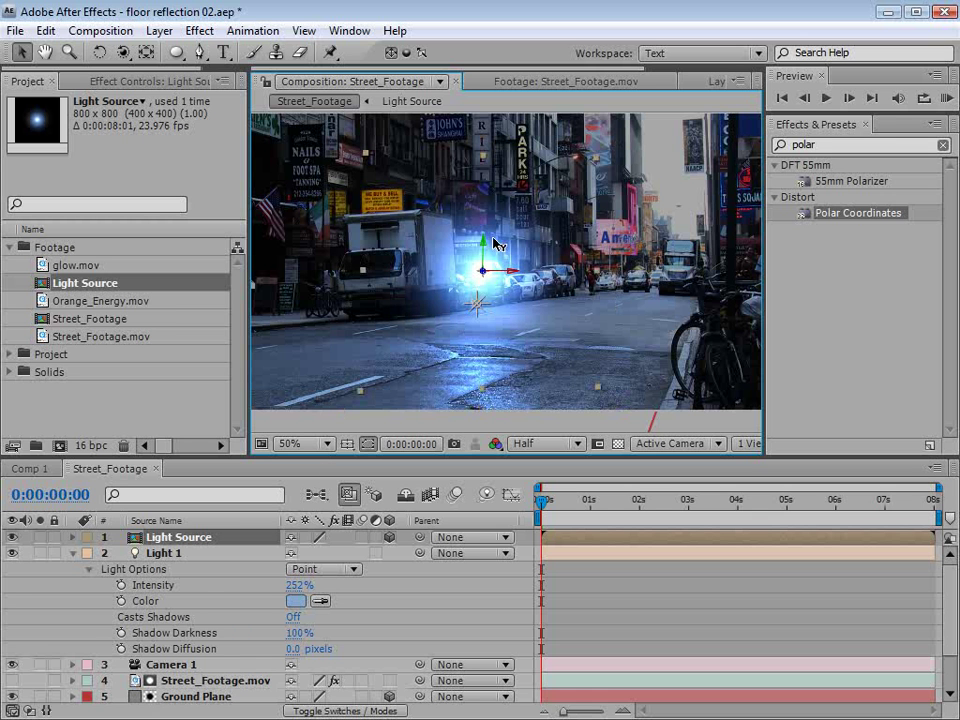
Turn off Accepts Lights in the Light Source layer's material options.
key("a")
key("a")
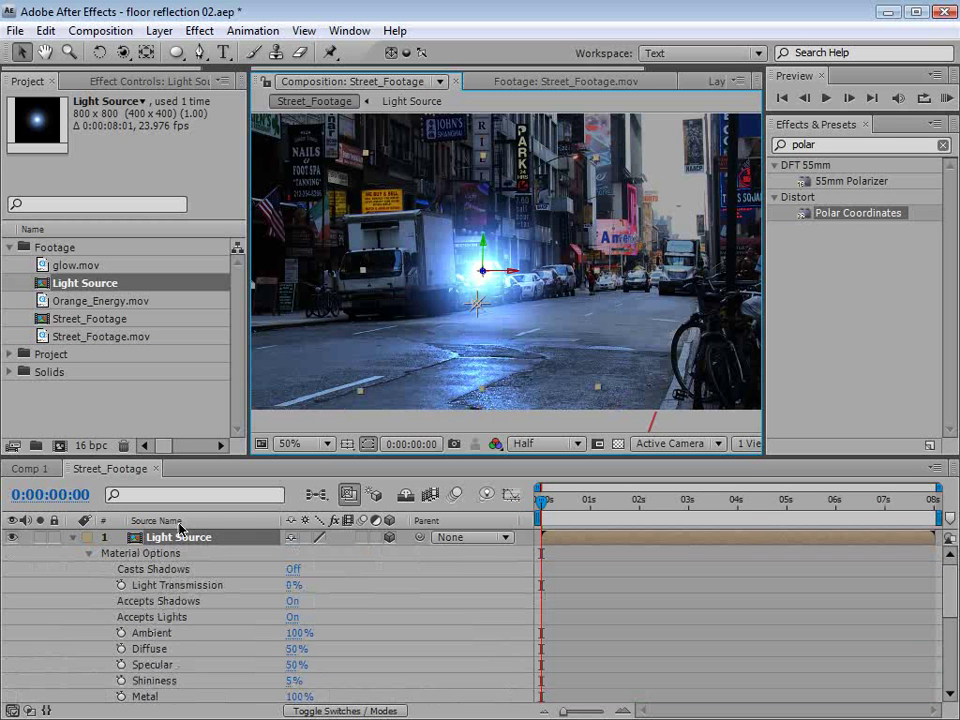
left_click_drag(200, 455, 200, 370)
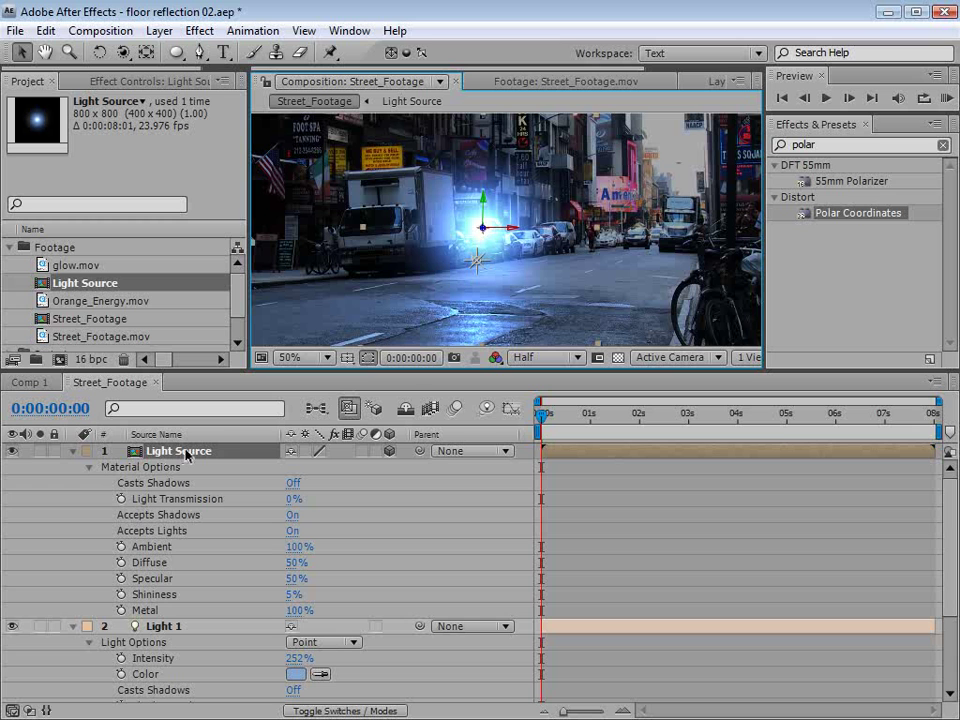
left_click(157, 533)
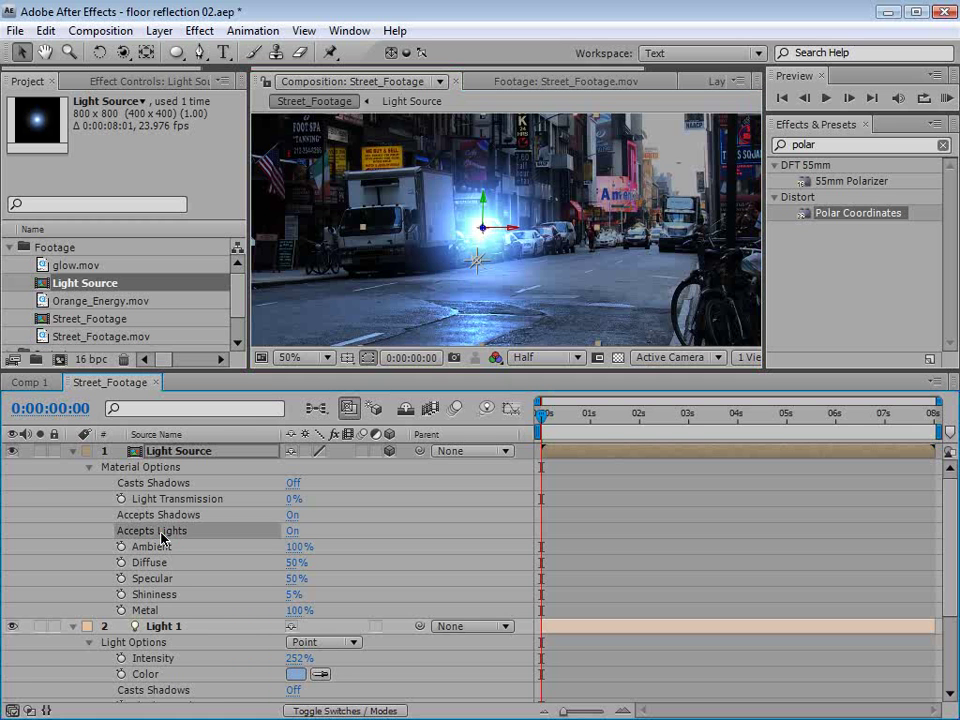
left_click(292, 531)
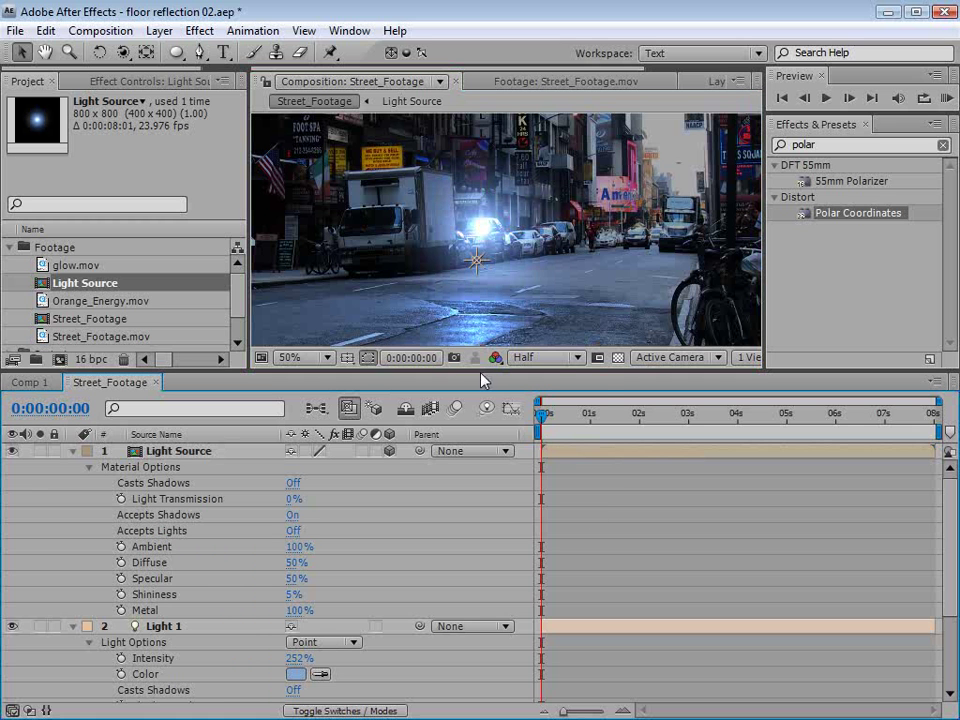
left_click_drag(480, 368, 470, 441)
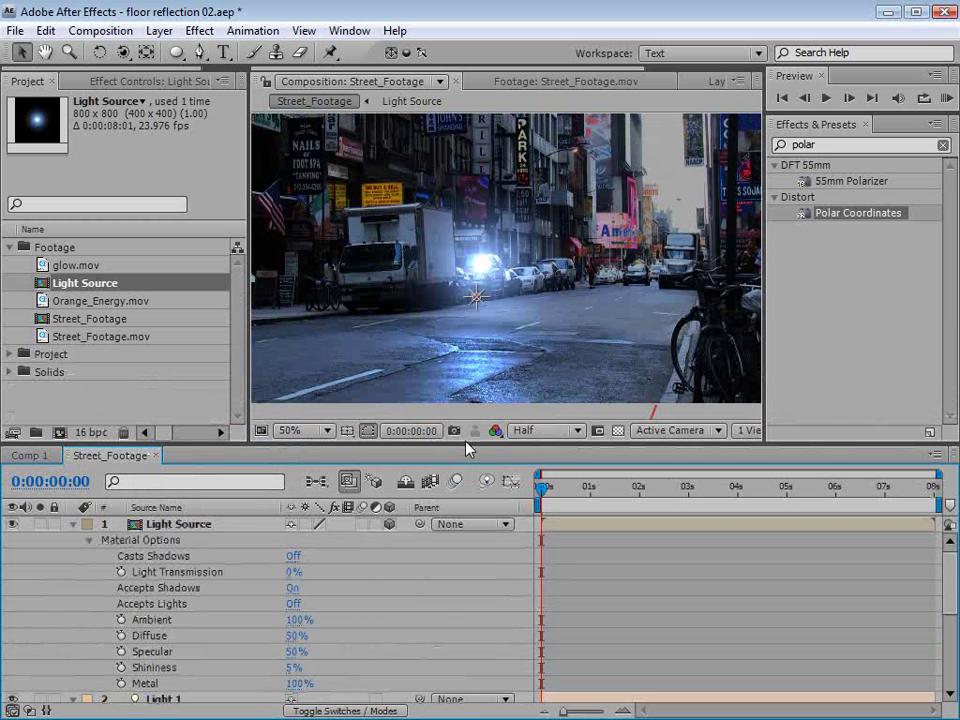
Link the Light Source layer's Position to Light 1's Position with the expression thisComp.layer("Light 1").transform.position.
left_click(163, 525)
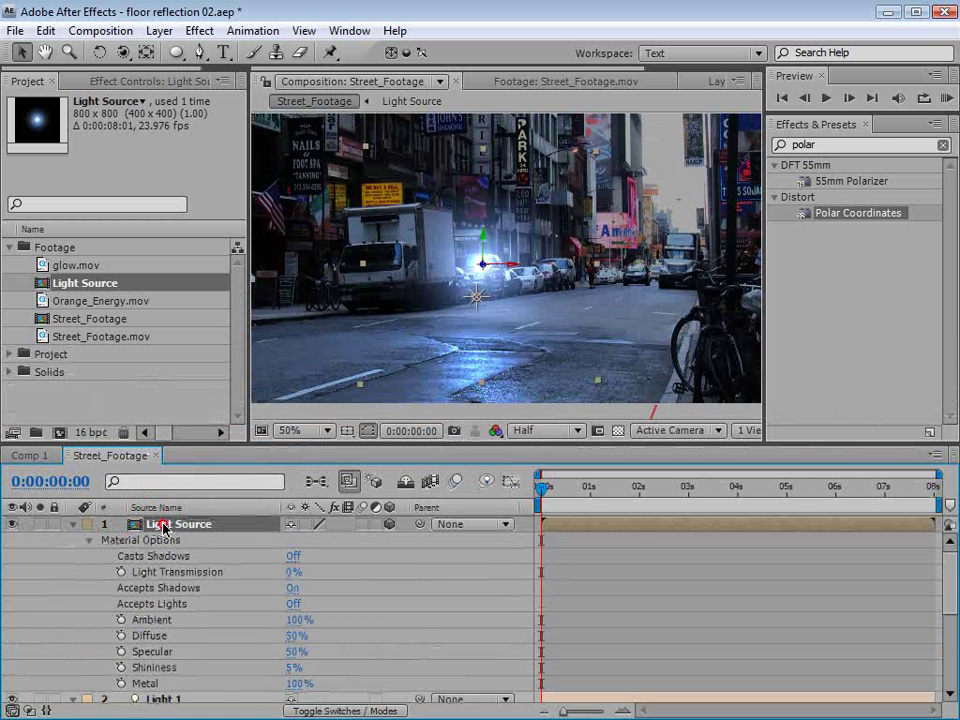
key("p")
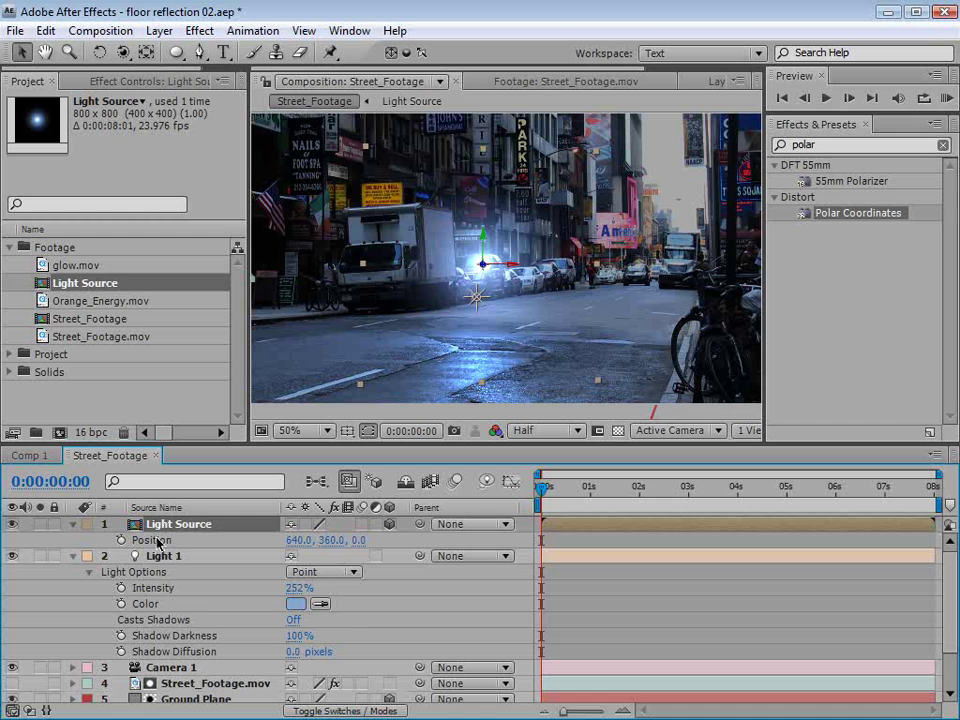
left_click(165, 557)
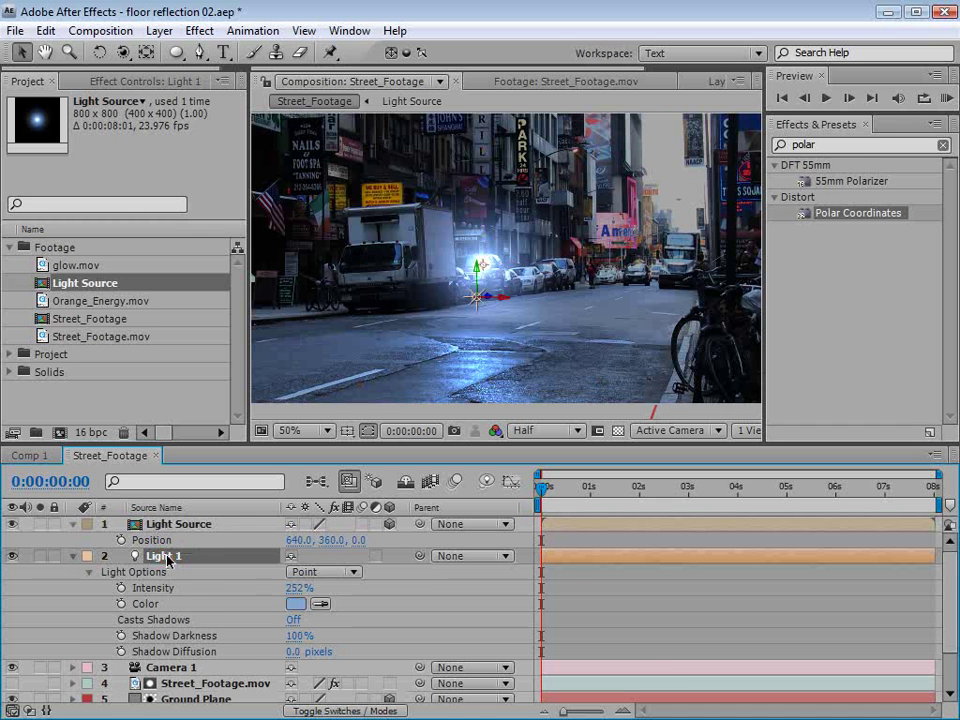
key("p")
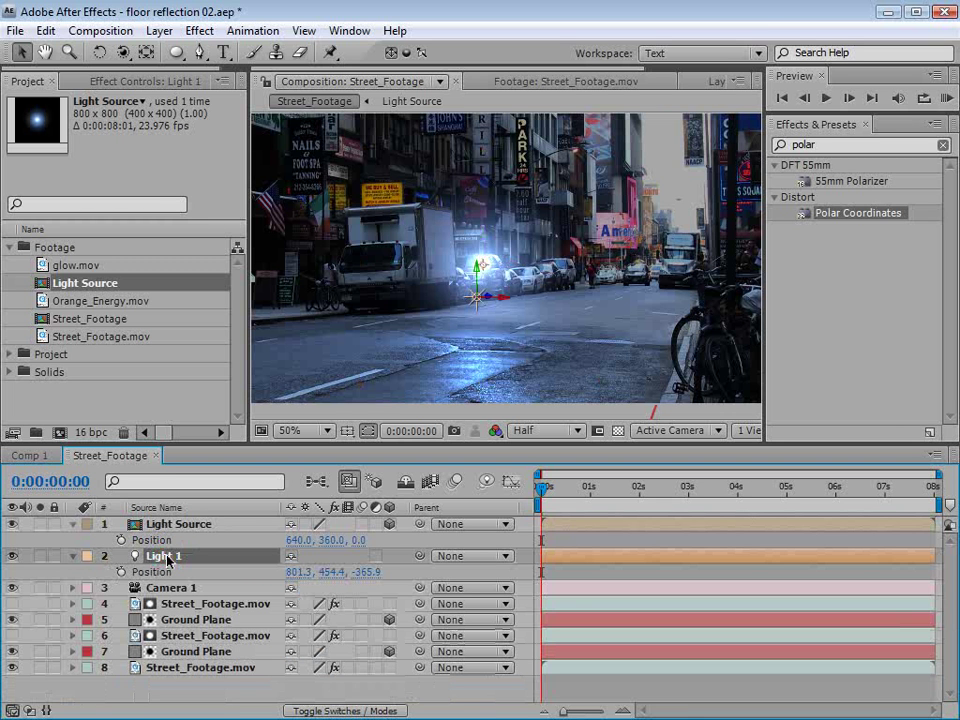
left_click(121, 540, "alt")
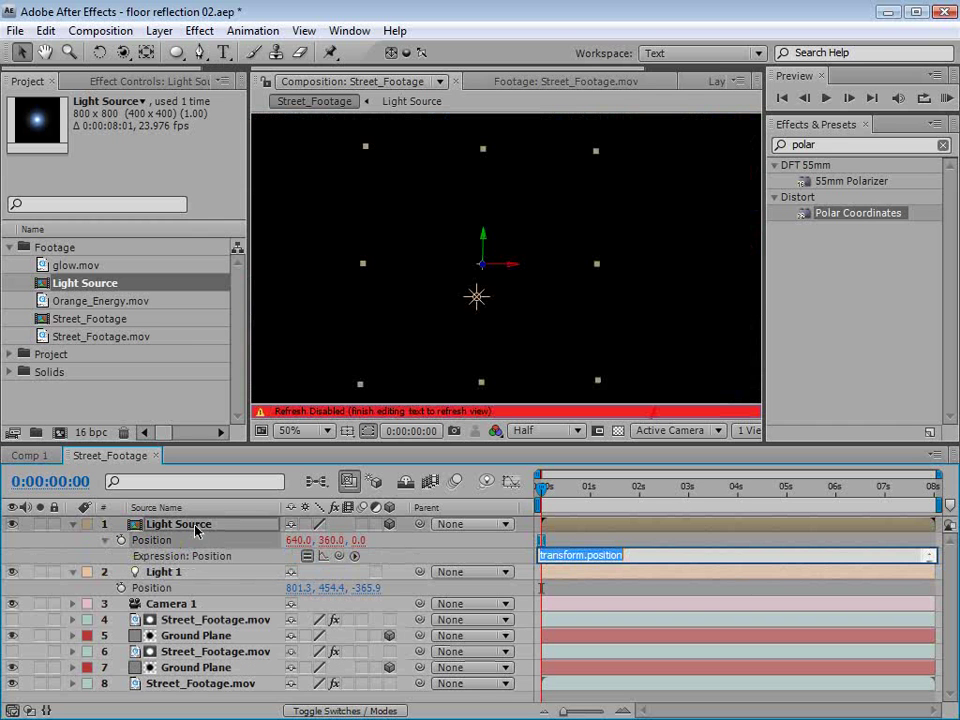
left_click_drag(339, 555, 185, 591)
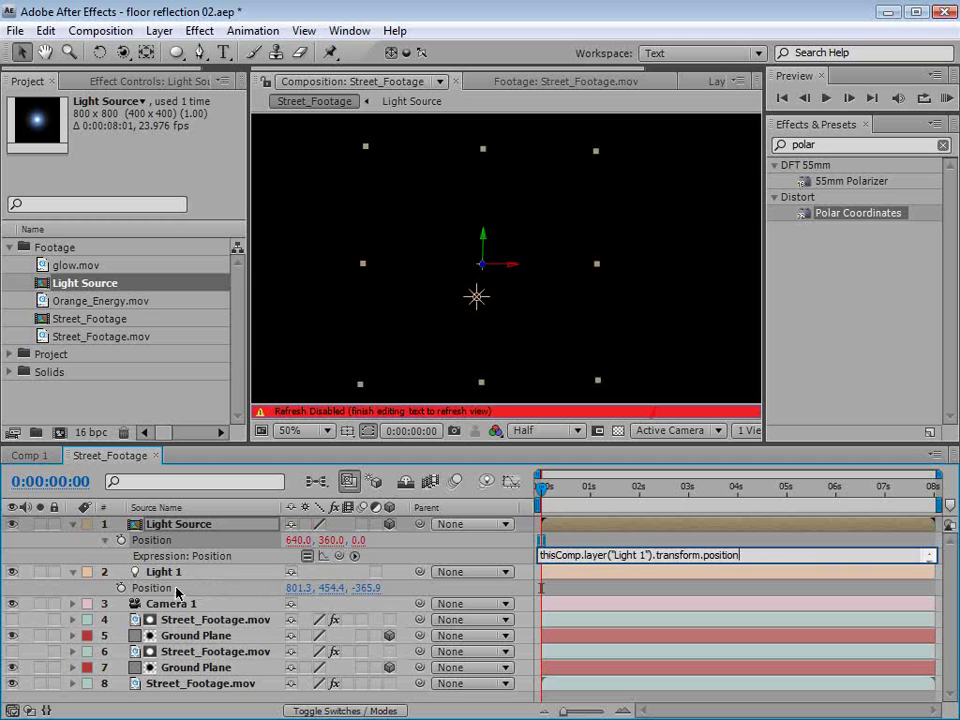
left_click(729, 585)
Raise Light 1 above the street to about 801.1, 389.8, -372.1, and select the Light Source layer.
left_click(658, 573)
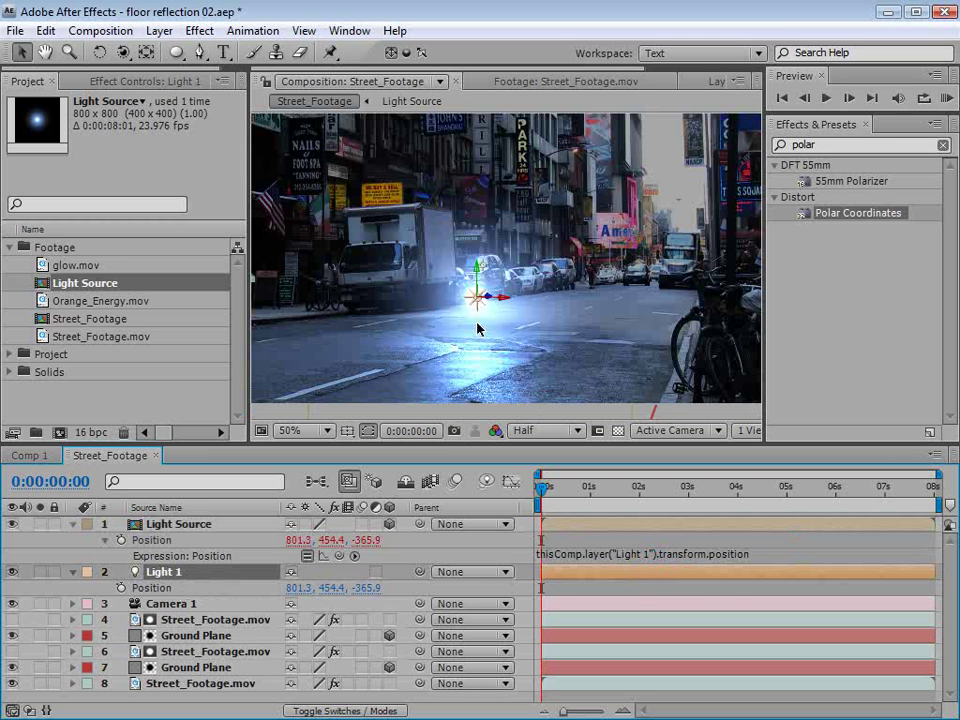
left_click_drag(478, 306, 477, 271)
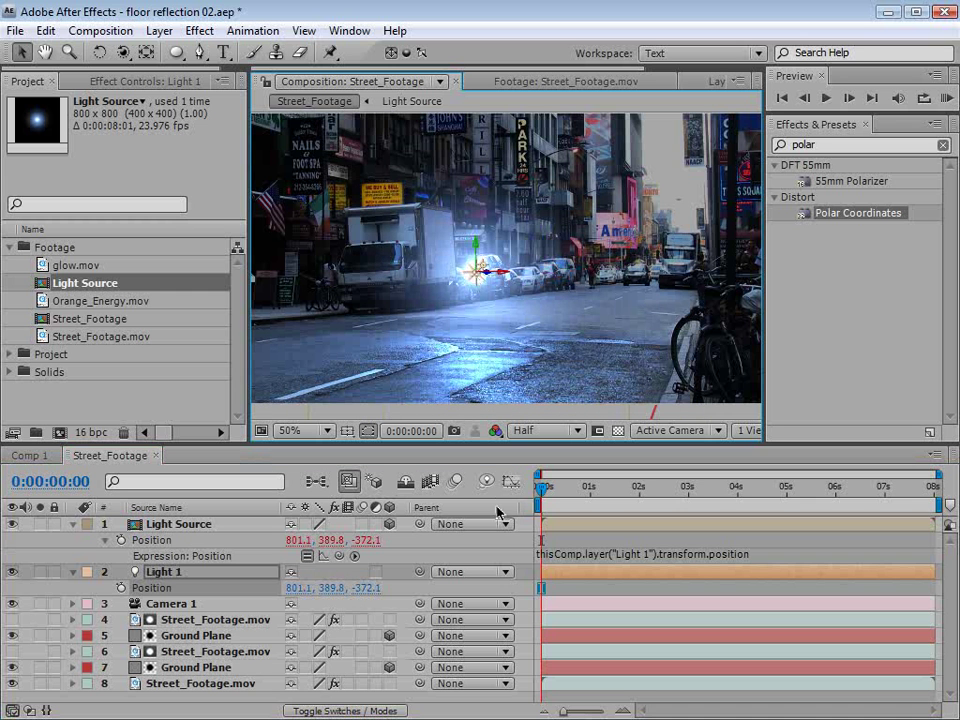
left_click(172, 527)
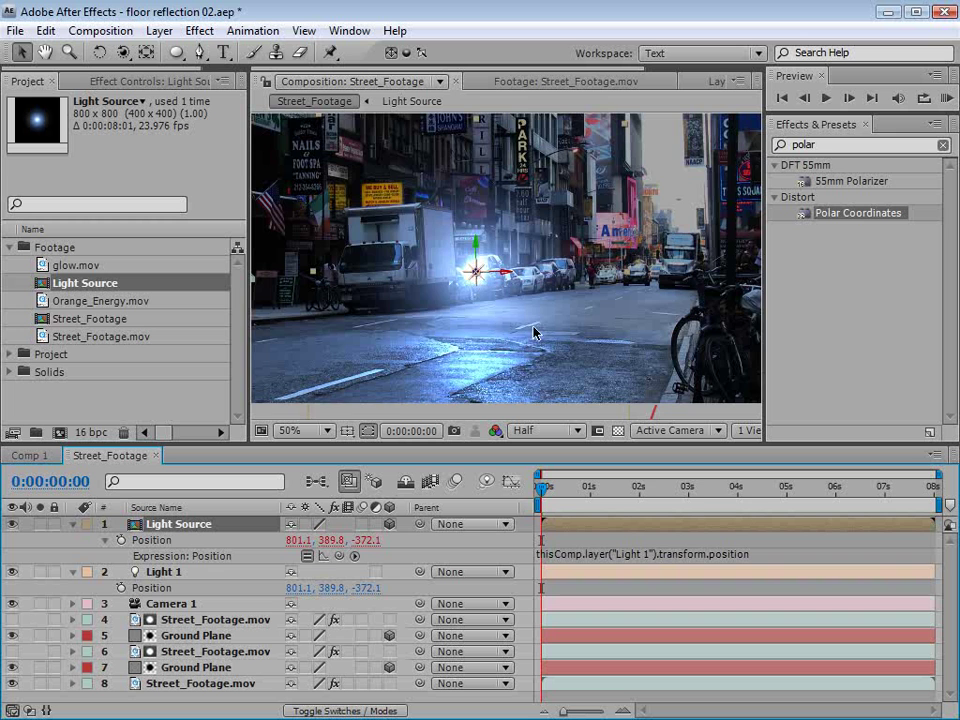
Hide the layer controls and examine the glowing orb and street reflection in the enlarged composition view.
key("comma")
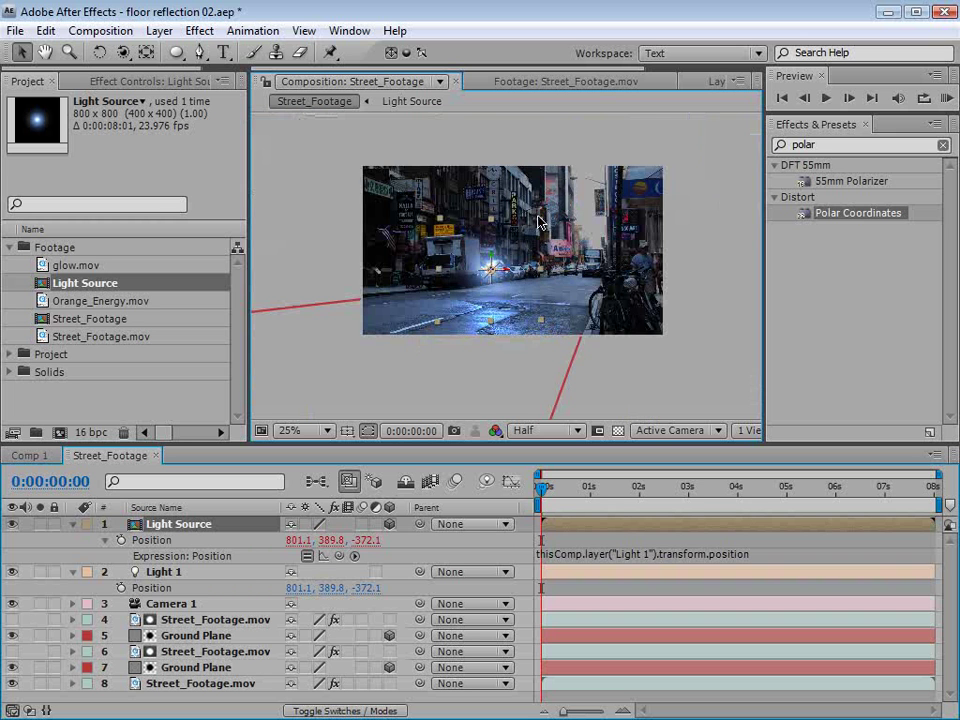
key("period")
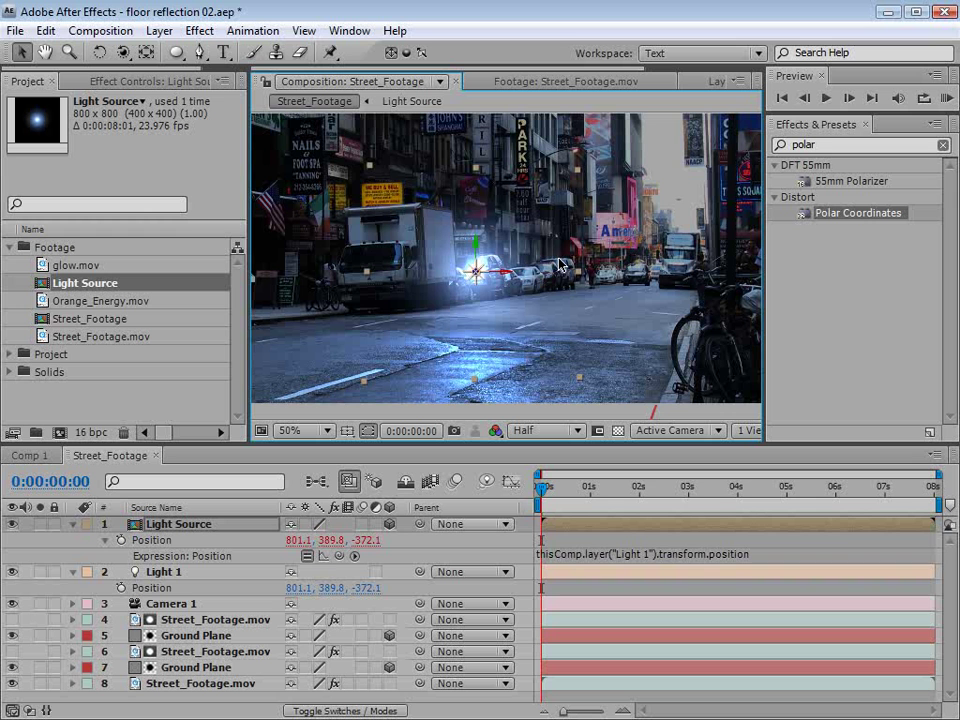
key("ctrl+shift+h")
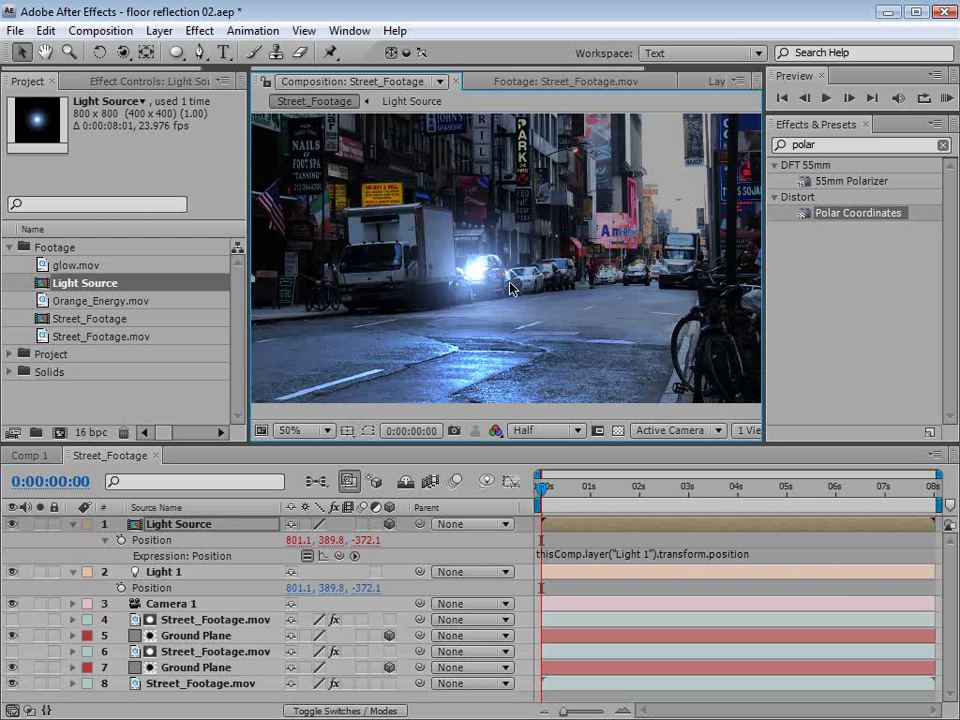
key("grave")
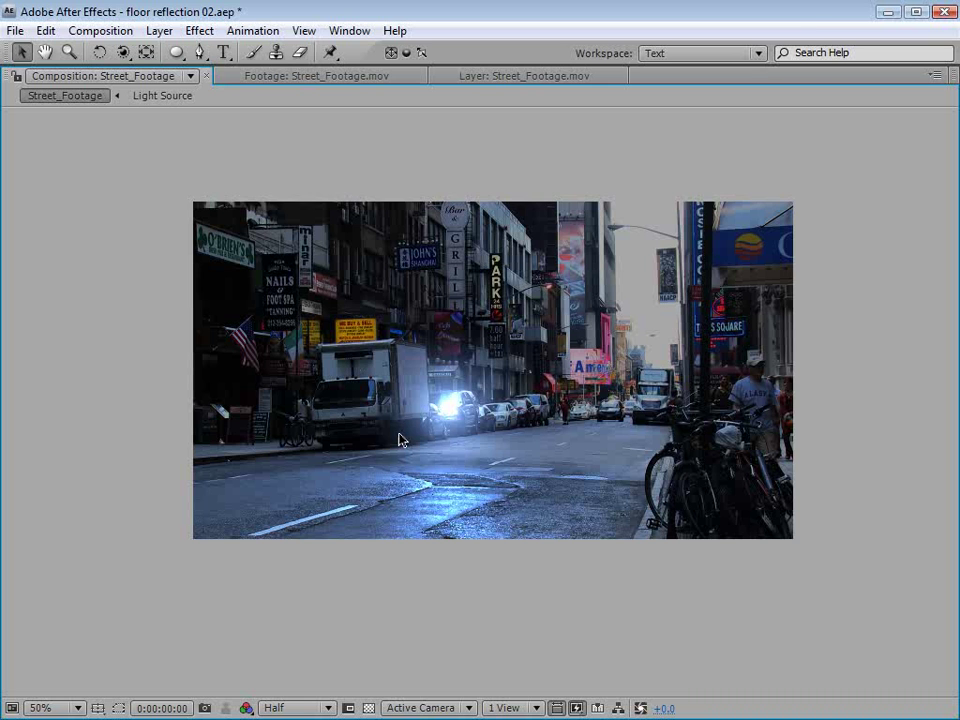
key("grave")
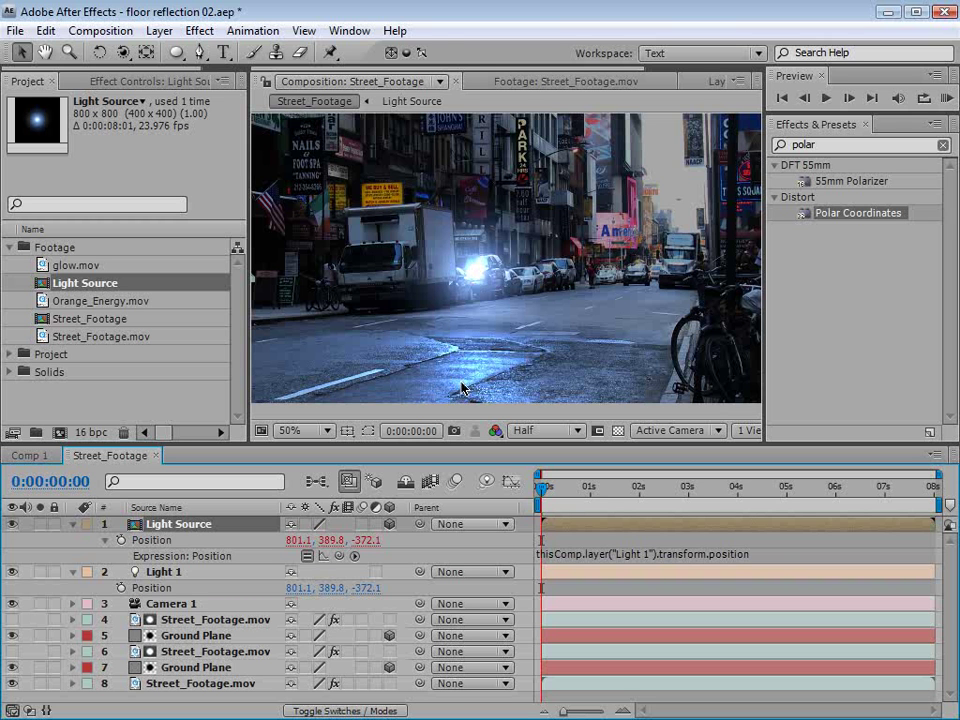
Apply the Curves effect to the Light Source layer and adjust its channel curves to make the glow a deeper blue.
left_click(199, 30)
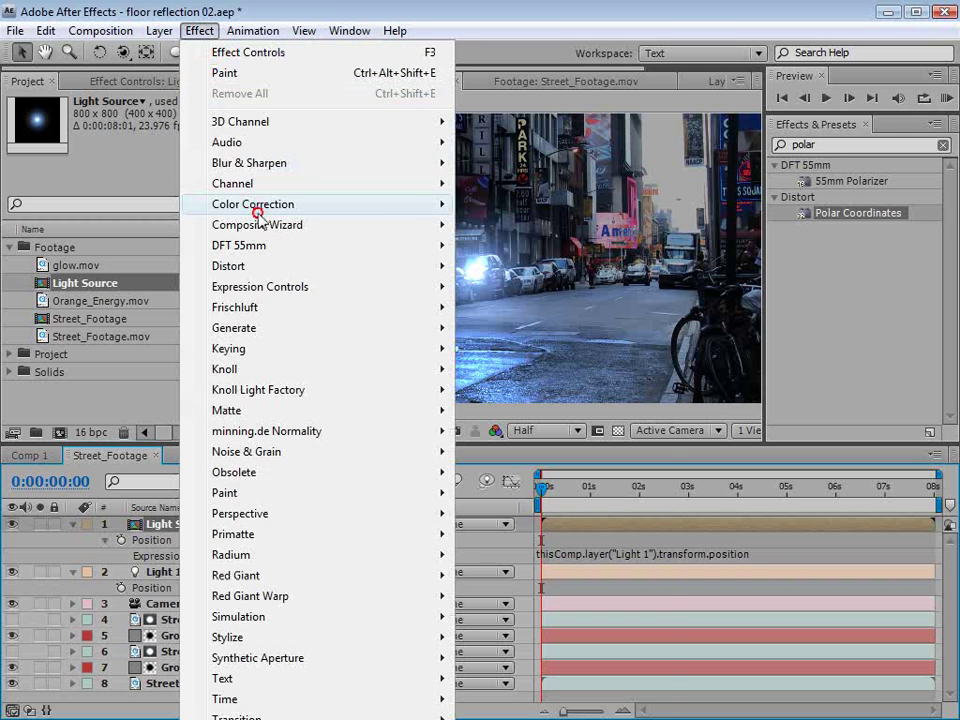
mouse_move(257, 205)
left_click(510, 513)
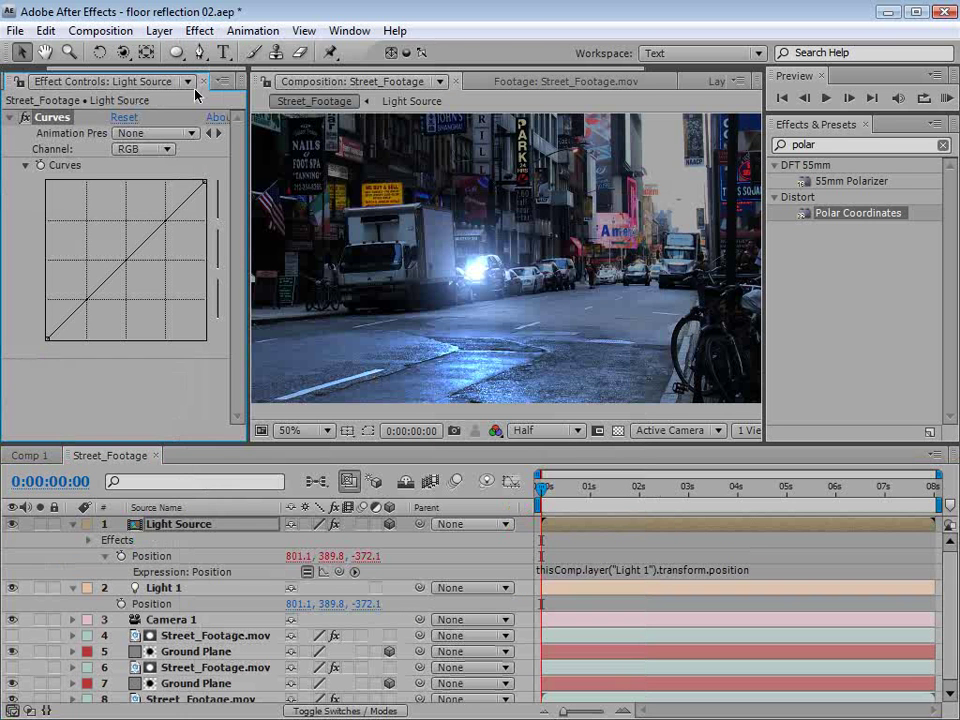
left_click(141, 149)
left_click(150, 216)
left_click_drag(121, 264, 100, 302)
left_click(141, 149)
left_click(150, 107)
left_click(157, 149)
left_click(154, 131)
Raise the upper midtones of the Light Source's RGB curve to form a gentle S-curve with a brighter core.
key("period")
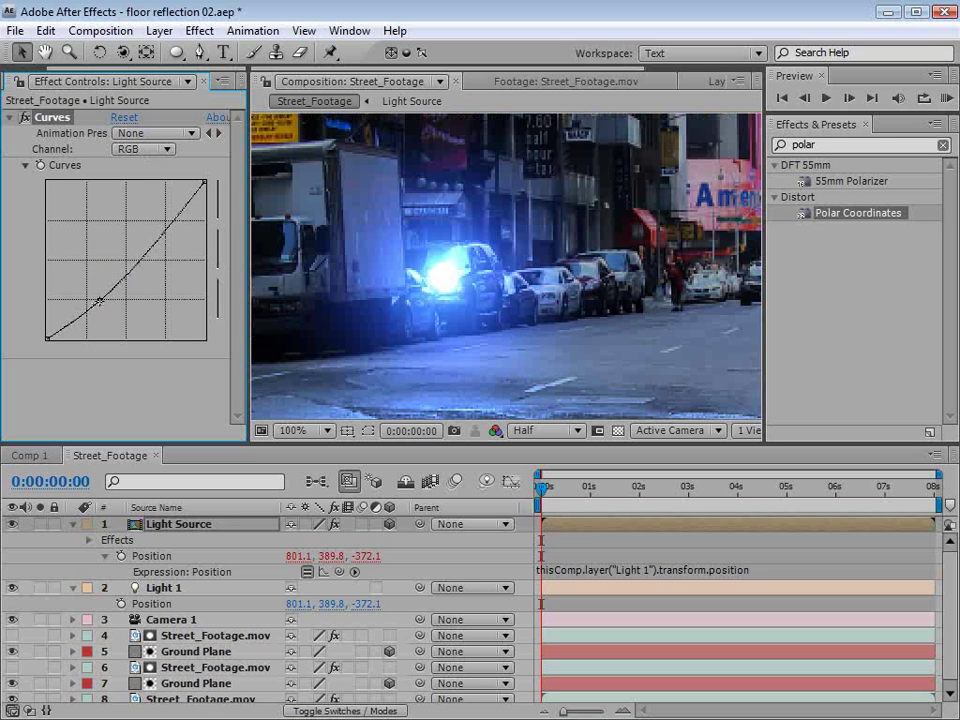
left_click_drag(145, 249, 140, 245)
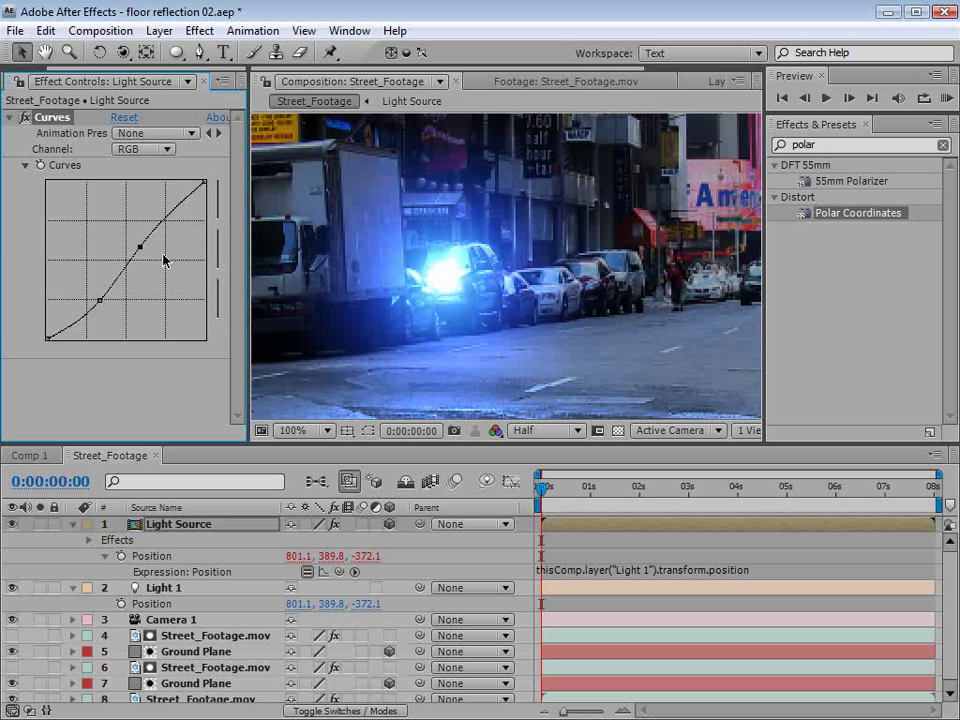
key("comma")
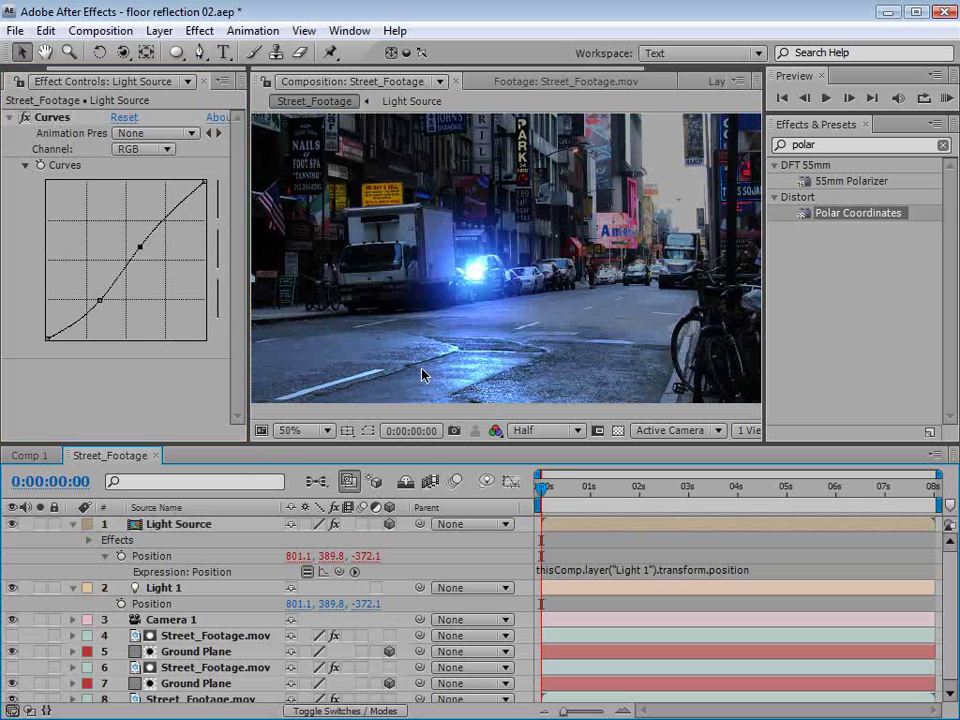
Show the layer controls again and reposition Light 1 around the parked cars to test the linked glow.
left_click(164, 588)
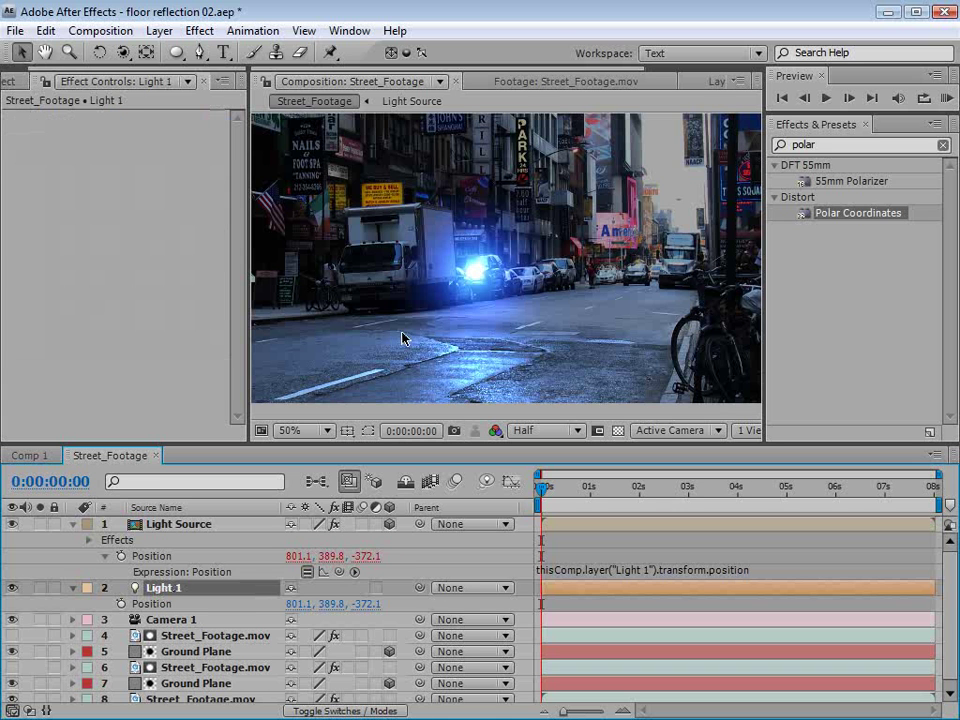
key("ctrl+shift+h")
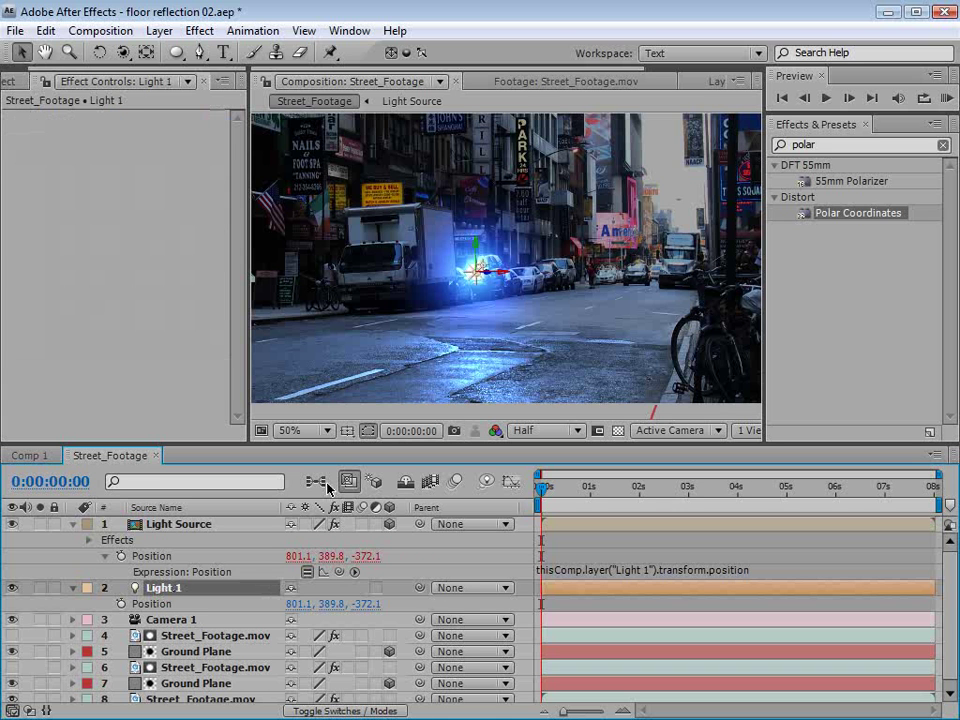
left_click_drag(476, 280, 440, 300)
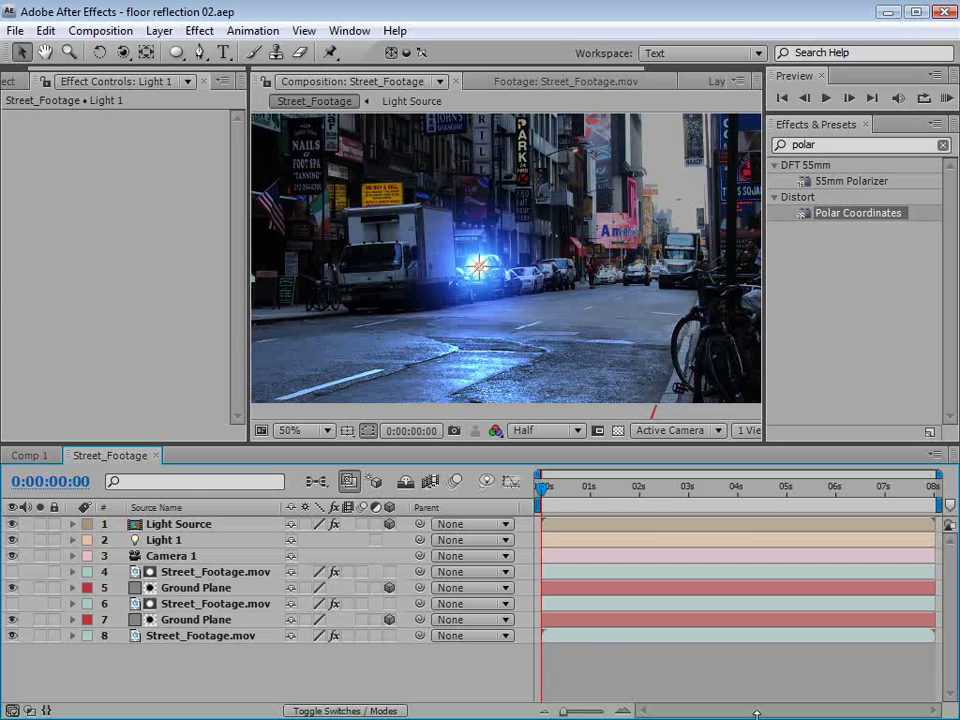
Hide the Light Source layer and create a 1280 × 720 px solid named LUX.
left_click(12, 524)
left_click(163, 30)
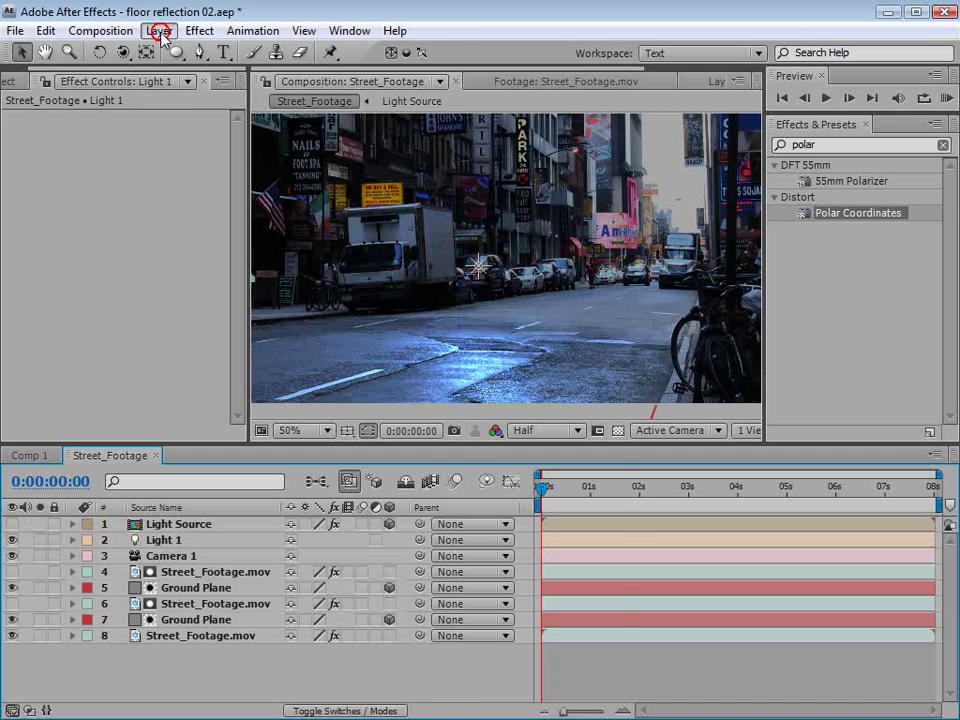
mouse_move(300, 51)
left_click(529, 75)
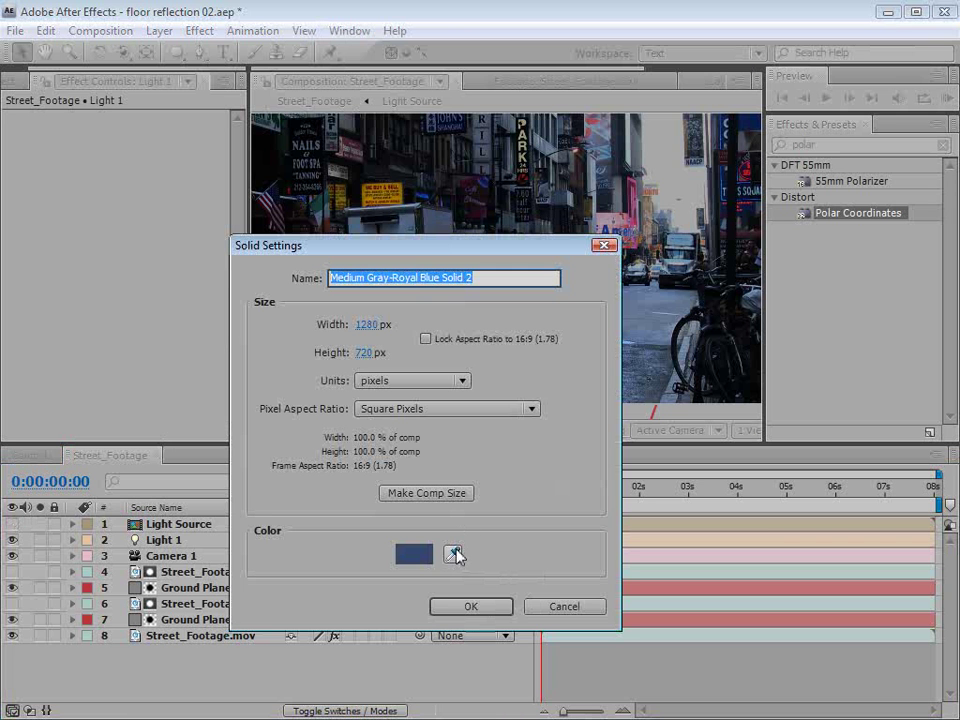
type("LUX")
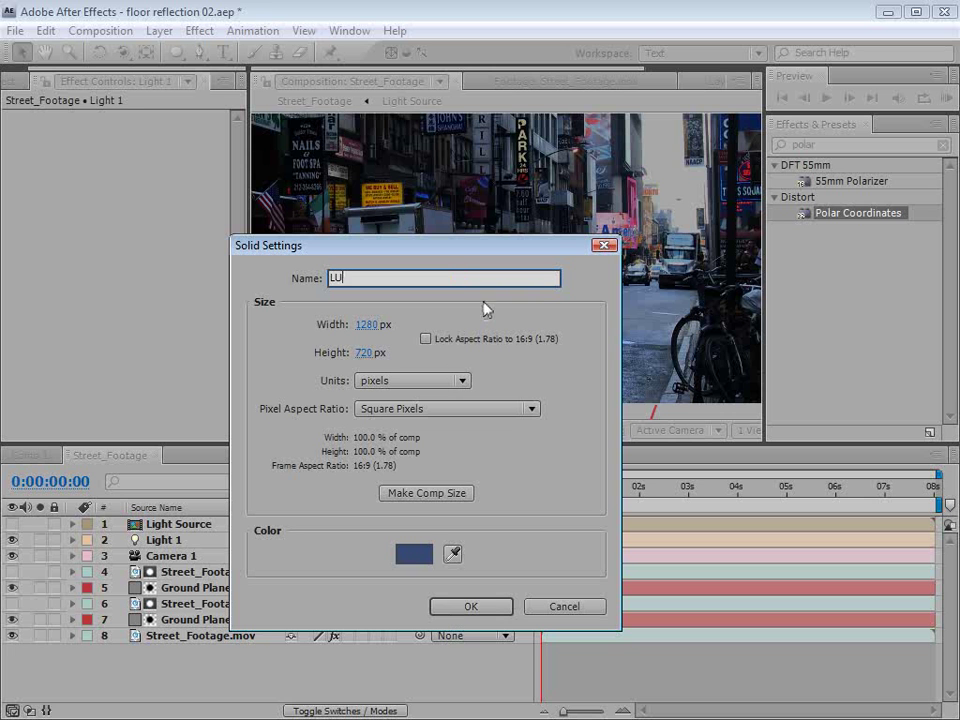
left_click(470, 605)
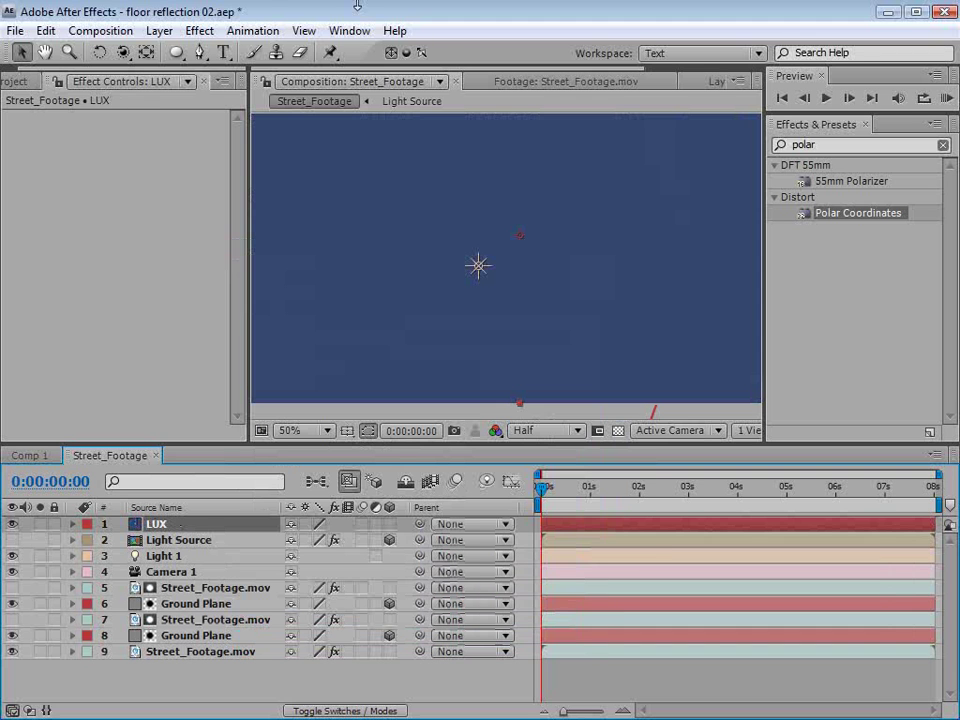
Apply the Lux effect to the LUX solid and set its Point Lights intensity to 272.
left_click(199, 30)
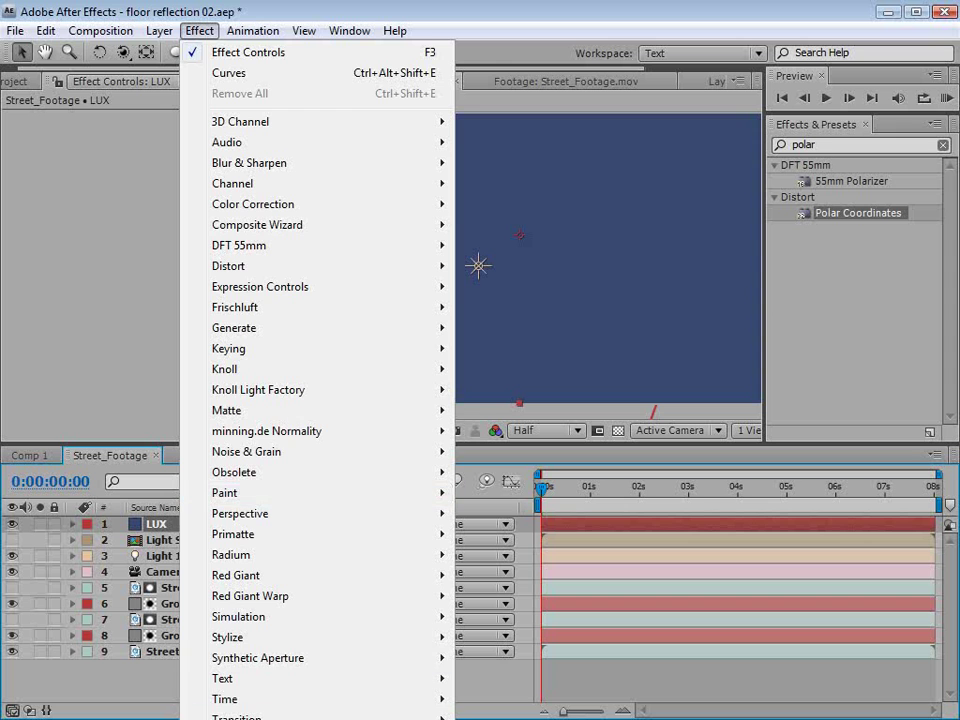
left_click(502, 320)
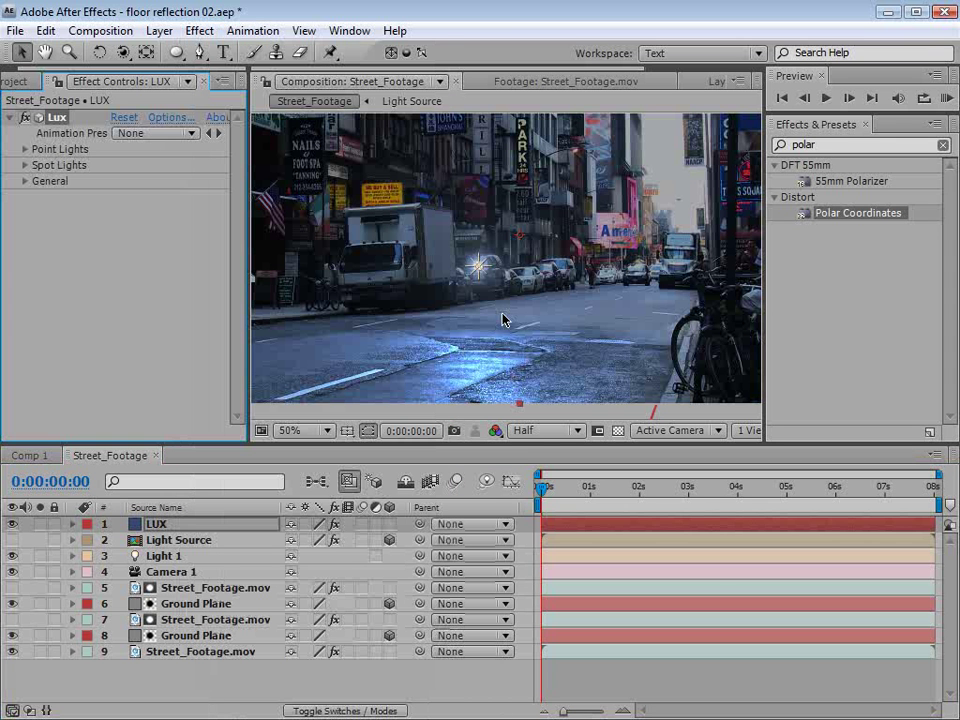
left_click(25, 149)
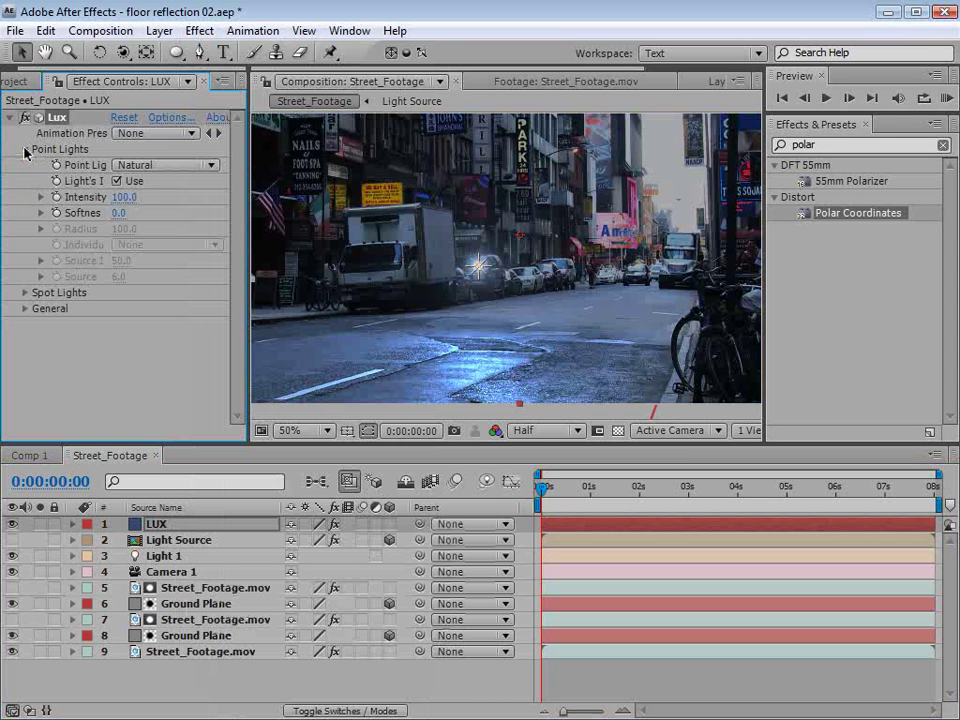
left_click_drag(136, 203, 225, 140)
Add Hue/Saturation to the LUX layer with Master Saturation at 25, and move Light 1 over the rear of the white truck.
left_click(199, 30)
mouse_move(250, 204)
left_click(520, 596)
left_click_drag(220, 379, 153, 390)
scroll(186, 378, "up", 2)
left_click_drag(481, 266, 381, 326)
Set the LUX layer's blending mode to Add.
left_click(180, 525)
key("F4")
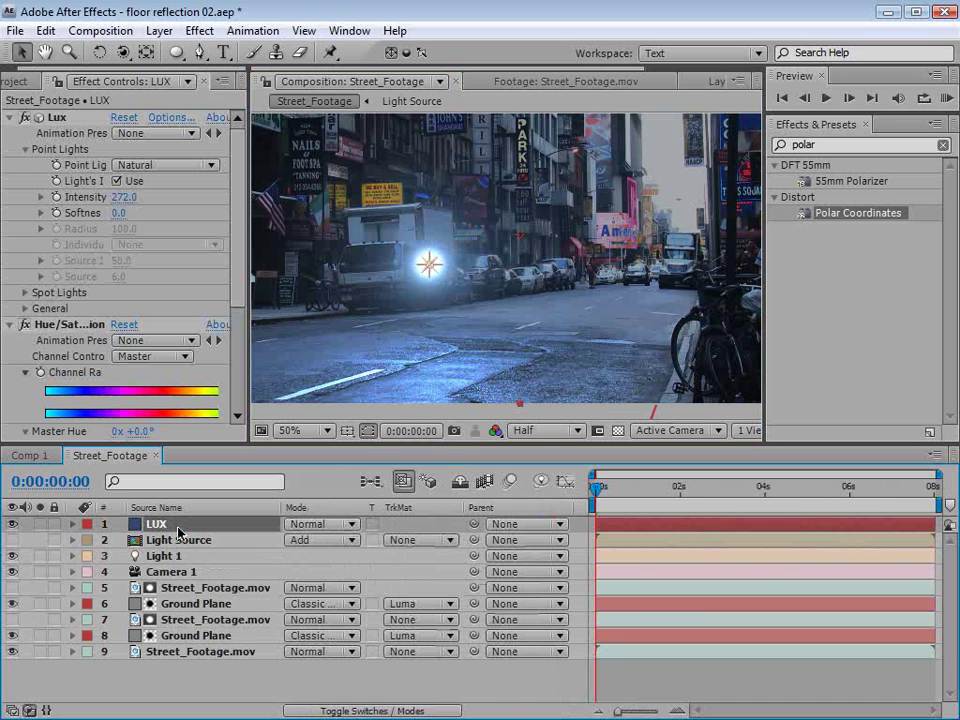
left_click(317, 522)
left_click(330, 719)
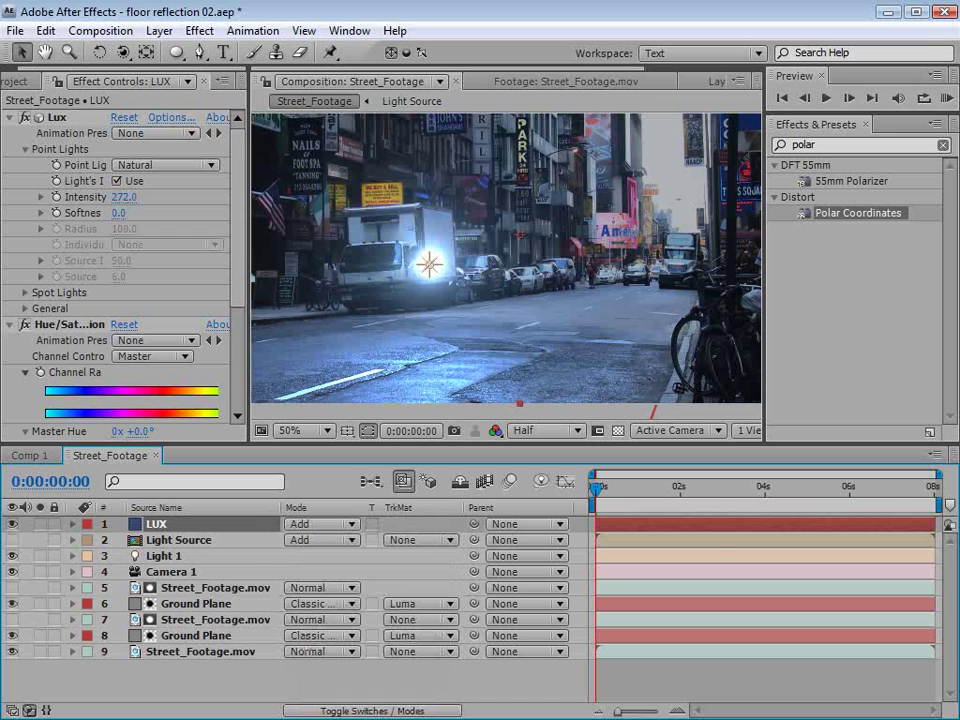
Increase the LUX layer's Master Saturation to about 62 and move Light 1 farther left across the truck.
scroll(110, 280, "down", 3)
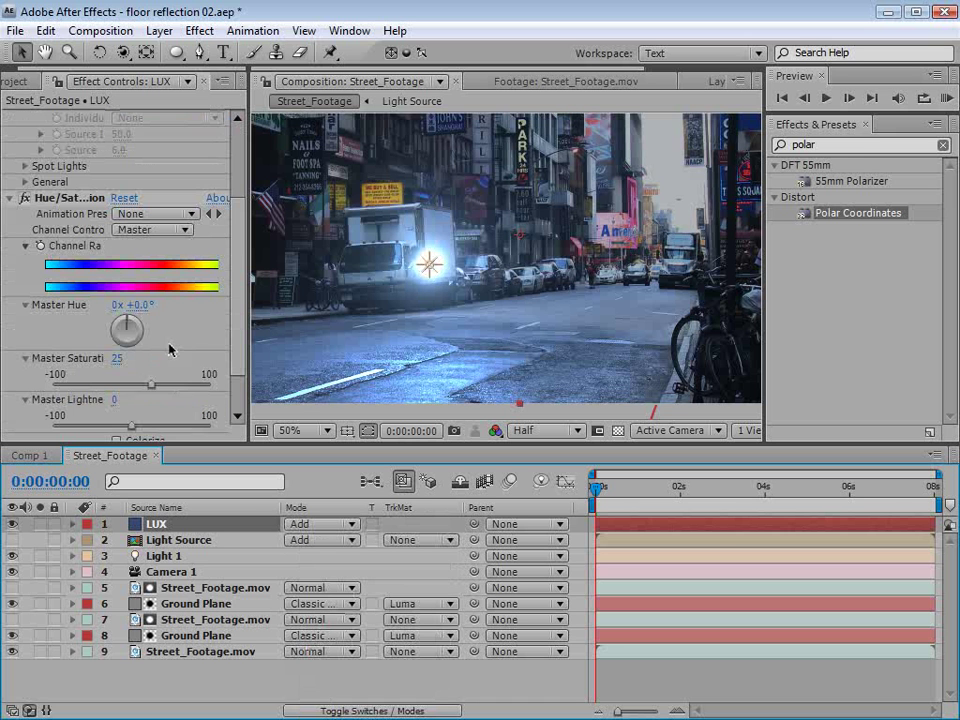
left_click_drag(153, 392, 190, 388)
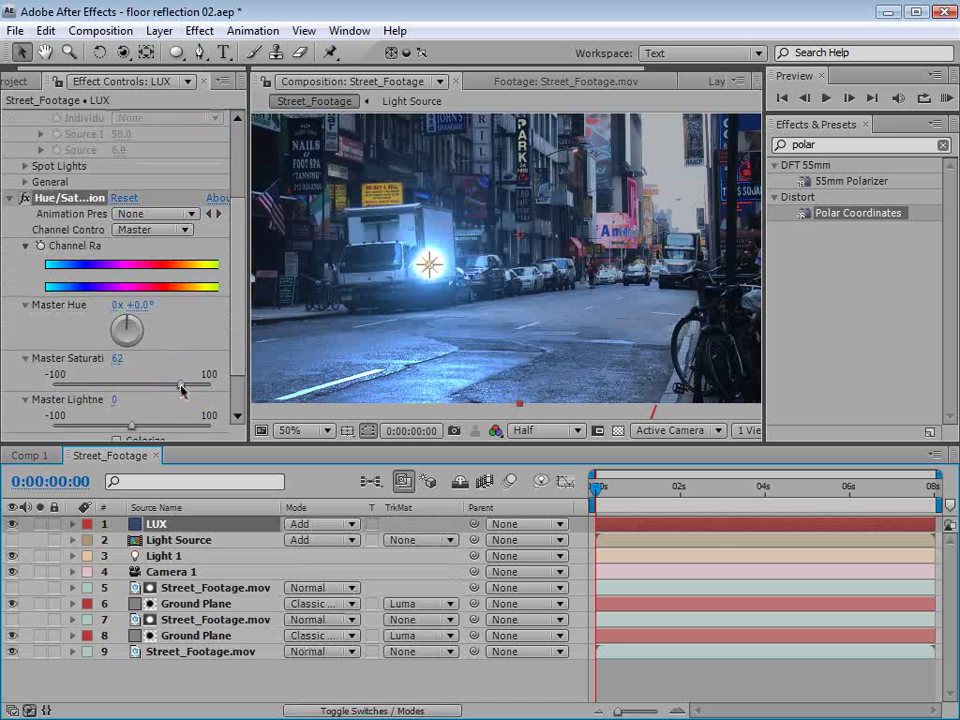
left_click(434, 268)
left_click_drag(434, 268, 400, 332)
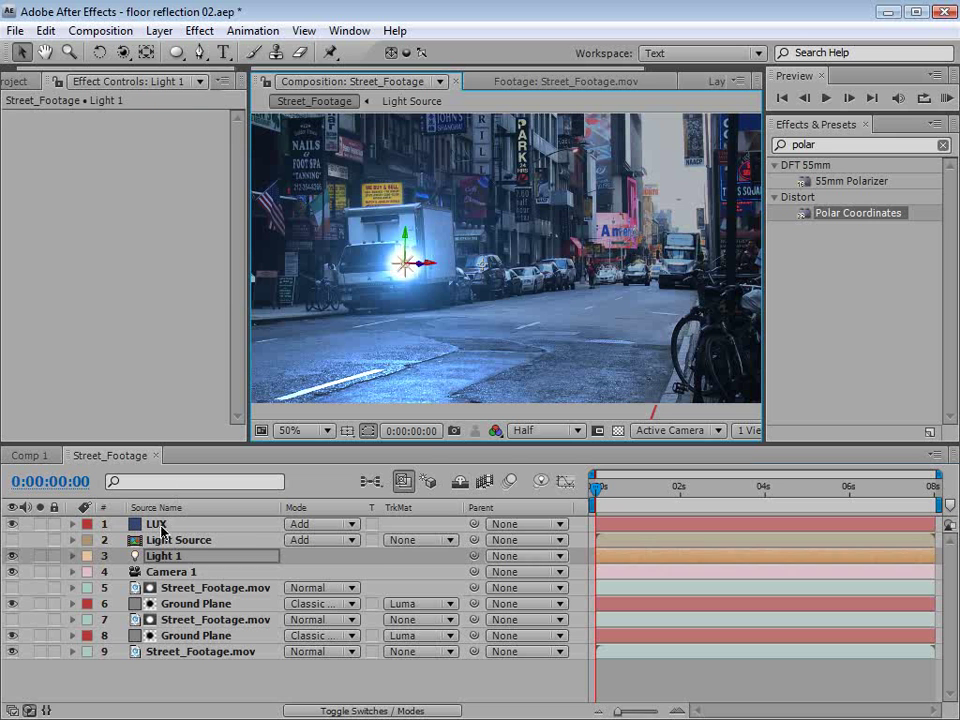
Duplicate Light 1 and move the copy right, beside the distant cars down the street.
left_click(160, 525)
left_click(176, 561)
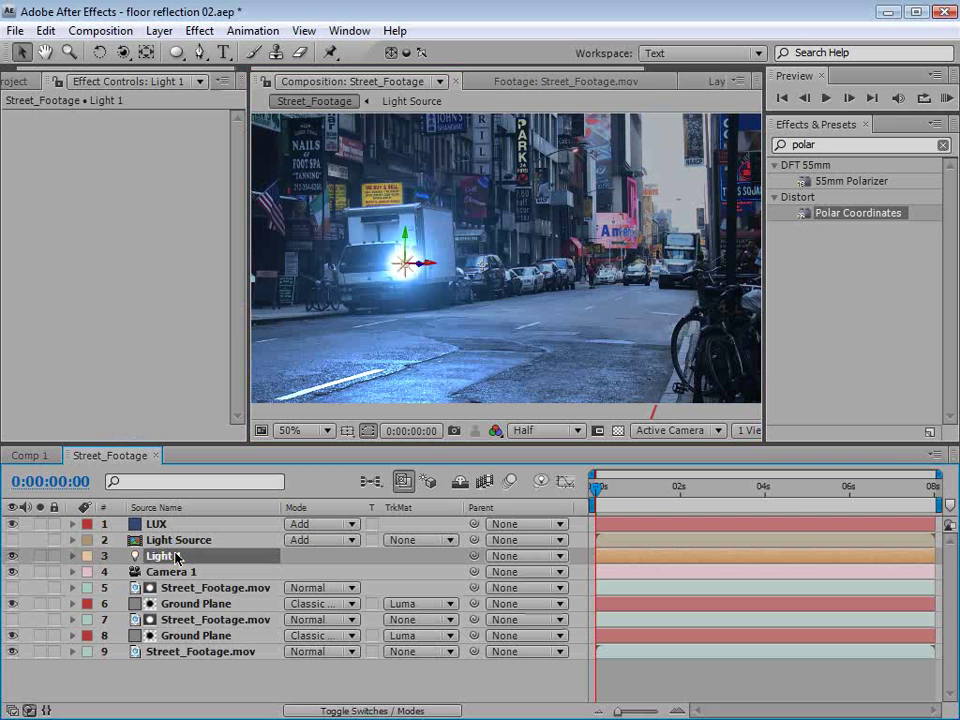
key("ctrl+d")
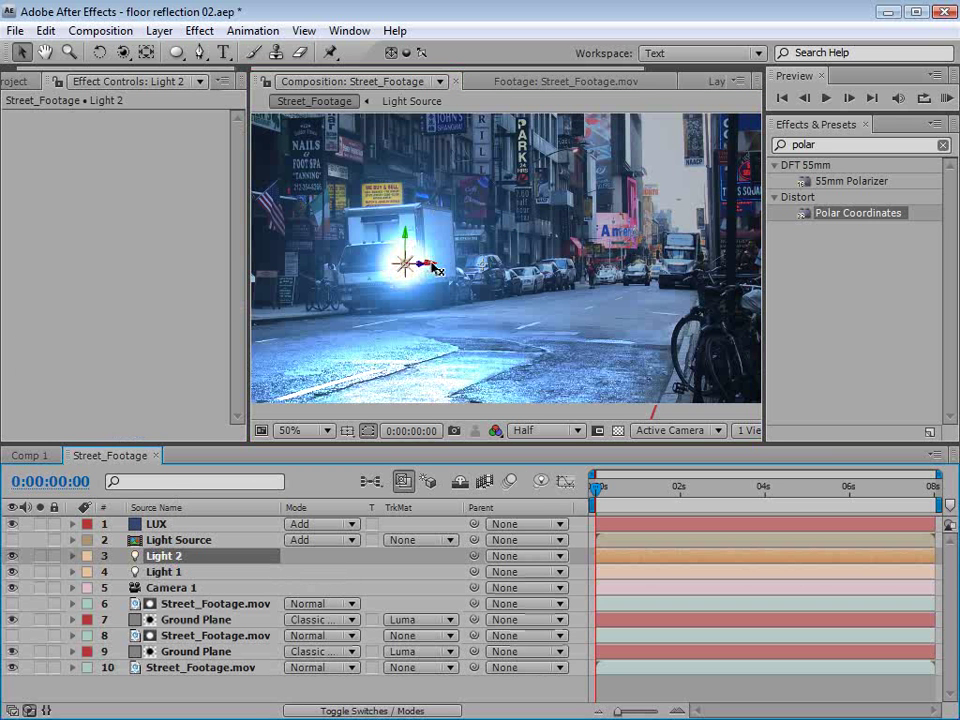
left_click_drag(433, 268, 599, 273)
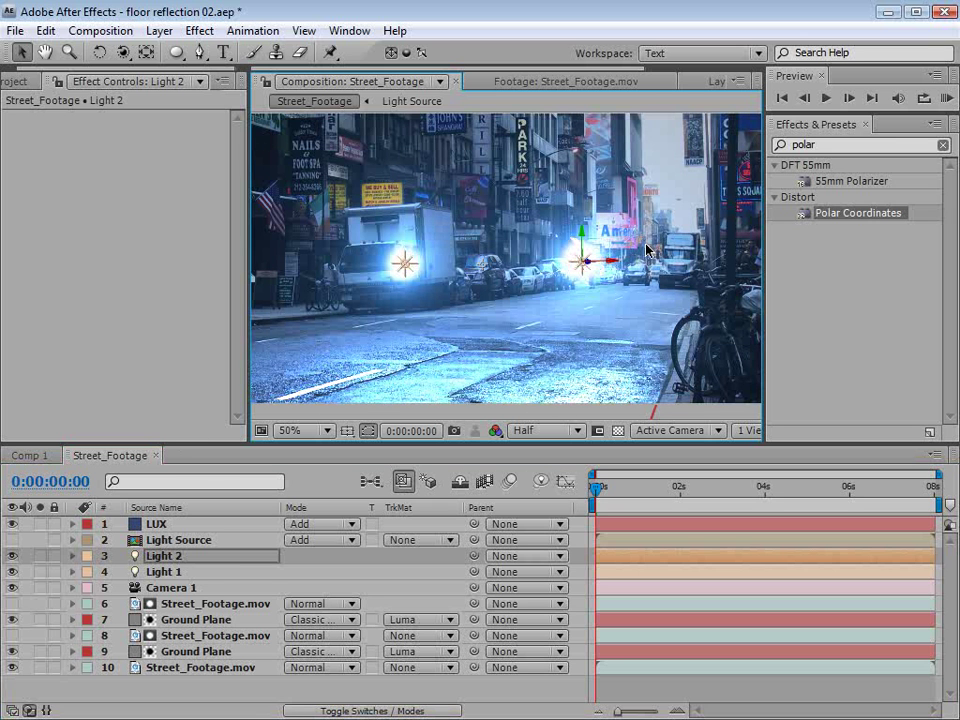
Change Light 2's color to orange and push the light farther back down the street.
key("a")
key("a")
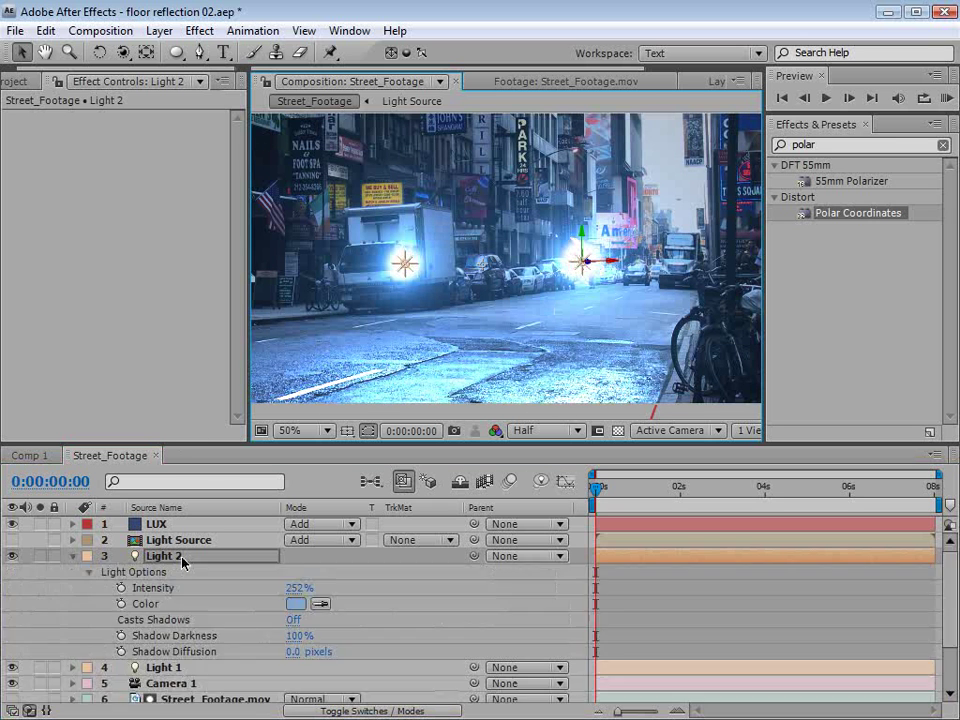
left_click(296, 603)
left_click(754, 662)
left_click_drag(651, 476, 647, 483)
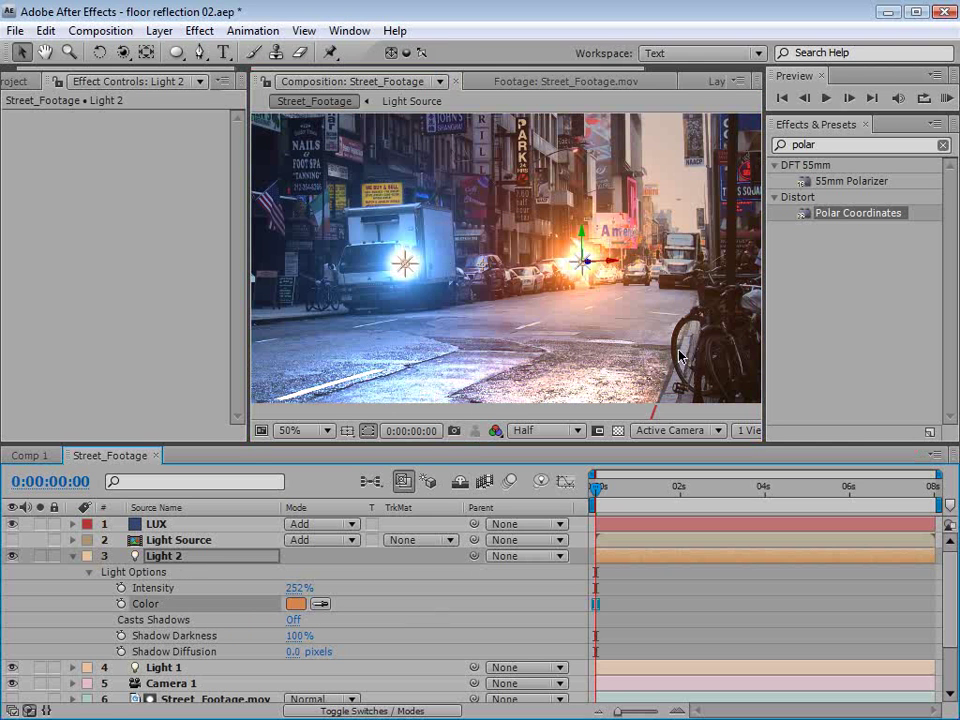
left_click(855, 495)
left_click_drag(610, 264, 567, 272)
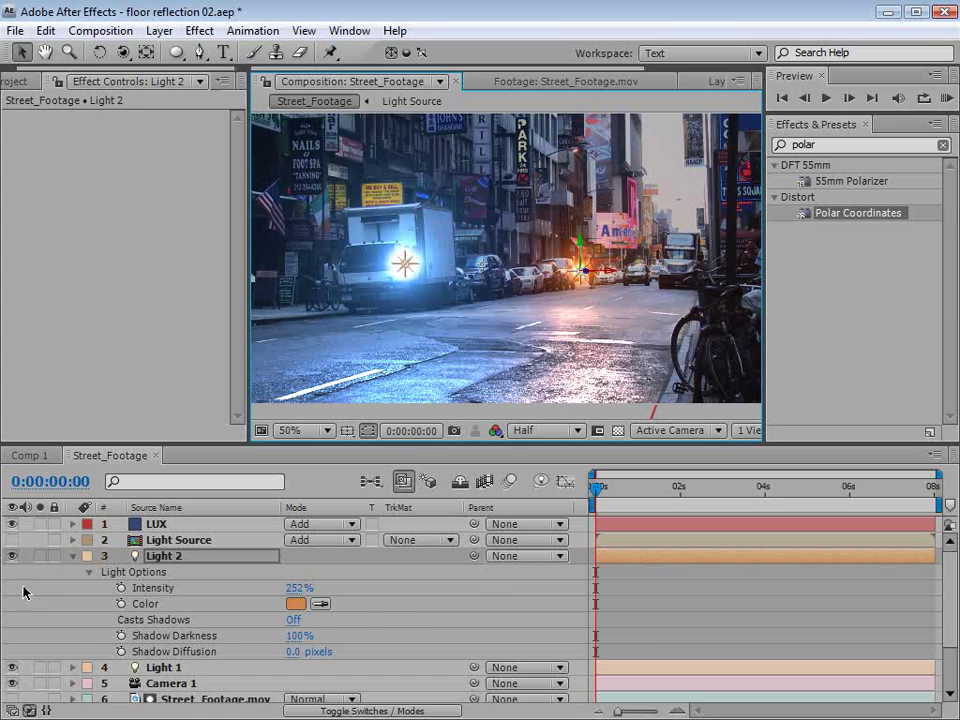
left_click(72, 556)
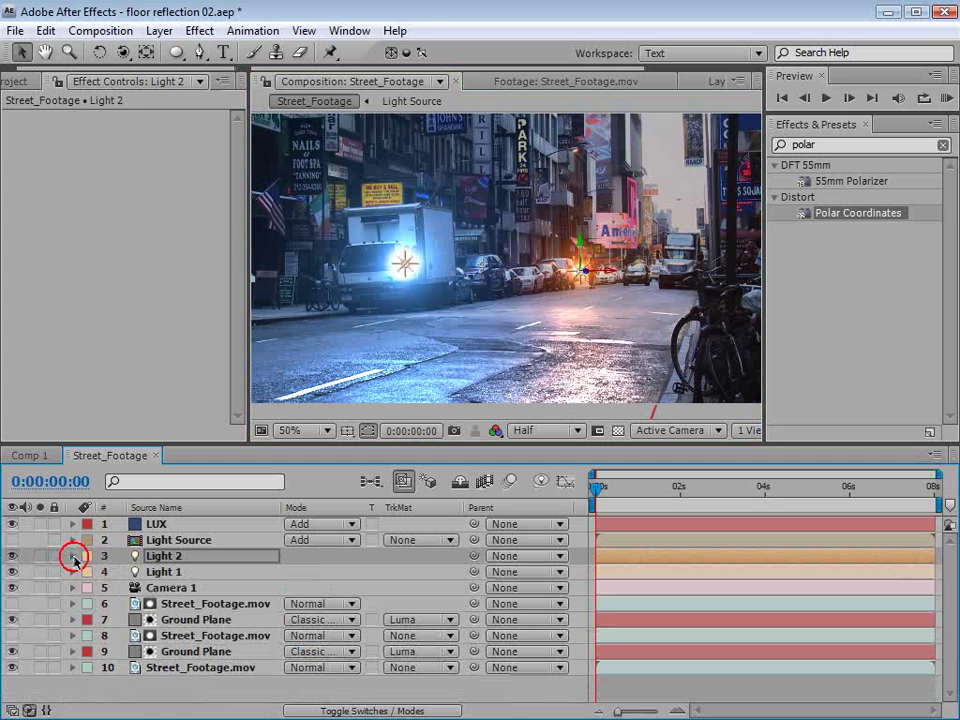
Set the opacity of the upper Ground Plane layer to 45%.
left_click(186, 625)
key("t")
mouse_move(283, 636)
left_mouse_down()
mouse_move(268, 636)
mouse_move(296, 636)
left_mouse_up()
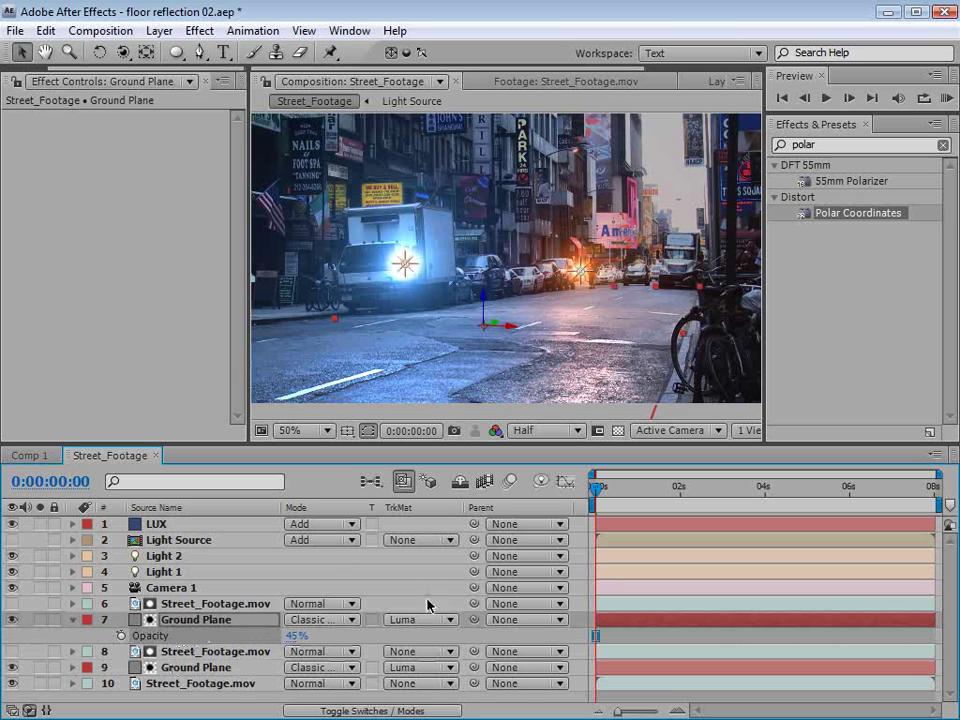
left_click(624, 641)
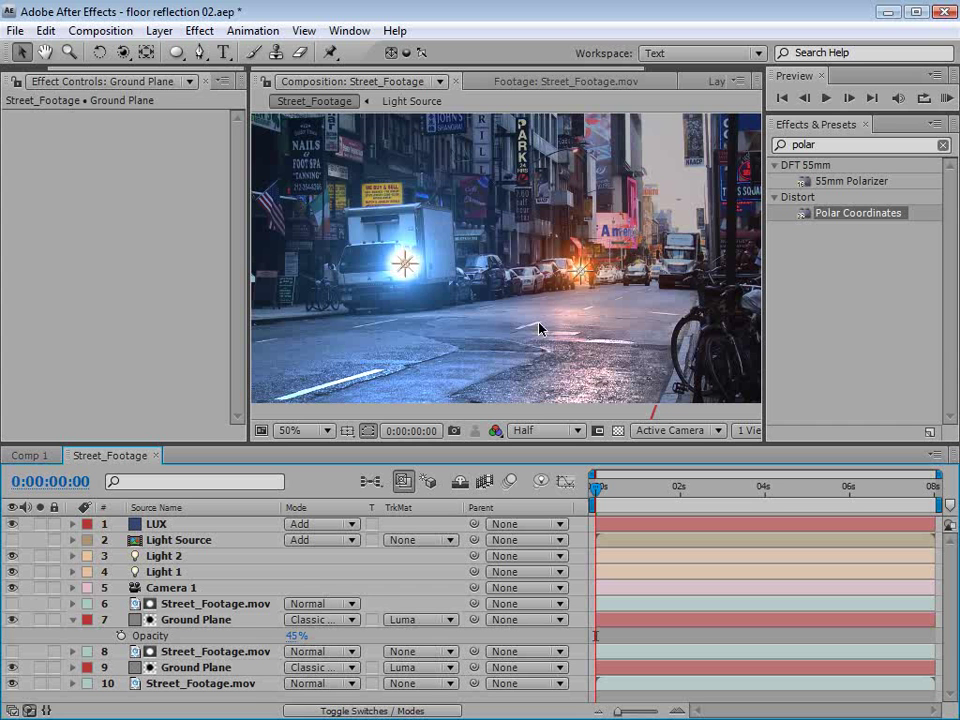
left_click(330, 572)
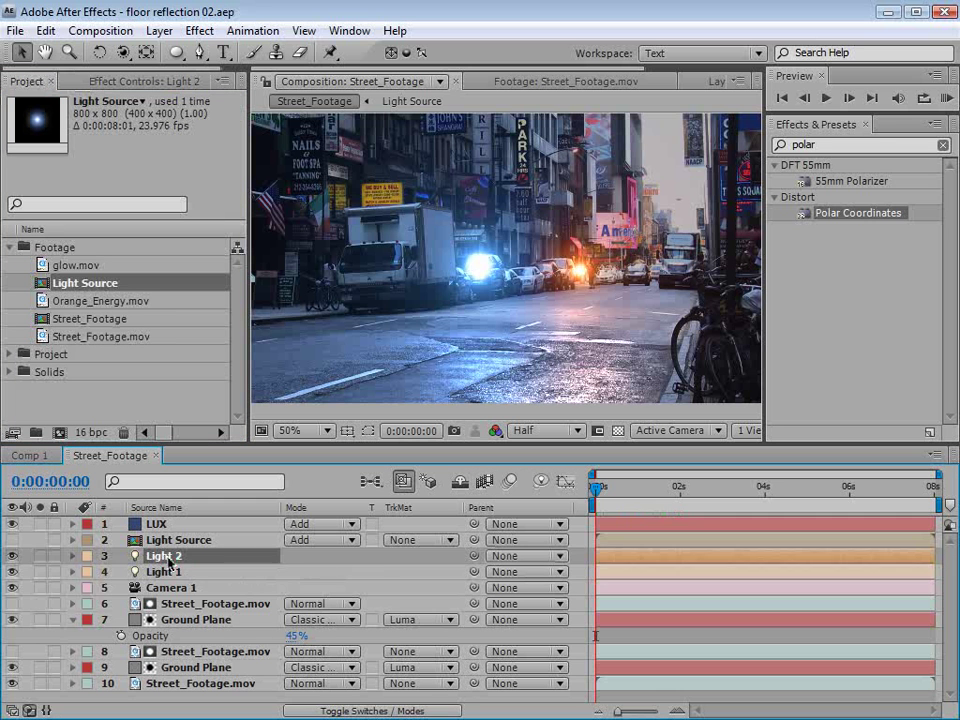
Delete Light 2 and add Orange_Energy.mov as the uppermost layer over the street, using the Screen blending mode.
key("Delete")
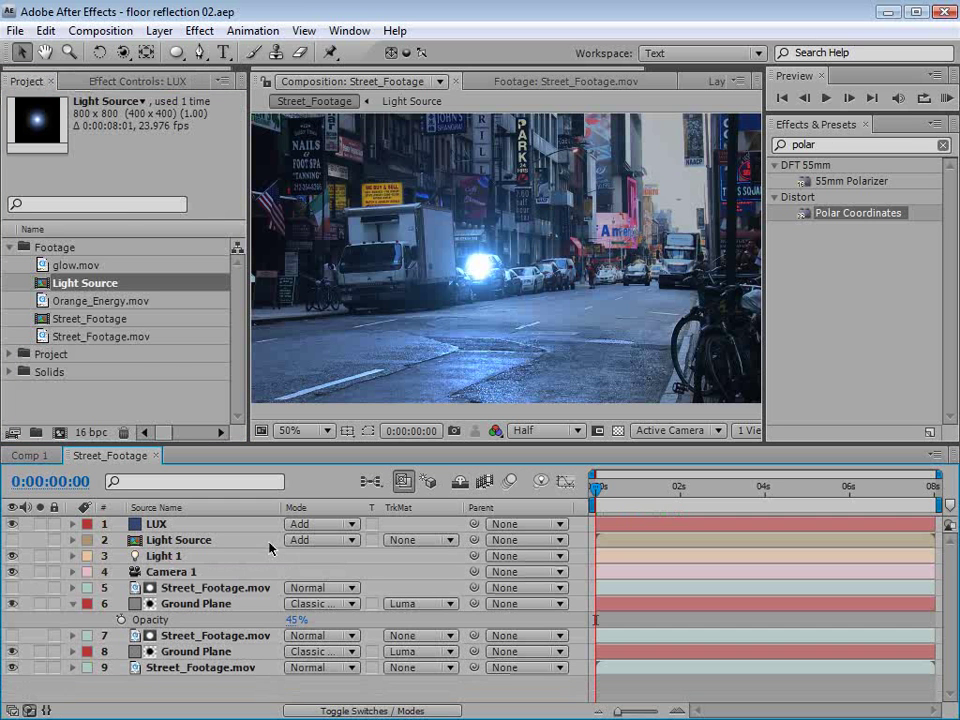
left_click(40, 300)
left_click_drag(40, 300, 488, 271)
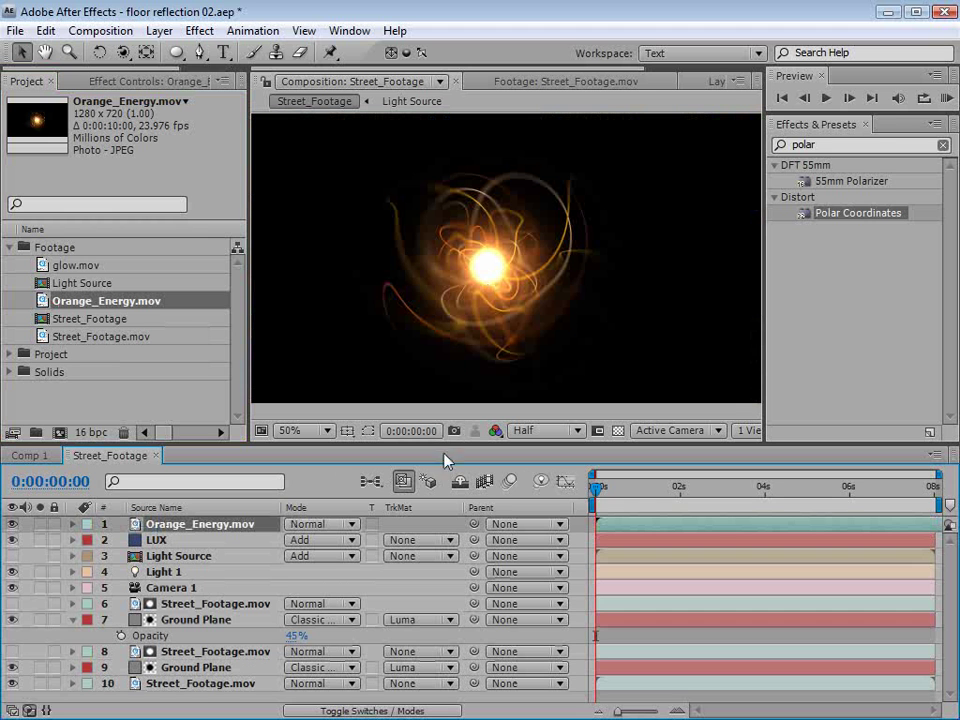
left_click(315, 525)
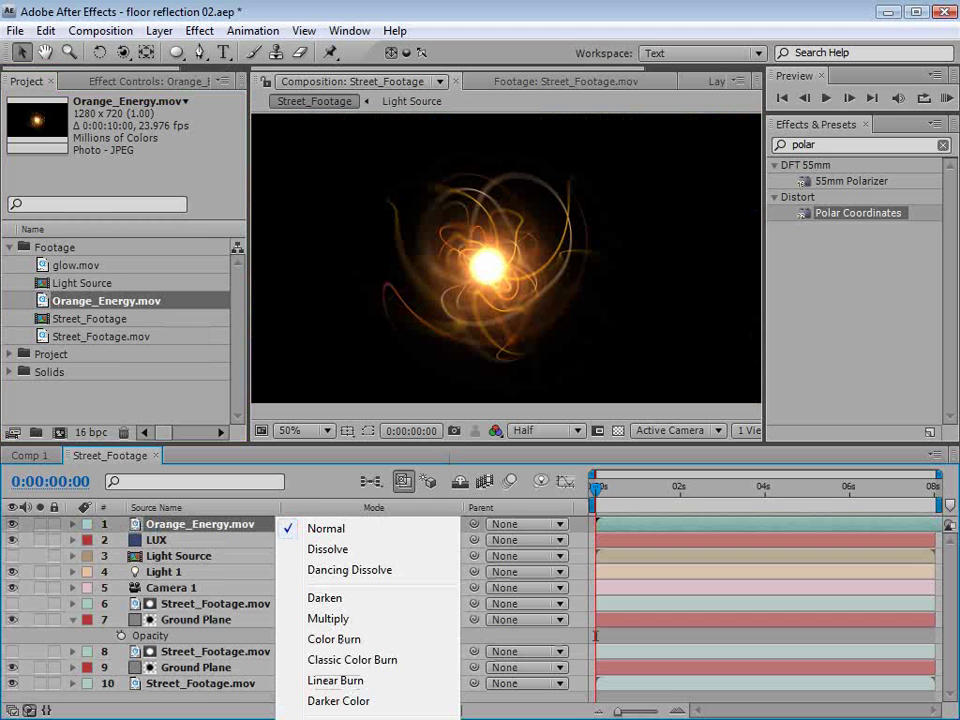
left_click(335, 705)
Apply Hue/Saturation to the Orange_Energy.mov layer with Colorize enabled, Colorize Hue -138° and Colorize Saturation 82.
key("F3")
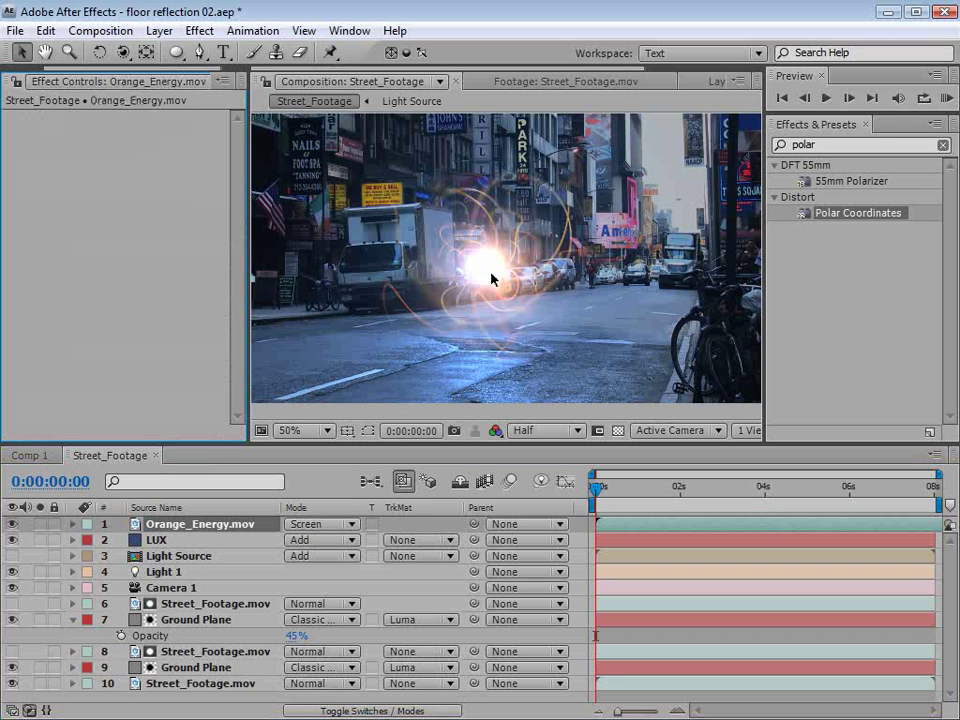
left_click(199, 30)
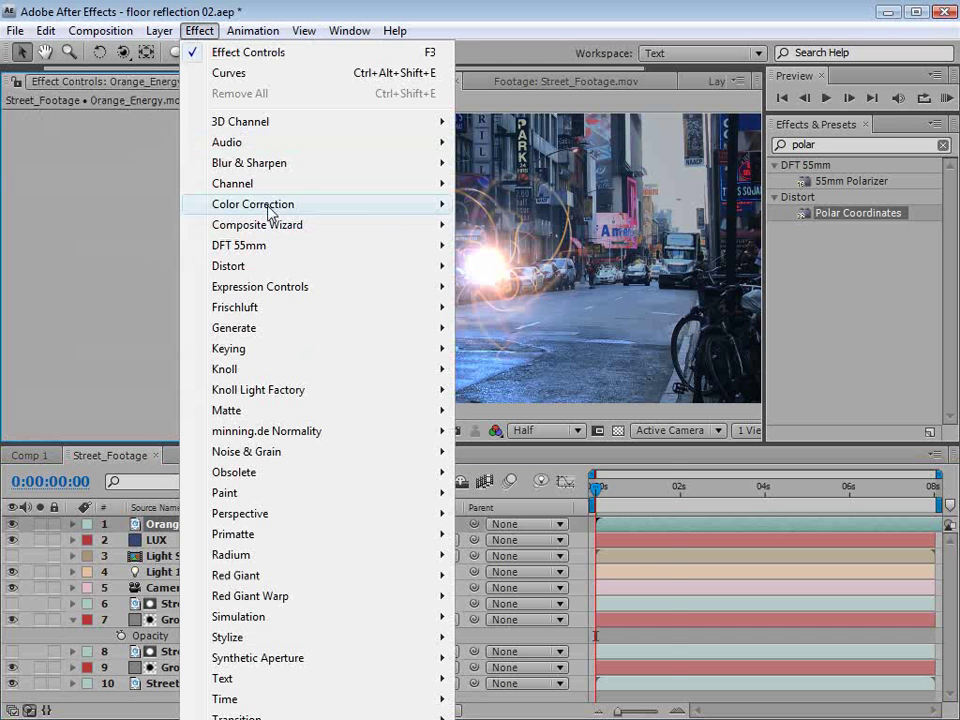
mouse_move(300, 204)
left_click(515, 596)
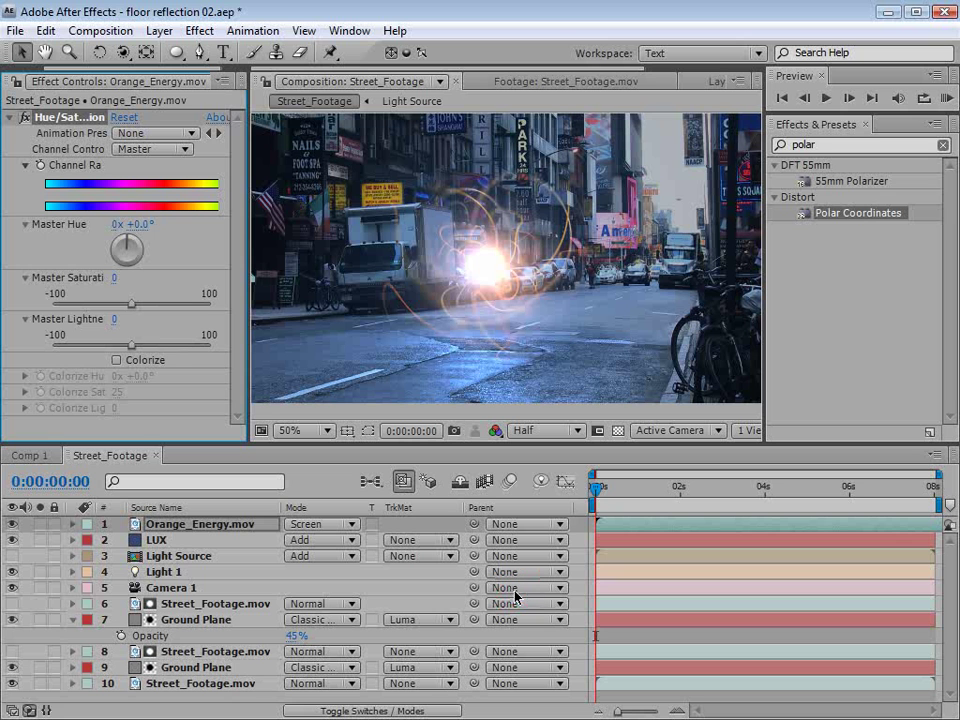
left_click(116, 361)
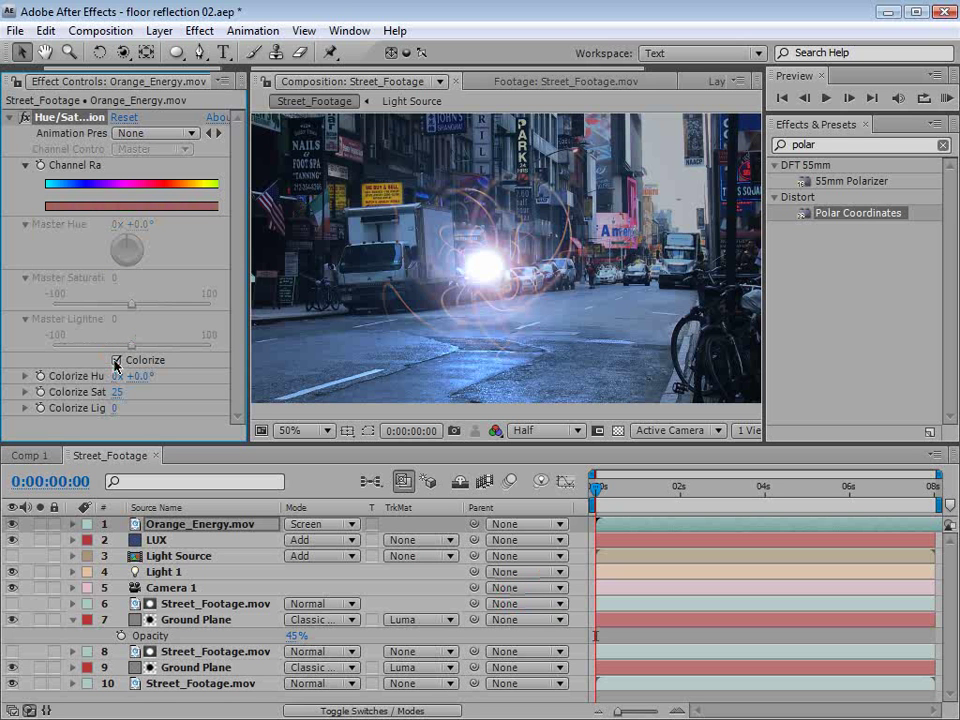
mouse_move(113, 399)
left_mouse_down()
mouse_move(140, 390)
mouse_move(70, 376)
mouse_move(13, 379)
left_mouse_up()
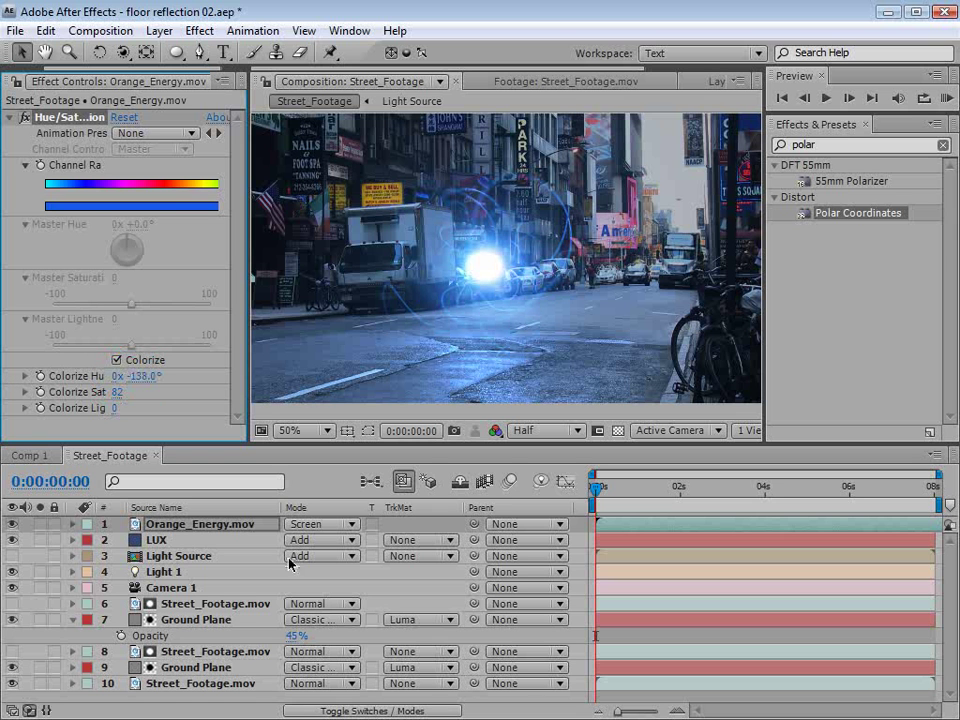
Make the Orange_Energy.mov layer 3D and set its auto-orientation to Orient Towards Camera.
left_click(352, 711)
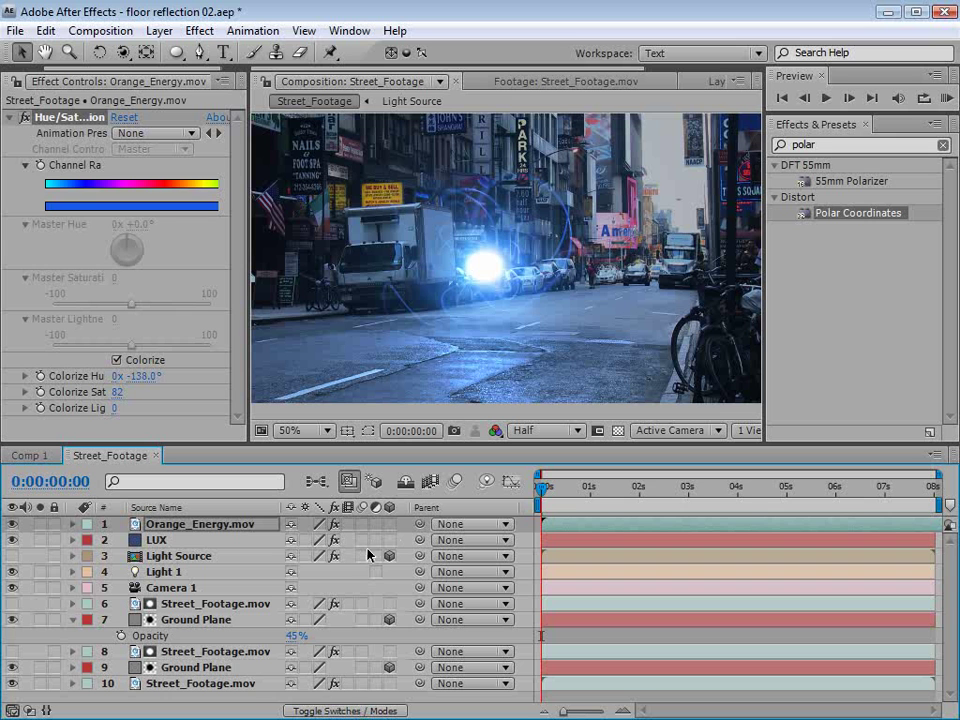
left_click(389, 524)
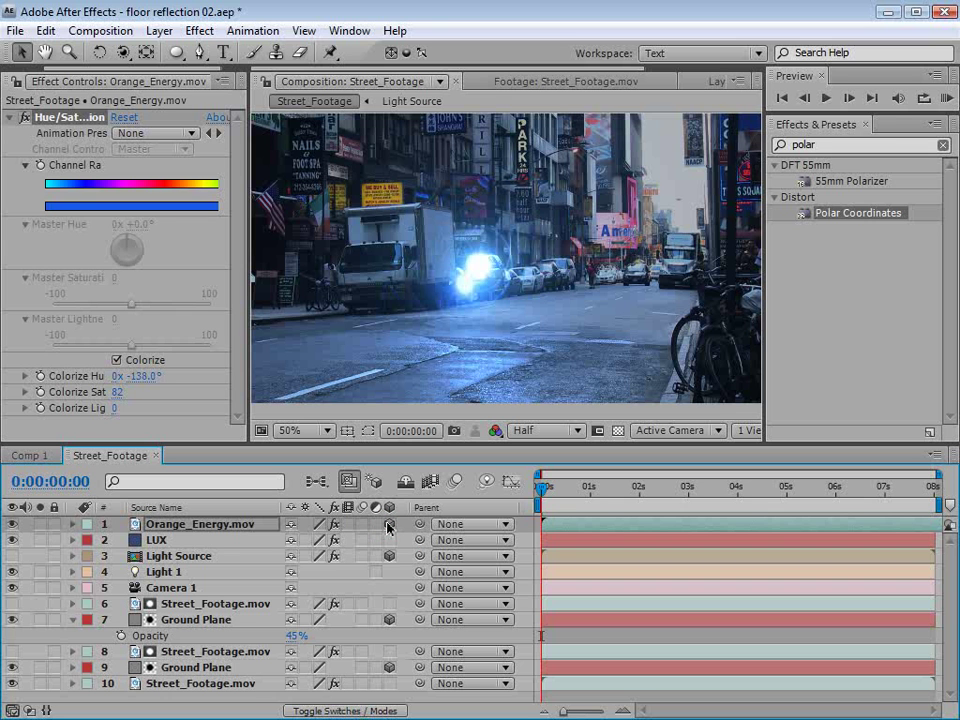
right_click(480, 263)
mouse_move(640, 353)
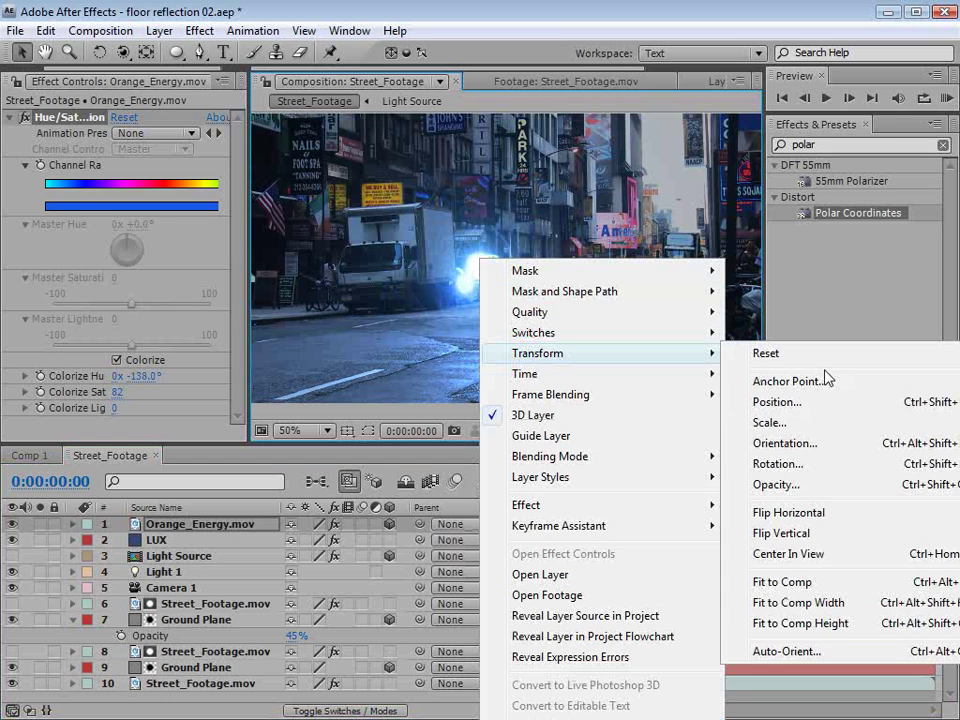
left_click(775, 651)
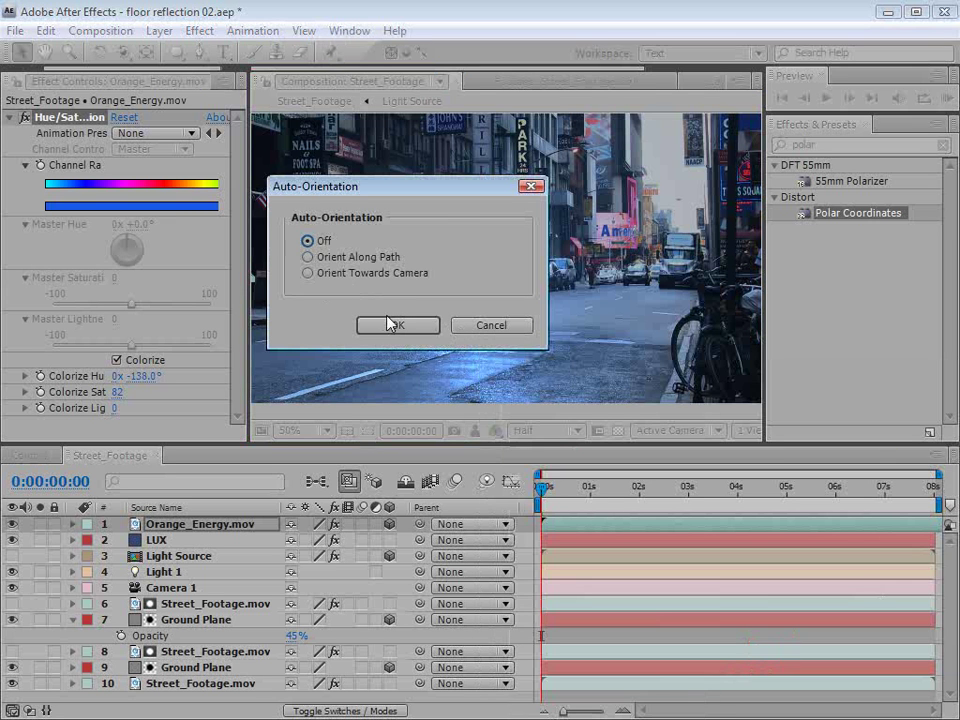
left_click(305, 272)
left_click(395, 328)
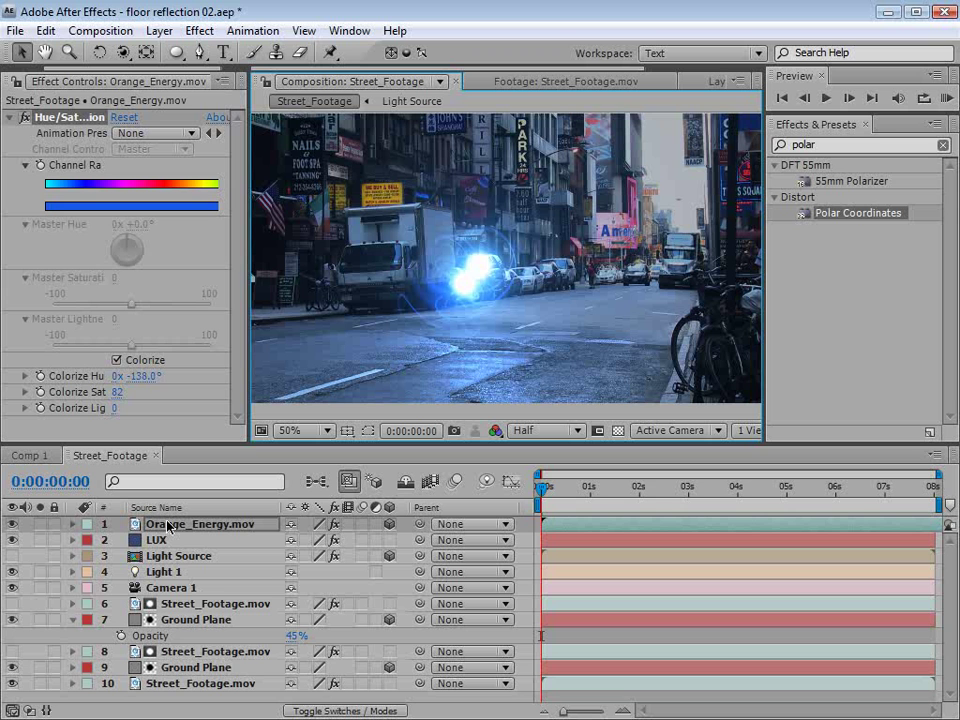
Link the Orange_Energy.mov layer's Position to Light 1's Position with an expression.
key("p")
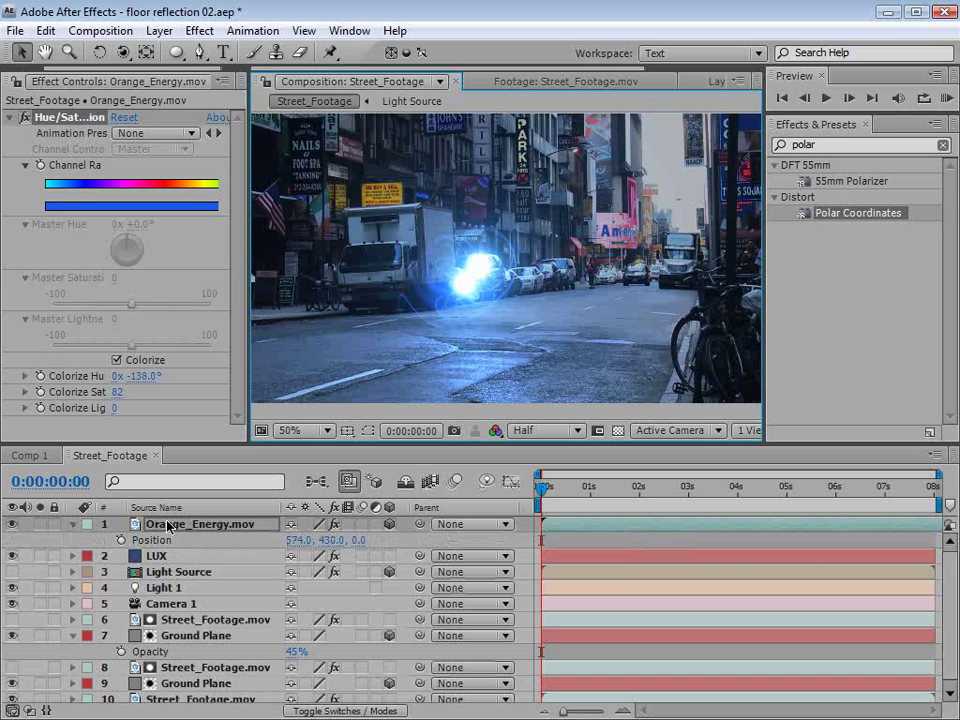
left_click(162, 588)
key("p")
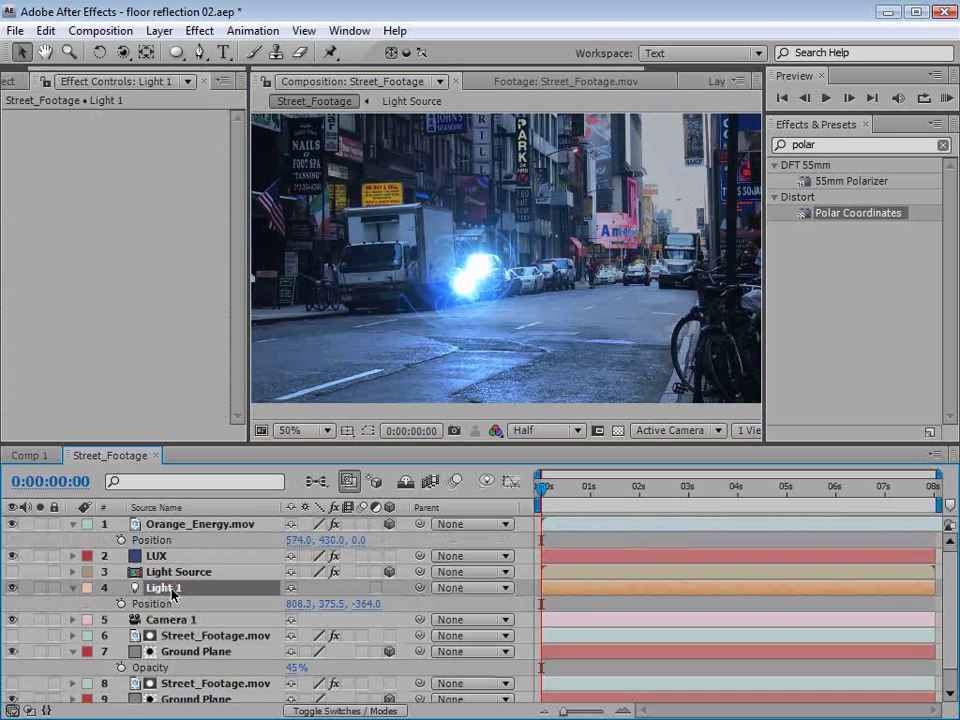
left_click(245, 540)
key("alt+shift+equal")
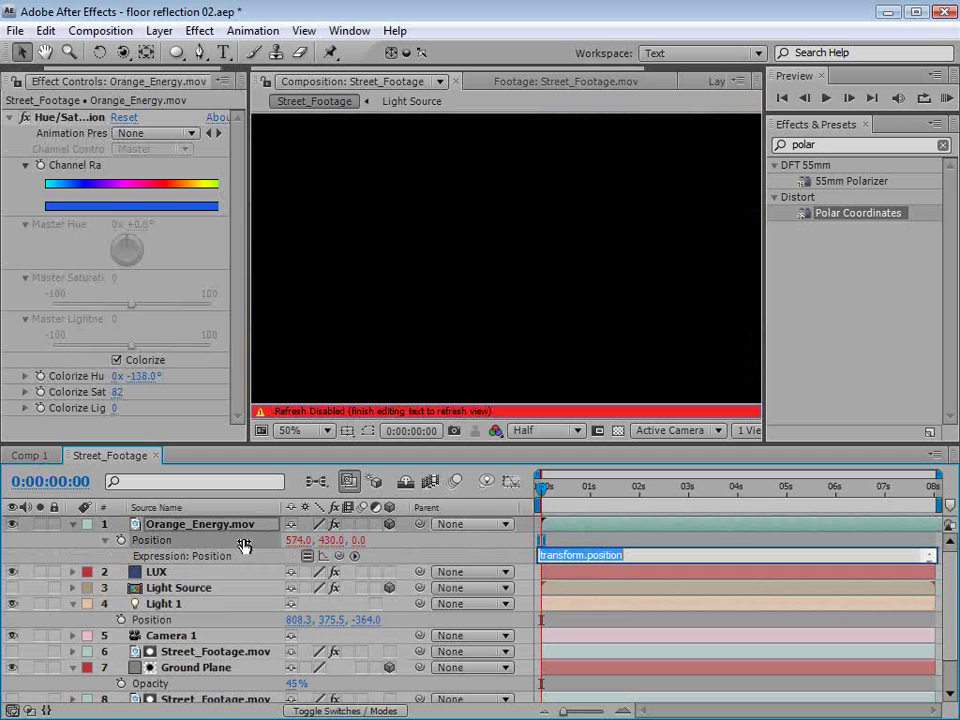
left_click_drag(340, 558, 139, 621)
left_click(578, 623)
Turn off Accepts Lights in the Orange_Energy.mov layer's Material Options.
left_click(165, 524)
key("s")
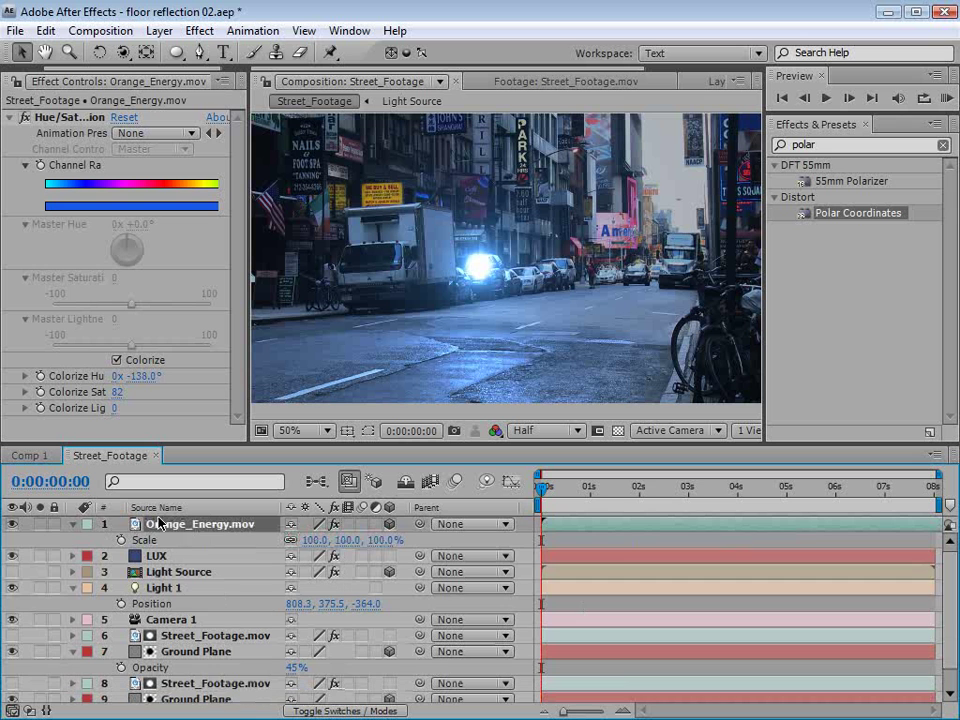
left_click(71, 527)
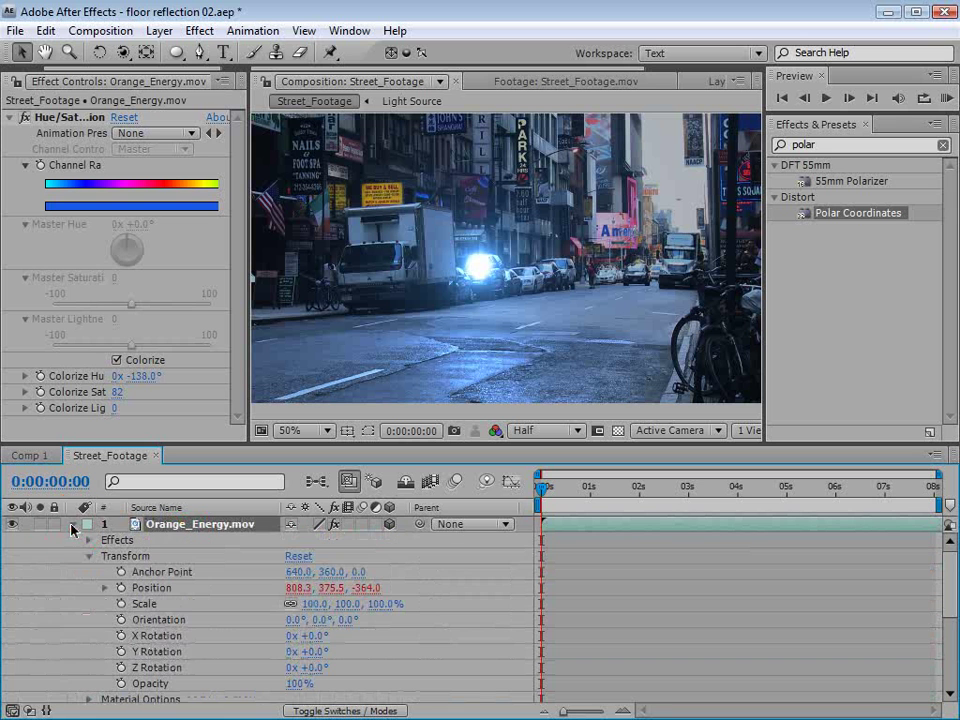
scroll(199, 574, "down", 3)
left_click(90, 617)
scroll(92, 620, "down", 3)
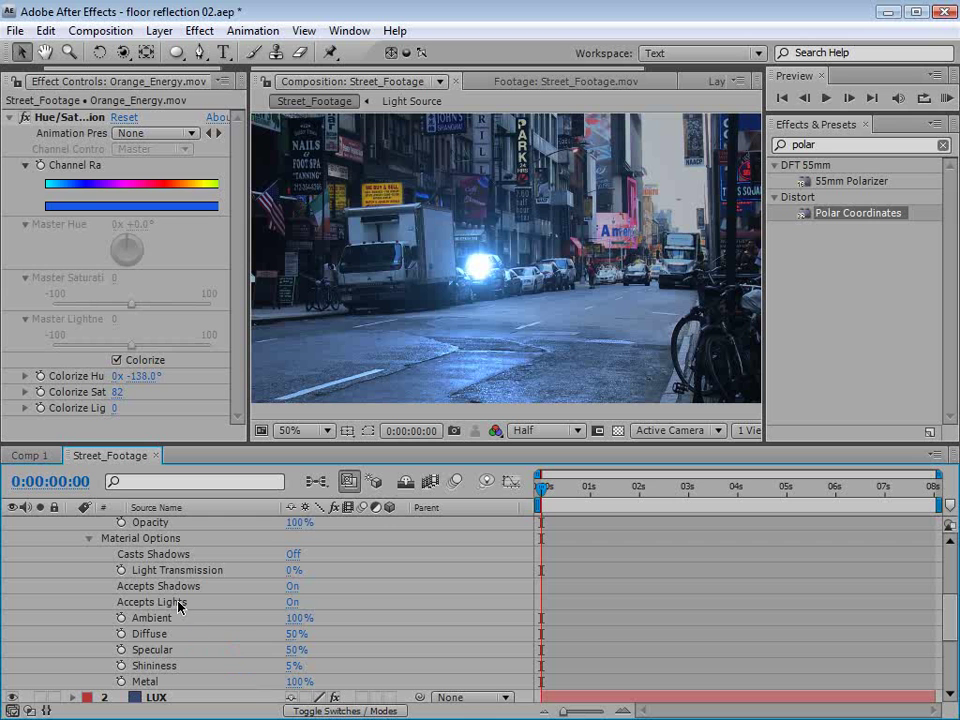
left_click(292, 603)
scroll(201, 579, "up", 5)
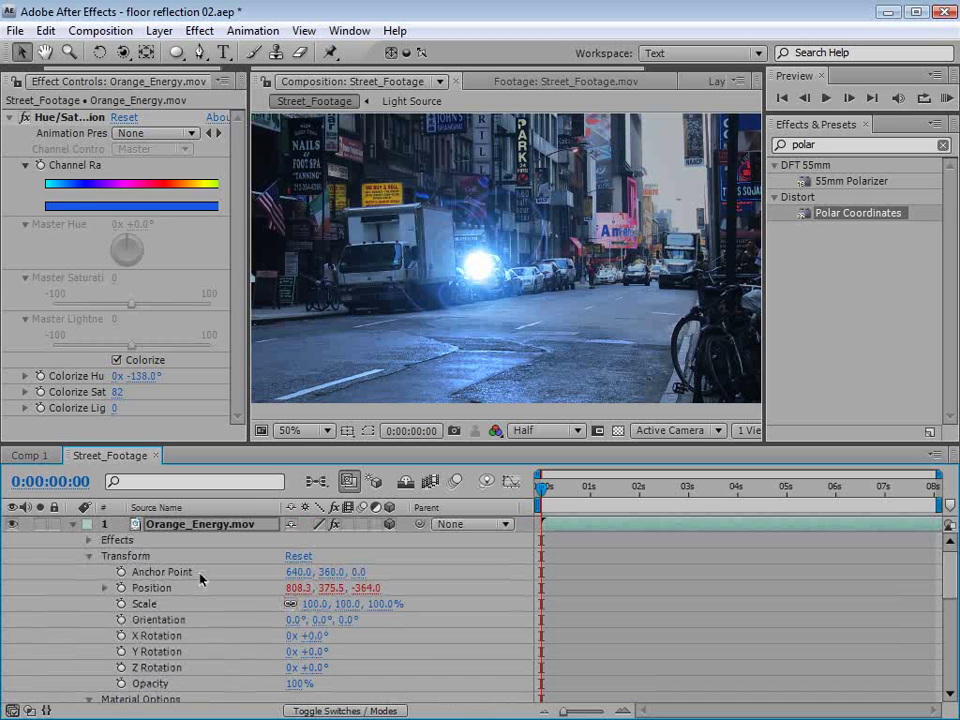
left_click(71, 523)
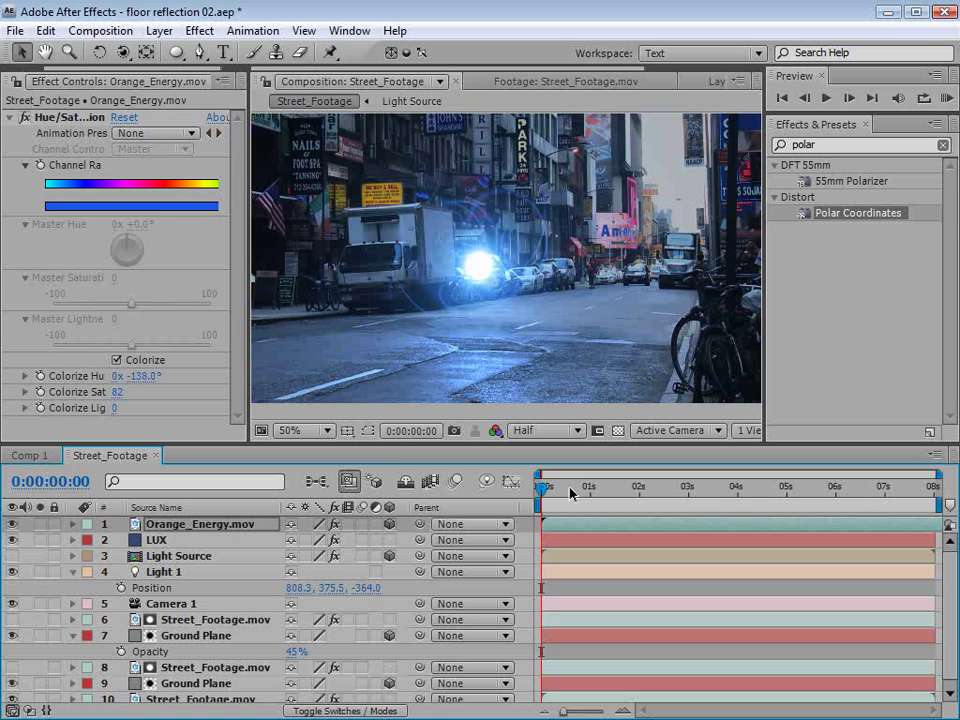
Scale the Orange_Energy.mov layer down to 58% and scrub the start of the timeline to check it.
key("s")
left_click_drag(350, 540, 317, 548)
left_click_drag(571, 491, 532, 494)
Enable Position keyframes for Light 1 at 0:00:00:00 and move it far down the street to about 646.3, 375.5, 4672.1.
left_click(130, 587)
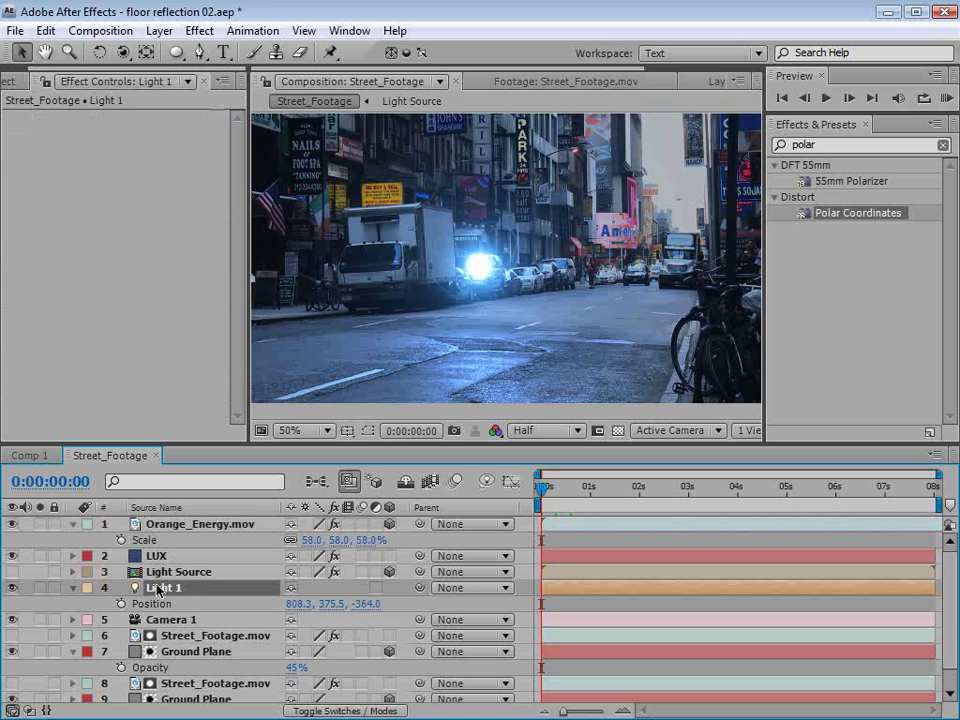
left_click(121, 603)
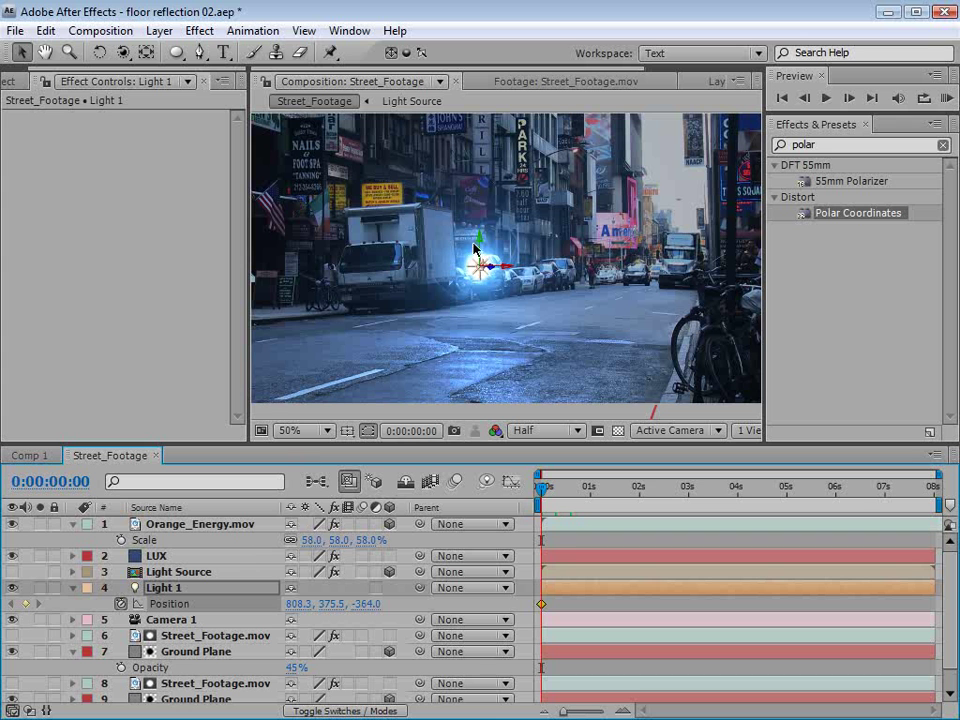
left_click_drag(493, 270, 700, 292)
At 0:00:04:23, keyframe Light 1 past the camera at about 1156.6, 375.5, -1709.0, and scrub back through the motion.
left_click_drag(551, 487, 785, 511)
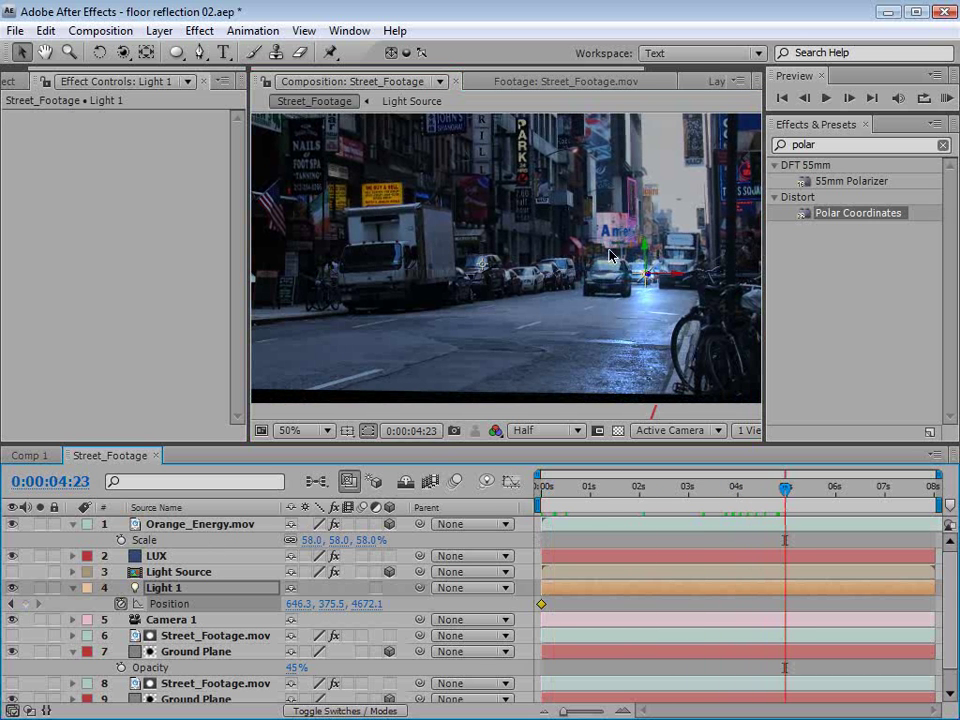
left_click_drag(650, 282, 447, 277)
scroll(447, 277, "down", 2)
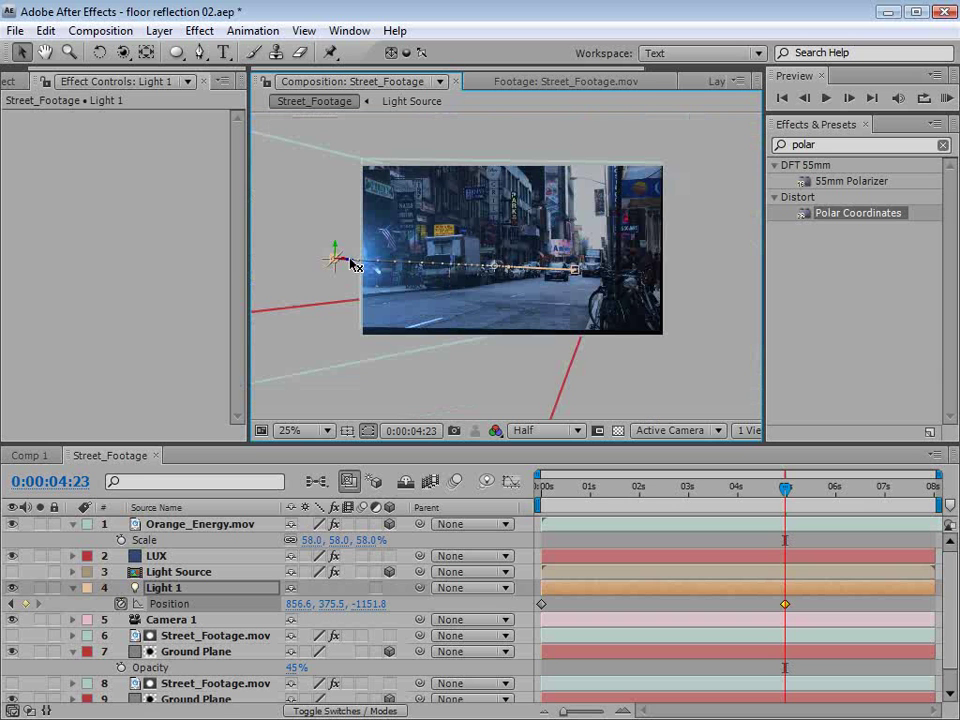
left_click_drag(352, 265, 465, 263)
scroll(497, 287, "up", 2)
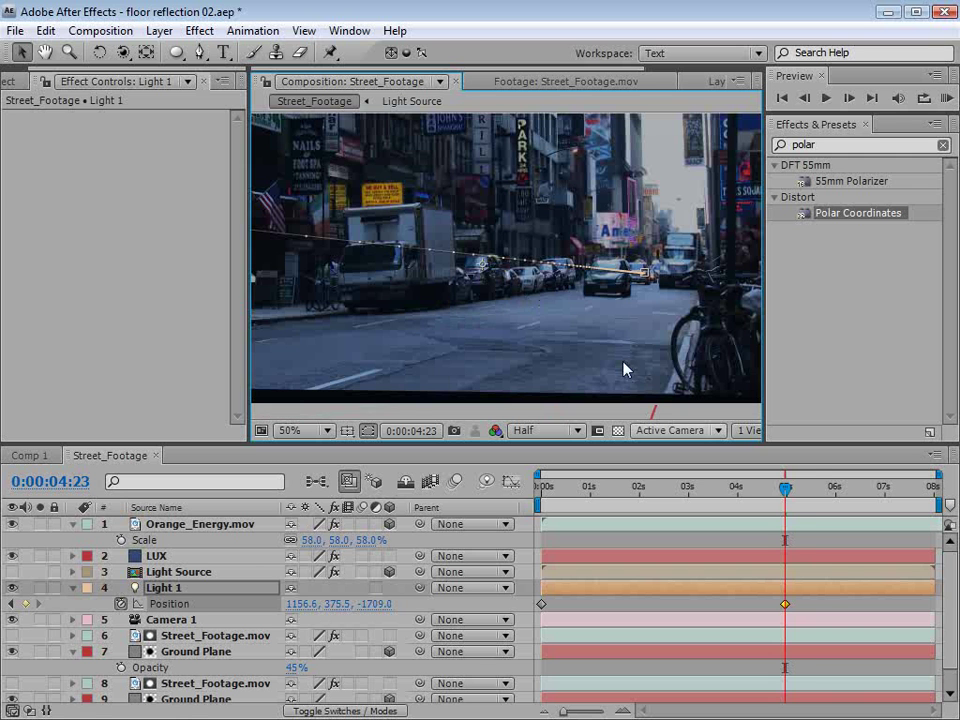
left_click_drag(785, 490, 636, 518)
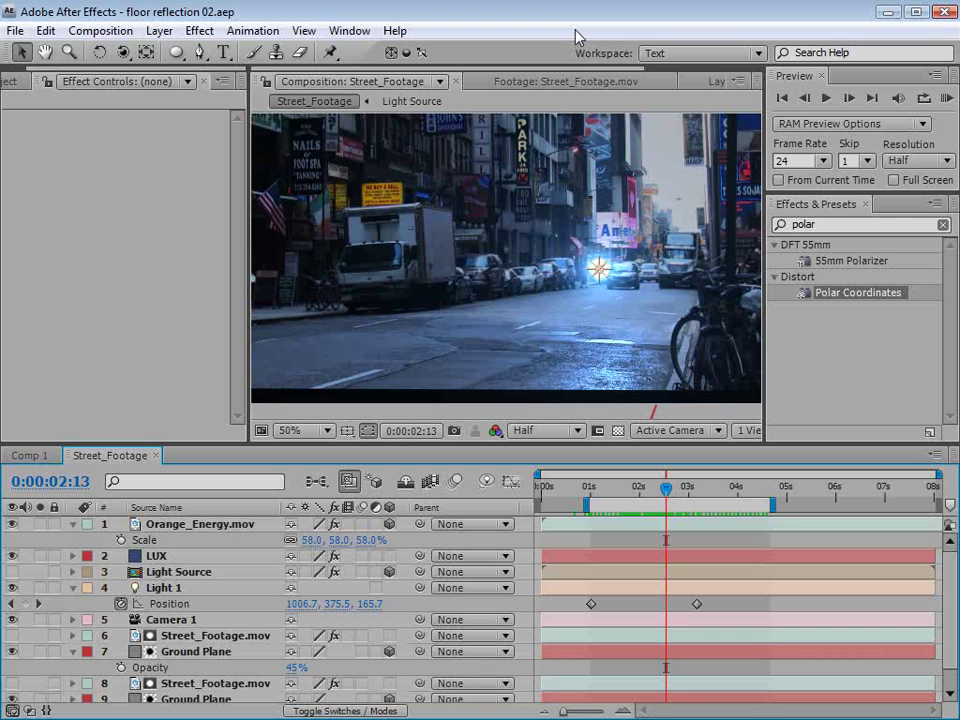
Switch to Firefox to view the 3D Stroke Effect tutorial entry, and scrub the Surface Light movie for reference.
key("alt+Tab")
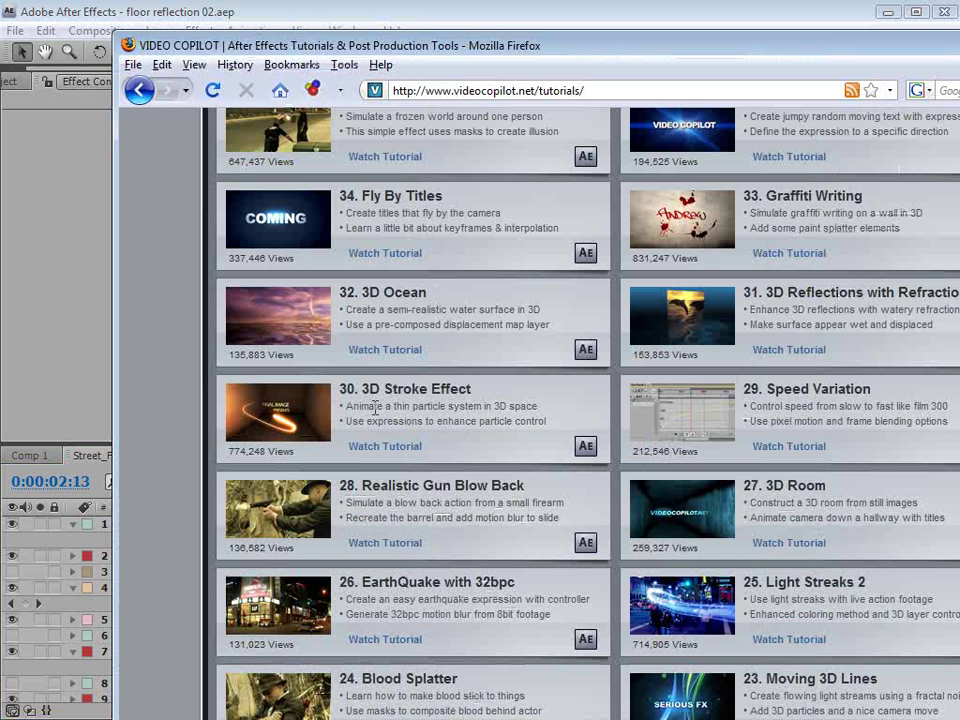
left_click(462, 417)
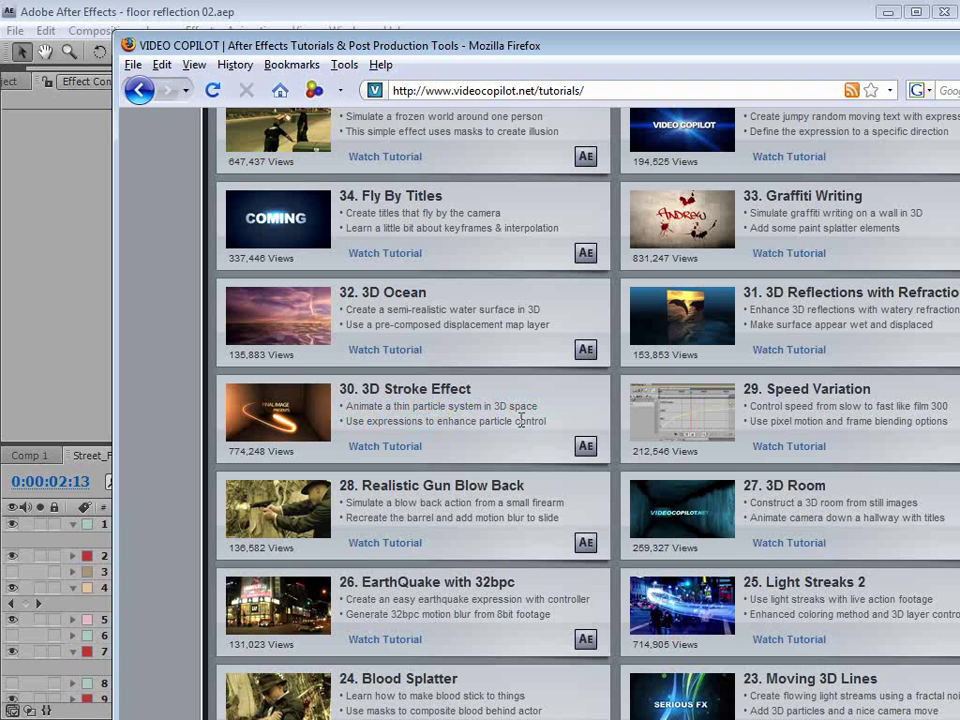
mouse_move(280, 413)
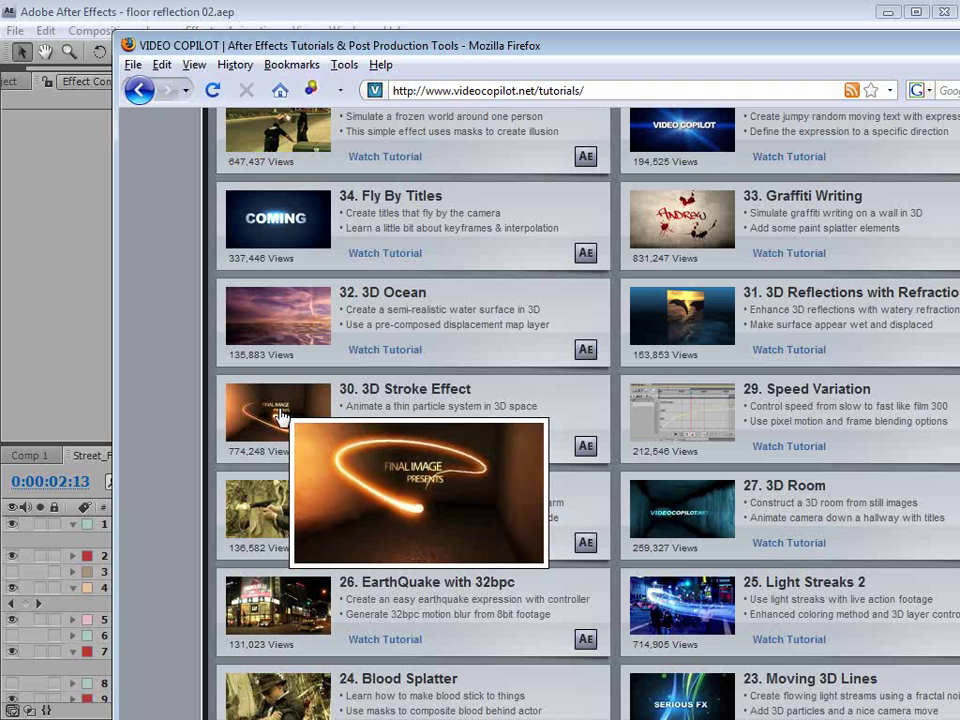
left_click_drag(368, 407, 408, 419)
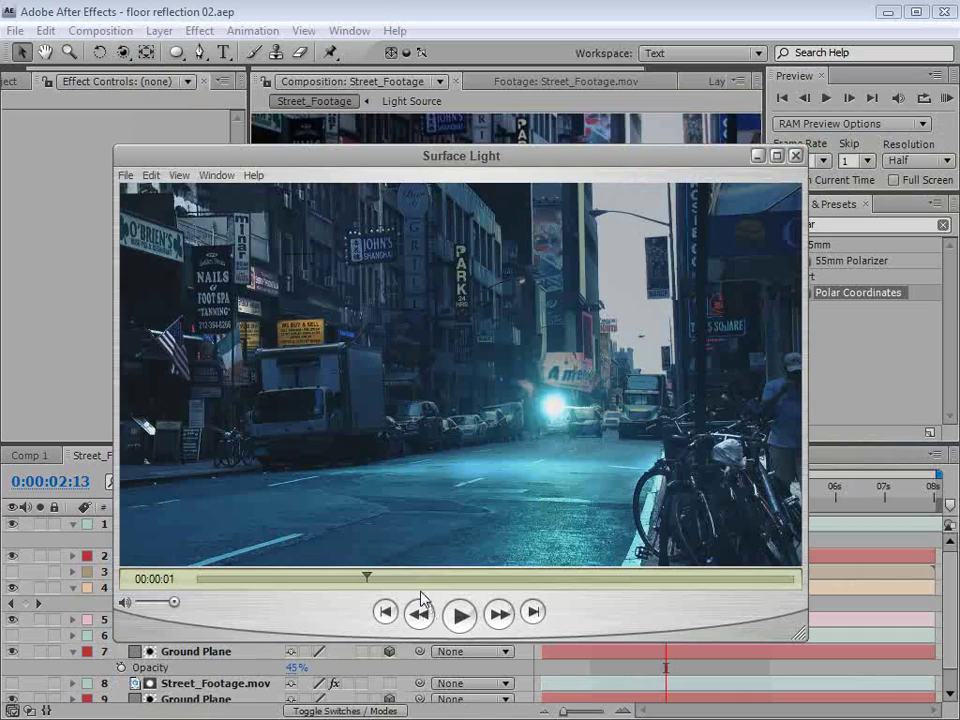
mouse_move(367, 580)
left_mouse_down()
mouse_move(414, 580)
mouse_move(411, 589)
mouse_move(388, 580)
left_mouse_up()
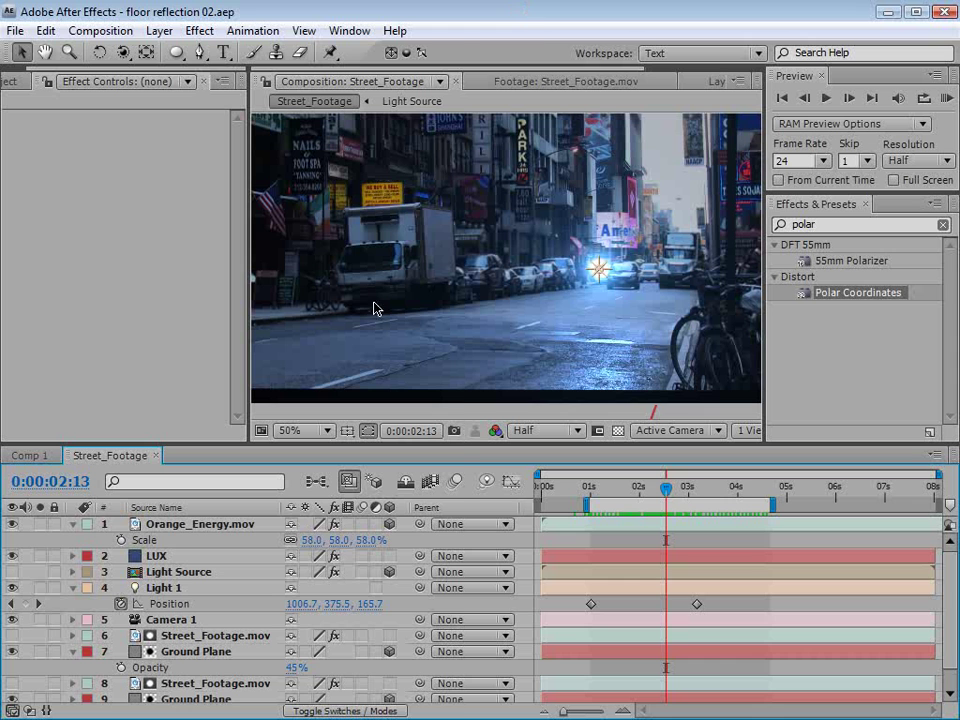
Create a new 1280 x 720 px solid layer named Part.
left_click(155, 31)
mouse_move(140, 57)
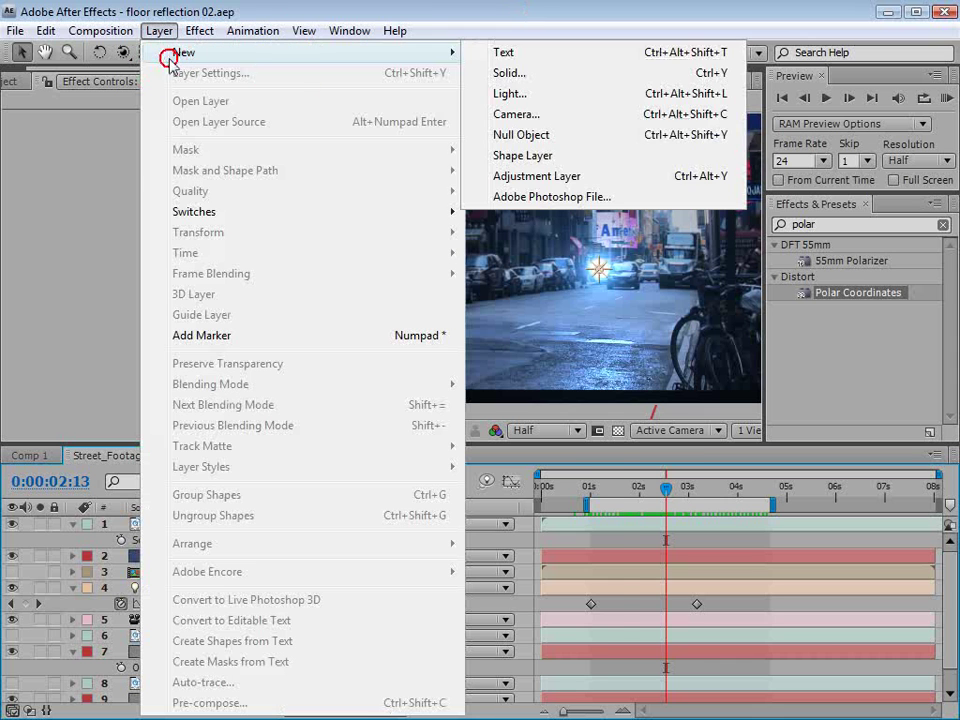
left_click(533, 73)
type("Part")
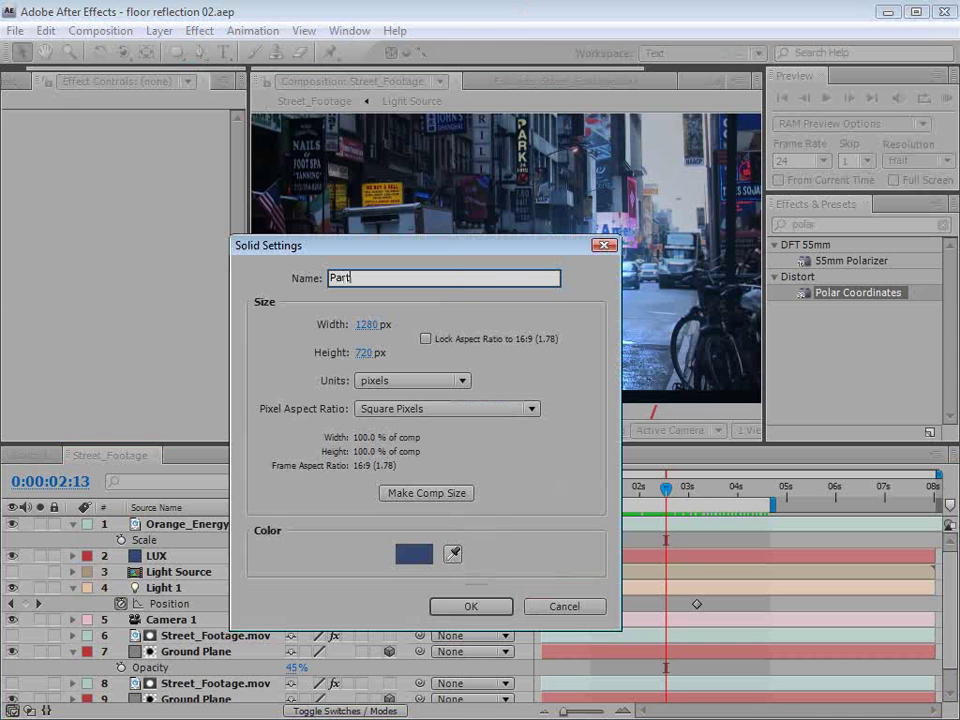
key("Return")
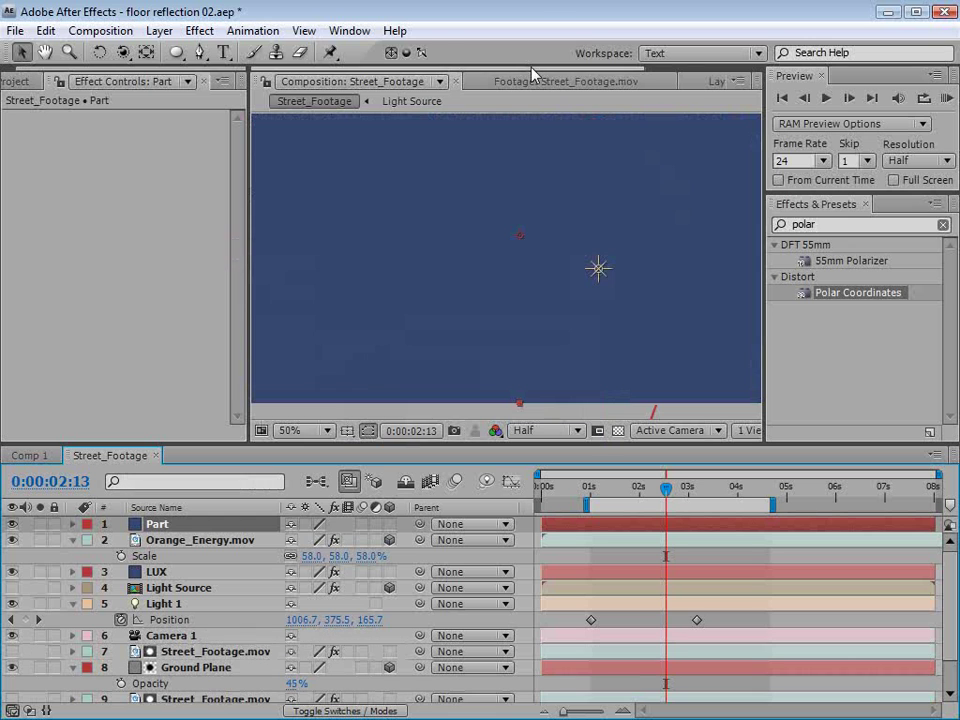
Apply the Particular effect to the Part layer and set its Emitter Type to Light(s).
left_click(199, 31)
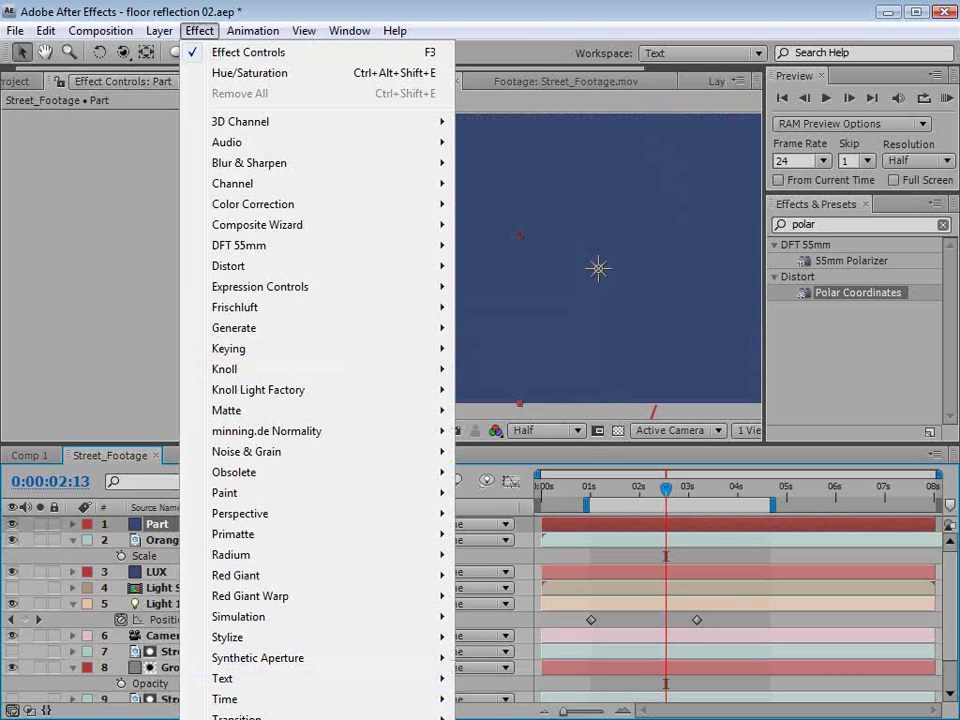
left_click(520, 715)
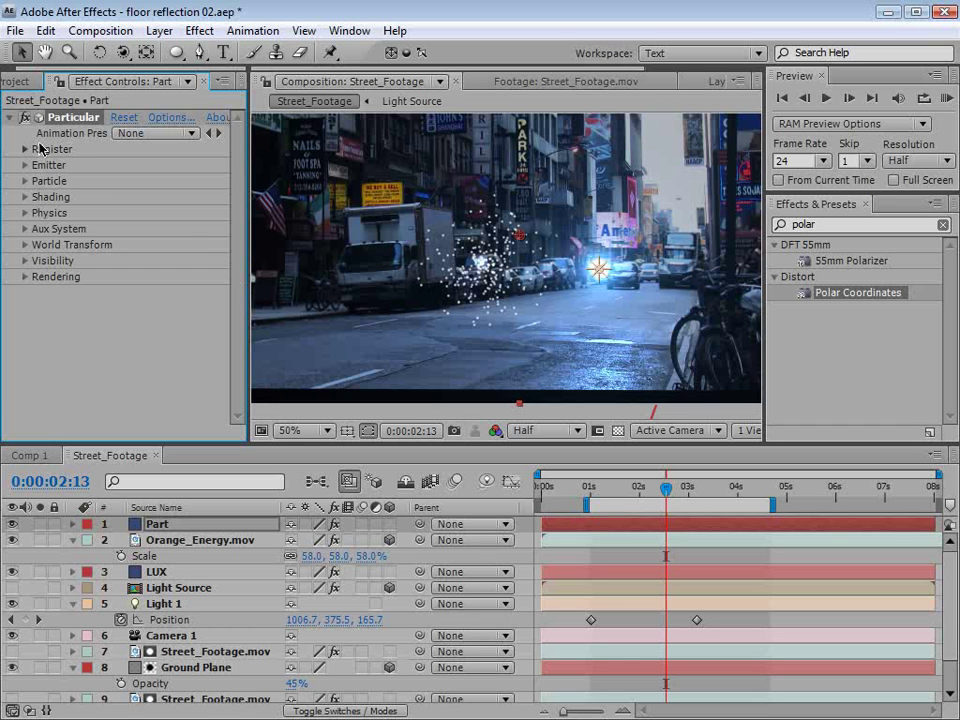
left_click_drag(247, 235, 272, 241)
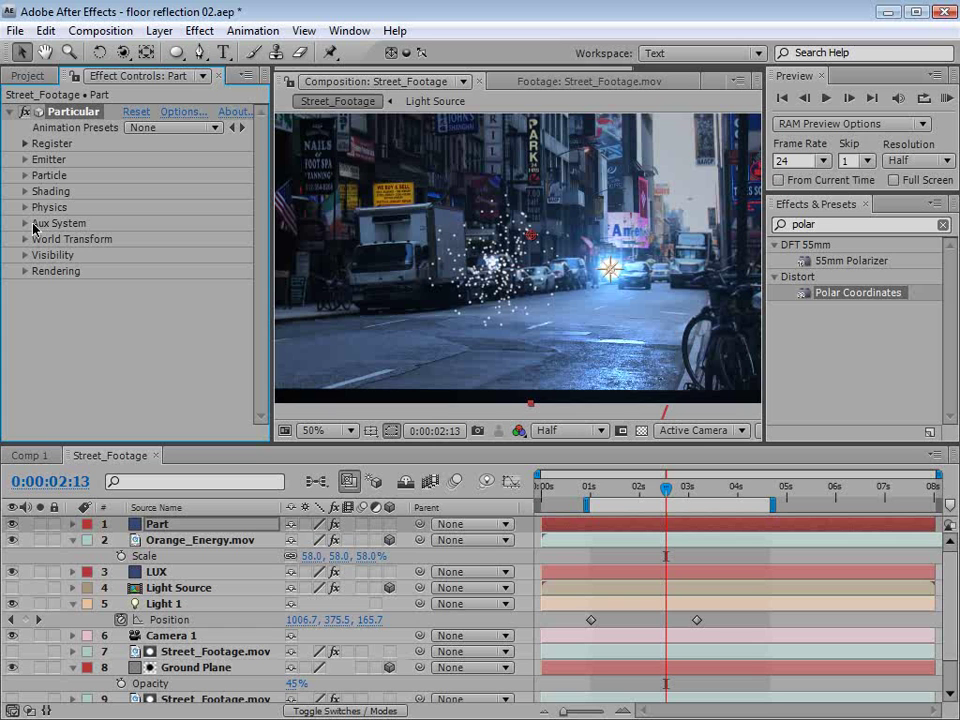
left_click(23, 160)
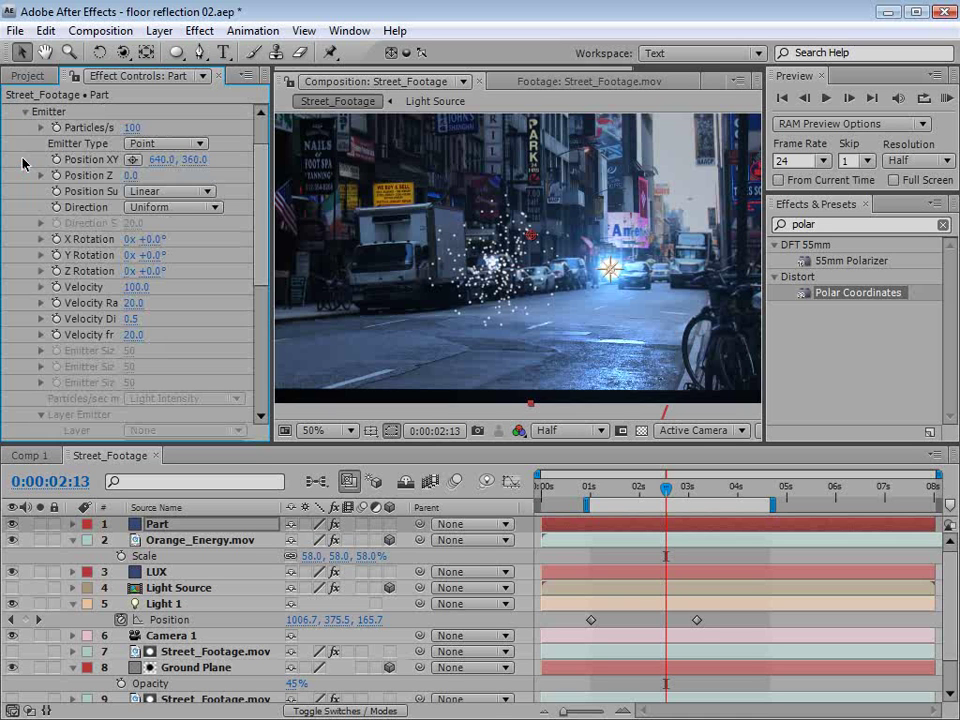
left_click(184, 146)
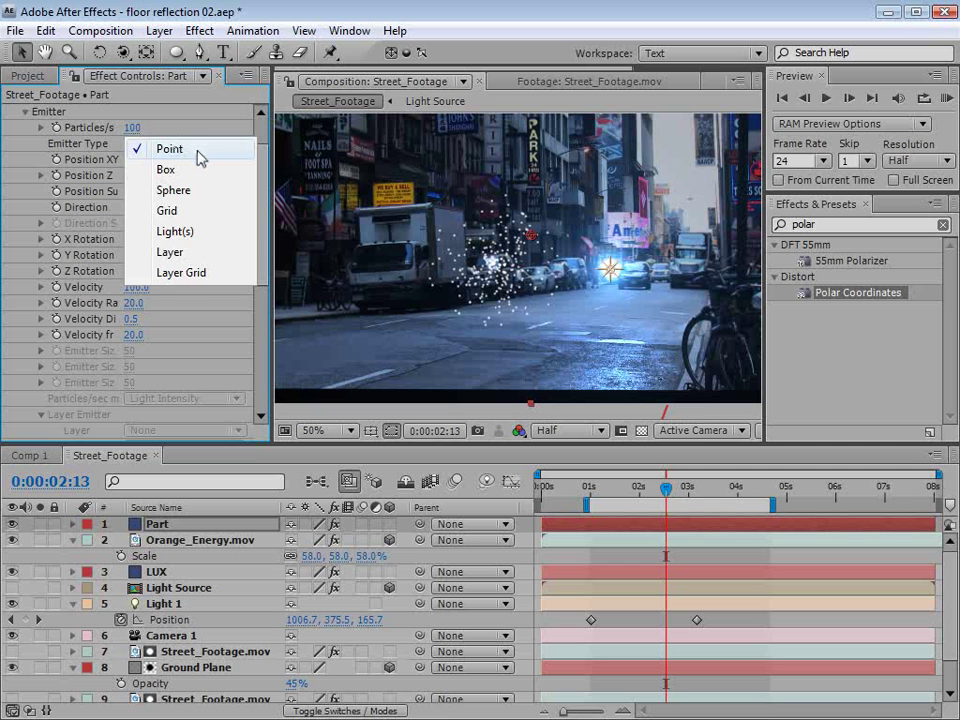
left_click(186, 232)
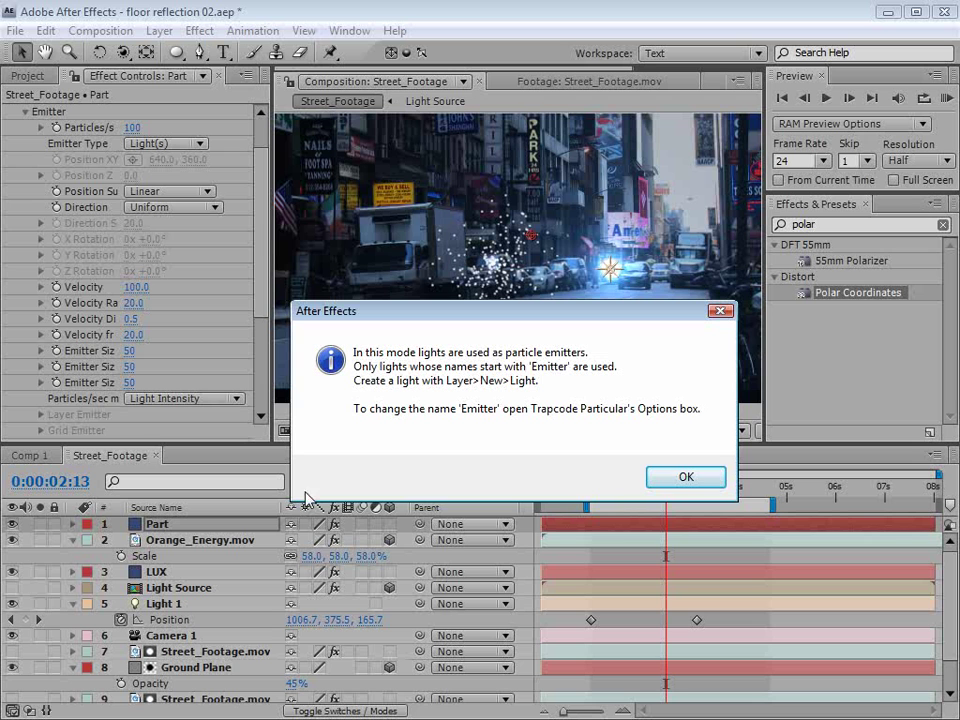
left_click(670, 480)
Rename the Light 1 layer to Emitter so that Particular uses it as the particle source.
left_click(152, 605)
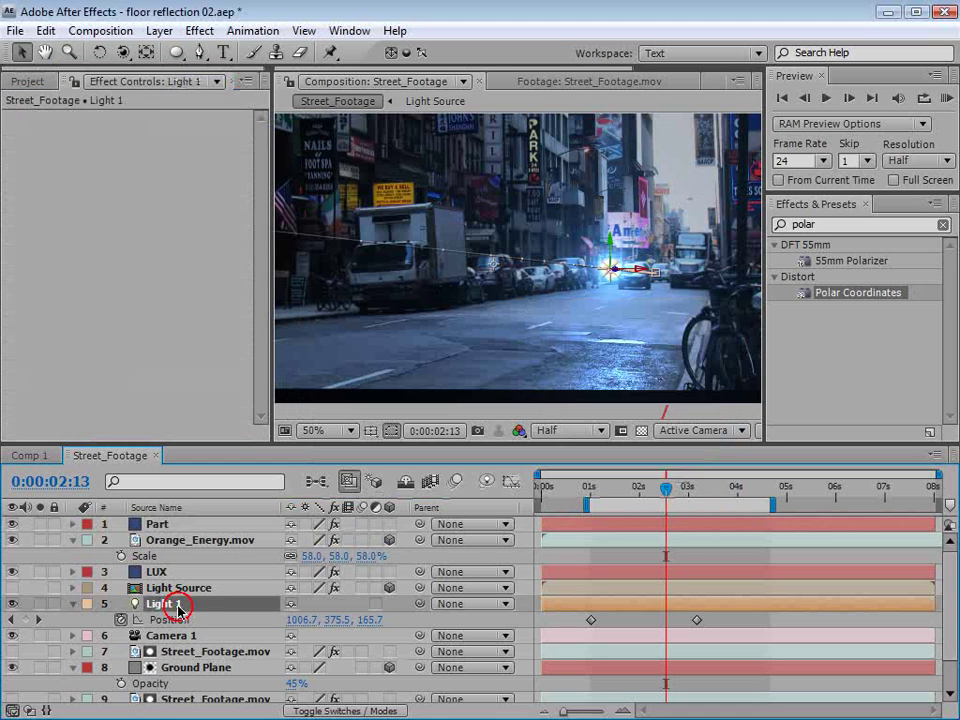
key("Return")
type("E")
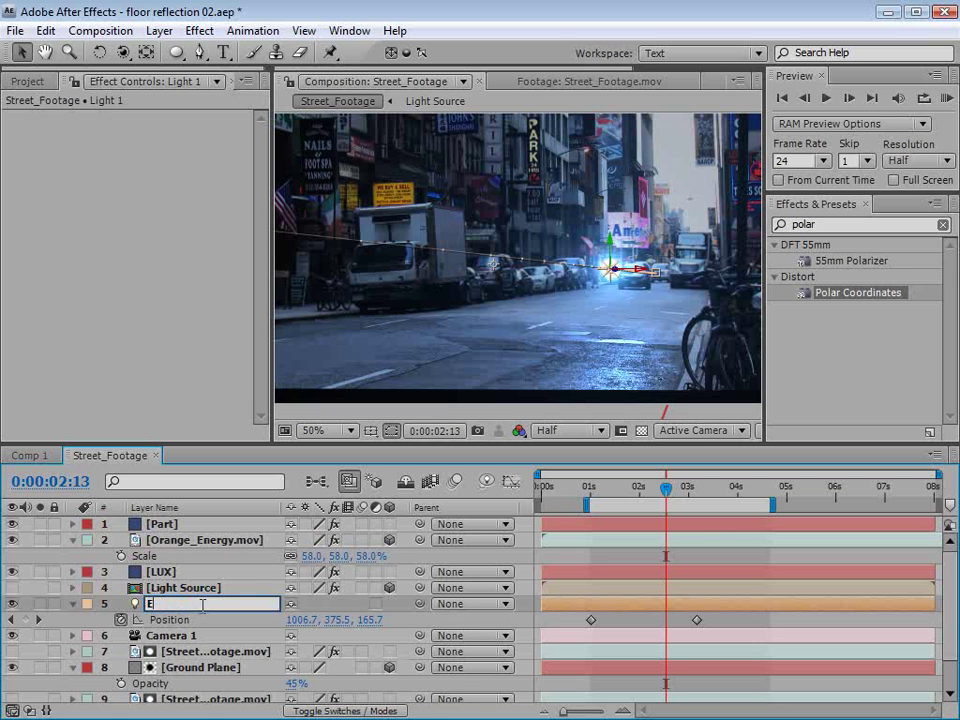
key("Return")
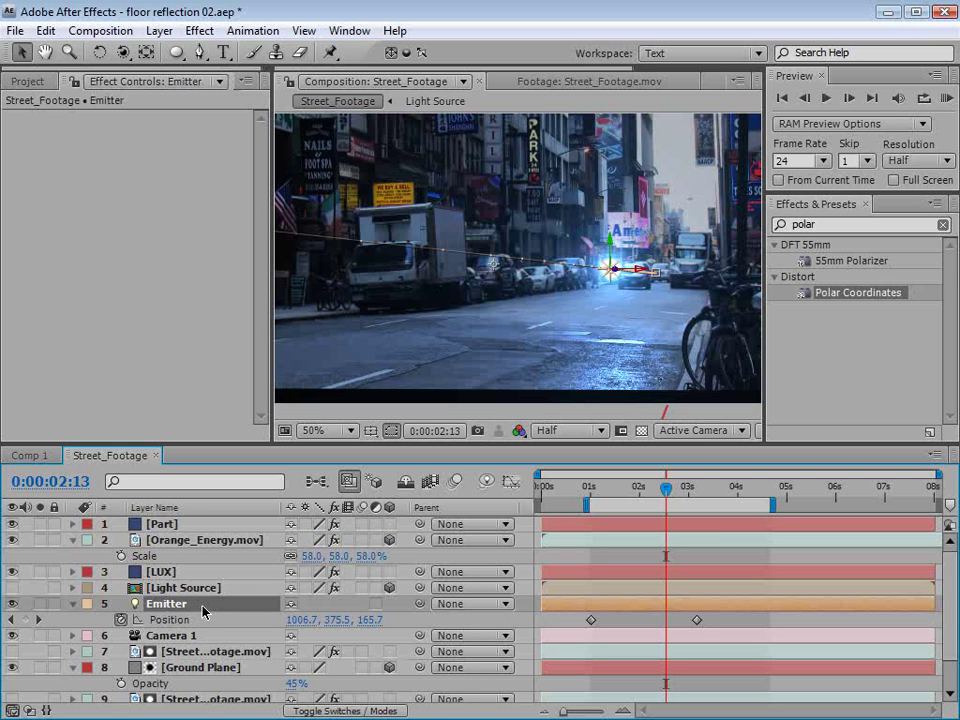
Reselect the Part layer and scrub forward to 0:00:02:23 to check how particles follow the moving light.
left_click(170, 524)
left_click(175, 191)
left_click(167, 174)
left_click(170, 191)
left_click(173, 214)
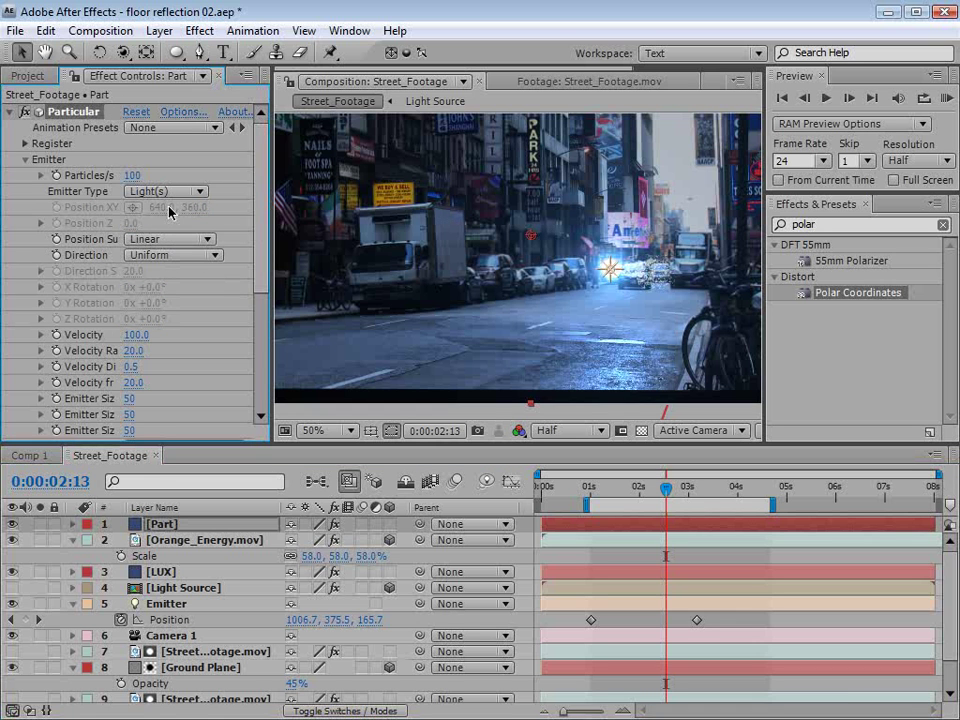
left_click(170, 191)
left_click(173, 193)
mouse_move(671, 488)
left_mouse_down()
mouse_move(690, 488)
mouse_move(663, 491)
mouse_move(686, 491)
left_mouse_up()
Set Particular's emitter Velocity to 0 and all three Emitter Size values to 0.
left_click_drag(257, 262, 255, 290)
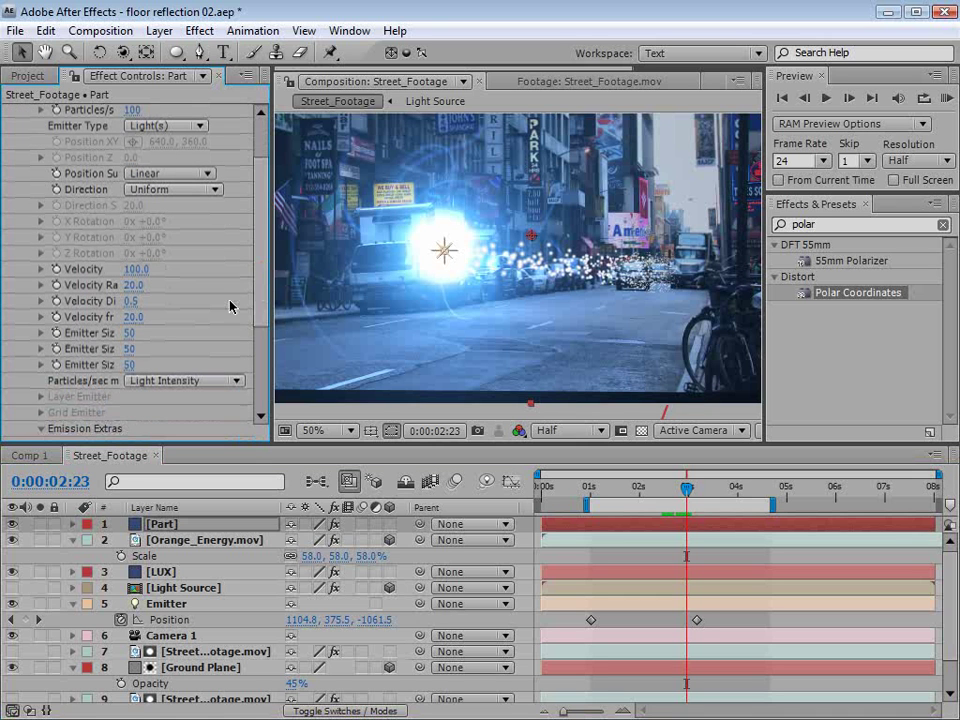
left_click(129, 333)
type("0")
key("Tab")
type("0")
key("Tab")
type("0")
key("Return")
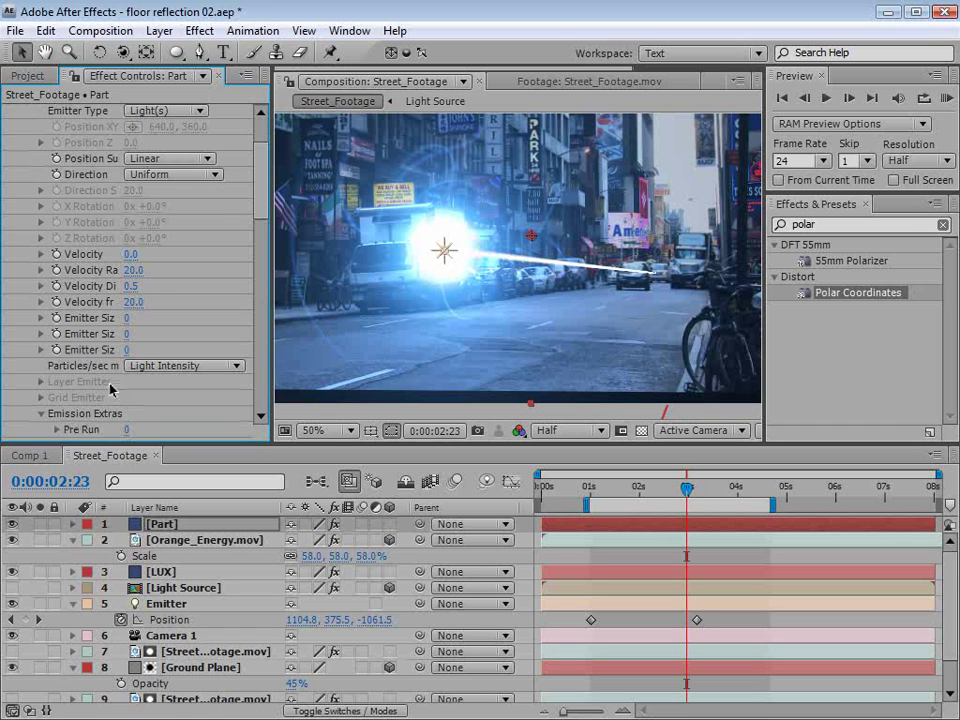
Set the Particles/sec modifier to None and raise Particles/sec to 220.
left_click(167, 367)
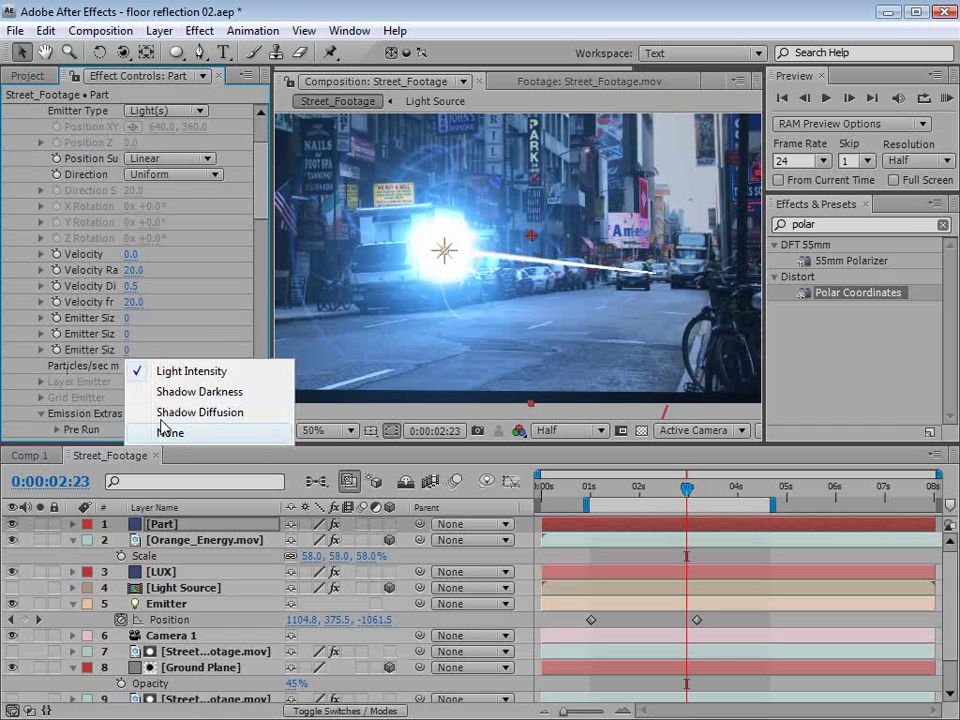
left_click(180, 435)
scroll(261, 231, "up", 3)
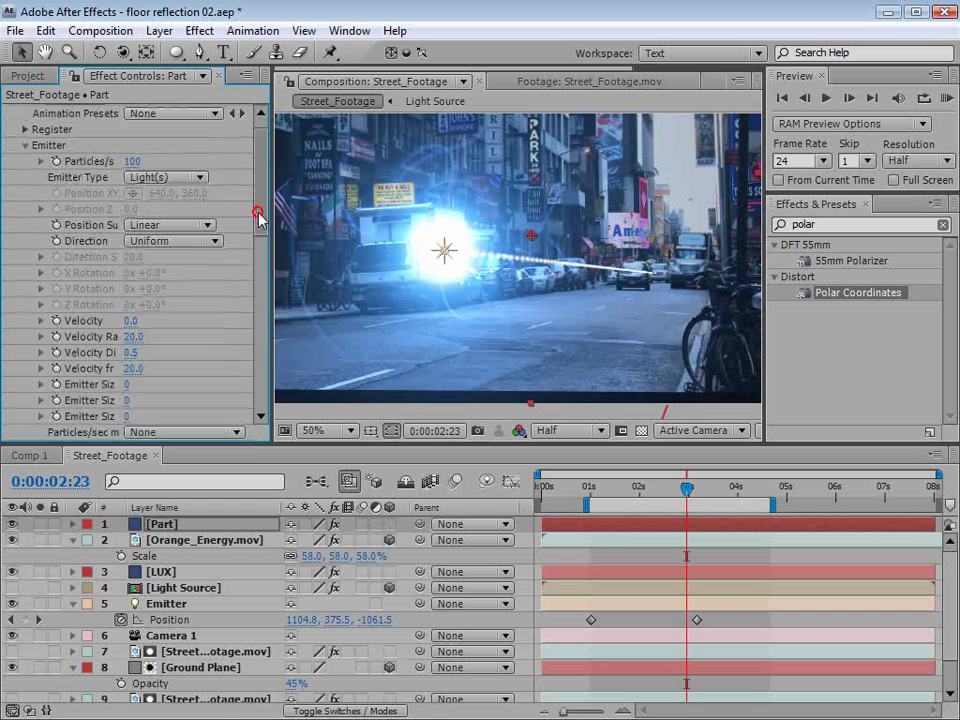
mouse_move(167, 175)
left_mouse_down()
mouse_move(132, 180)
mouse_move(150, 185)
left_mouse_up()
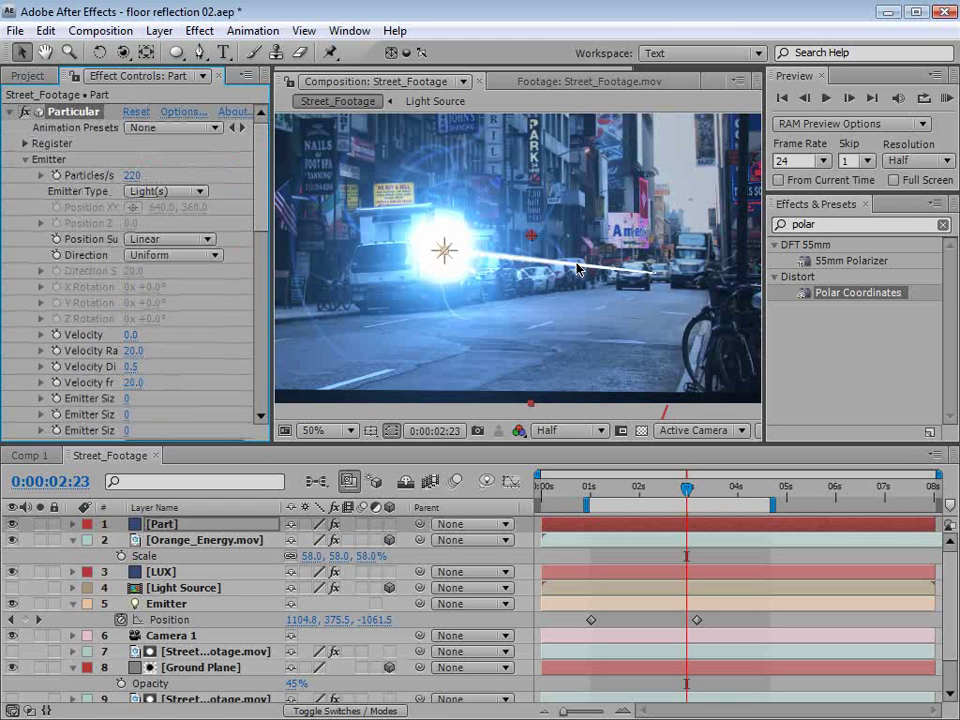
Set the particle Size to 4.0 and inspect the light trail up close.
left_click_drag(262, 215, 231, 308)
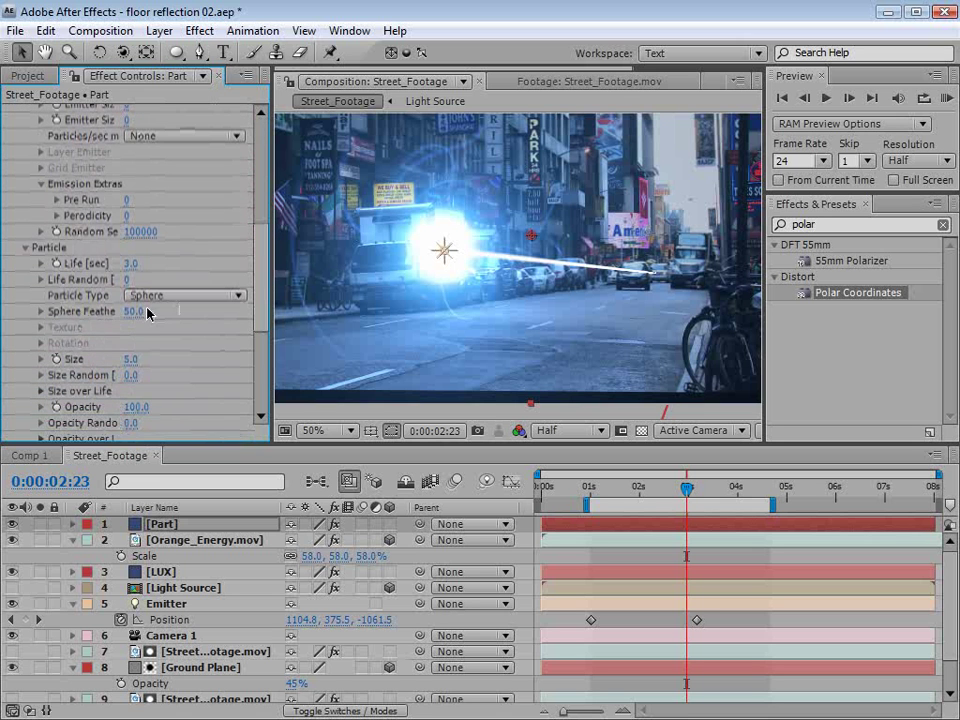
left_click_drag(129, 359, 132, 367)
left_click(131, 367)
left_click(208, 339)
scroll(208, 339, "down", 2)
scroll(510, 336, "up", 2)
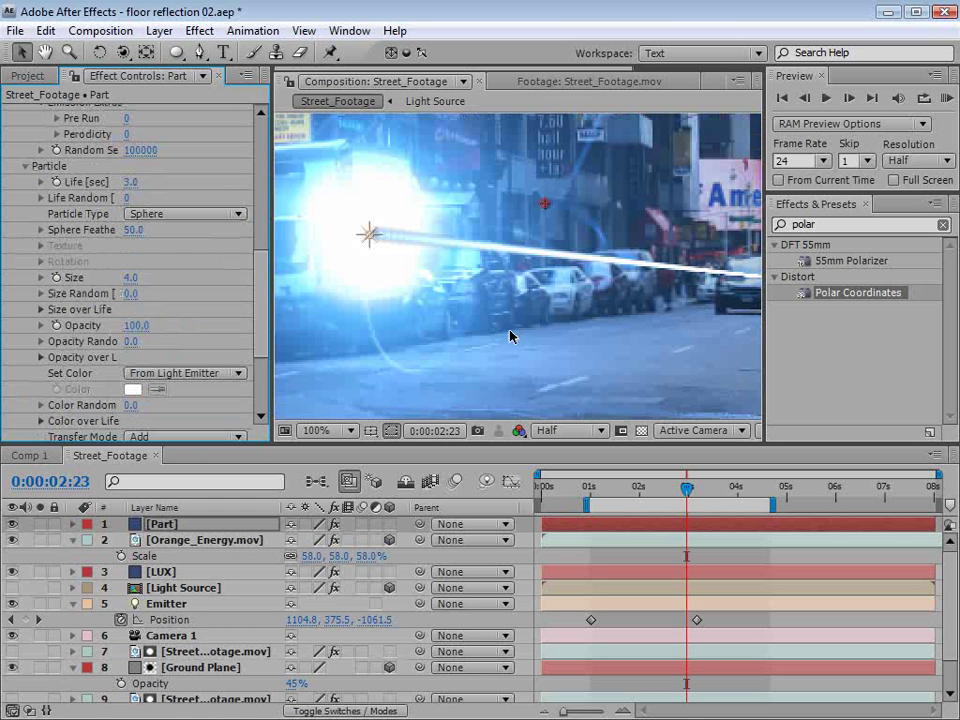
Apply the straight falloff preset to Size over Life so particles shrink from birth to death.
left_click(41, 310)
left_click_drag(271, 349, 376, 350)
left_click(303, 344)
scroll(500, 276, "down", 2)
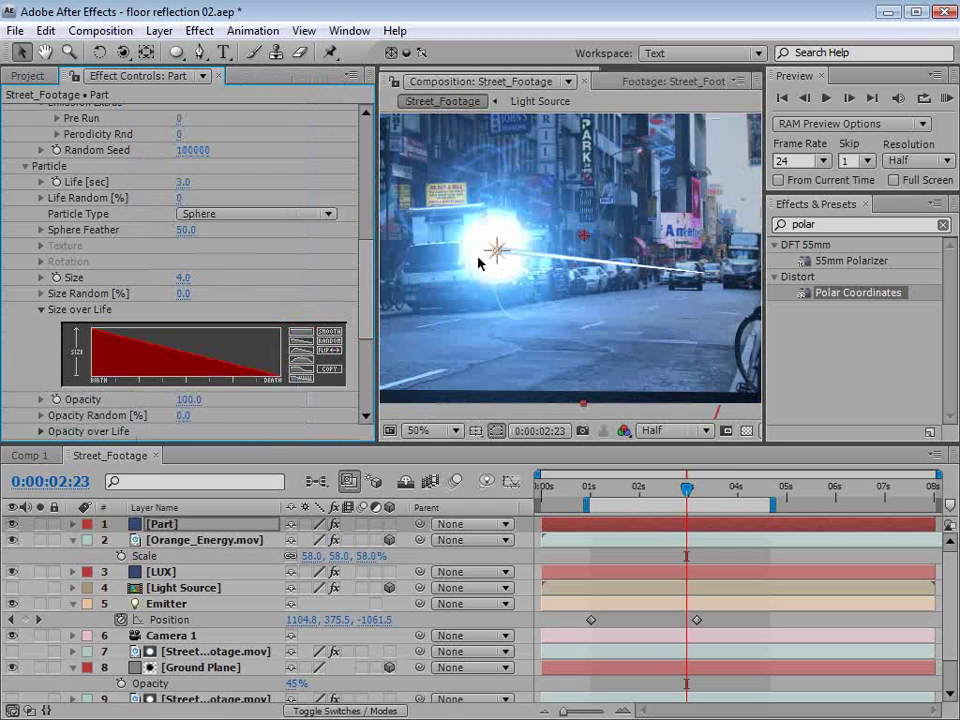
Set the particle Life to 0.8 seconds.
left_click(365, 292)
scroll(365, 292, "up", 3)
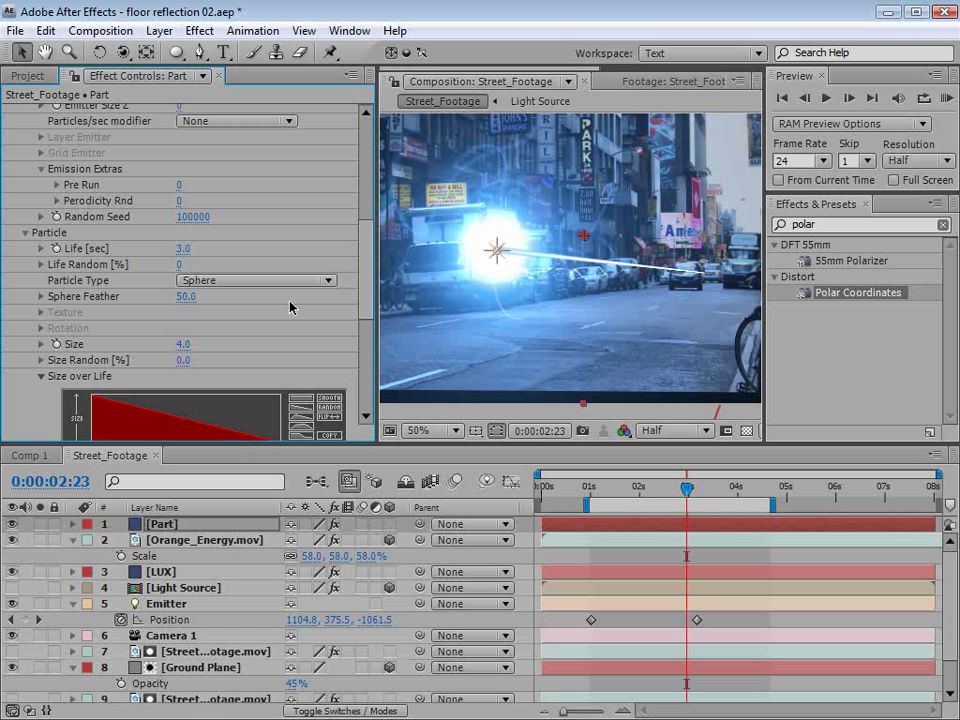
left_click(181, 250)
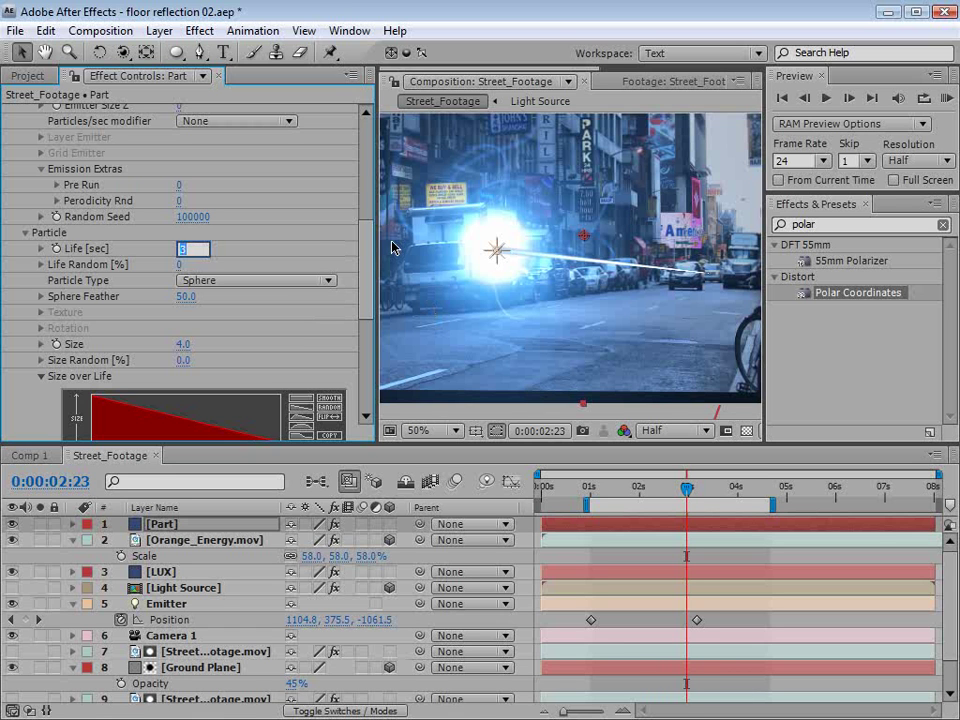
key("Return")
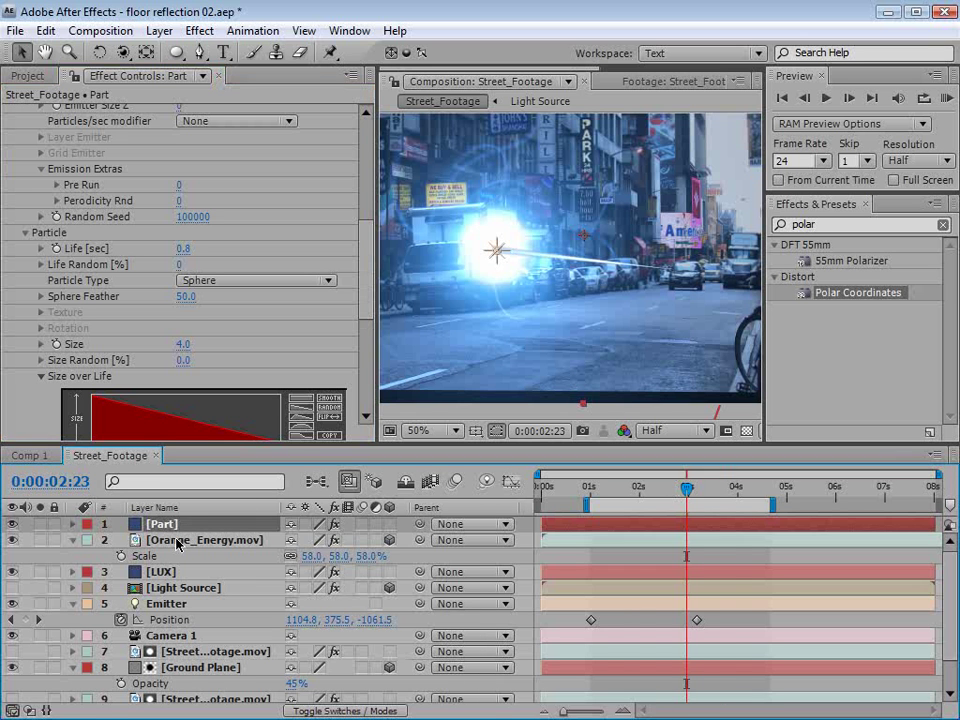
Show the layer modes and set the Part layer's blending mode to Screen.
key("F4")
left_click(315, 524)
left_click(326, 716)
At 0:00:03:02, raise Particular's Particles/sec to 1140 for a continuous trail.
mouse_move(720, 510)
left_mouse_down()
mouse_move(700, 510)
mouse_move(735, 510)
mouse_move(707, 510)
mouse_move(724, 510)
left_mouse_up()
left_click_drag(366, 268, 368, 150)
left_click_drag(183, 175, 262, 175)
Lower the particle Opacity to 44 and step back to 0:00:02:22 to check the trail.
left_click_drag(366, 160, 366, 323)
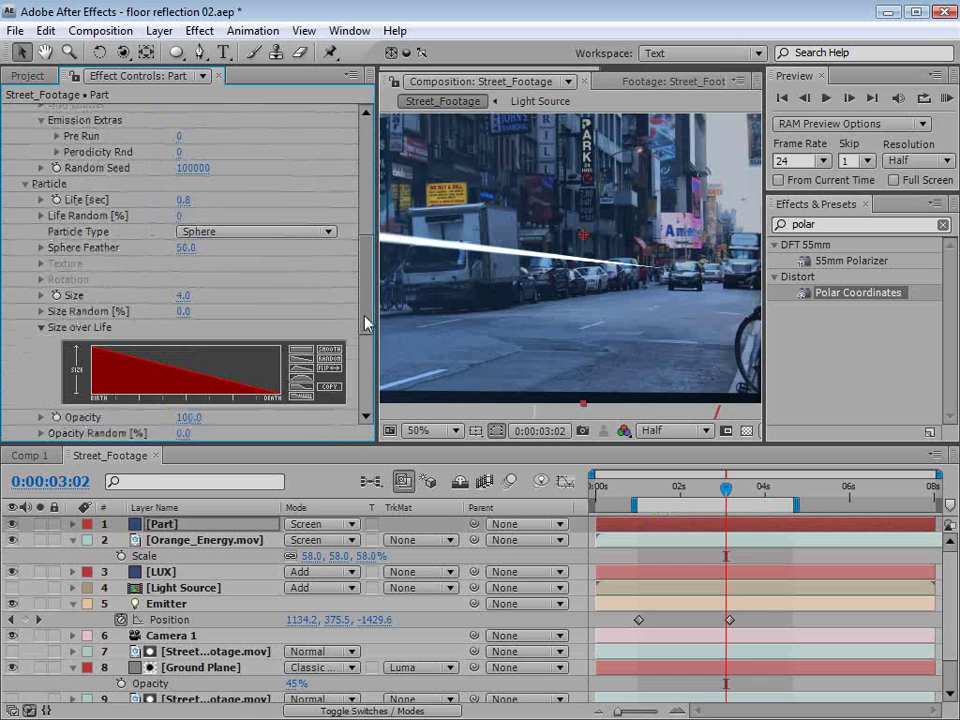
scroll(203, 333, "down", 2)
mouse_move(181, 375)
left_mouse_down()
mouse_move(103, 375)
mouse_move(129, 376)
left_mouse_up()
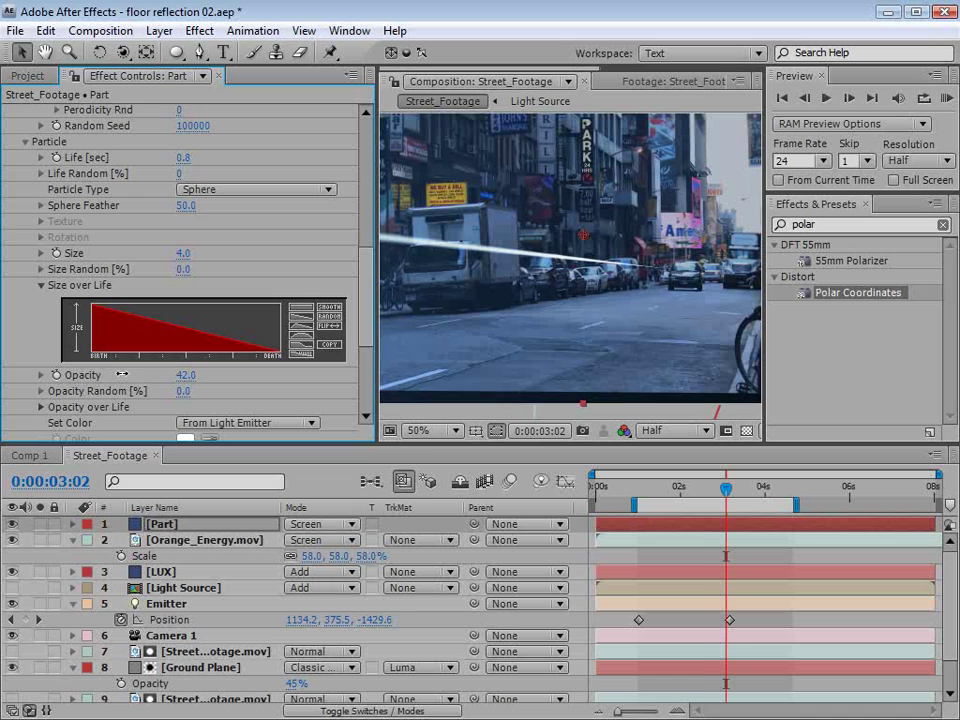
key("Page_Up")
key("Page_Up")
key("Page_Up")
key("Page_Up")
Set Affect Position to 95 in Particular's Air Turbulence Field and scrub to 0:00:02:20 to check the wavy trail.
left_click_drag(369, 279, 368, 381)
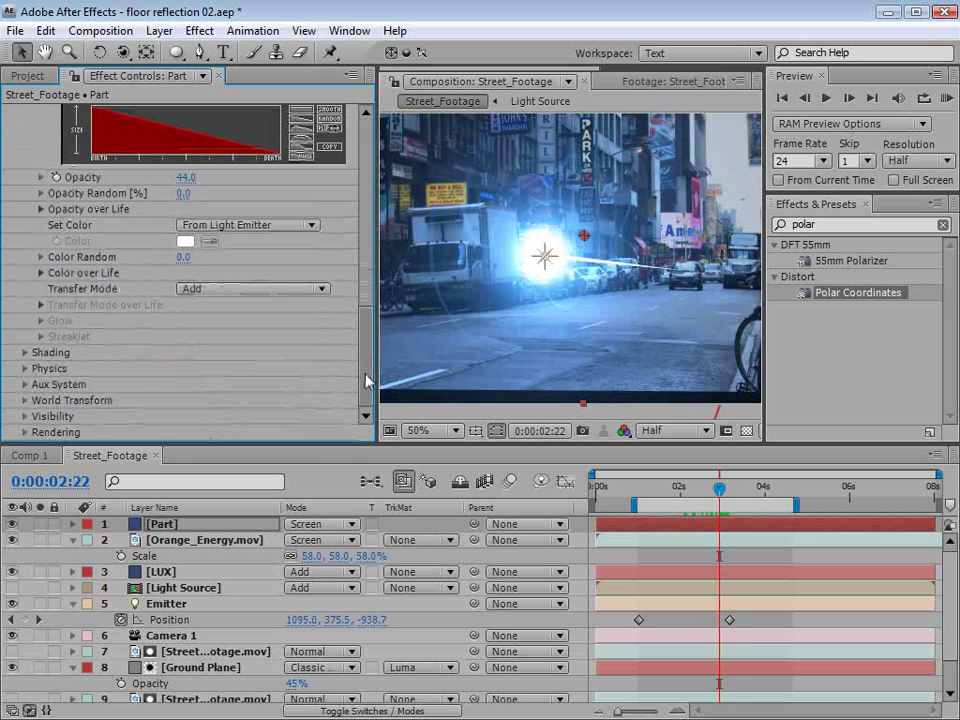
left_click(25, 369)
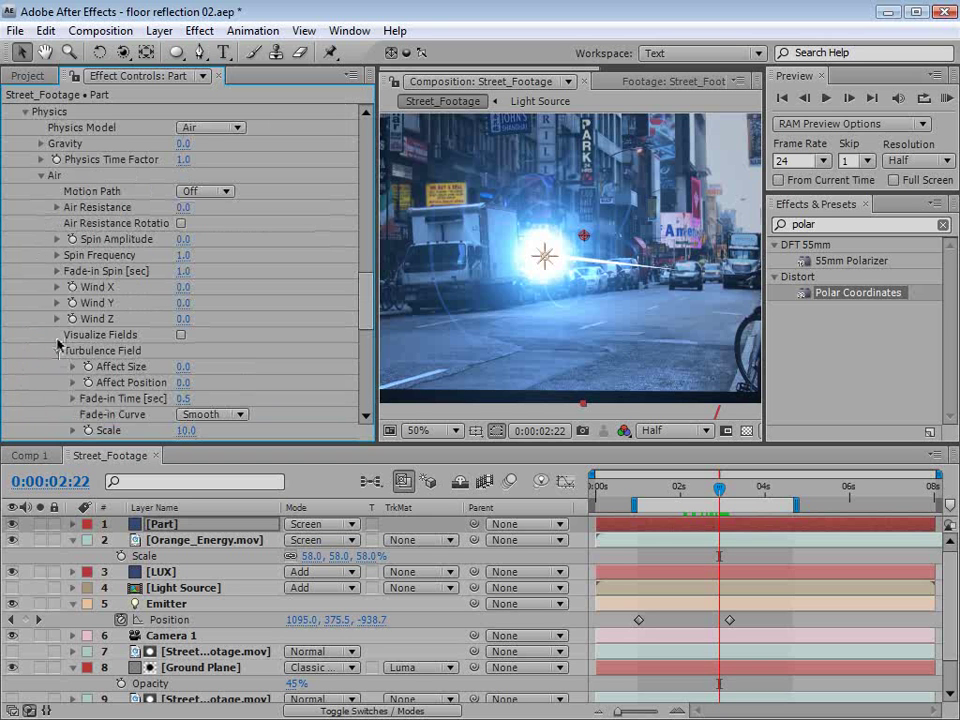
left_click(42, 176)
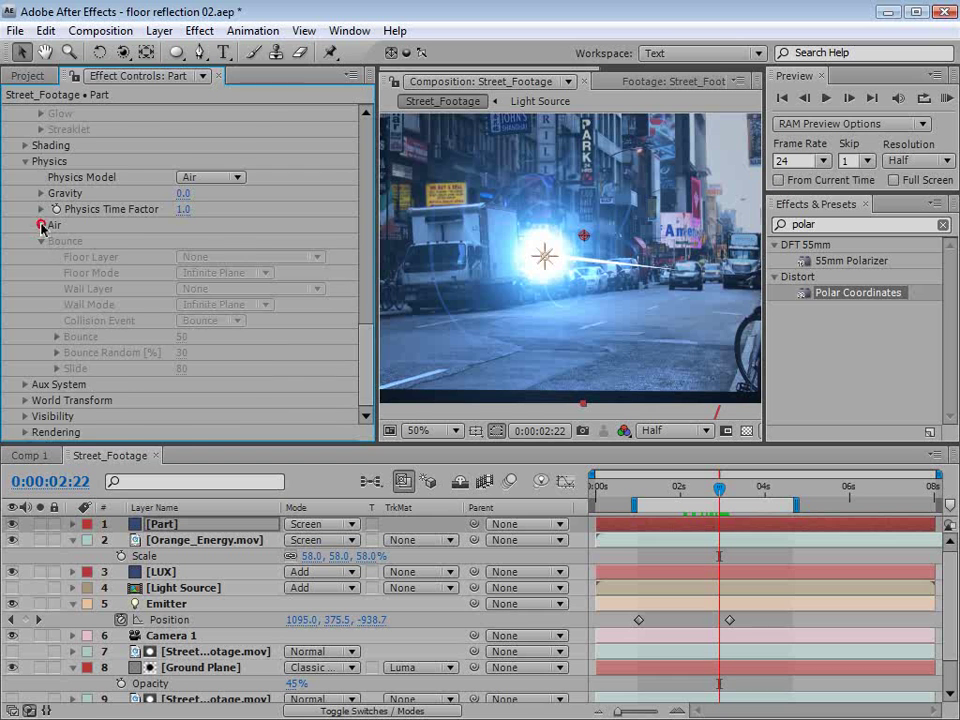
left_click(40, 222)
left_click(57, 337)
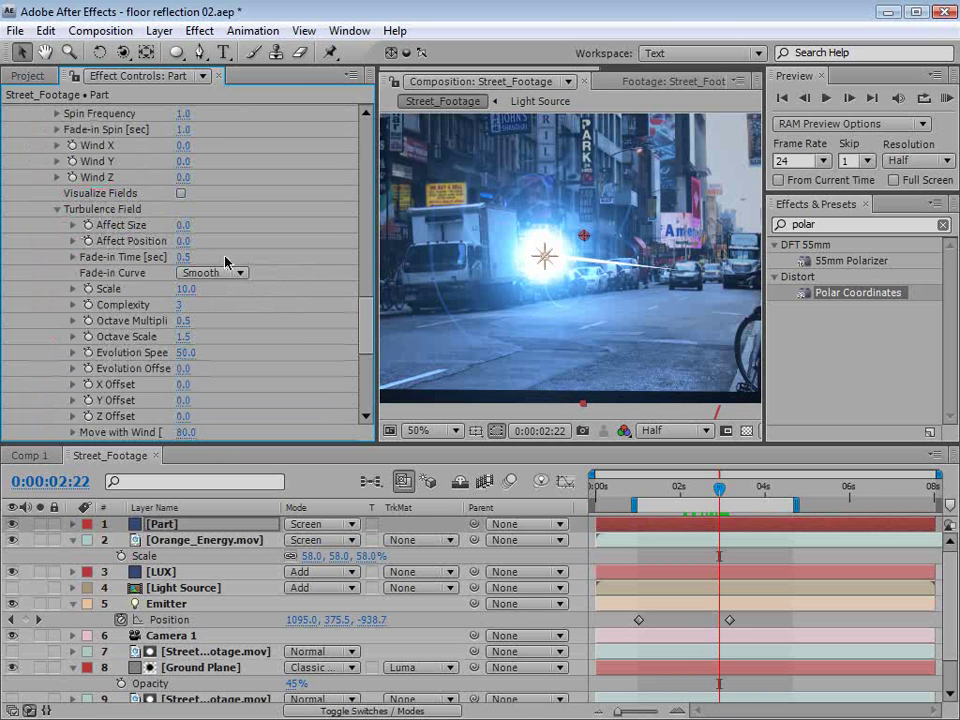
left_click_drag(187, 240, 242, 242)
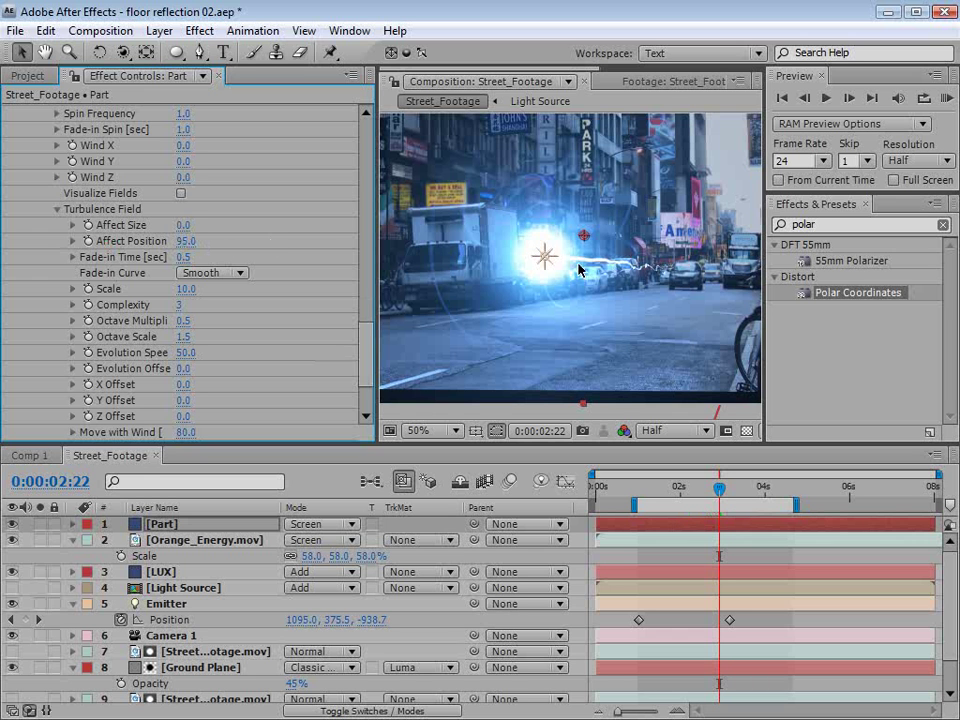
left_click_drag(703, 497, 722, 490)
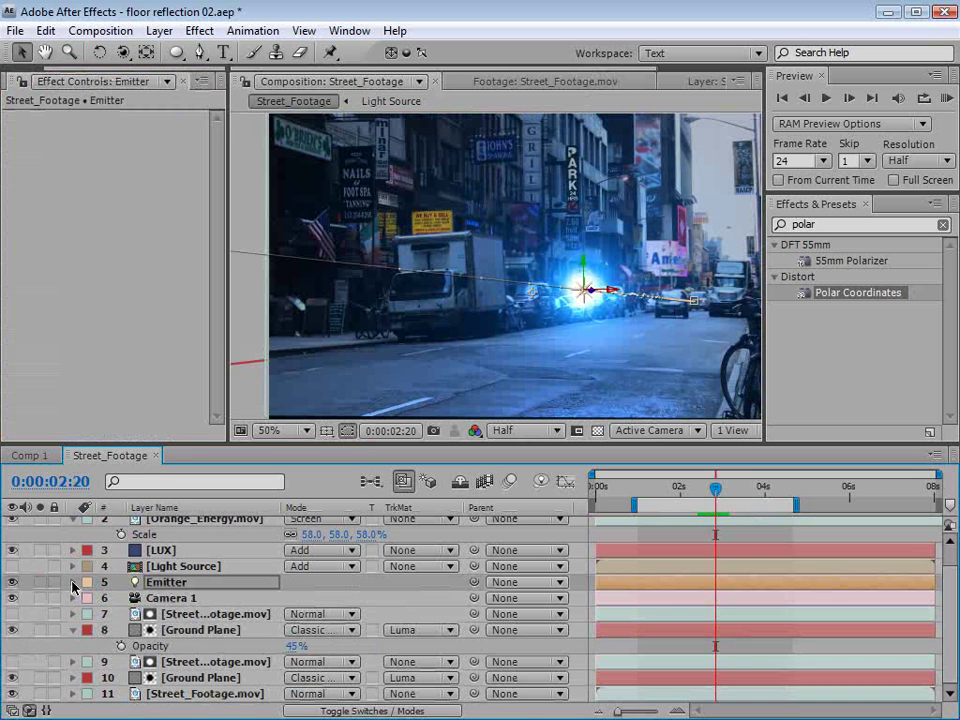
Collapse the Orange_Energy.mov layer's properties and, at 0:00:03:00, duplicate the Part layer.
scroll(107, 562, "up", 1)
left_click(73, 540)
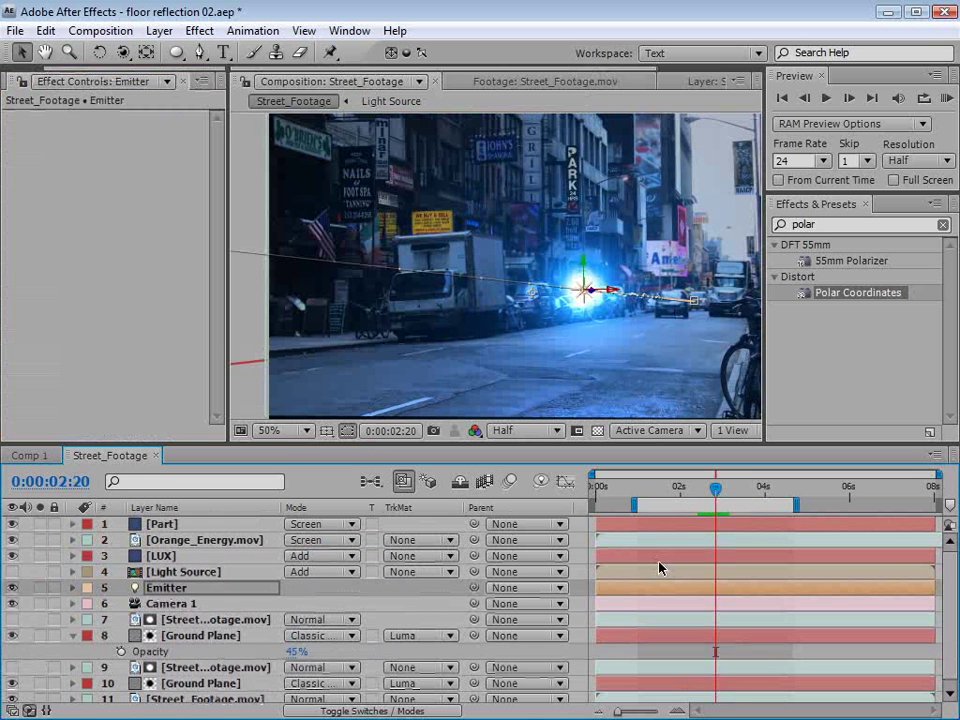
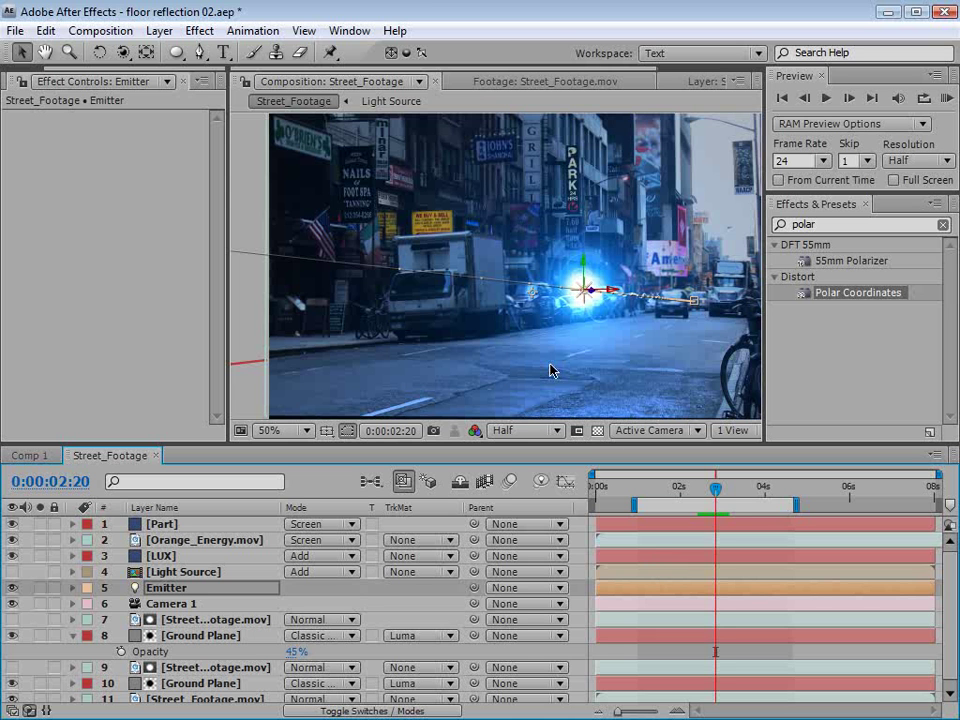
left_click(190, 523)
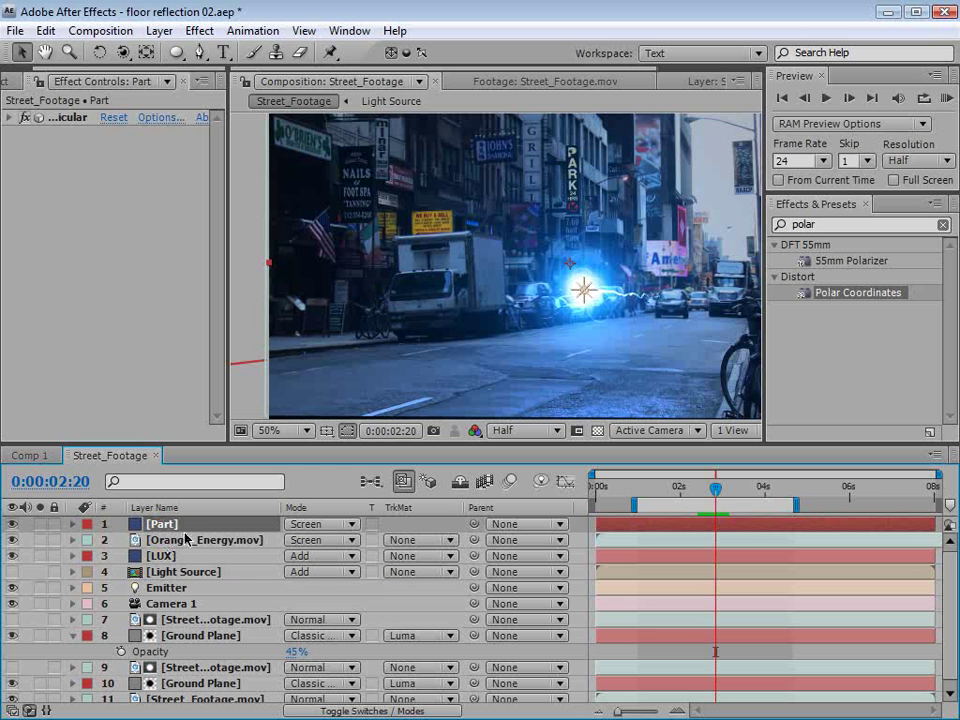
left_click(721, 489)
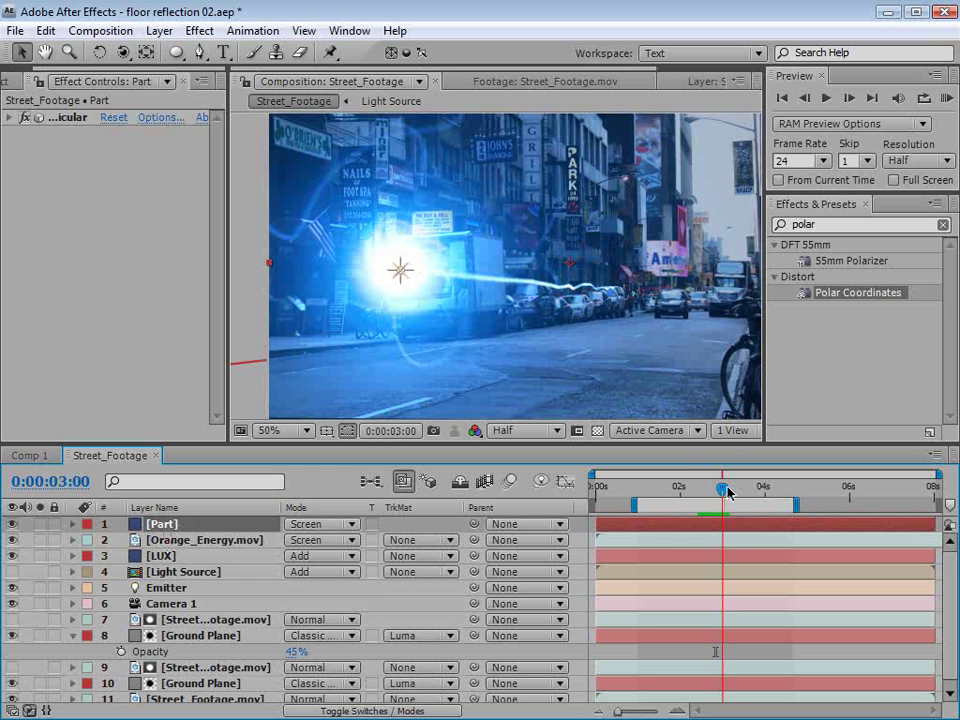
left_click(46, 31)
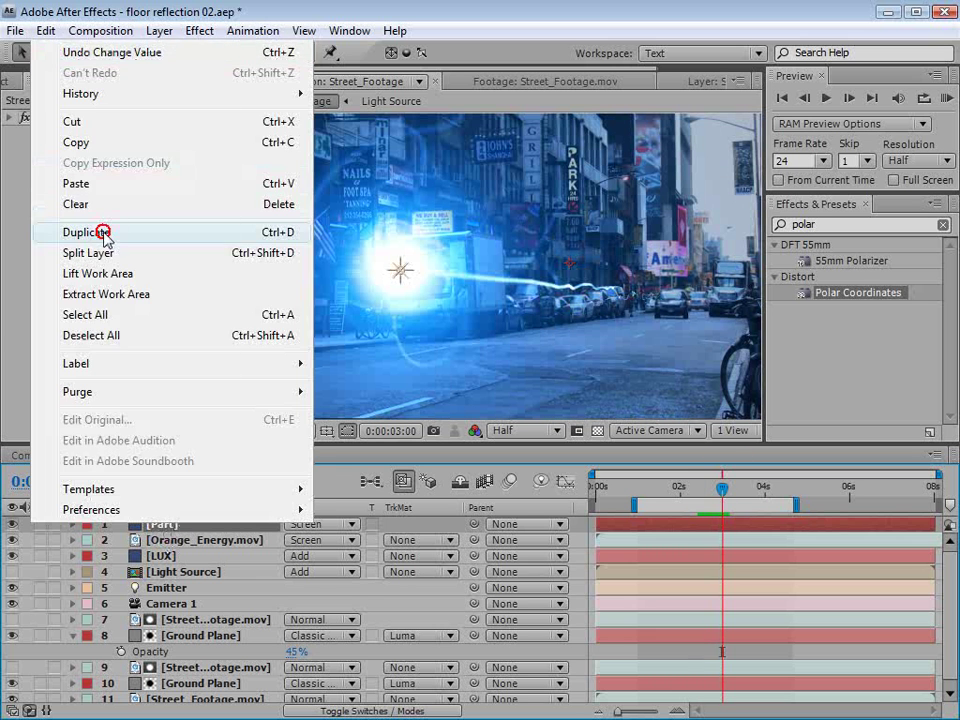
left_click(98, 232)
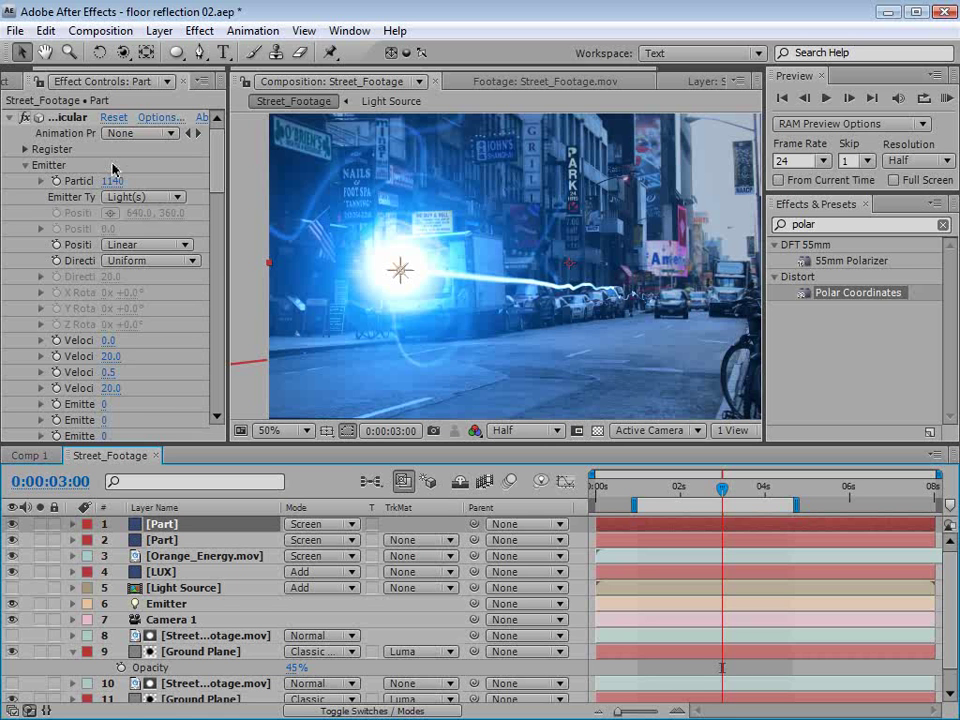
Set the emitter Velocity of the duplicated Part layer's Particular effect to 340.
left_click_drag(229, 281, 340, 290)
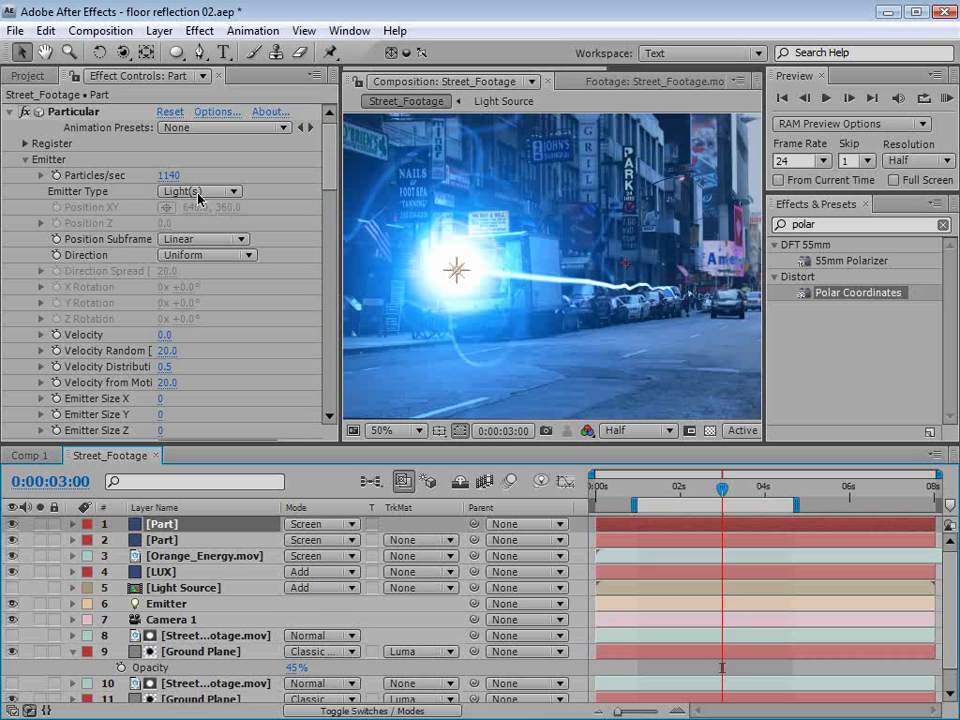
left_click_drag(163, 340, 518, 320)
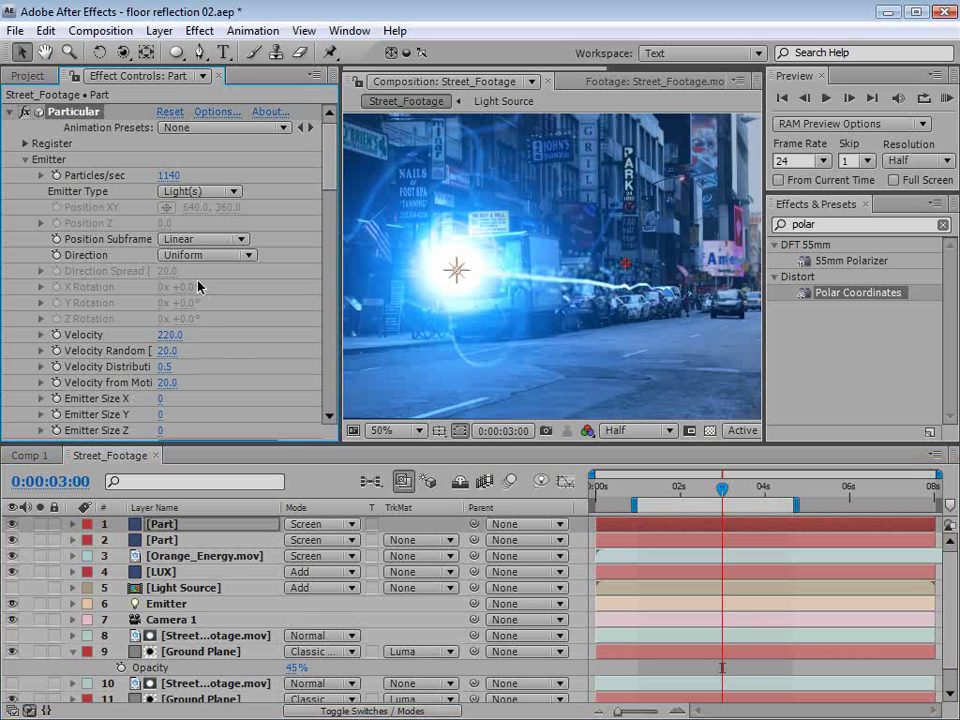
left_click_drag(168, 335, 219, 402)
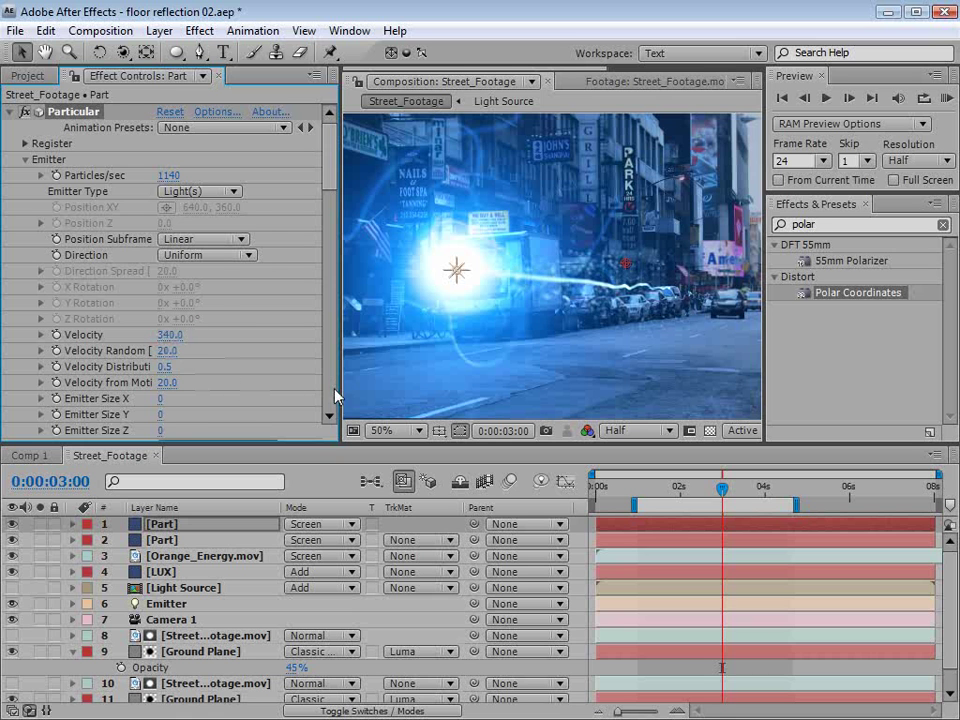
Set the emitter's Velocity from Motion to 35 and scrub to 0:00:03:05 to check the particle spread.
left_click_drag(341, 388, 385, 388)
left_click_drag(189, 382, 222, 382)
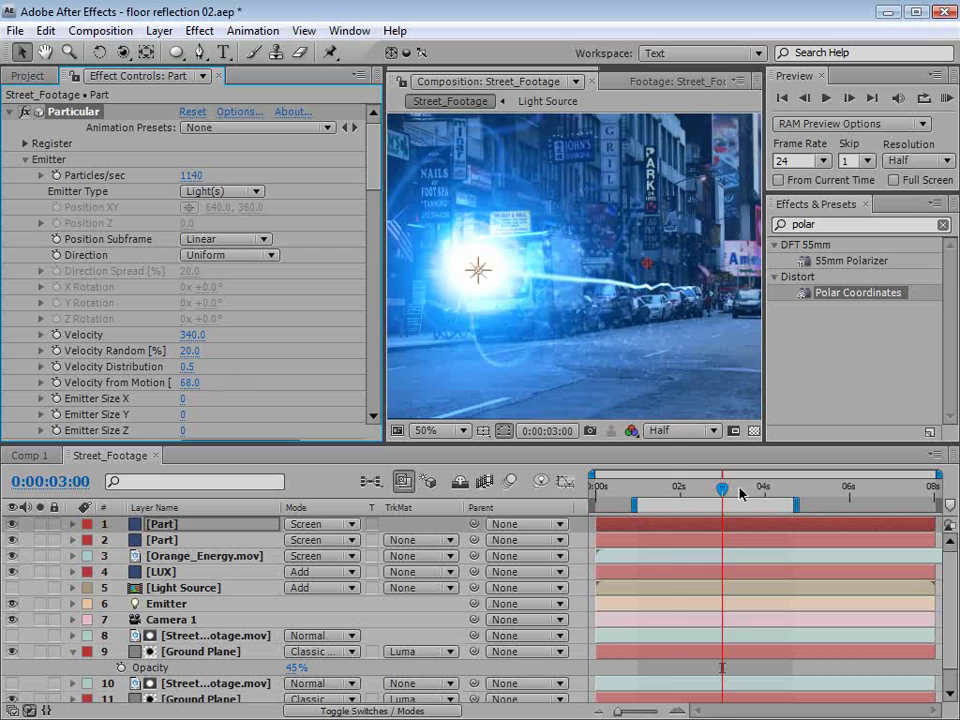
left_click(681, 488)
left_click_drag(681, 488, 721, 488)
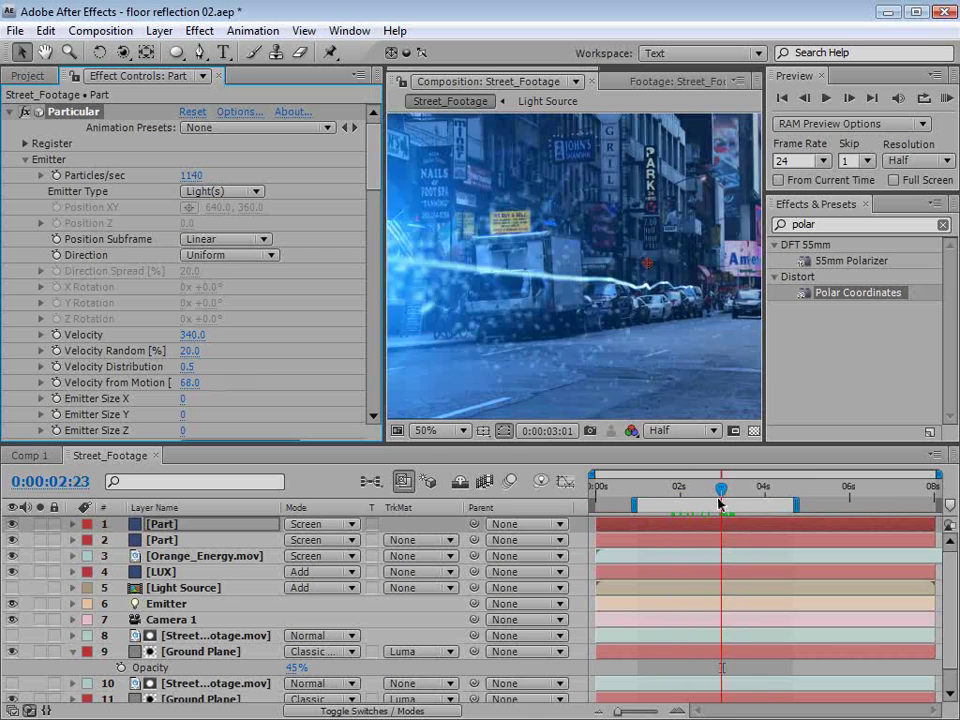
left_click_drag(189, 384, 167, 386)
left_click_drag(722, 489, 733, 491)
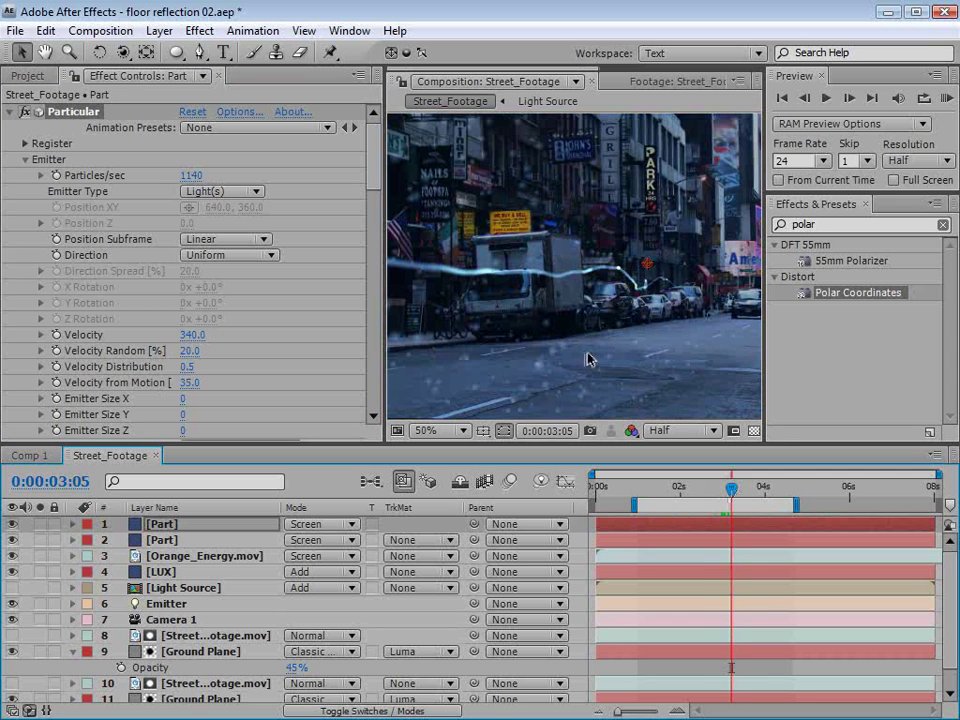
Raise the duplicated Part layer's particle Opacity to 100.
key("comma")
key("comma")
left_click_drag(366, 168, 375, 270)
left_click_drag(190, 300, 355, 303)
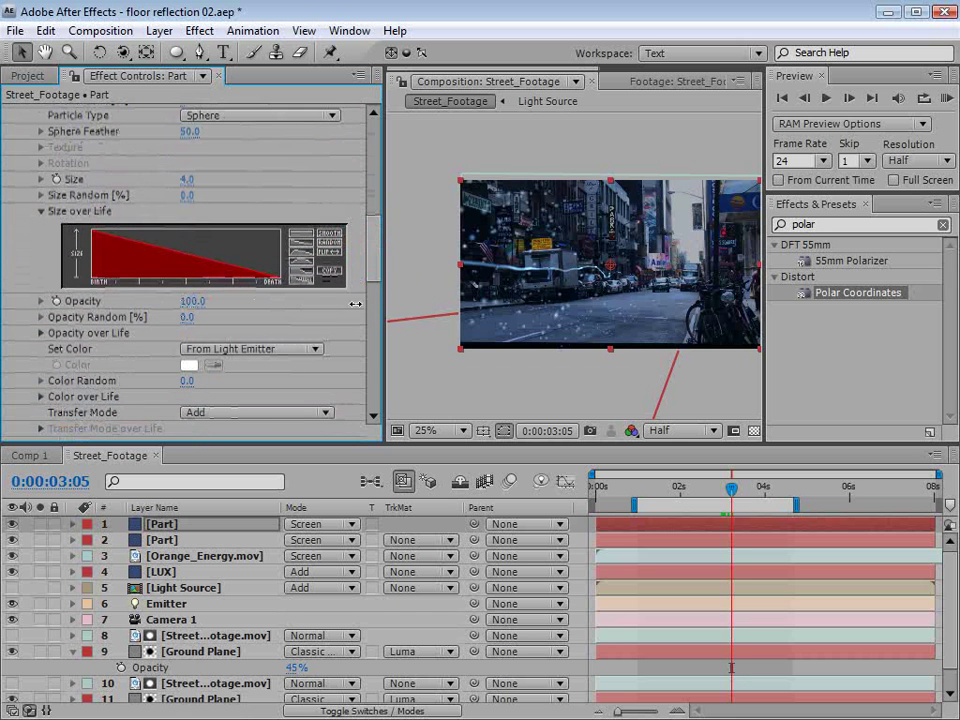
Set the particle Size to 2 and Size Random to 27%.
scroll(455, 270, "up", 1)
left_click(189, 180)
key("Return")
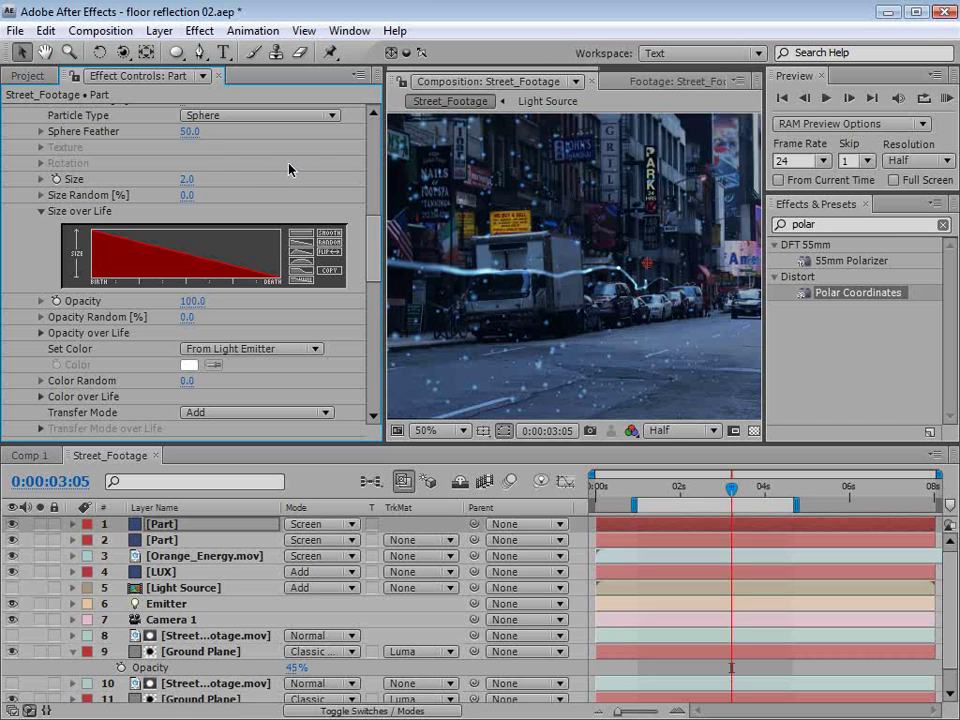
left_click_drag(186, 196, 215, 197)
Collapse Particular's Emitter, Particle and Physics property groups.
left_click(372, 241)
left_click_drag(372, 241, 377, 372)
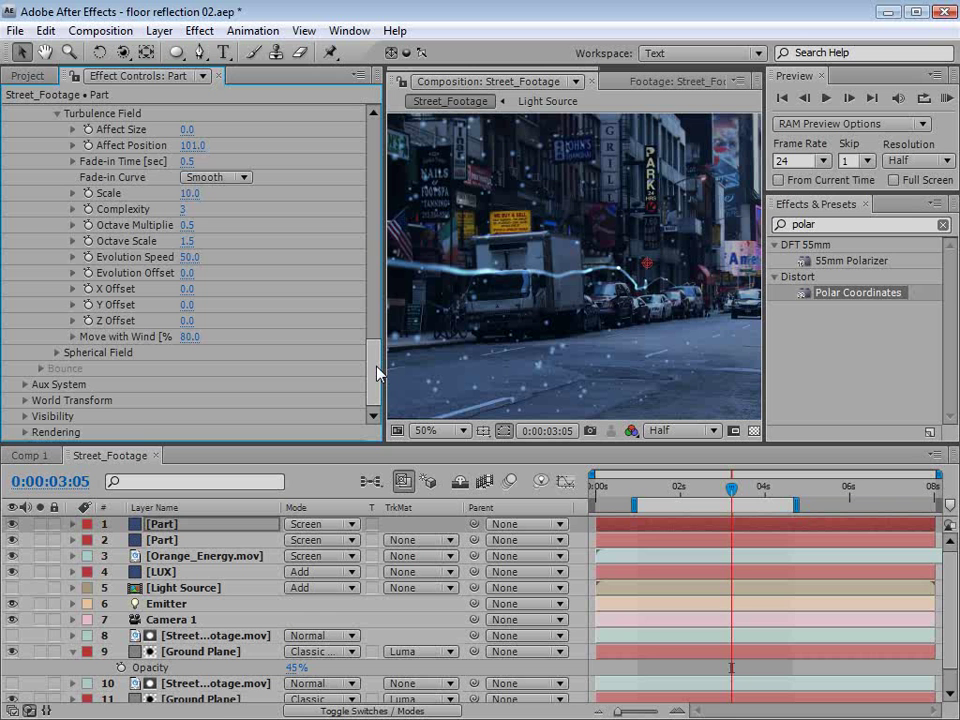
left_click_drag(375, 378, 373, 152)
left_click(25, 160)
left_click(25, 175)
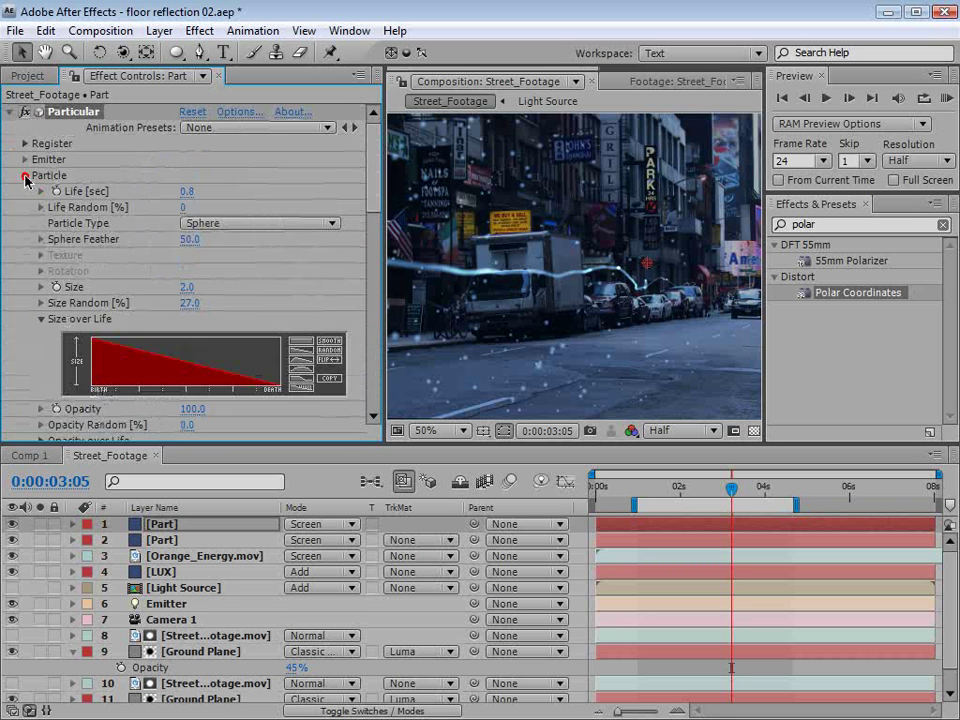
left_click(25, 175)
left_click(25, 207)
left_click(25, 207)
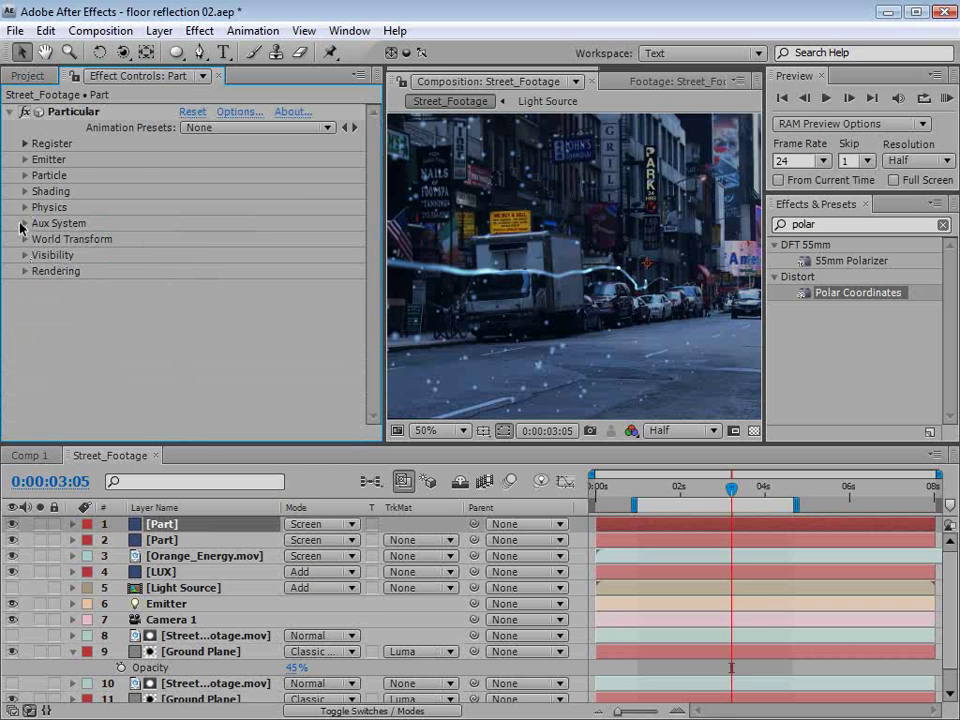
Set Particular's Physics Model to Bounce, collapse the Air settings and show the Bounce settings.
left_click(24, 207)
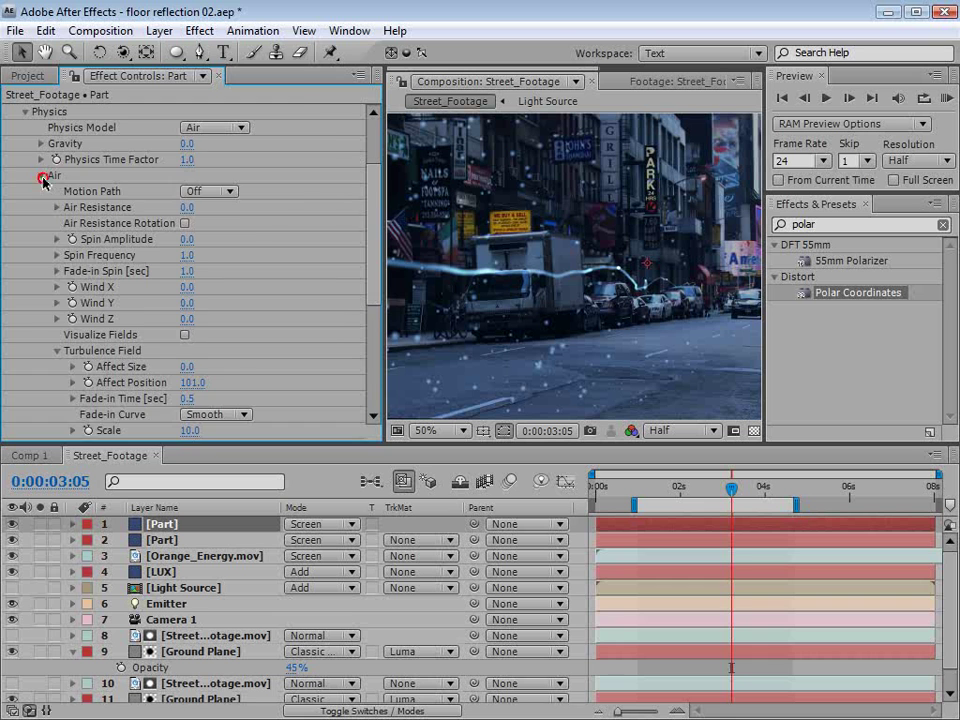
left_click(42, 177)
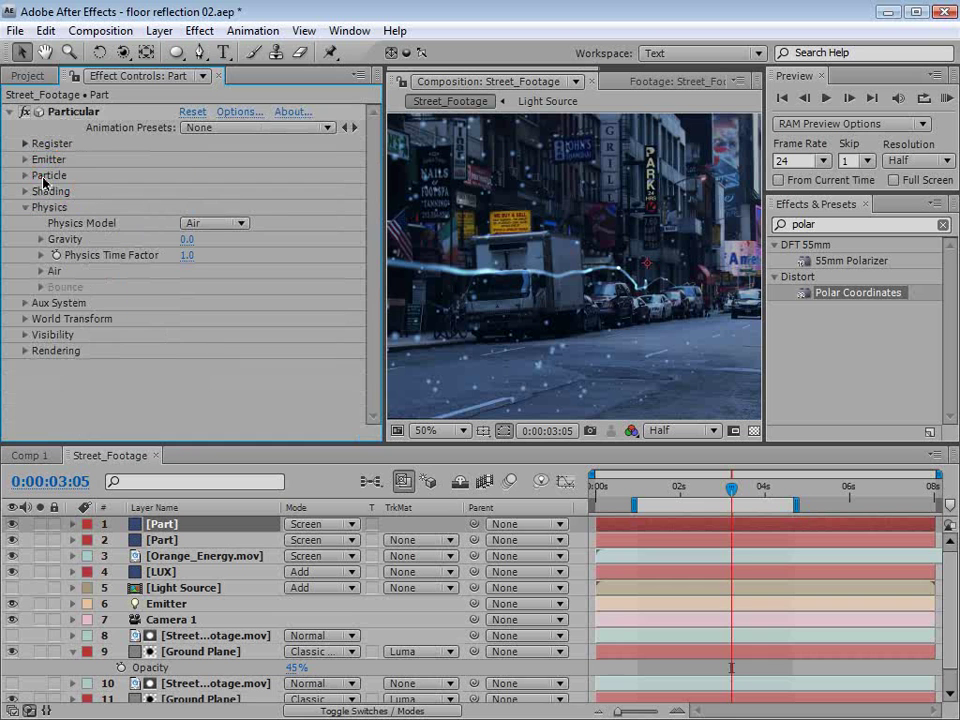
left_click(218, 223)
left_click(232, 251)
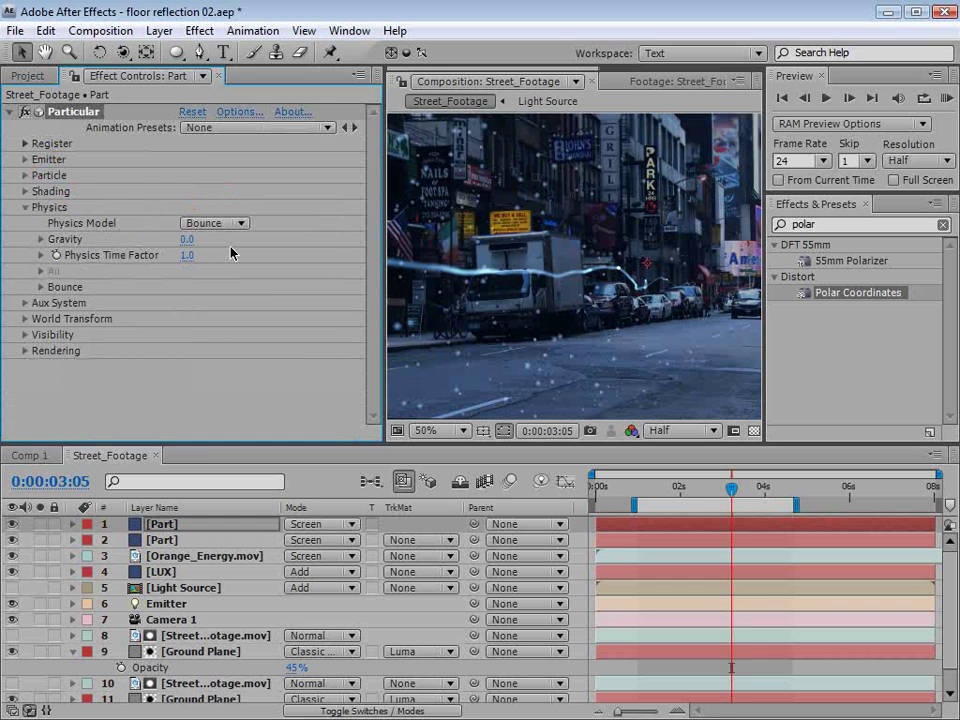
left_click(38, 288)
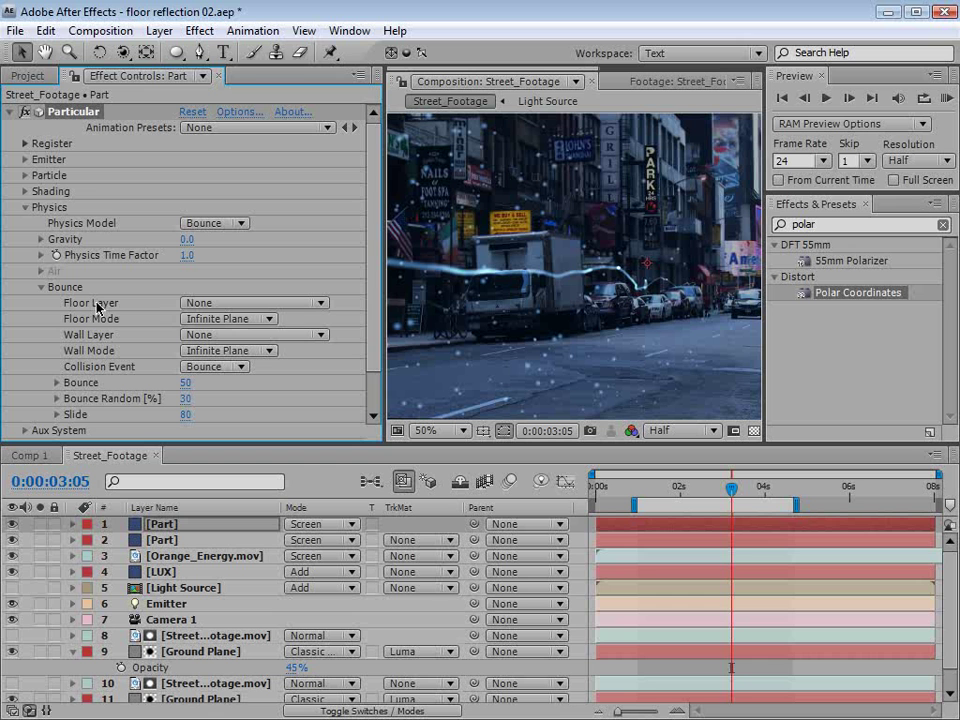
Assign the Ground Plane layer with 45% opacity as the Bounce Floor Layer and scrub to 0:00:03:03.
scroll(933, 579, "down", 1)
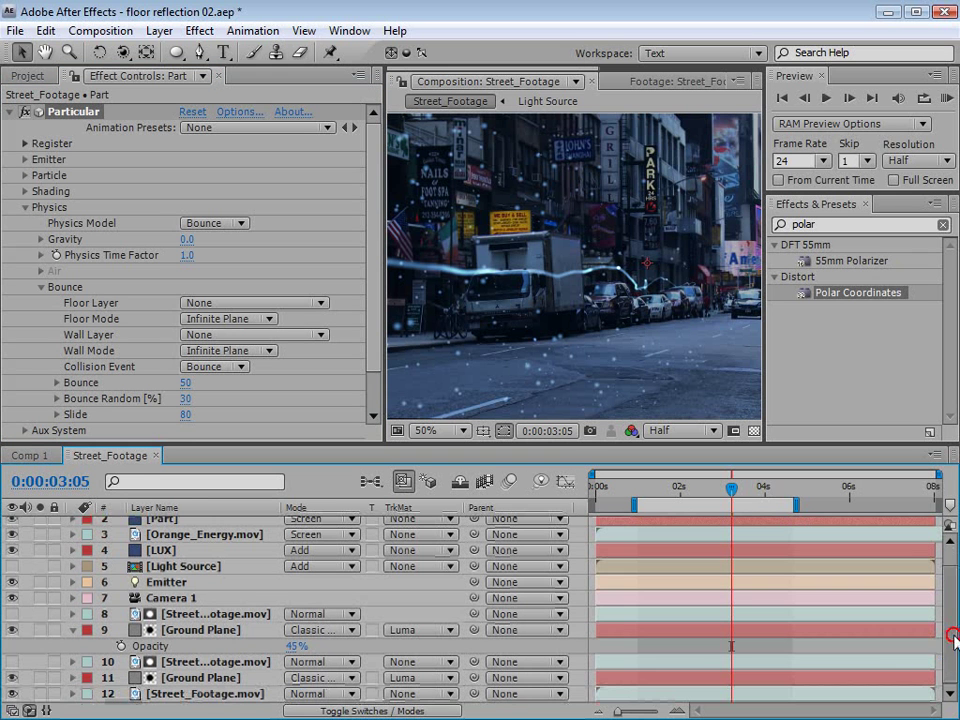
left_click(200, 303)
left_click(277, 467)
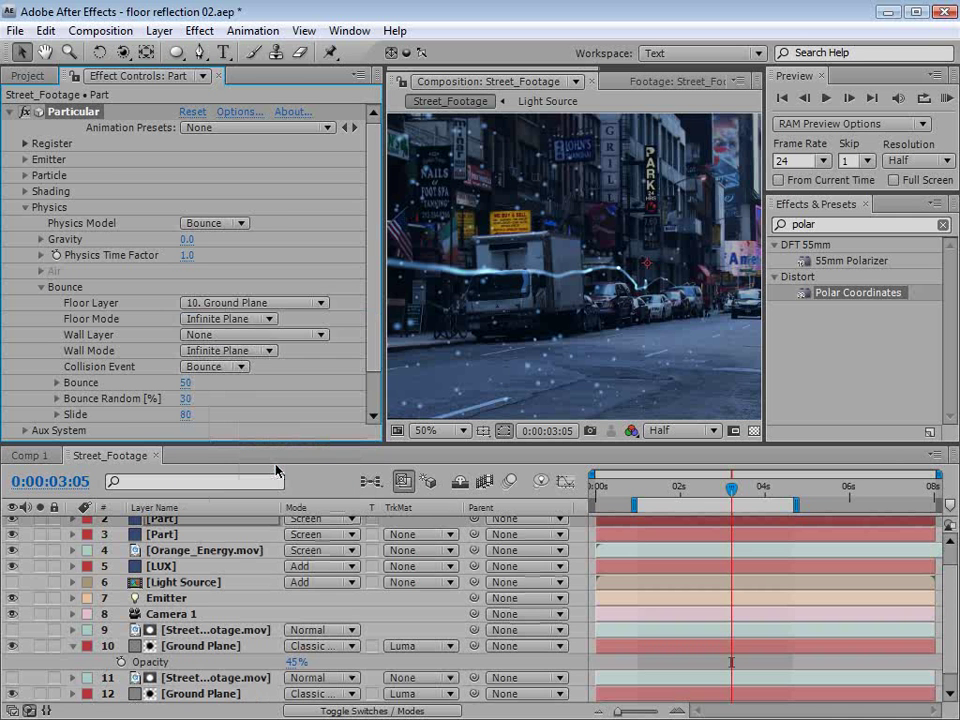
left_click_drag(660, 488, 728, 490)
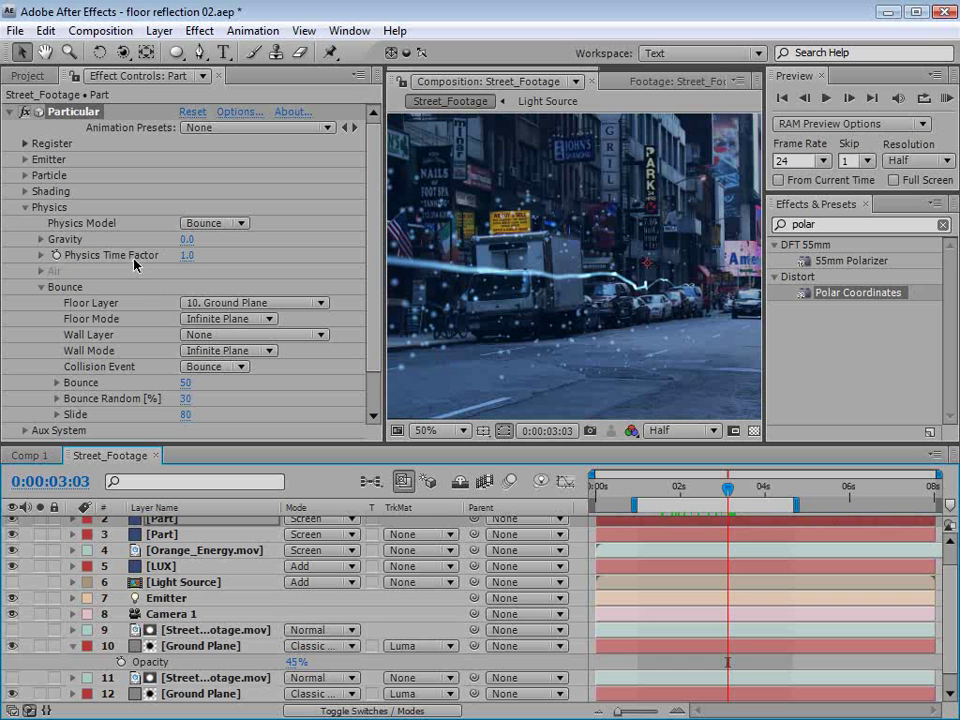
Raise the Physics Gravity to 3910, checking at 0:00:03:01 how the particles fall onto the street.
left_click_drag(190, 240, 310, 232)
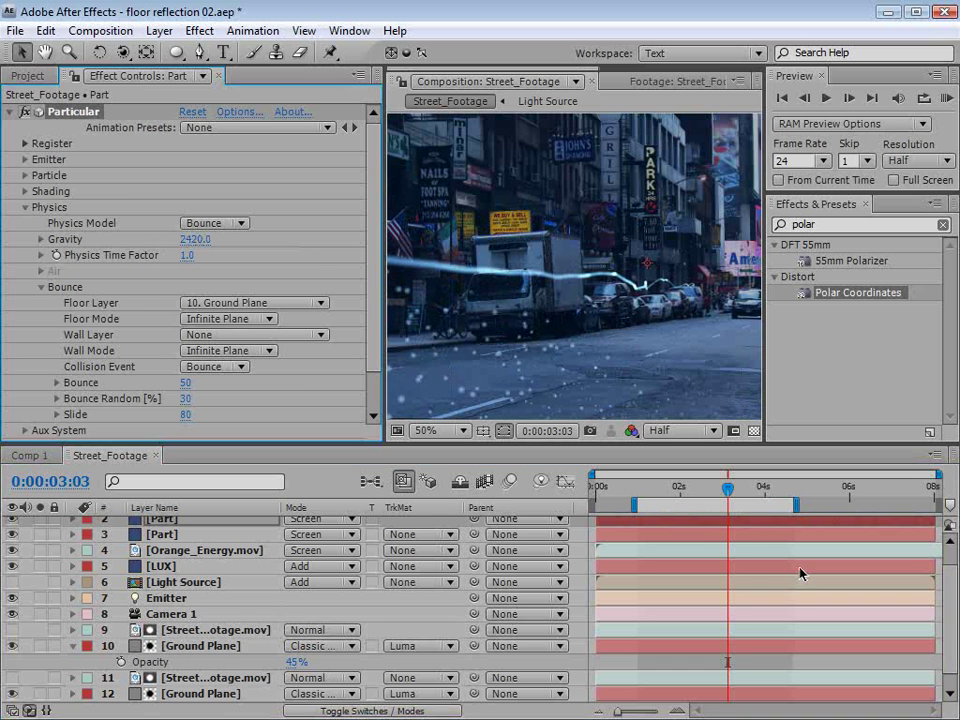
left_click_drag(591, 369, 609, 306)
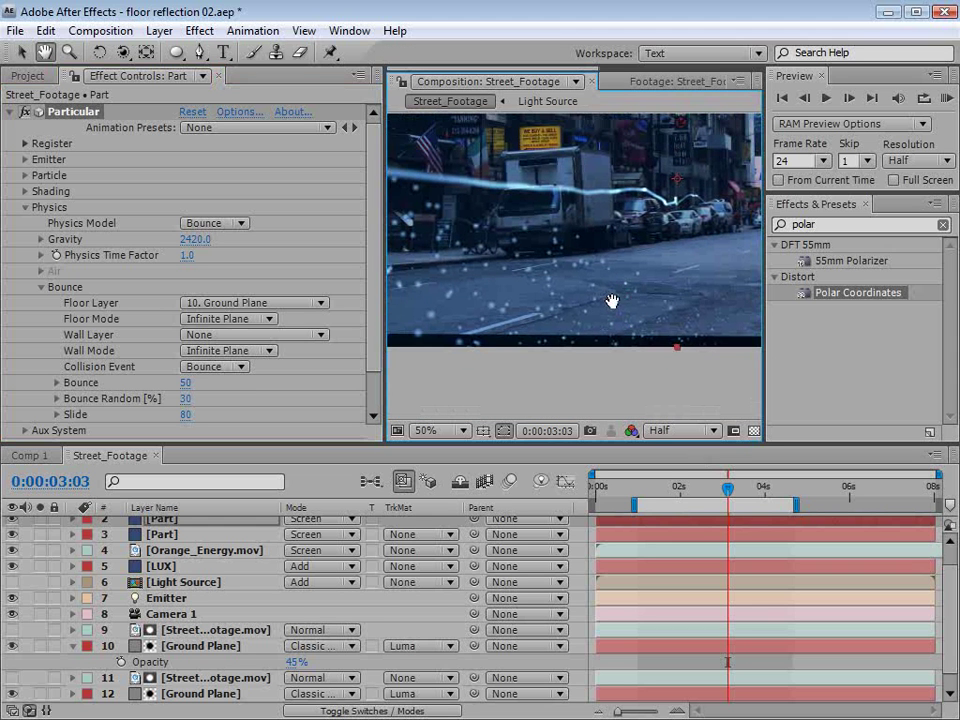
mouse_move(727, 488)
left_mouse_down()
mouse_move(675, 489)
mouse_move(727, 487)
left_mouse_up()
left_click_drag(195, 239, 660, 375)
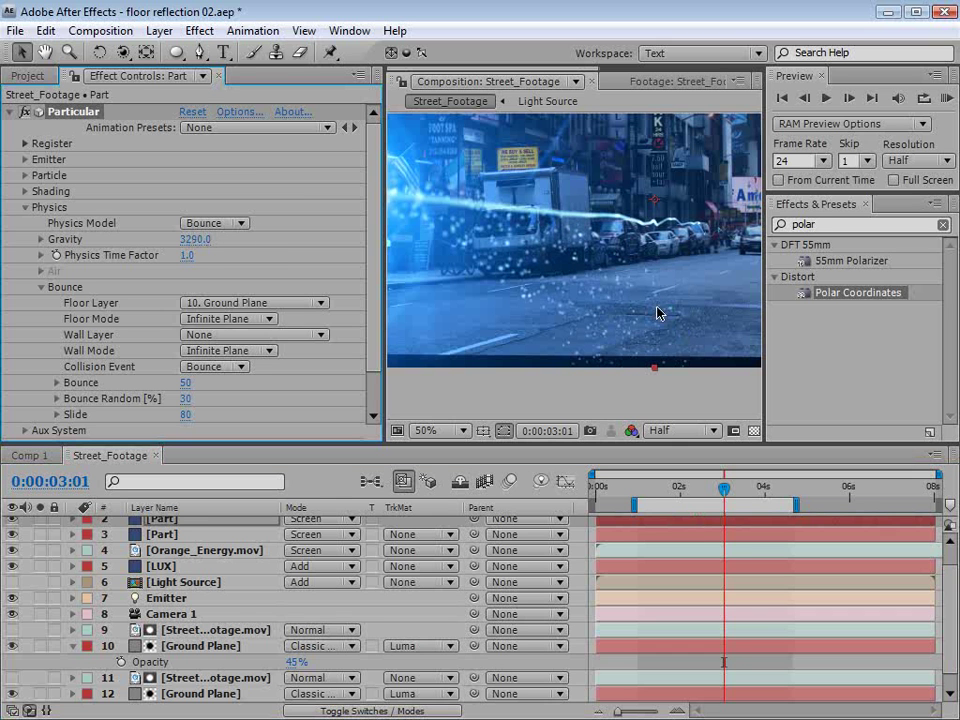
left_click_drag(199, 240, 354, 343)
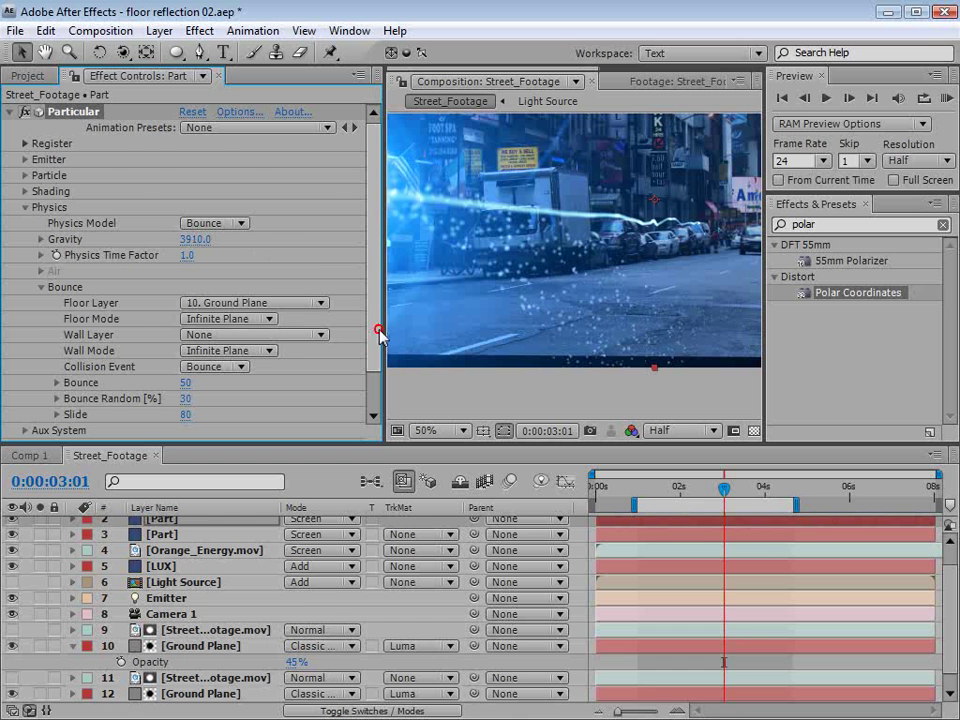
Set the emitter Velocity to 750 and Velocity Random to 62%, and scrub to 0:00:02:23 to check.
left_click(22, 160)
left_click_drag(197, 290, 222, 299)
left_click_drag(668, 492, 721, 507)
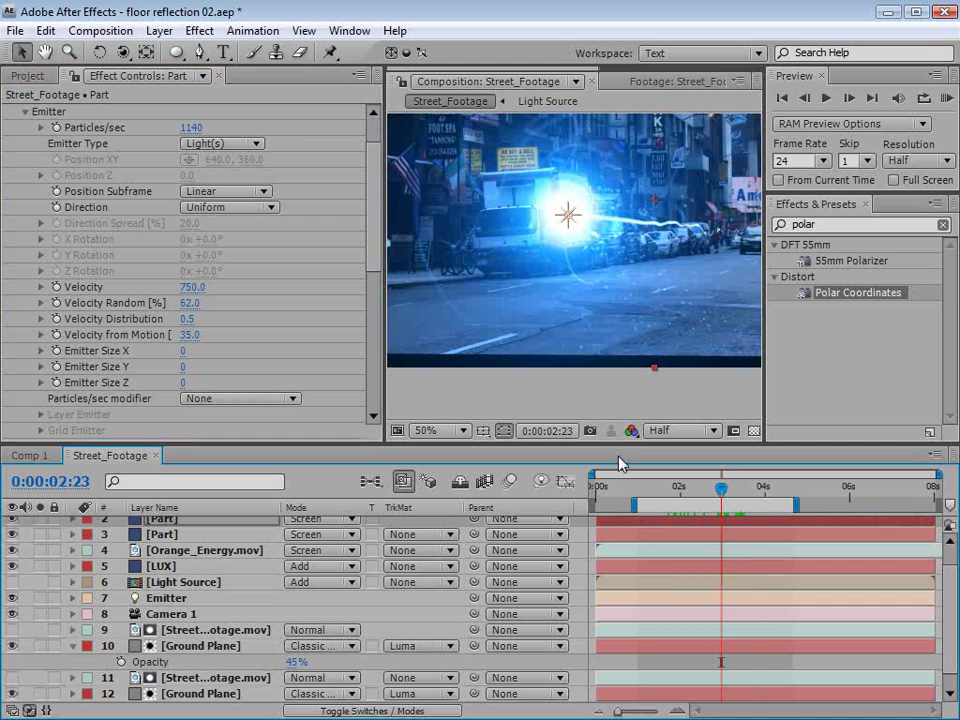
Set the particle Life to 2 seconds and scrub to 0:00:03:05 to check the bouncing particles.
left_click_drag(373, 245, 379, 300)
scroll(381, 328, "down", 5)
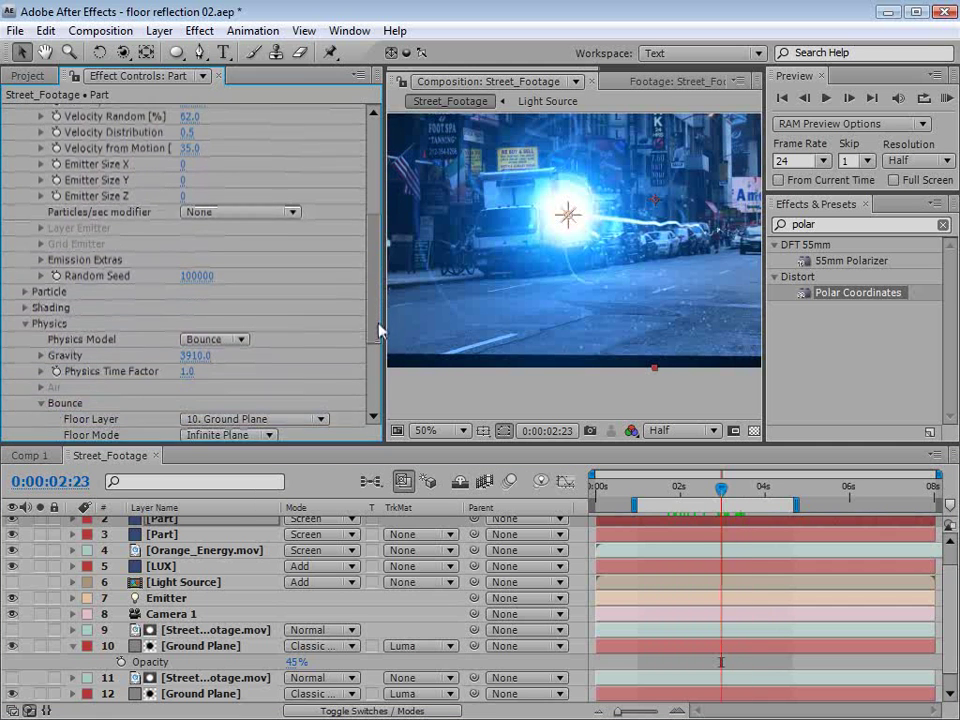
left_click(25, 284)
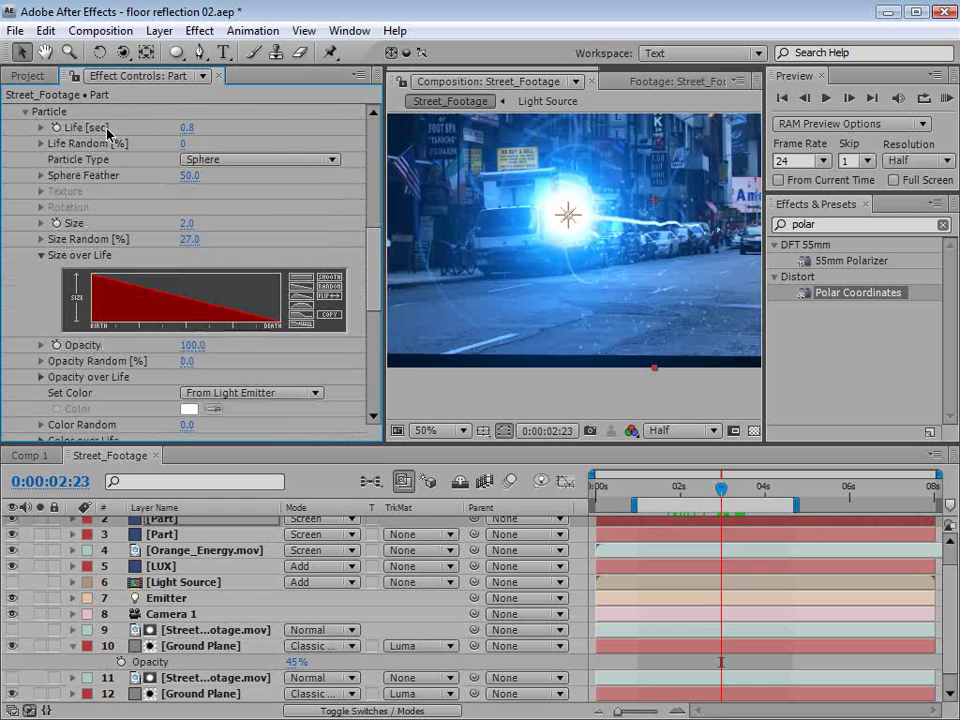
left_click(187, 127)
type("2")
key("Return")
left_click_drag(705, 495, 731, 493)
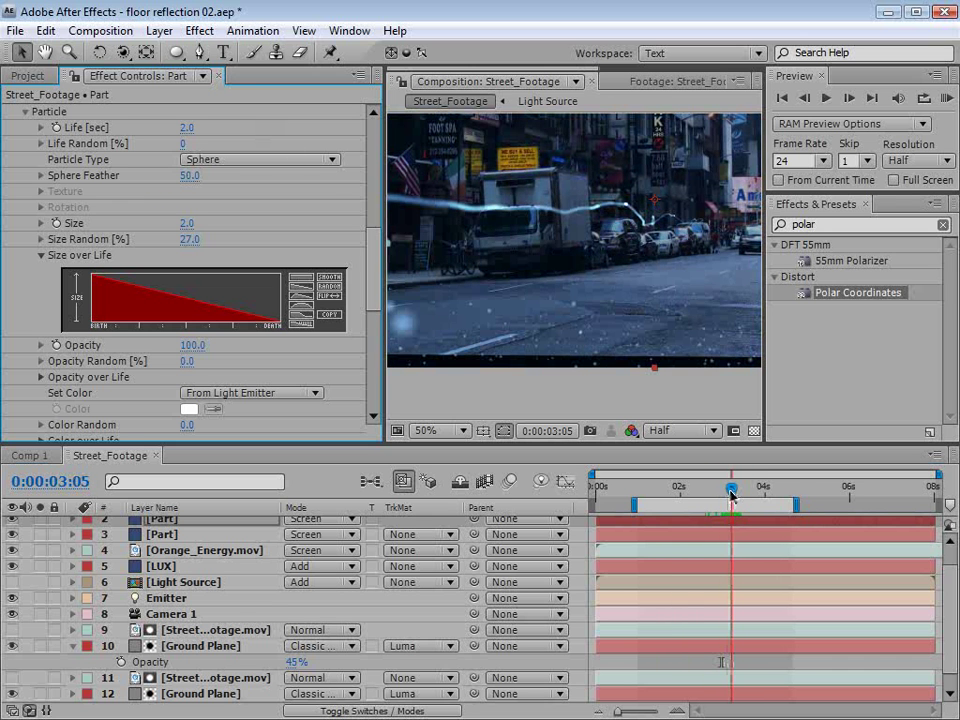
Raise the Bounce Slide value to 109 and step back to 0:00:03:01 to check the particles on the ground.
left_click_drag(373, 278, 373, 392)
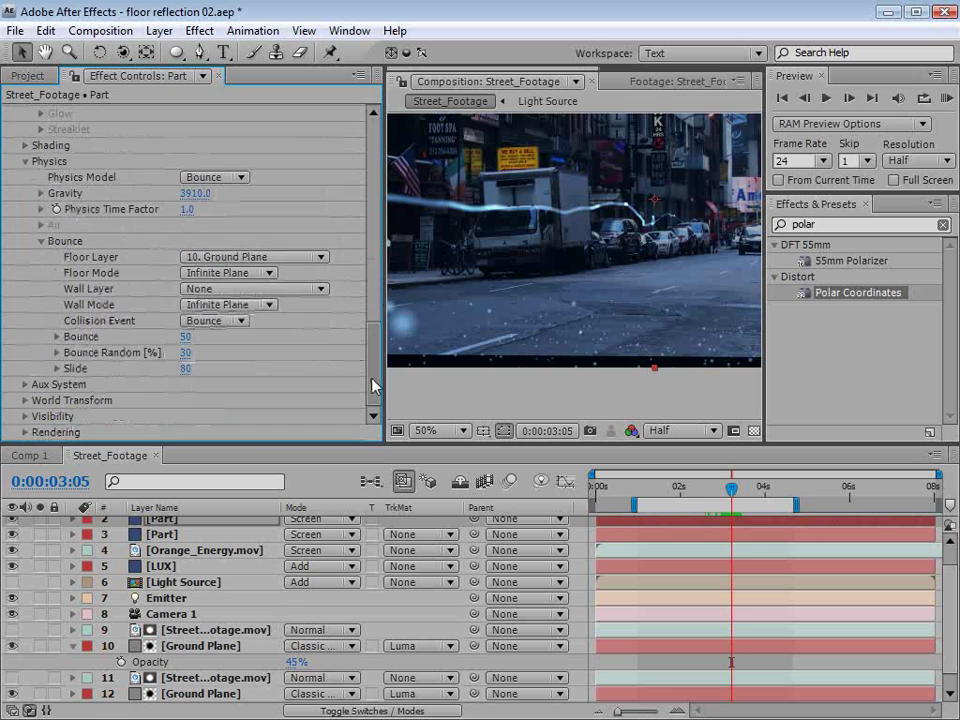
left_click_drag(185, 369, 209, 368)
left_click_drag(686, 487, 729, 495)
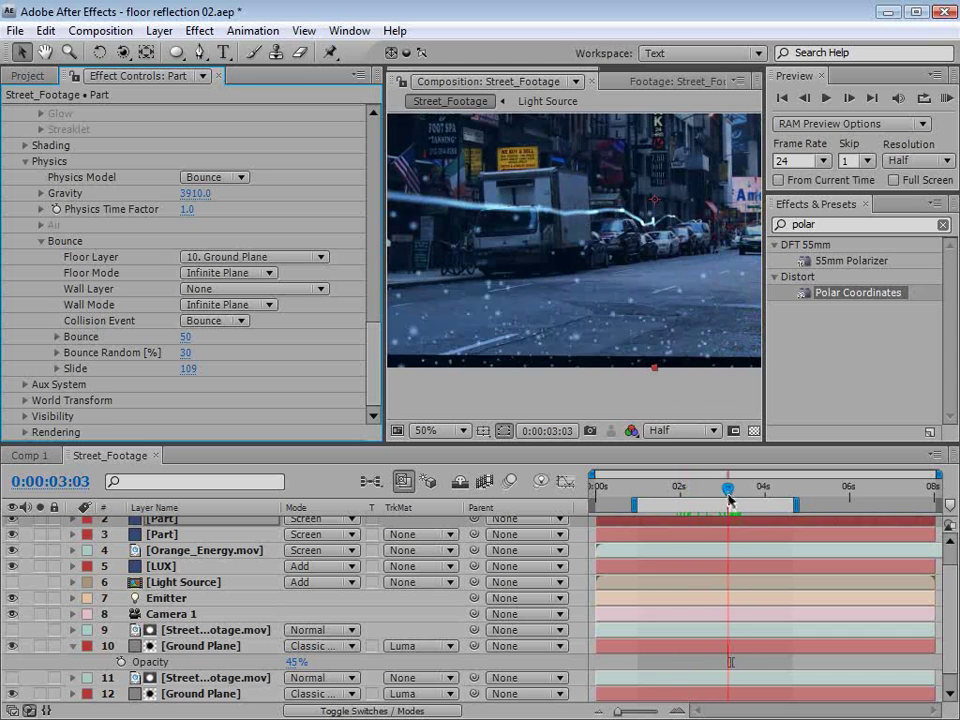
left_click_drag(184, 370, 189, 374)
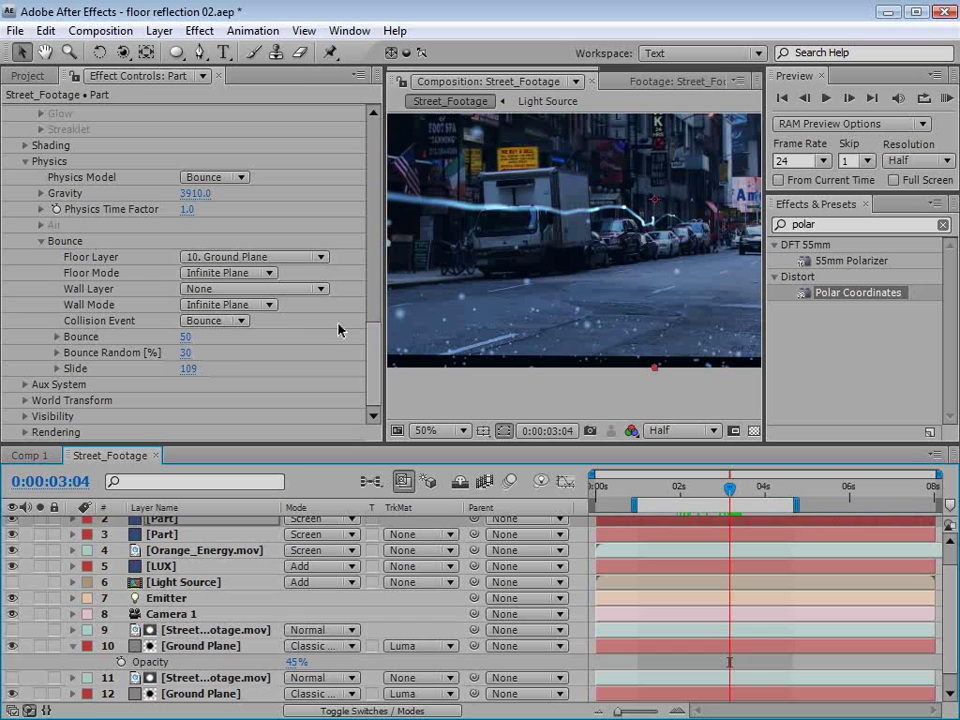
key("Page_Up")
key("Page_Up")
key("Page_Up")
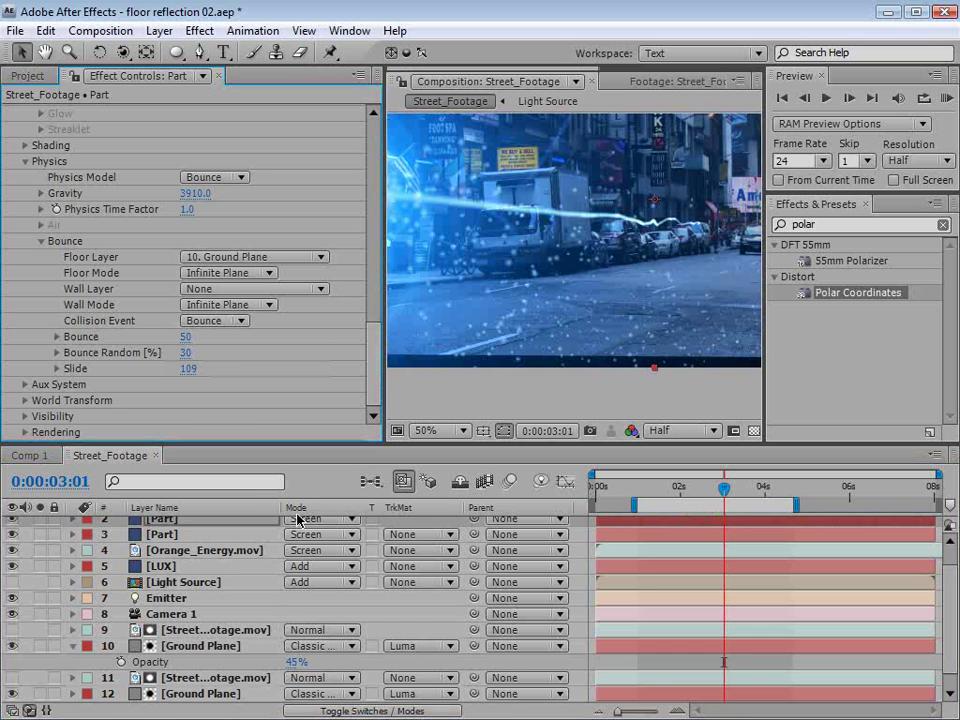
Enable motion blur for the upper Part layer and for the composition, and scrub to 0:00:03:02 to check the streaks.
scroll(296, 571, "up", 1)
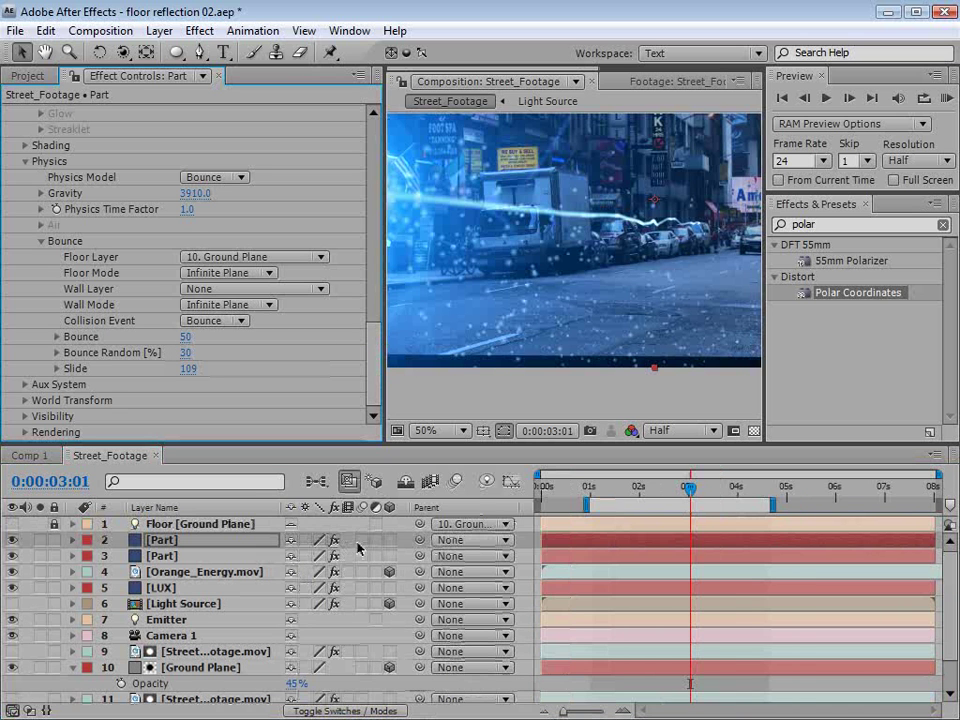
left_click(361, 541)
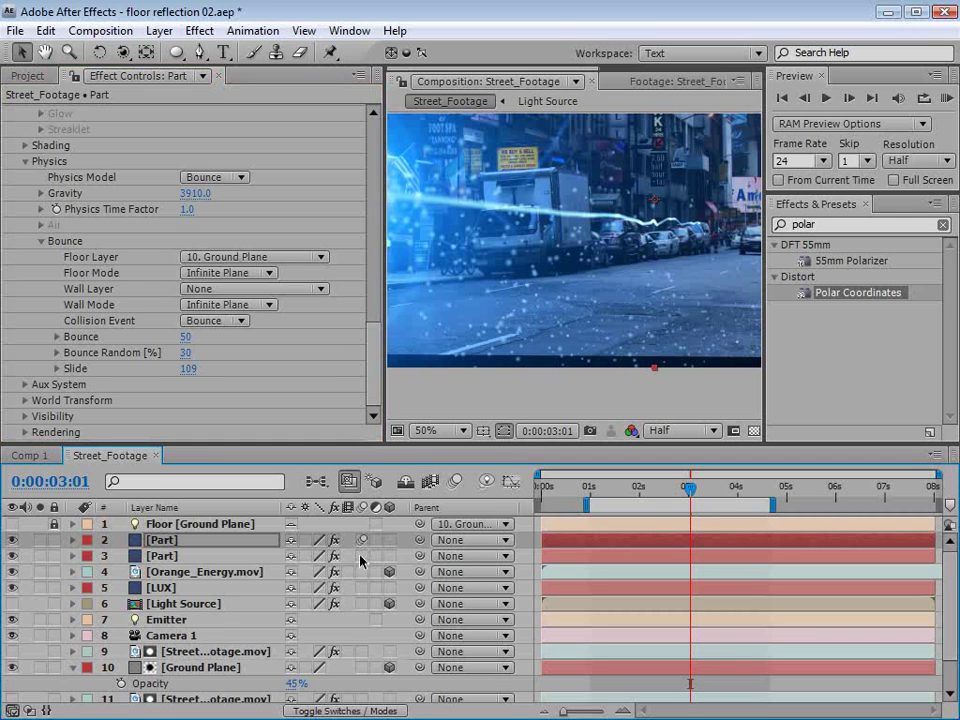
left_click(454, 482)
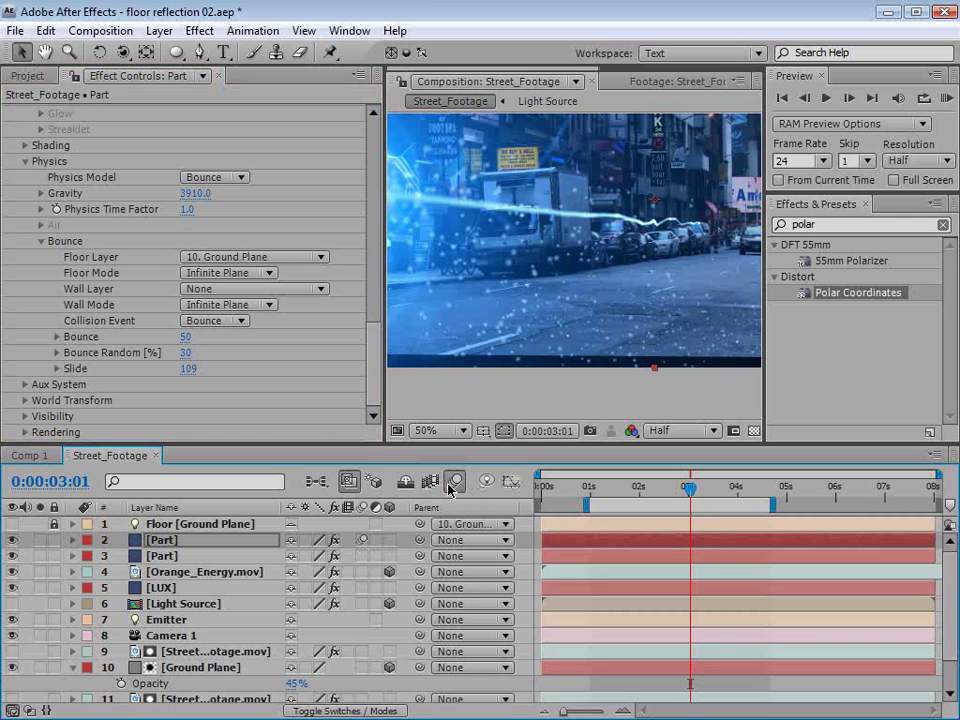
left_click_drag(622, 488, 701, 493)
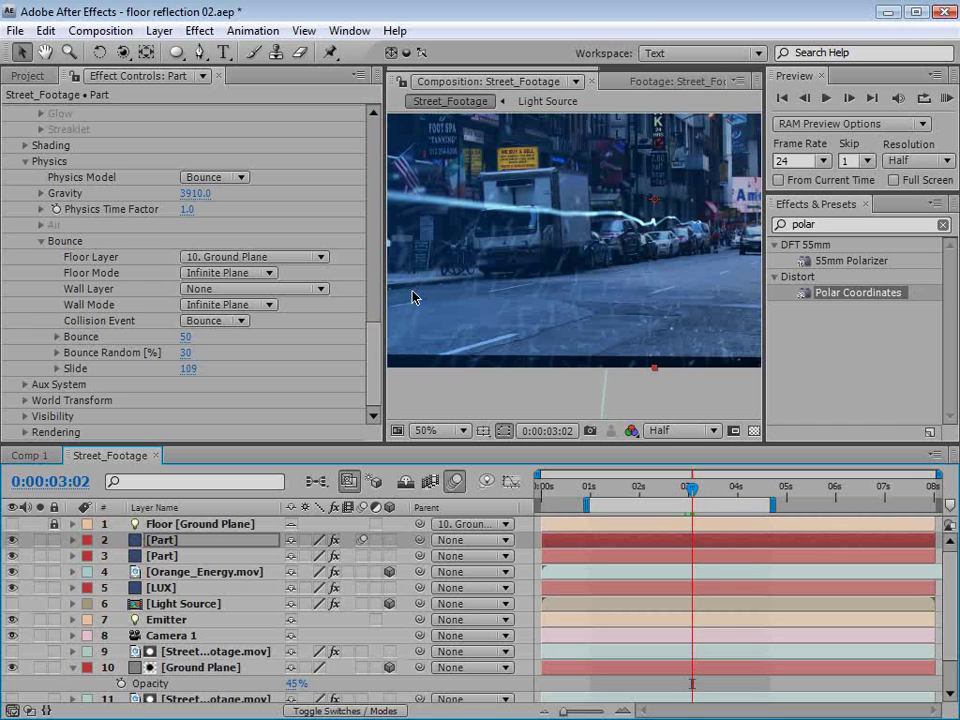
left_click(377, 321)
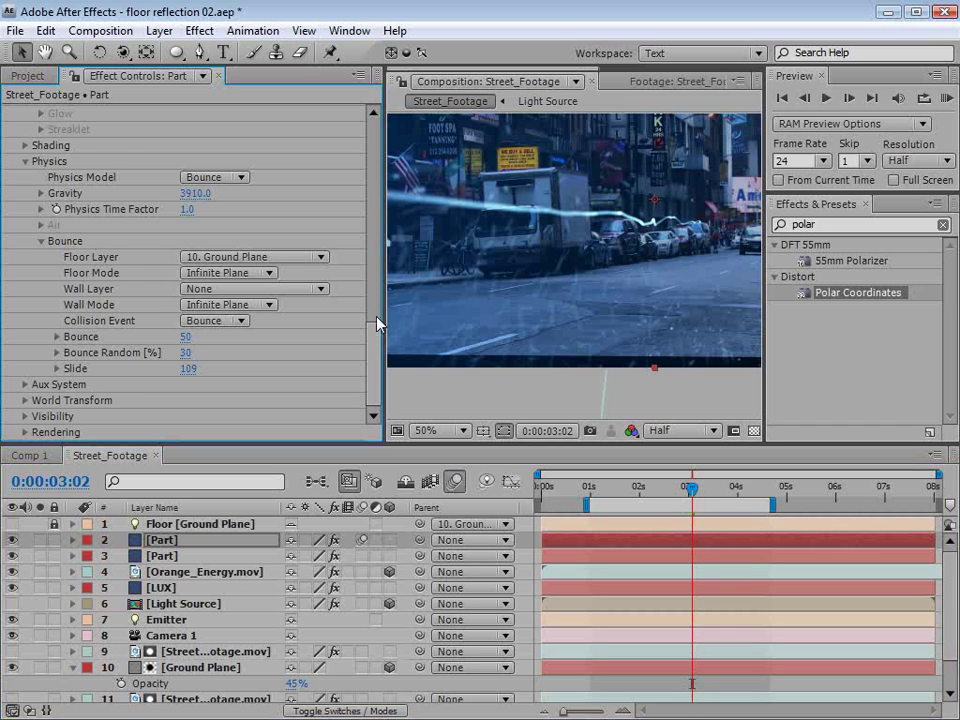
Raise the motion blur Opacity Boost in the upper Part layer's Rendering settings to 21.
left_click(23, 433)
left_click(41, 432)
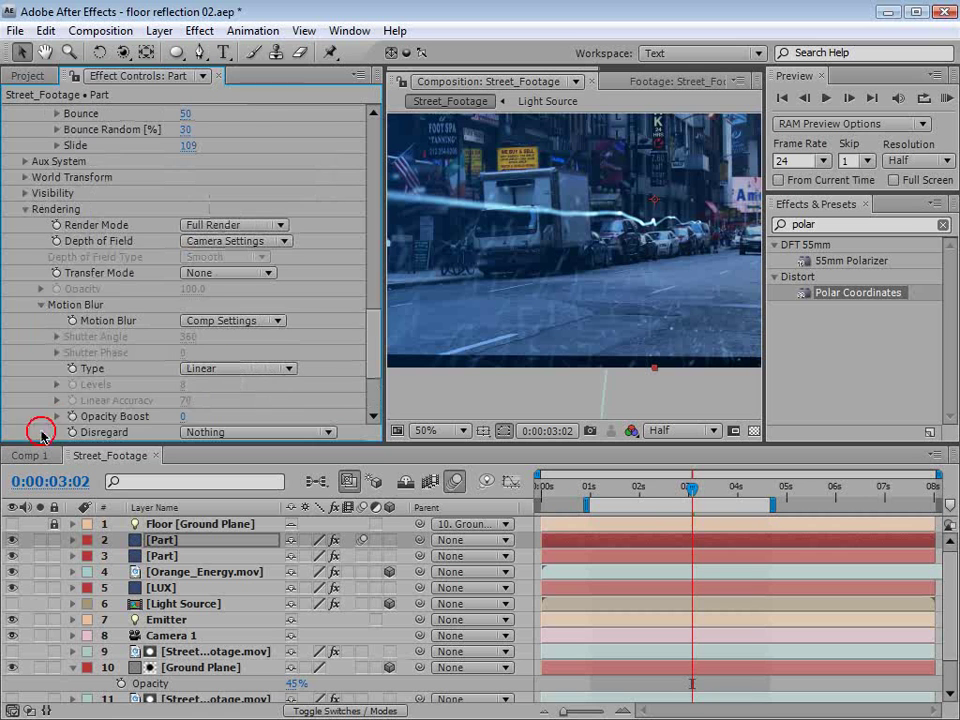
left_click_drag(183, 416, 197, 416)
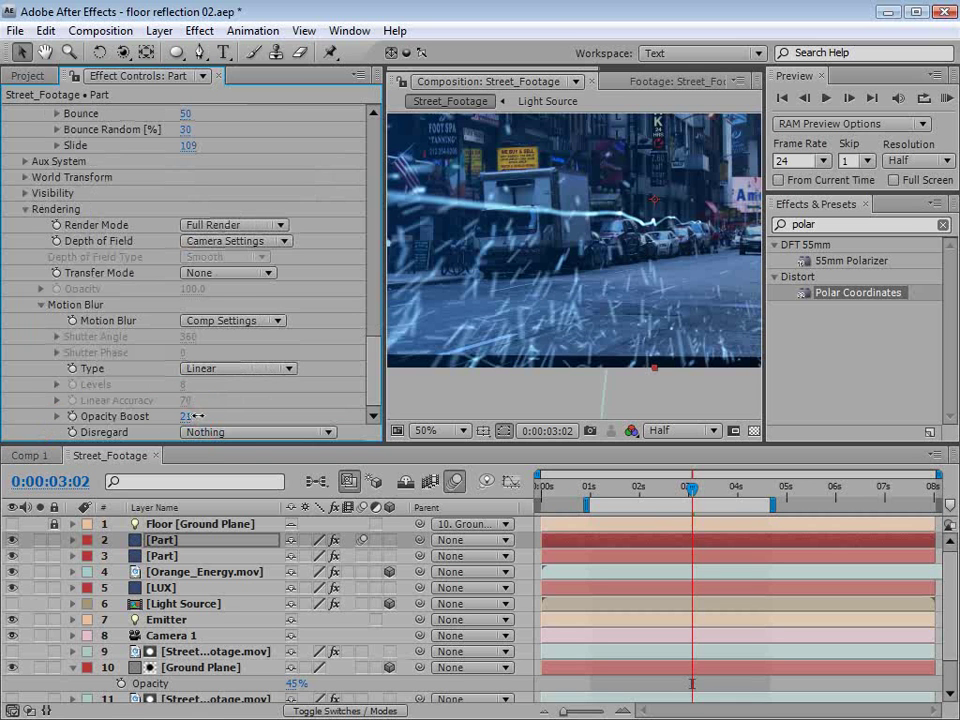
Set the particle Size to 1.5 and scrub to 0:00:02:19 to check the result.
left_click_drag(376, 347, 385, 240)
left_click(190, 195)
type("1.5")
key("Return")
left_click_drag(731, 494, 683, 494)
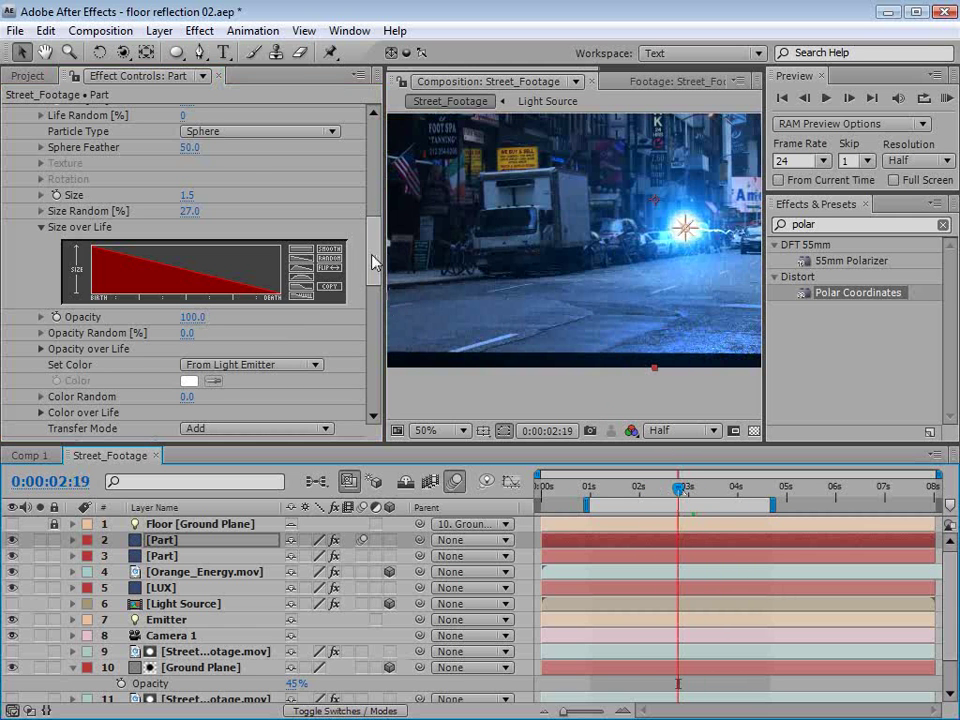
Go to 0:00:03:01 and lower the emitter's Particles/sec to 250 and Velocity from Motion to 12%.
left_click_drag(381, 266, 375, 148)
mouse_move(680, 489)
left_mouse_down()
mouse_move(709, 490)
mouse_move(690, 492)
left_mouse_up()
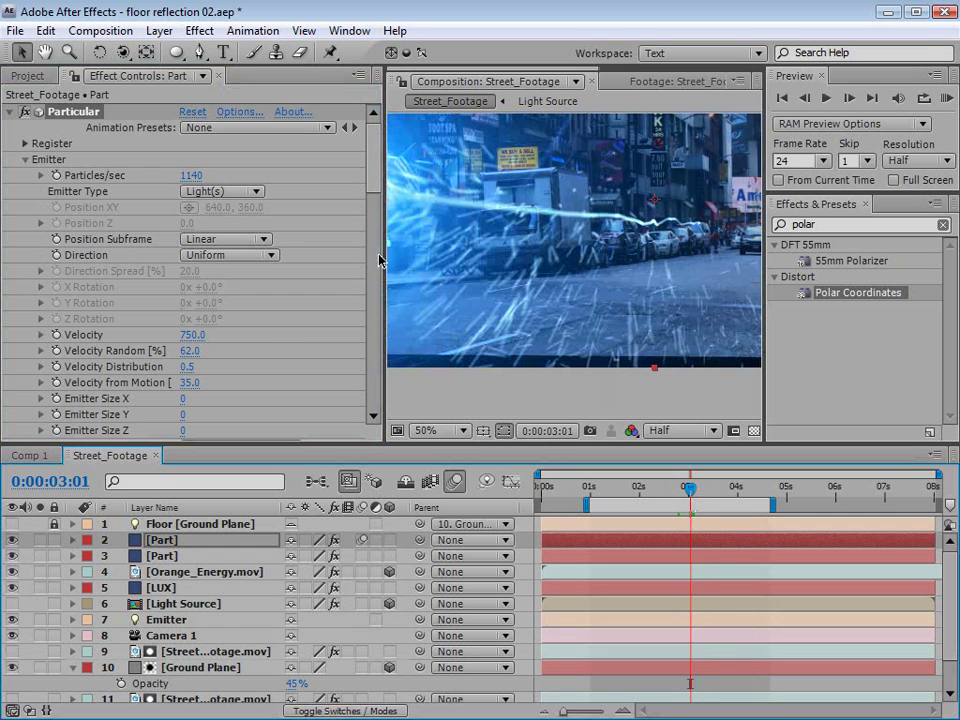
left_click(190, 175)
type("0")
key("Return")
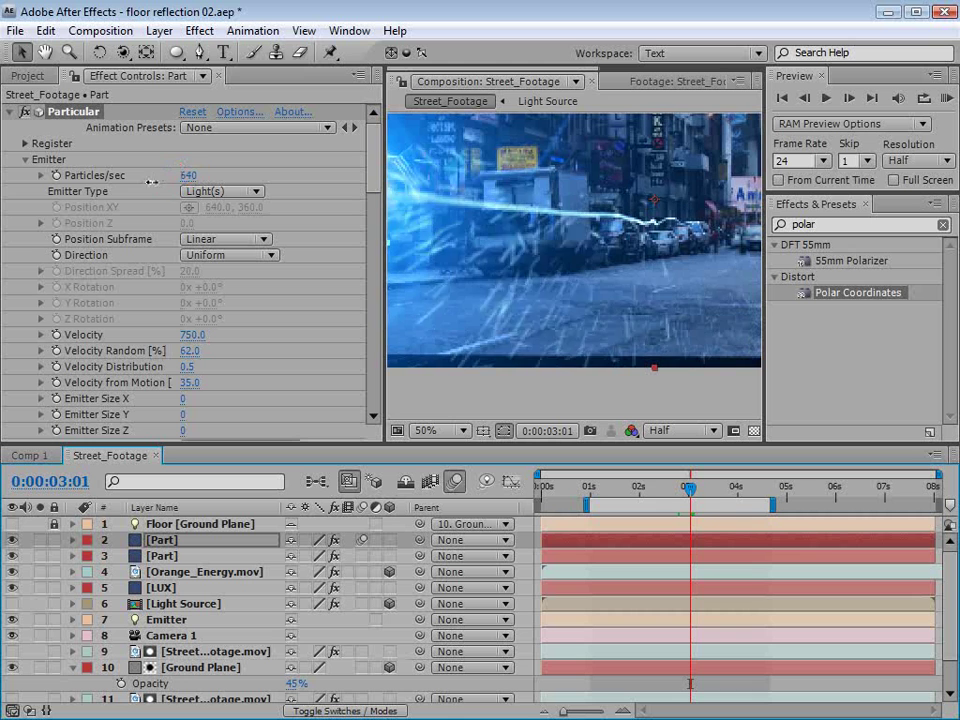
left_click_drag(103, 204, 129, 206)
left_click_drag(197, 388, 181, 385)
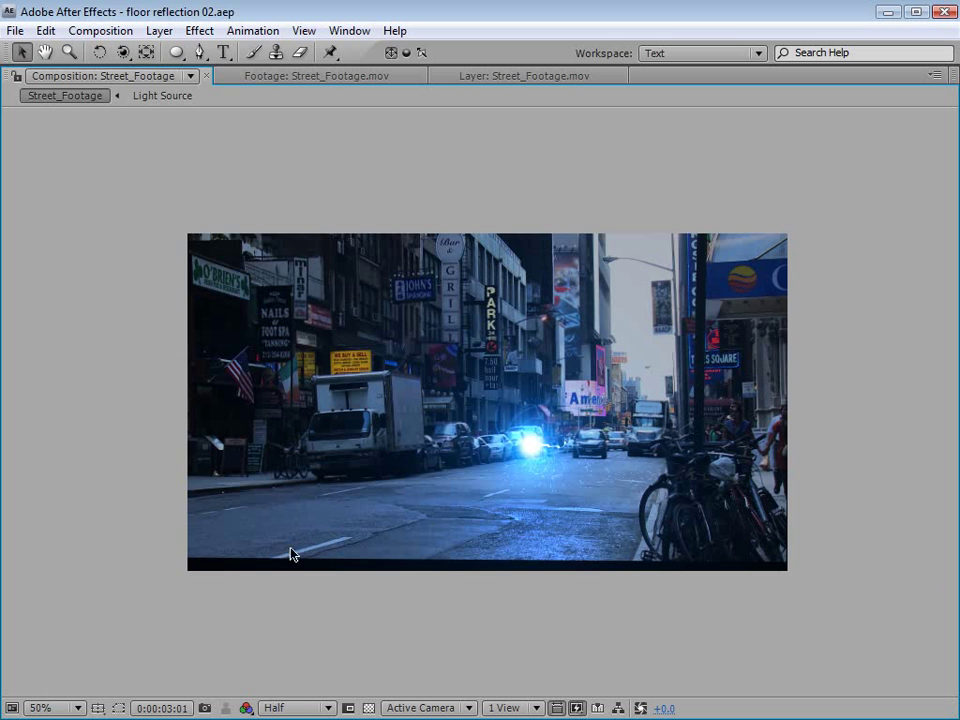
Enlarge the Street_Footage composition to 1600 × 900 px with the aspect ratio locked, and check the frame at 0:00:03:09.
key("grave")
mouse_move(723, 489)
left_mouse_down()
mouse_move(636, 493)
mouse_move(739, 490)
left_mouse_up()
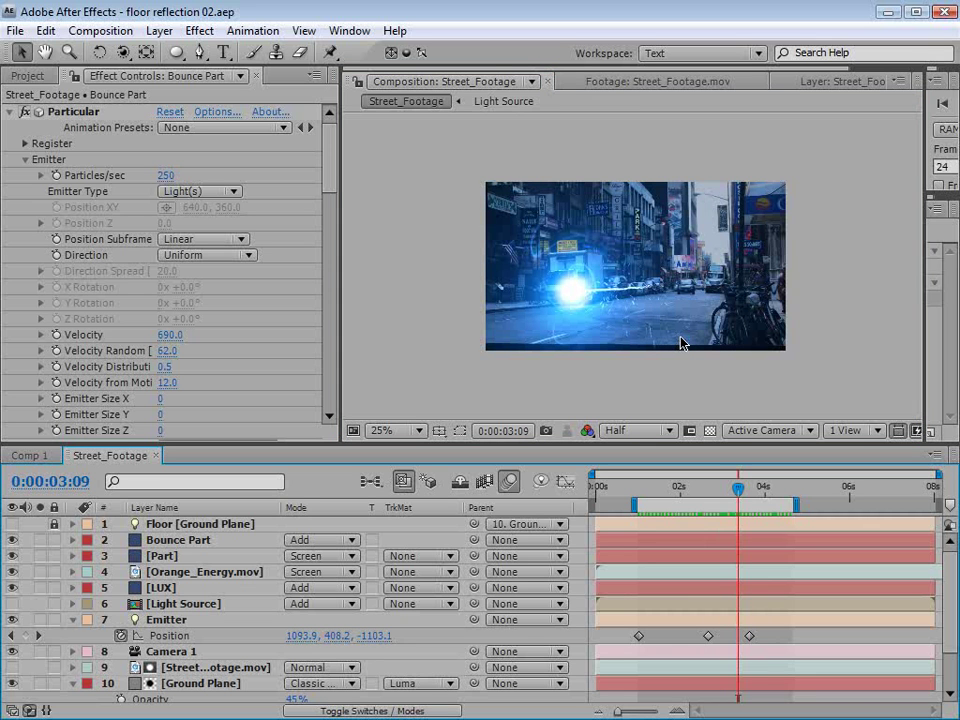
left_click(100, 31)
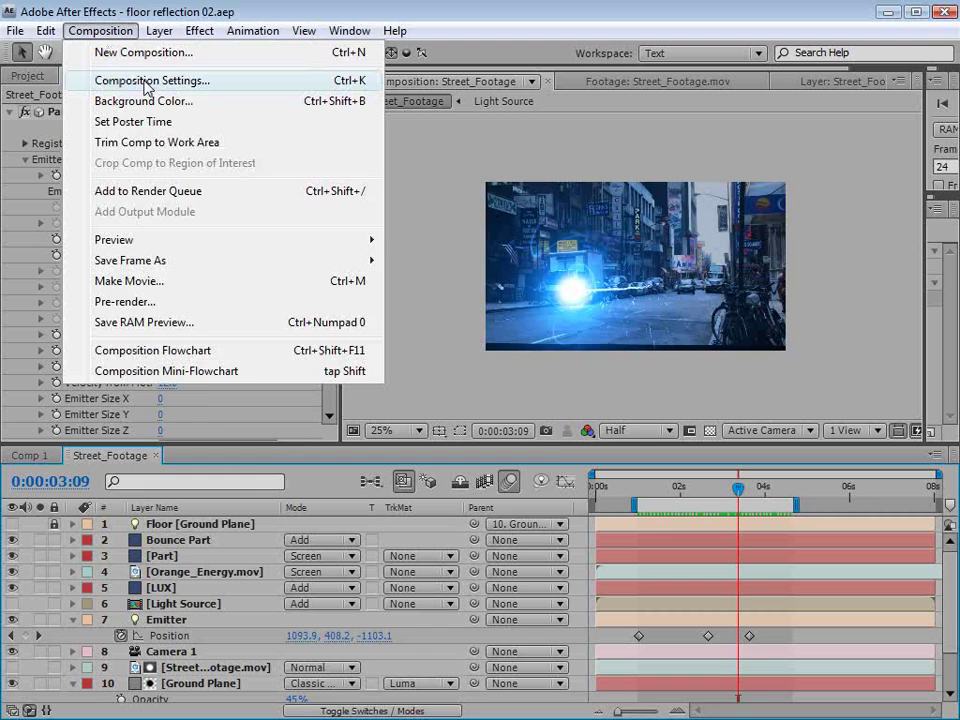
left_click(145, 80)
left_click_drag(320, 190, 356, 312)
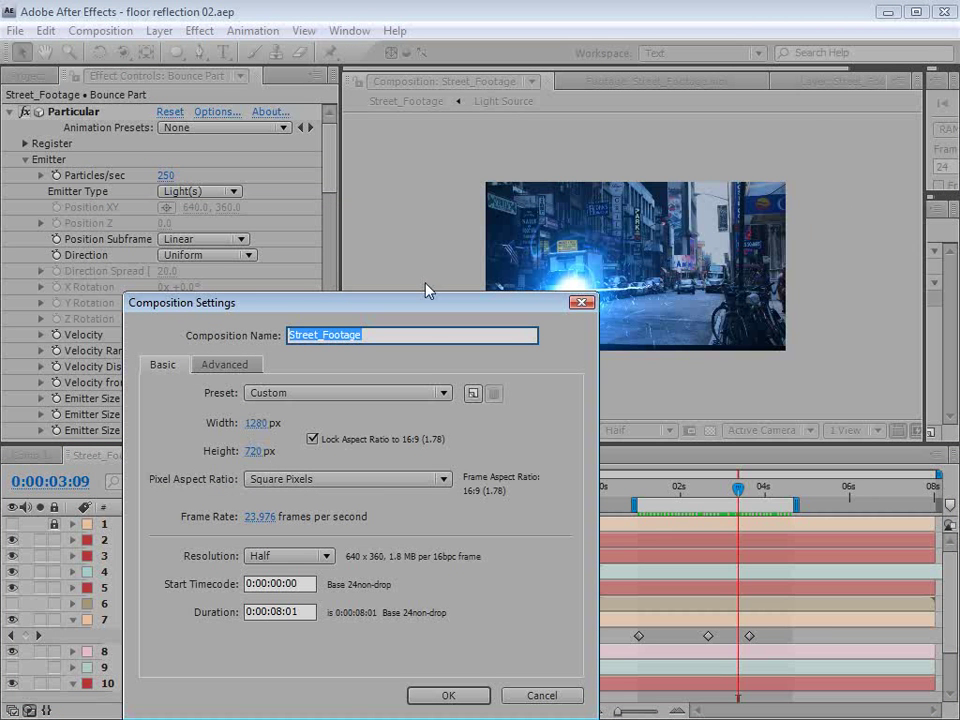
left_click(256, 423)
type("1600")
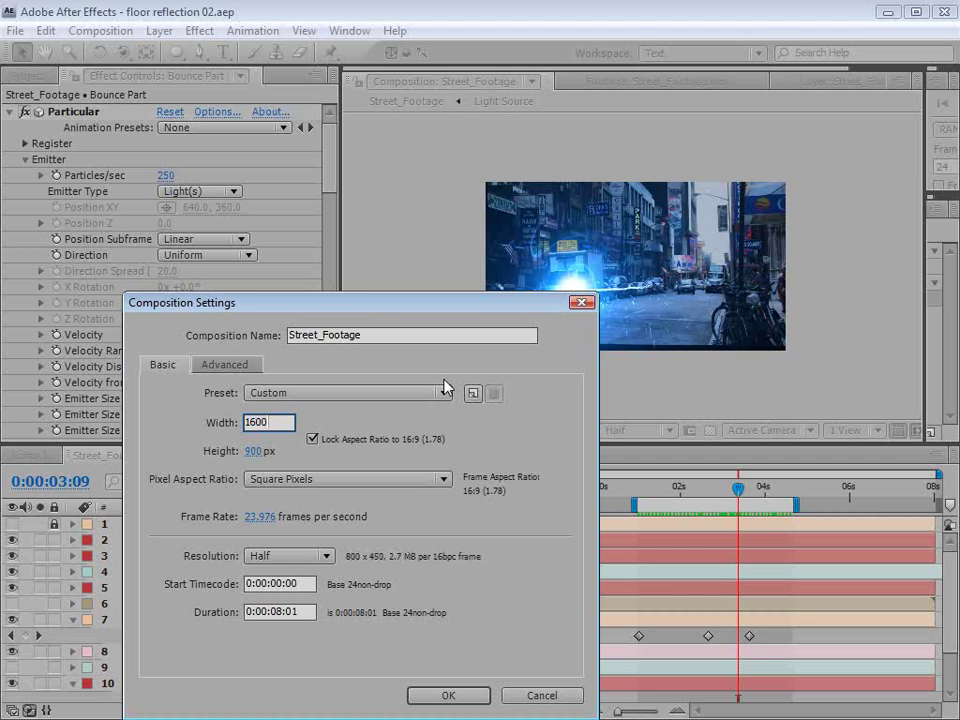
left_click(448, 695)
left_click_drag(675, 488, 742, 499)
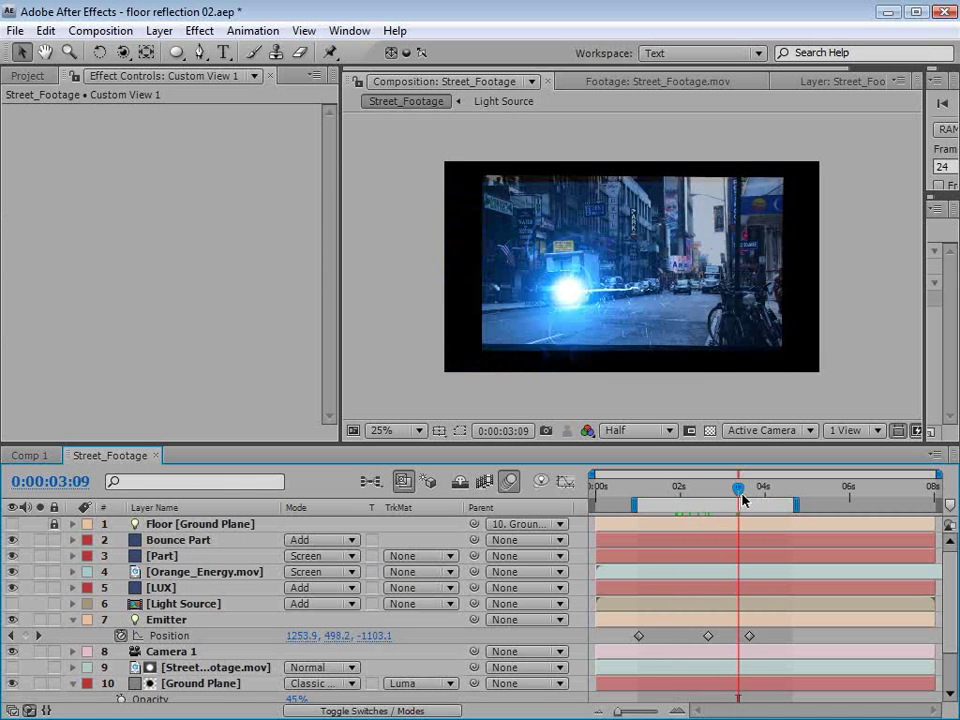
Resize the LUX layer's solid to match the composition size.
left_click(170, 543)
left_click(170, 557)
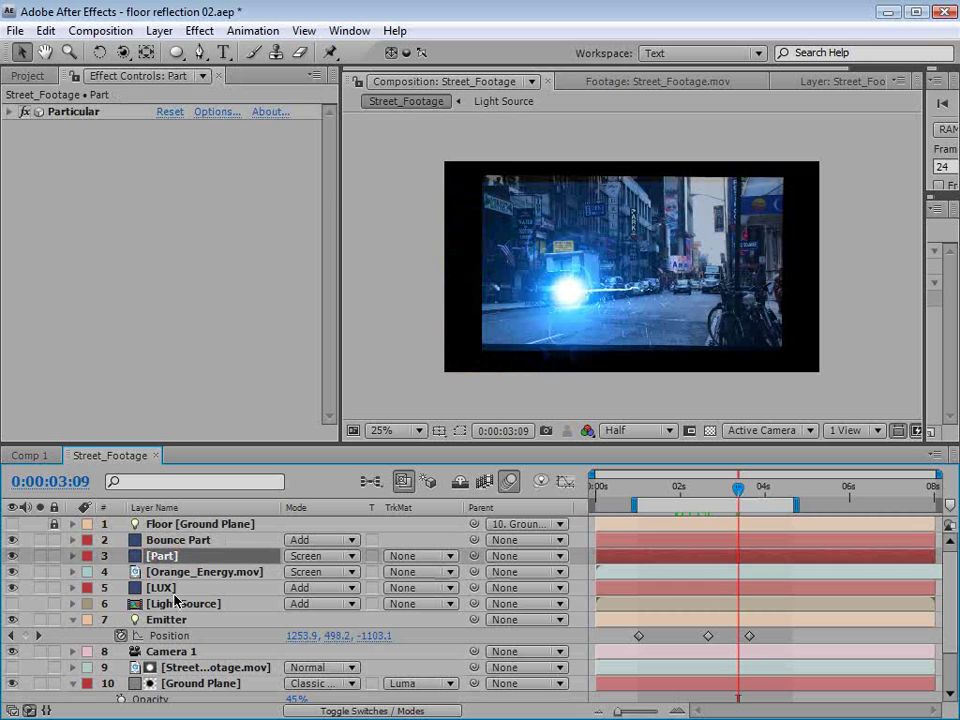
left_click(172, 589)
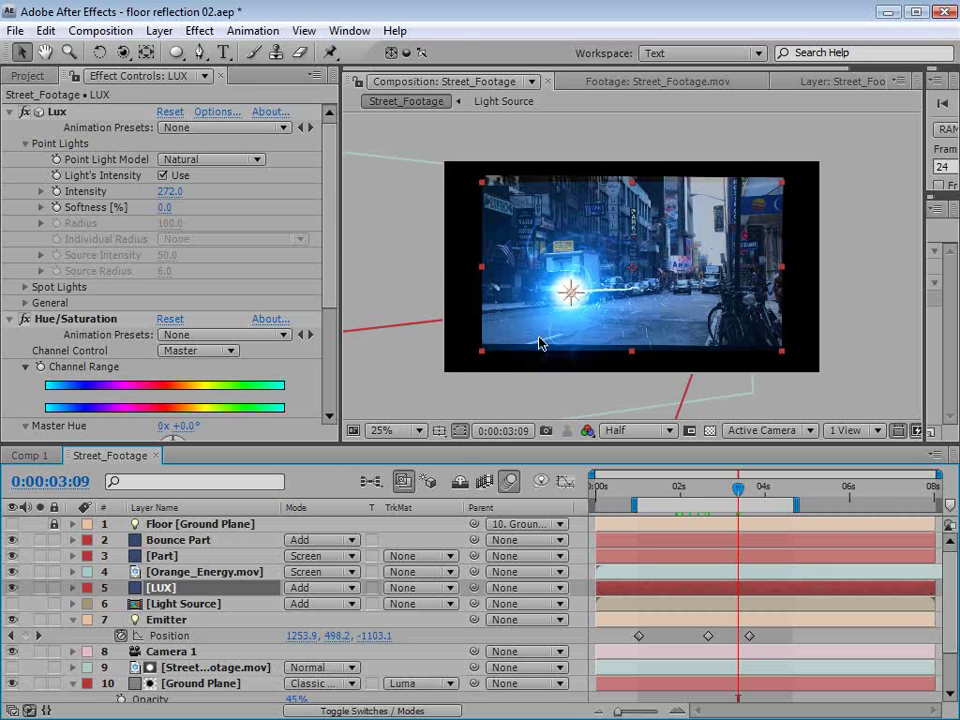
left_click(159, 30)
left_click(171, 71)
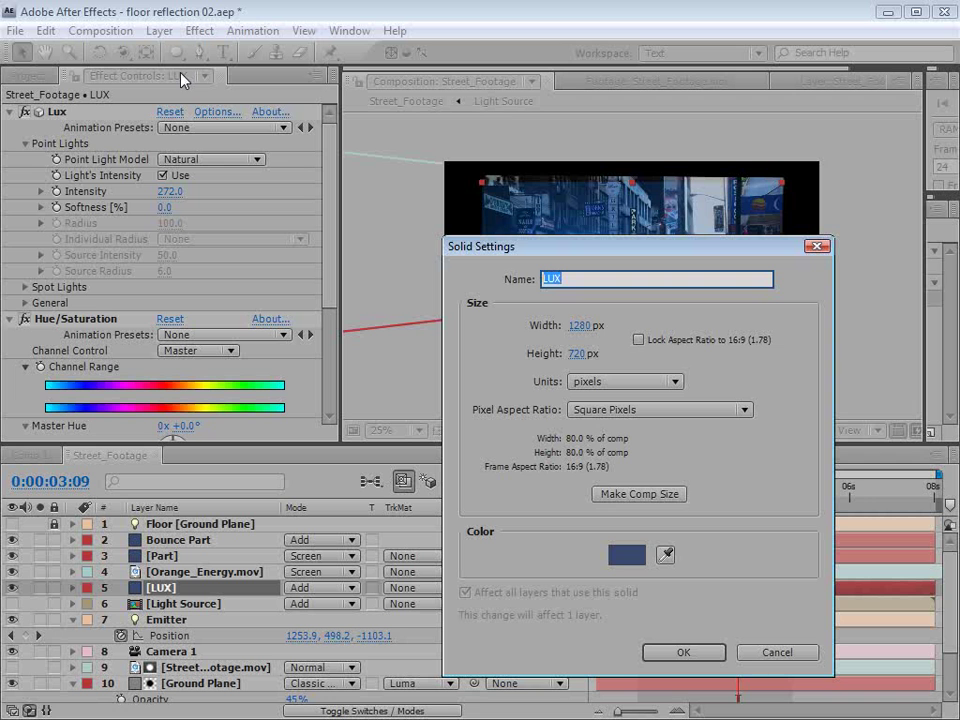
left_click(639, 494)
left_click(683, 652)
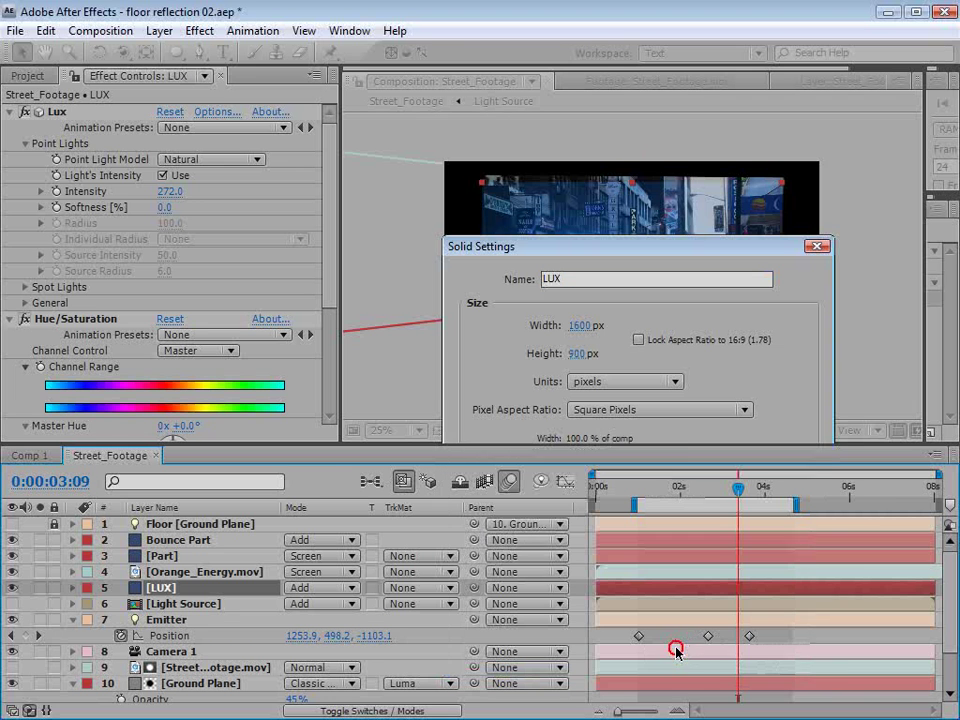
Resize the Part layer's solid to the composition size as a new solid.
left_click(162, 555)
left_click(159, 30)
left_click(178, 71)
left_click(639, 494)
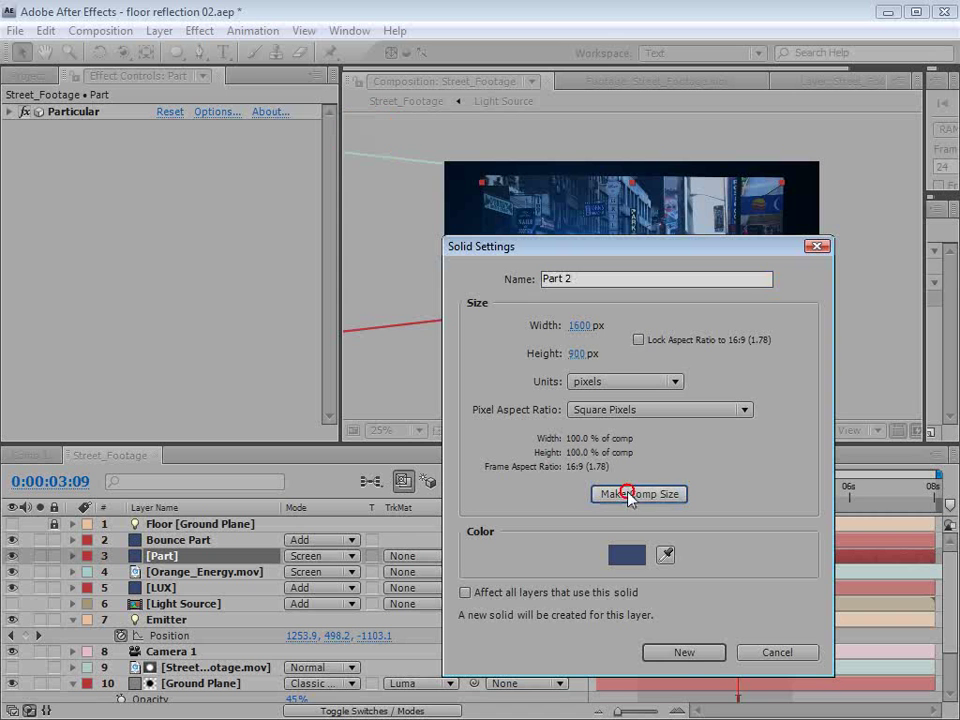
left_click(683, 653)
Resize the Bounce Part layer's solid to the composition size and scrub to 0:00:03:09 to check the particles.
left_click(132, 543)
left_click(159, 30)
left_click(170, 71)
left_click(665, 494)
left_click(685, 652)
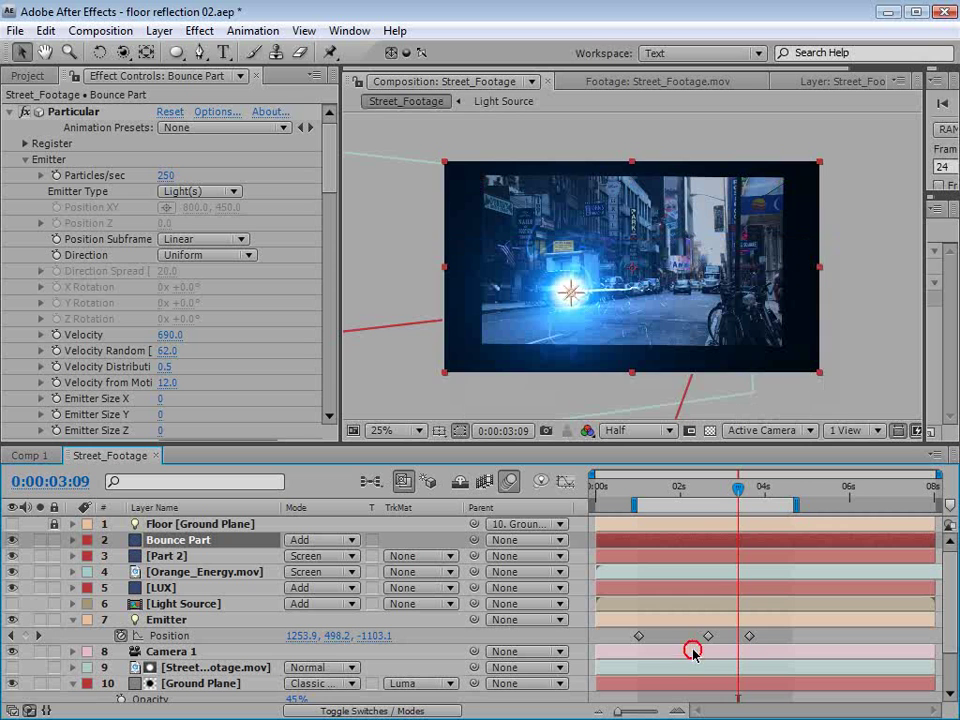
left_click_drag(720, 479, 738, 488)
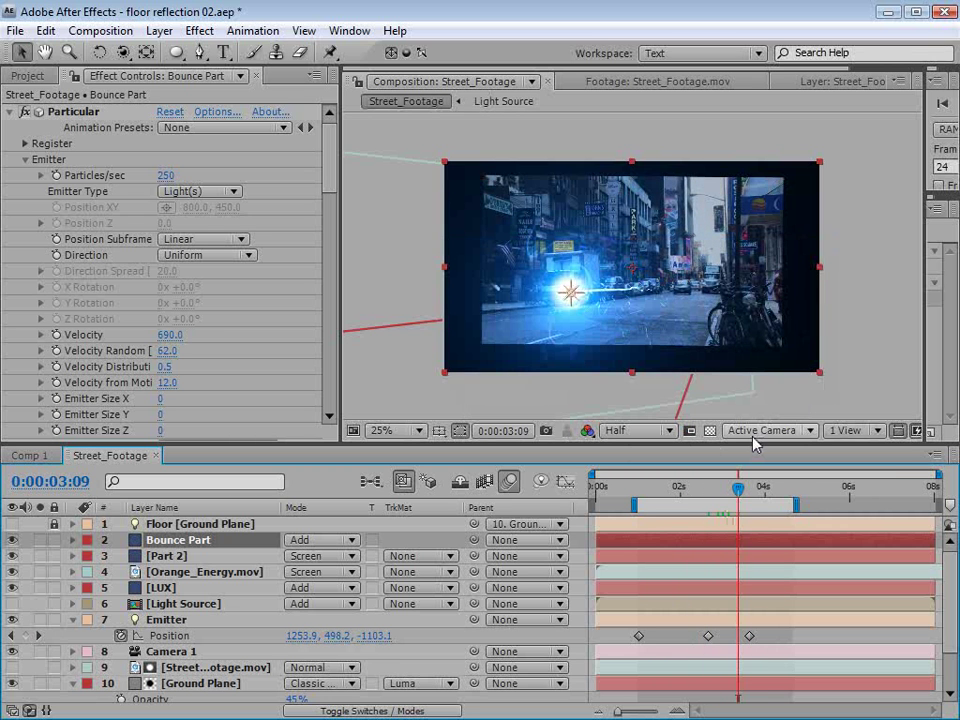
Nest the Street_Footage composition in a new composition and set the new one's size to 1280 × 720 px.
left_click(28, 75)
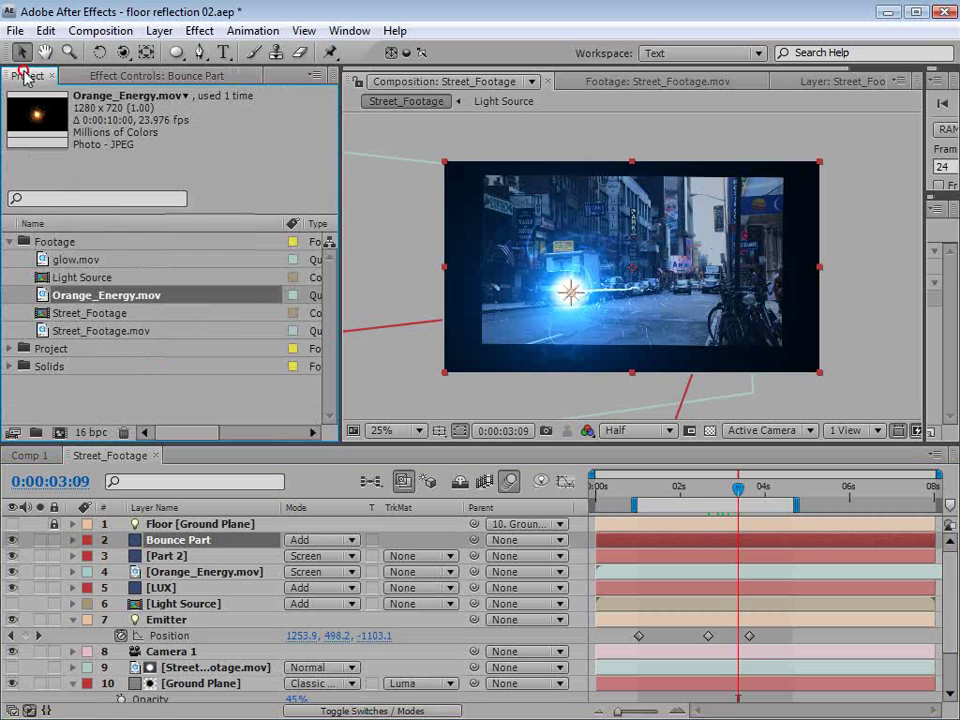
left_click_drag(60, 313, 58, 437)
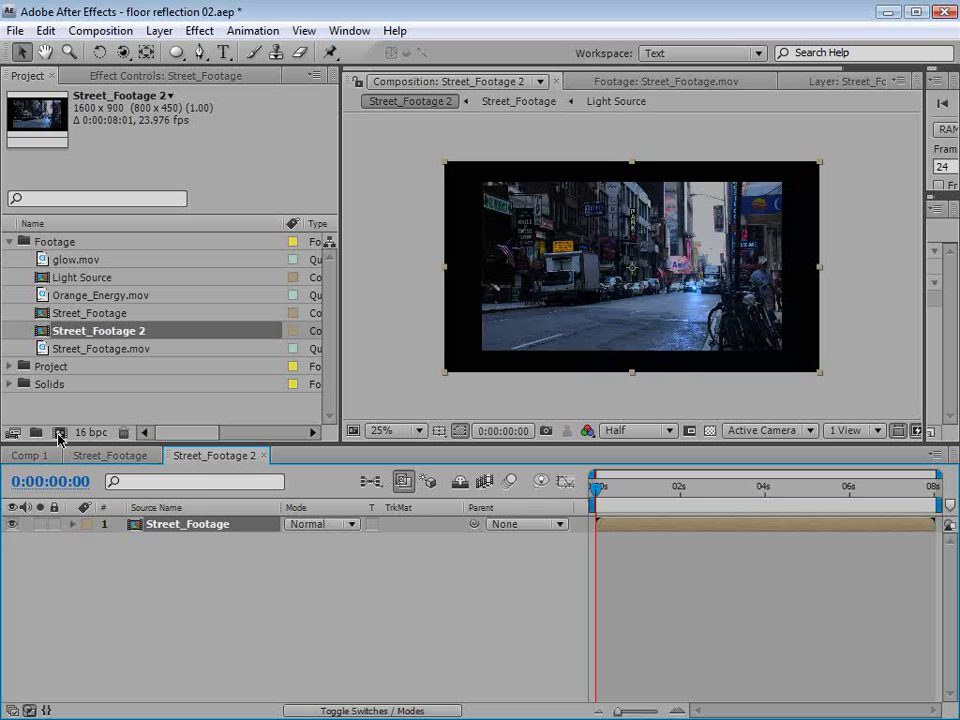
left_click(103, 40)
left_click(122, 80)
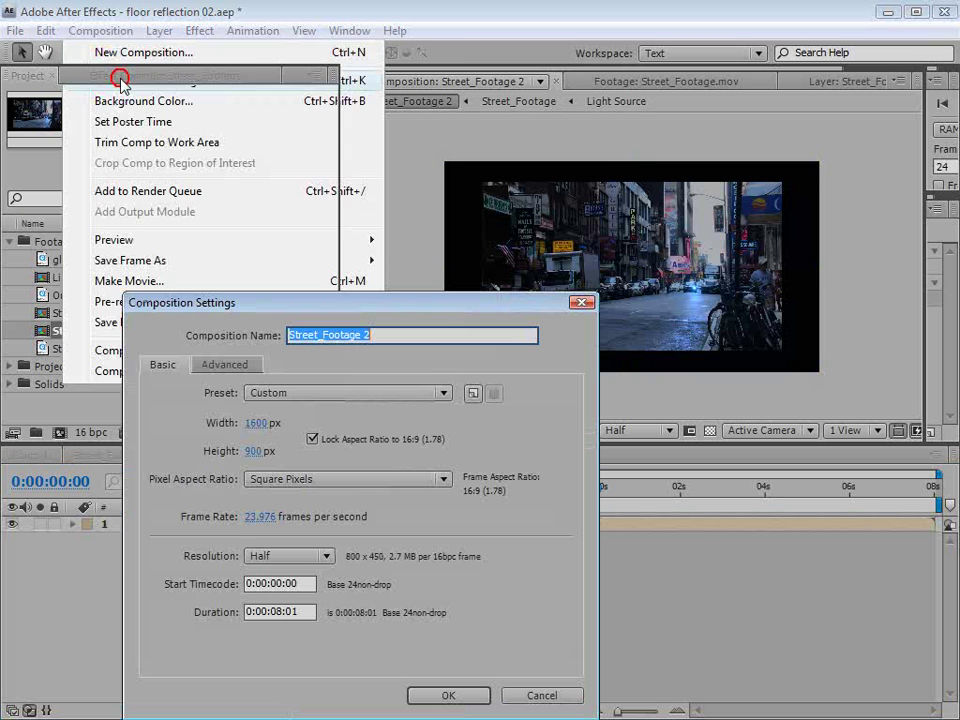
left_click(253, 425)
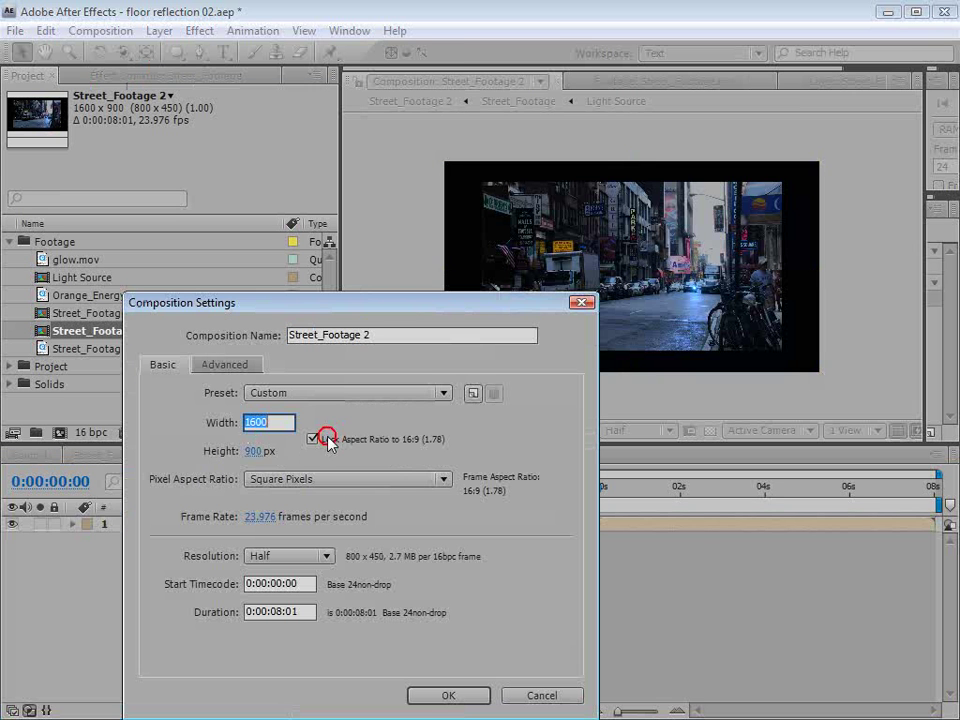
type("1280")
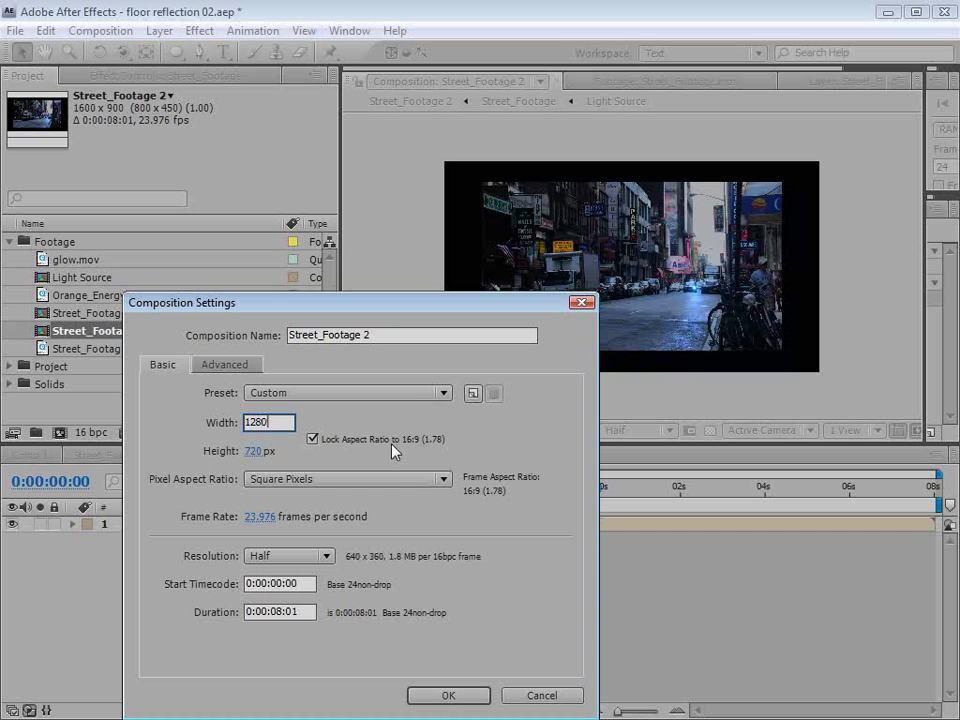
left_click(452, 696)
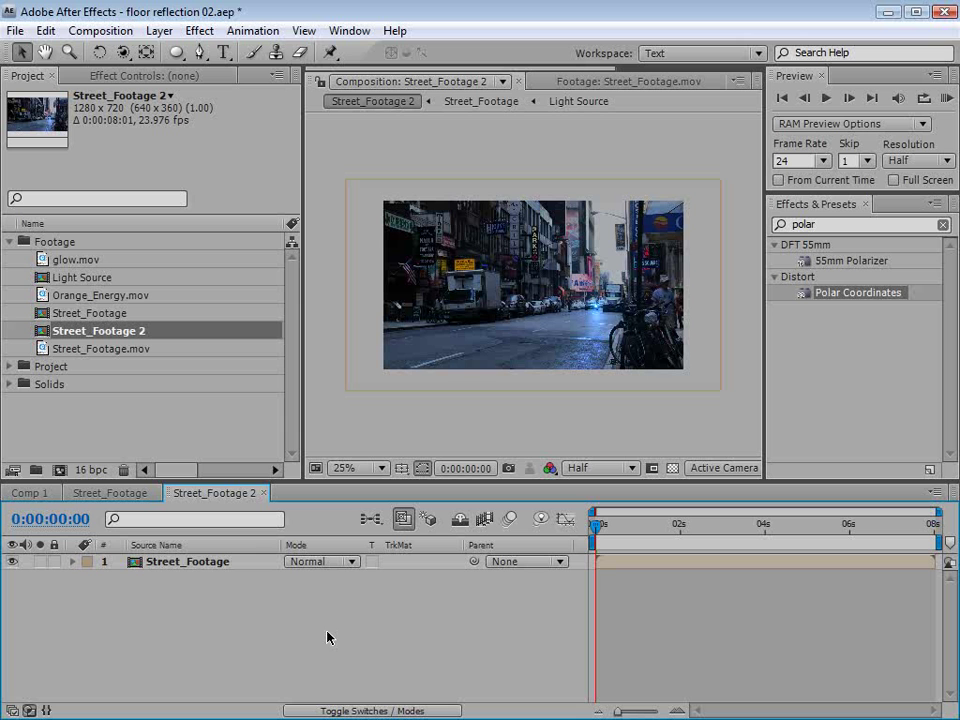
Split the Street_Footage 2 timeline into its own panel above the Street_Footage timeline and enlarge both for side-by-side work.
left_click(218, 495)
mouse_move(220, 500)
left_mouse_down()
mouse_move(231, 521)
mouse_move(231, 493)
mouse_move(222, 521)
left_mouse_up()
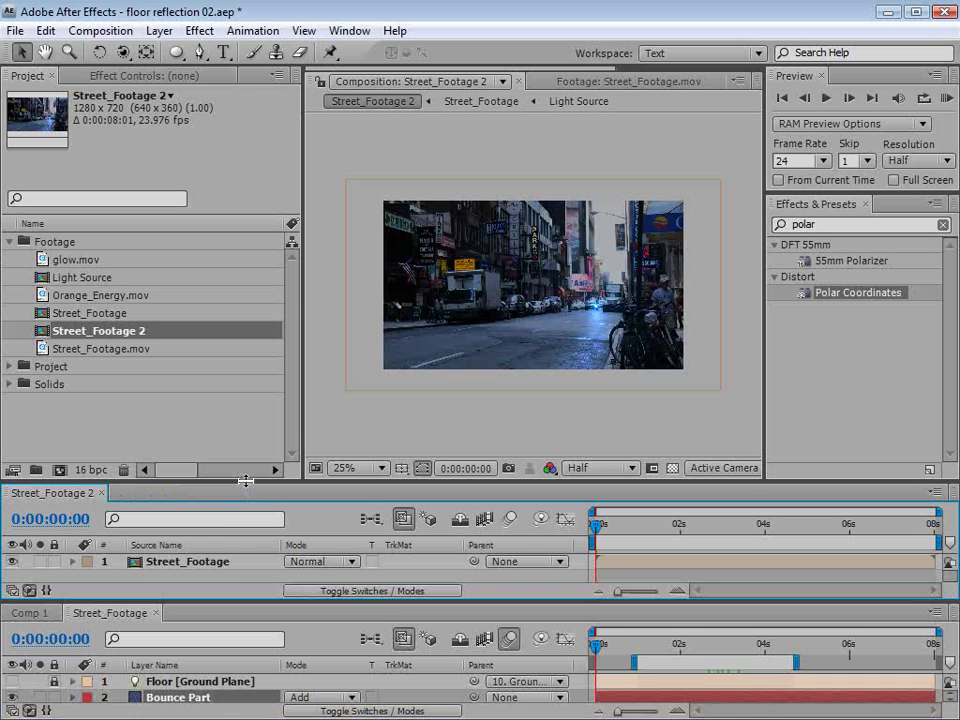
left_click_drag(245, 481, 242, 387)
left_click_drag(316, 598, 270, 528)
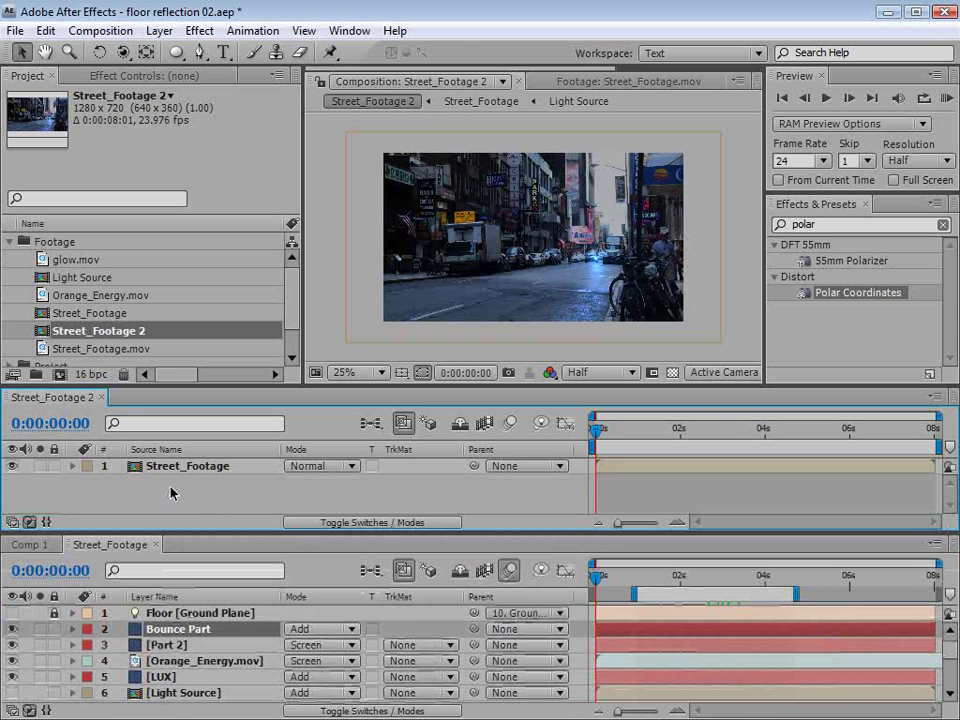
Add a null object to the Street_Footage 2 composition and give the lower Street_Footage timeline more room.
left_click(159, 30)
mouse_move(159, 58)
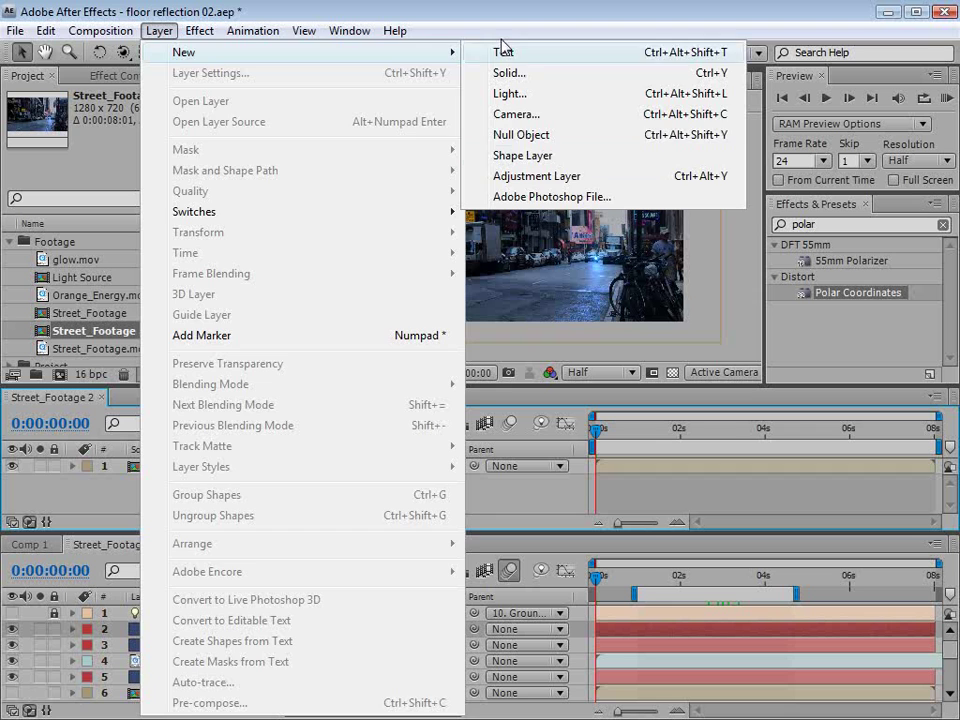
left_click(518, 133)
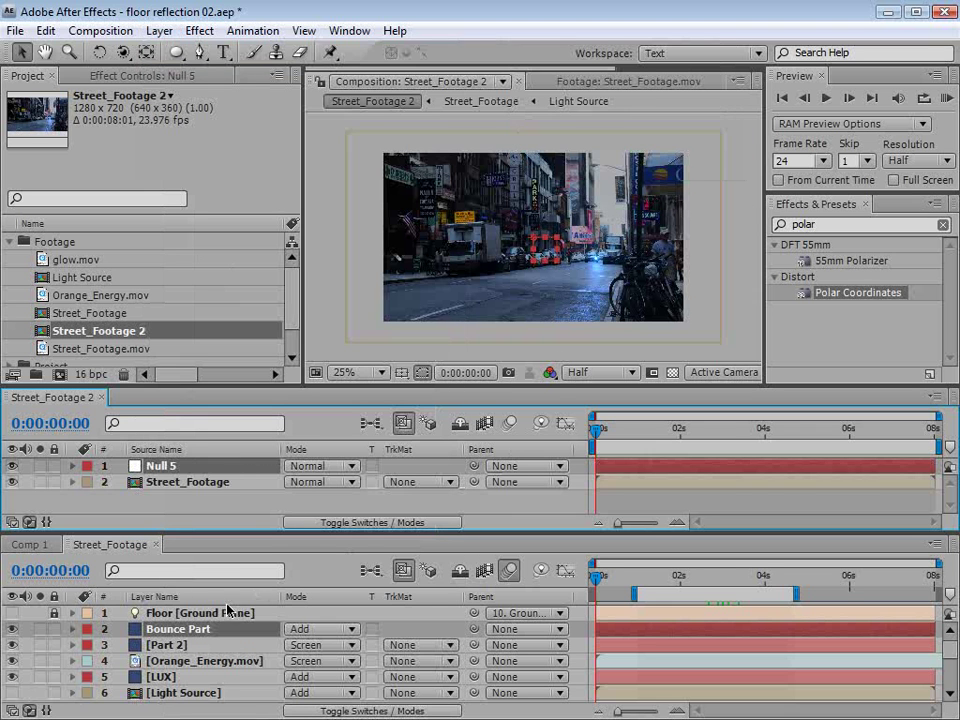
left_click_drag(191, 531, 193, 509)
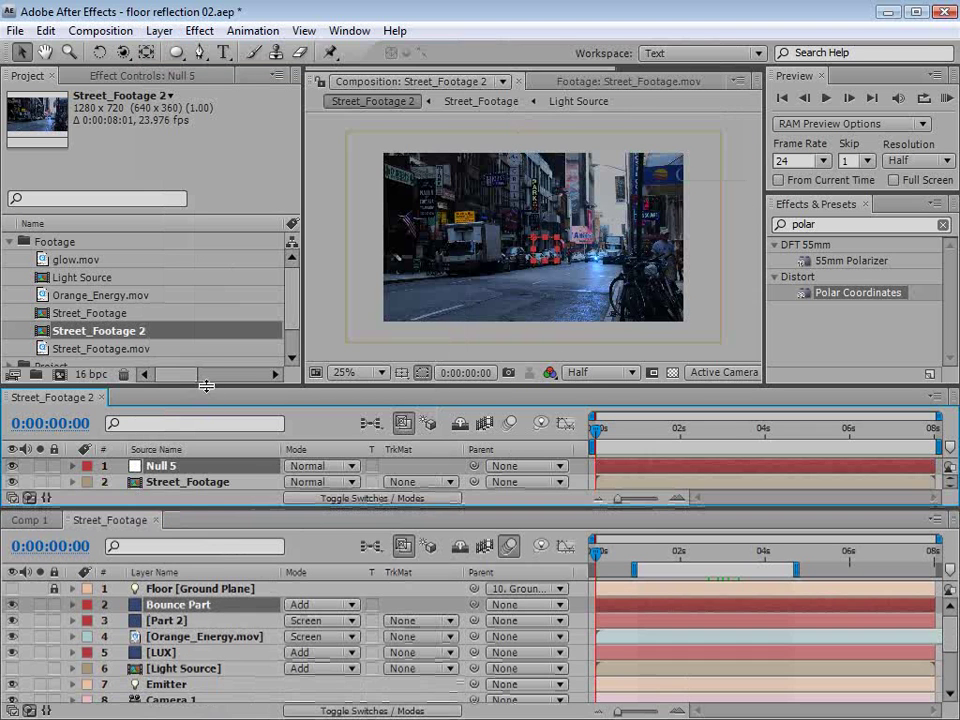
left_click_drag(208, 387, 200, 313)
left_click_drag(193, 509, 193, 439)
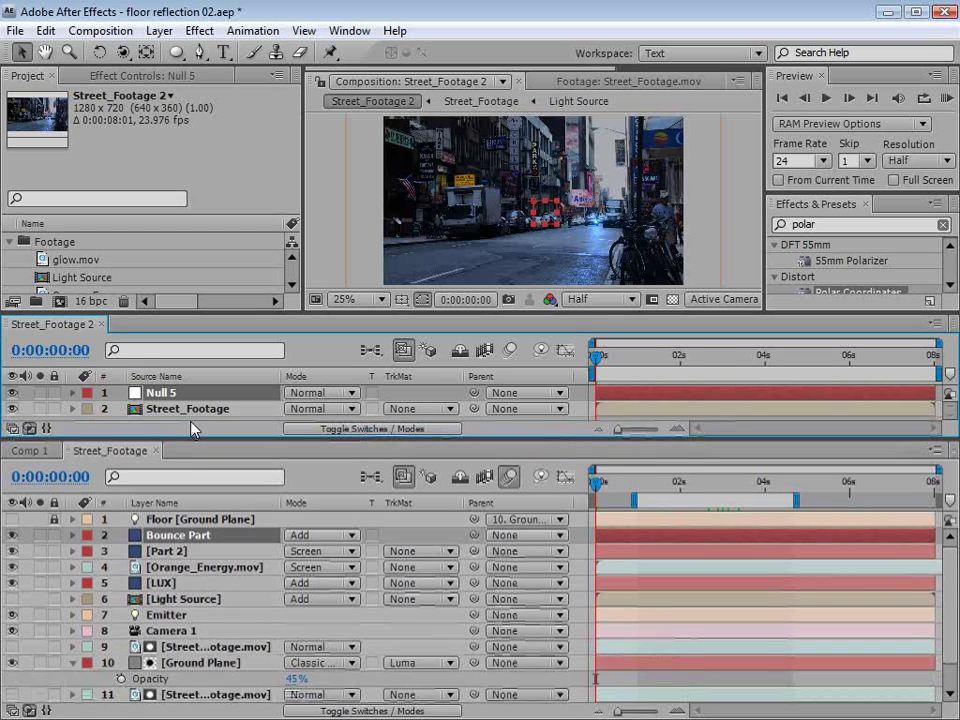
Reveal the Transform properties of the base Street_Footage.mov layer and select its Rotation keyframes.
left_click(183, 694)
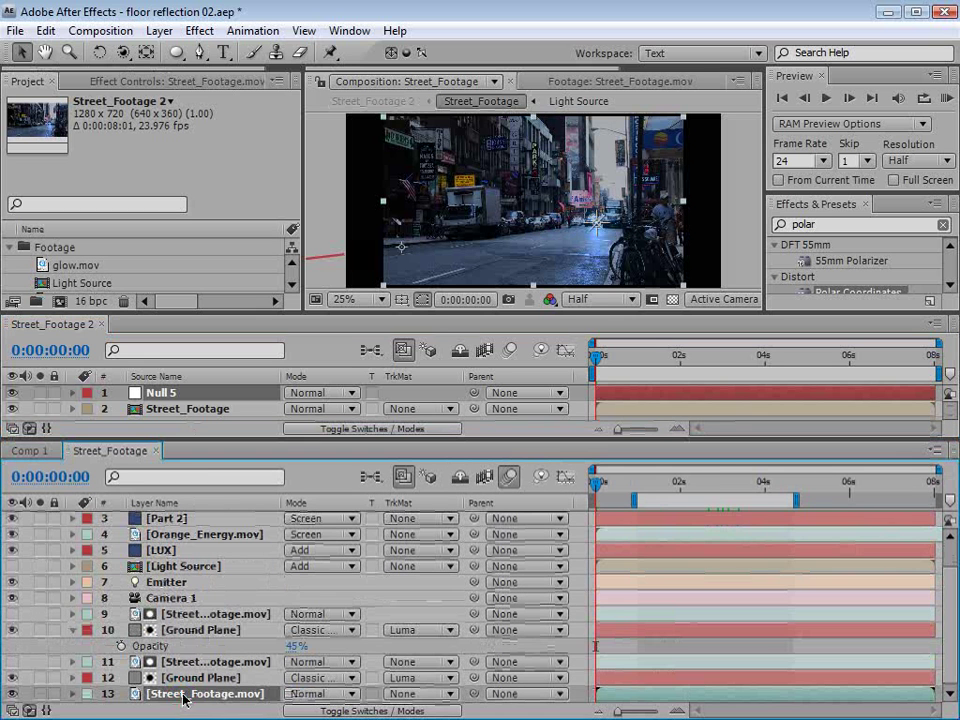
left_click(71, 694)
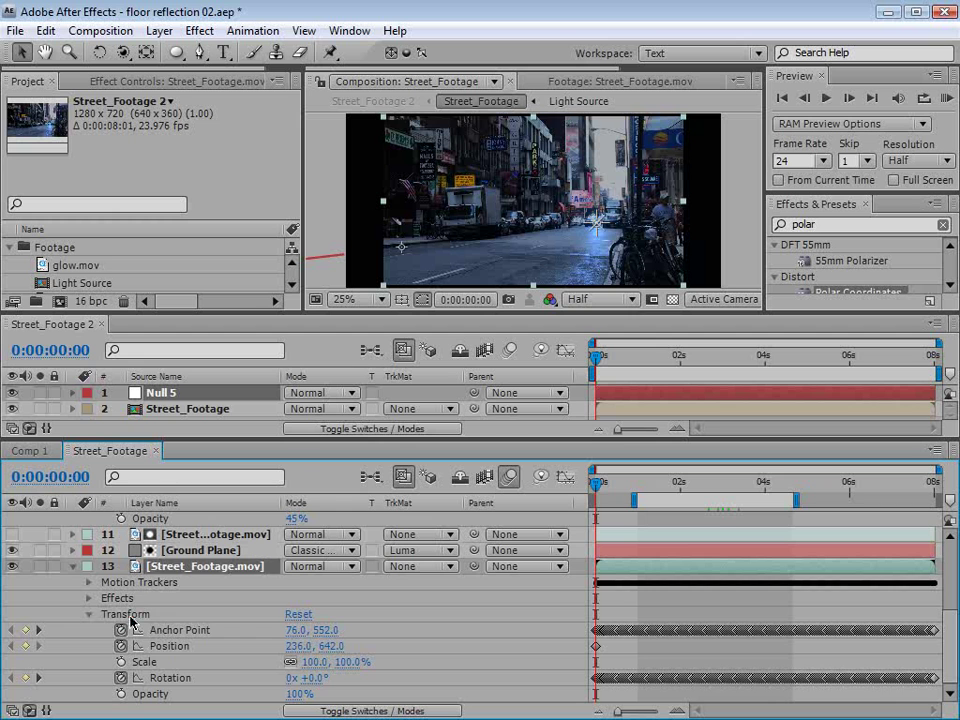
left_click(196, 630)
left_click(171, 677)
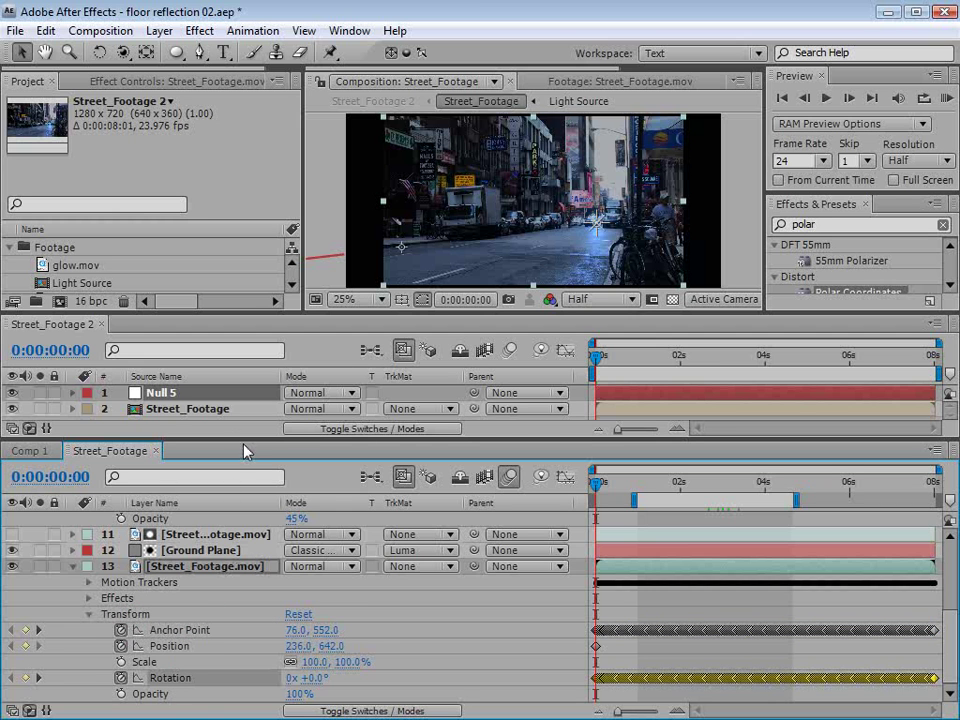
Link the null's Position in Street_Footage 2 to the base Street_Footage.mov layer's Anchor Point with an expression.
left_click(160, 393)
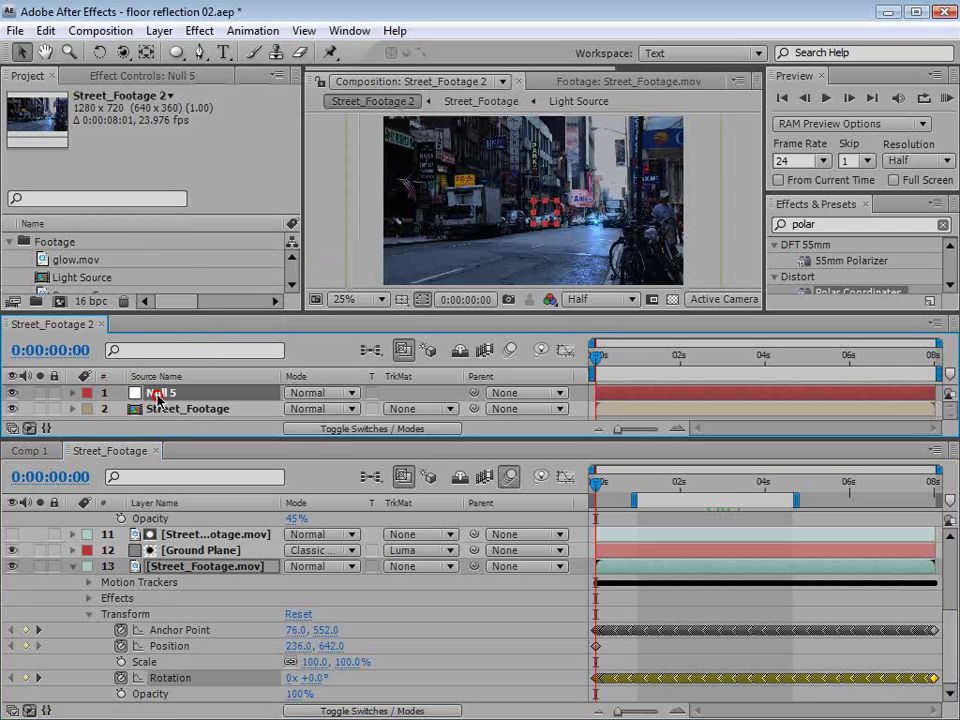
left_click_drag(191, 312, 191, 231)
left_click(73, 313)
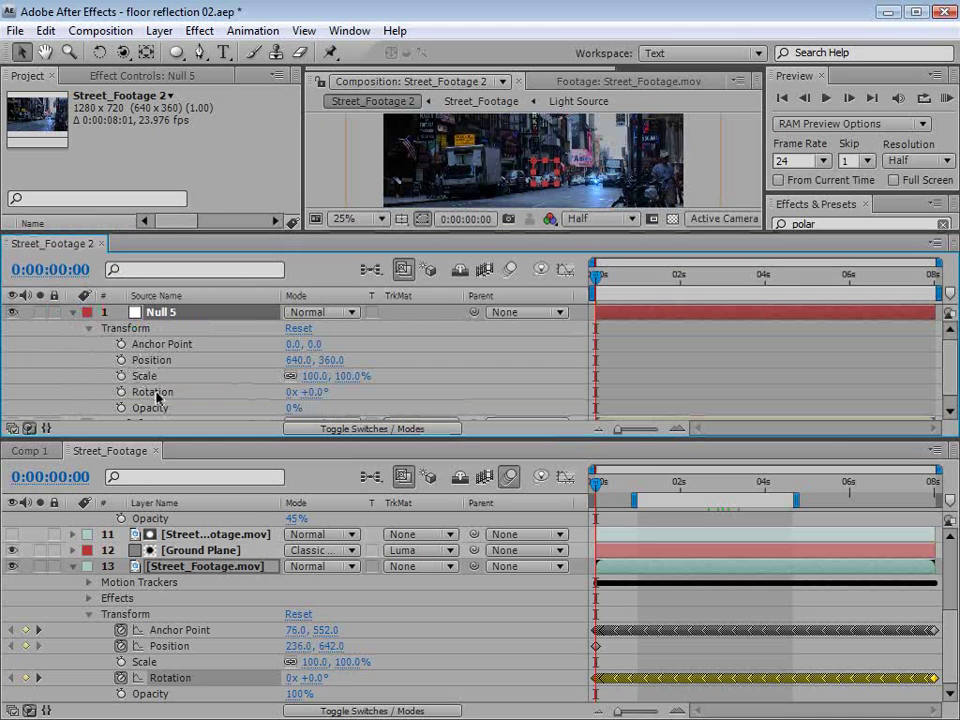
left_click(121, 360, "alt")
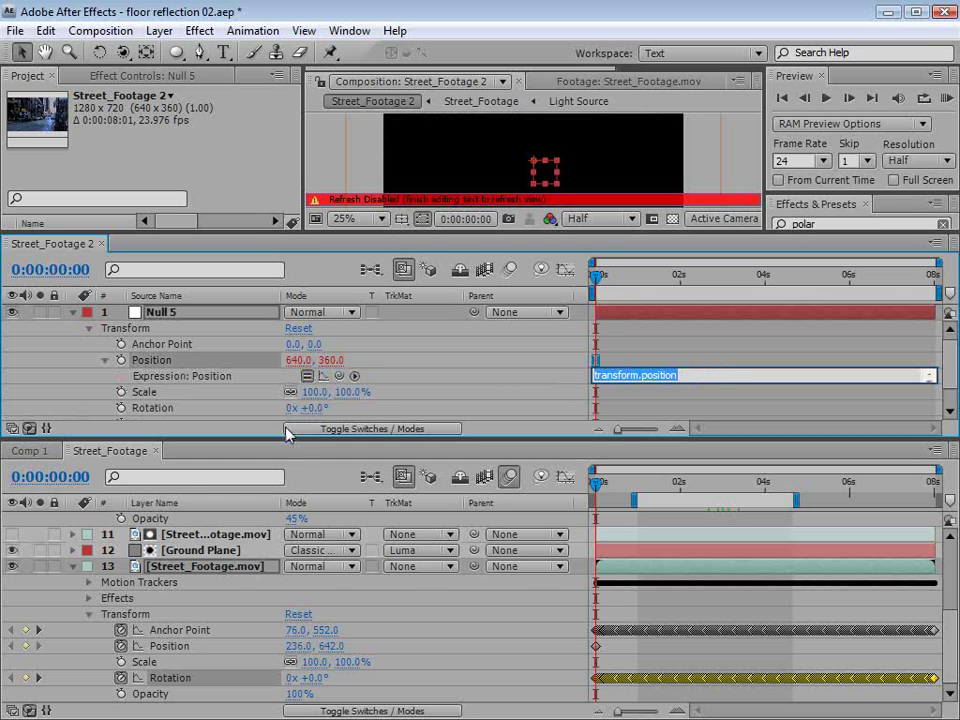
left_click_drag(339, 376, 195, 636)
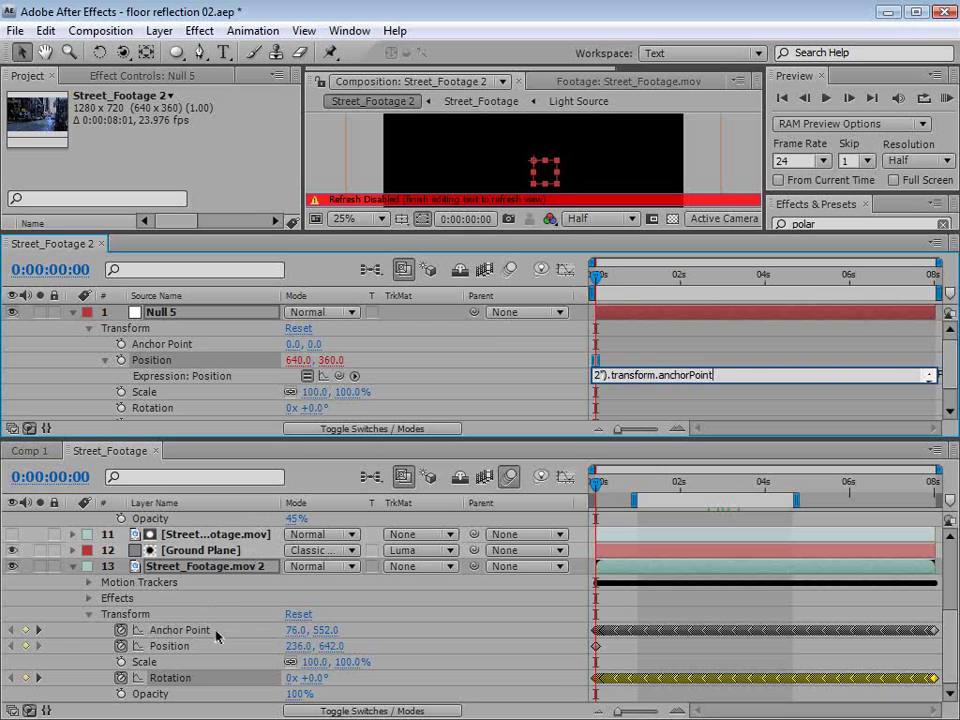
left_click(613, 620)
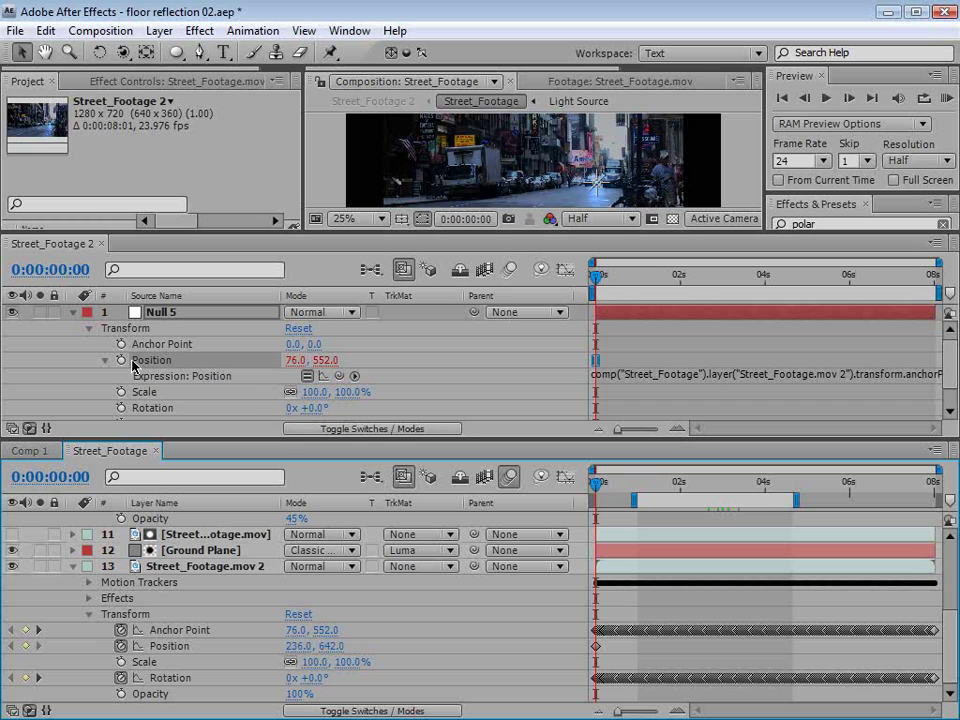
Link the null's Rotation to the base Street_Footage.mov layer's Rotation with an expression and hide the Parent column.
left_click(121, 408, "alt")
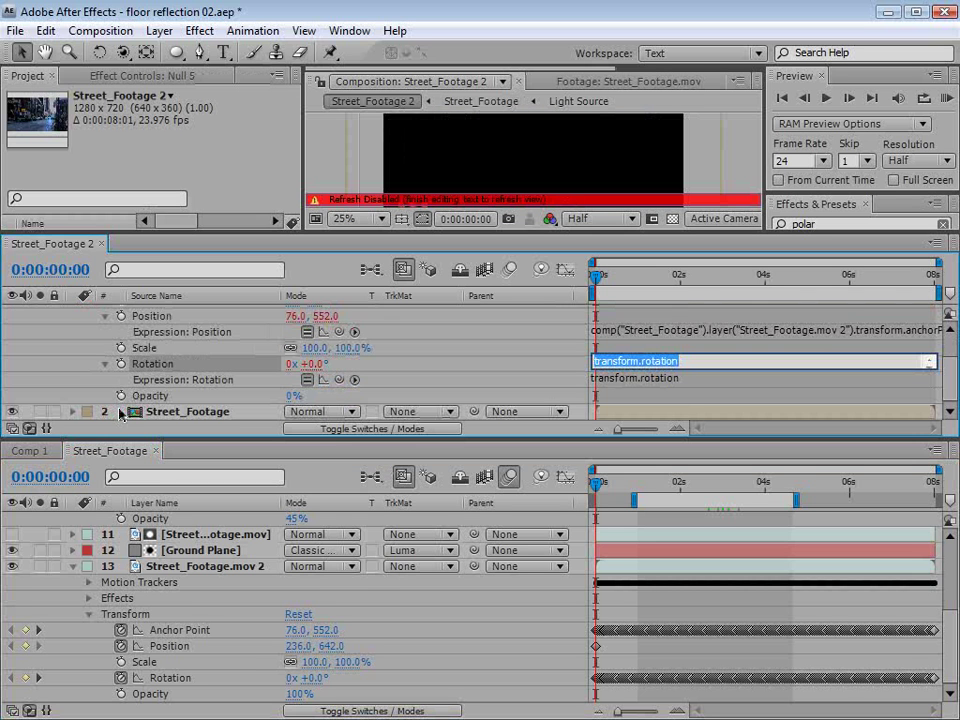
left_click_drag(339, 379, 175, 681)
right_click(523, 296)
left_click(549, 310)
Invert the null's linked rotation by appending *-1 to its Rotation expression.
left_click(775, 378)
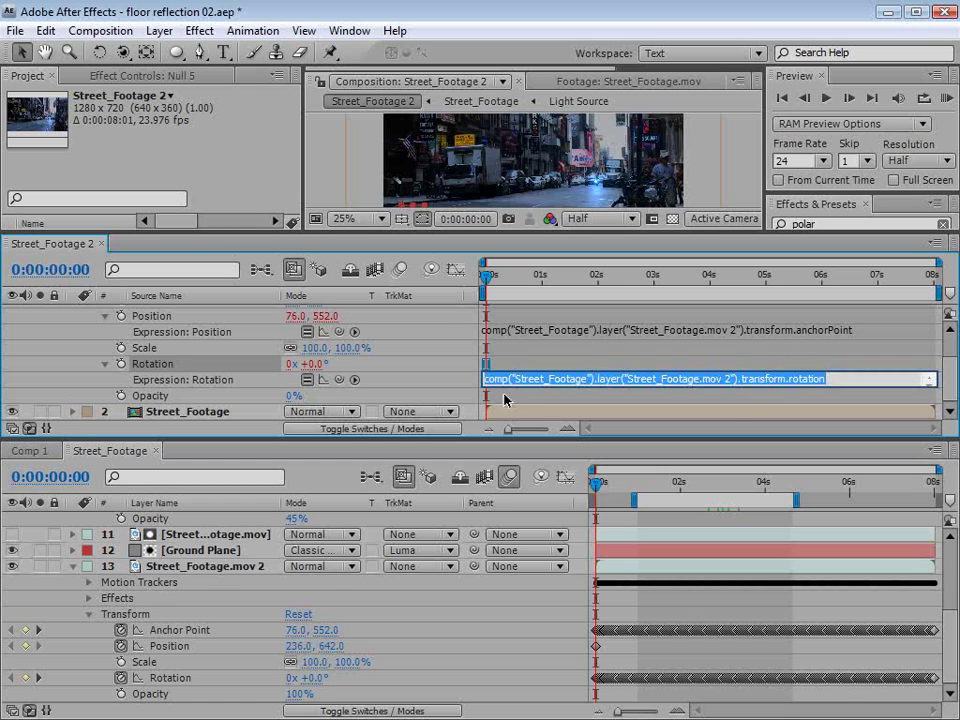
left_click(422, 388)
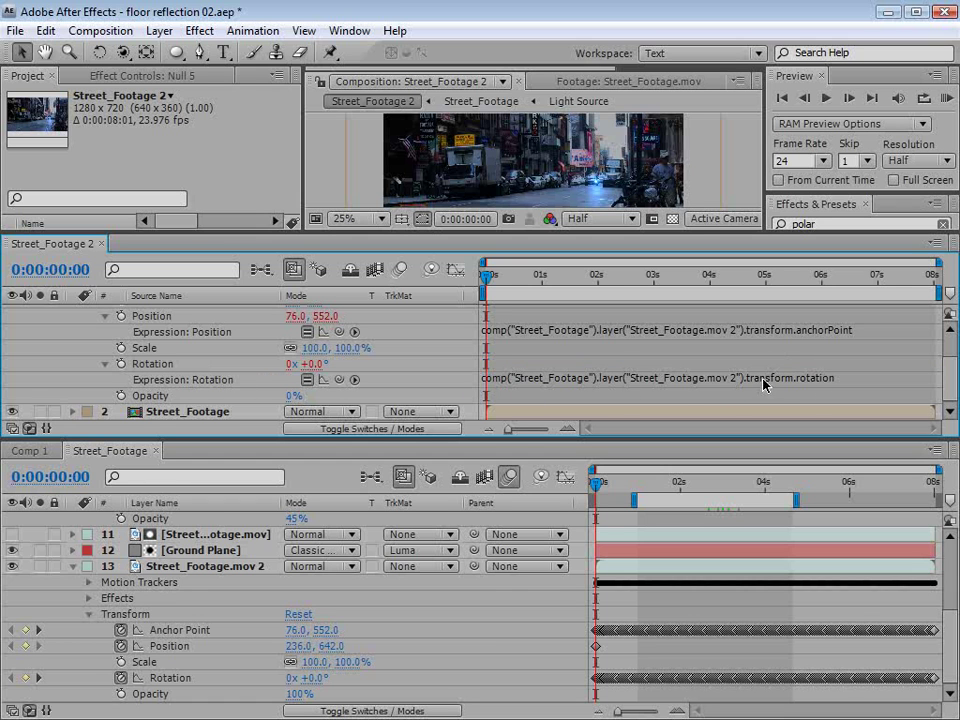
left_click(851, 381)
left_click(858, 379)
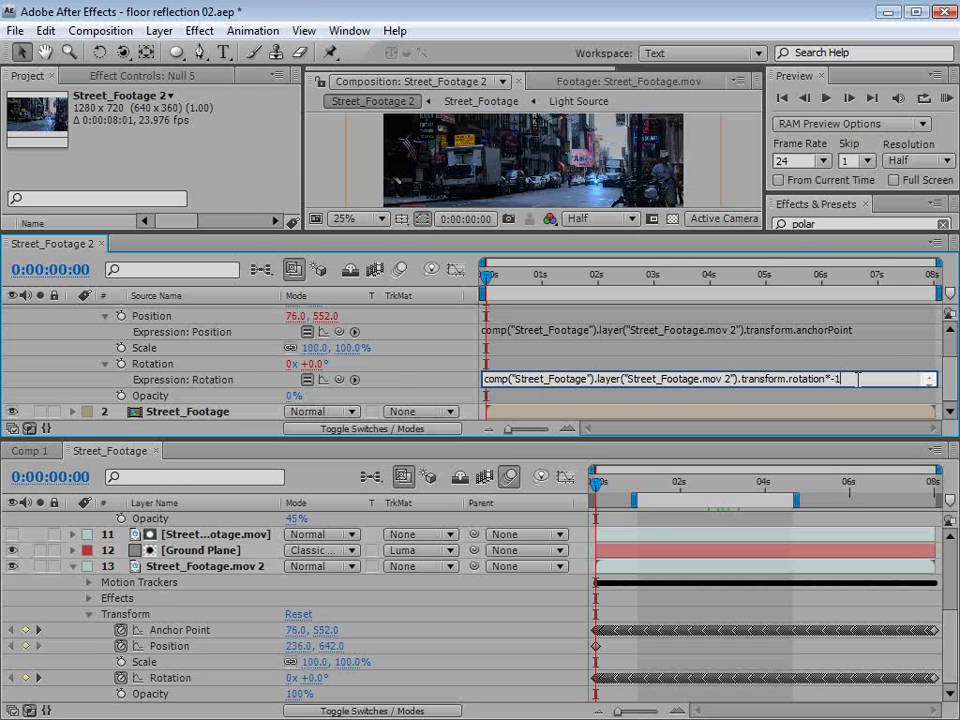
left_click(842, 401)
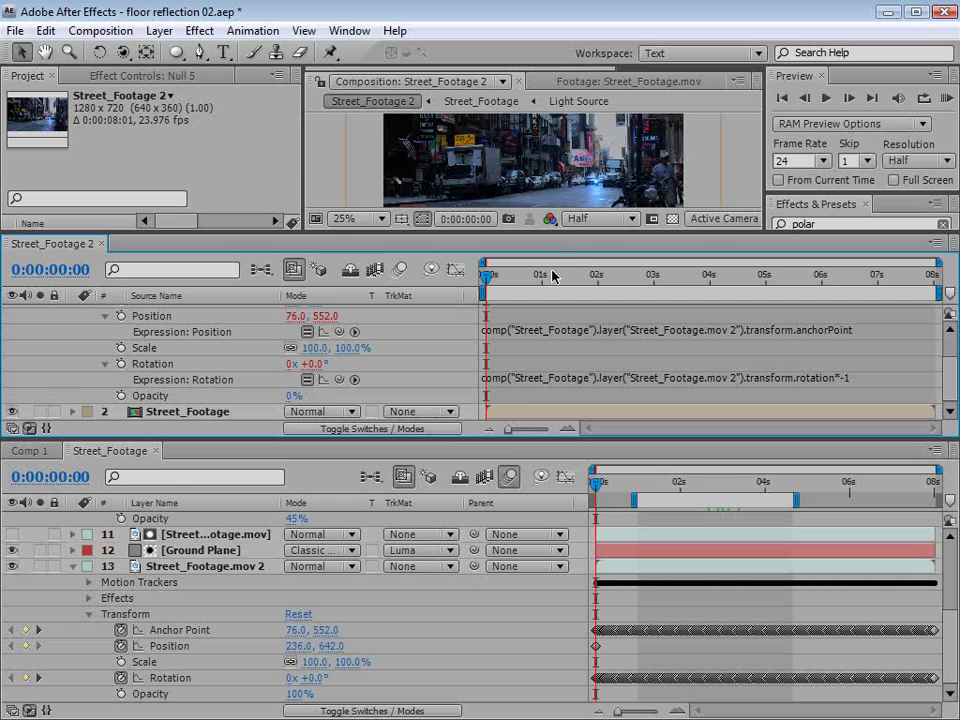
Dock the Street_Footage 2 timeline back into the same panel as Street_Footage and resize the panel to show all the null's properties.
left_click_drag(508, 437, 505, 519)
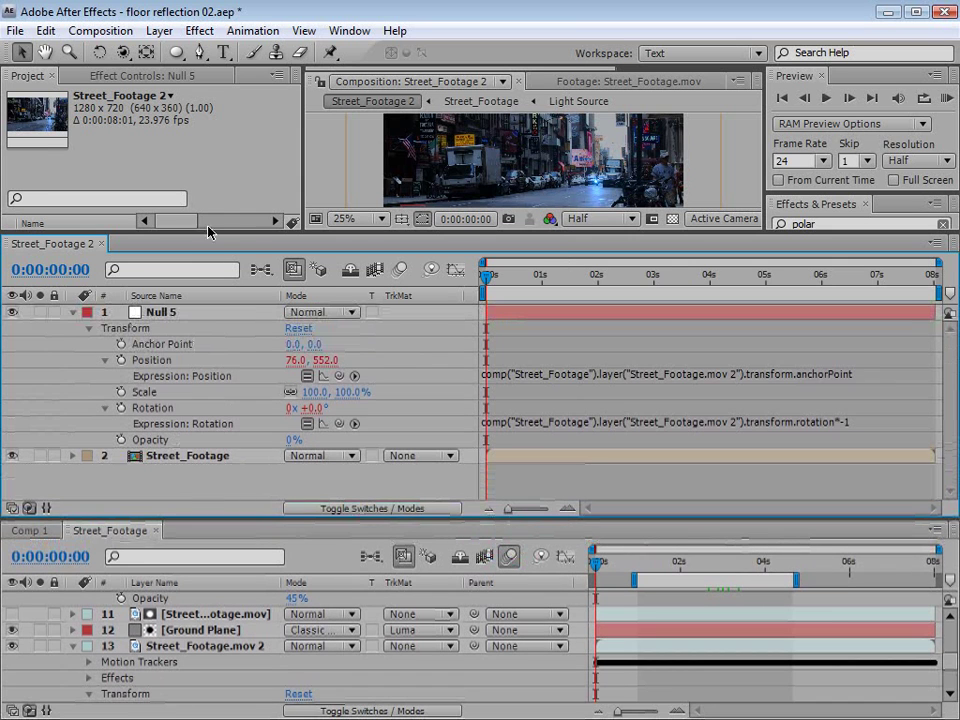
left_click_drag(222, 236, 276, 370)
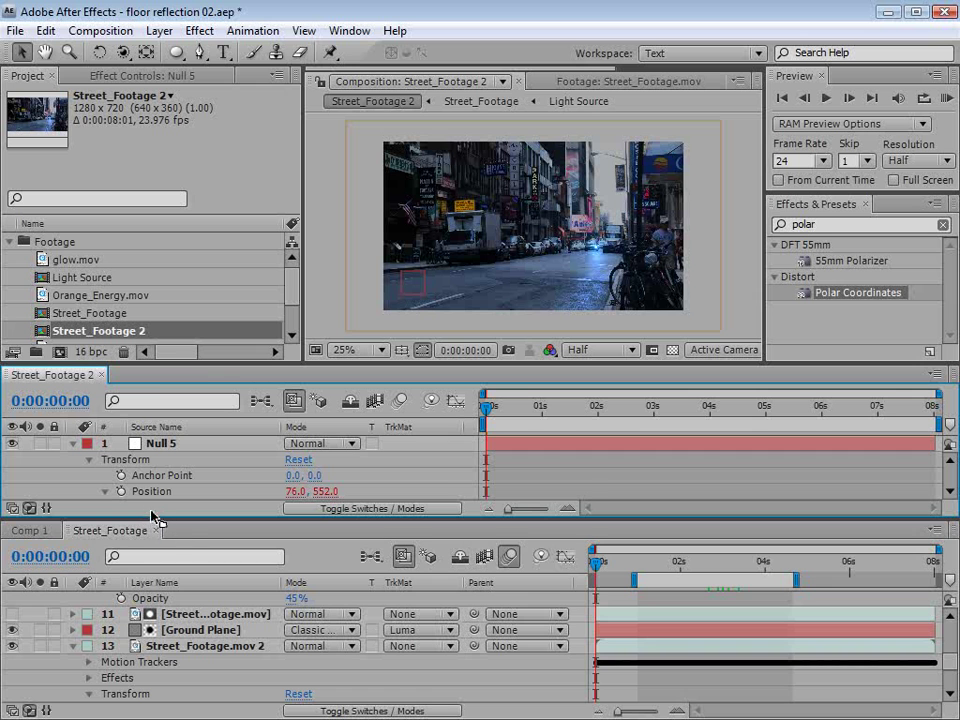
left_click_drag(183, 540, 188, 482)
left_click_drag(152, 377, 259, 484)
left_click_drag(456, 463, 455, 434)
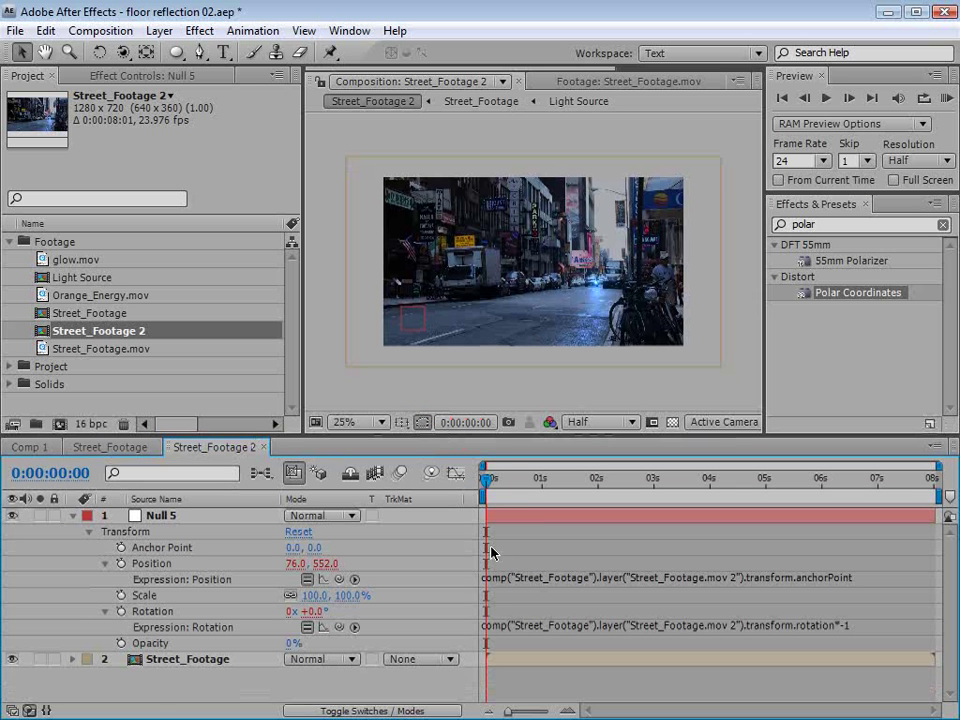
Show the Parent column again and parent the nested Street_Footage layer to the null.
left_click(188, 660)
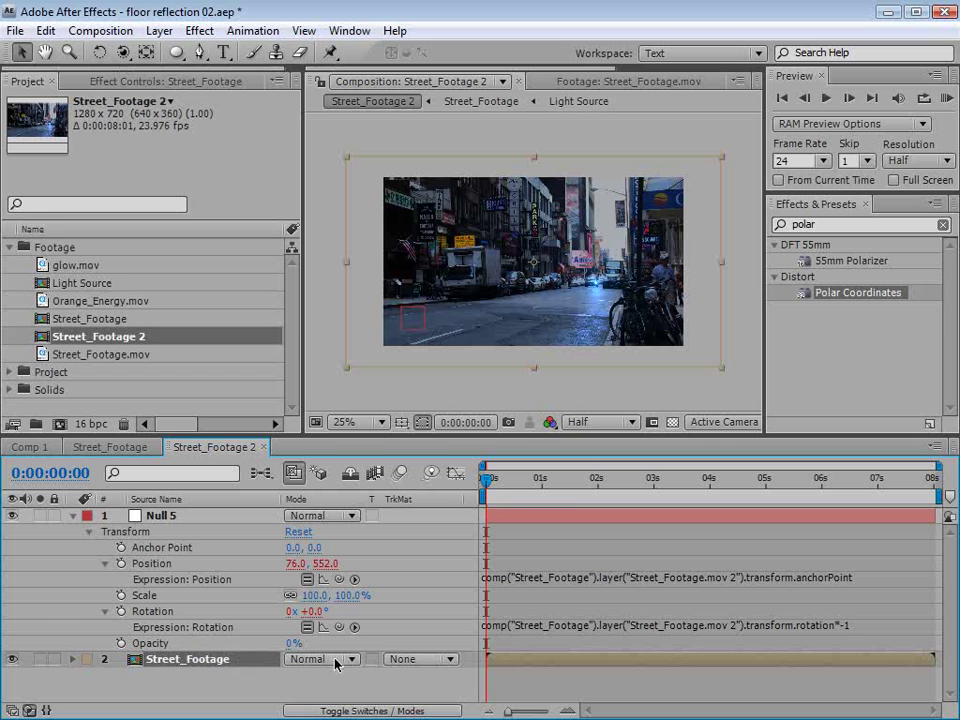
right_click(422, 498)
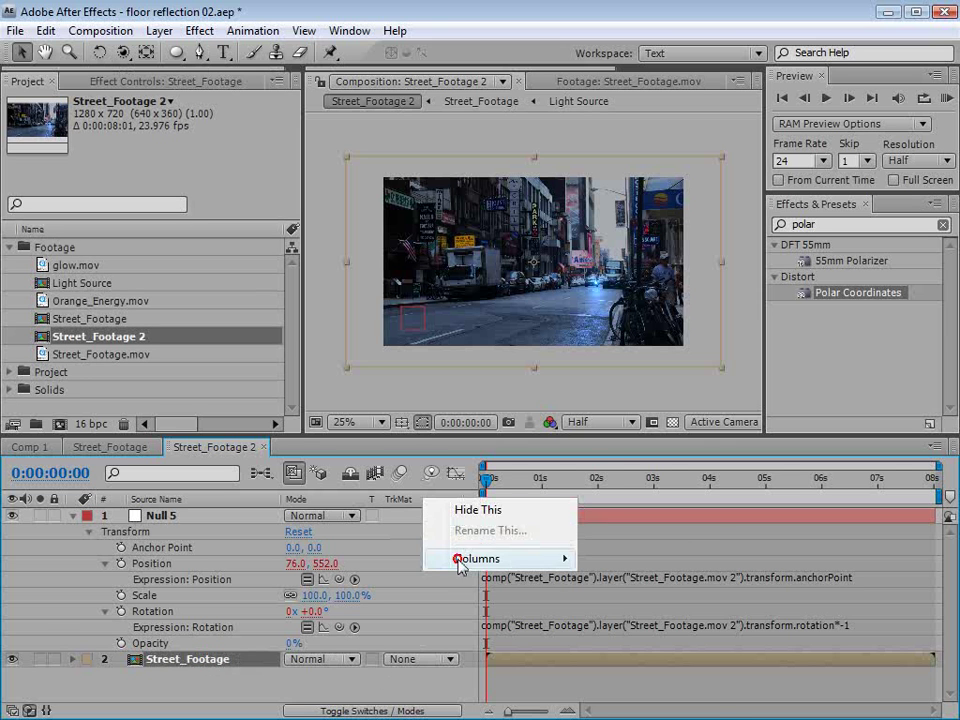
mouse_move(477, 558)
left_click(636, 708)
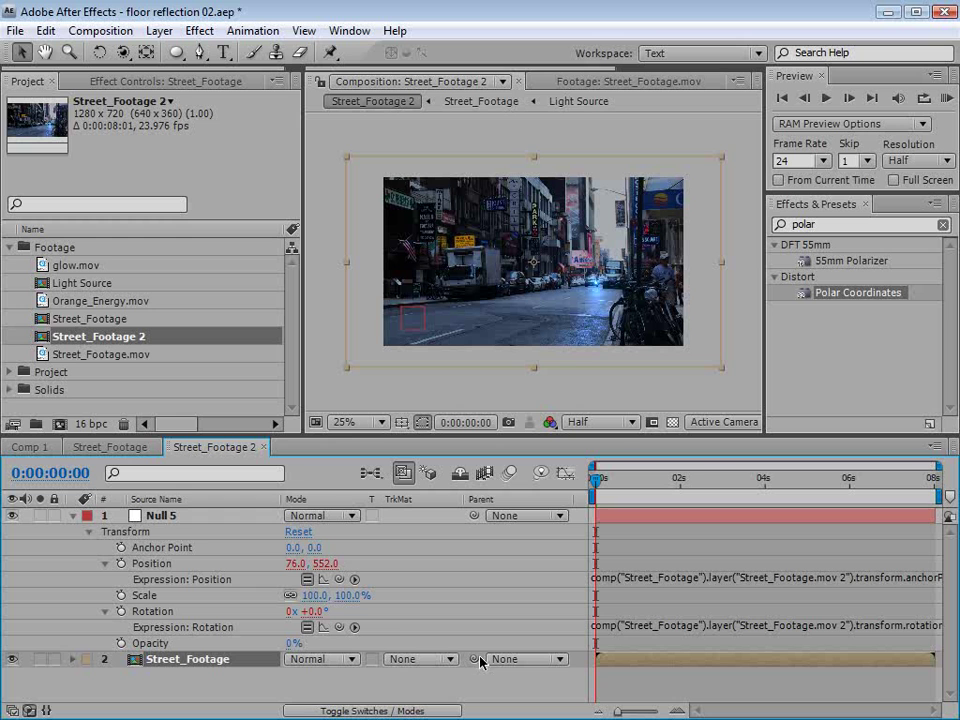
left_click_drag(474, 659, 161, 516)
left_click_drag(170, 518, 171, 516)
left_click(621, 686)
Scrub through Street_Footage 2 to check the restored camera motion, stopping at 0:00:02:20.
left_click_drag(600, 482, 726, 519)
key("grave")
key("grave")
mouse_move(721, 481)
left_mouse_down()
mouse_move(750, 484)
mouse_move(715, 484)
left_mouse_up()
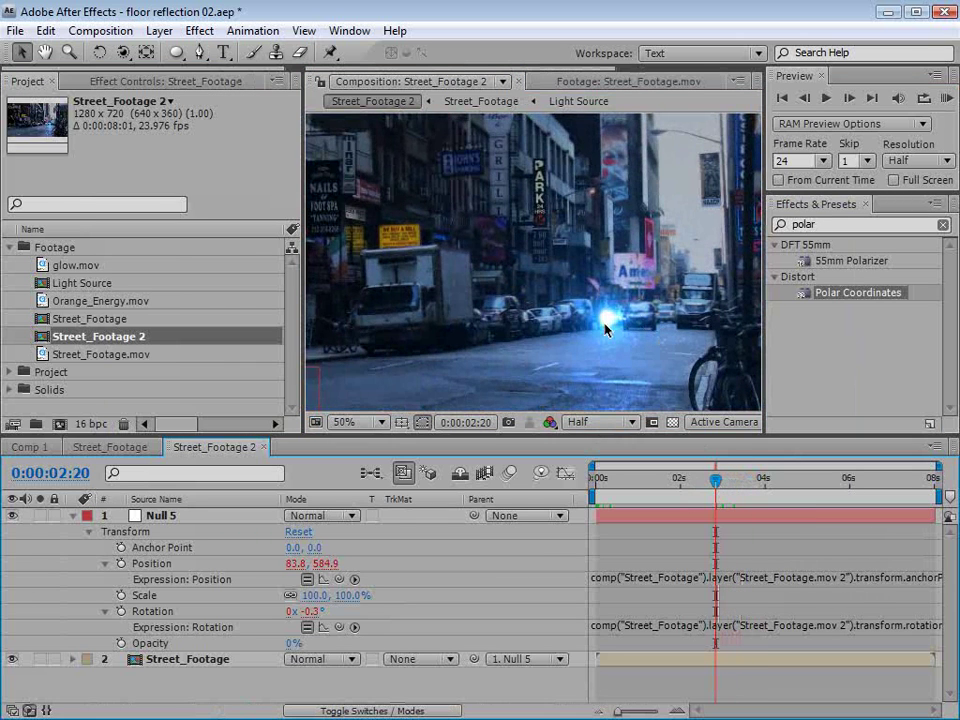
Set the composition view and the RAM preview to Full resolution, with a preview skip of 0.
left_click(585, 422)
left_click(604, 466)
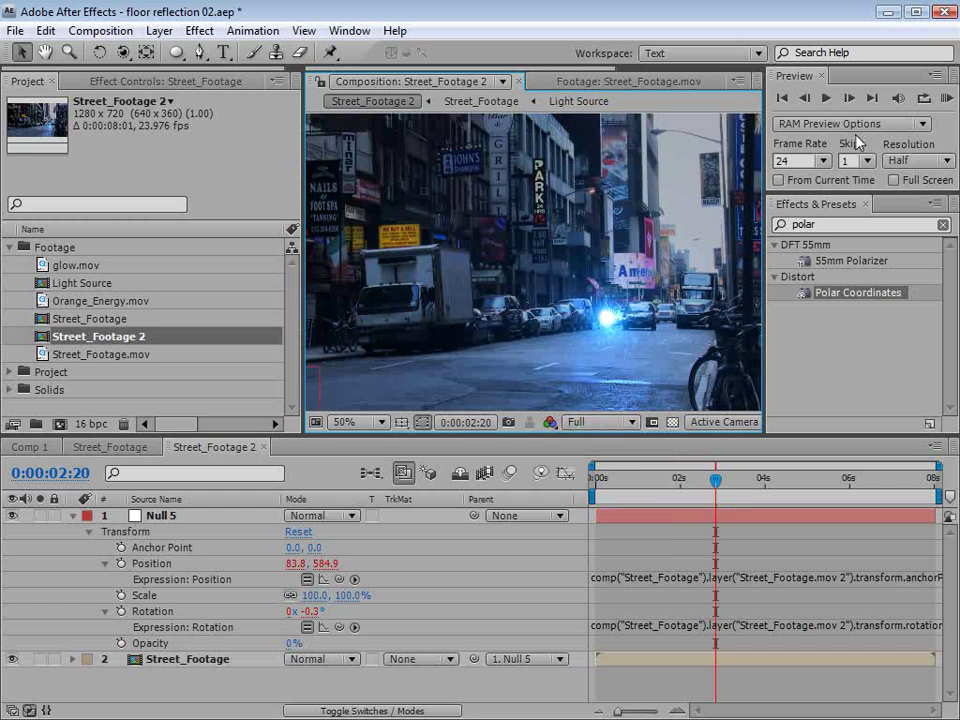
left_click(915, 160)
left_click(910, 178)
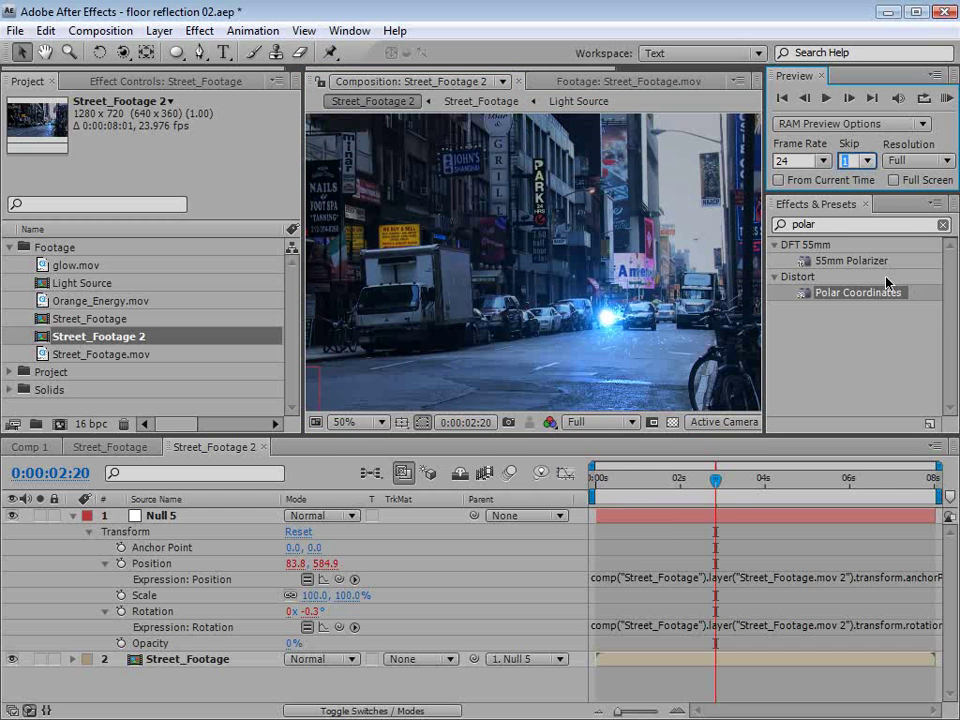
Run a RAM preview of Street_Footage 2 in the maximized composition view, then restore the workspace layout.
left_click(947, 98)
key("grave")
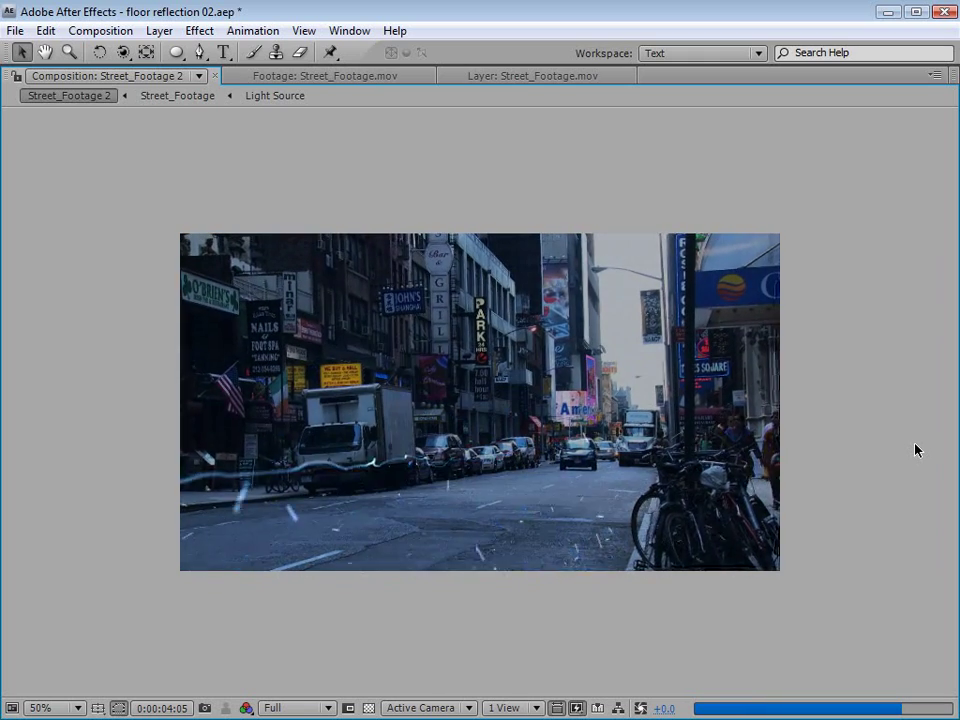
key("space")
key("grave")
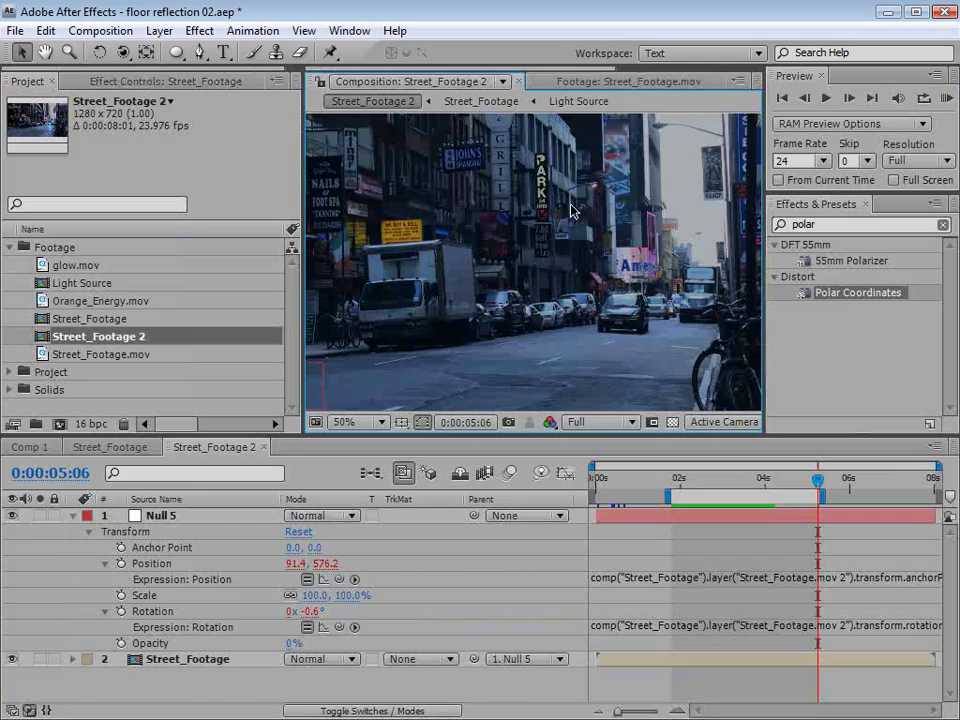
Apply the Curves effect to the nested Street_Footage layer in Street_Footage 2.
key("comma")
left_click(160, 667)
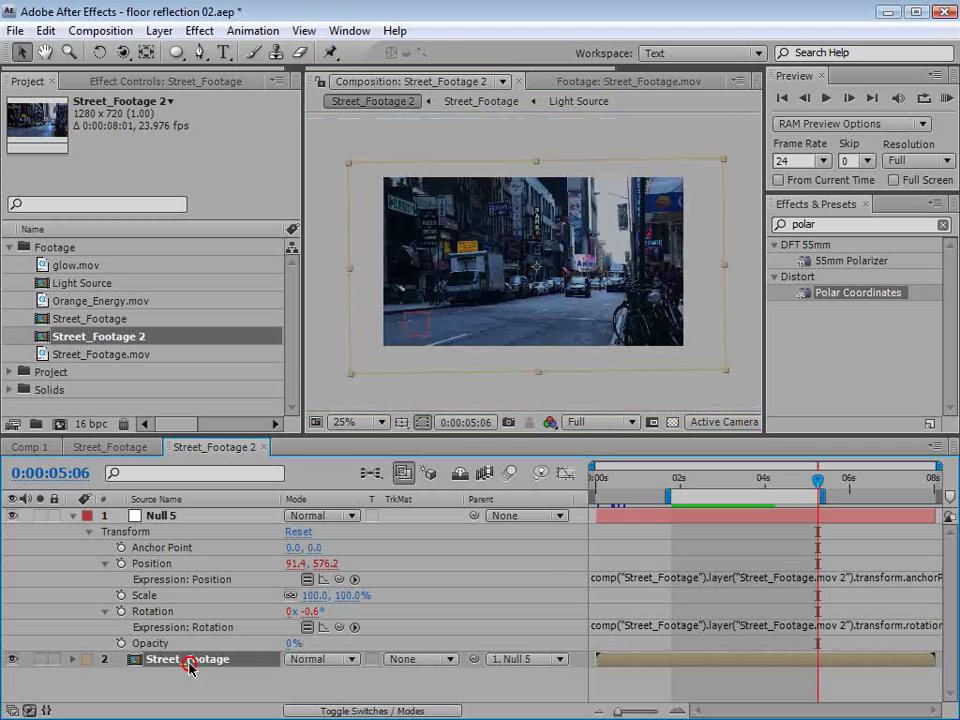
left_click(199, 30)
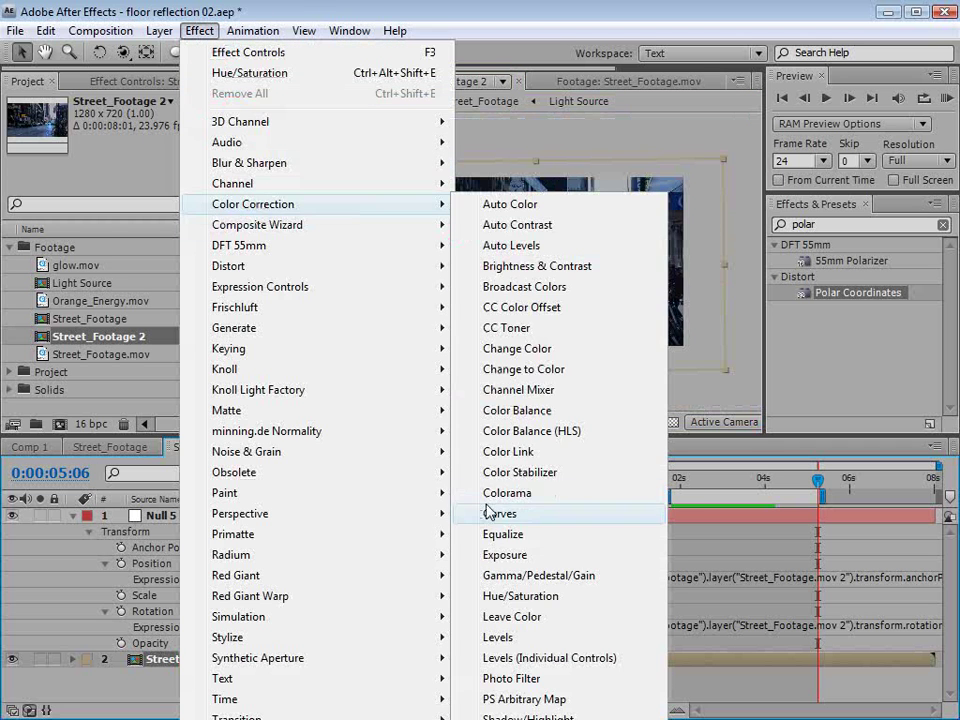
left_click(505, 512)
key("period")
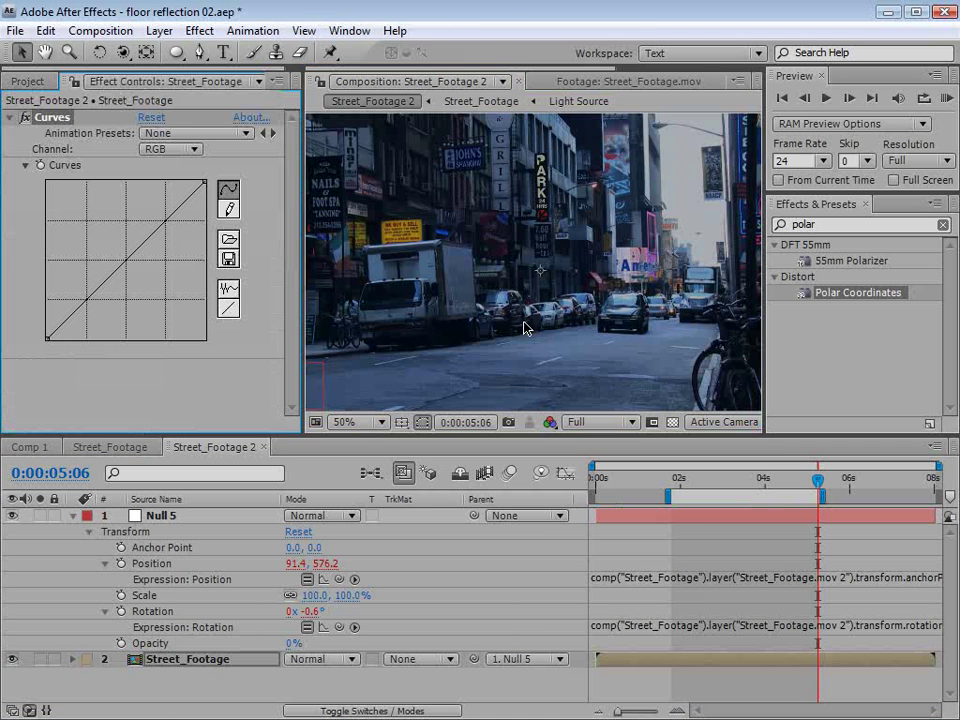
Lift the midtones with the Curves effect and raise the middle of its Green channel curve slightly.
left_click_drag(124, 260, 128, 250)
left_click_drag(79, 314, 79, 305)
mouse_move(130, 254)
left_mouse_down()
mouse_move(131, 243)
mouse_move(120, 257)
left_mouse_up()
left_click(172, 149)
left_click(148, 193)
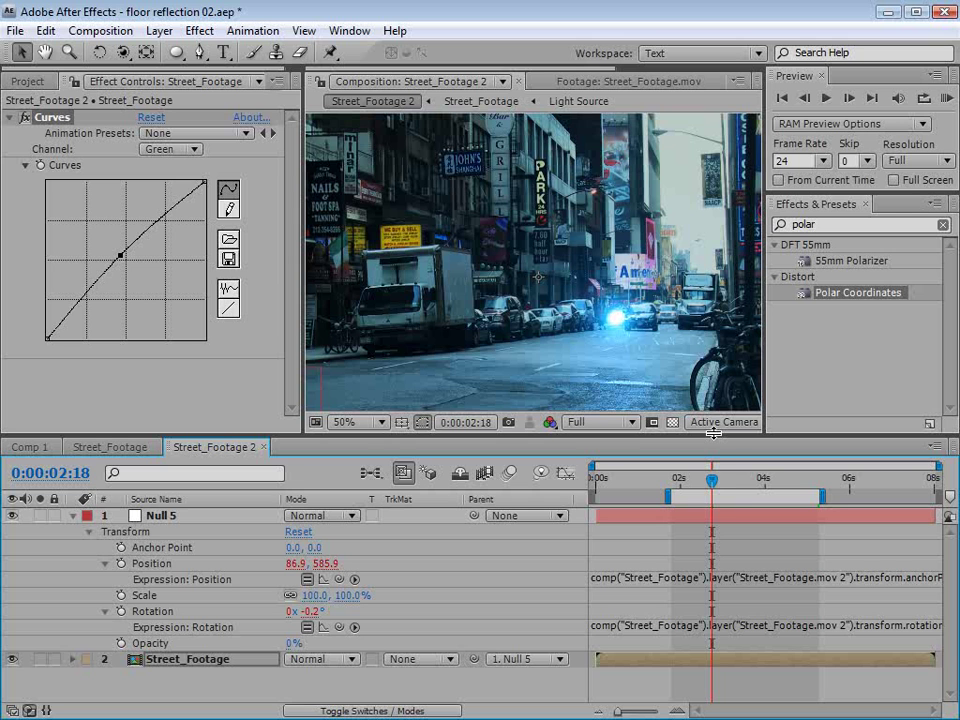
Switch to Firefox, look through the Video Copilot tutorials list up to its newest entries, and return to After Effects.
key("alt+Tab")
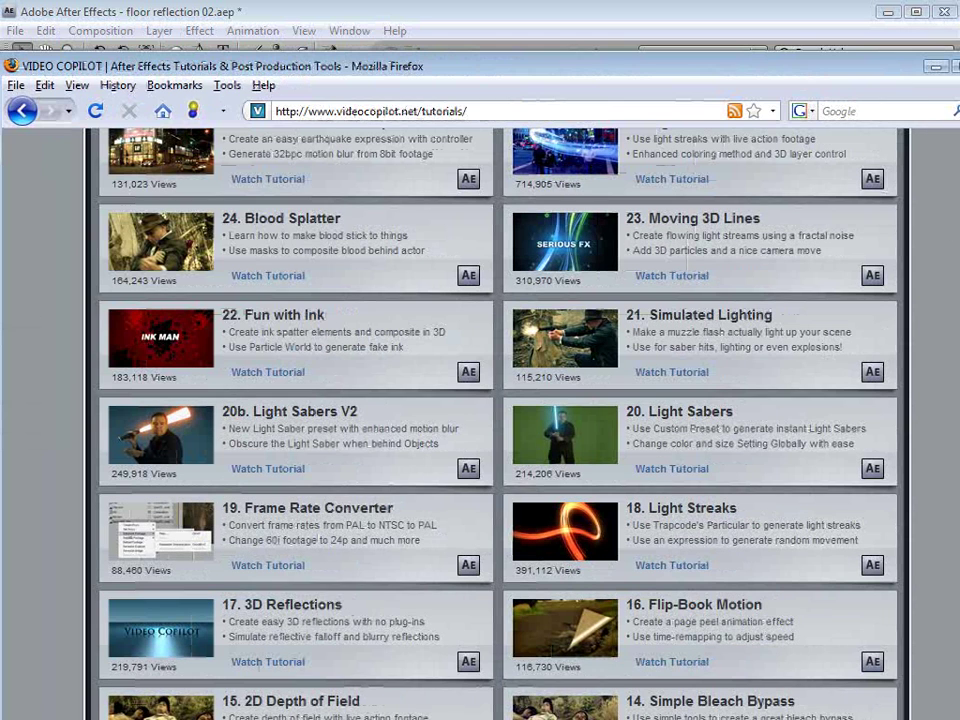
scroll(497, 420, "up", 10)
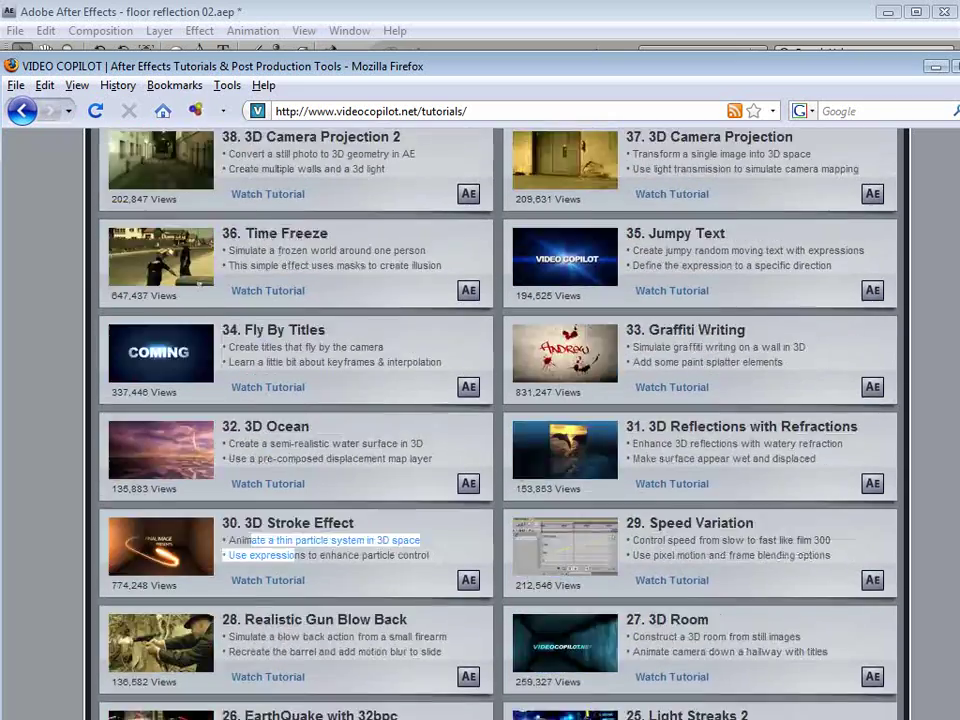
scroll(497, 420, "up", 12)
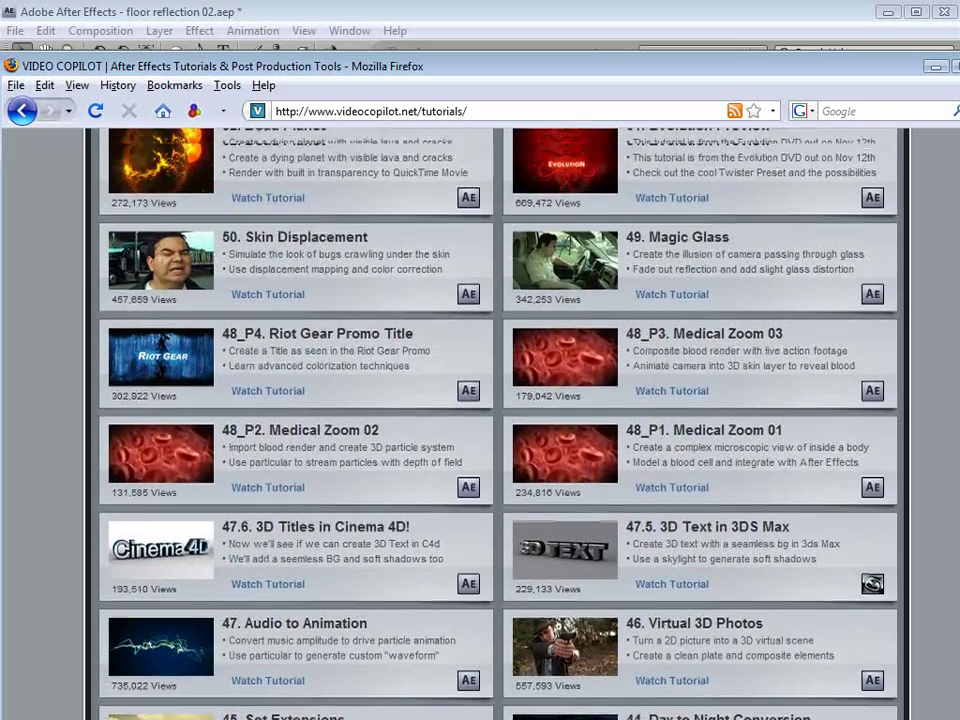
scroll(497, 420, "up", 12)
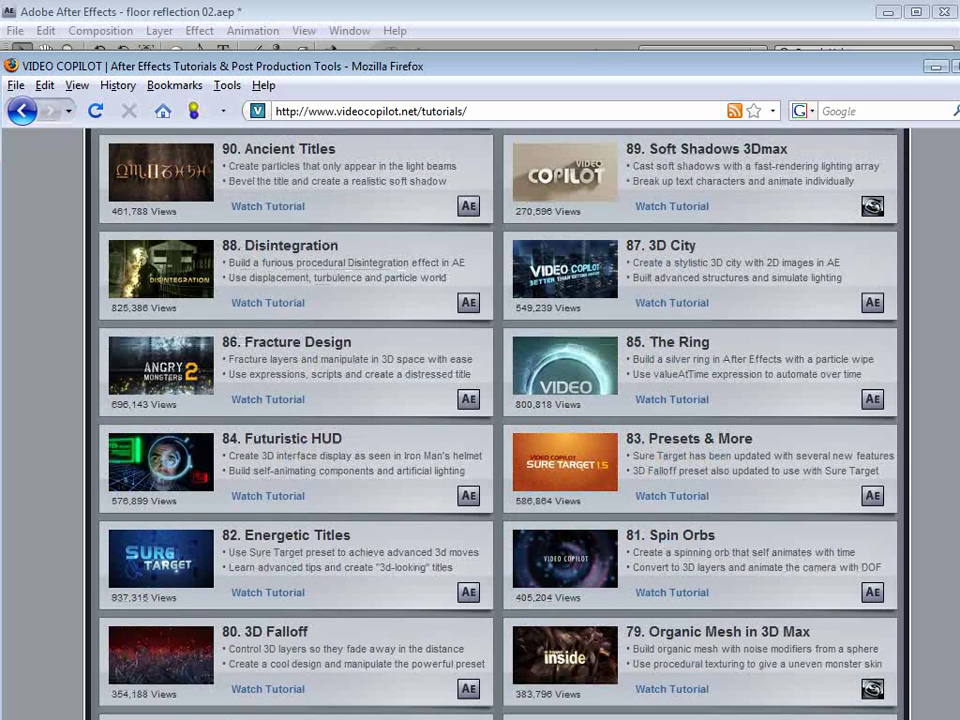
scroll(497, 420, "up", 7)
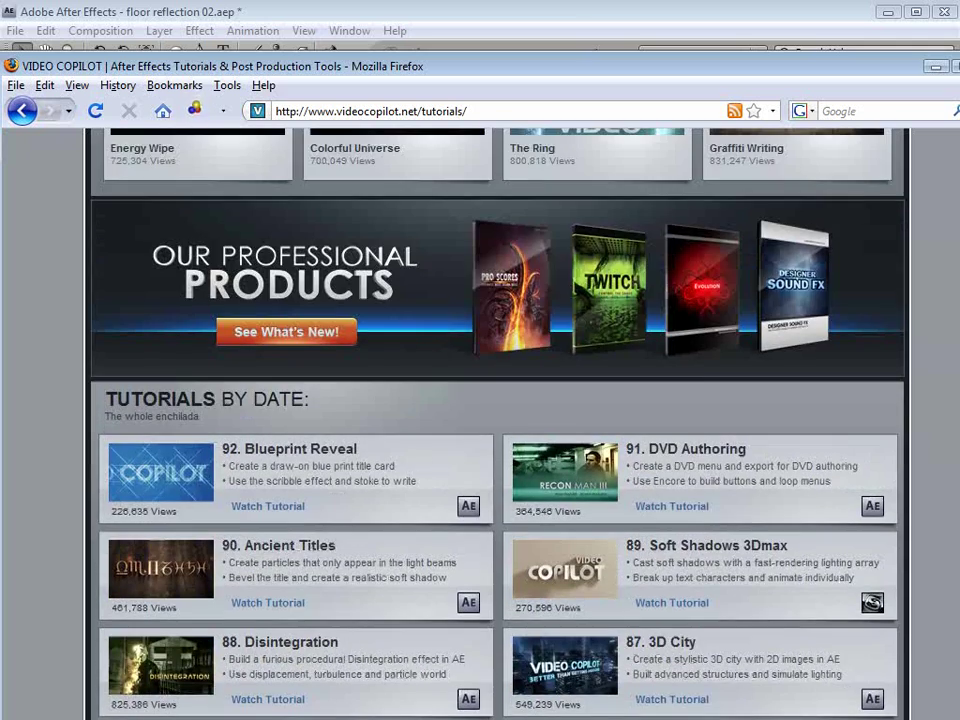
scroll(540, 14, "up", 5)
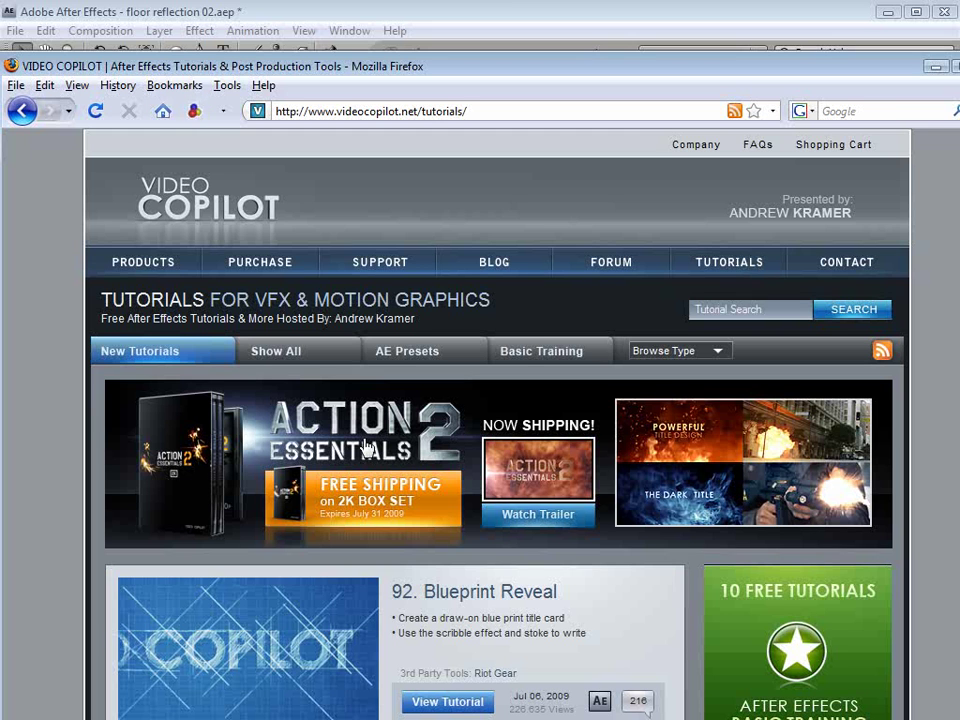
left_click(380, 12)
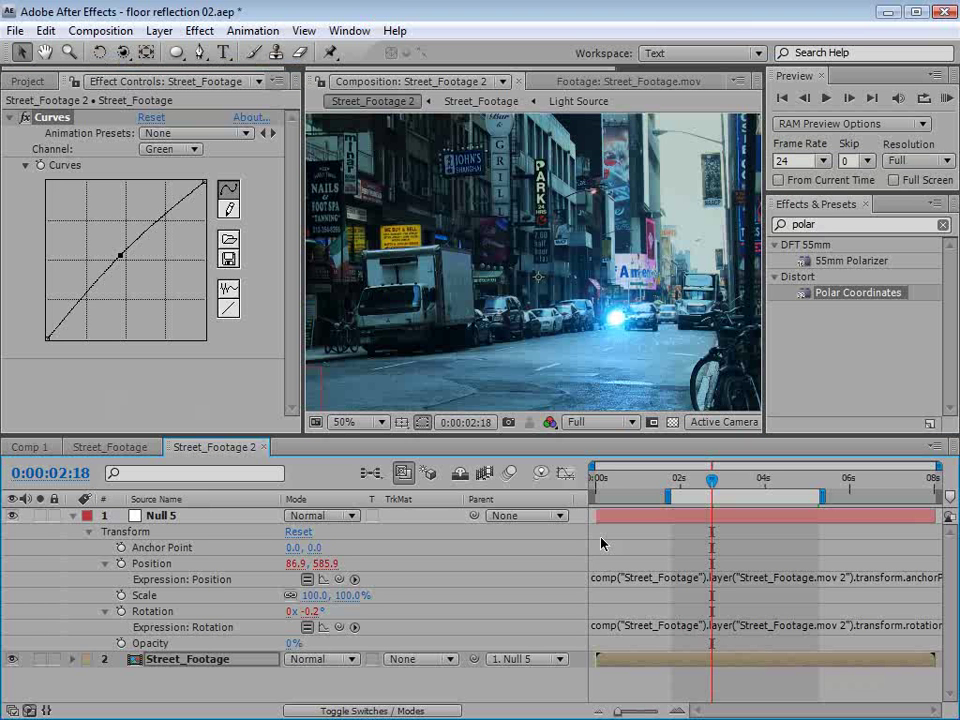